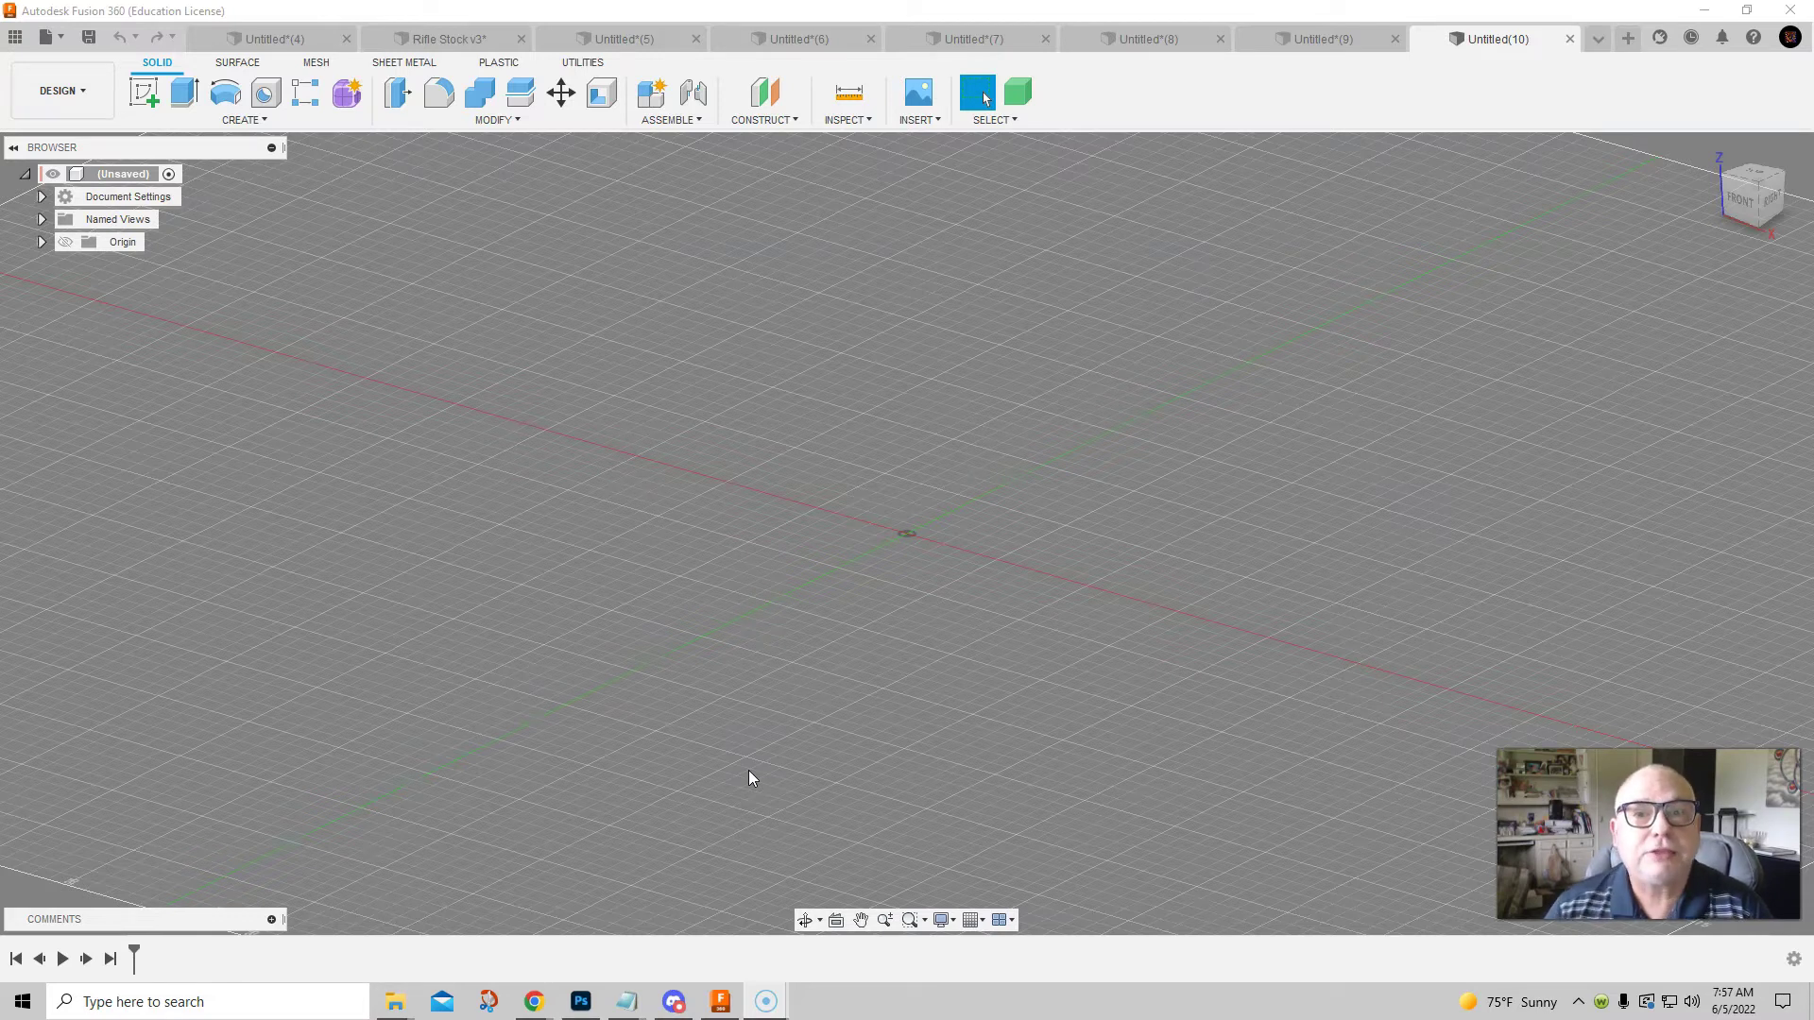
Create a new form in the empty design to enter the sculpting environment
middle_click_drag(790, 753, 896, 578, "shift")
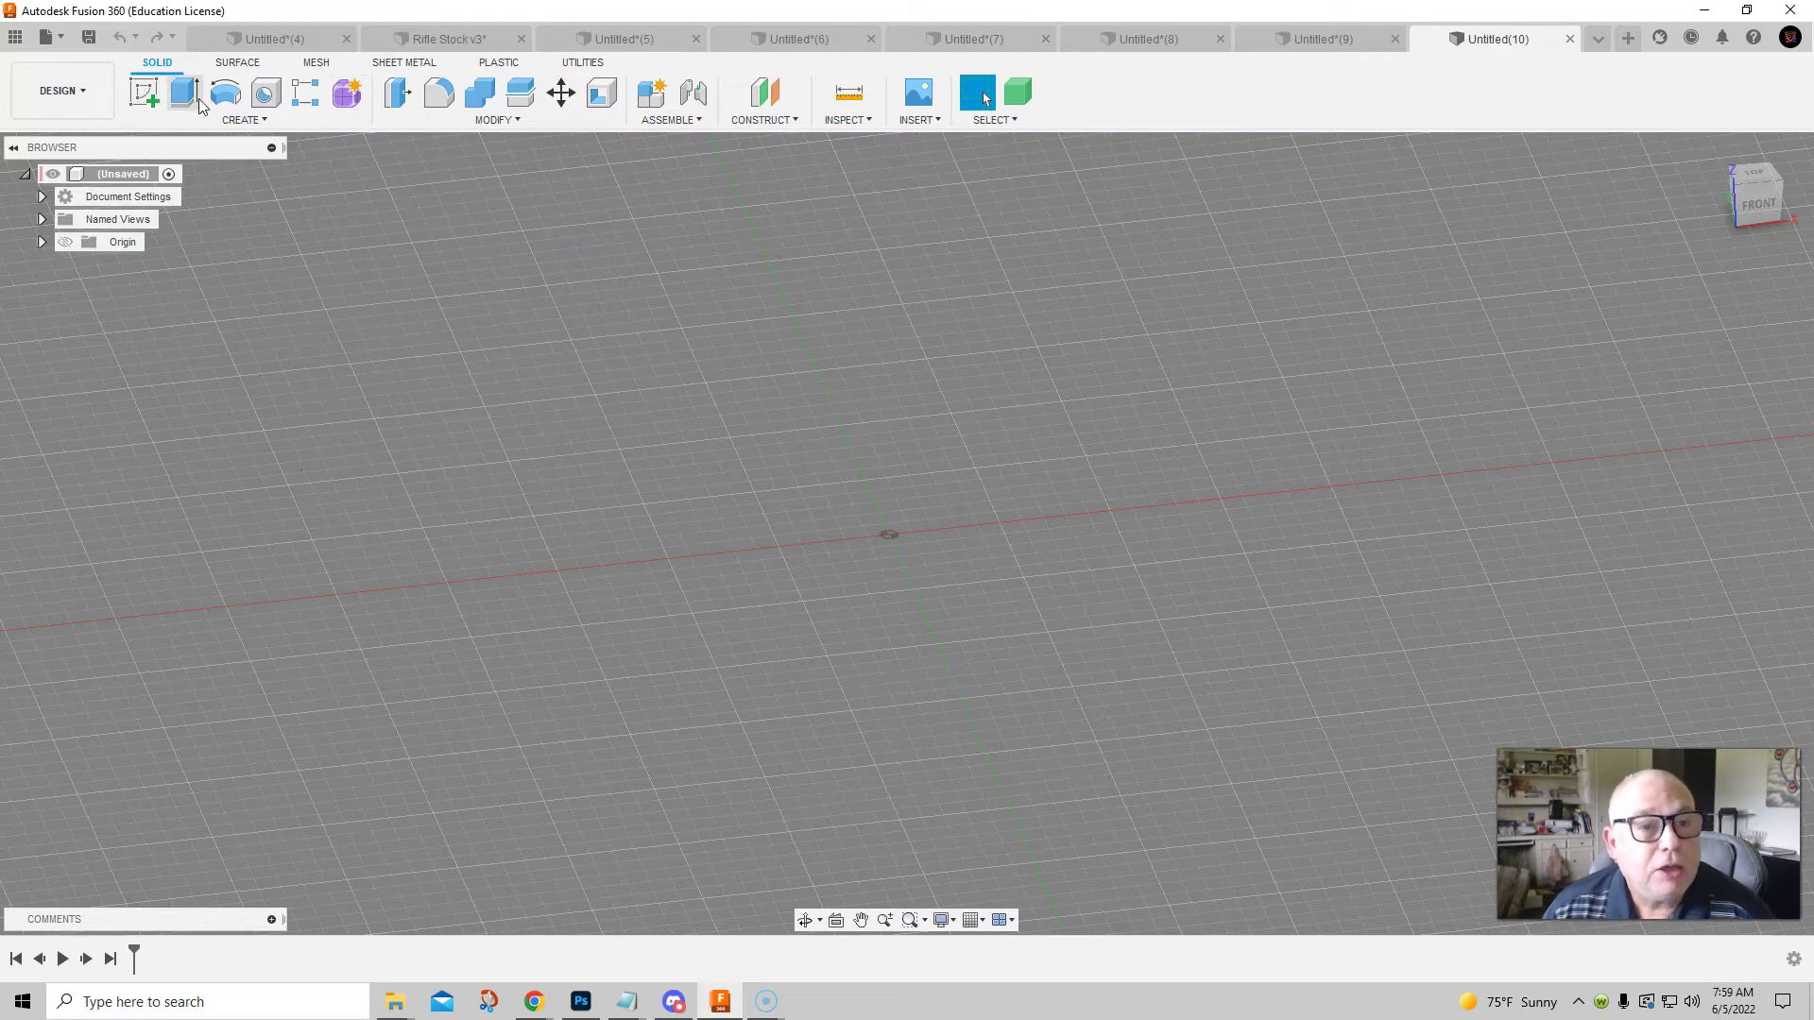
left_click(350, 96)
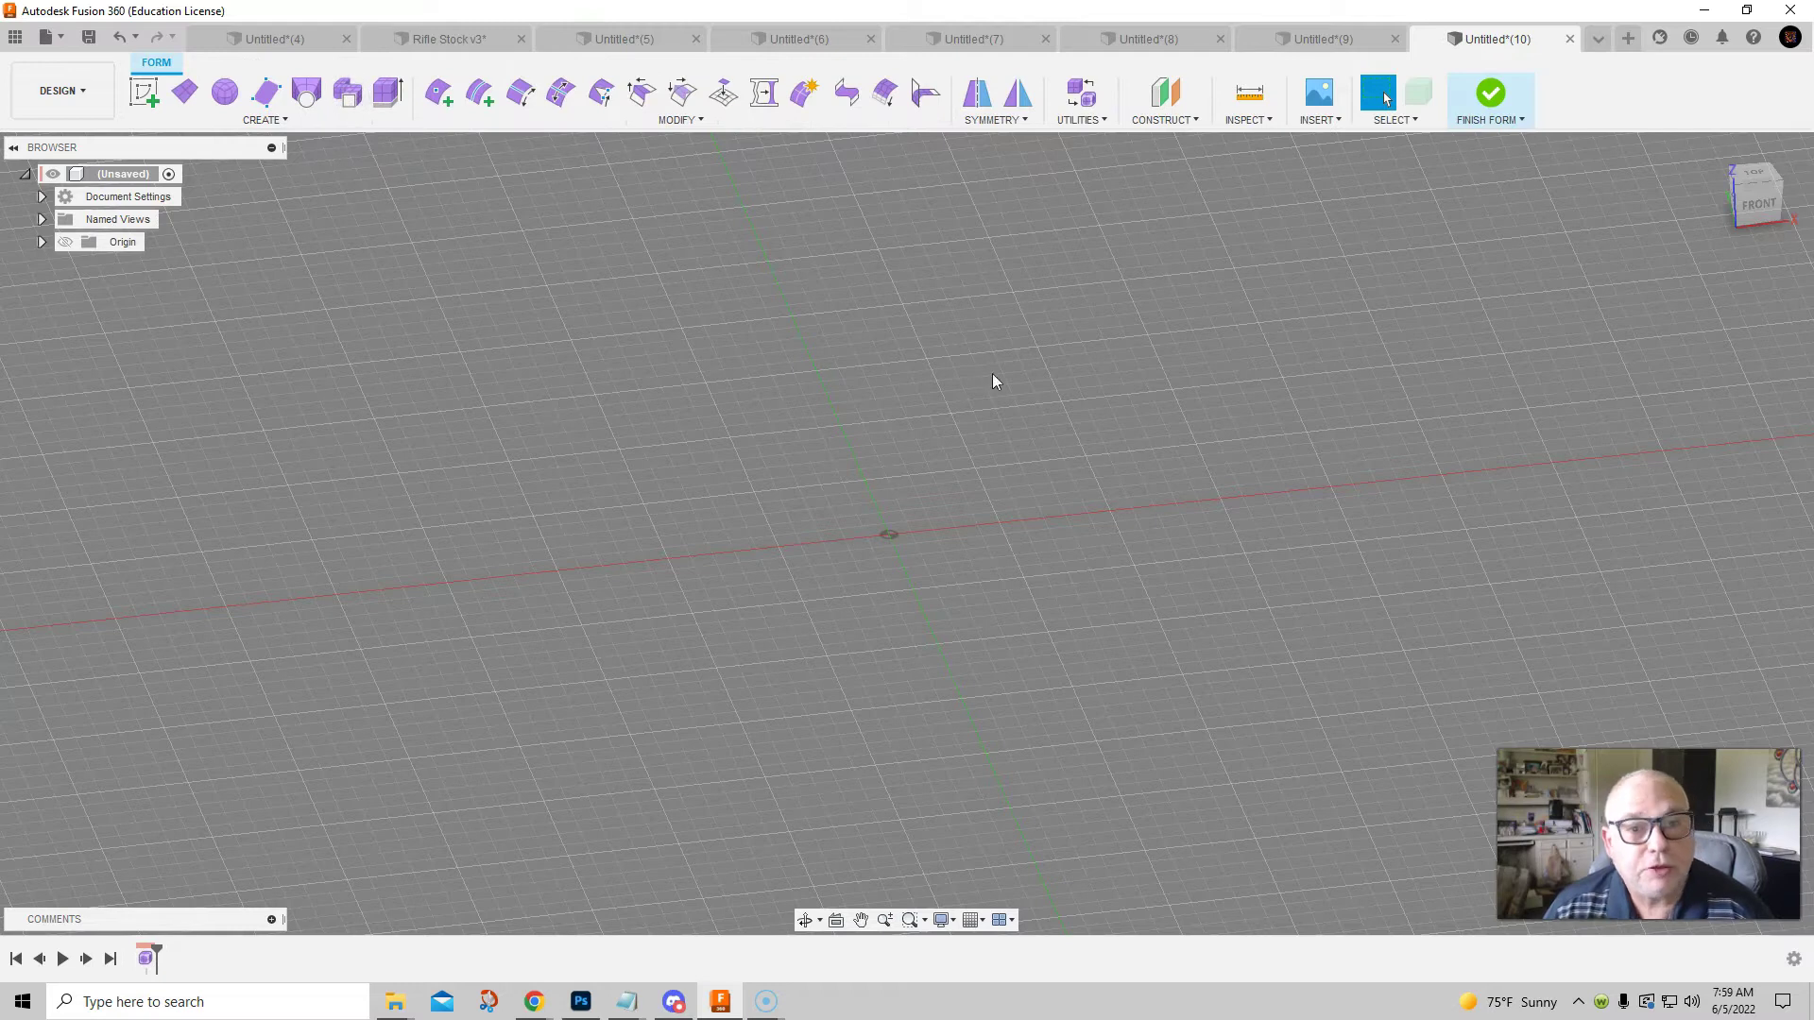
middle_click_drag(763, 591, 1219, 413, "shift")
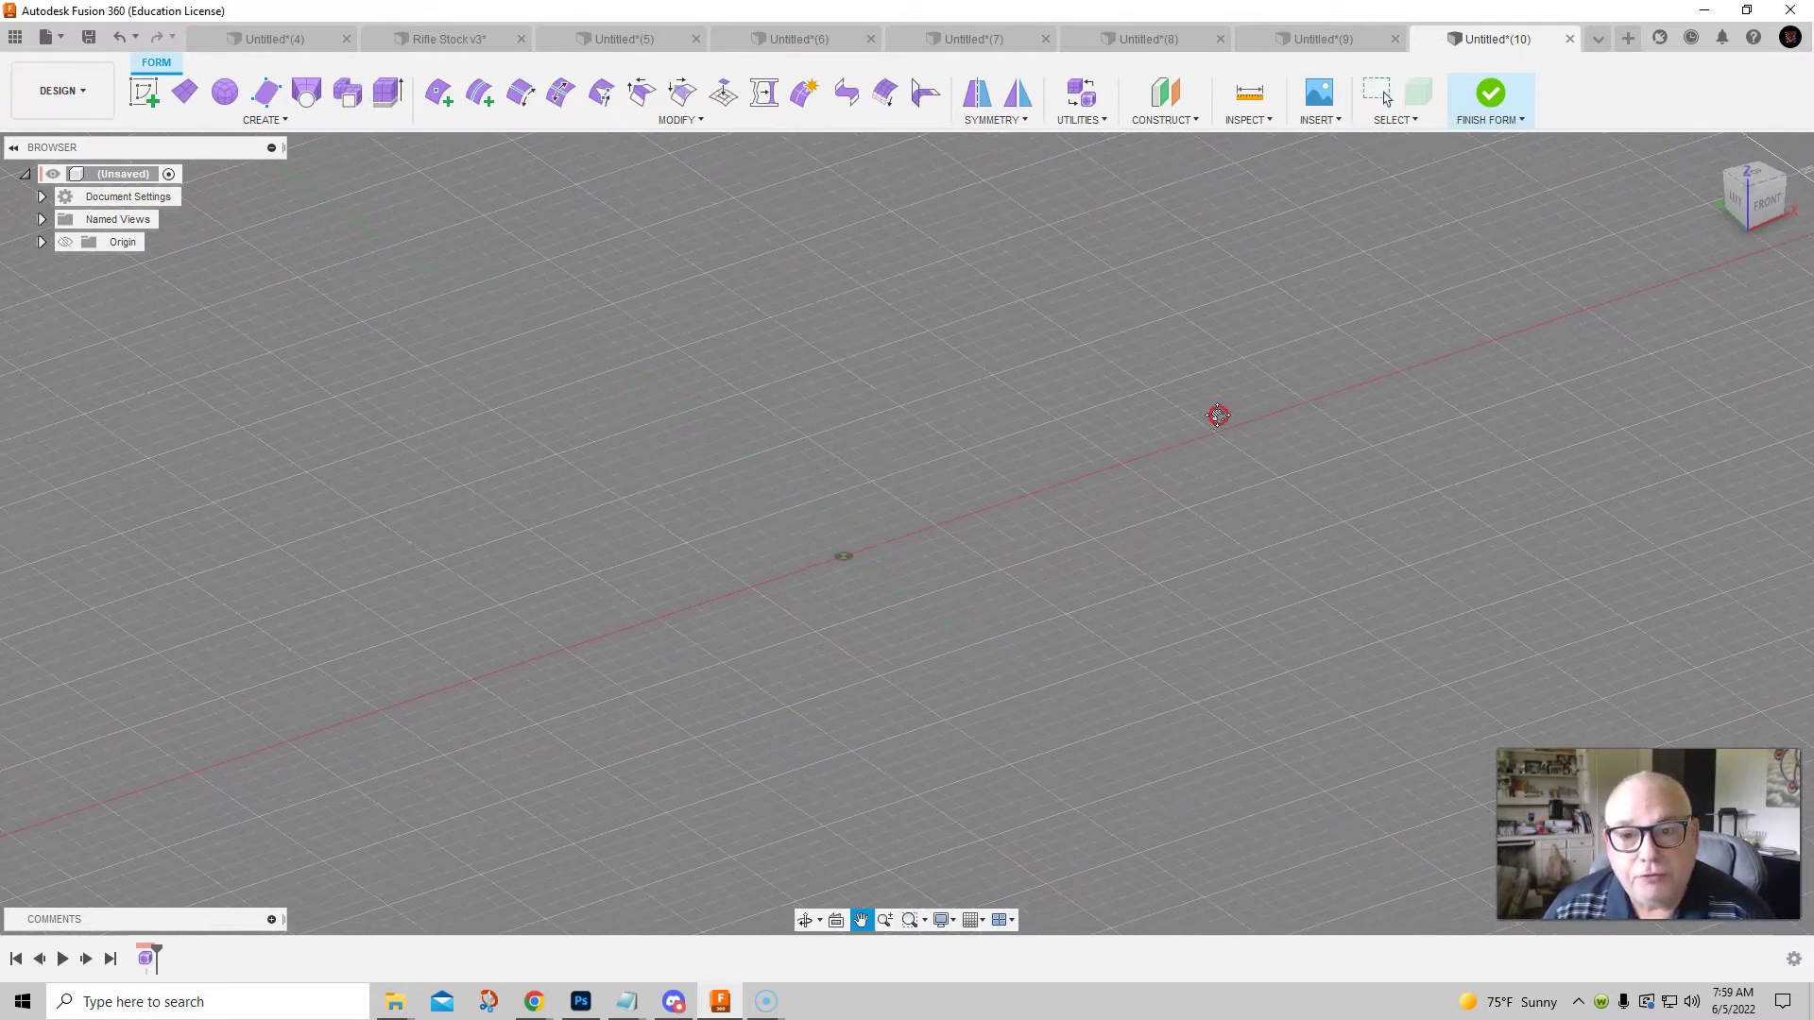
middle_click_drag(999, 519, 990, 530, "shift")
middle_click_drag(1104, 455, 1097, 429, "shift")
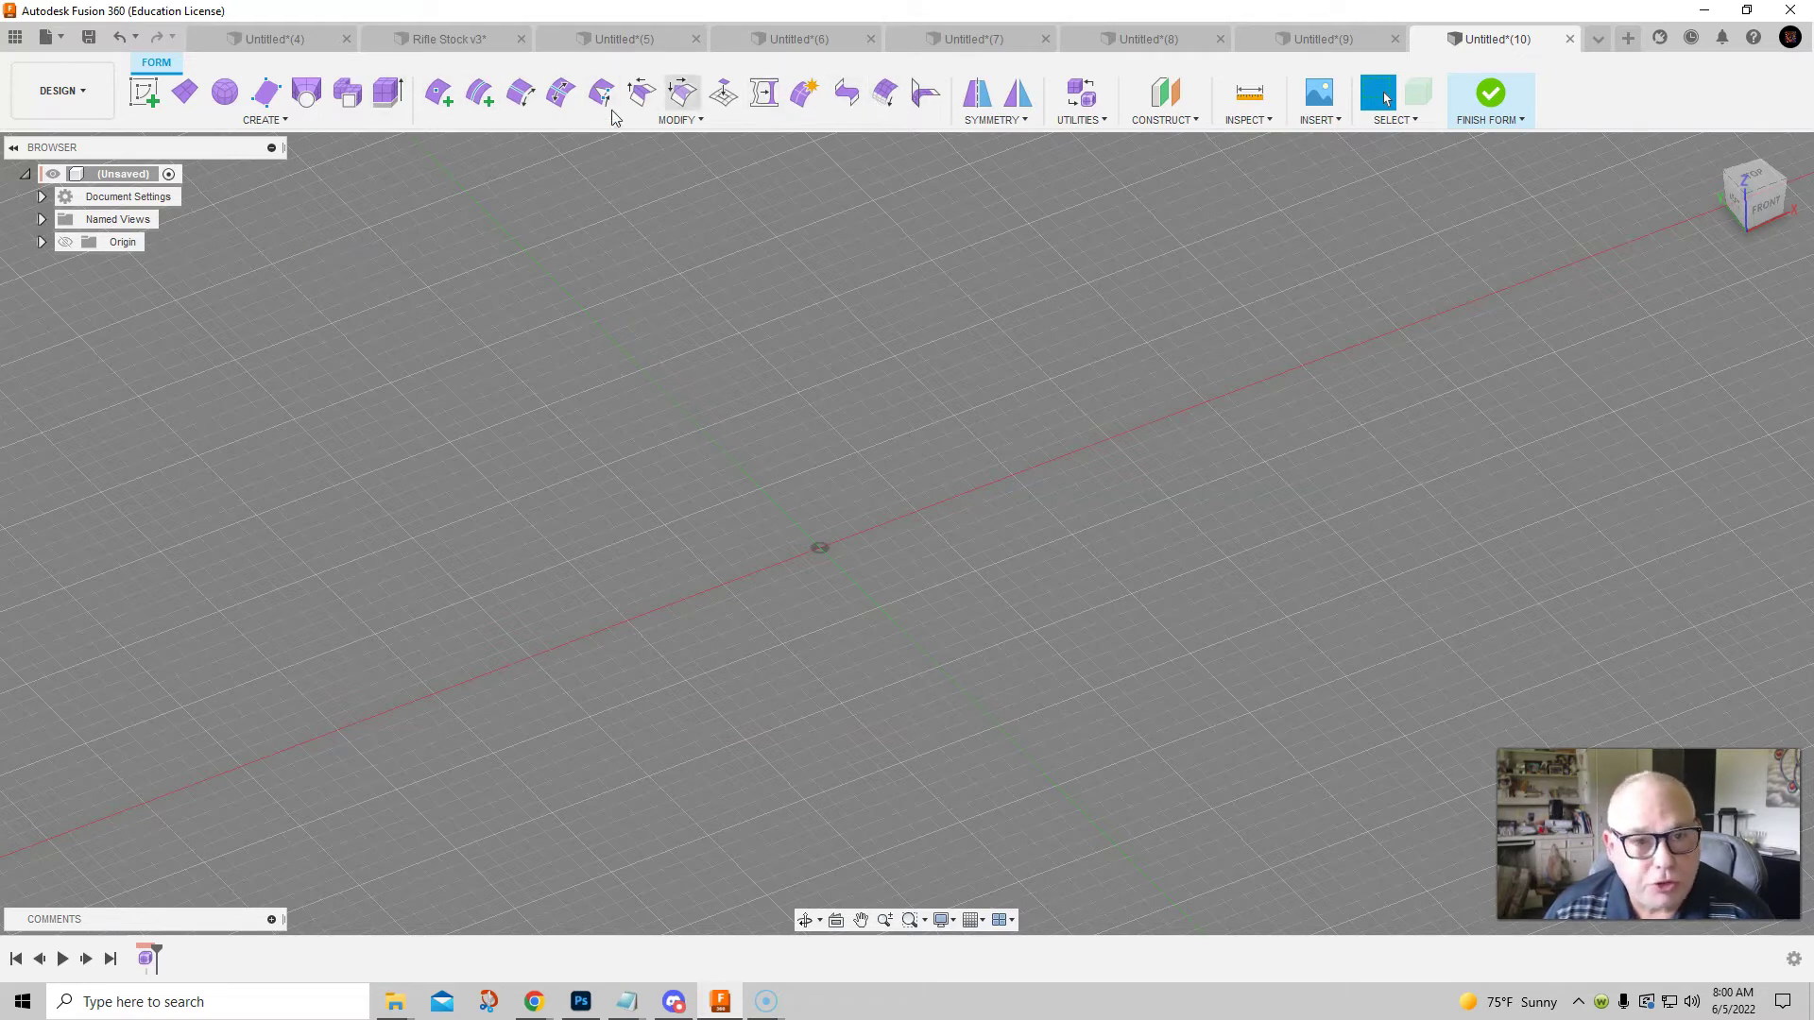
left_click(688, 123)
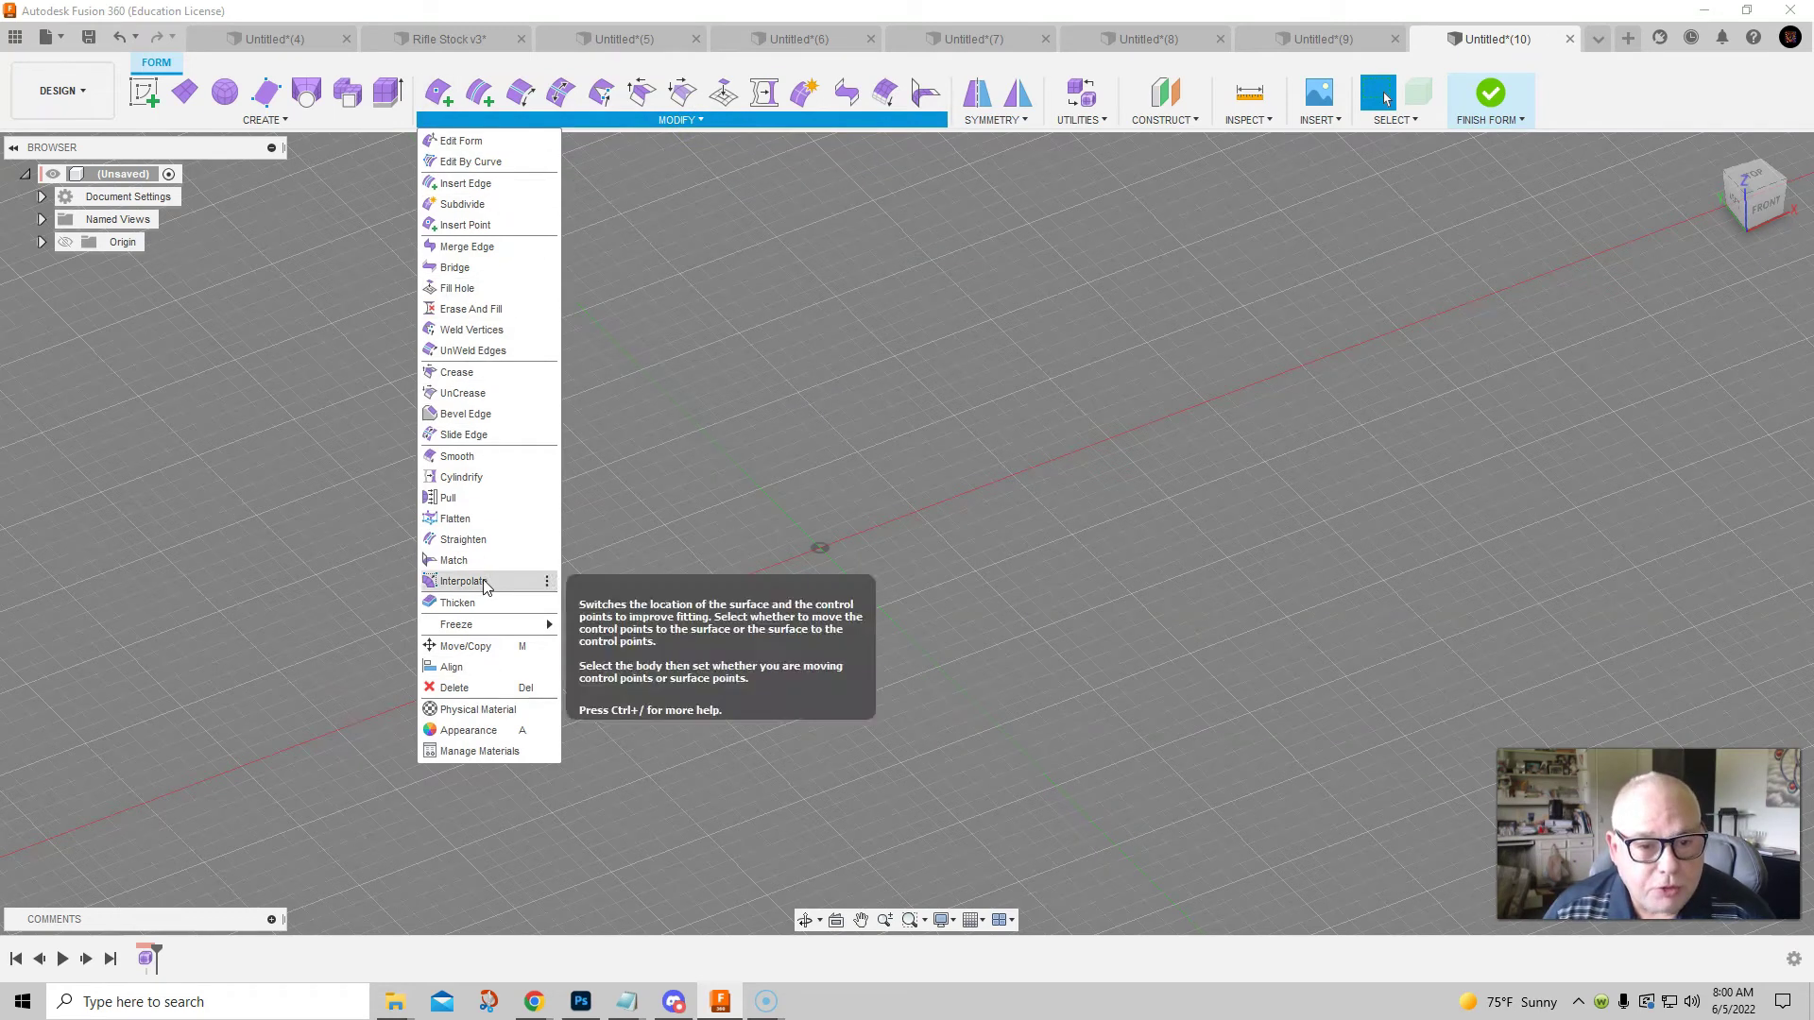
left_click(547, 204)
left_click(850, 204)
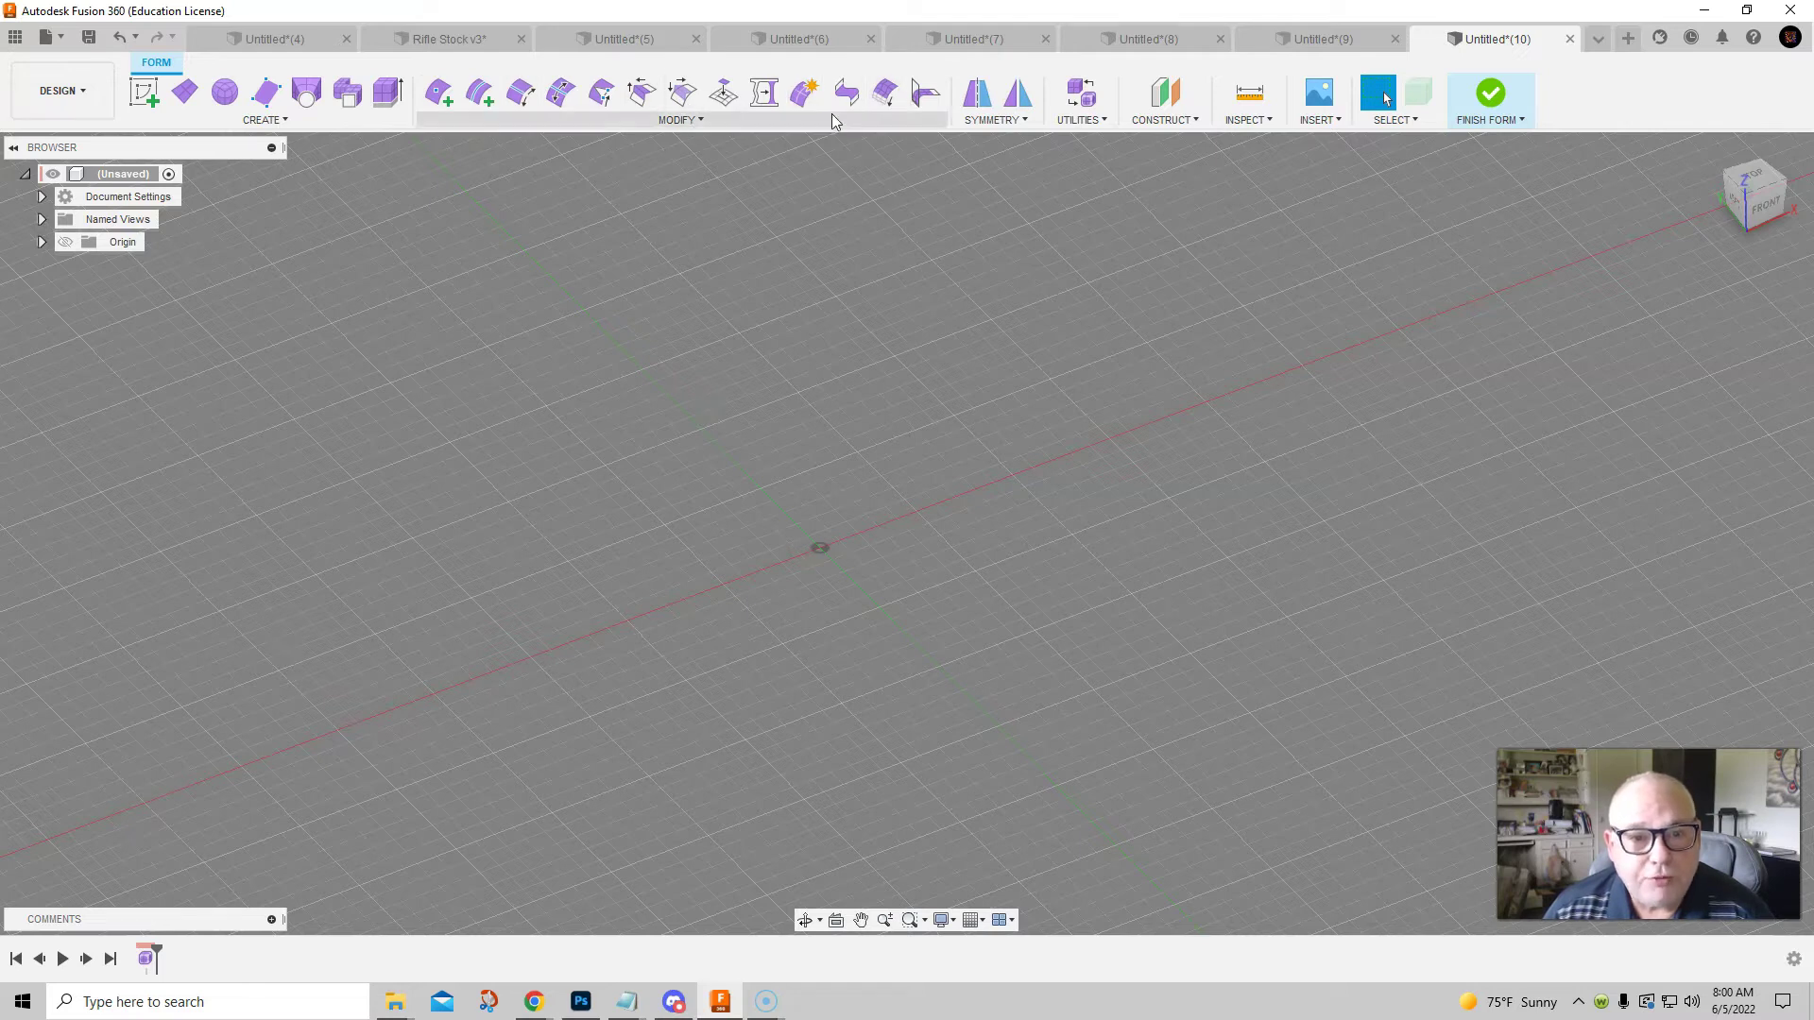
left_click(676, 124)
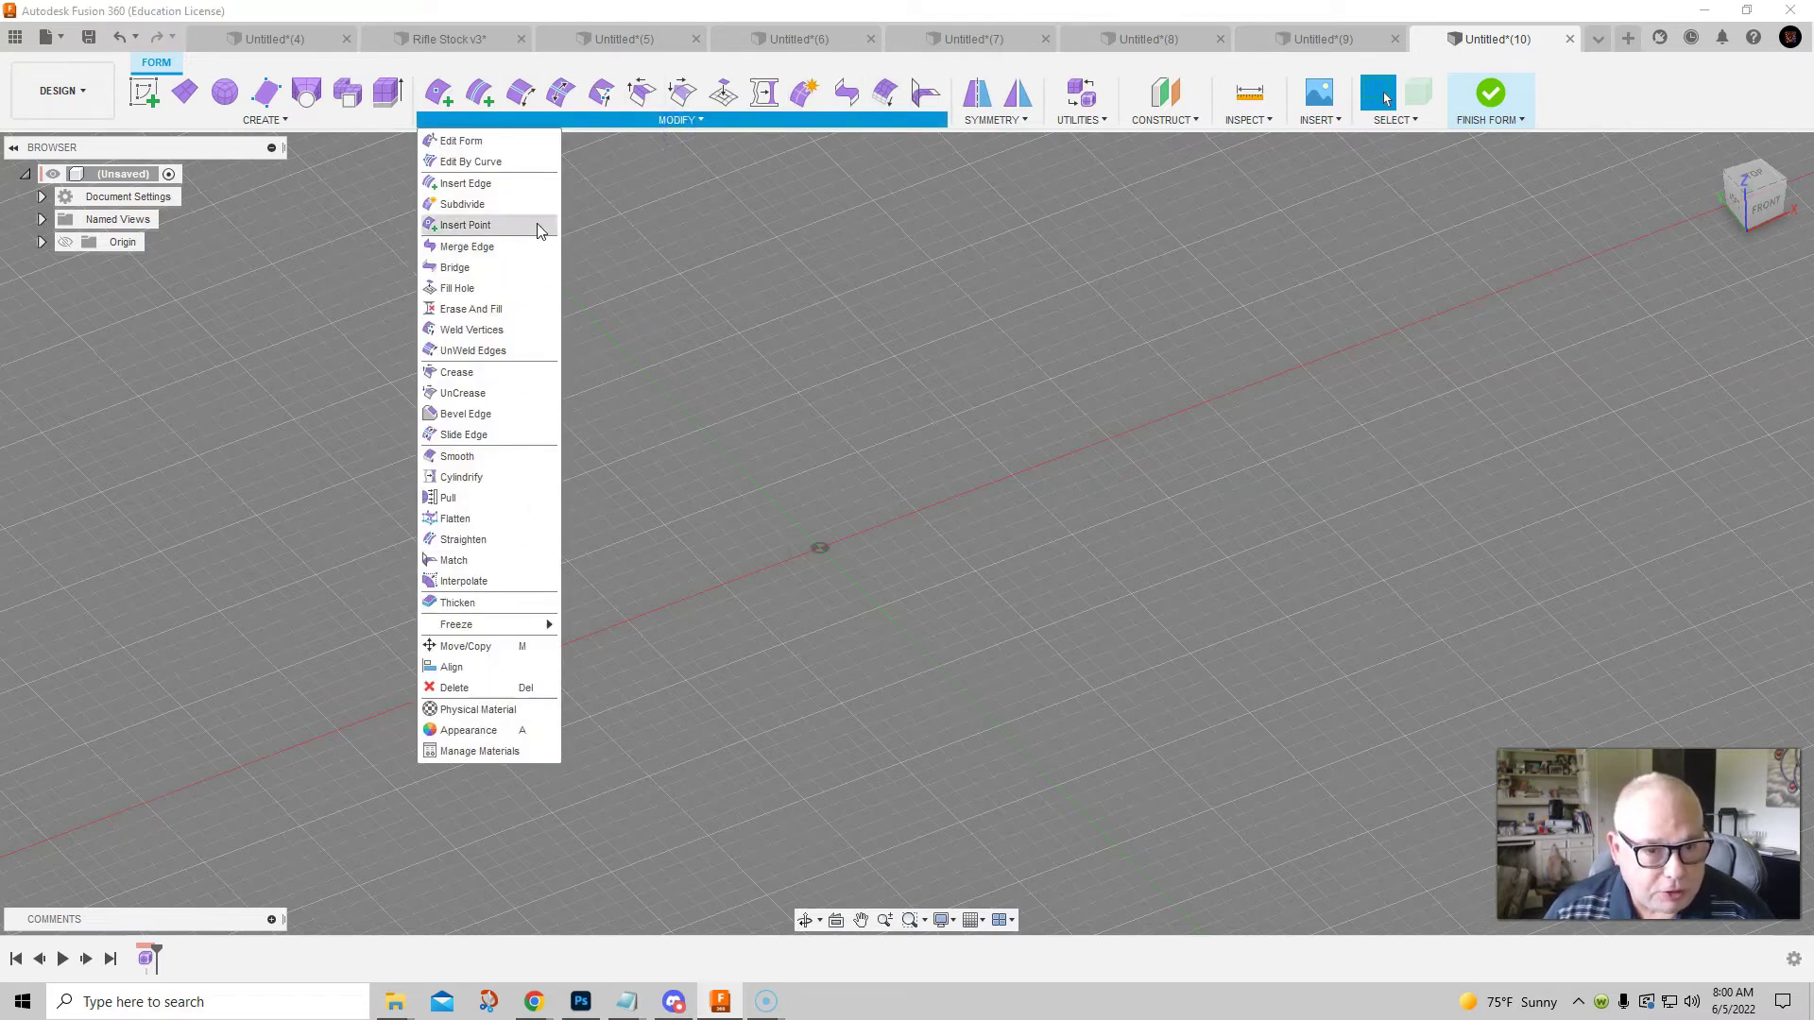
left_click(835, 335)
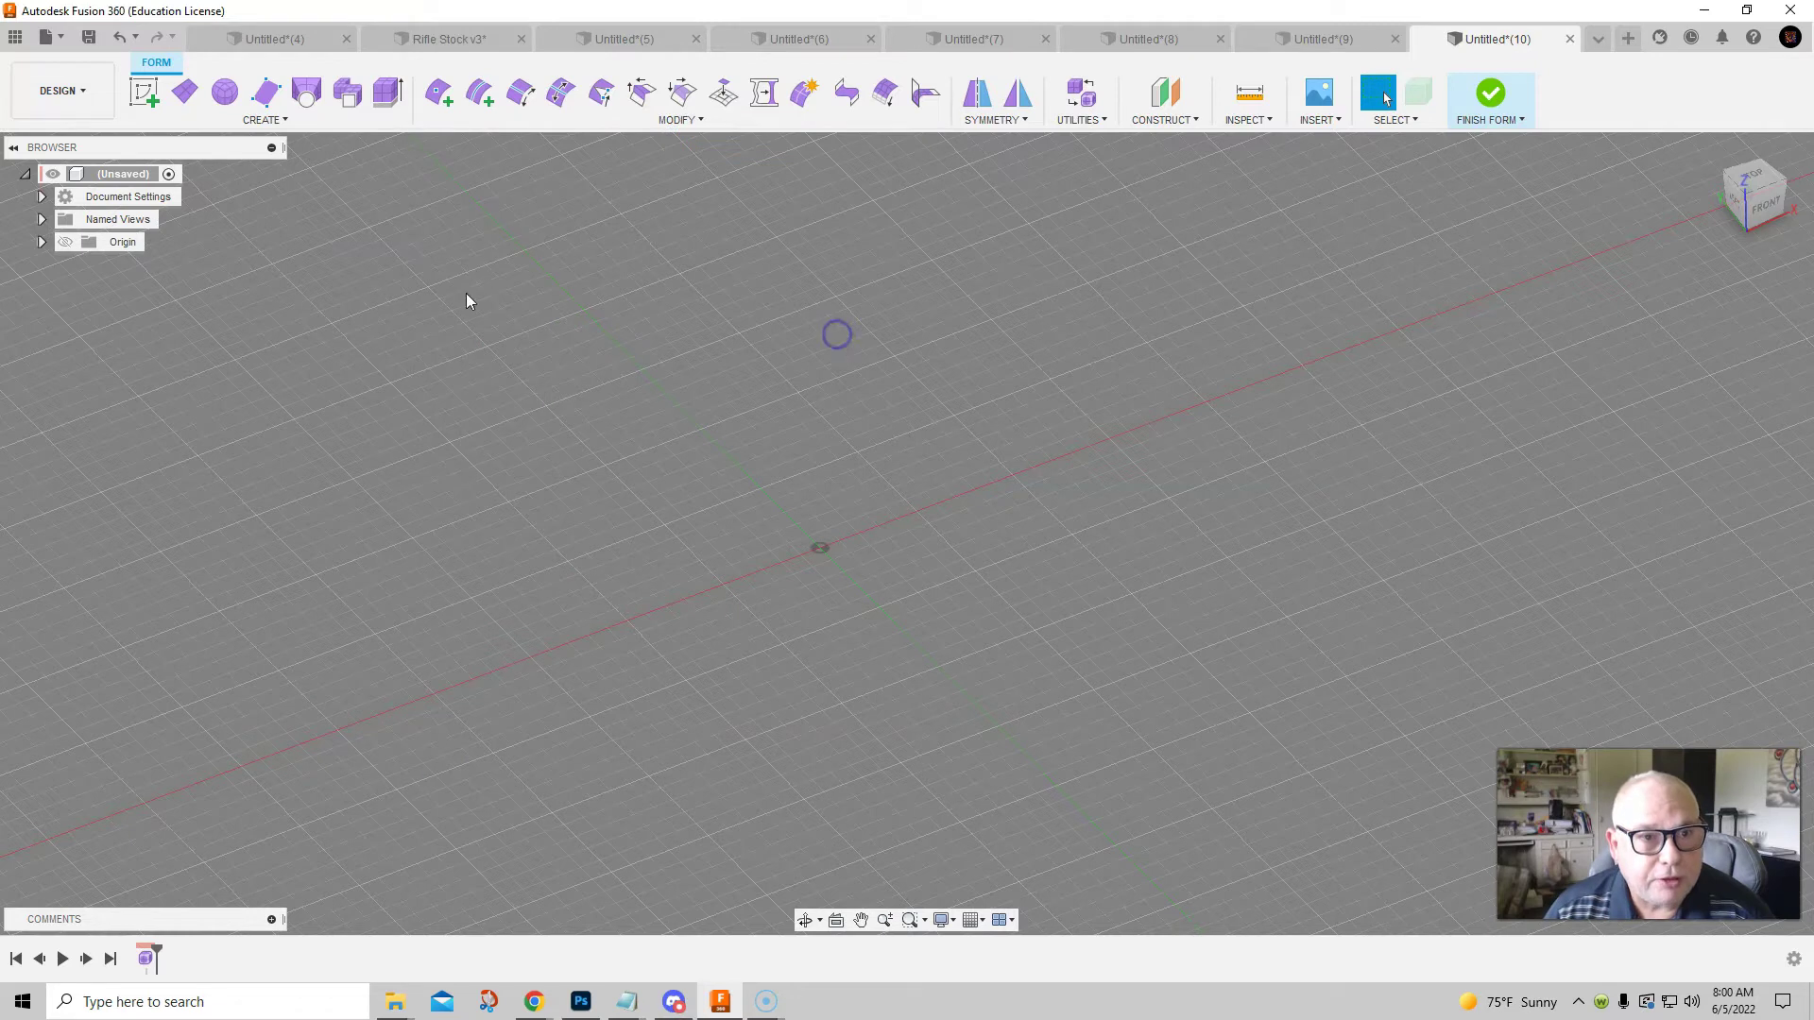
left_click(261, 119)
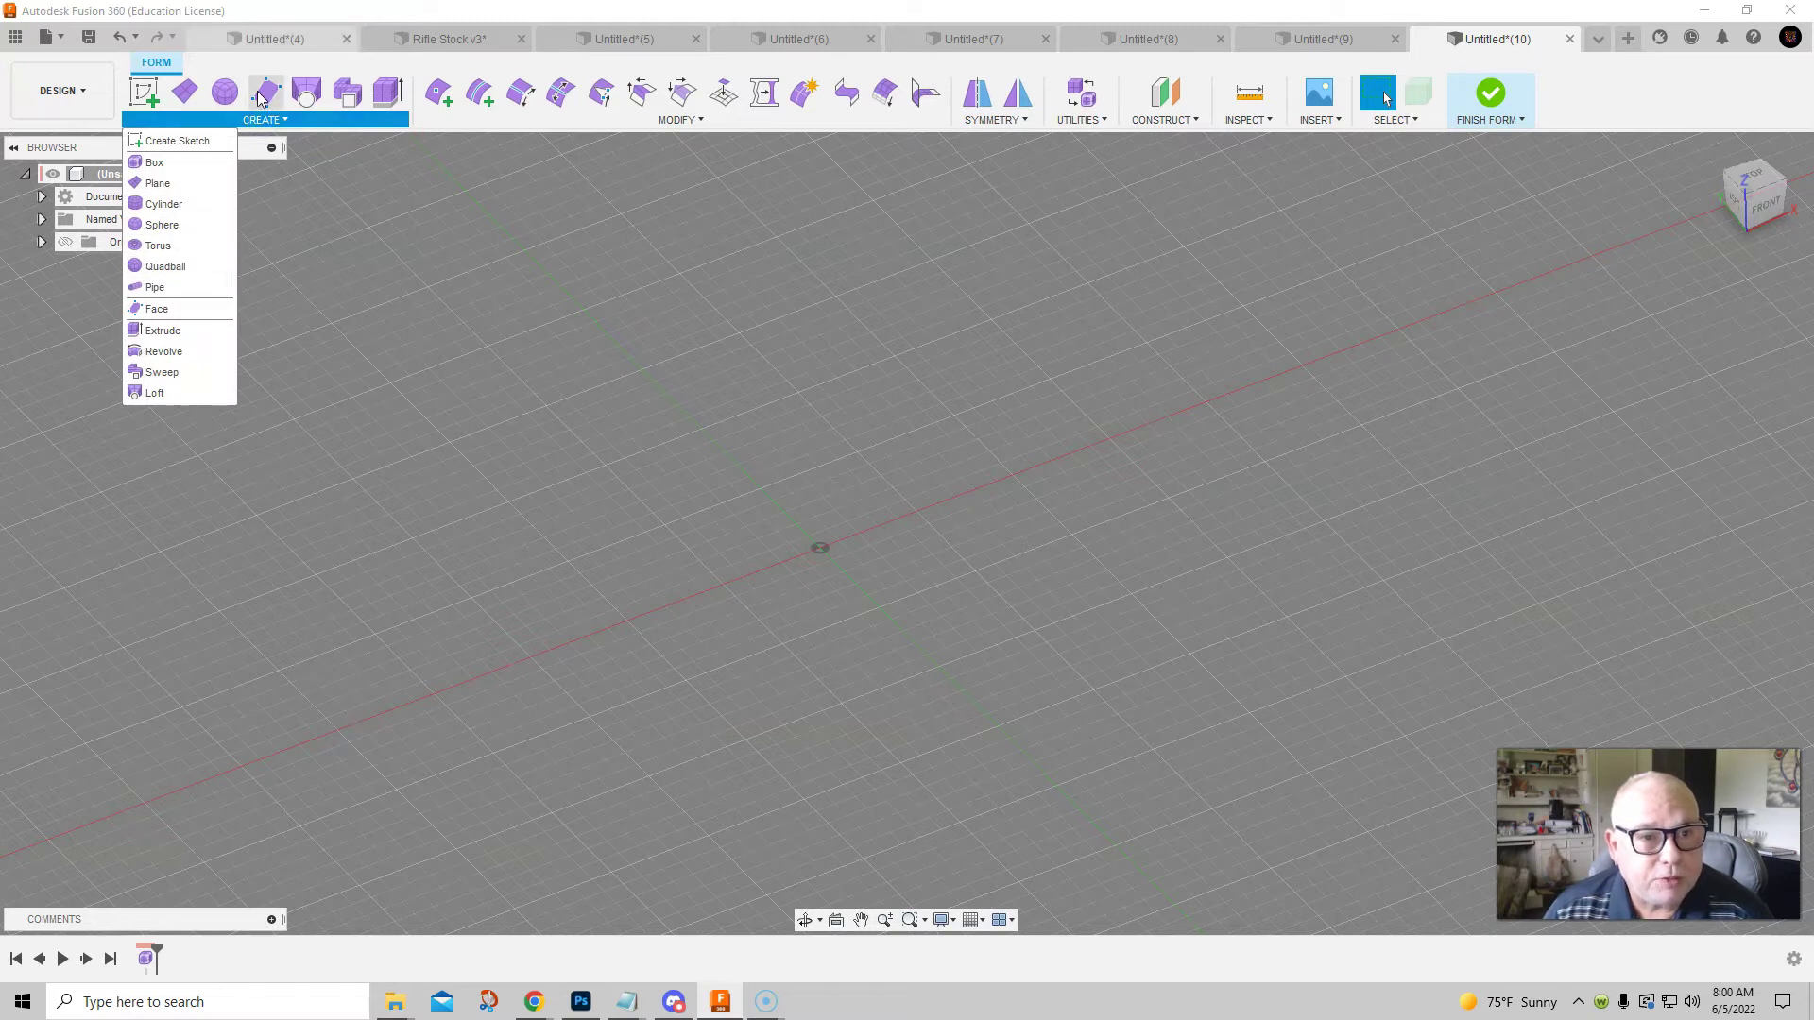
left_click(261, 121)
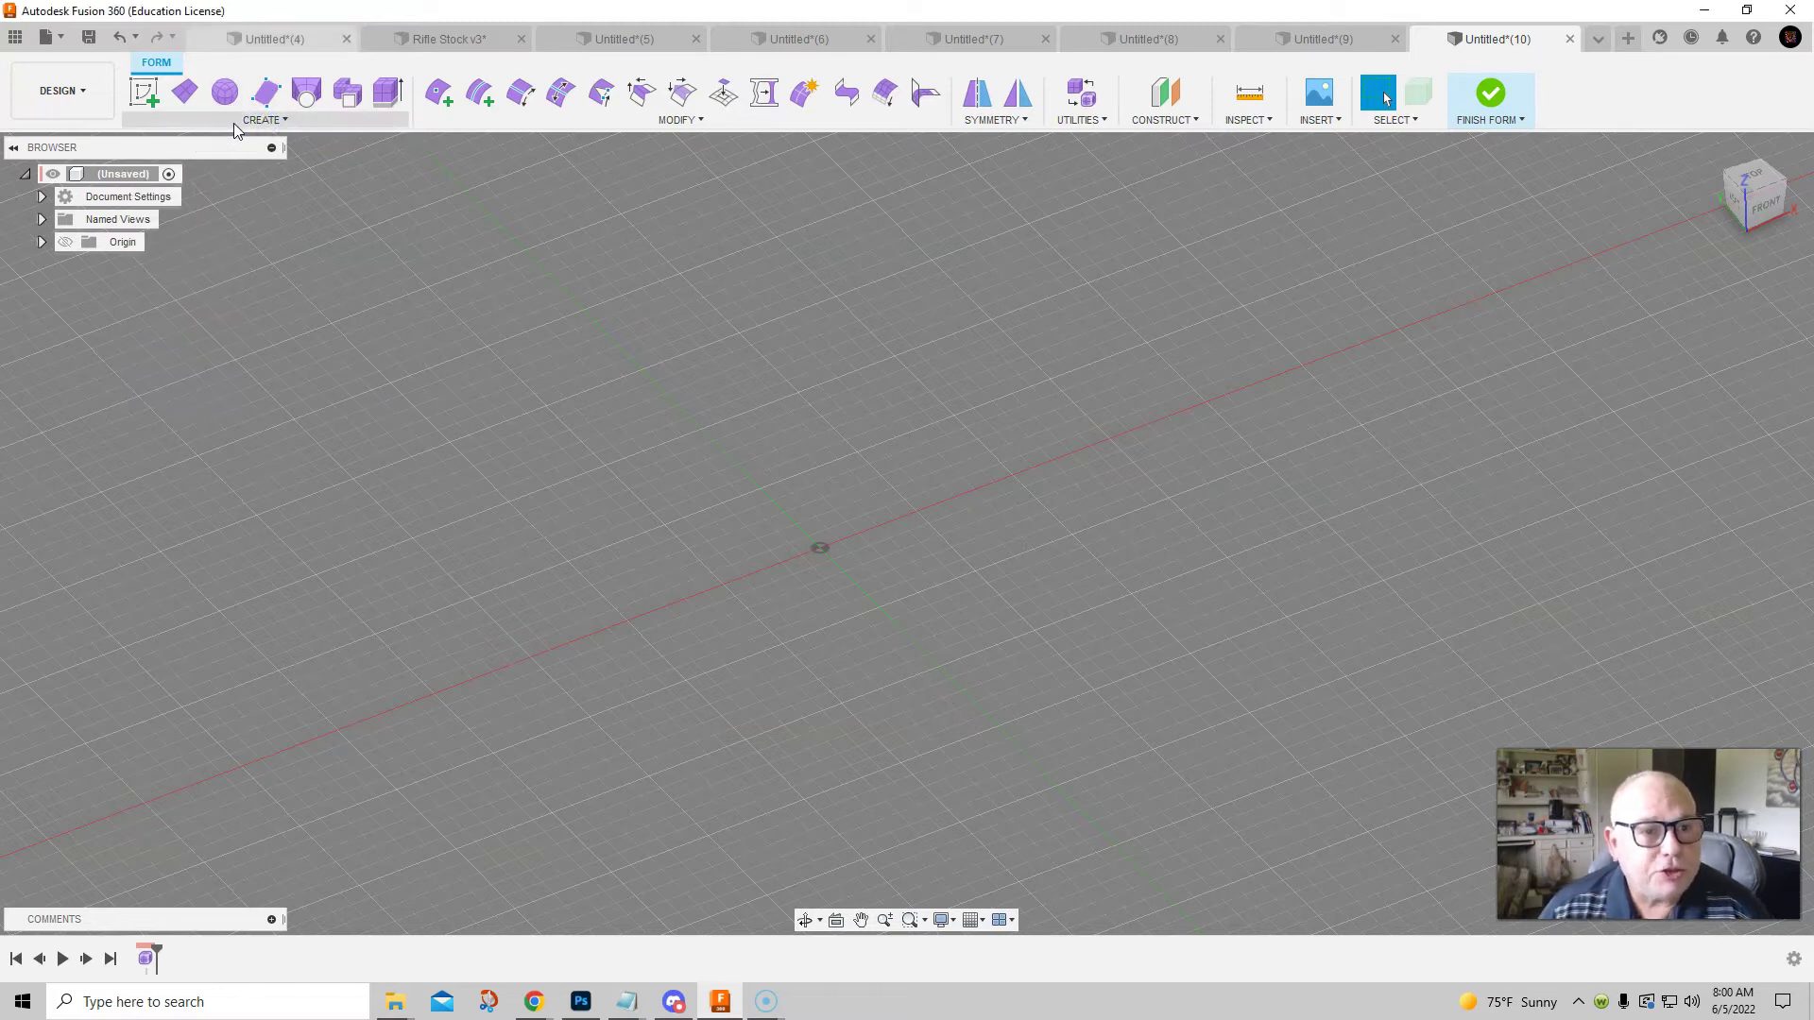
Create a T-spline plane centred on the origin of the horizontal XY plane, about 50 by 50 mm
left_click(186, 95)
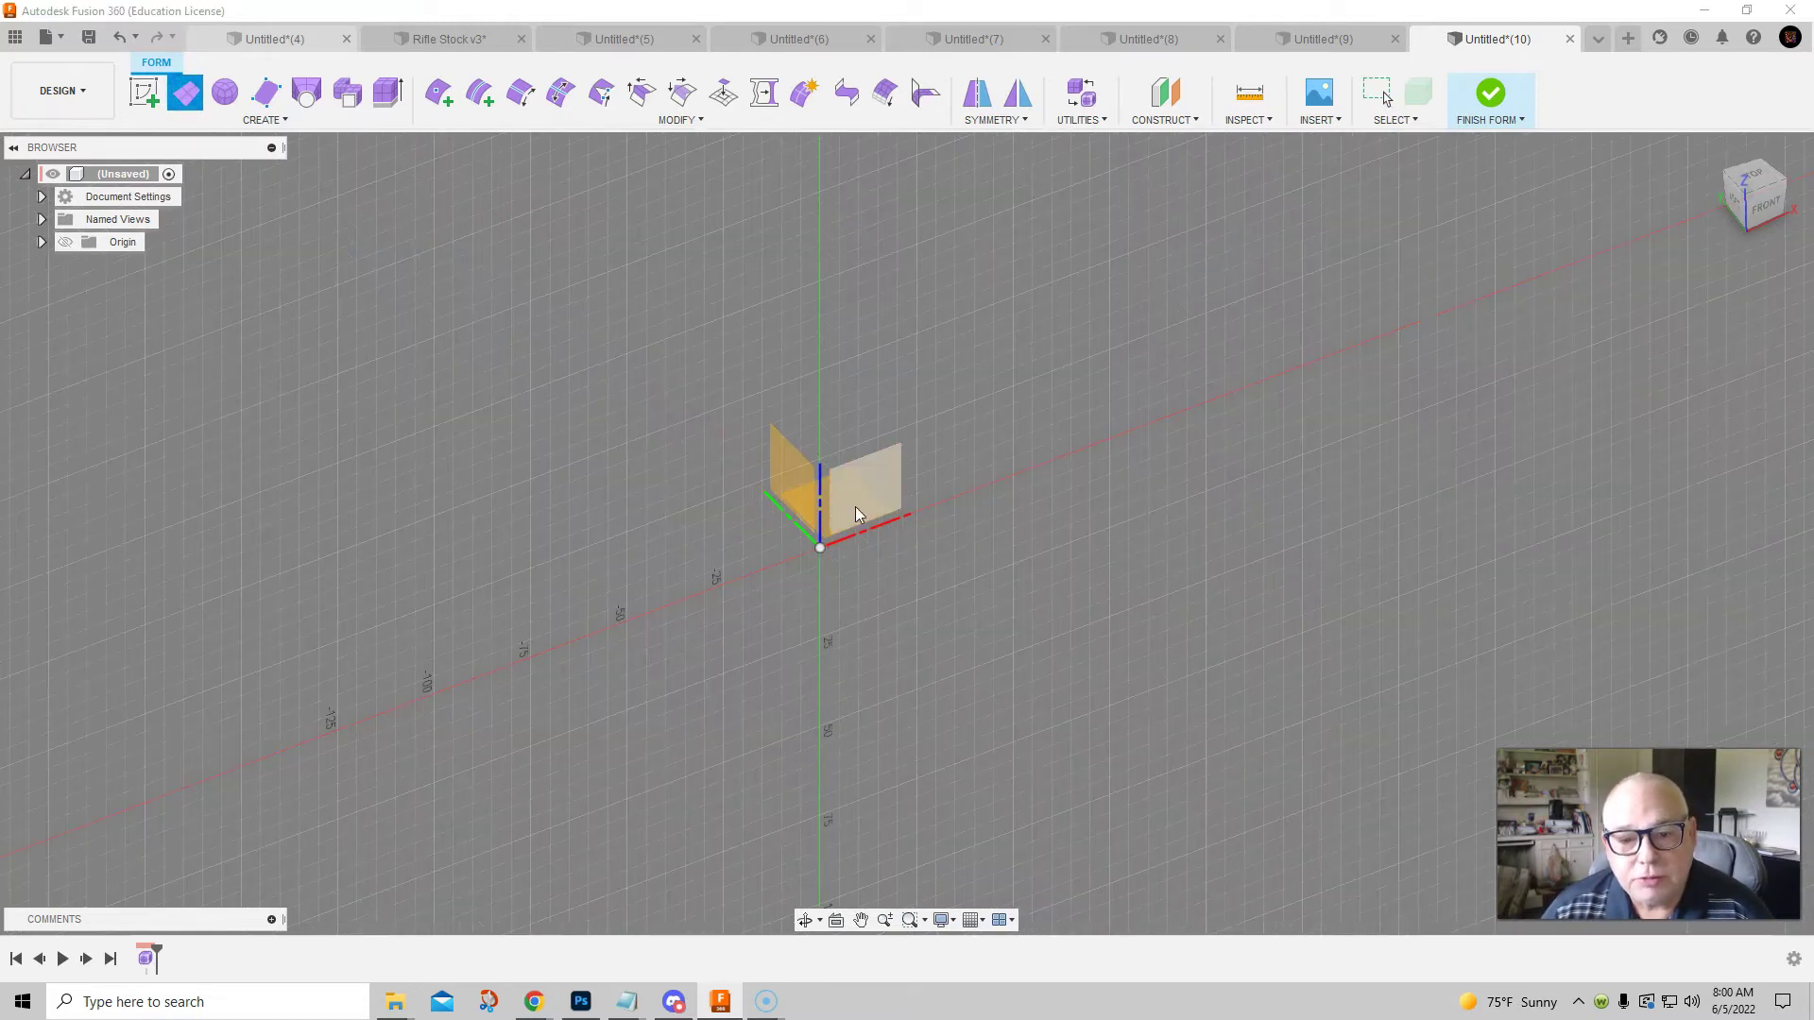
middle_click_drag(1016, 539, 861, 564, "shift")
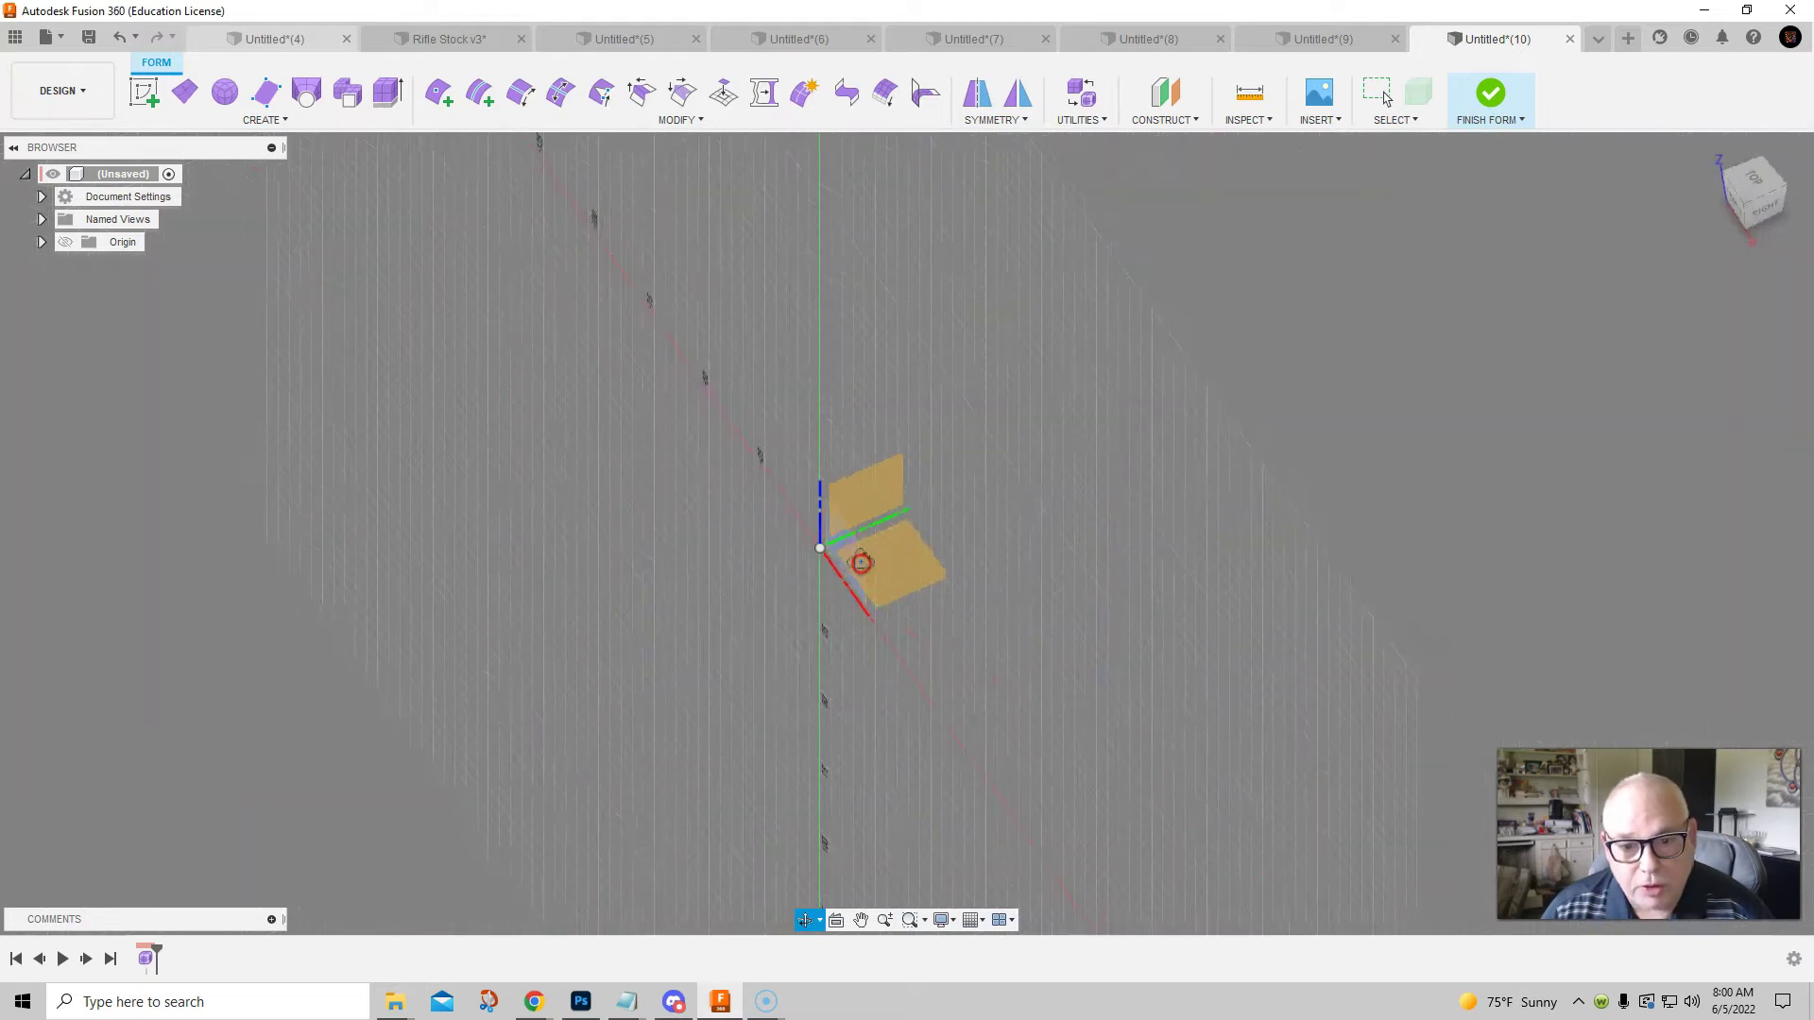
left_click(906, 575)
left_click(821, 548)
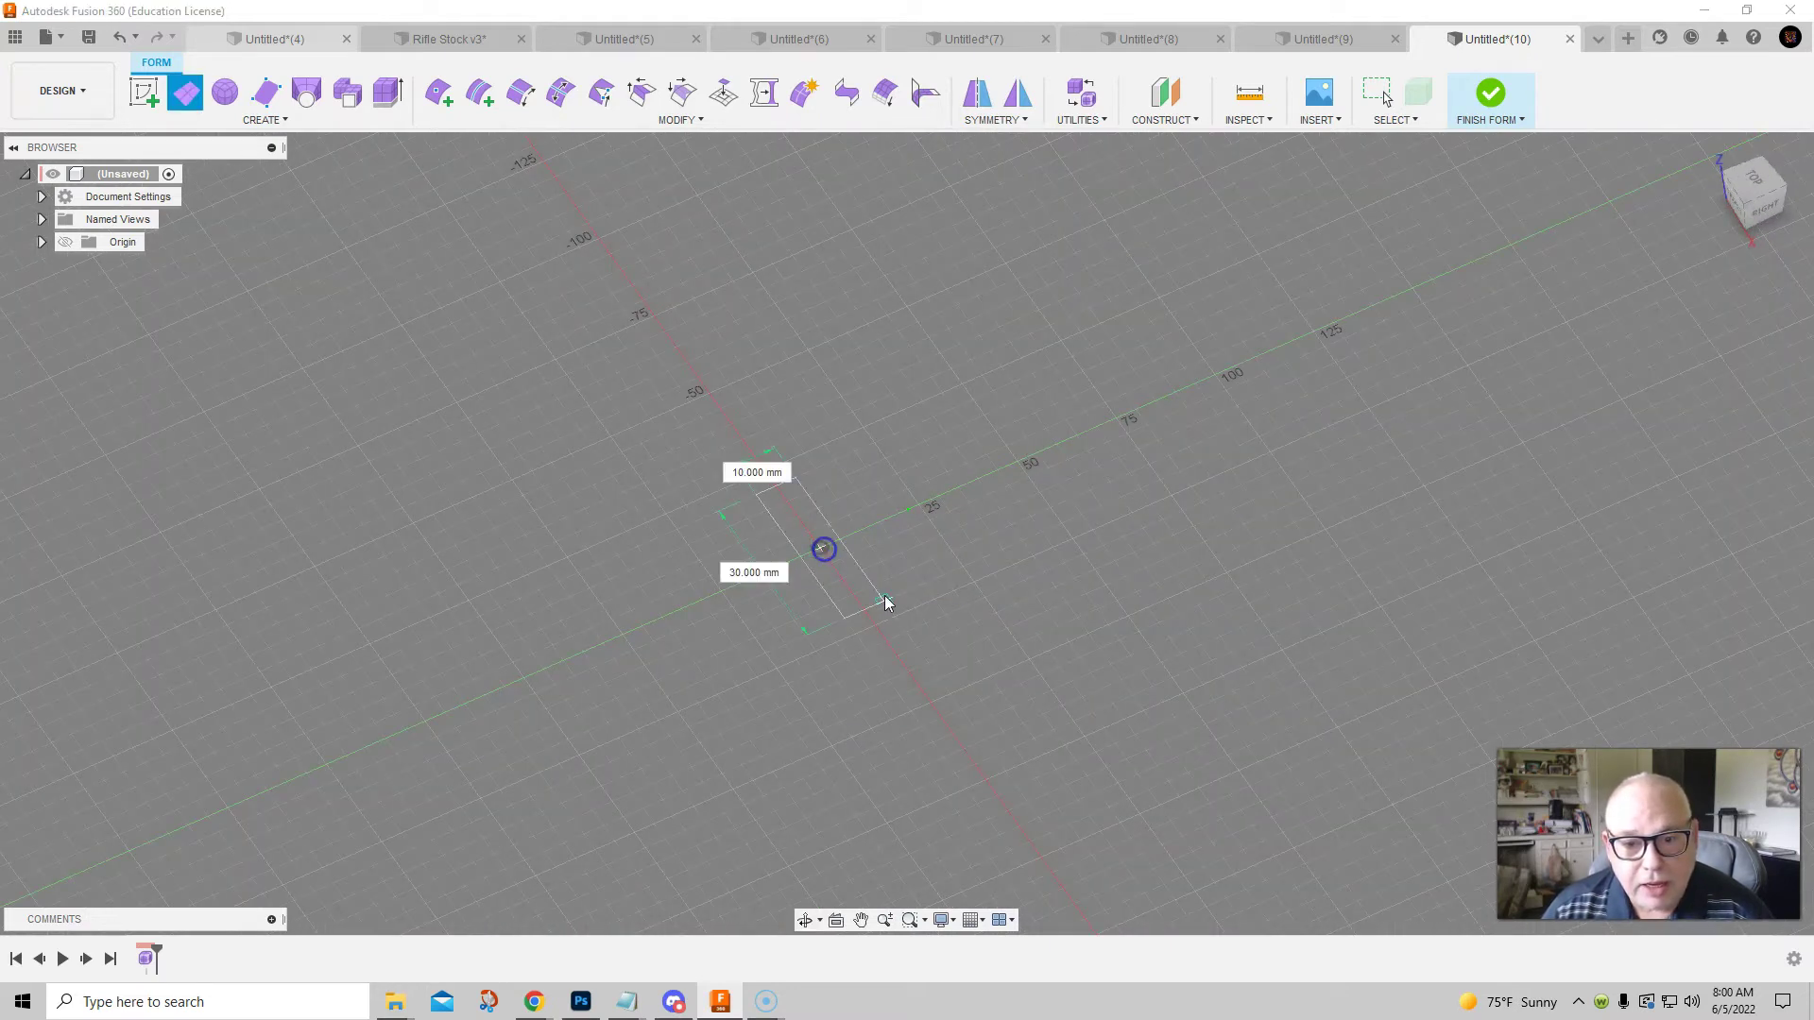
left_click(978, 584)
middle_click_drag(947, 697, 988, 689, "shift")
scroll(1069, 631, "up", 3)
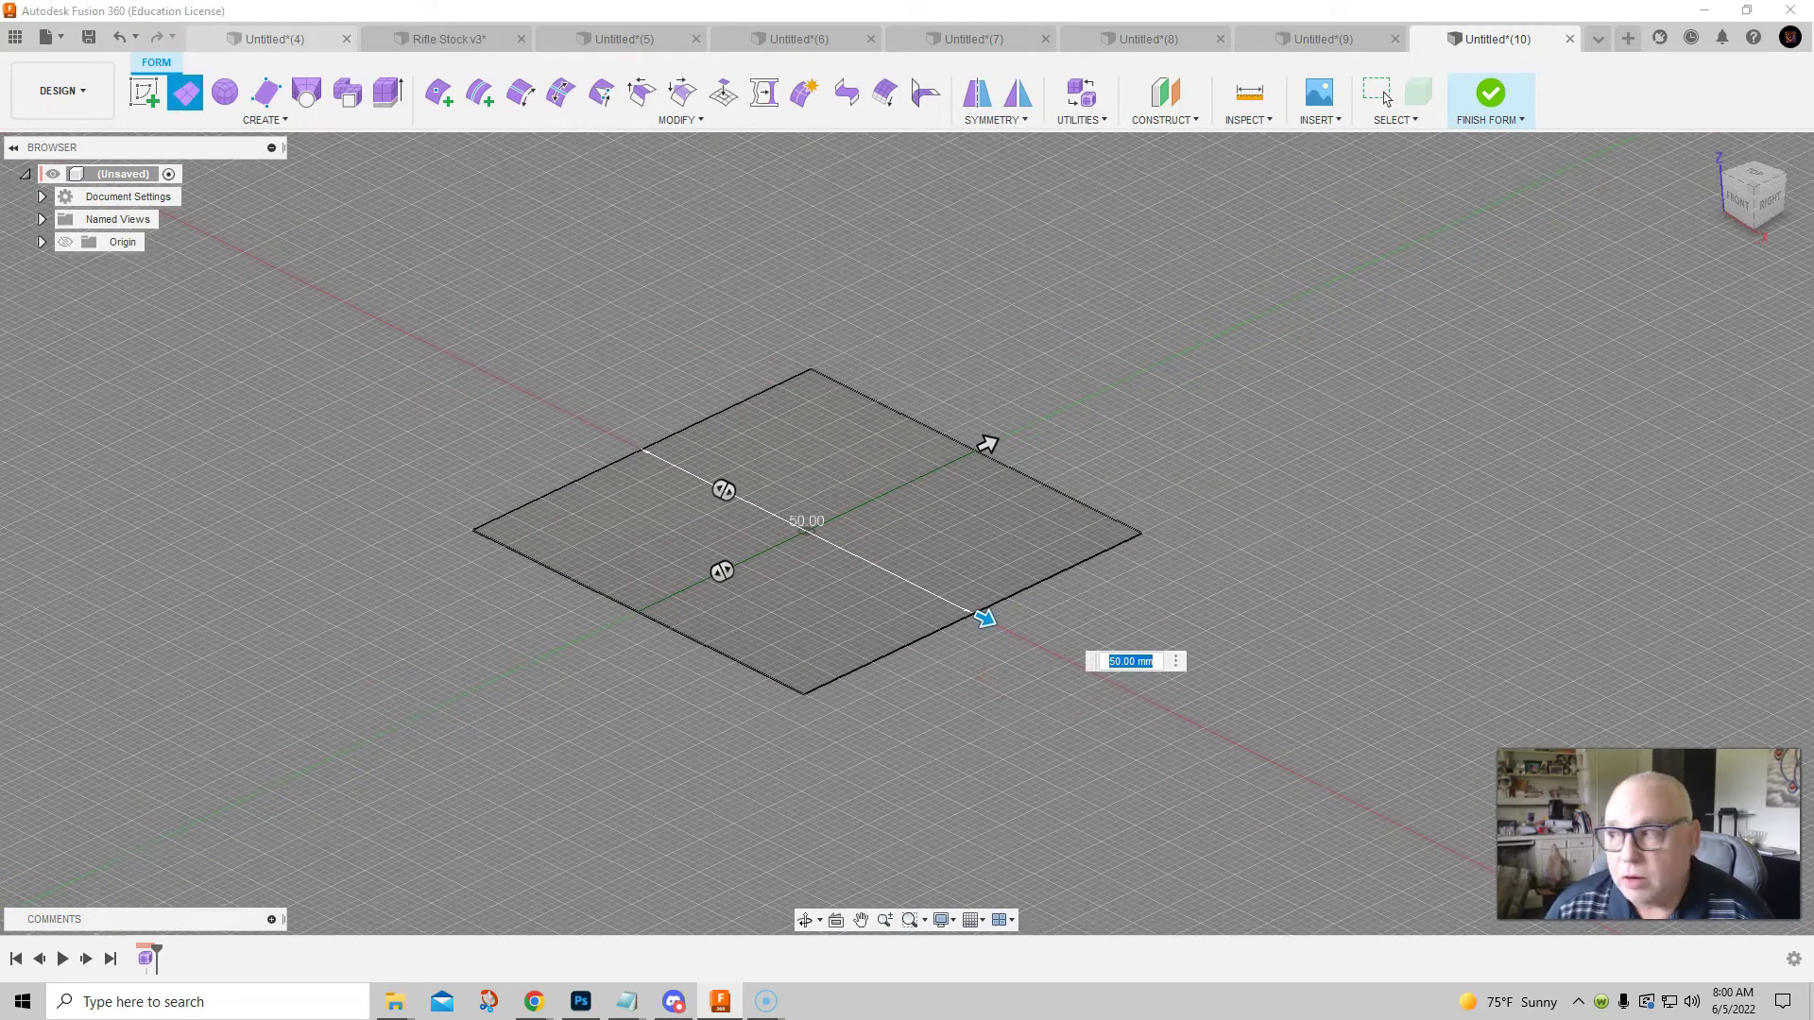
Set the plane's length faces and width faces to 3 each and accept it
left_click_drag(1583, 288, 1377, 240)
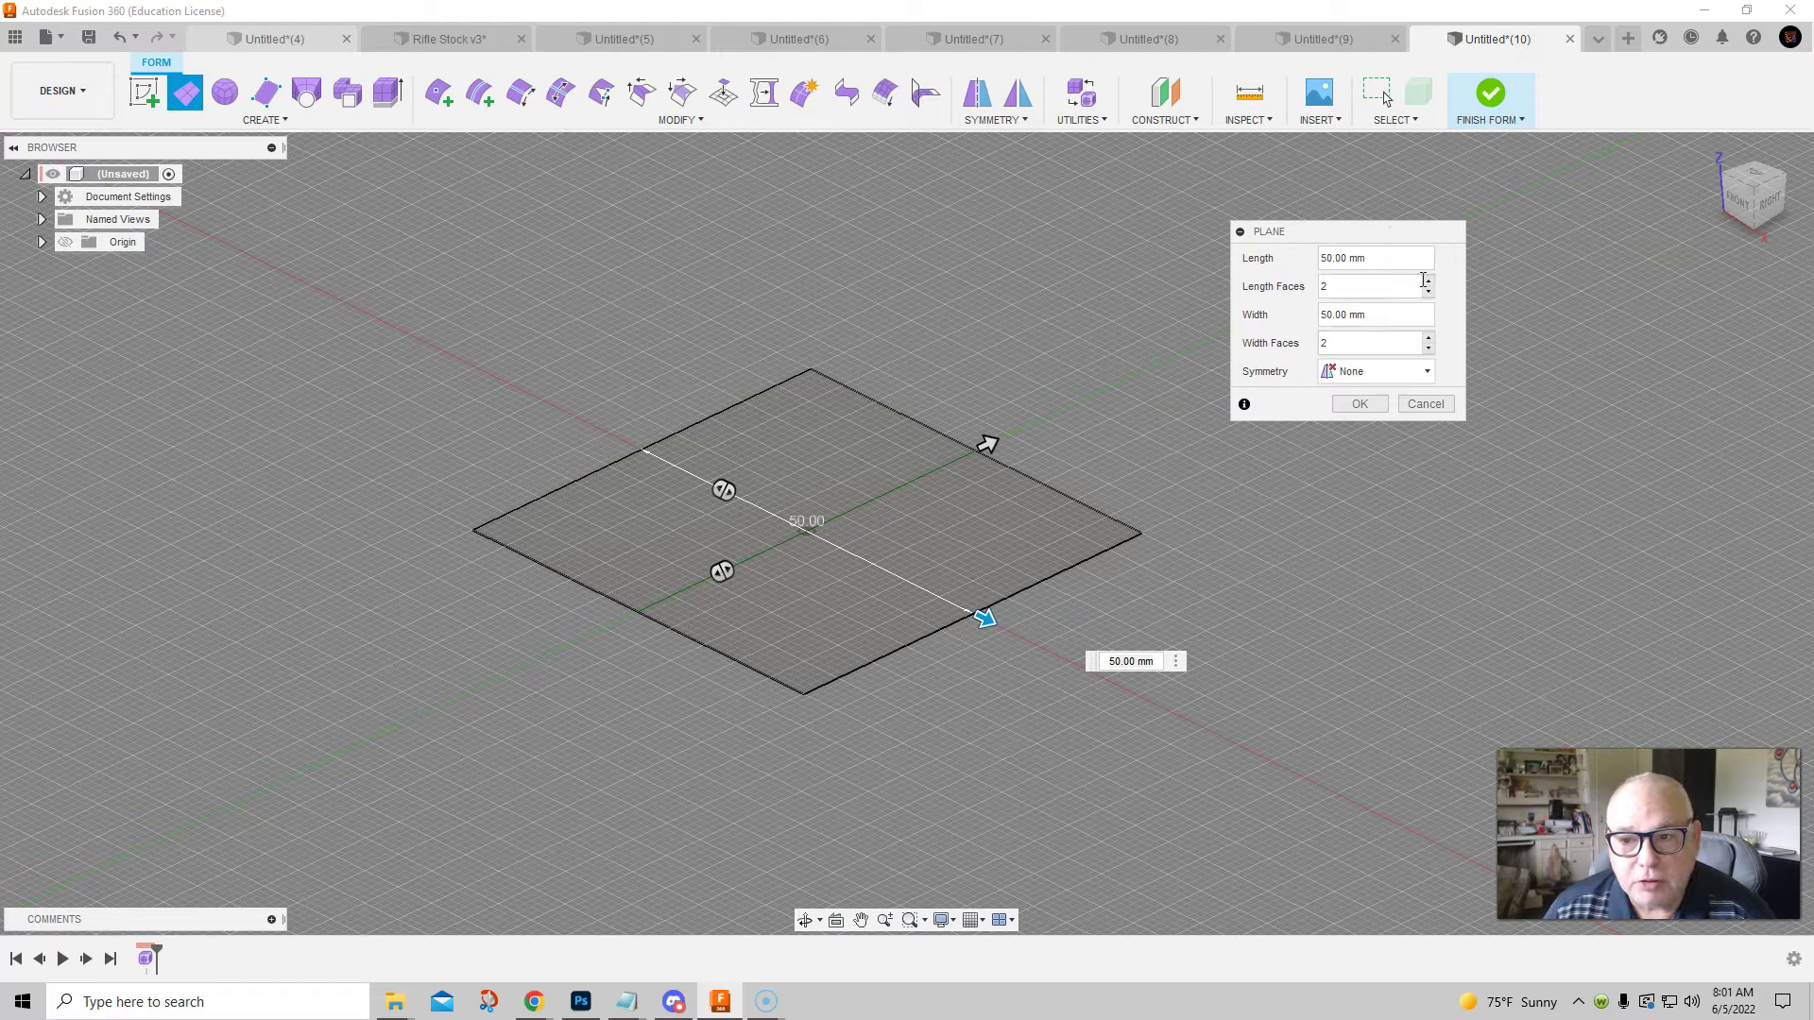
left_click(1429, 280)
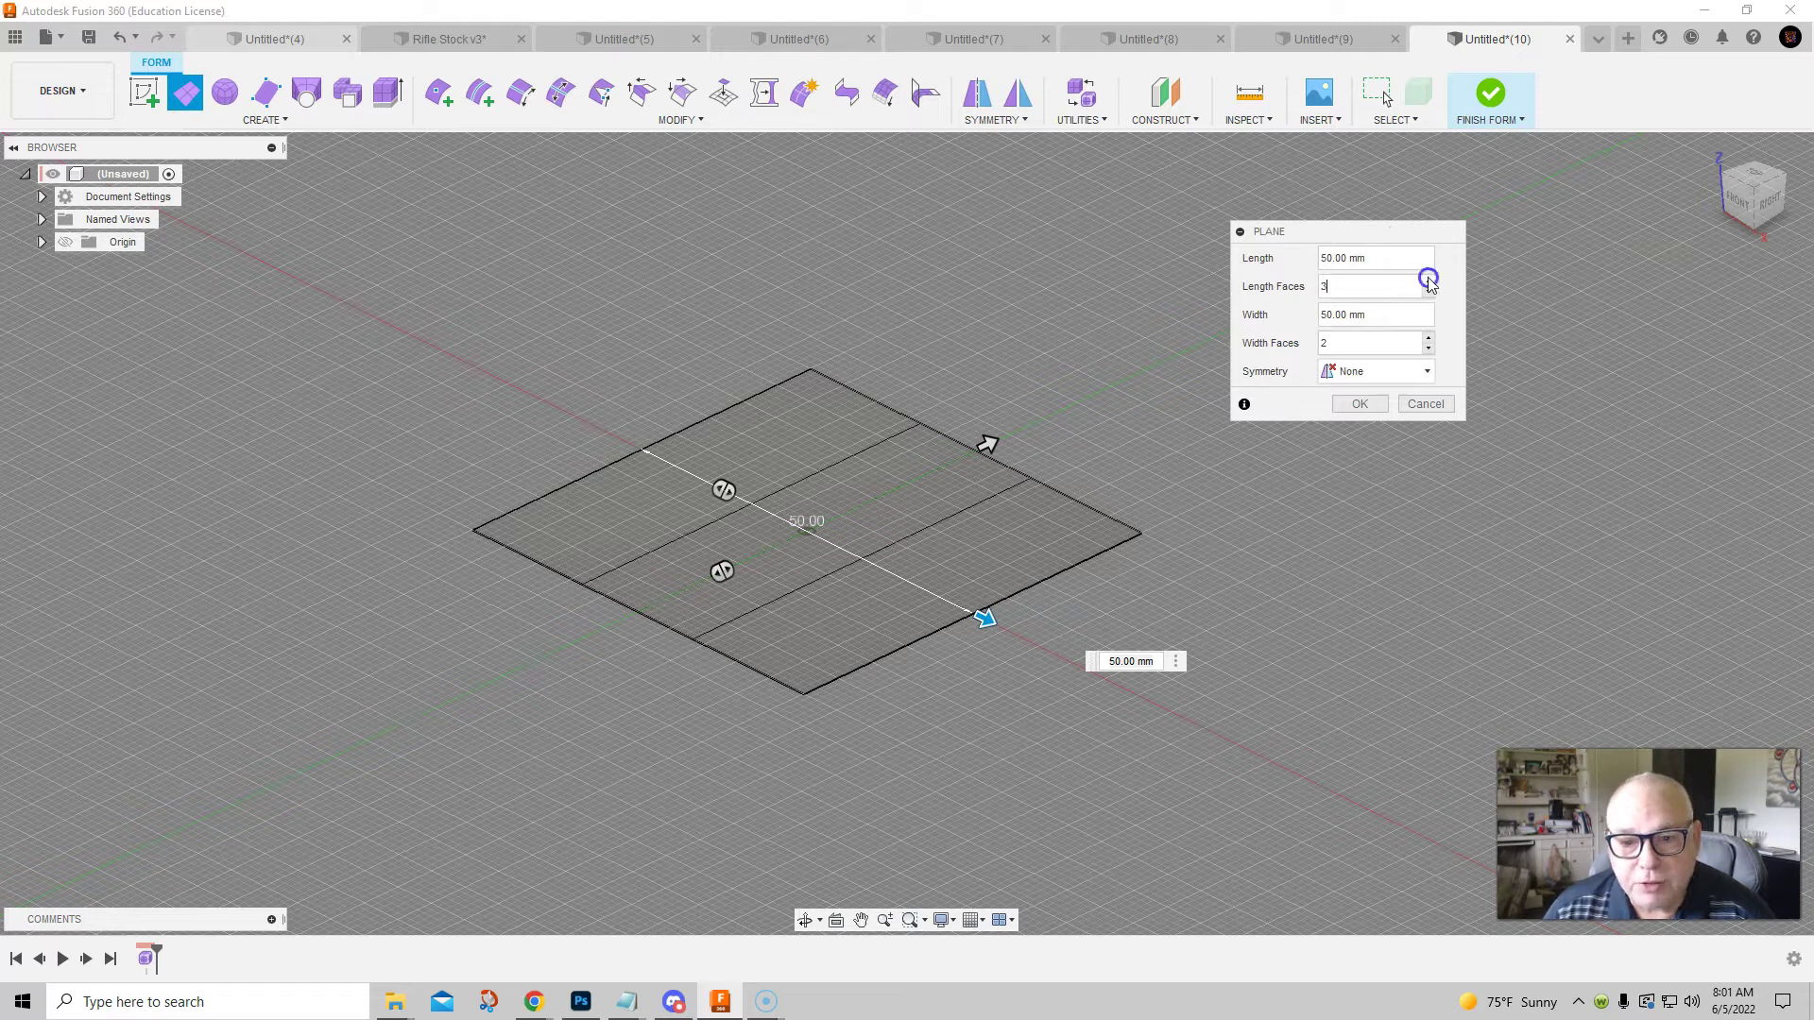
left_click(1430, 337)
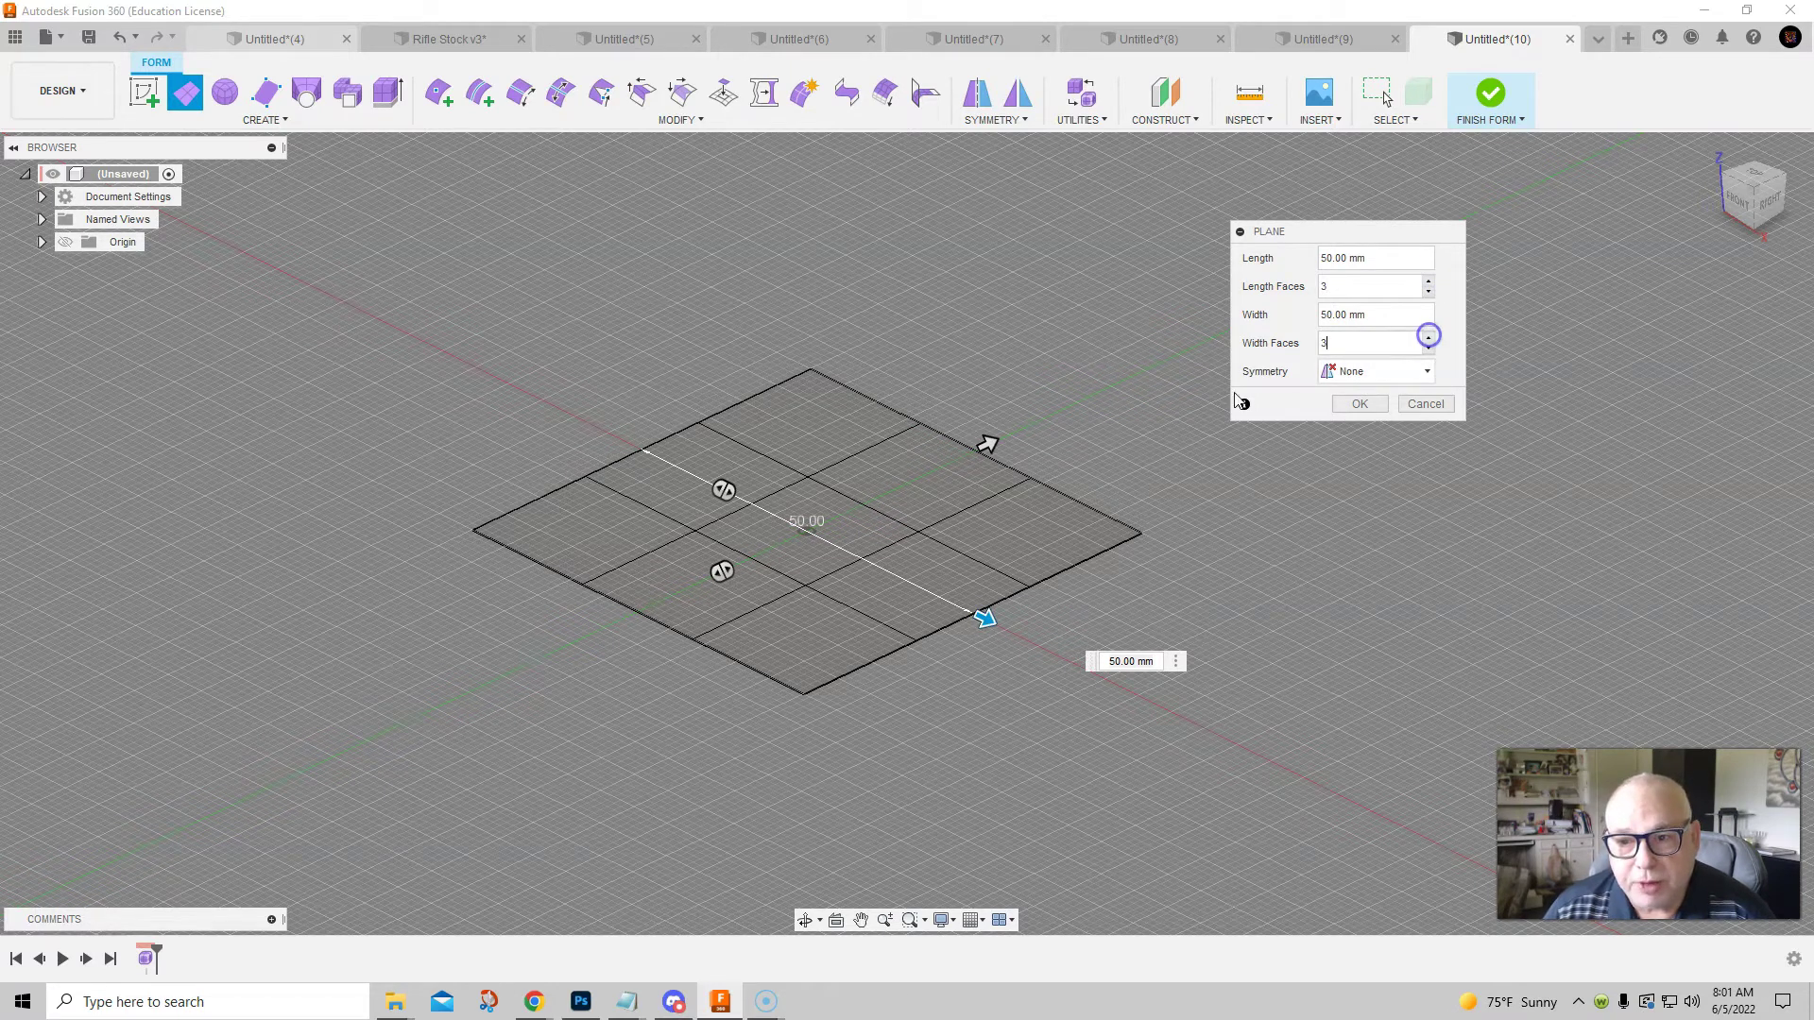
left_click(1361, 403)
Turn off the layout grid so that only the form plane is displayed
middle_click_drag(1036, 678, 1018, 705, "shift")
left_click(983, 920)
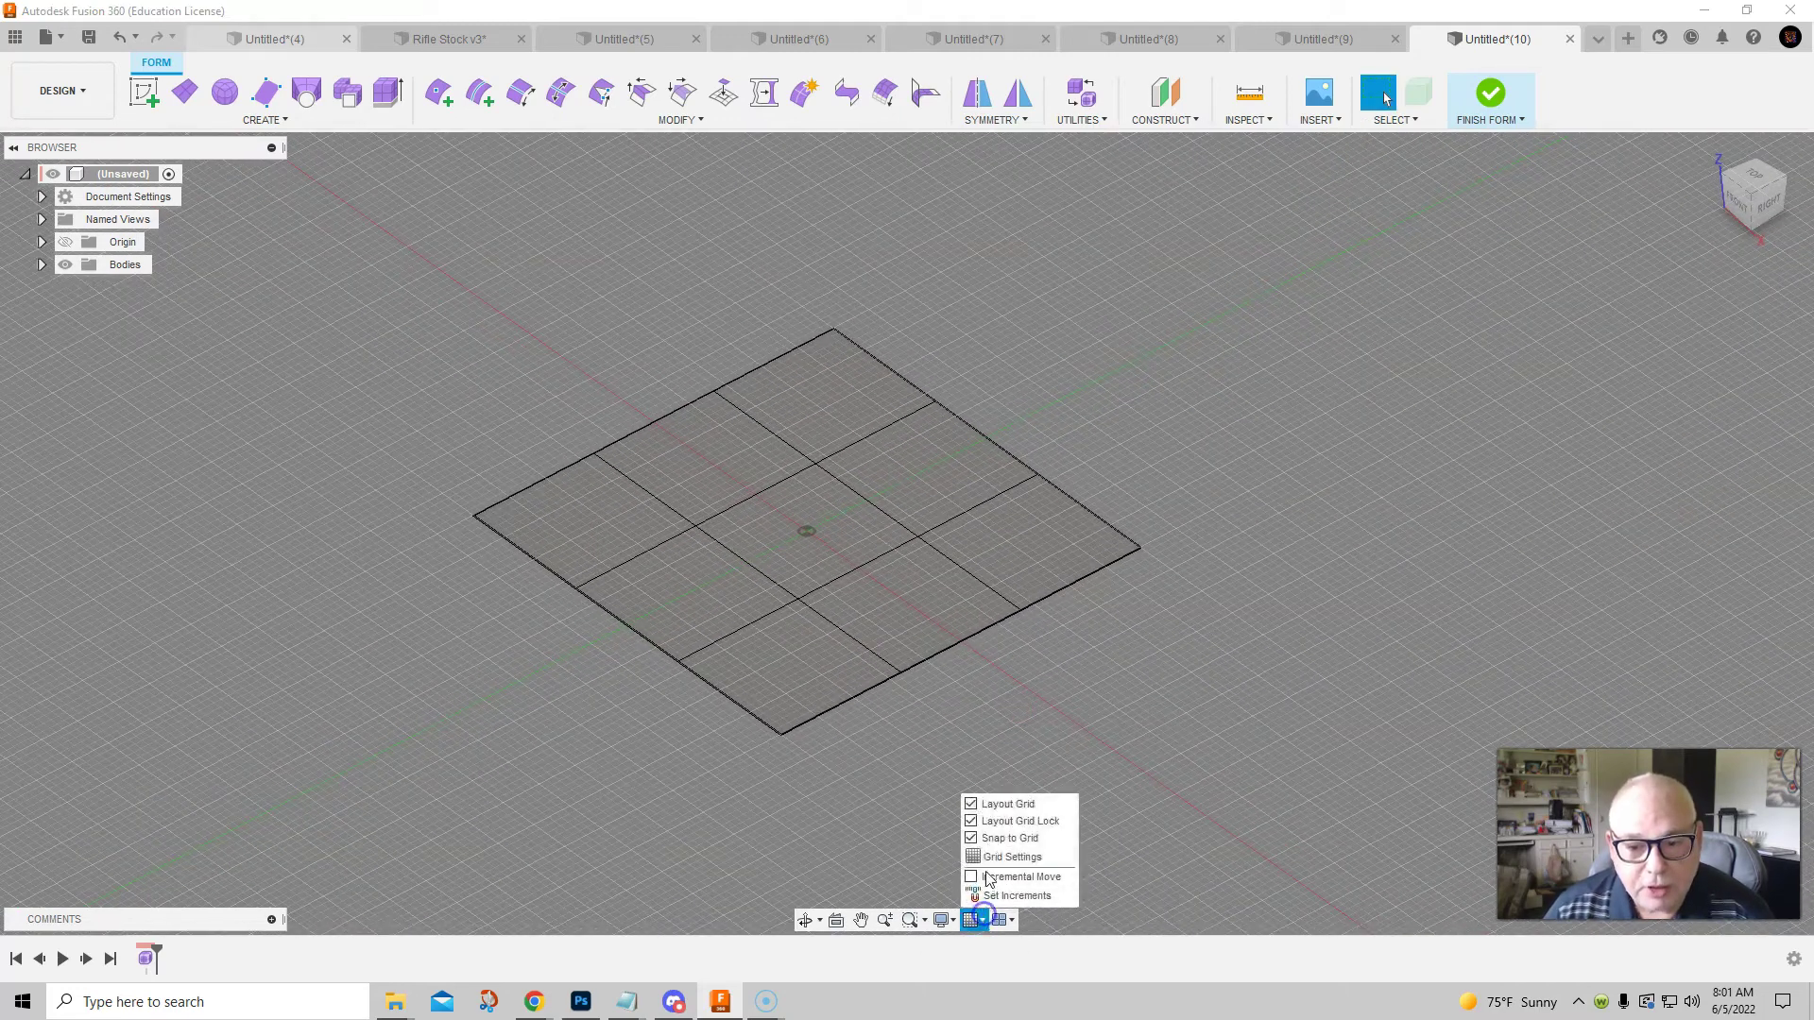
left_click(1002, 805)
scroll(956, 667, "up", 2)
middle_click_drag(955, 667, 1015, 729)
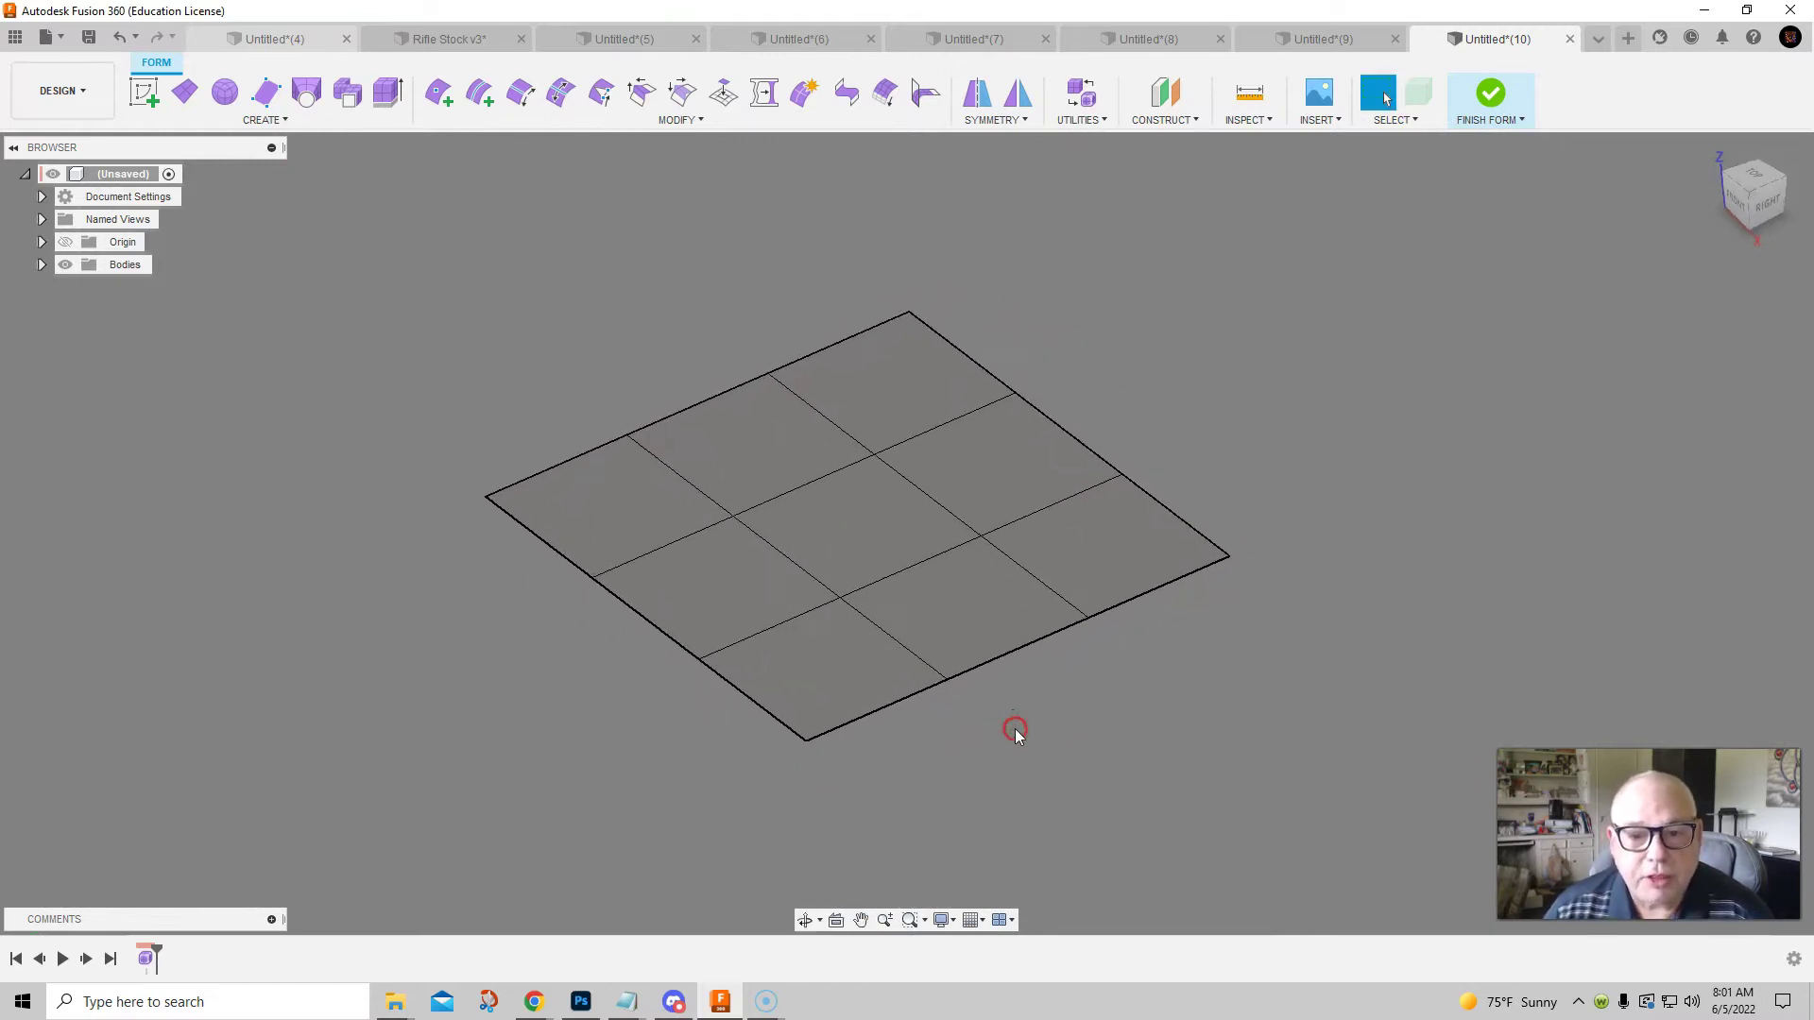
middle_click_drag(1222, 518, 1203, 551)
middle_click_drag(1219, 445, 1255, 439)
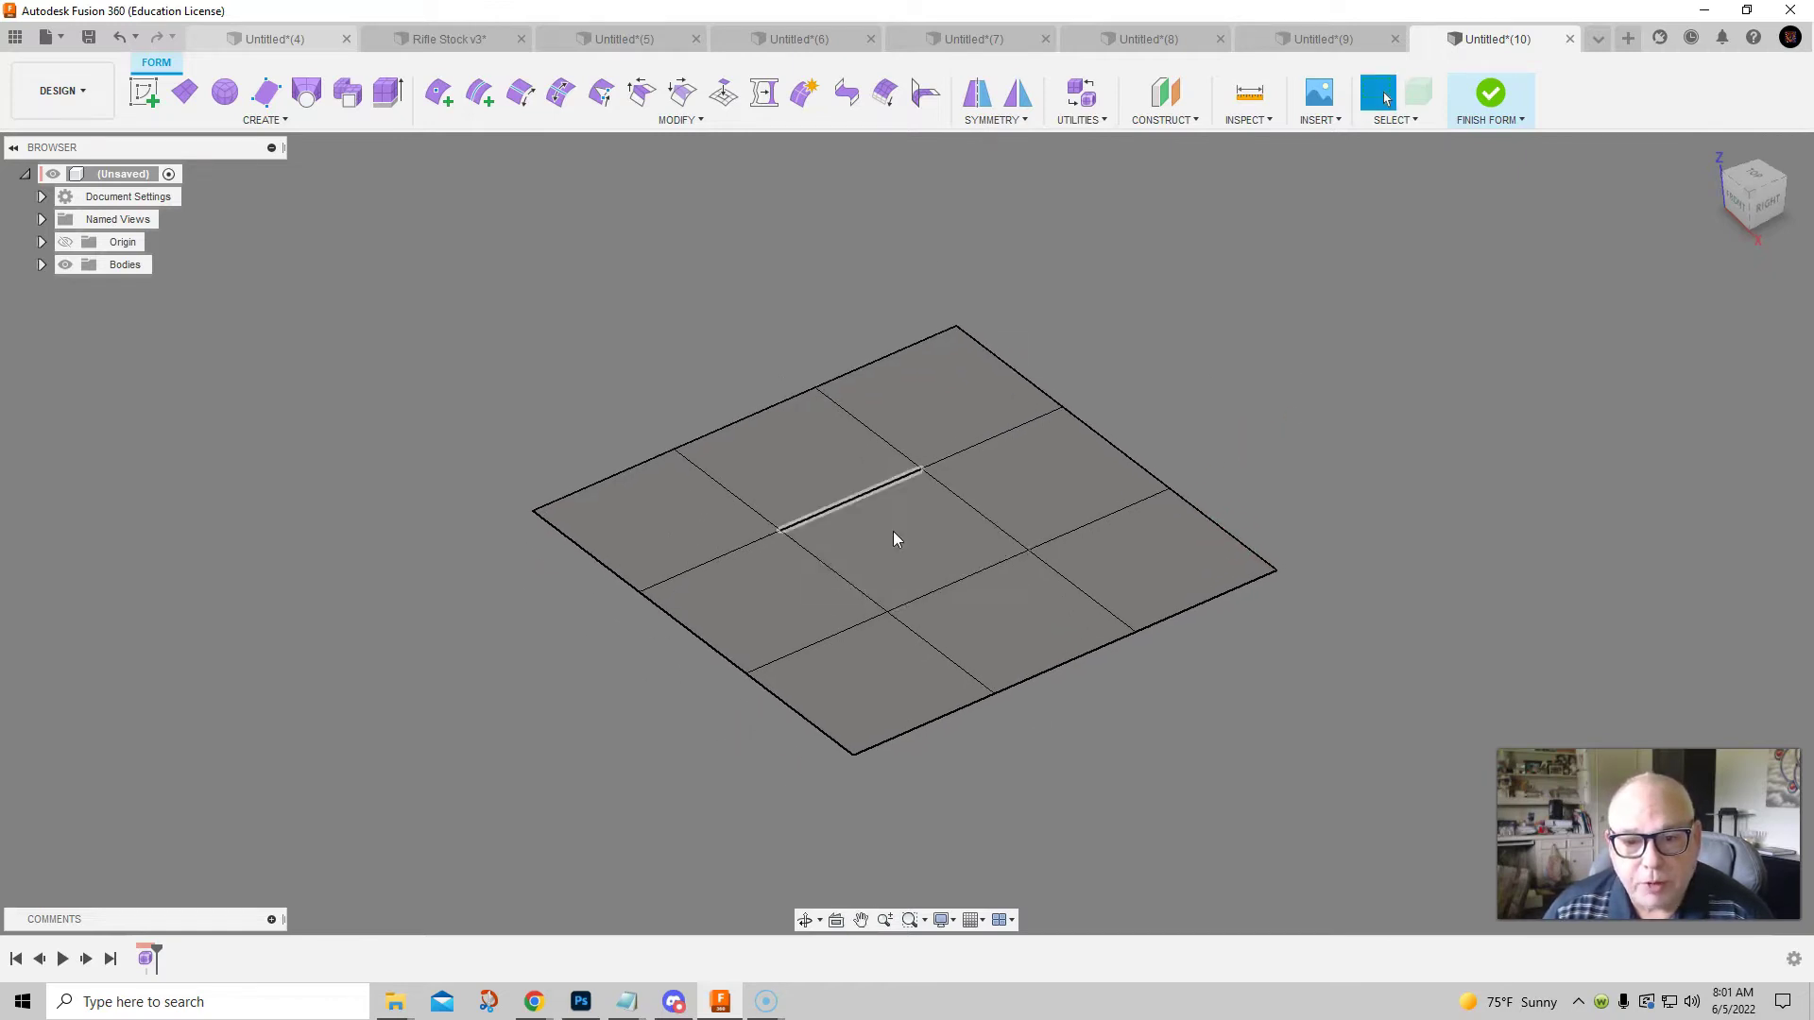
middle_click_drag(1188, 367, 1088, 388)
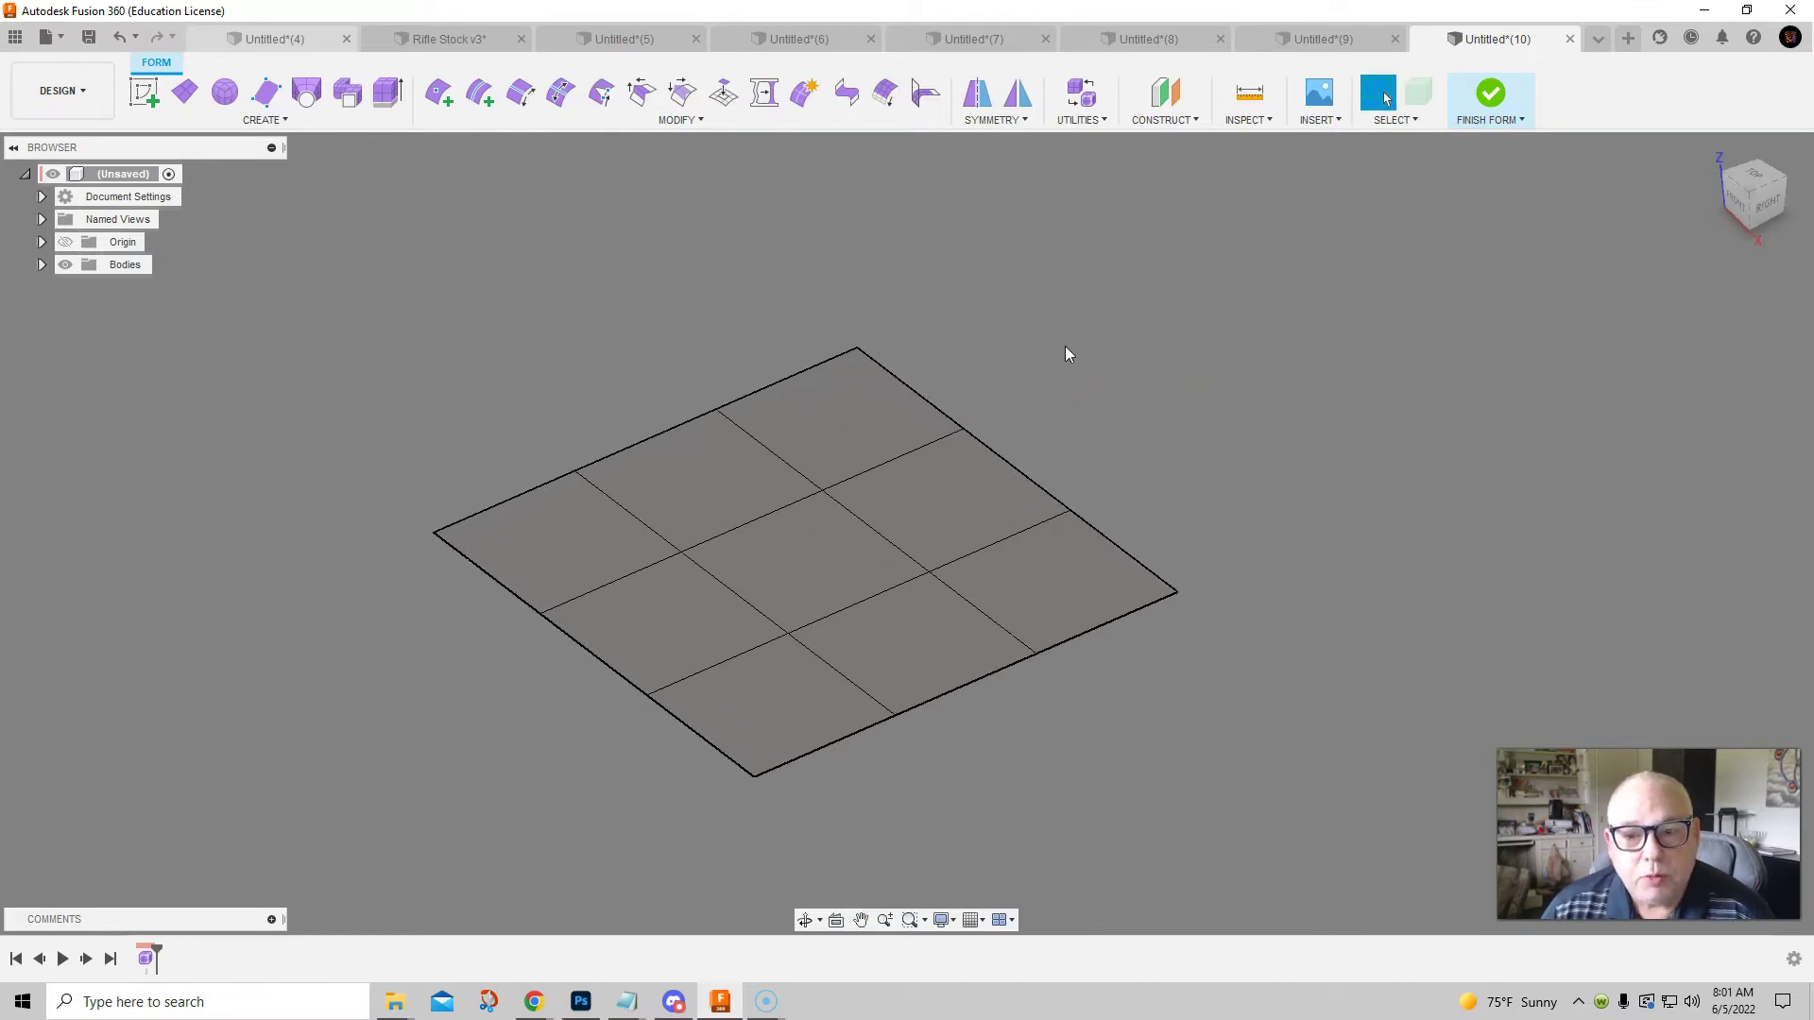
right_click(1066, 354)
left_click(989, 374)
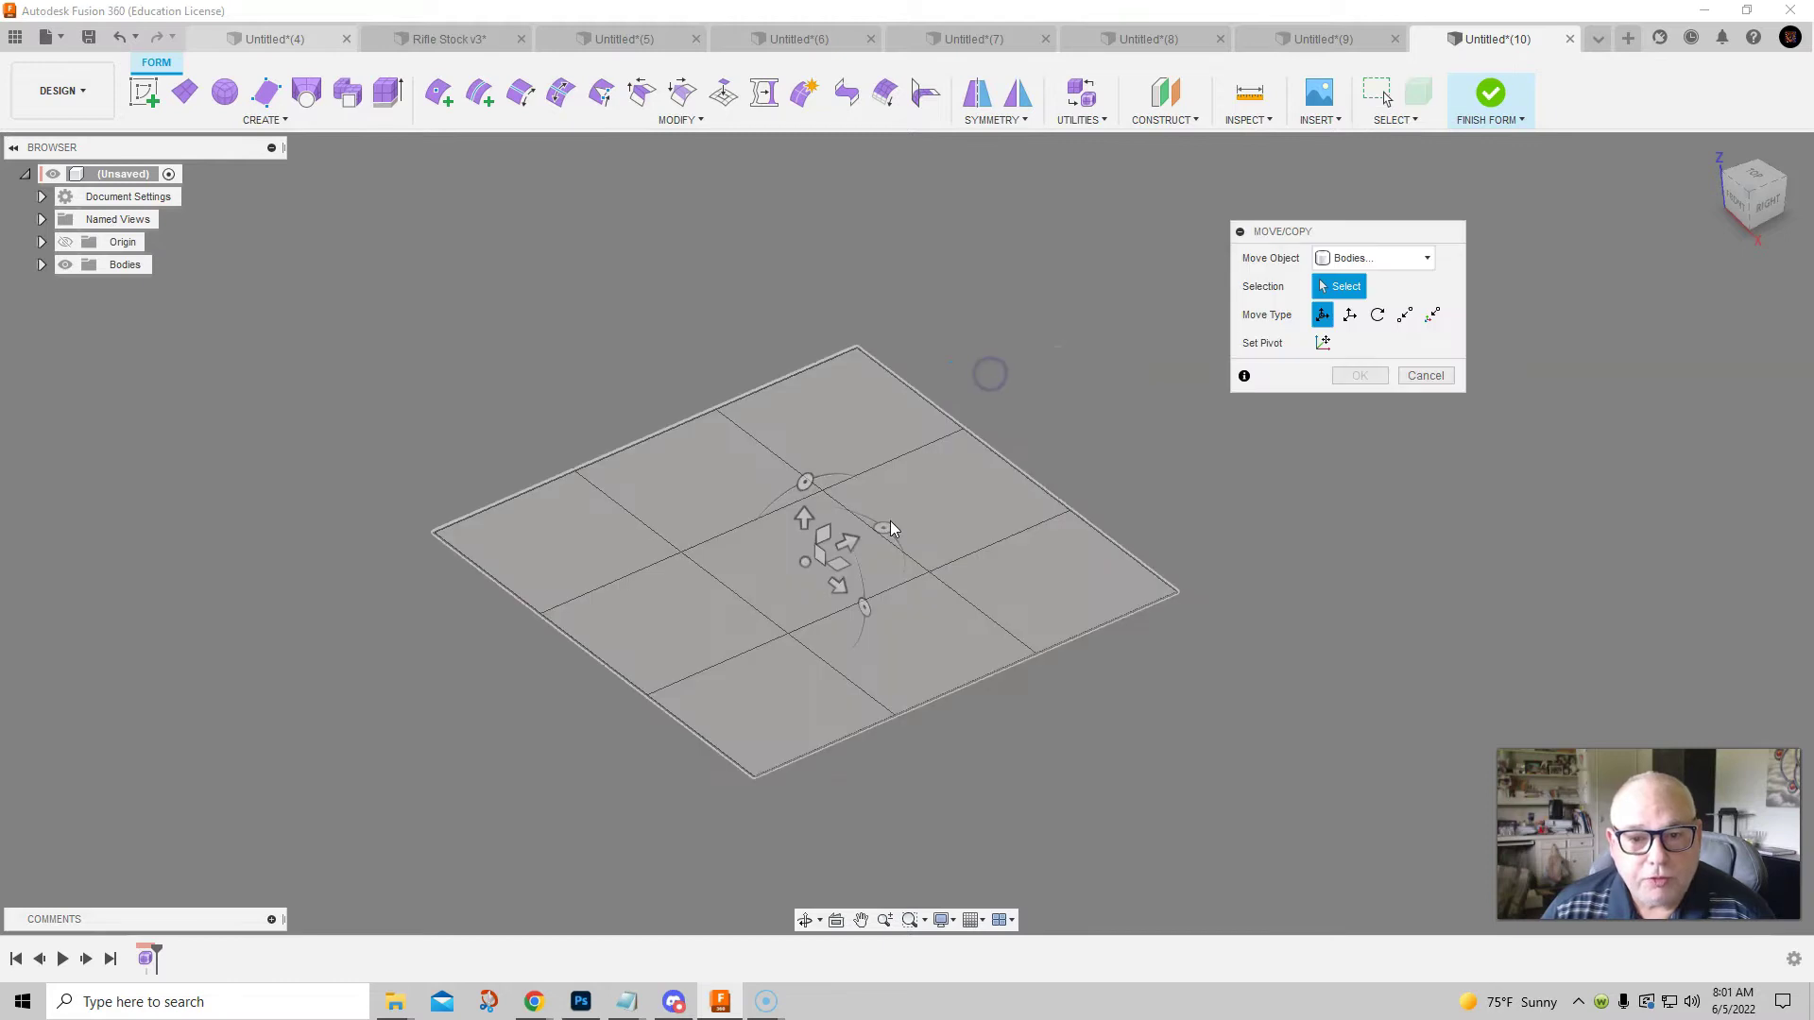
left_click(678, 559)
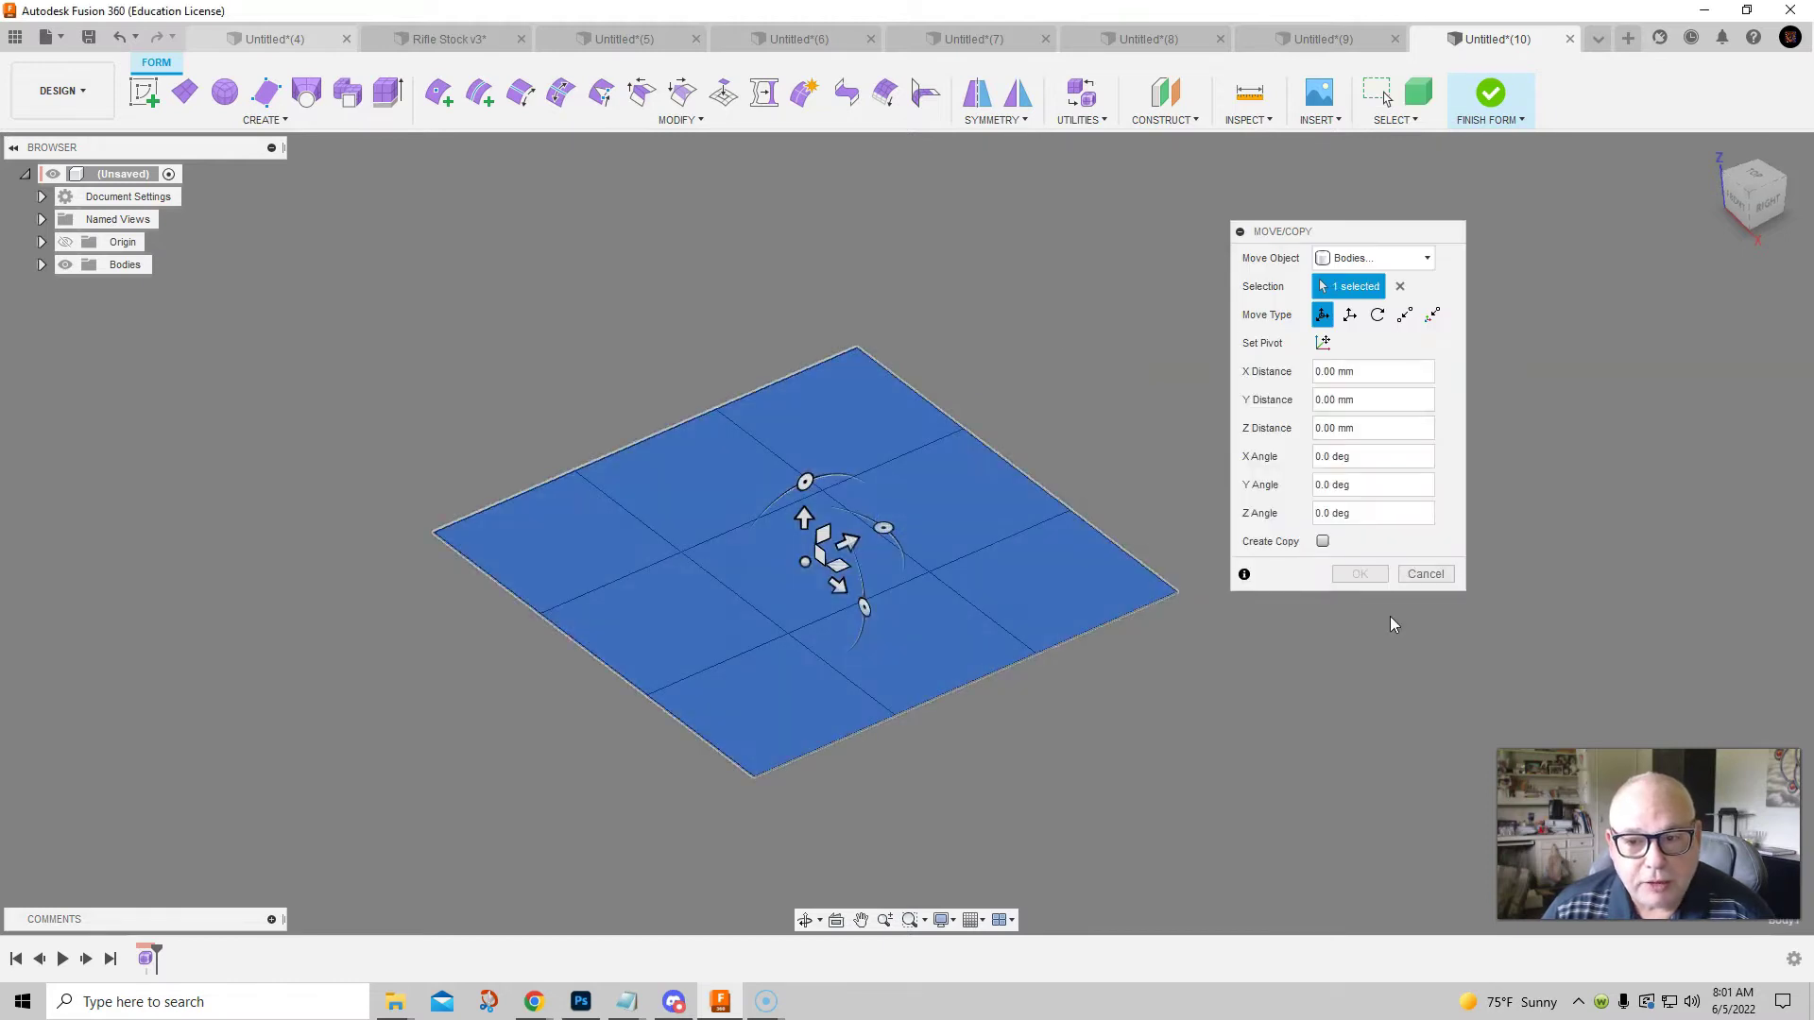
left_click(1425, 575)
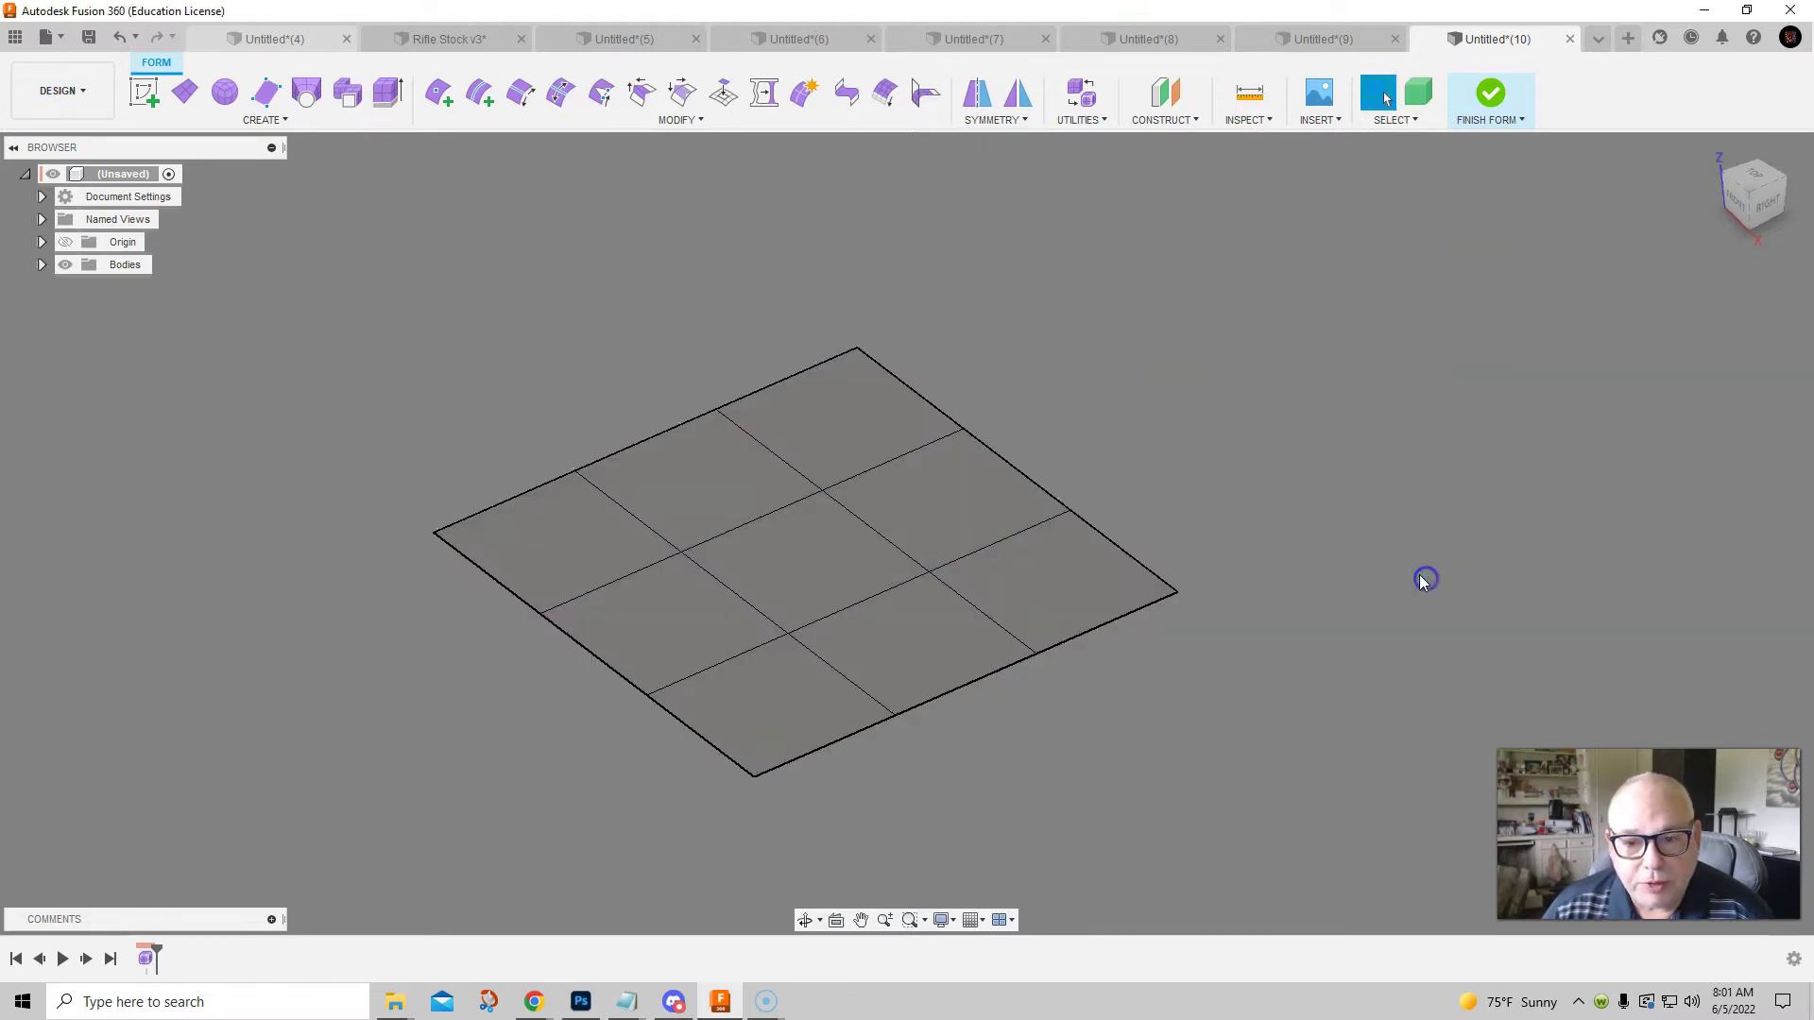
Start Edit Form, restrict the selection filter to faces, and select the centre face of the plane
right_click(1014, 378)
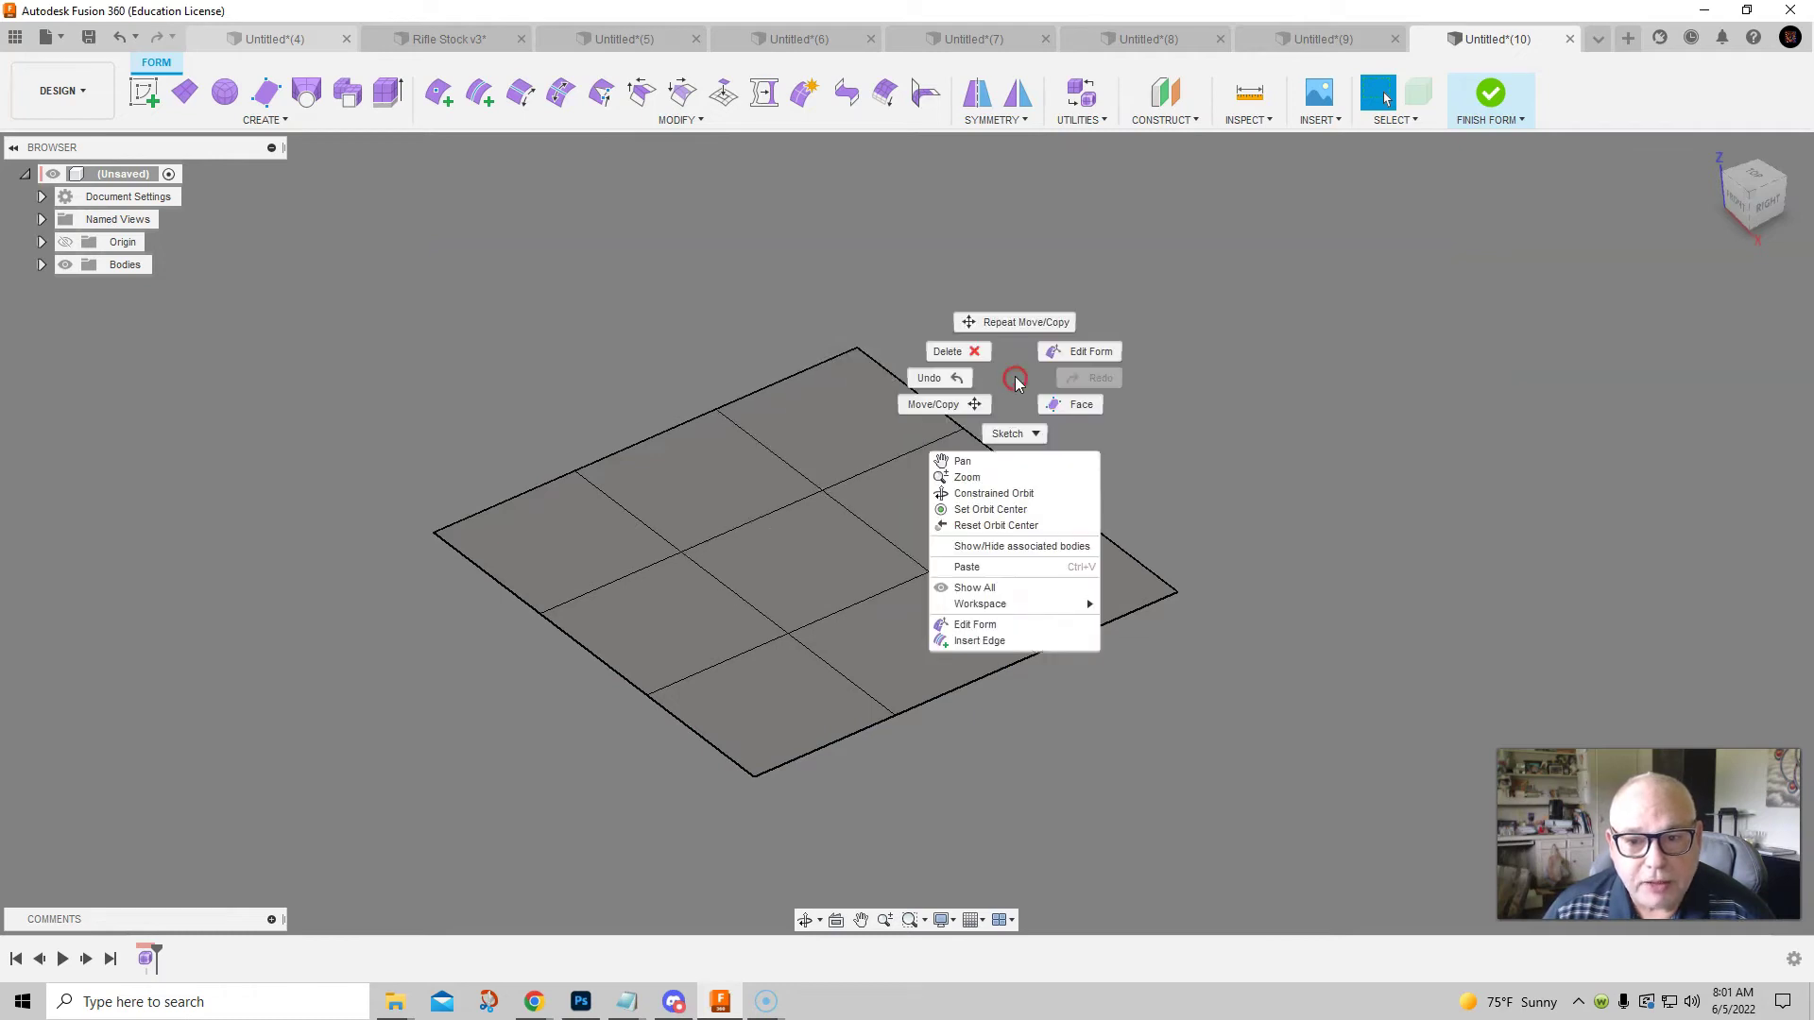
left_click(1091, 351)
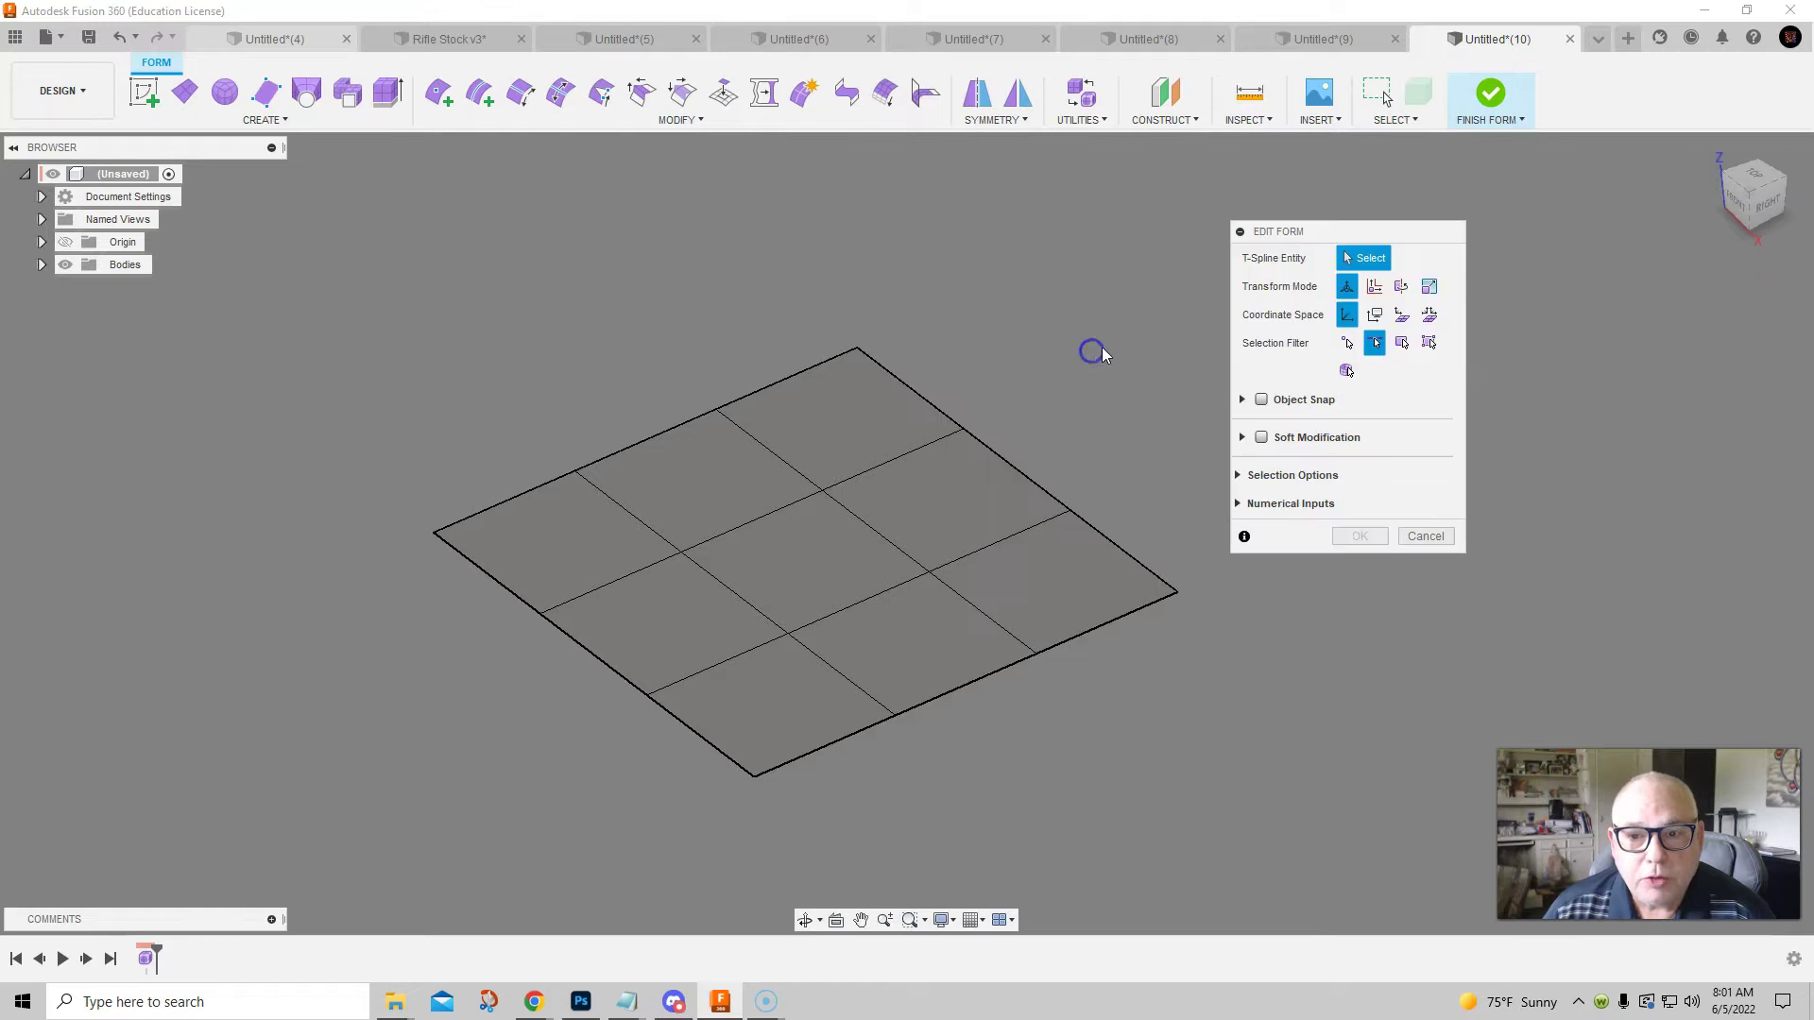
left_click_drag(1312, 234, 1423, 221)
left_click(1460, 330)
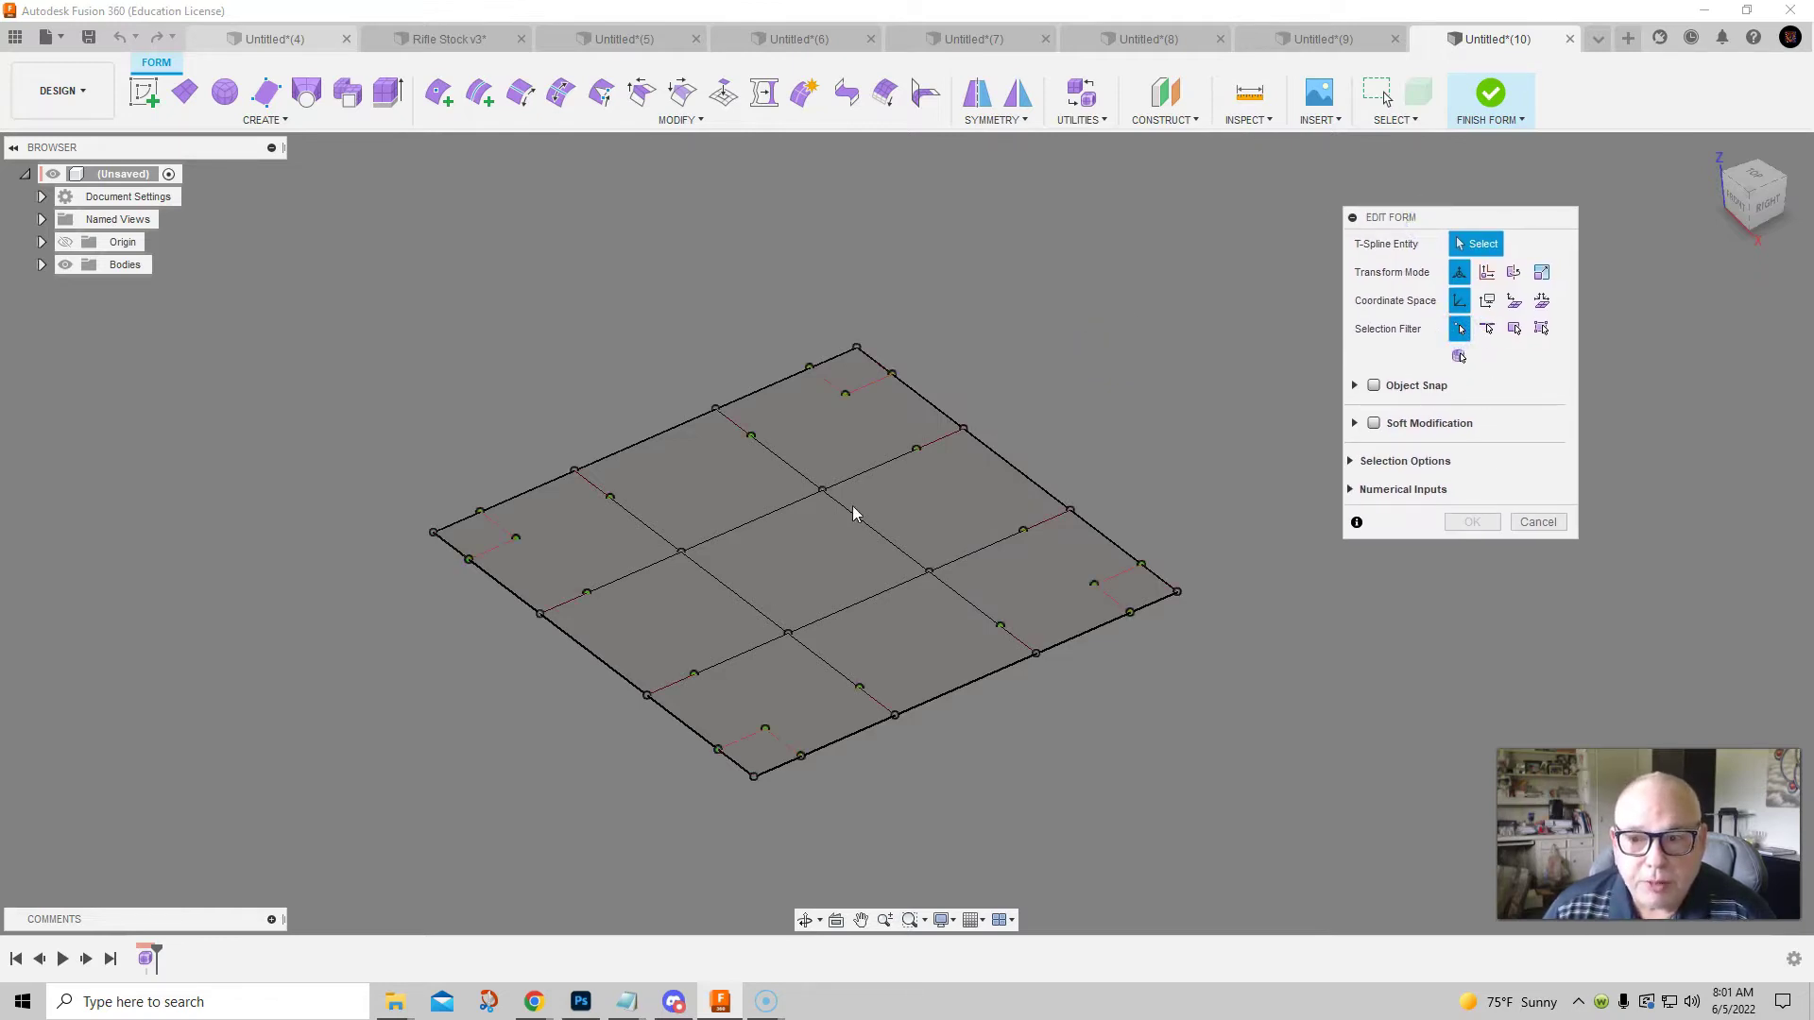
left_click(1488, 328)
left_click(1514, 330)
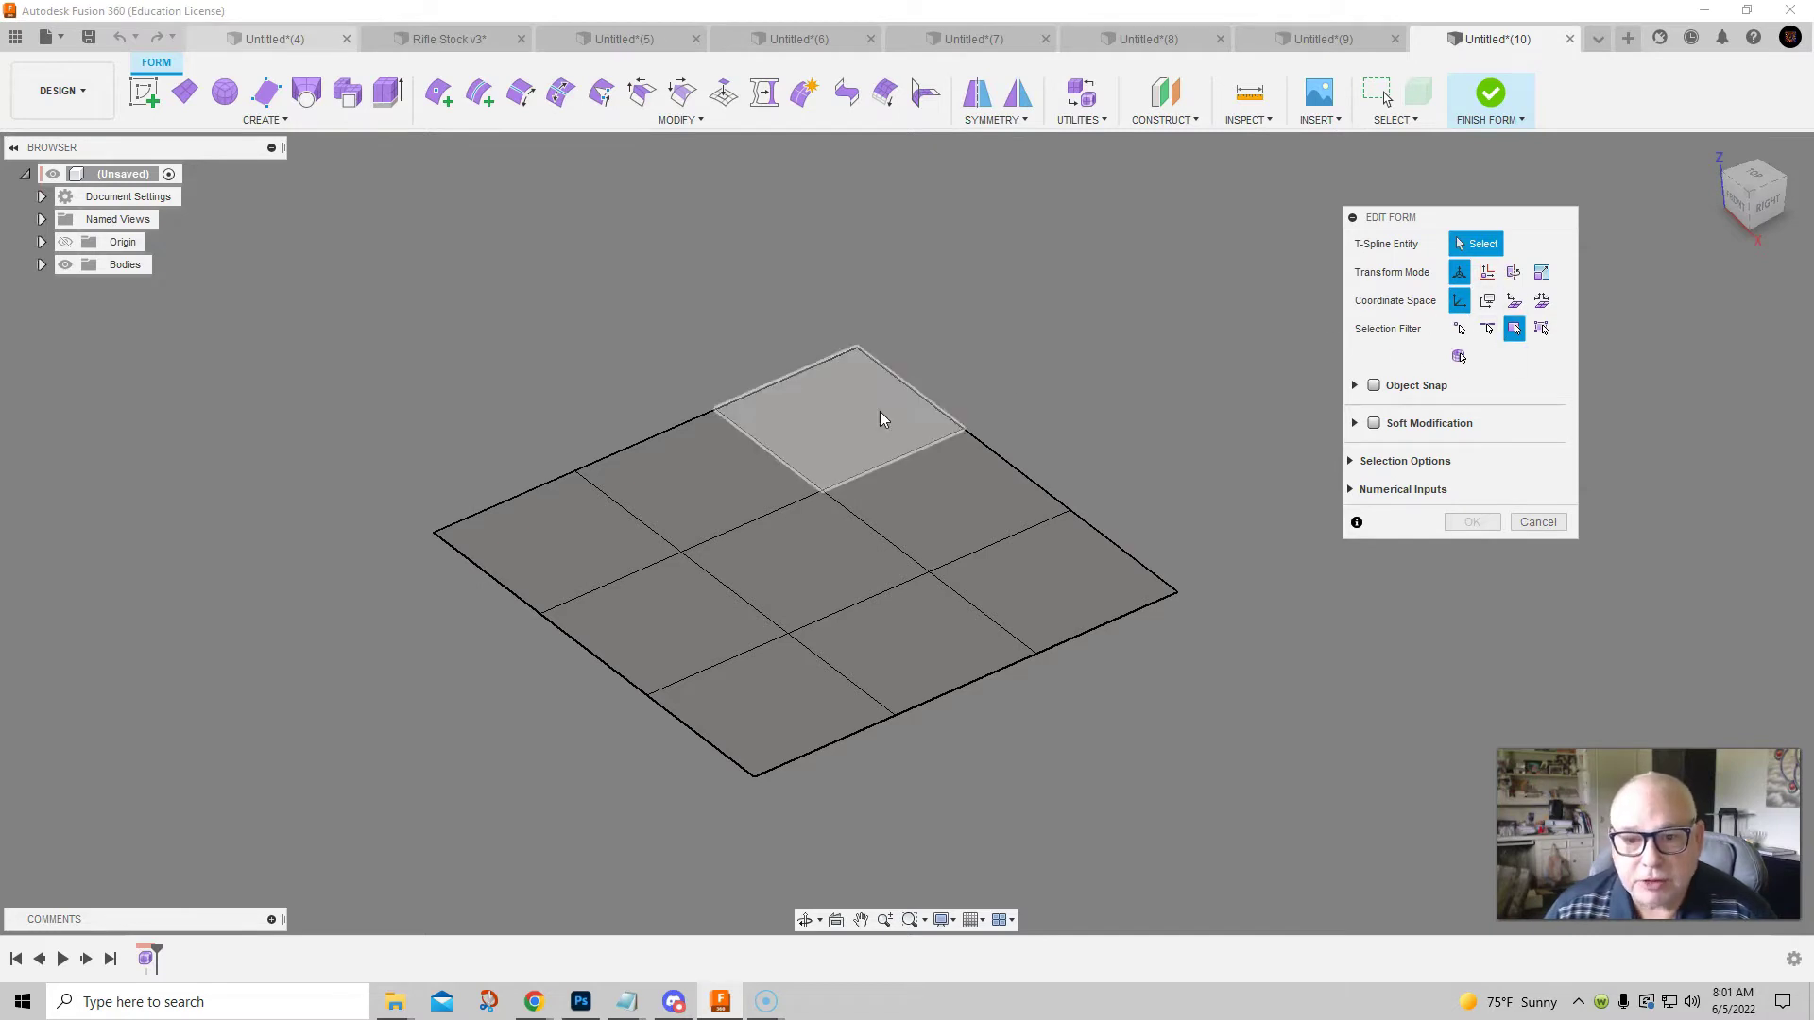
left_click(831, 567)
middle_click_drag(1102, 405, 1093, 406)
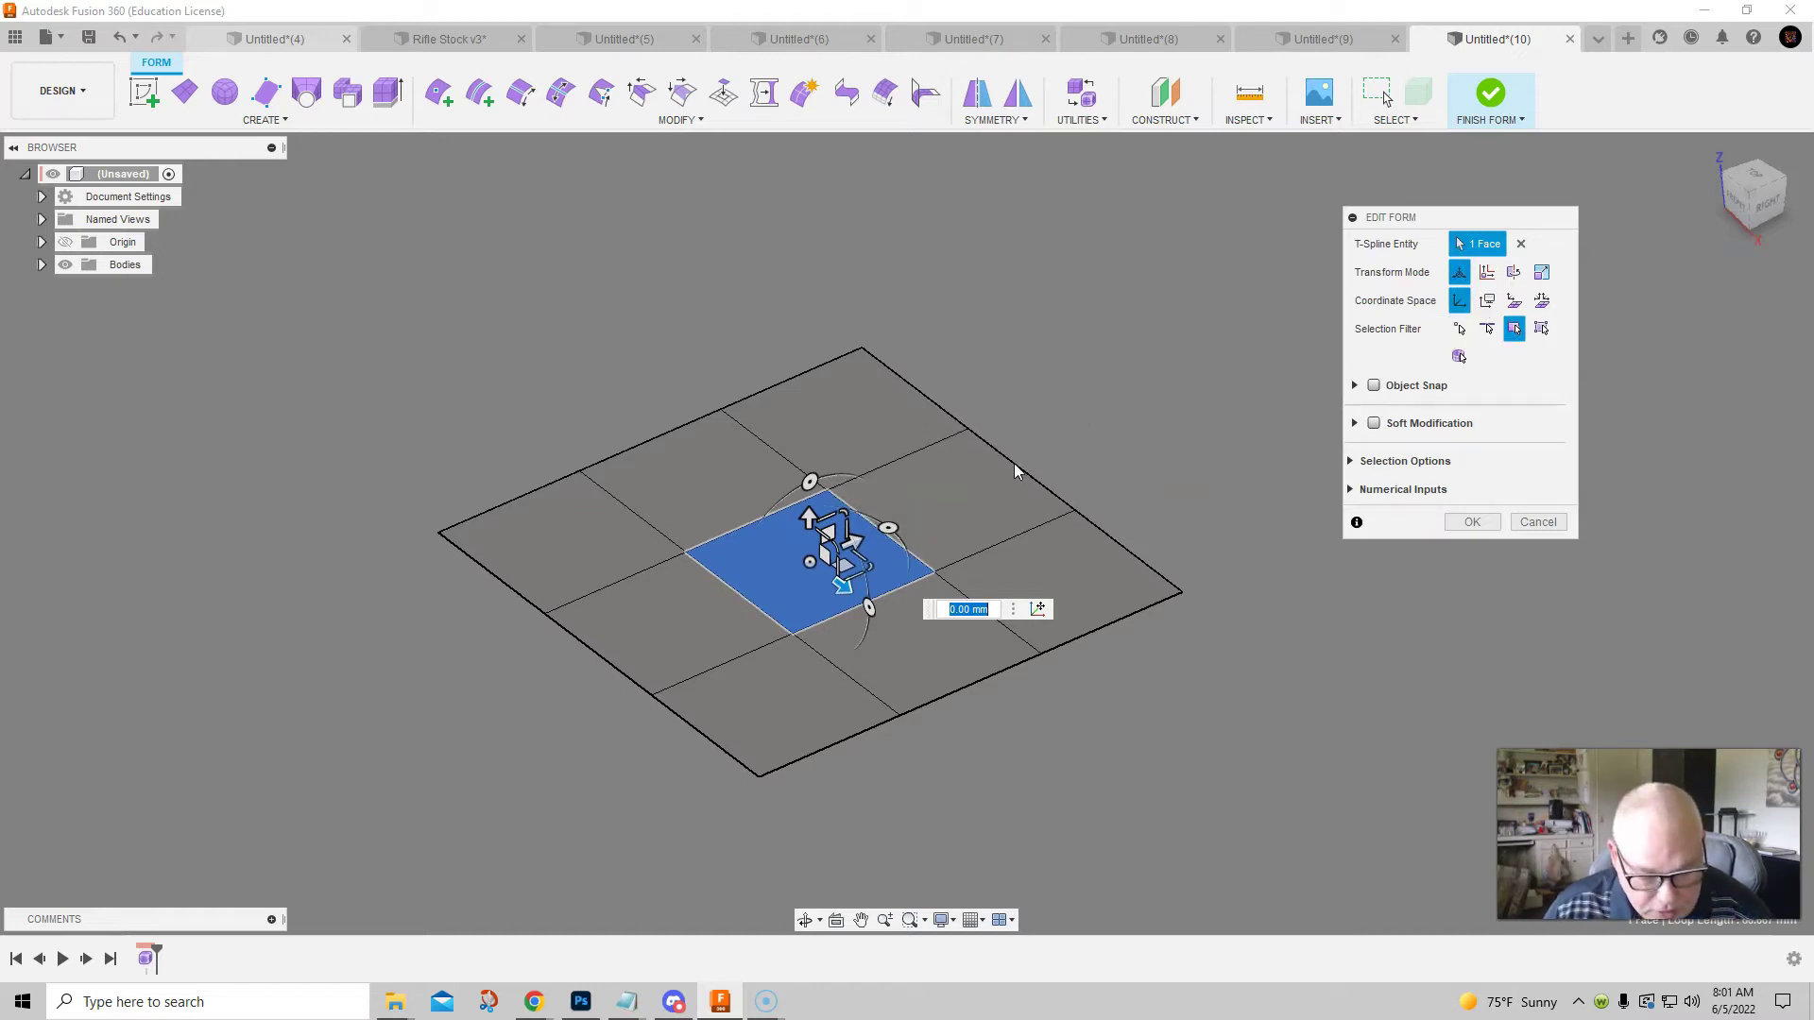
middle_click_drag(998, 516, 1154, 441, "shift")
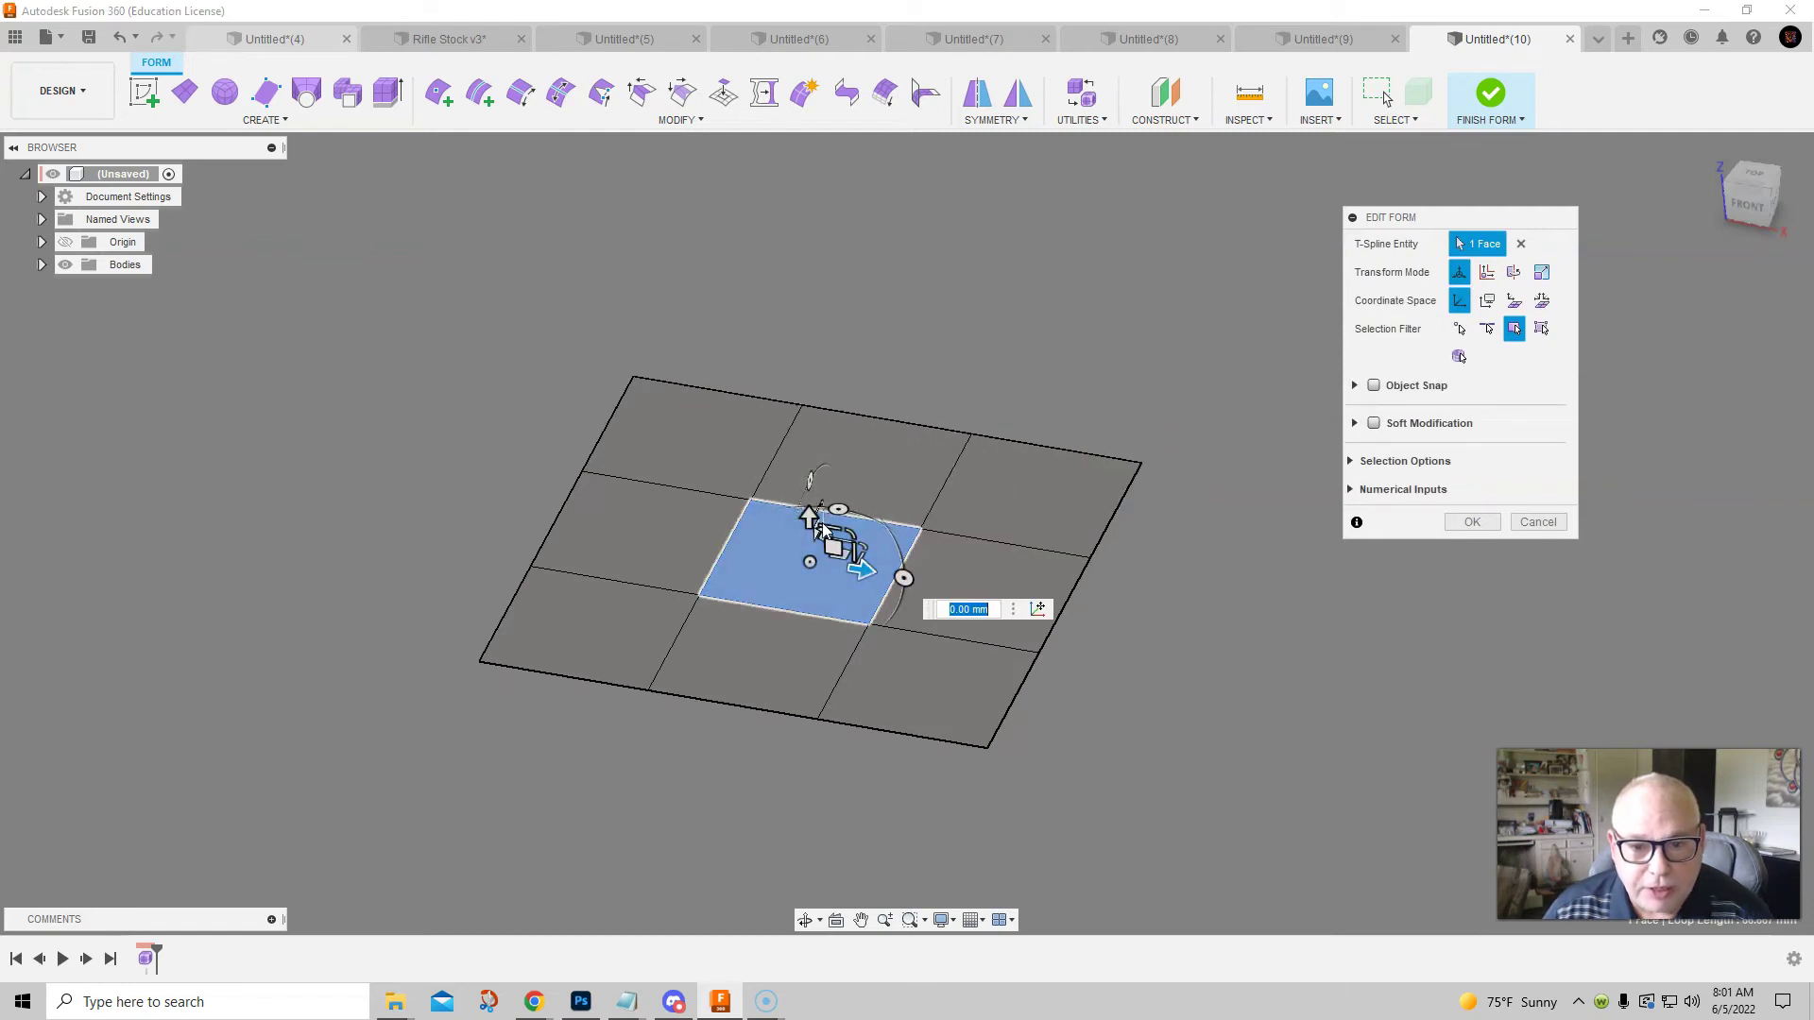
middle_click_drag(1075, 386, 1106, 336, "shift")
middle_click_drag(1000, 761, 948, 743)
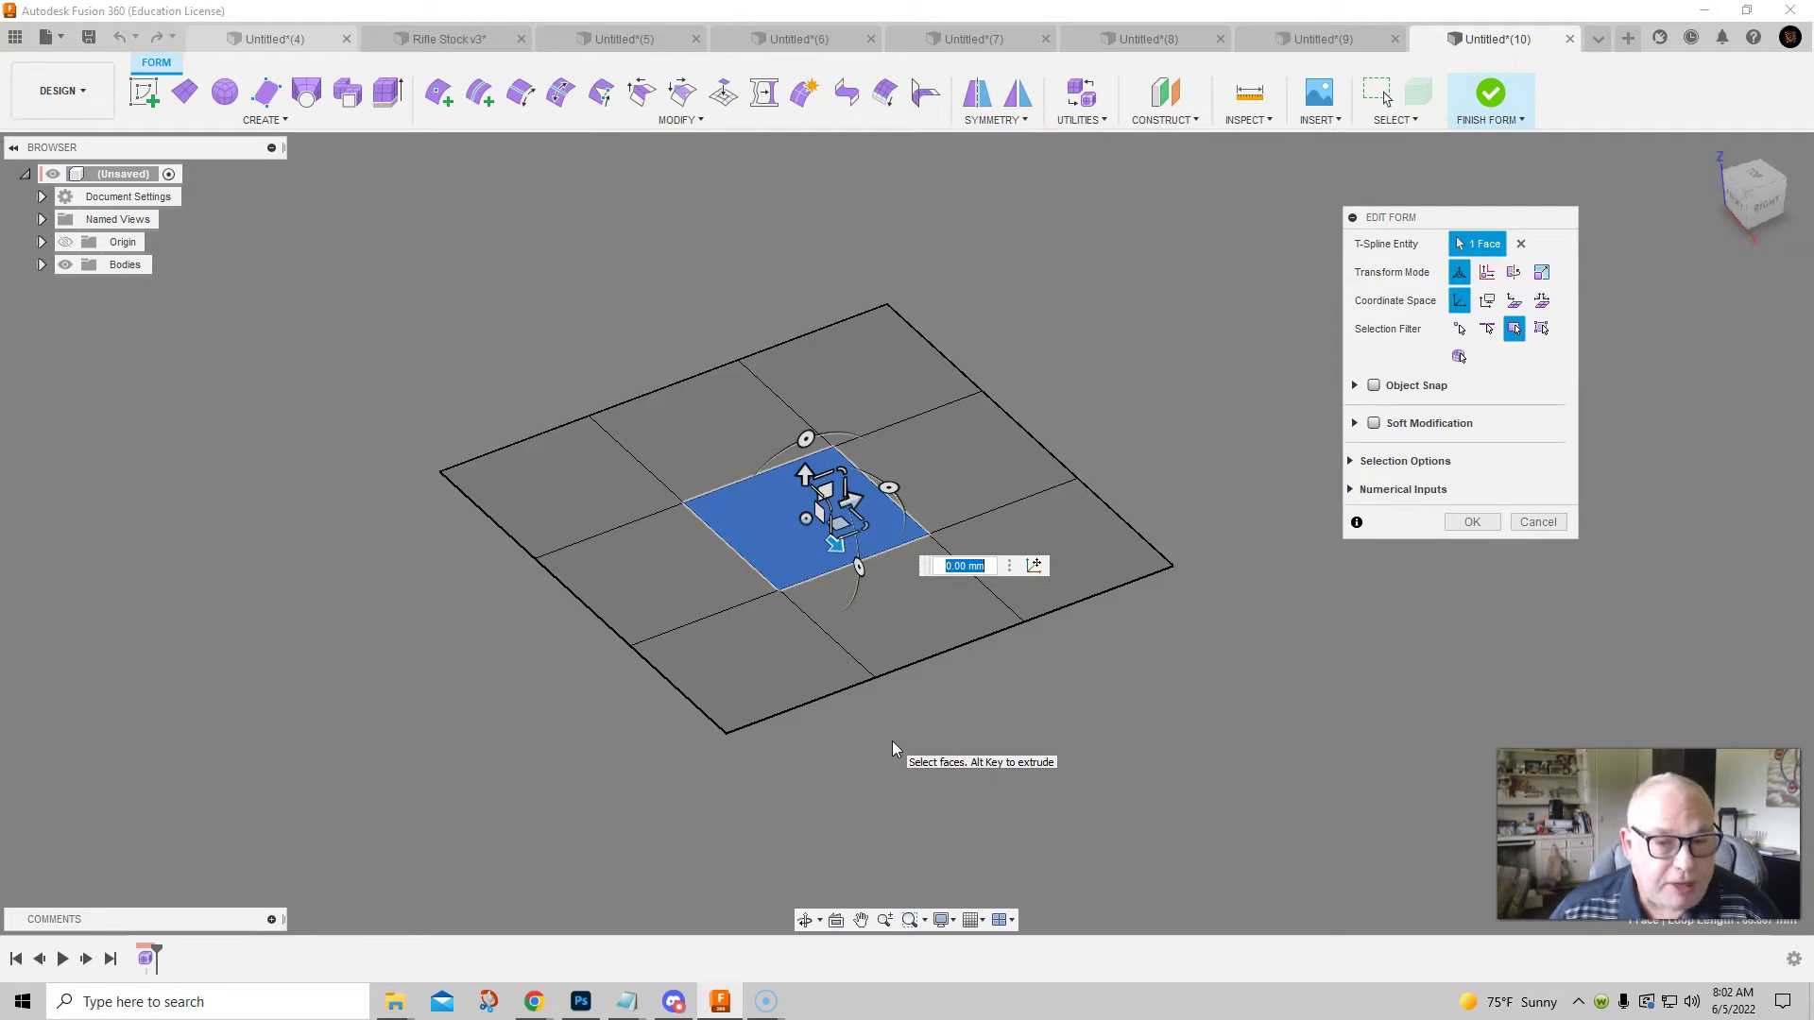
middle_click_drag(1004, 696, 1023, 710, "shift")
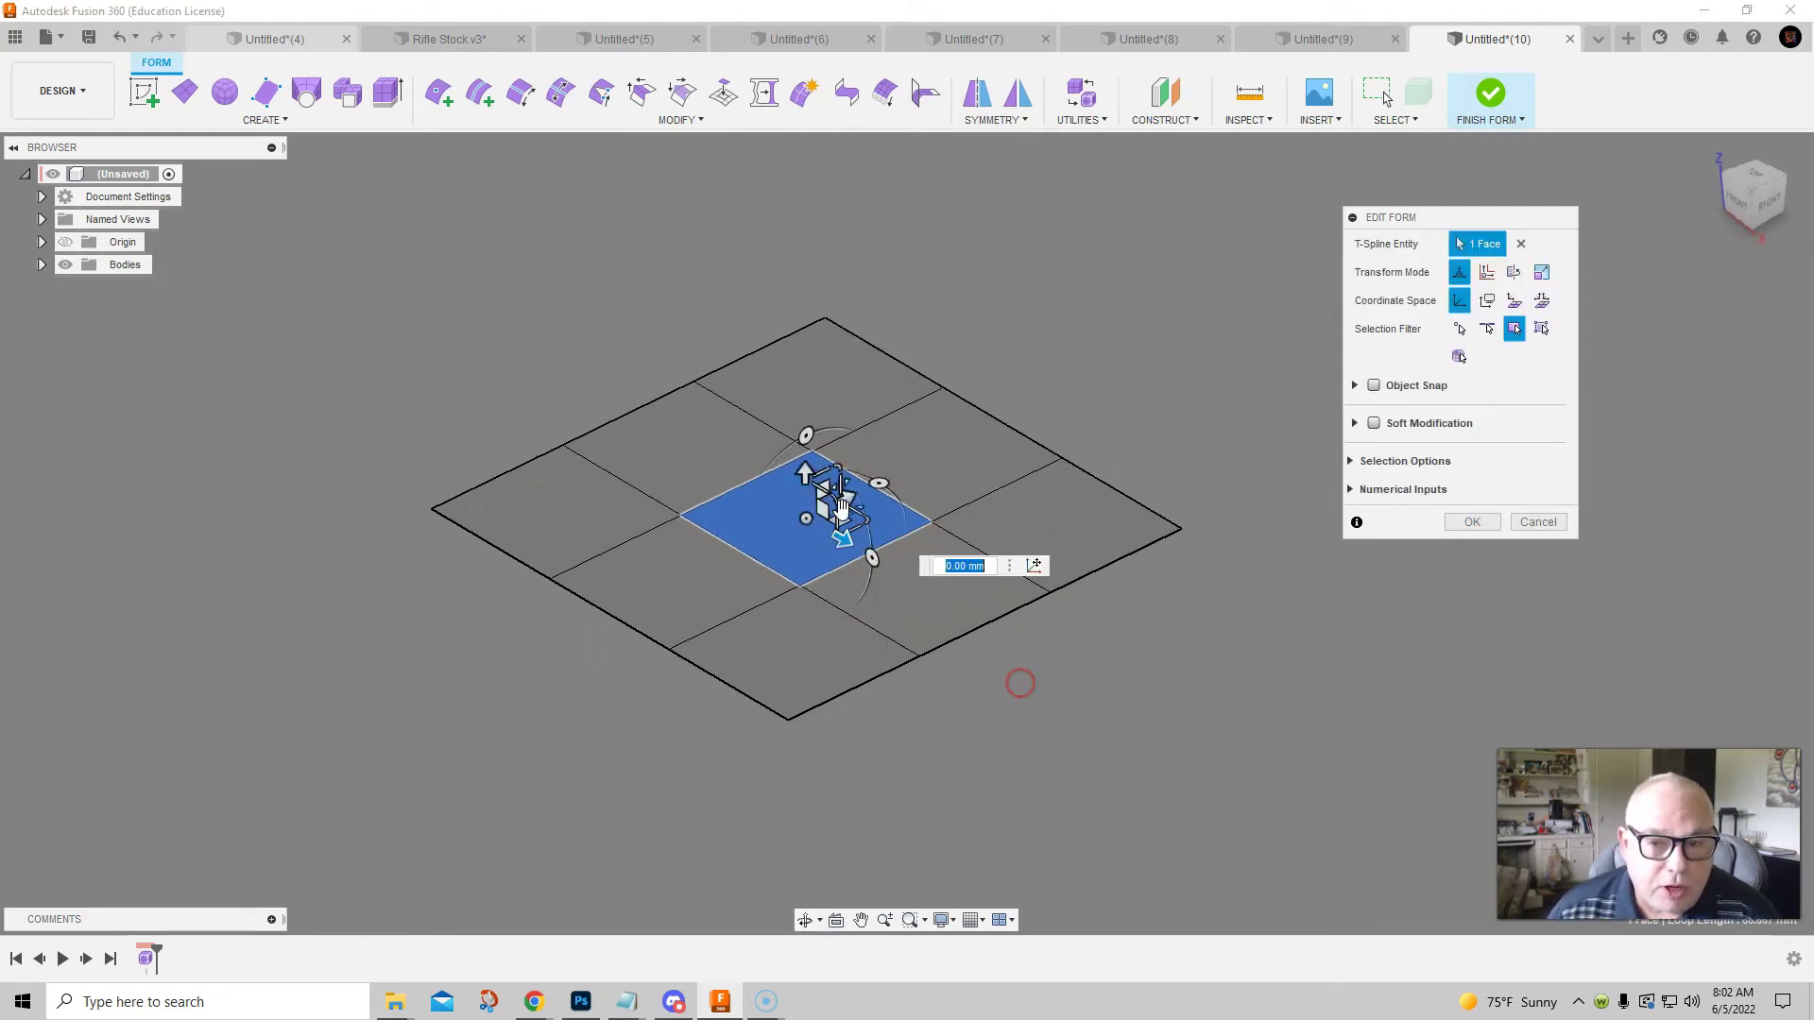
Switch the transform mode for the selected centre face through translation and rotation to scale
left_click(1488, 274)
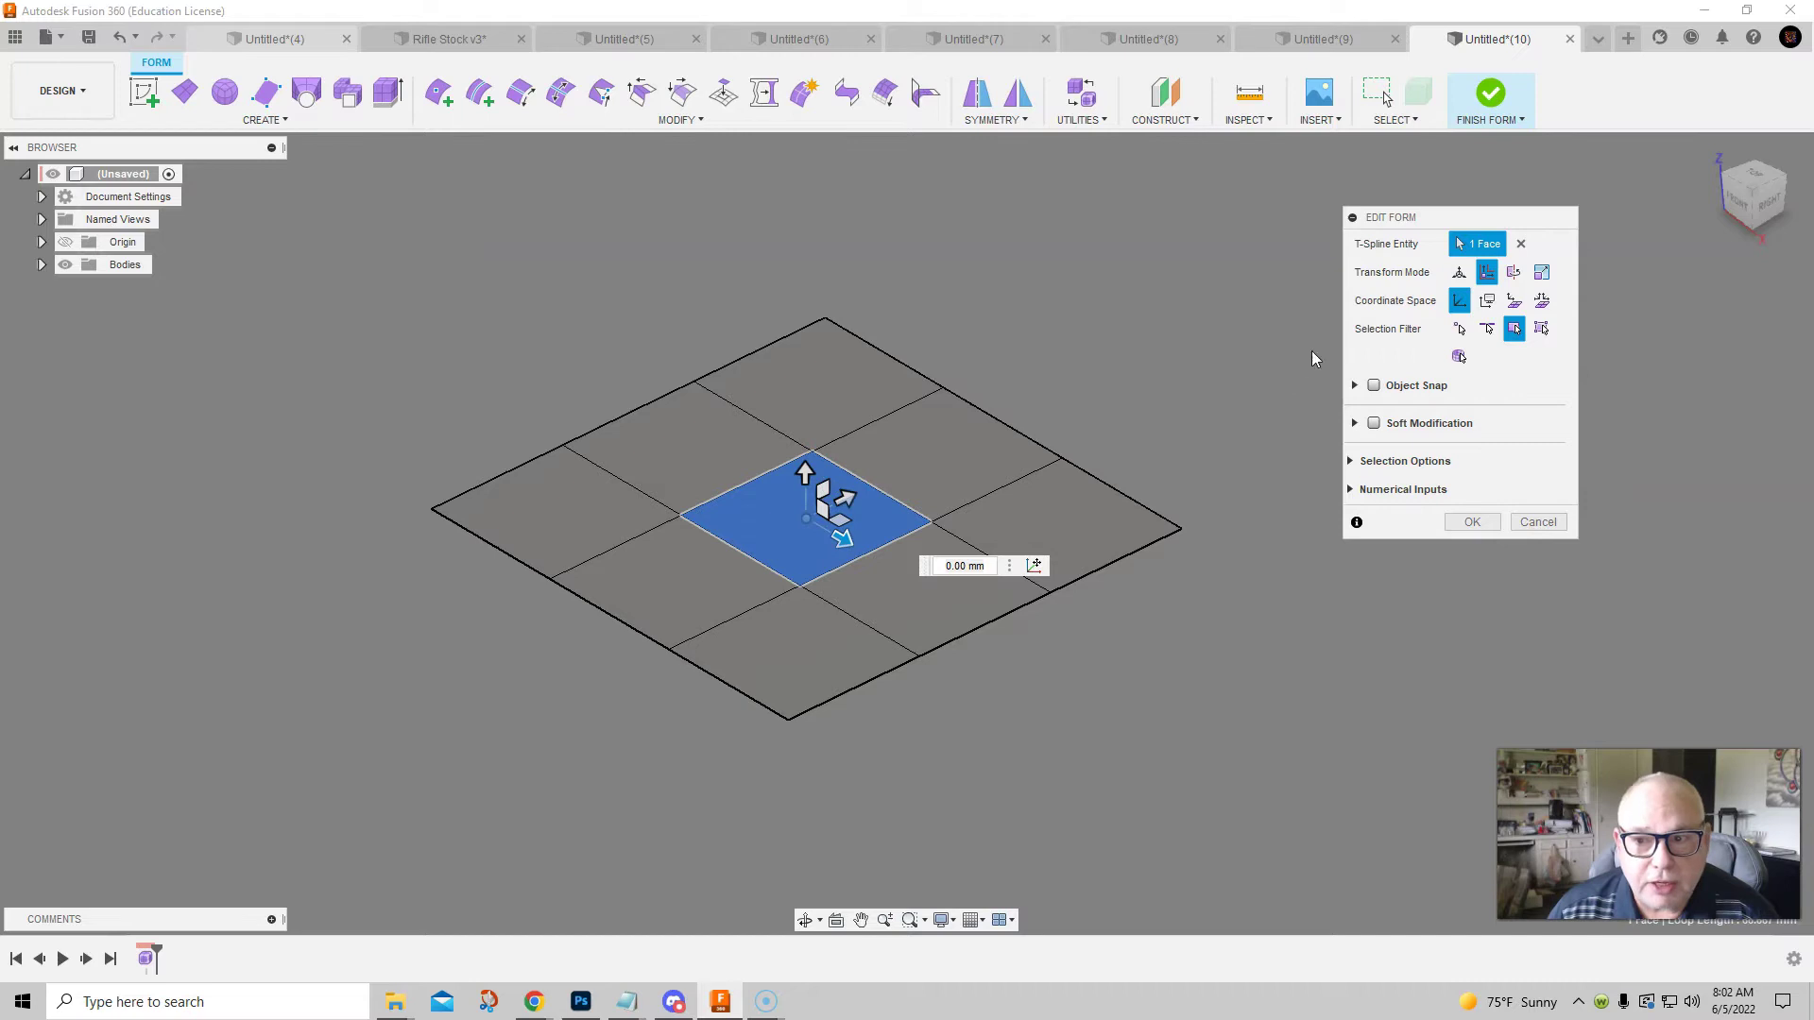
left_click(1513, 273)
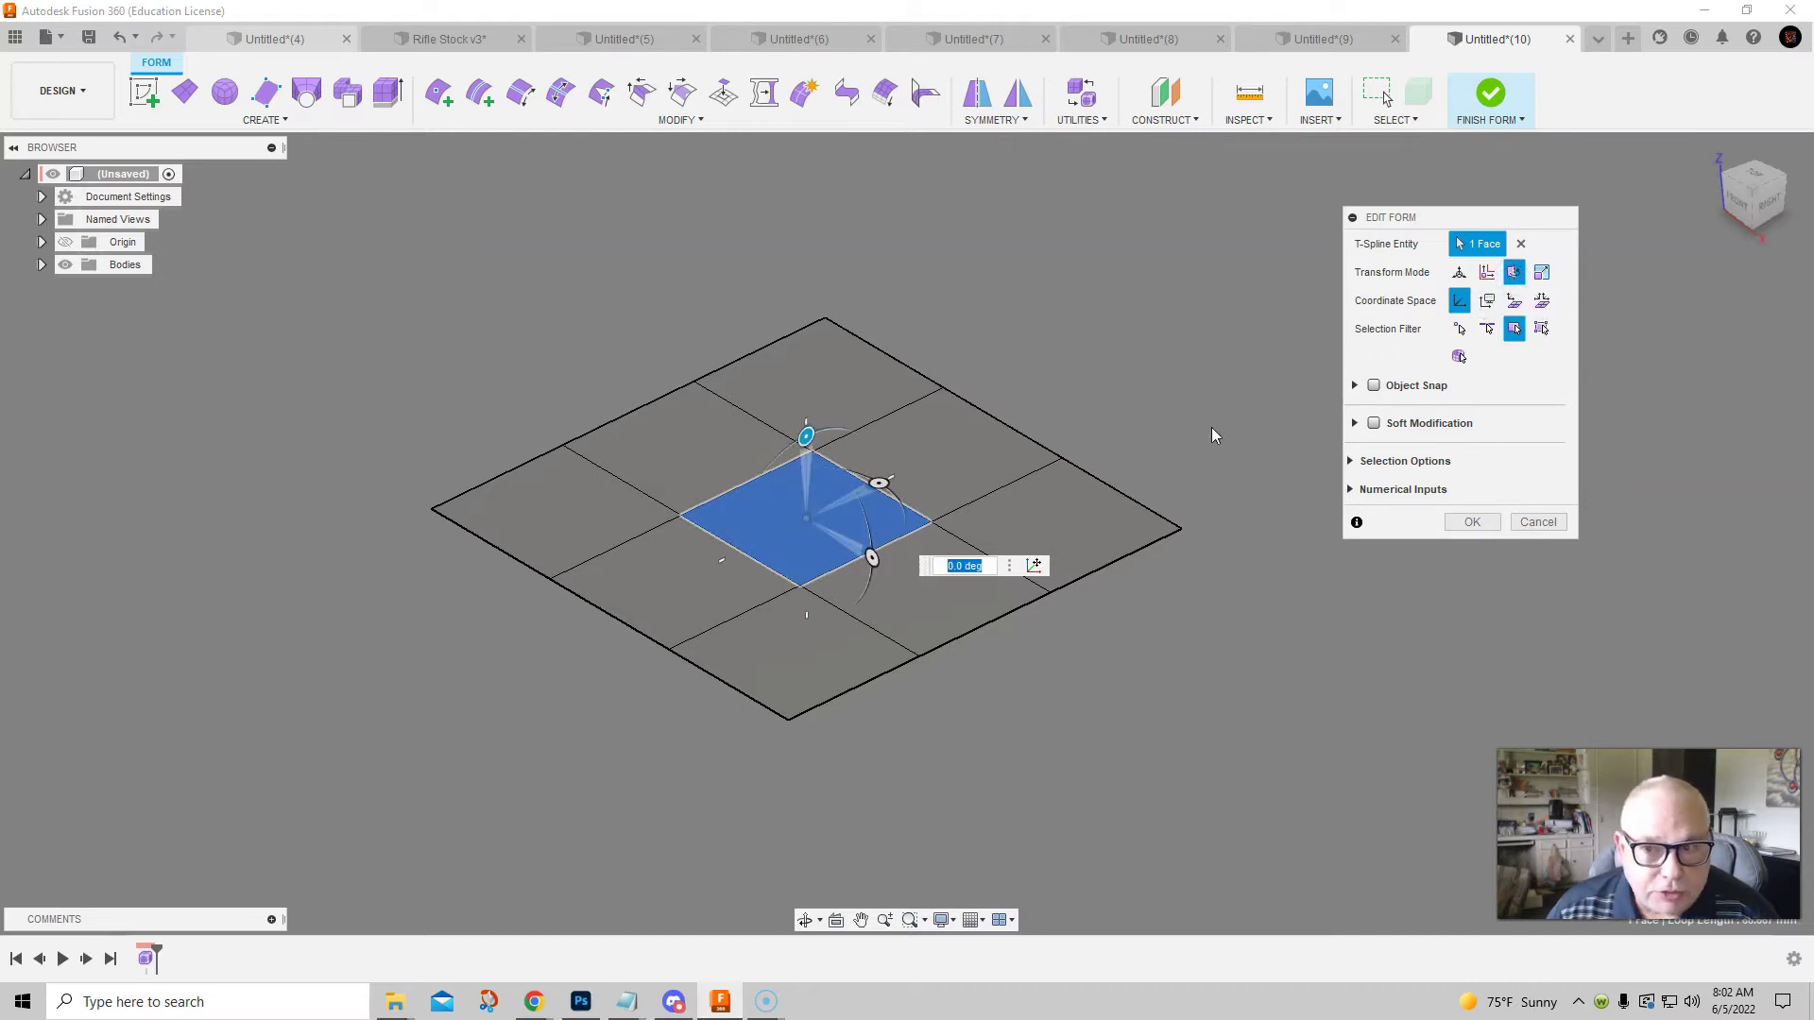
left_click(1542, 274)
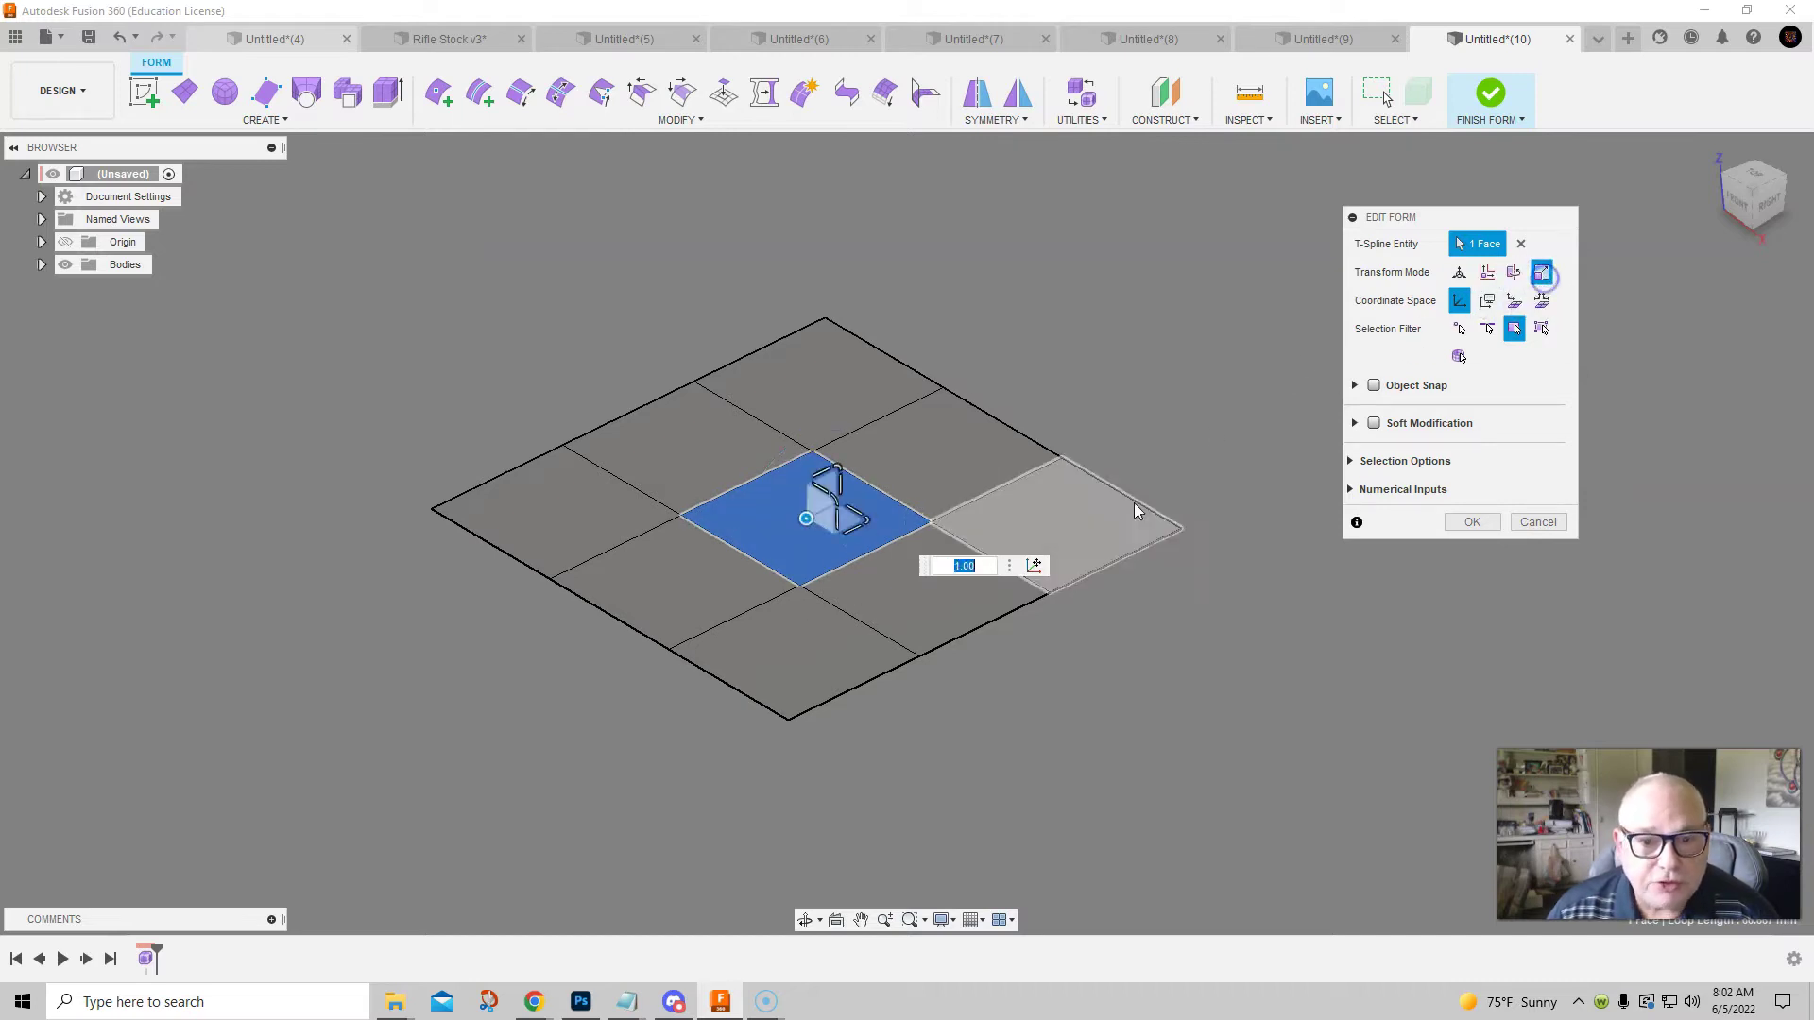
Return the transform mode for the selected centre face to Multi, combining move, rotate and scale handles
left_click(1461, 276)
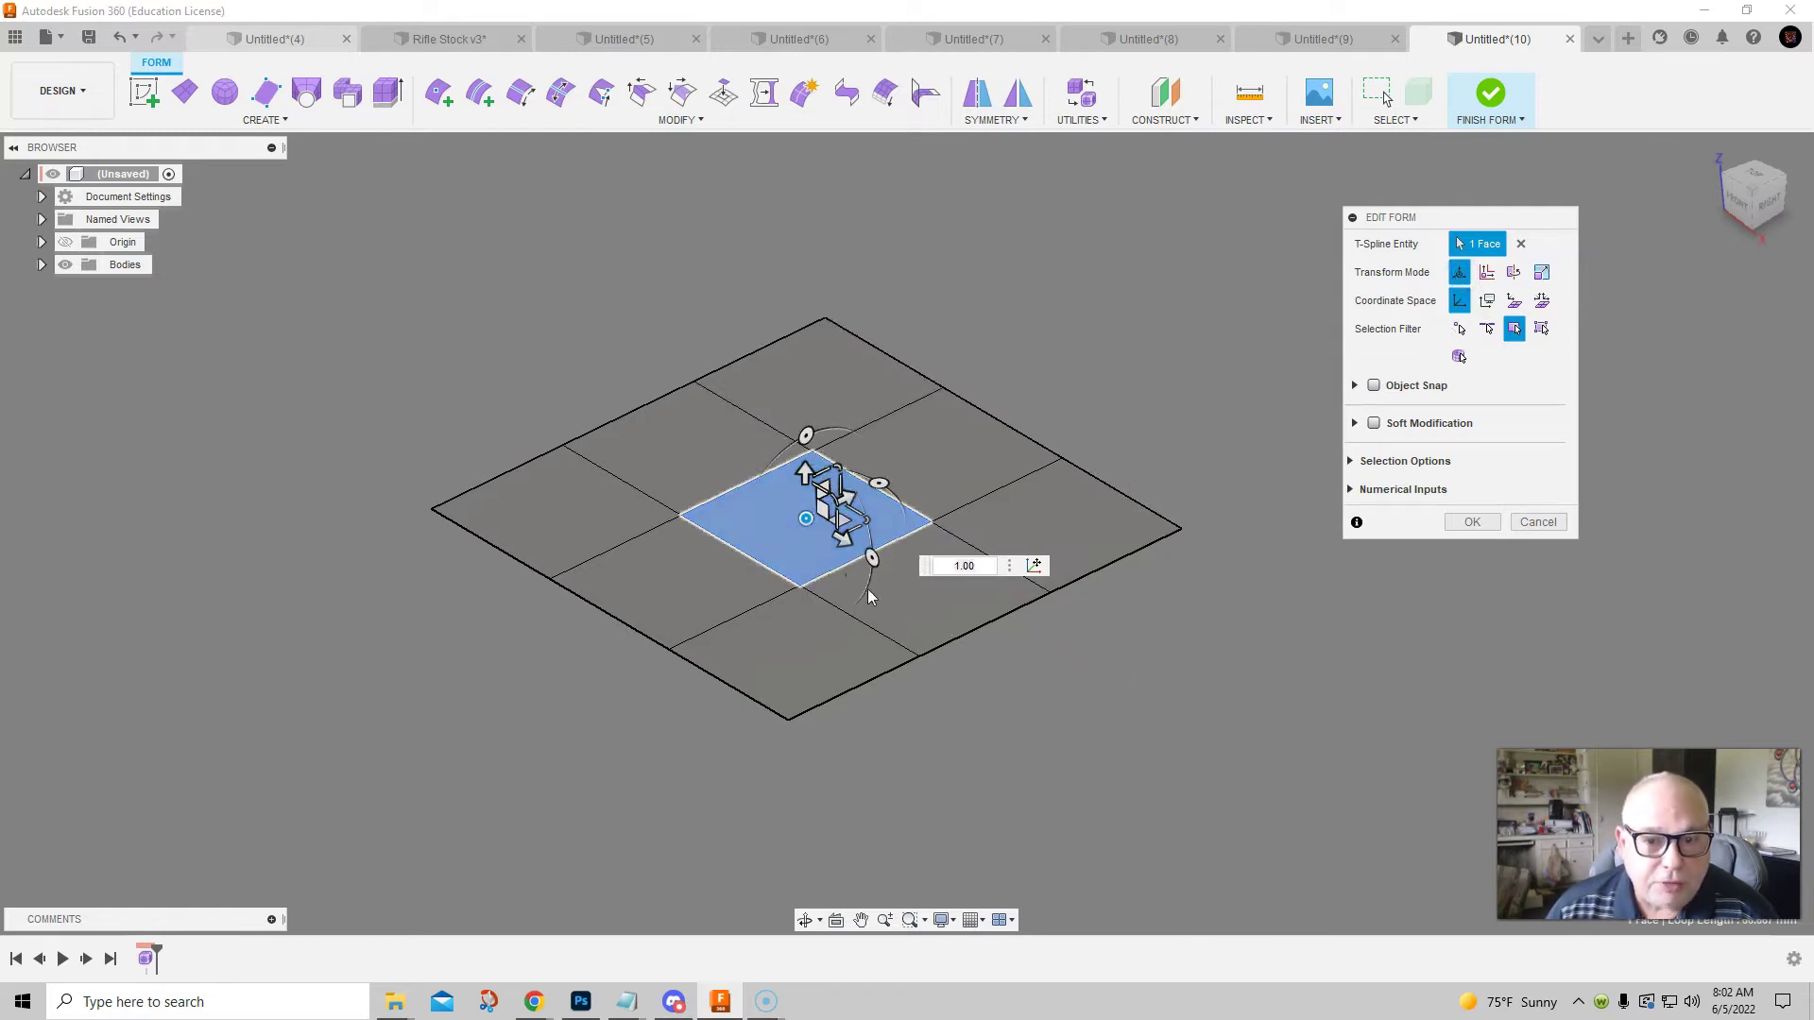
middle_click_drag(994, 639, 944, 699, "shift")
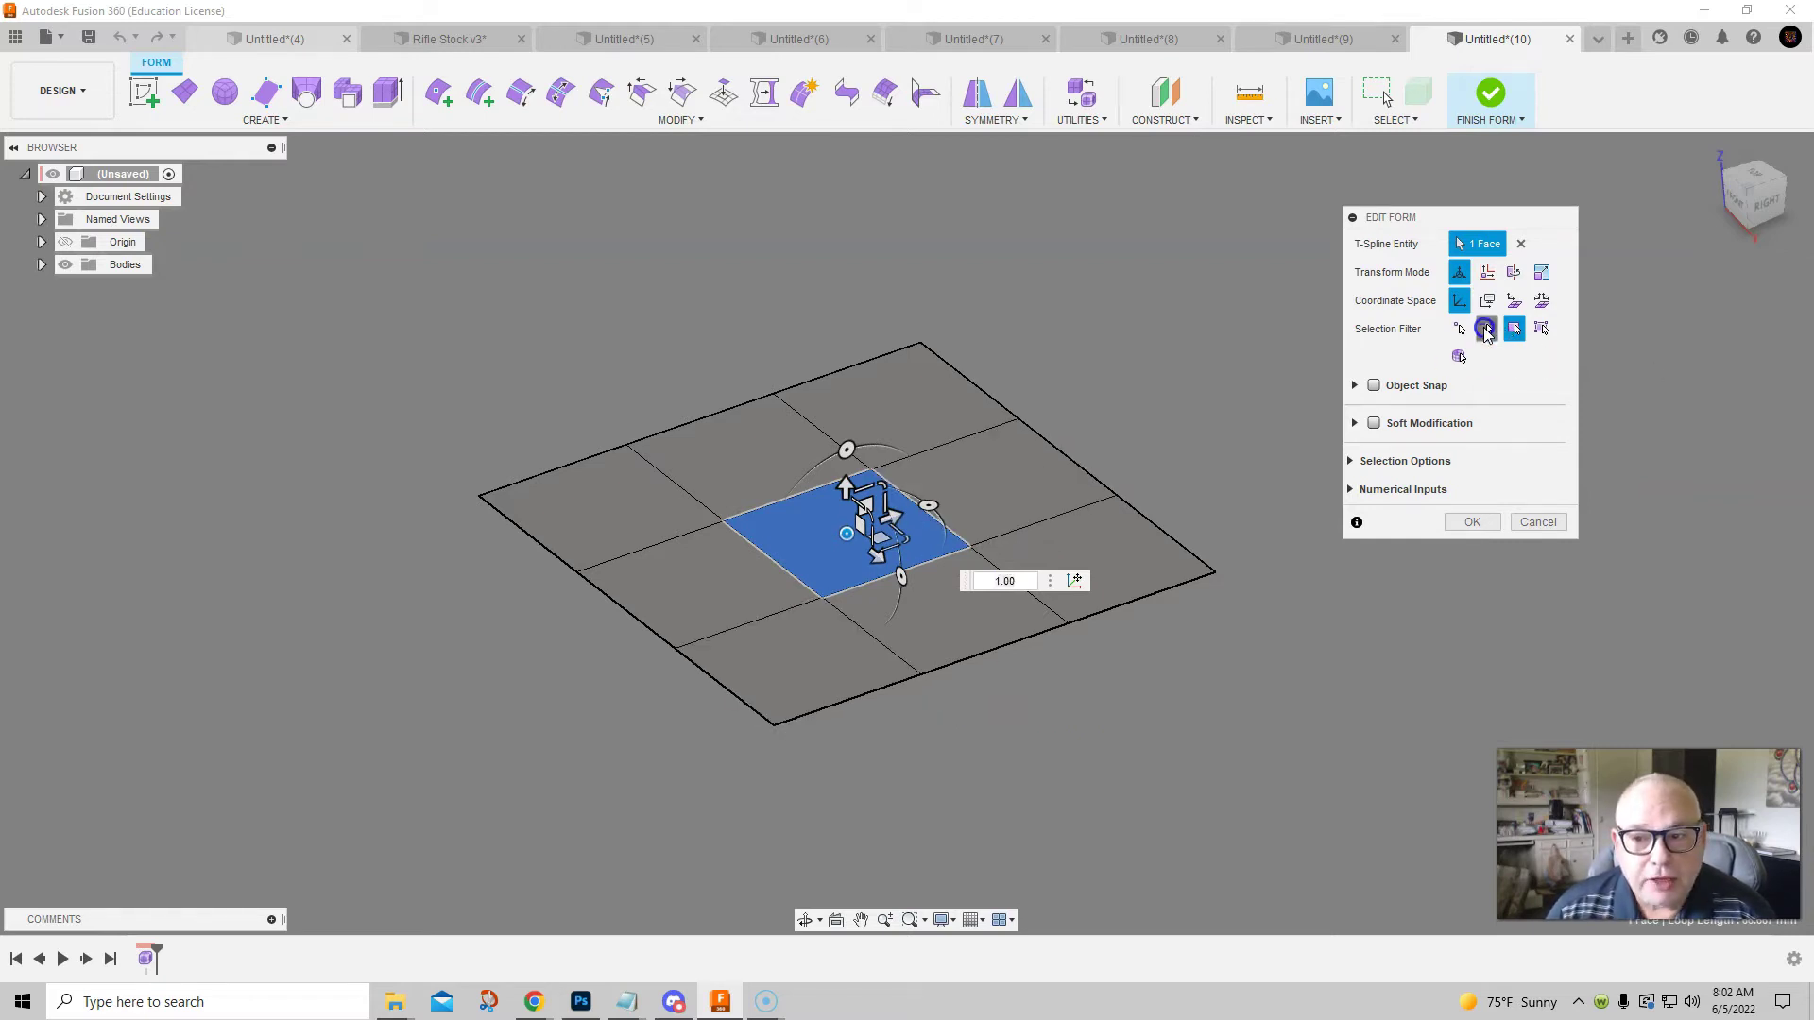
Restrict the selection filter to edges, move the middle outer edge of the plane outward about 12.7 mm, and undo the move
left_click(1488, 328)
left_click(1068, 456)
middle_click_drag(1158, 422, 1052, 430)
left_click_drag(1005, 451, 1130, 427)
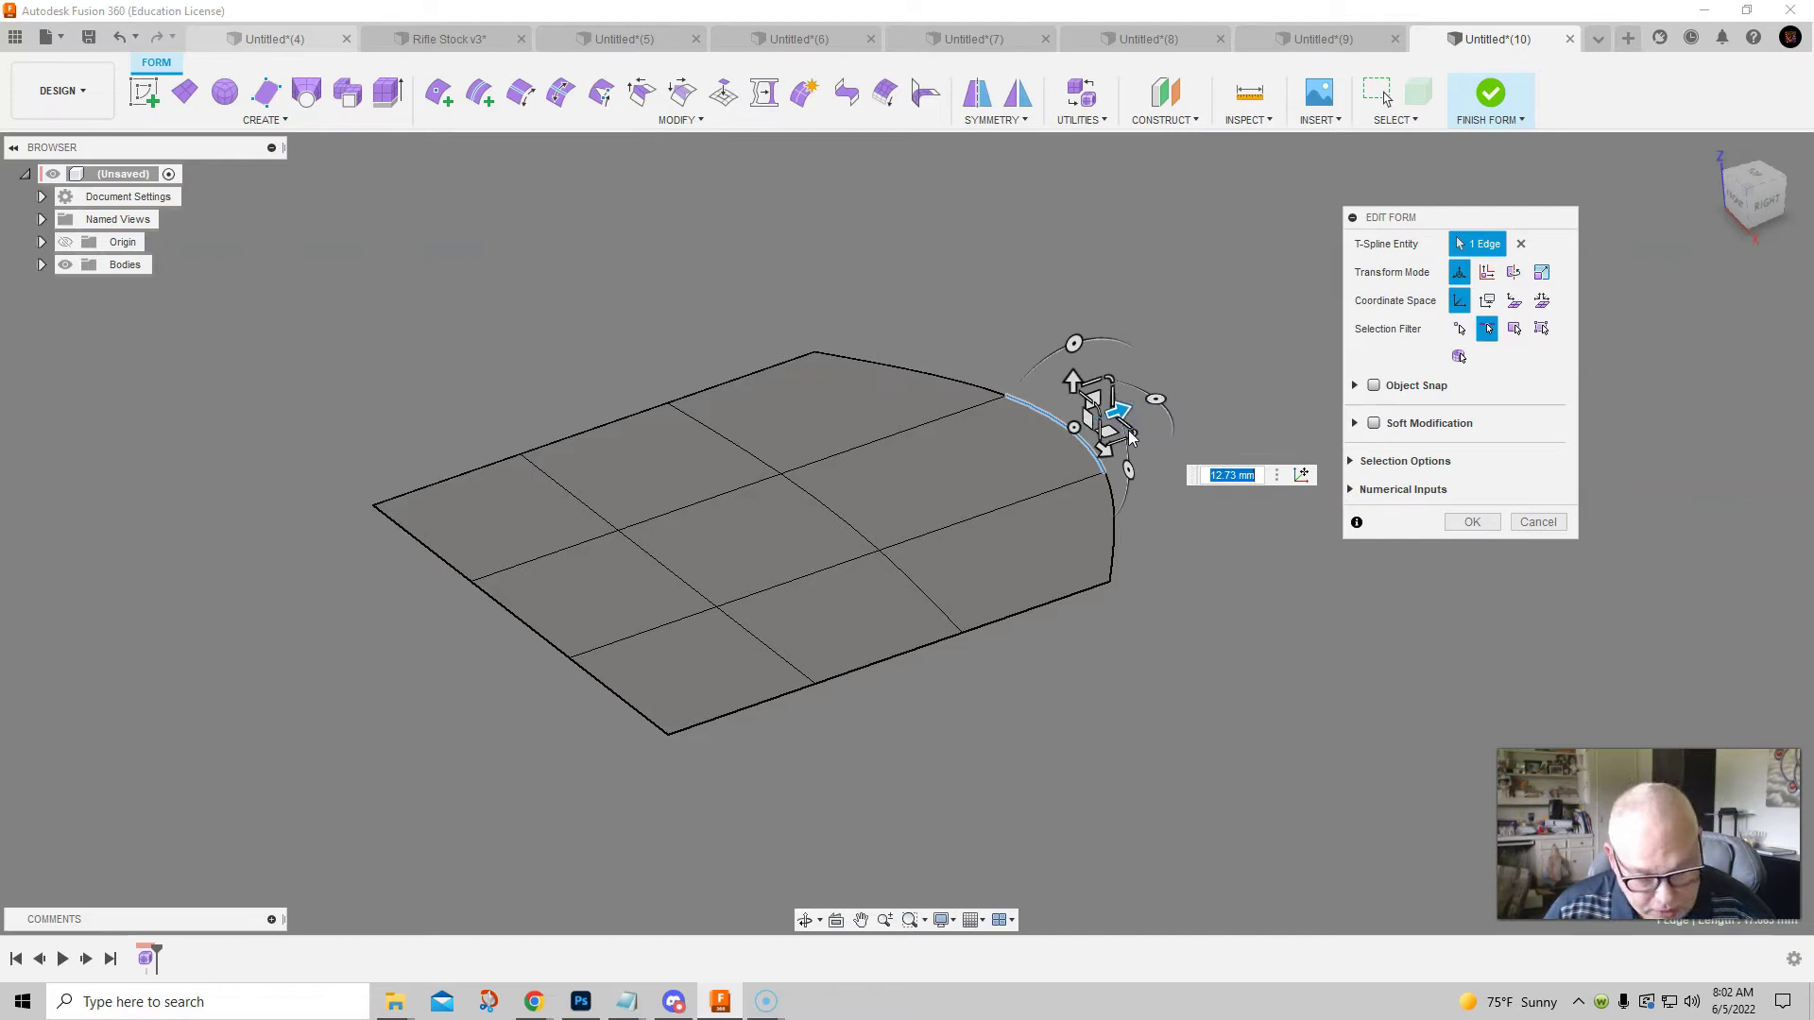
key("ctrl+z")
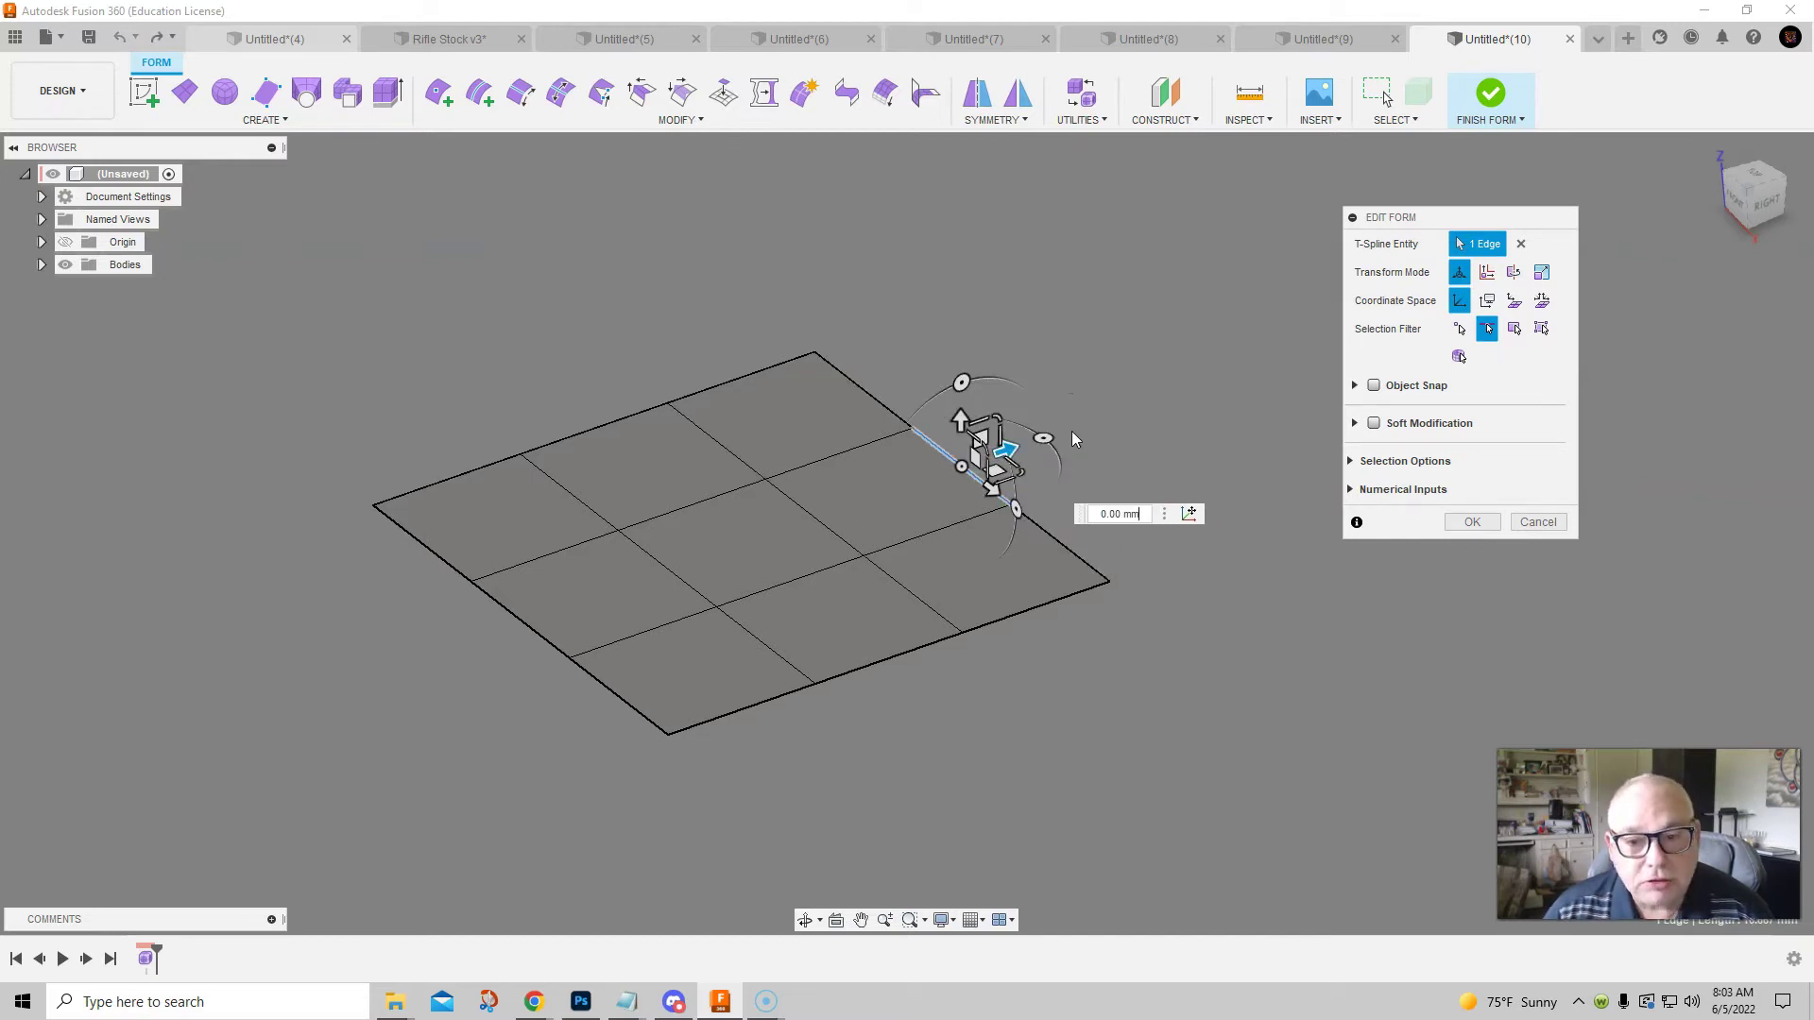
Extrude the selected middle outer edge outward about 14.6 mm, and extrude its new edge downward about 11 mm
left_click_drag(1003, 444, 1134, 400)
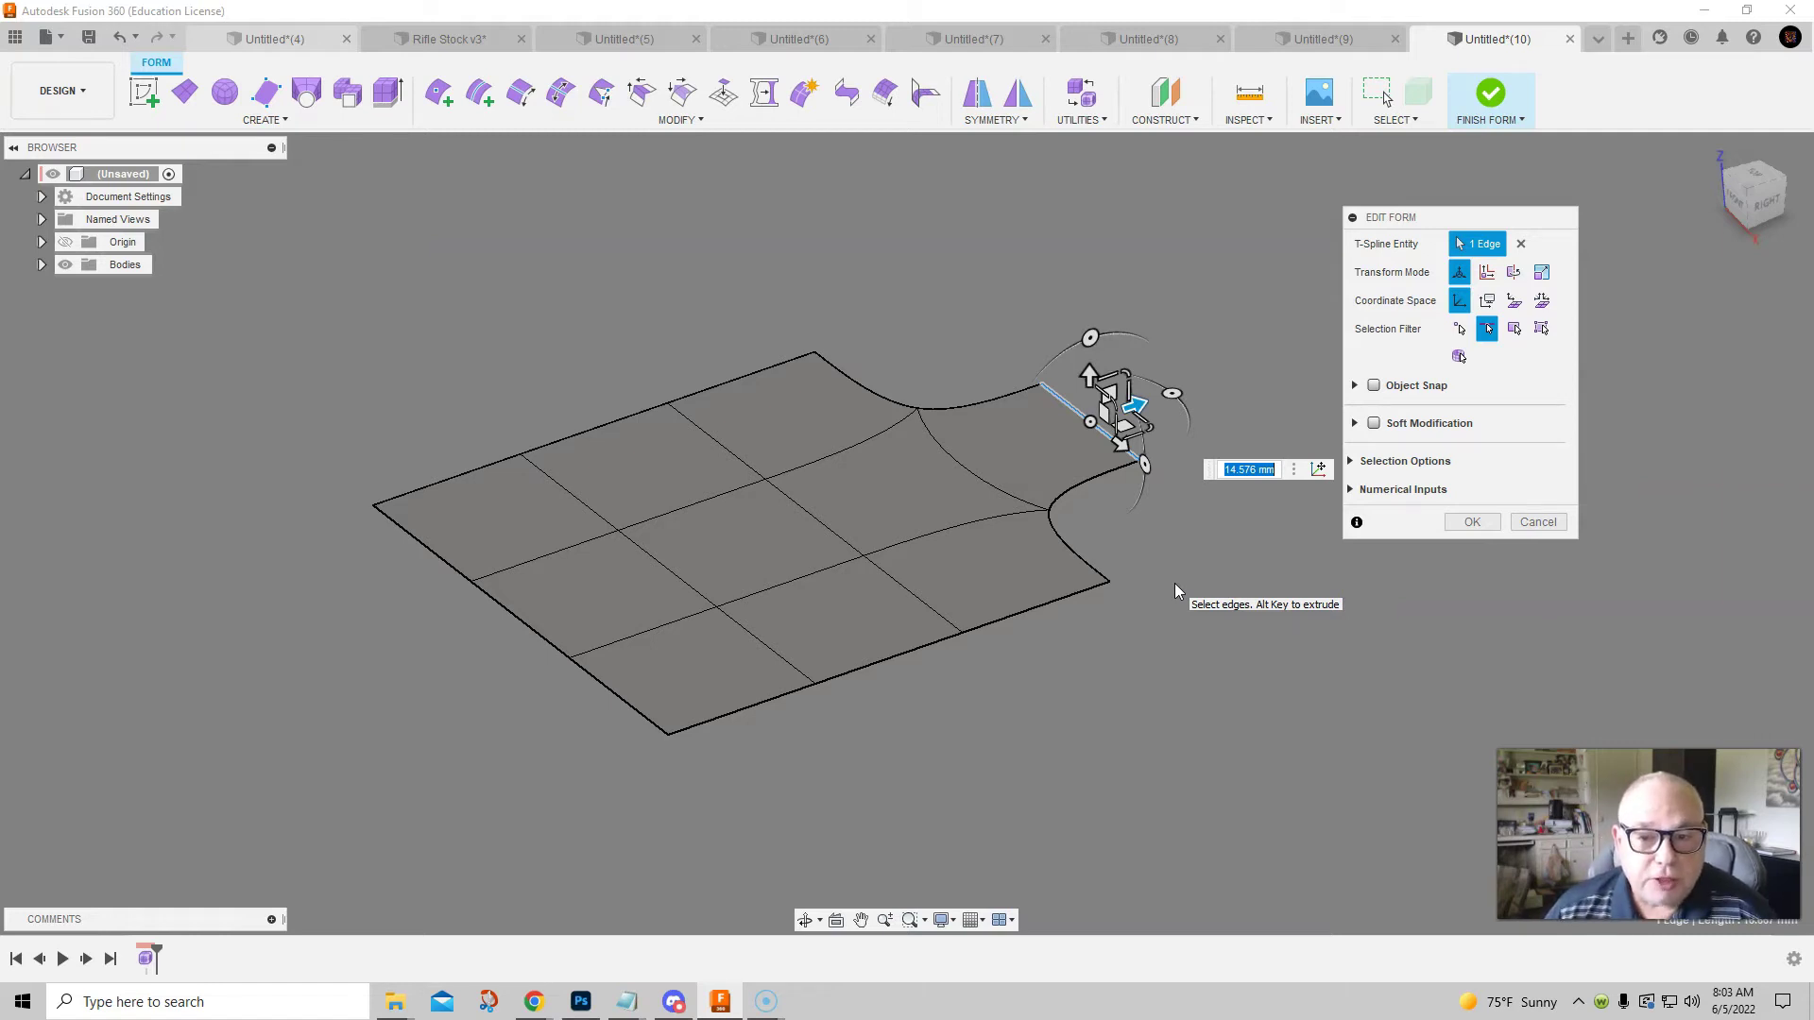
middle_click_drag(1187, 587, 1087, 681, "shift")
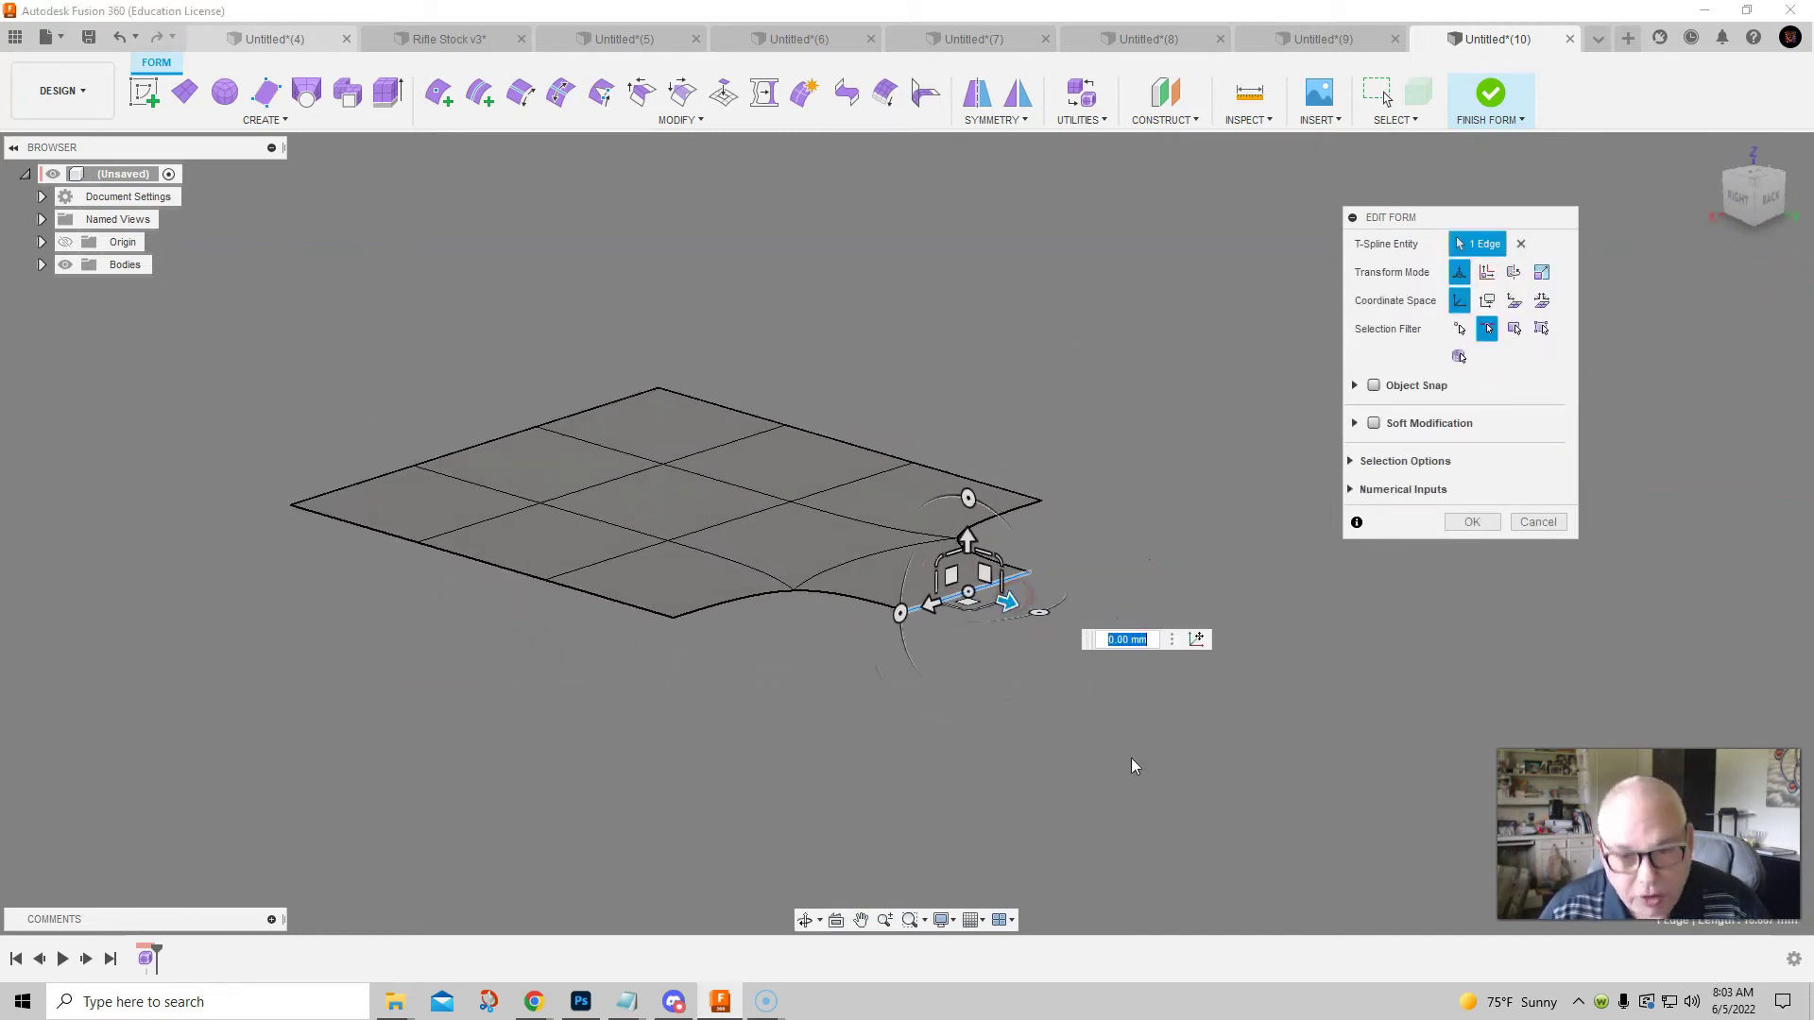
left_click_drag(967, 540, 967, 653)
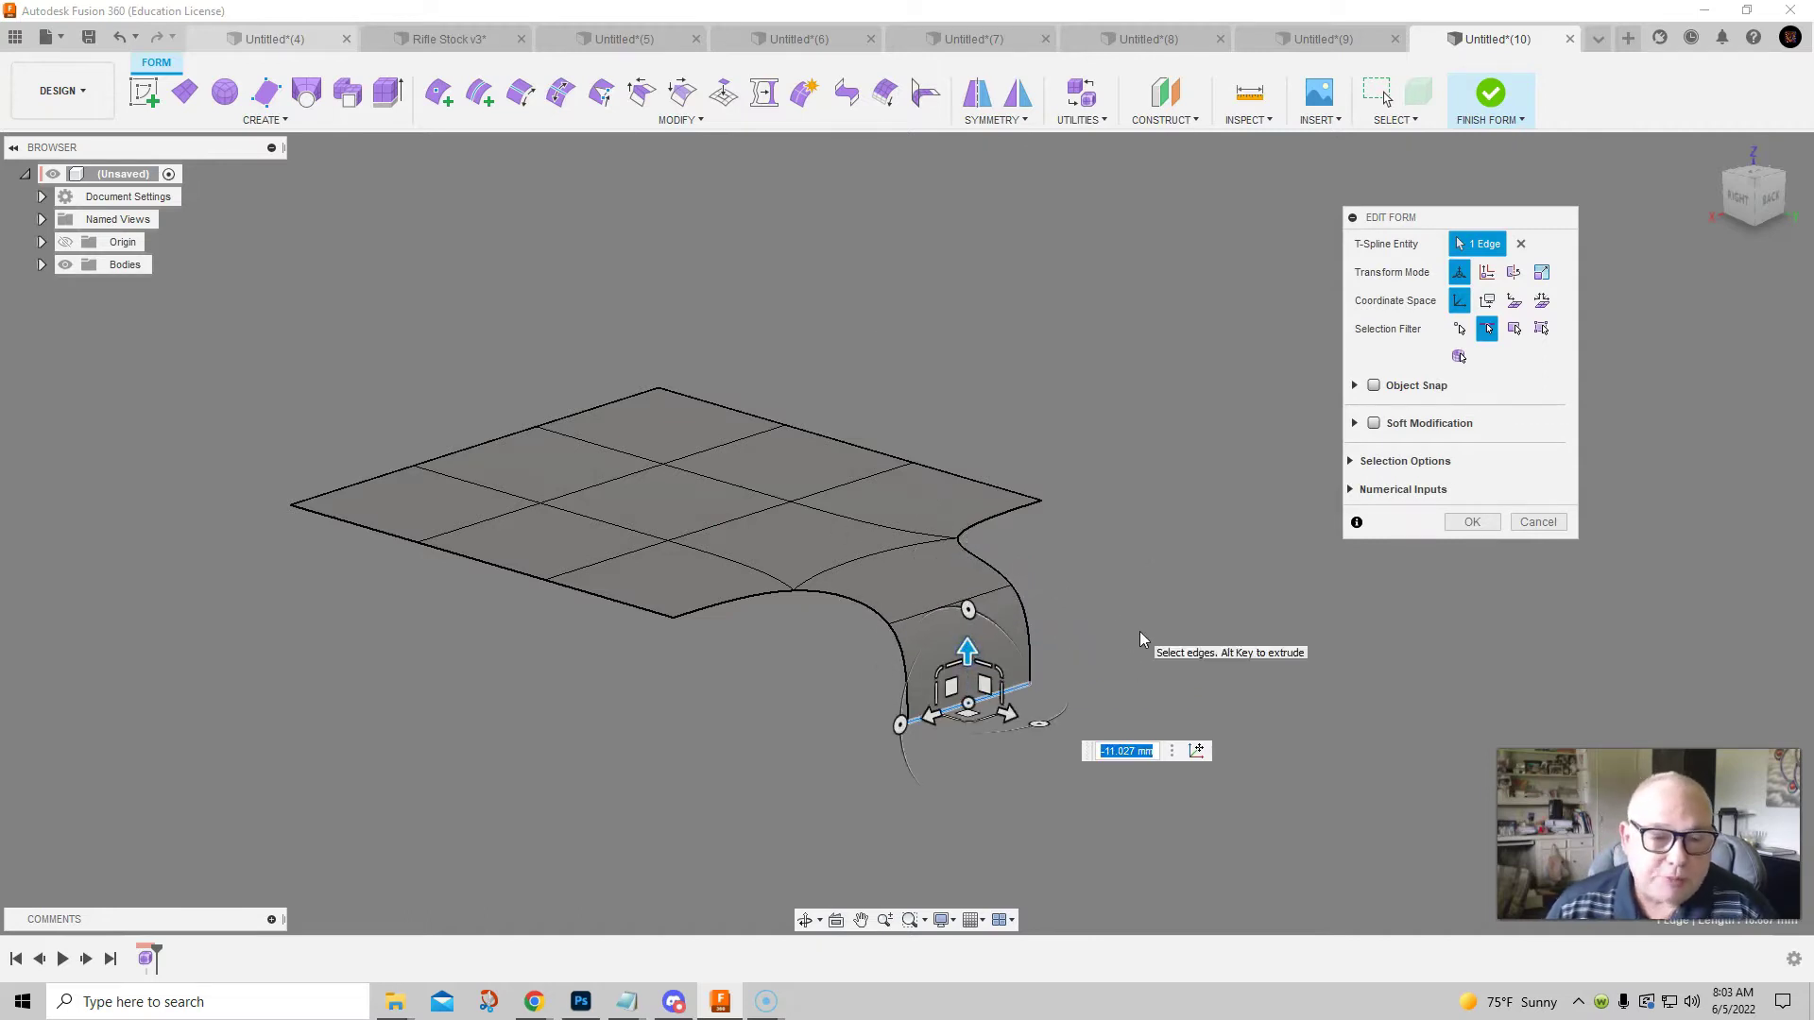
middle_click_drag(893, 891, 892, 819)
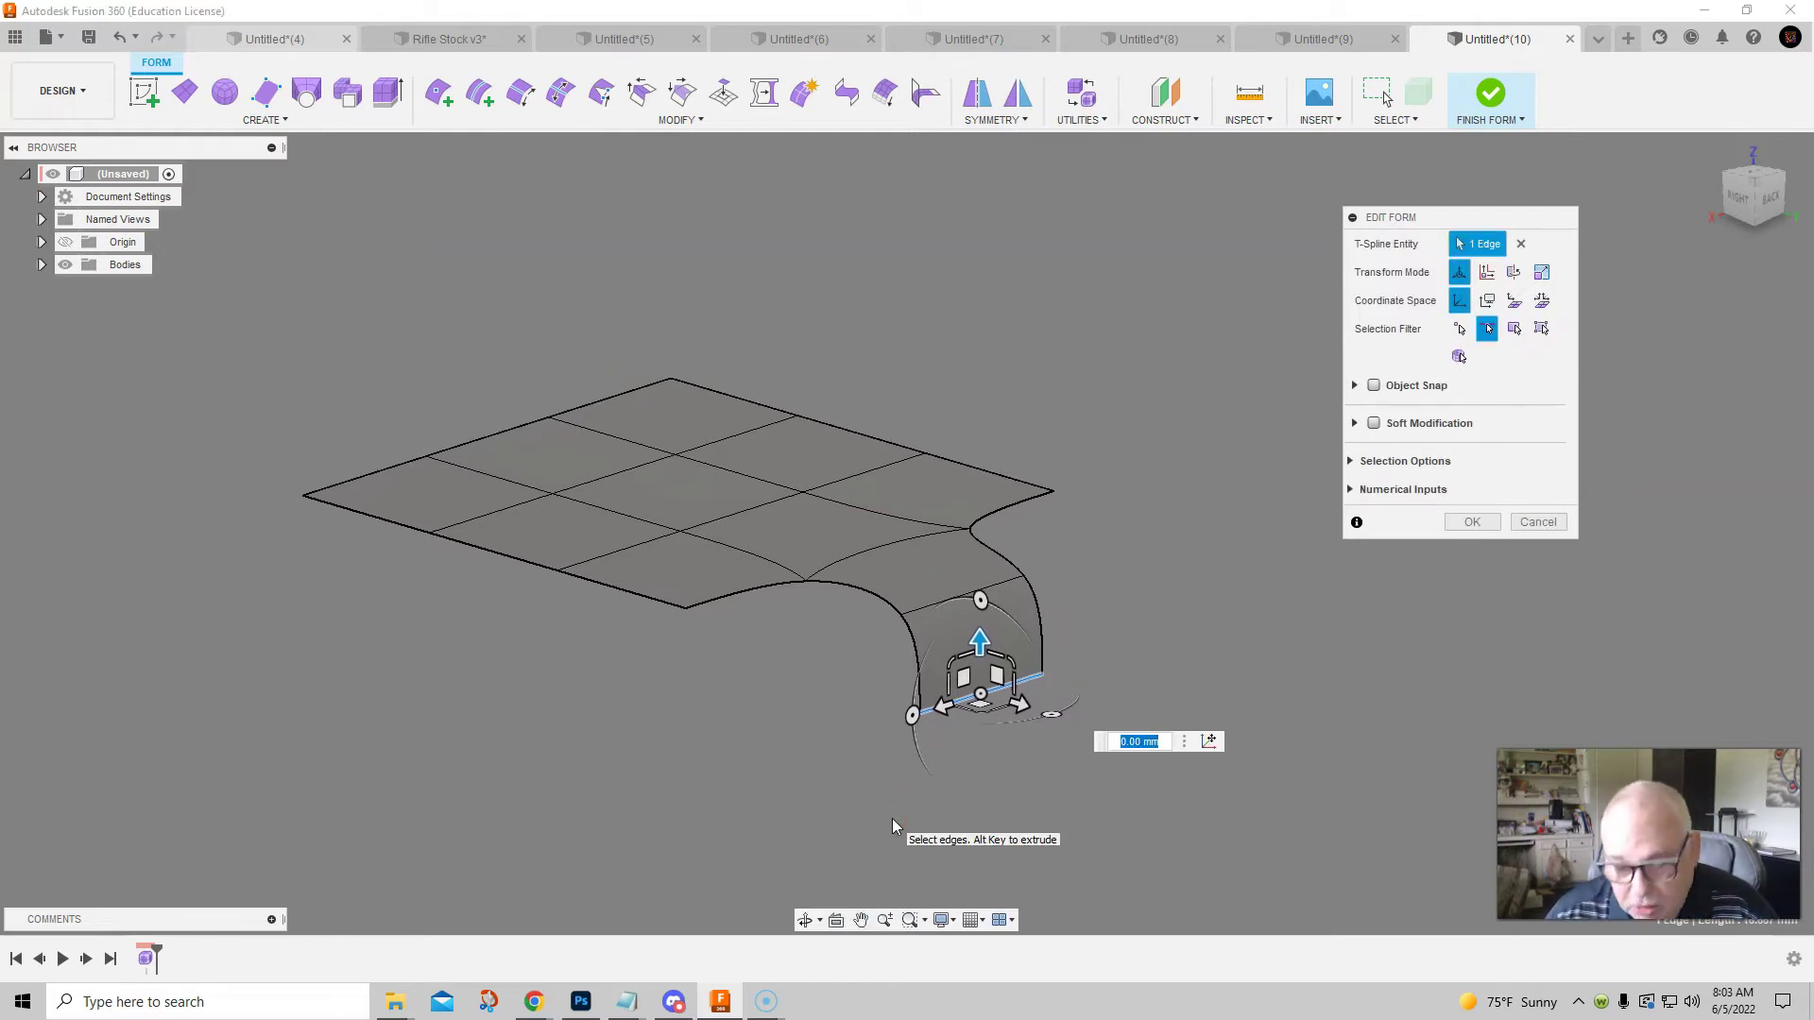
Compare the extruded form in control frame display and box display, ending in smooth display
type("0")
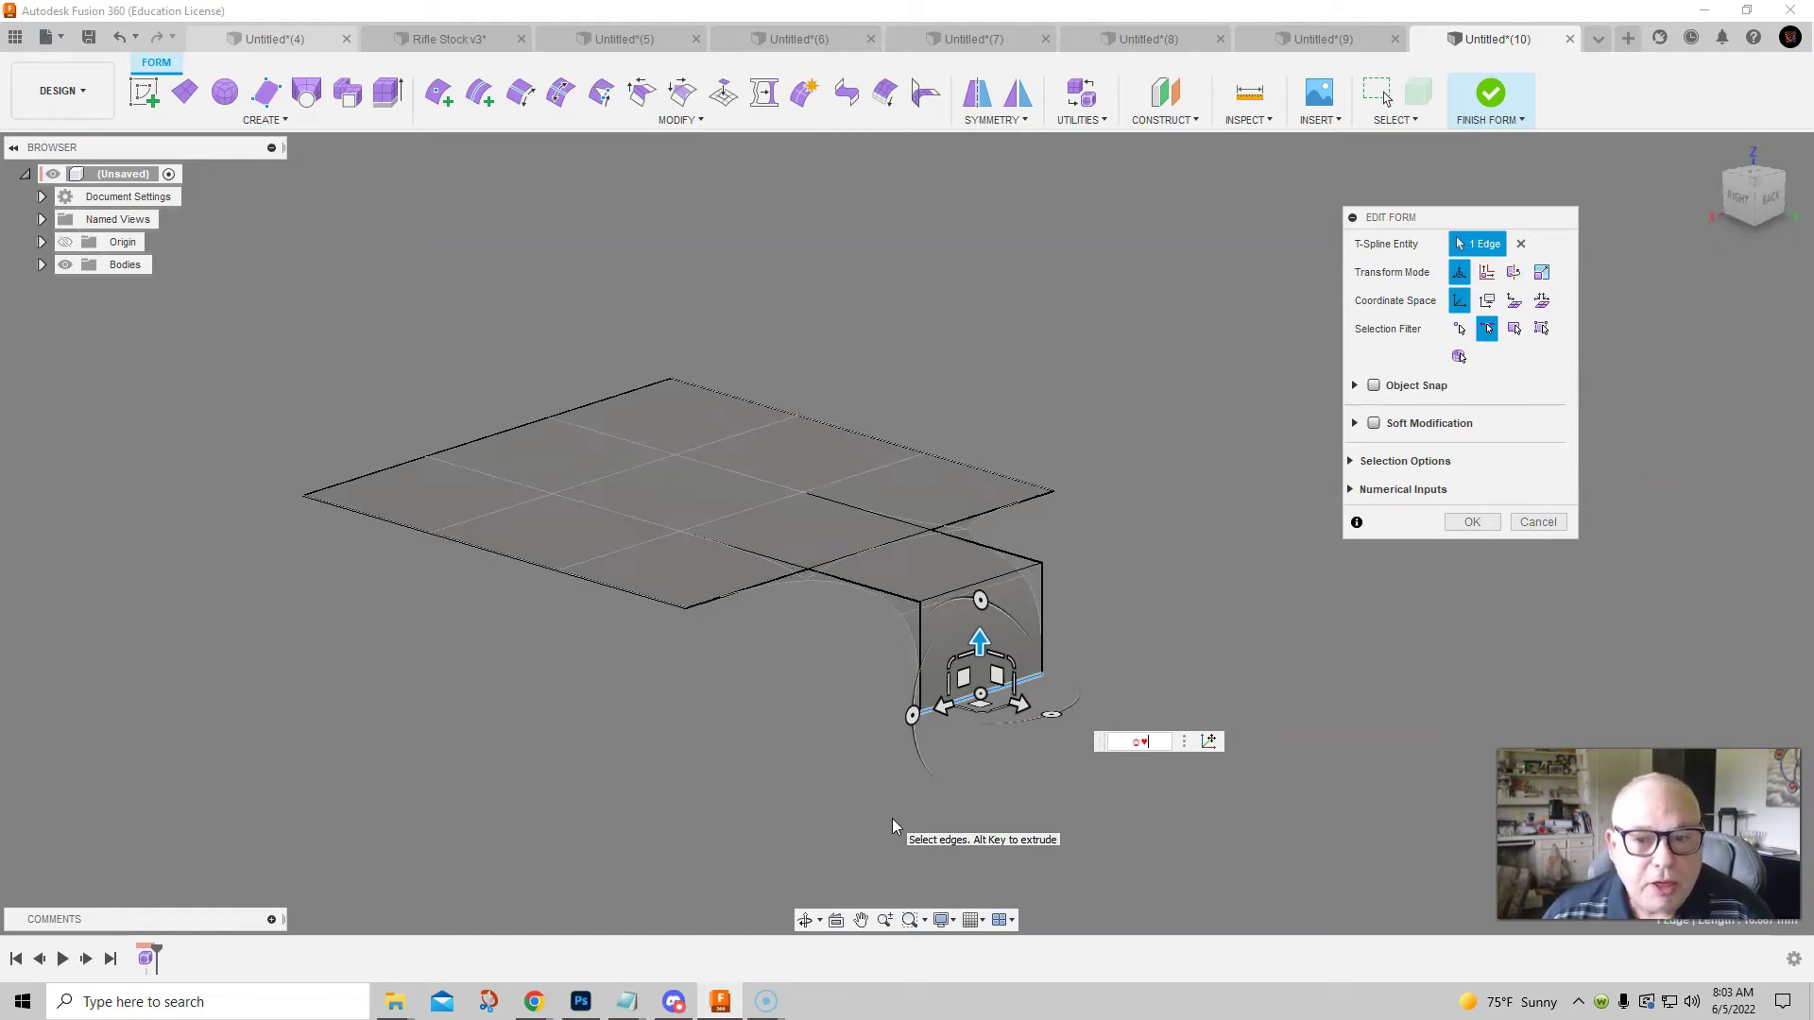
key("alt+2")
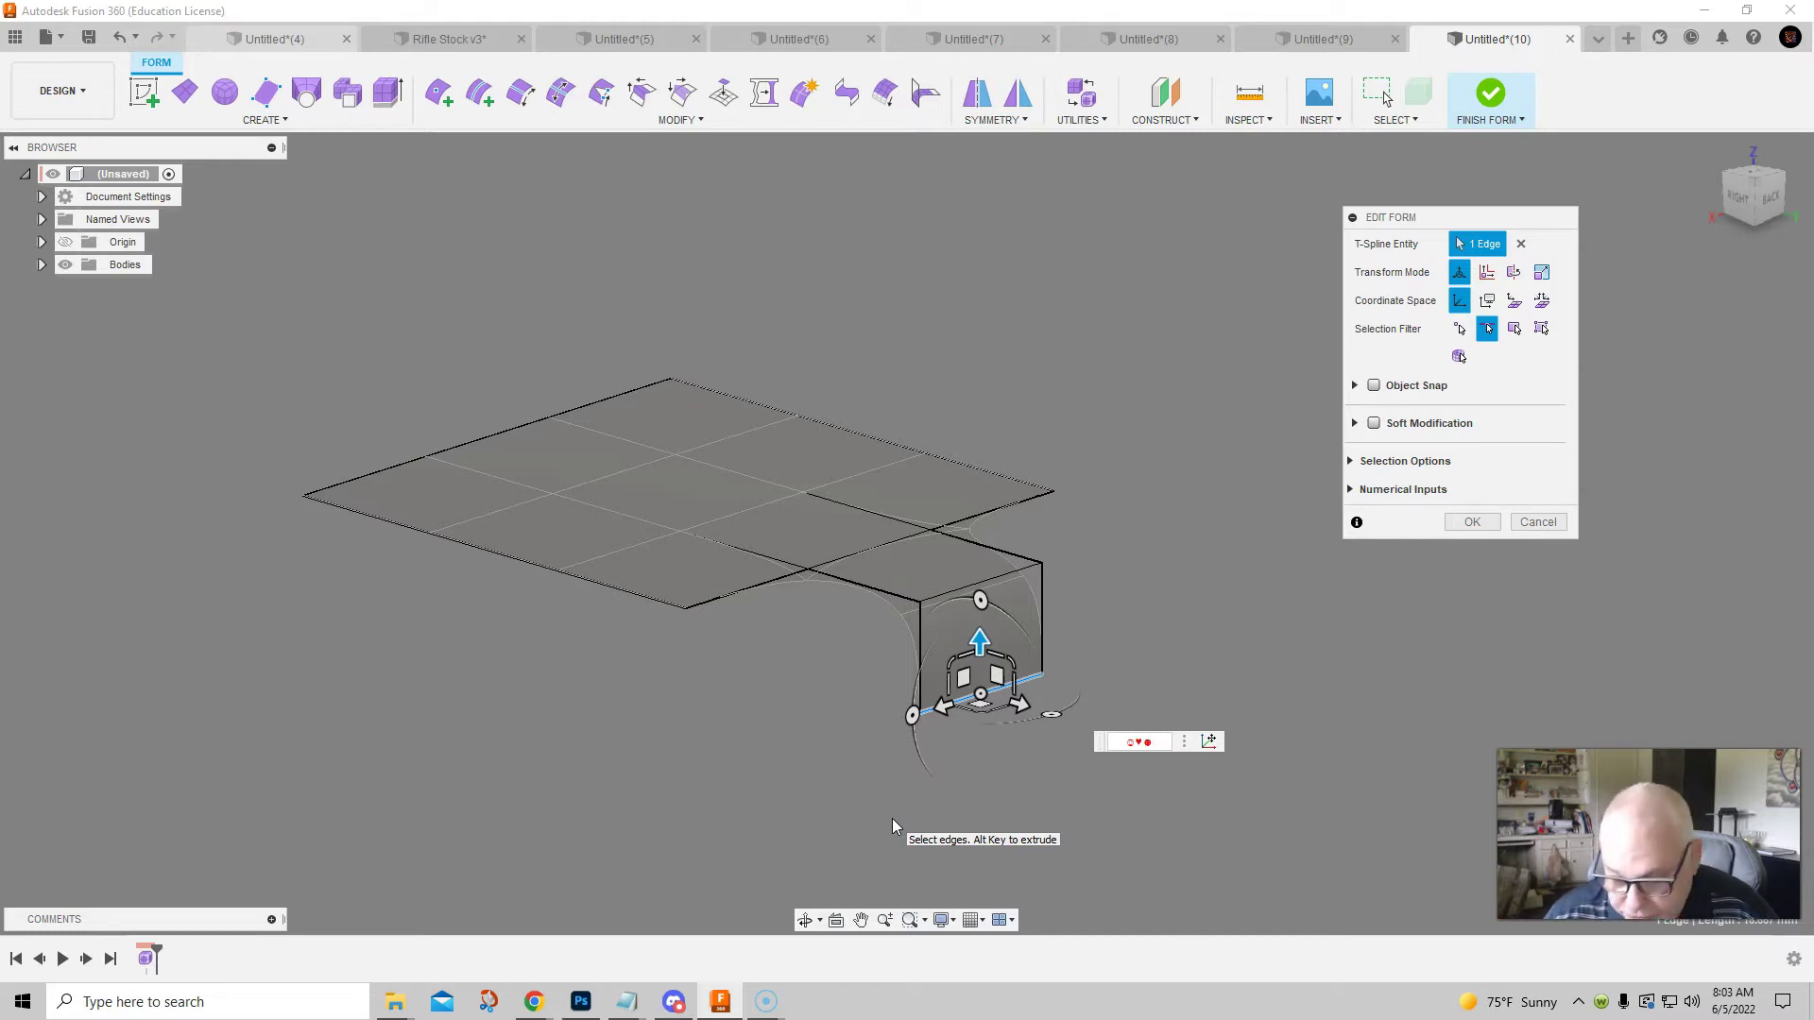
key("alt+1")
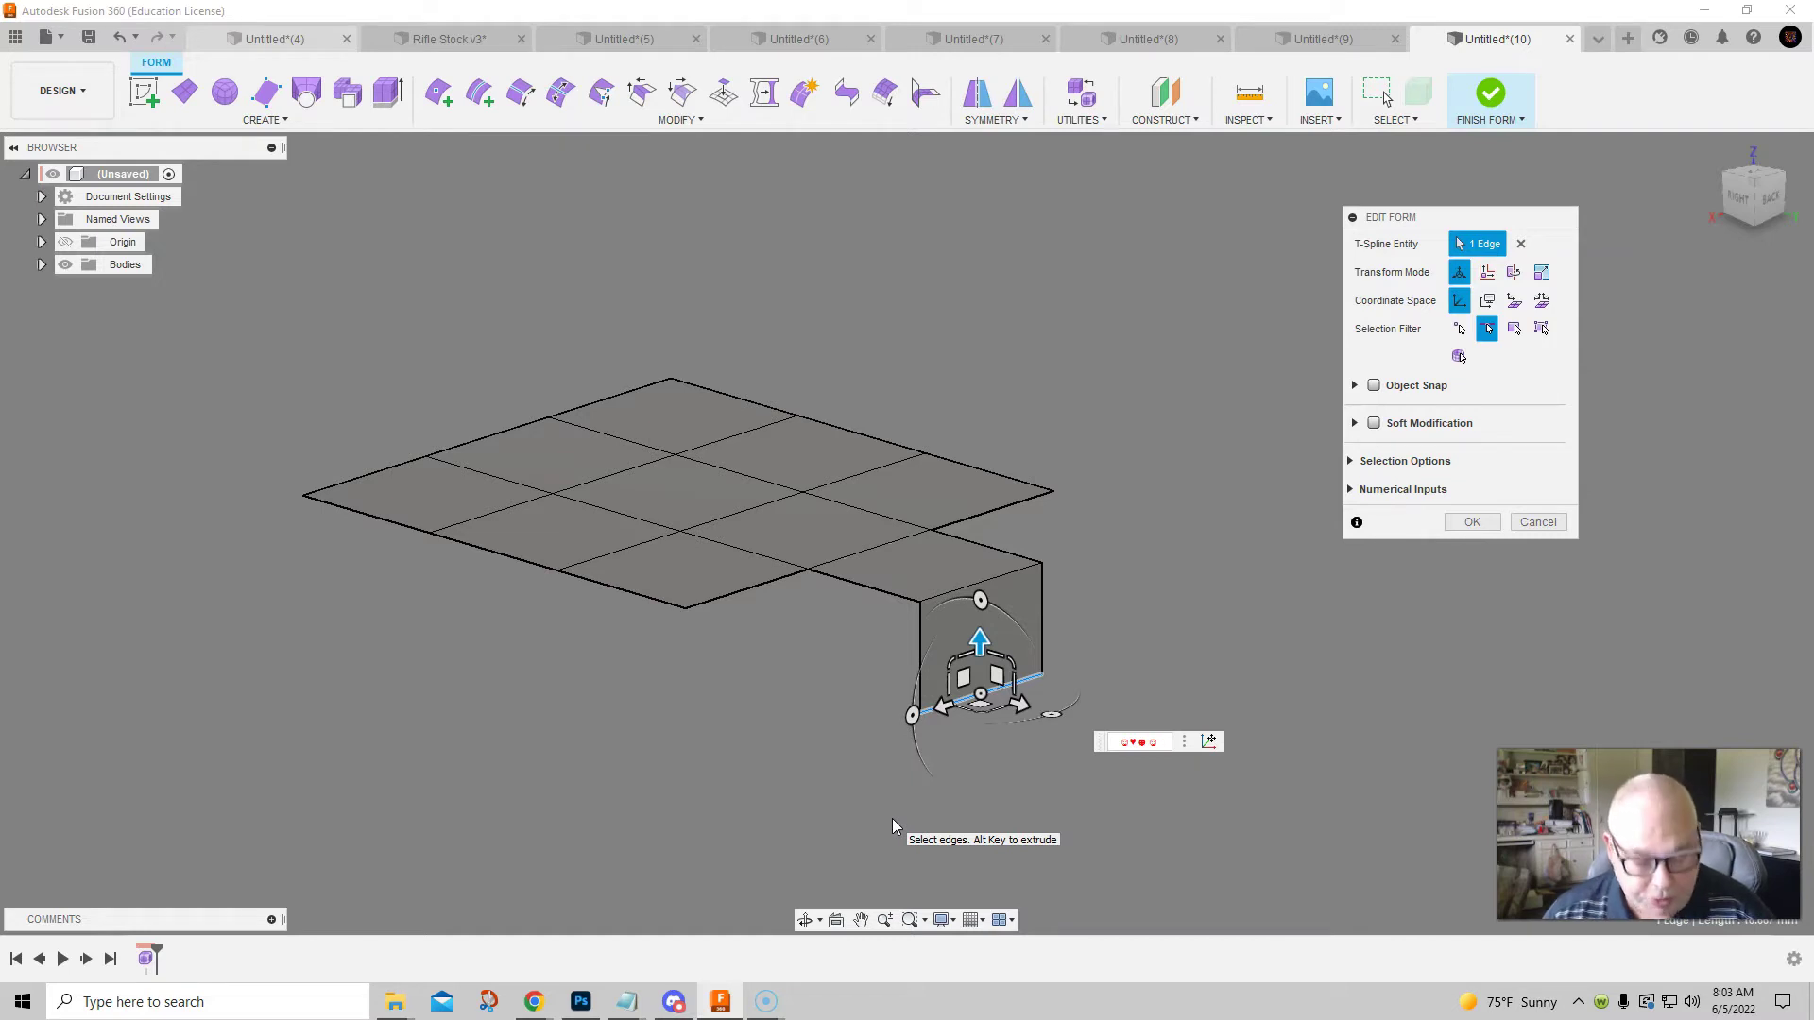
key("alt+3")
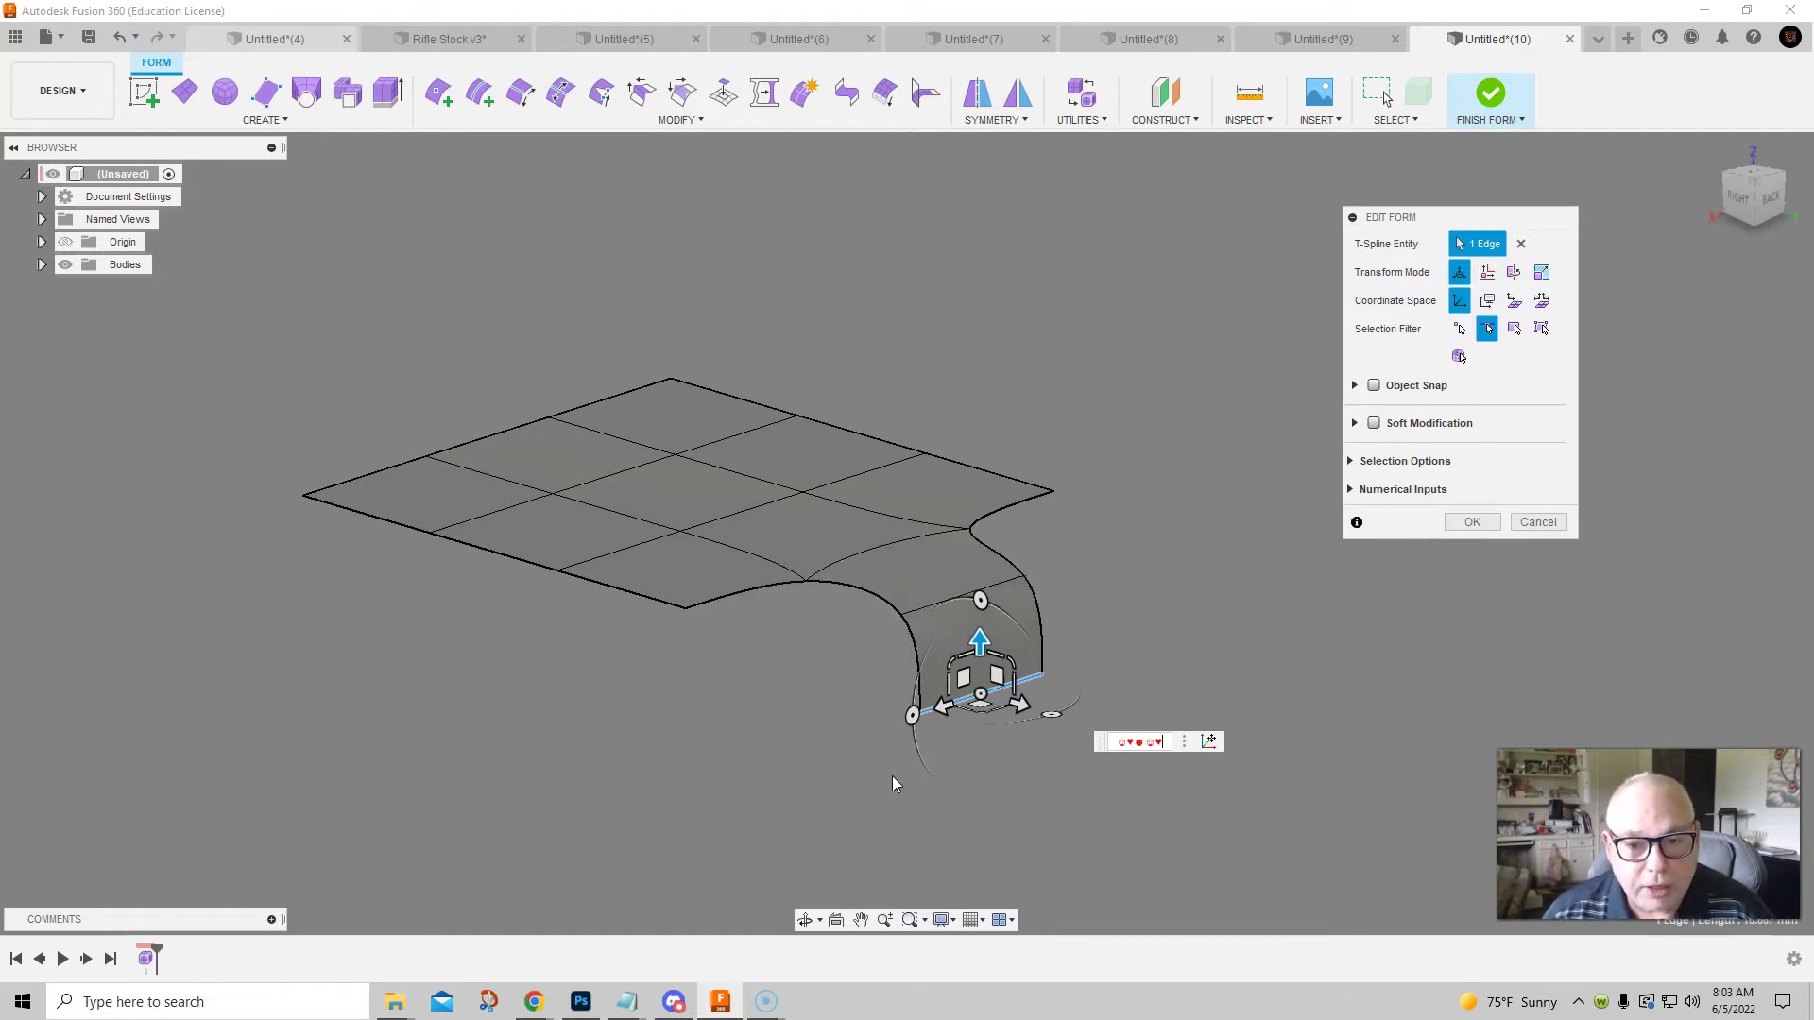
Undo both edge extrusions on the plane and clear the edge selection
left_click(1142, 465)
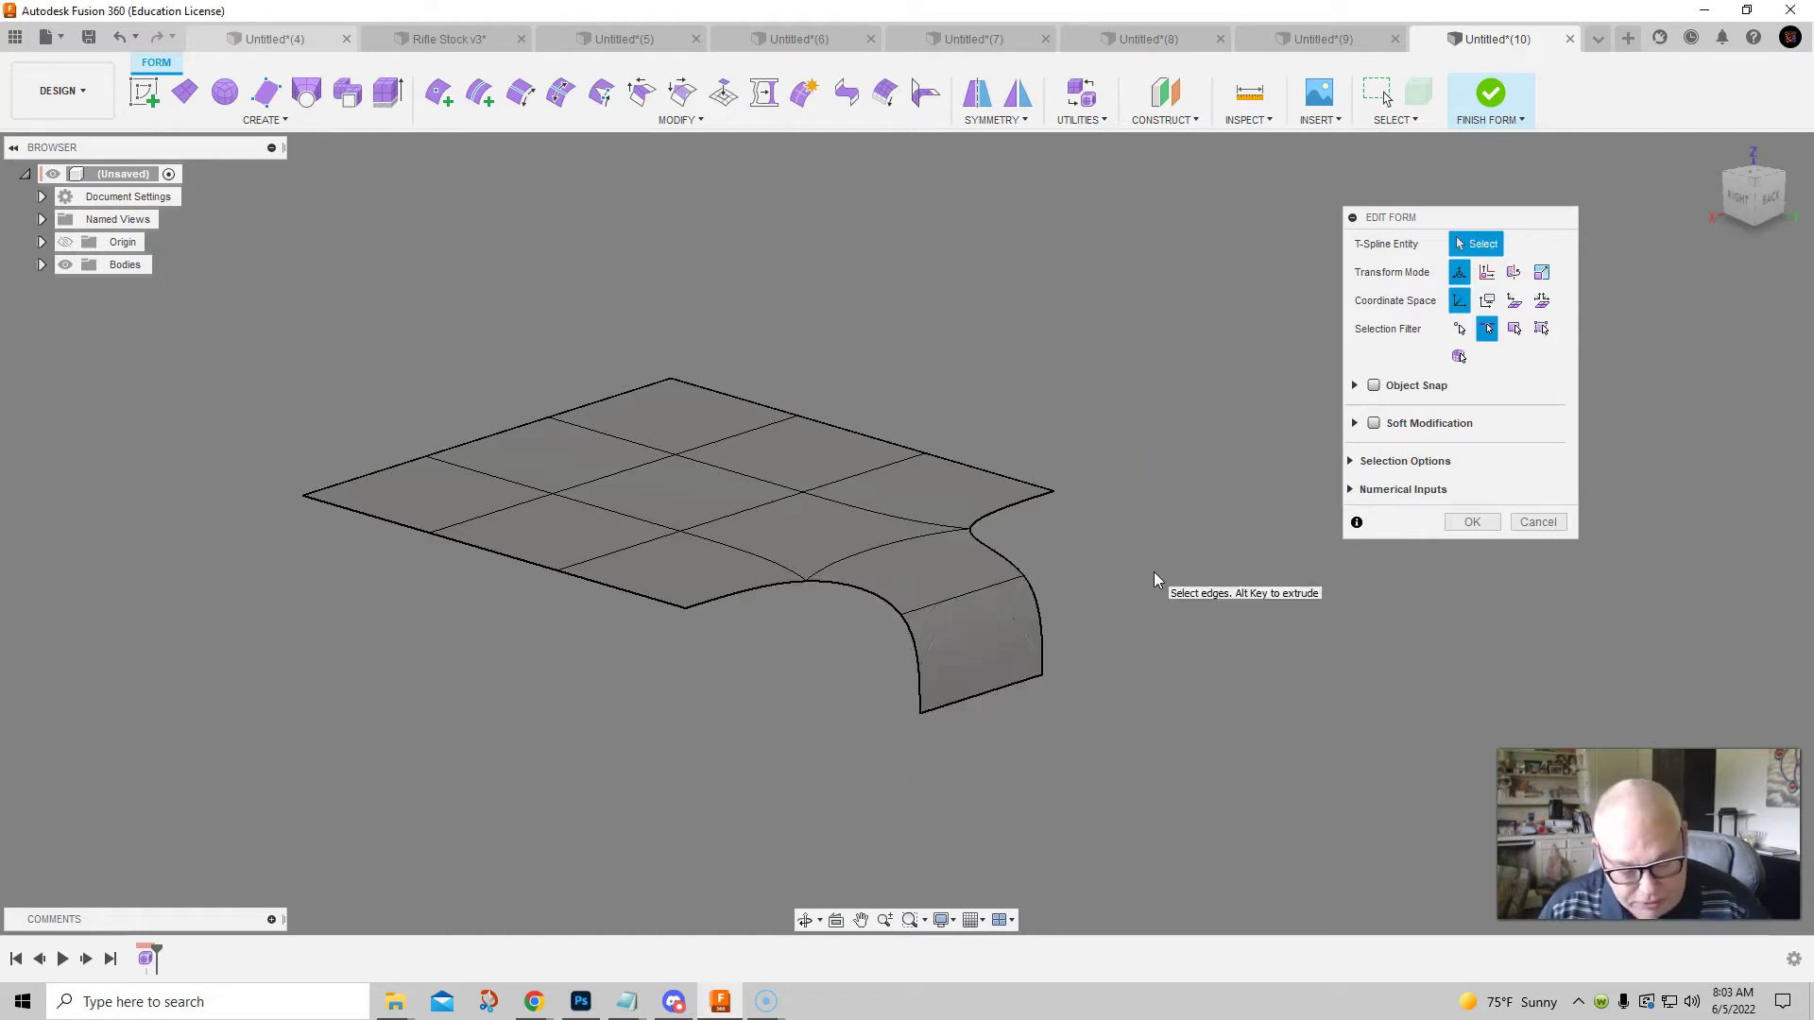
key("ctrl+z")
key("ctrl+z")
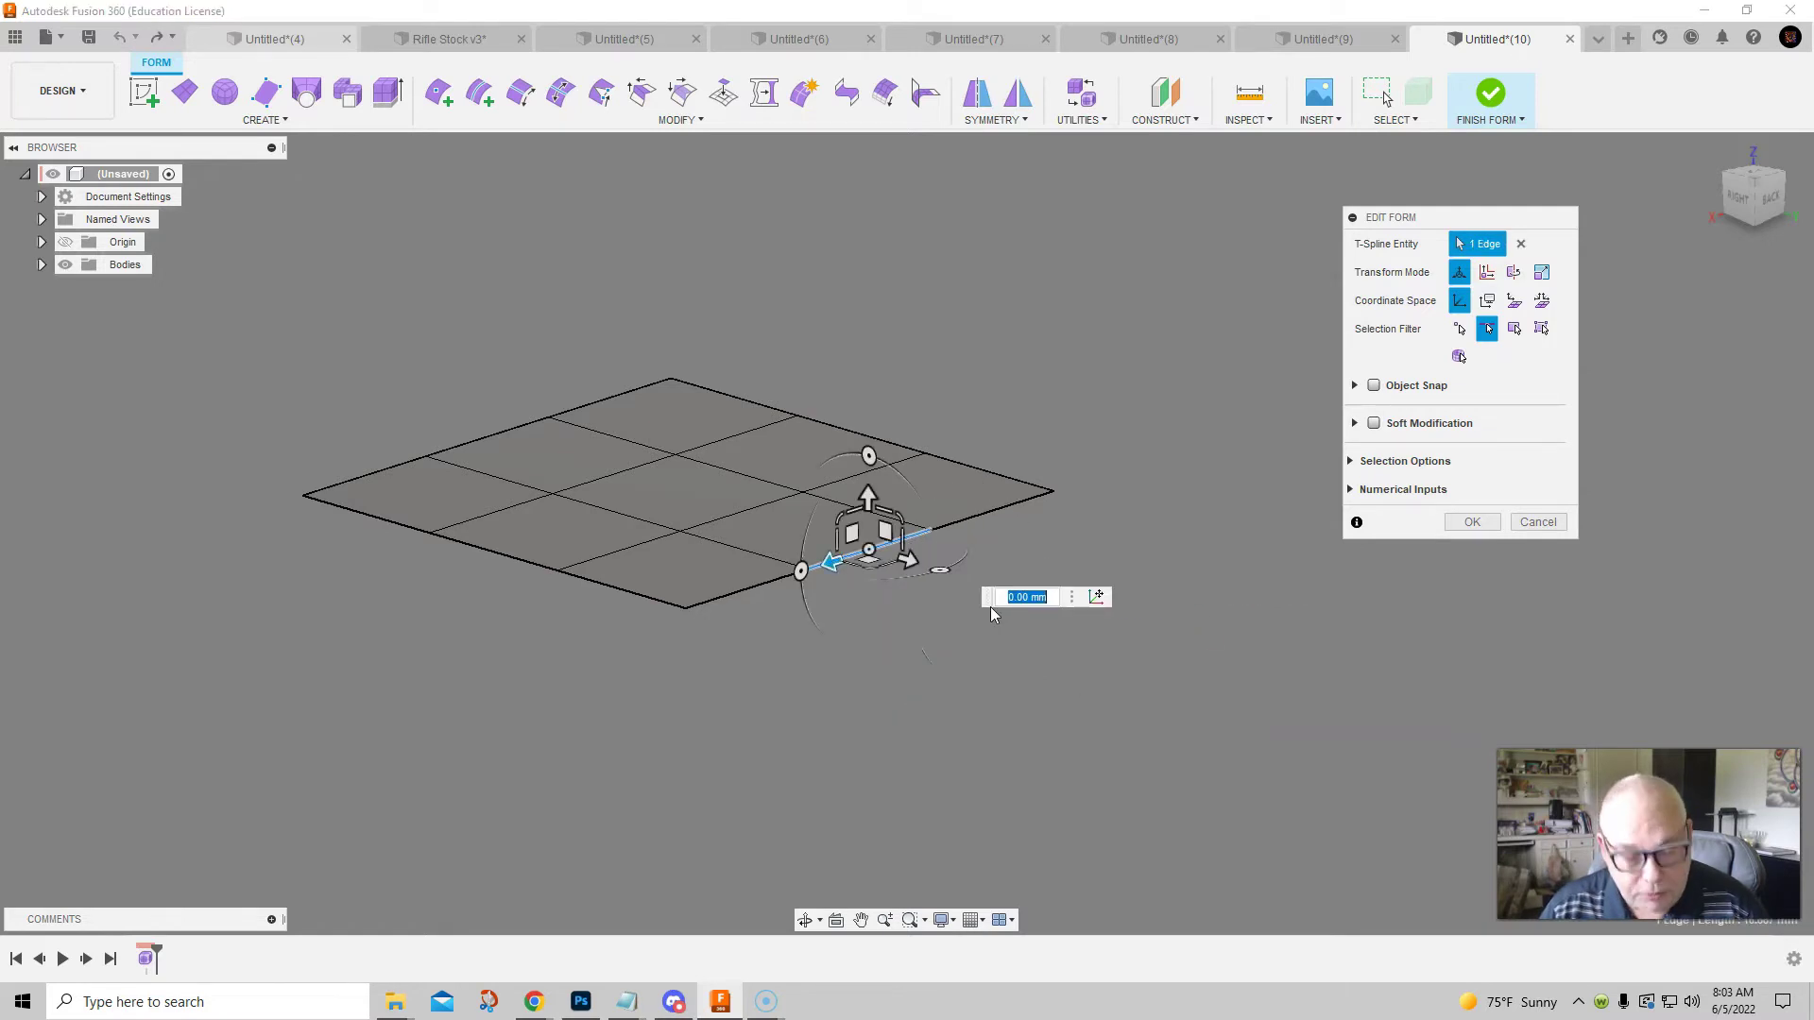
left_click(959, 693)
middle_click_drag(851, 660, 1083, 657, "shift")
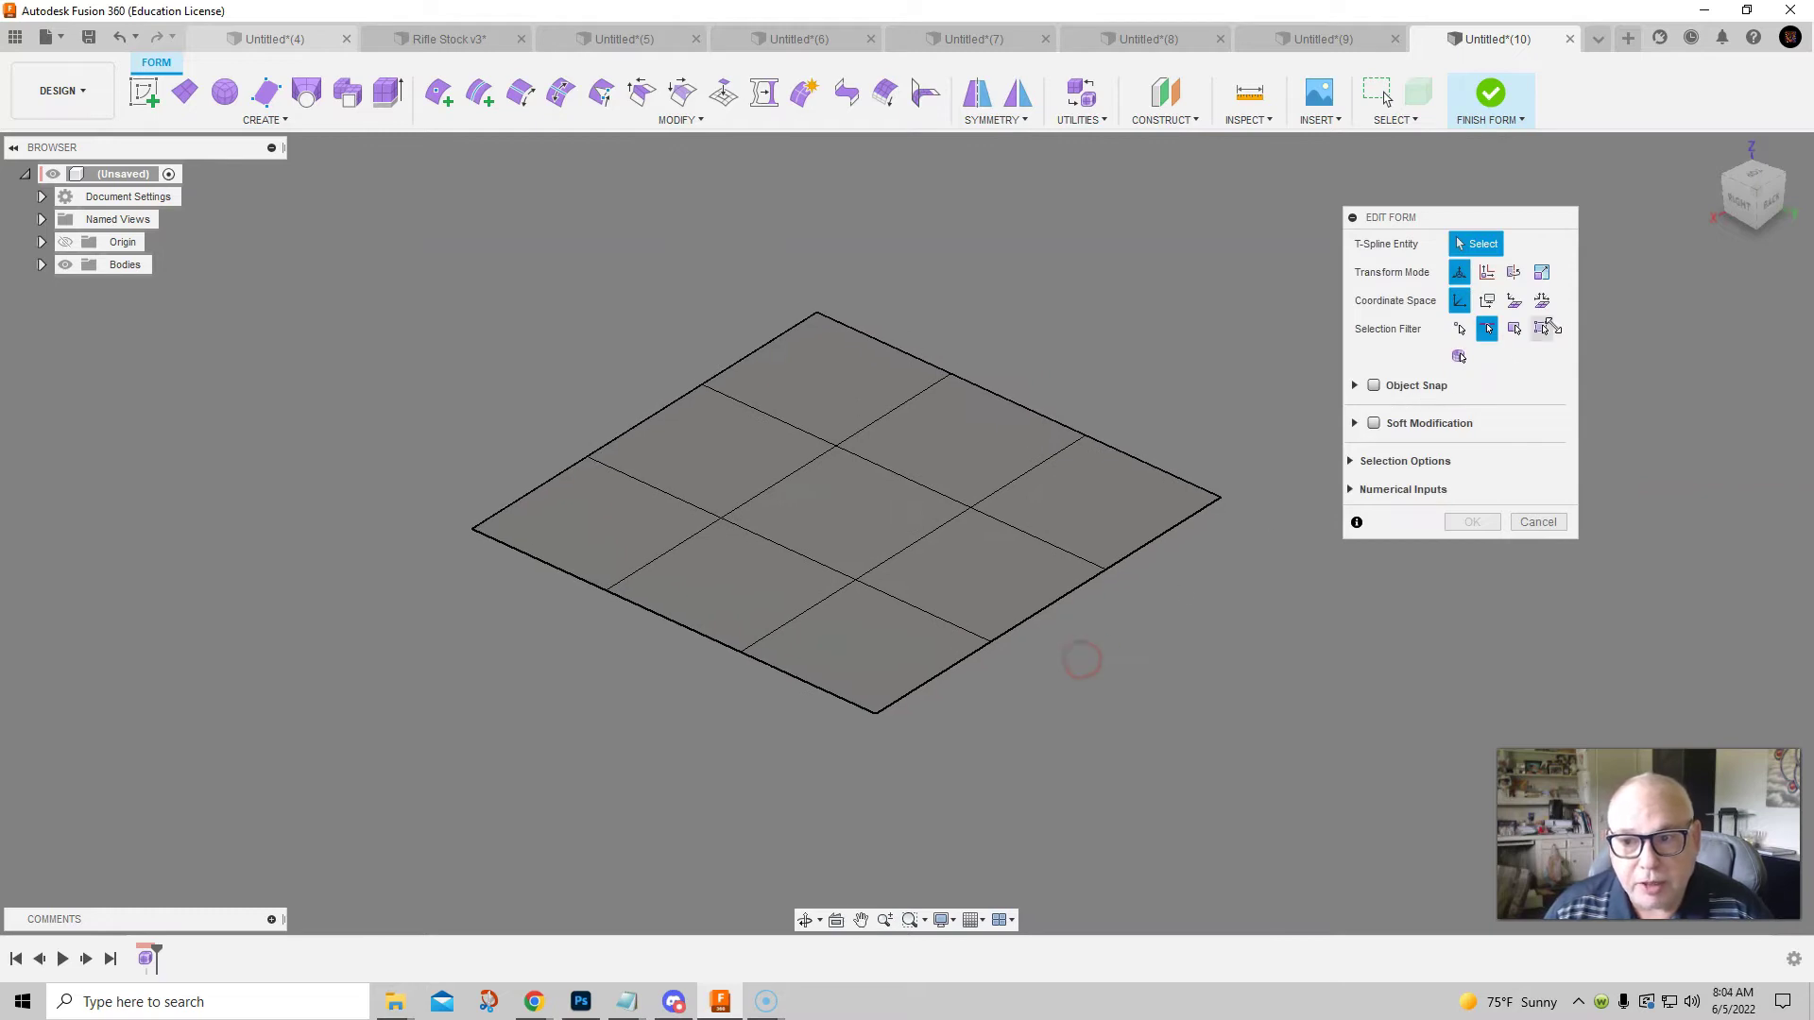
Restrict the selection filter to faces and extrude the plane's centre face upward about 14.9 mm
left_click(1516, 330)
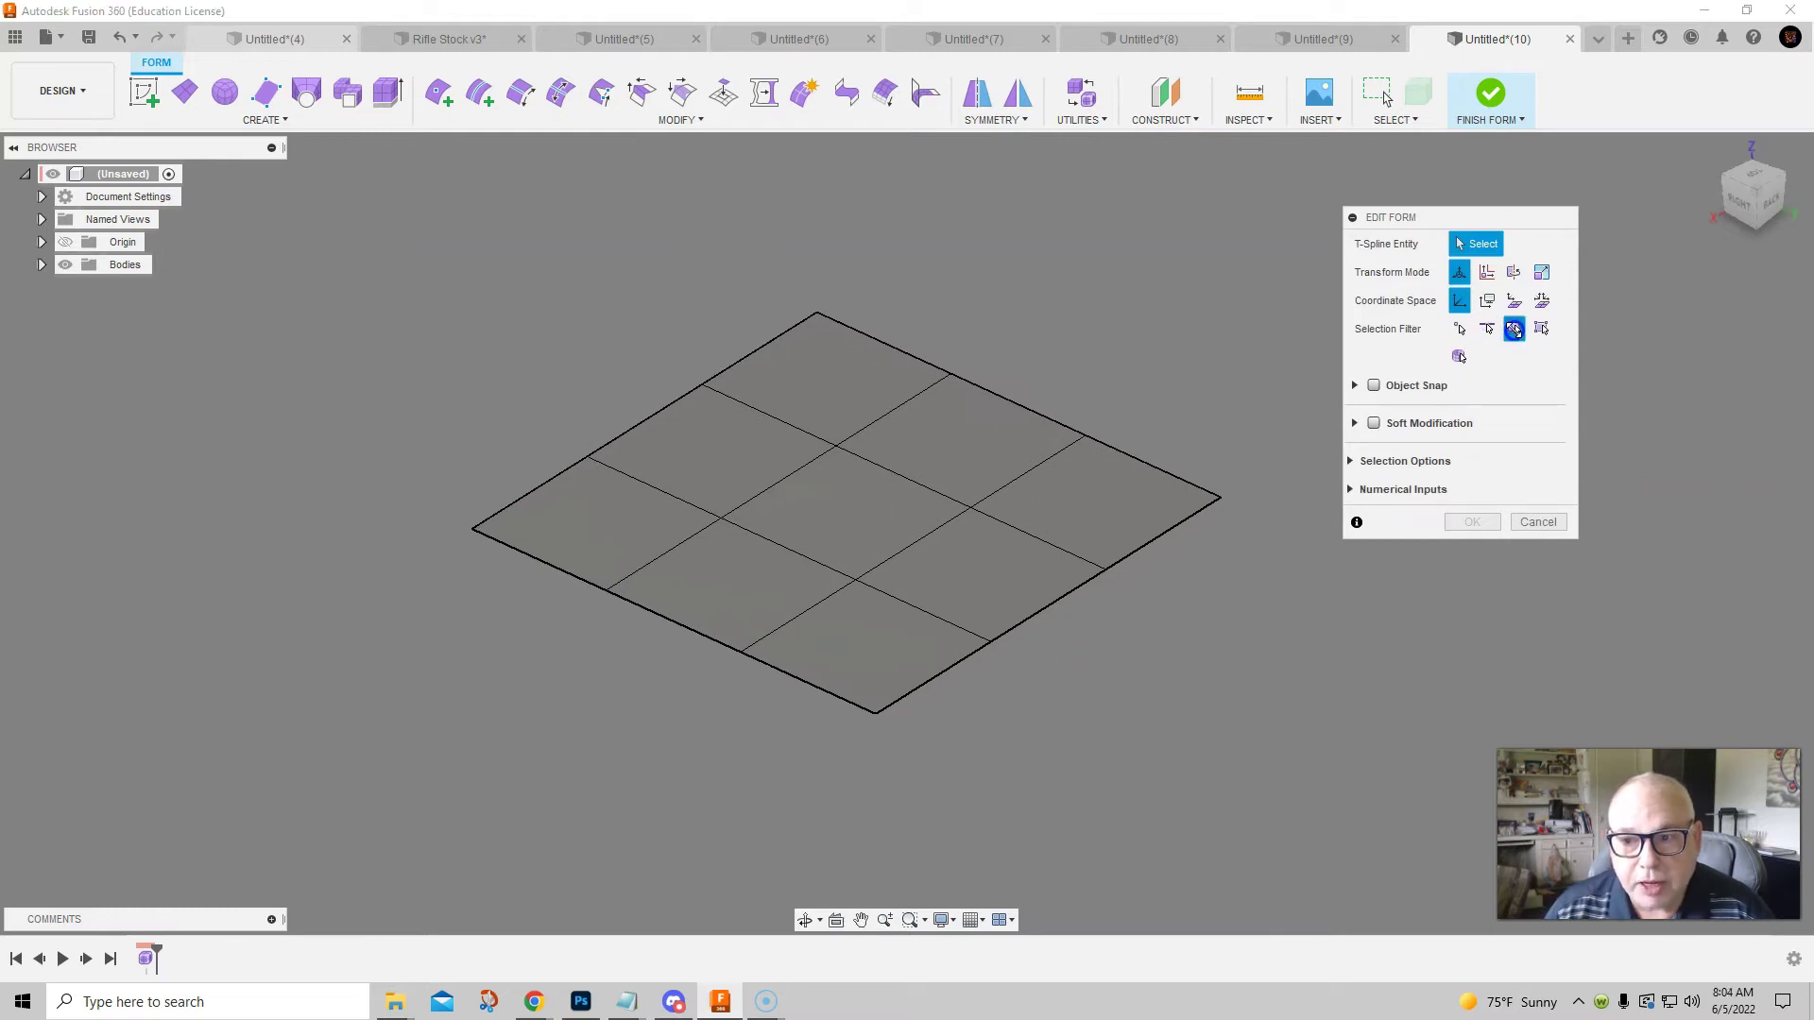
left_click(907, 525)
mouse_move(1126, 828)
middle_mouse_down("shift")
mouse_move(1081, 814)
mouse_move(1125, 818)
middle_mouse_up("shift")
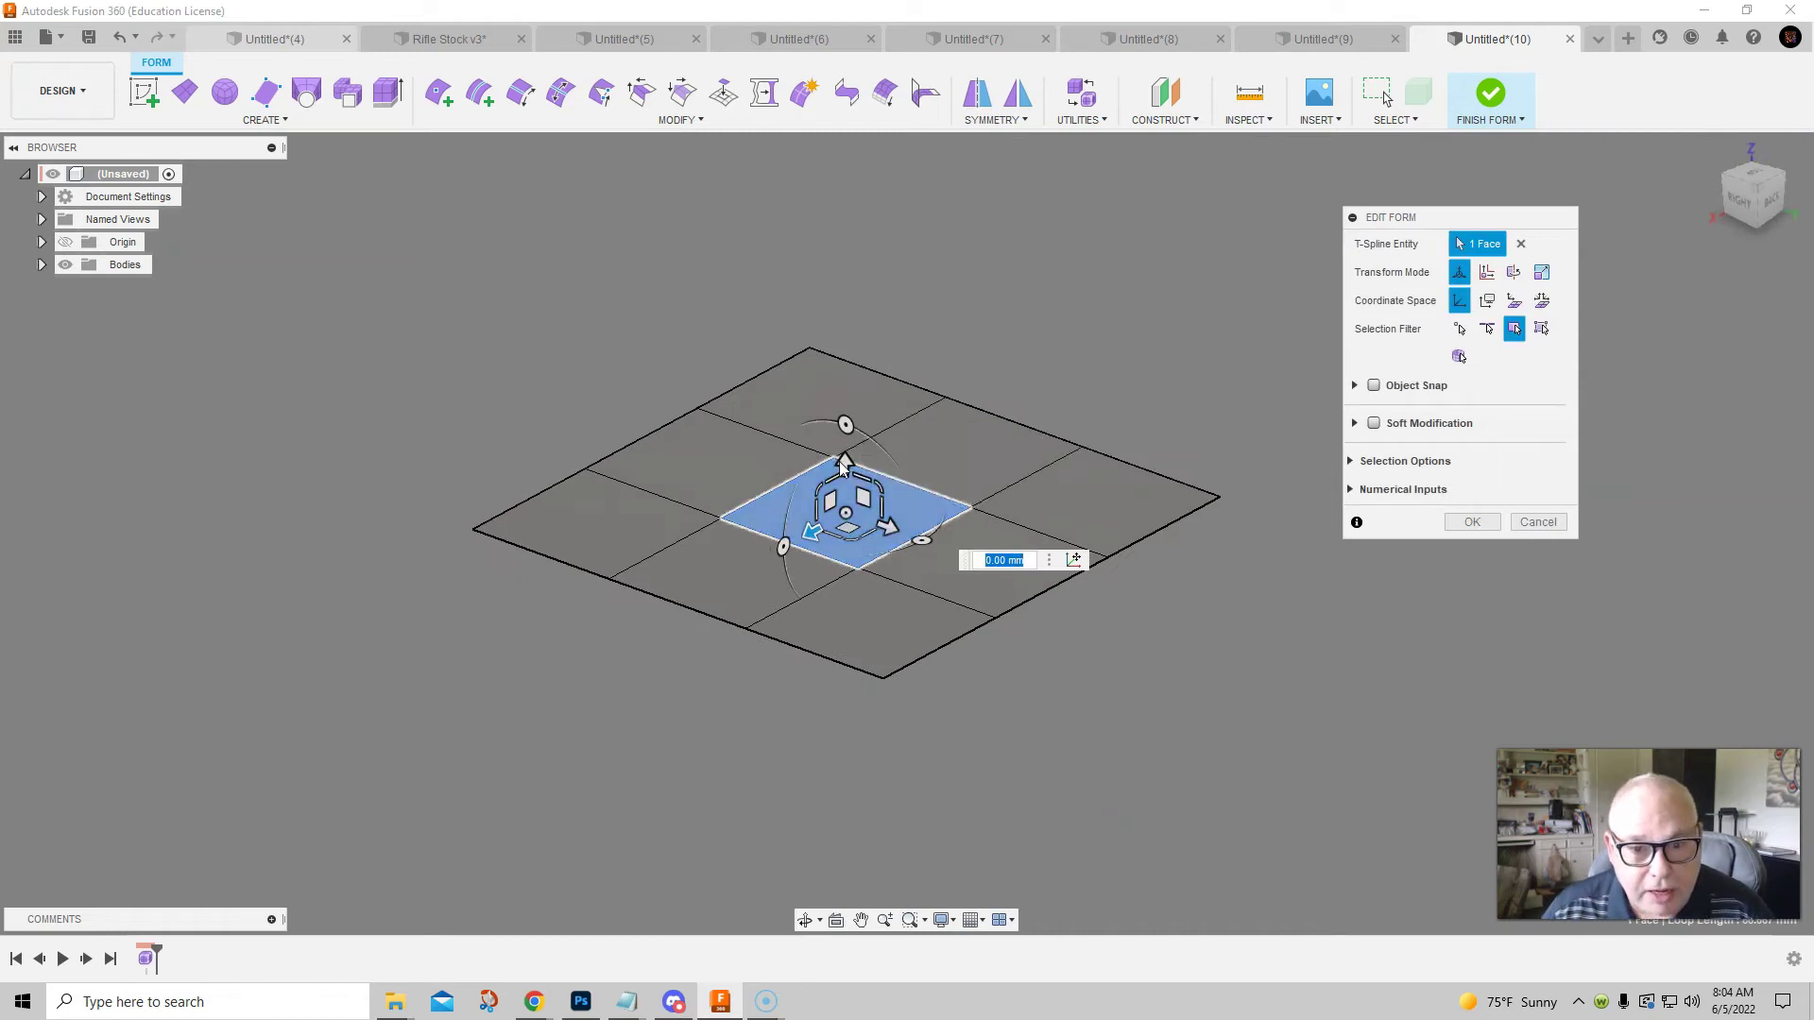
left_click_drag(844, 464, 844, 324)
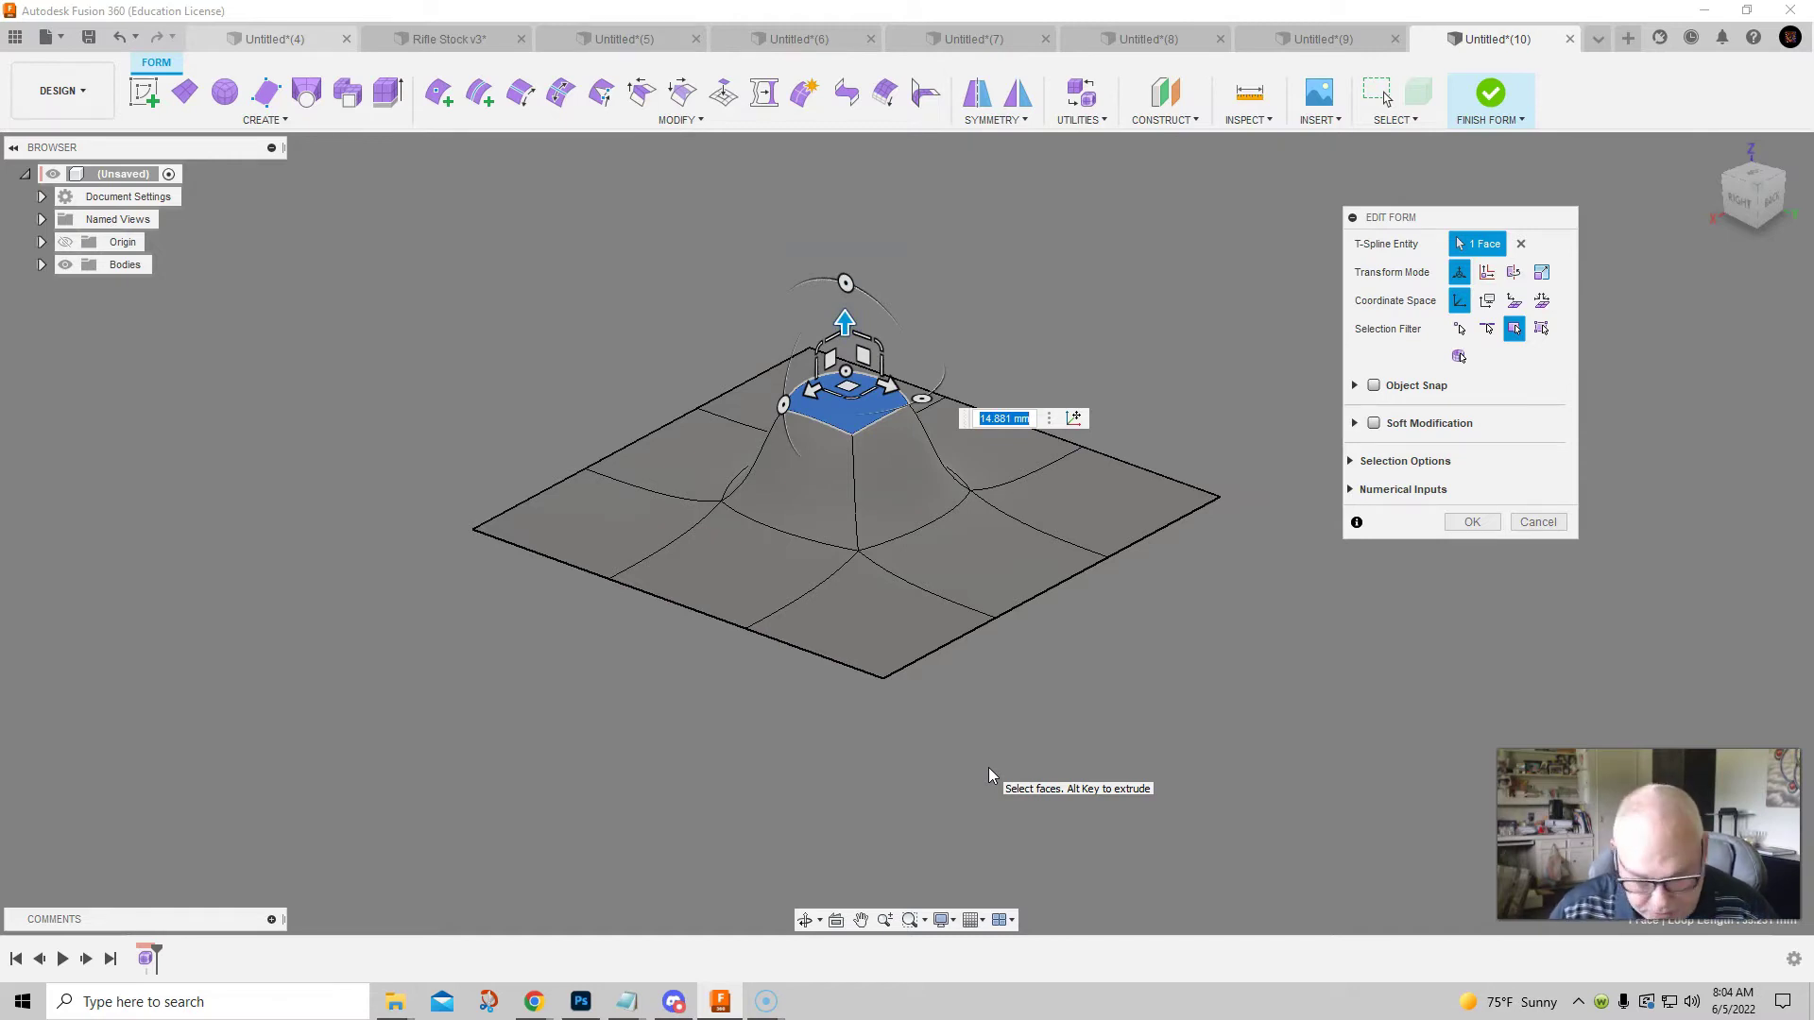
Switch the form with the raised centre block to box display and clear the face selection
key("ctrl+1")
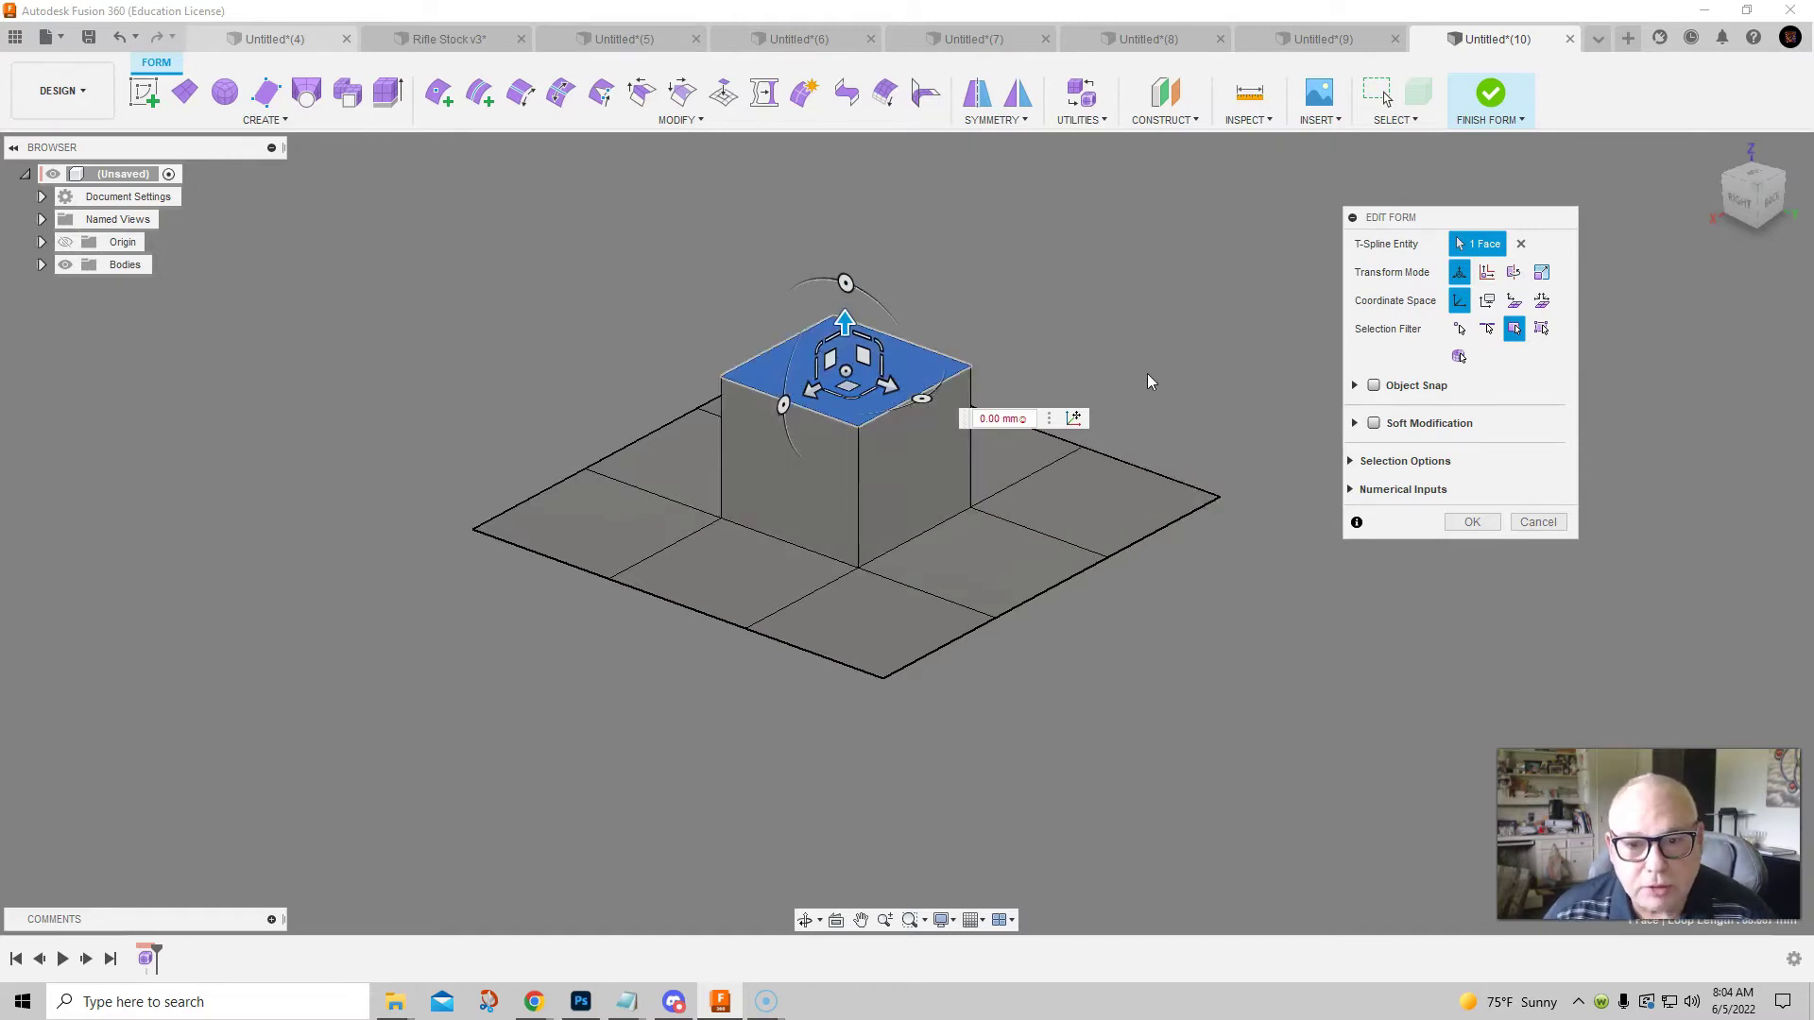
left_click(1148, 376)
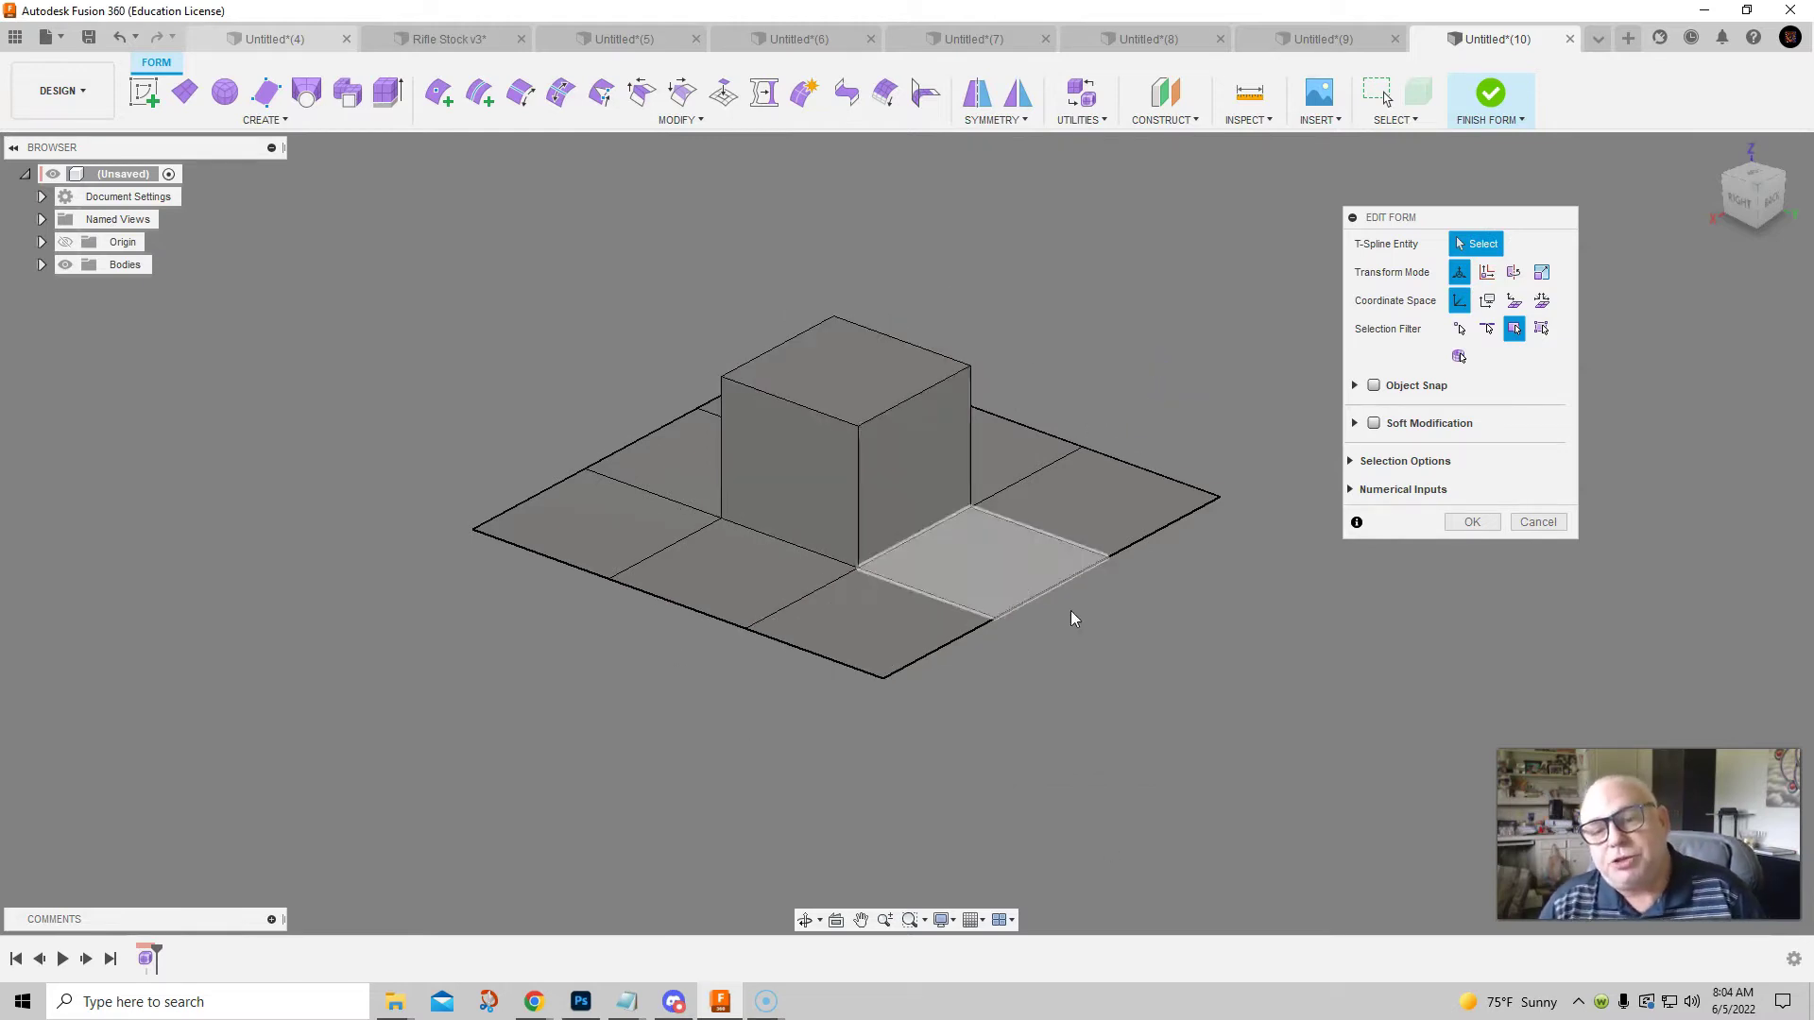
middle_click_drag(1063, 652, 1040, 660, "shift")
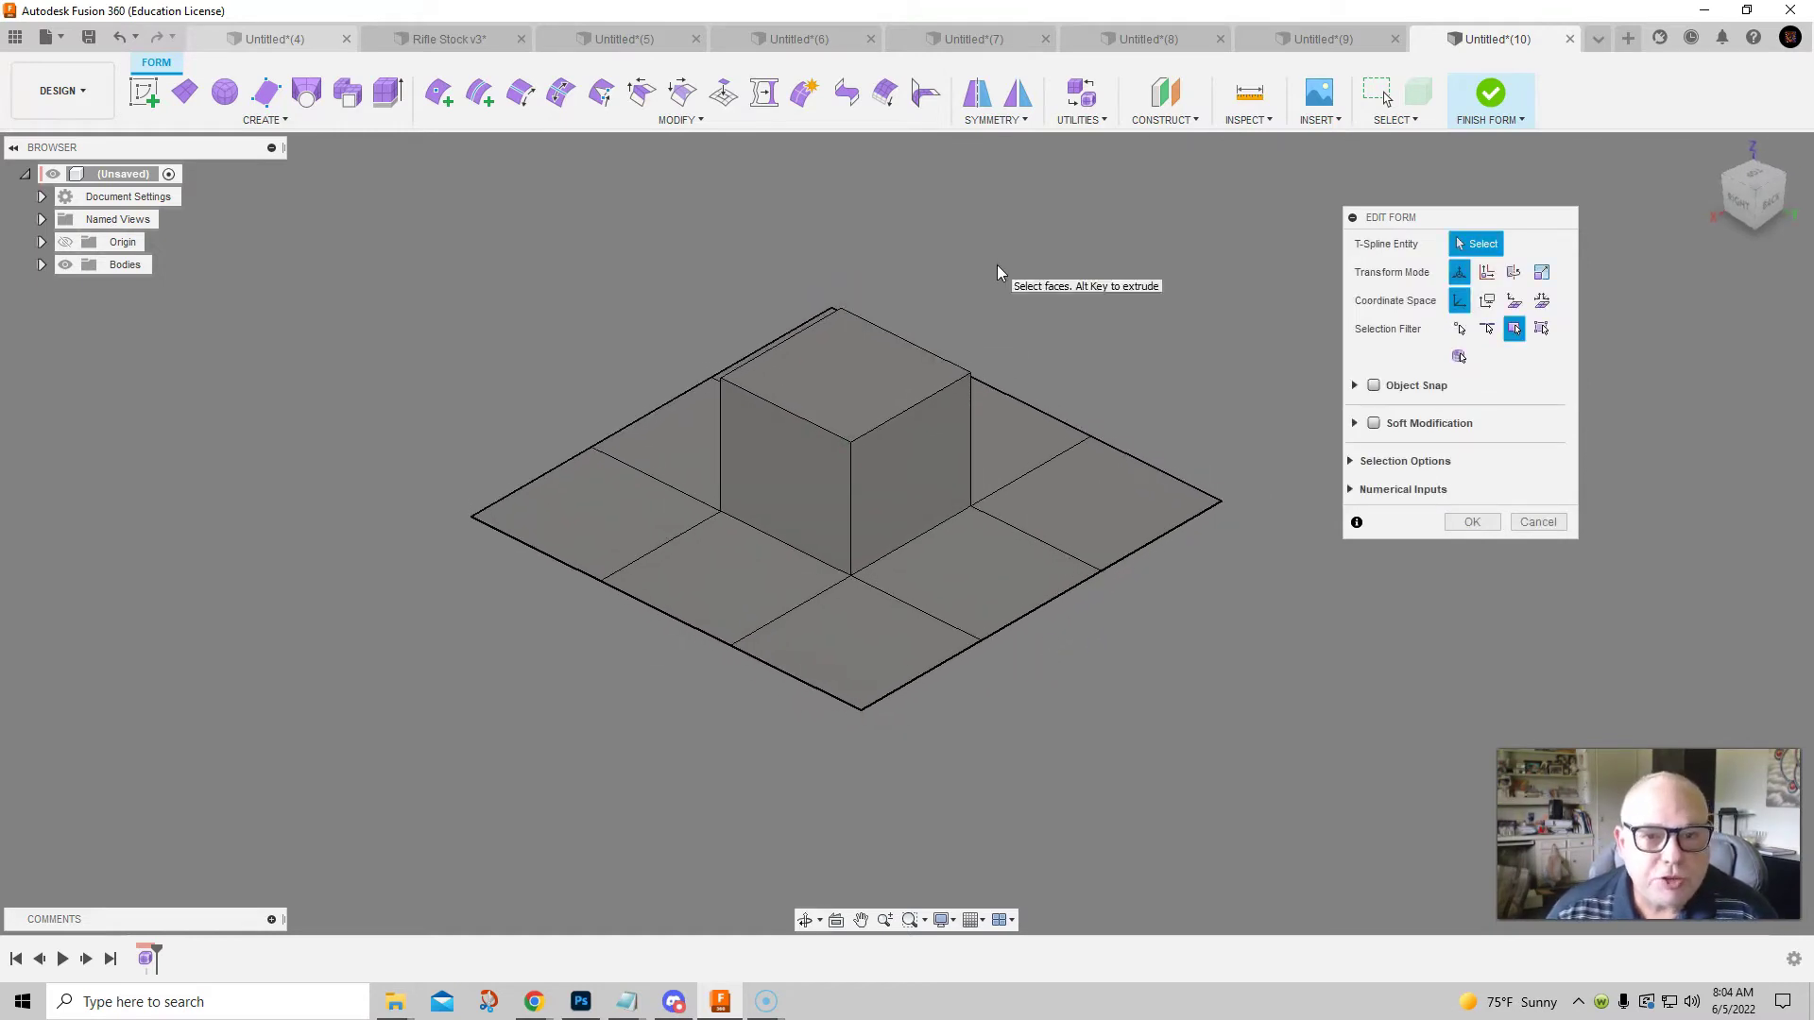
Insert a single simple edge from the plane's whole front-right boundary at location 0.911, just outside the raised block
left_click(480, 98)
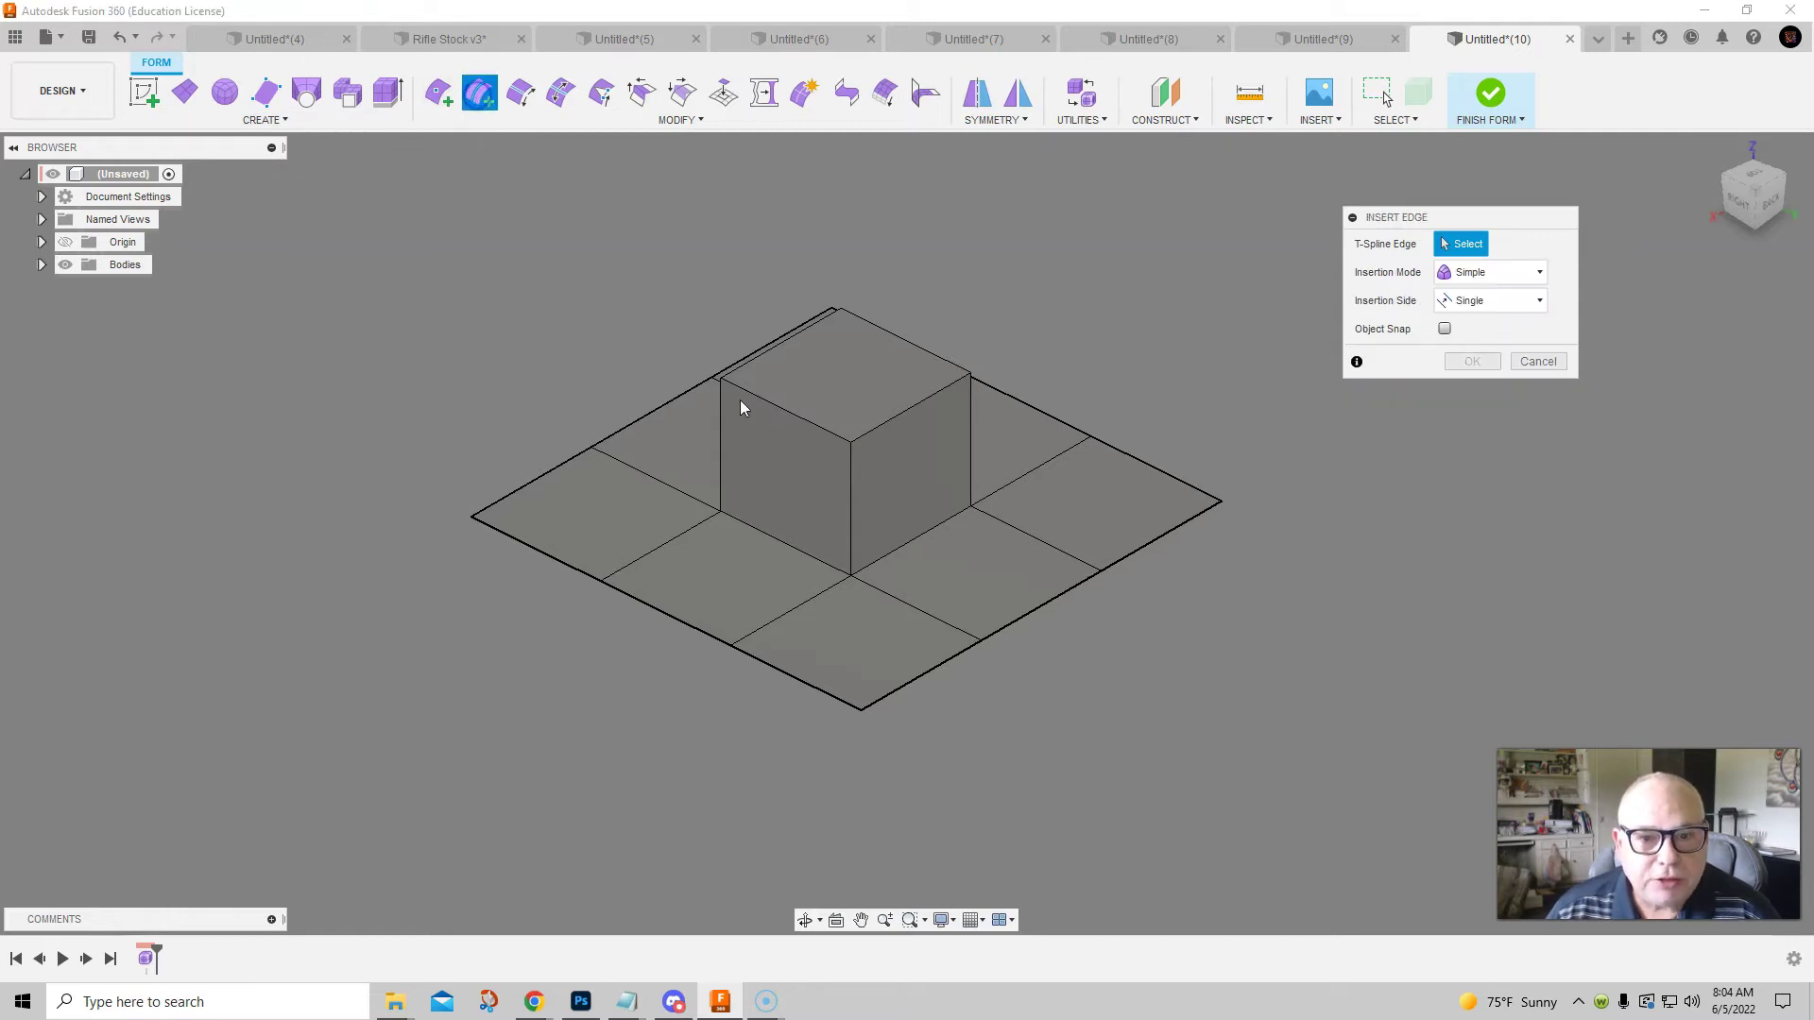
double_click(1033, 619)
left_click_drag(1037, 601, 985, 573)
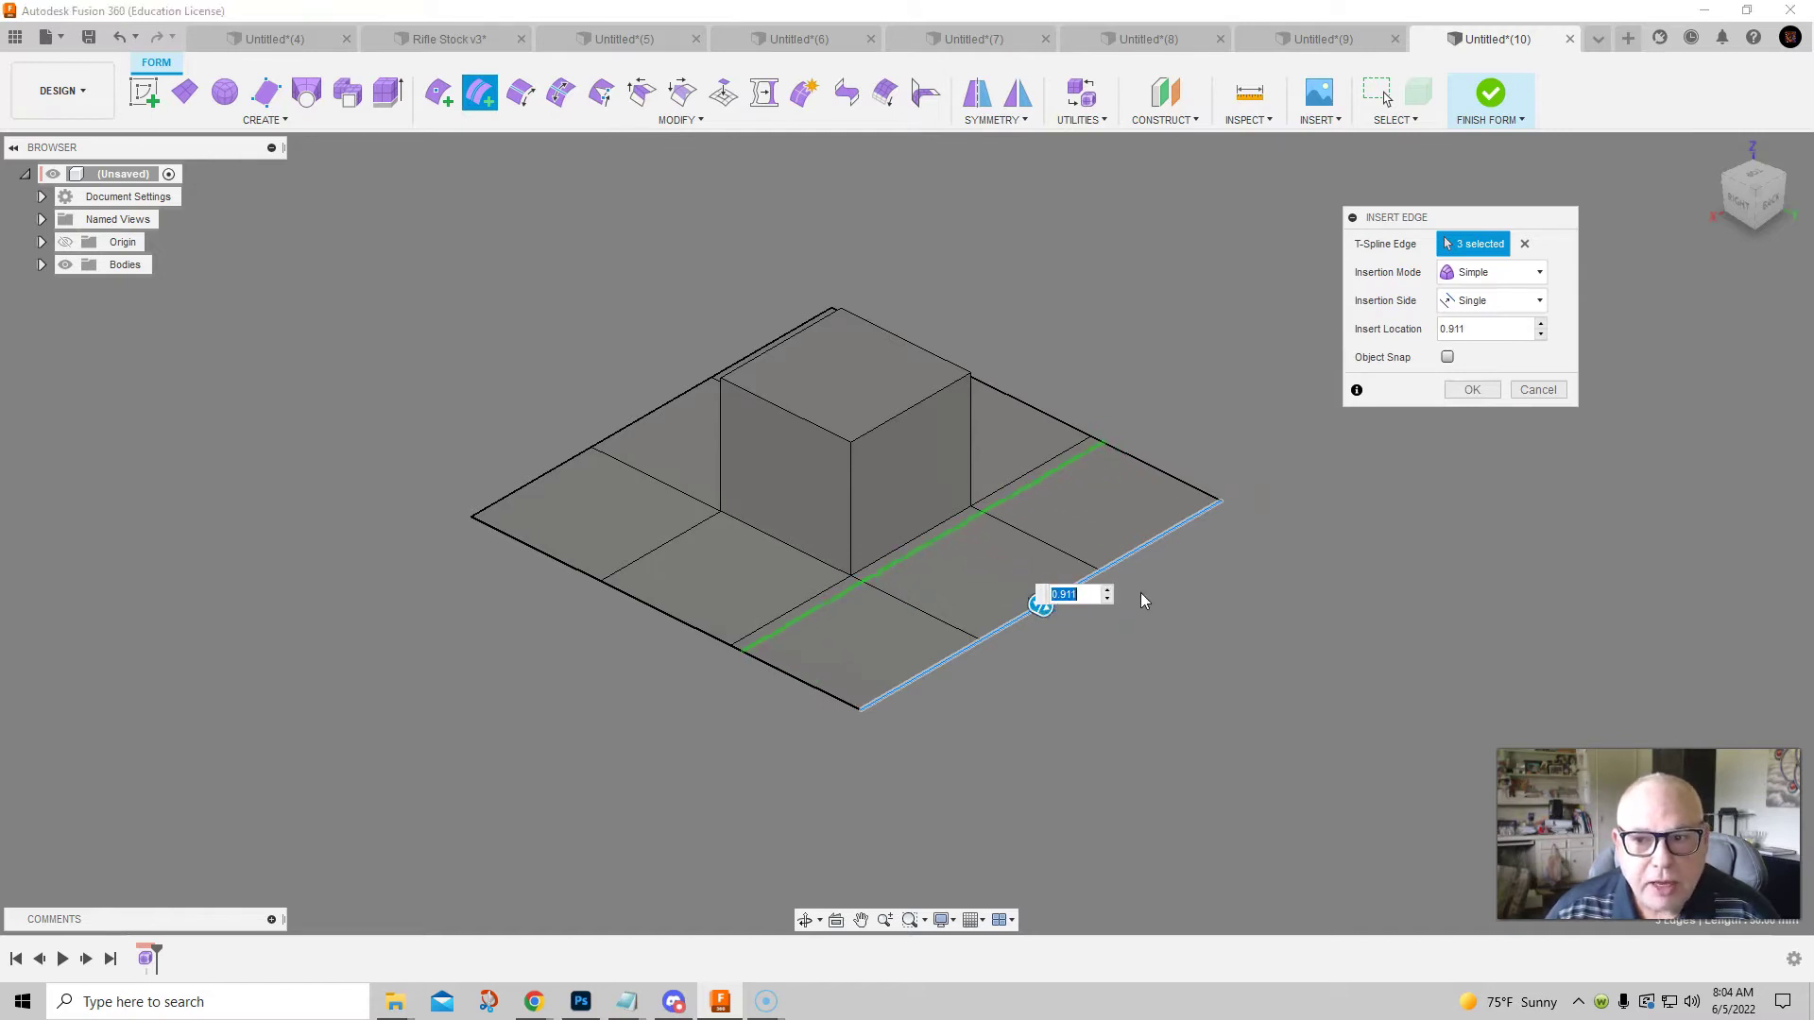
right_click(1183, 578)
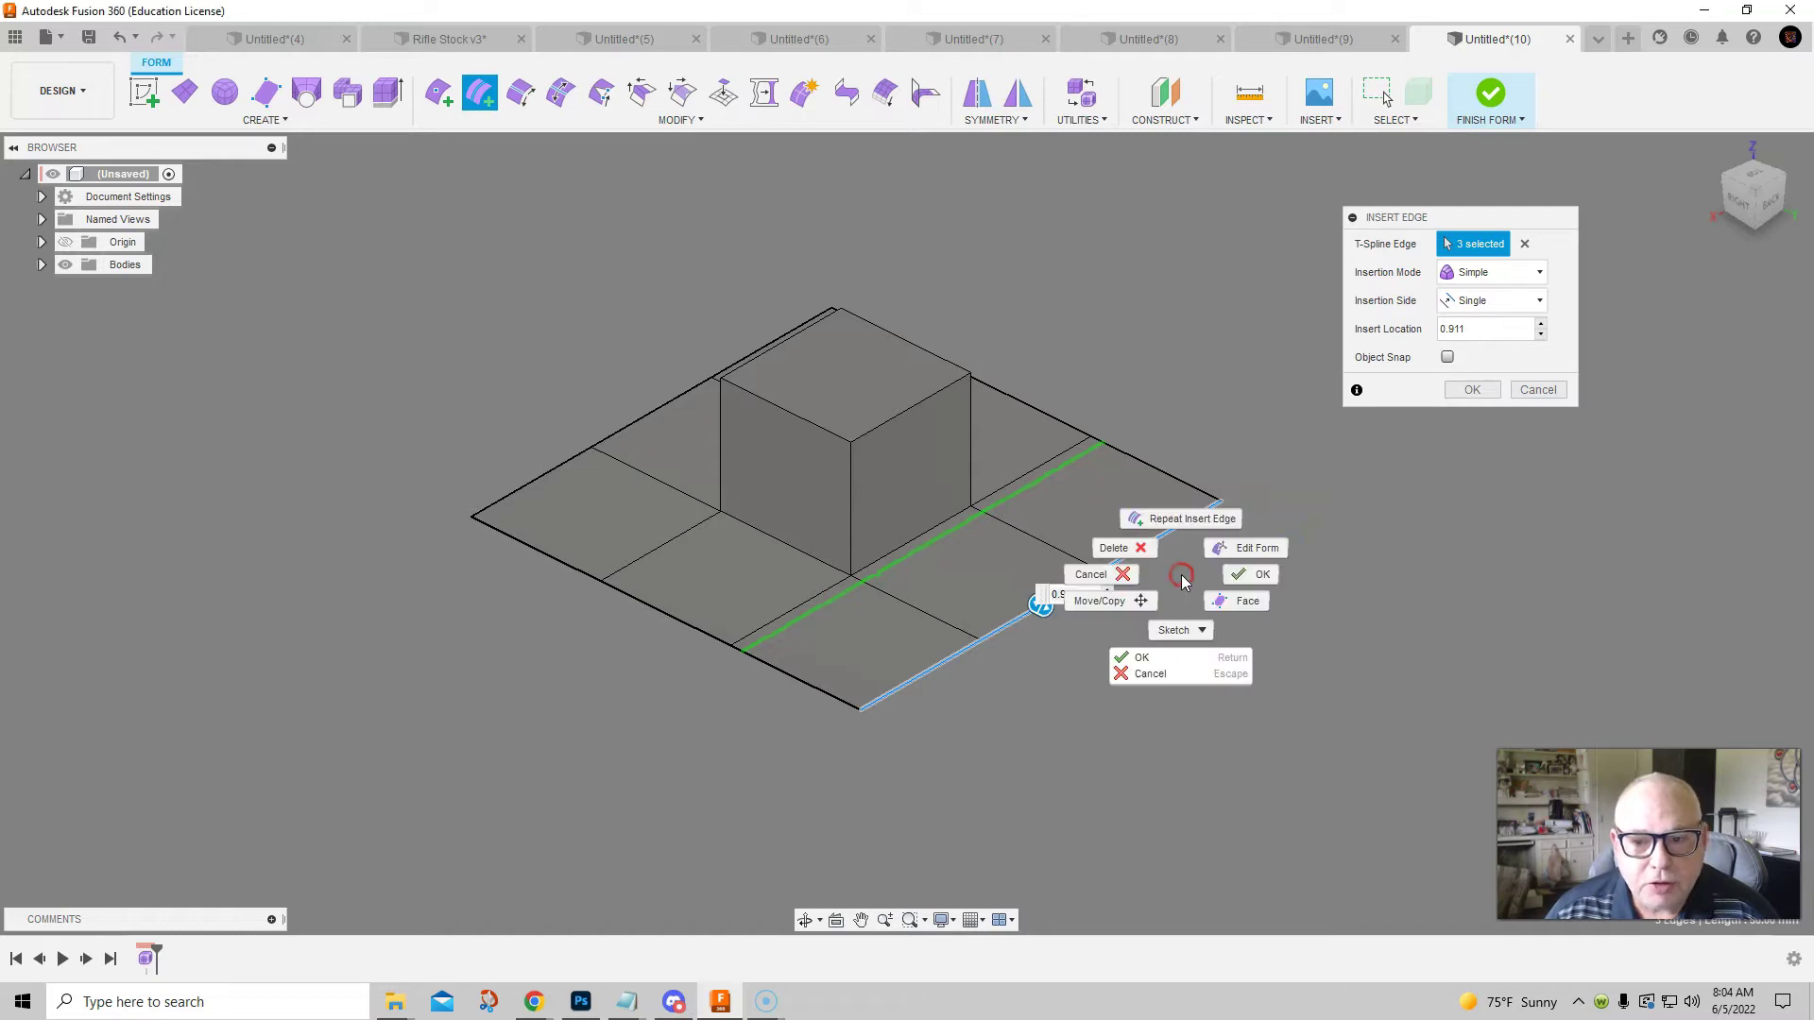
left_click(1239, 581)
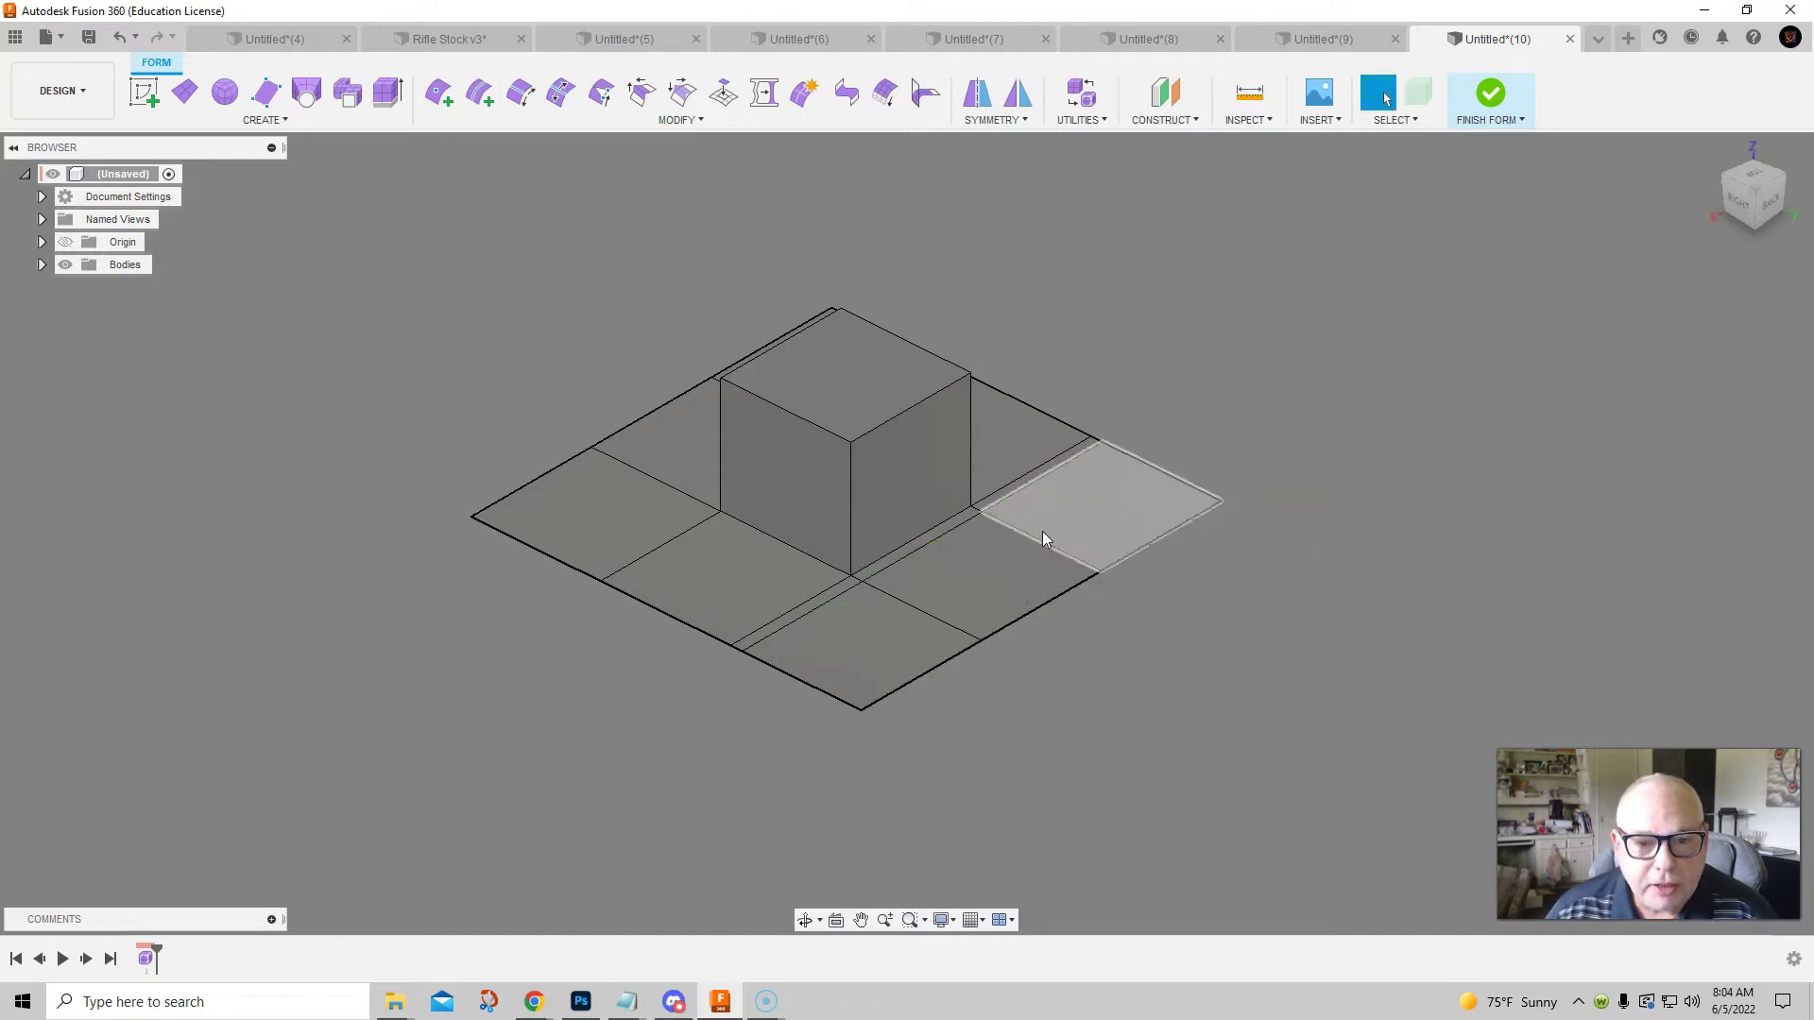
left_click(846, 378)
left_click(1269, 554)
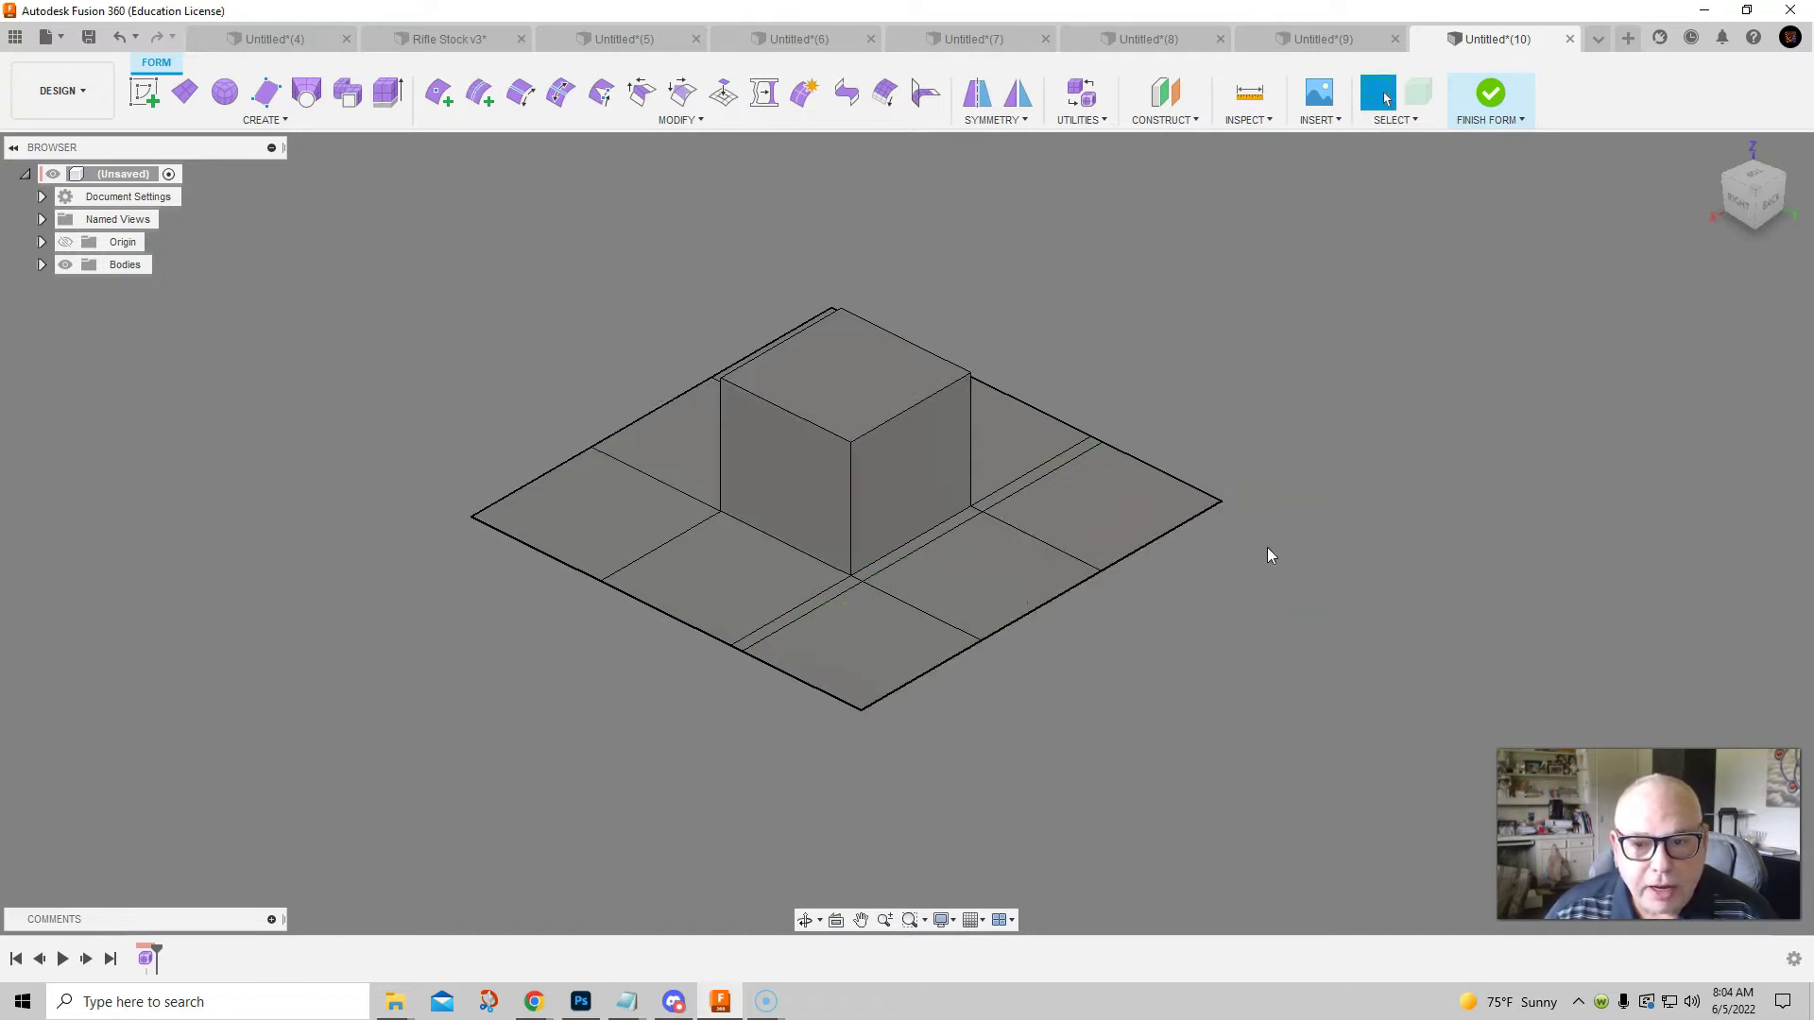
Repeat Insert Edge from the plane's whole back-left boundary, placing the new edge just outside the raised block
right_click(1255, 609)
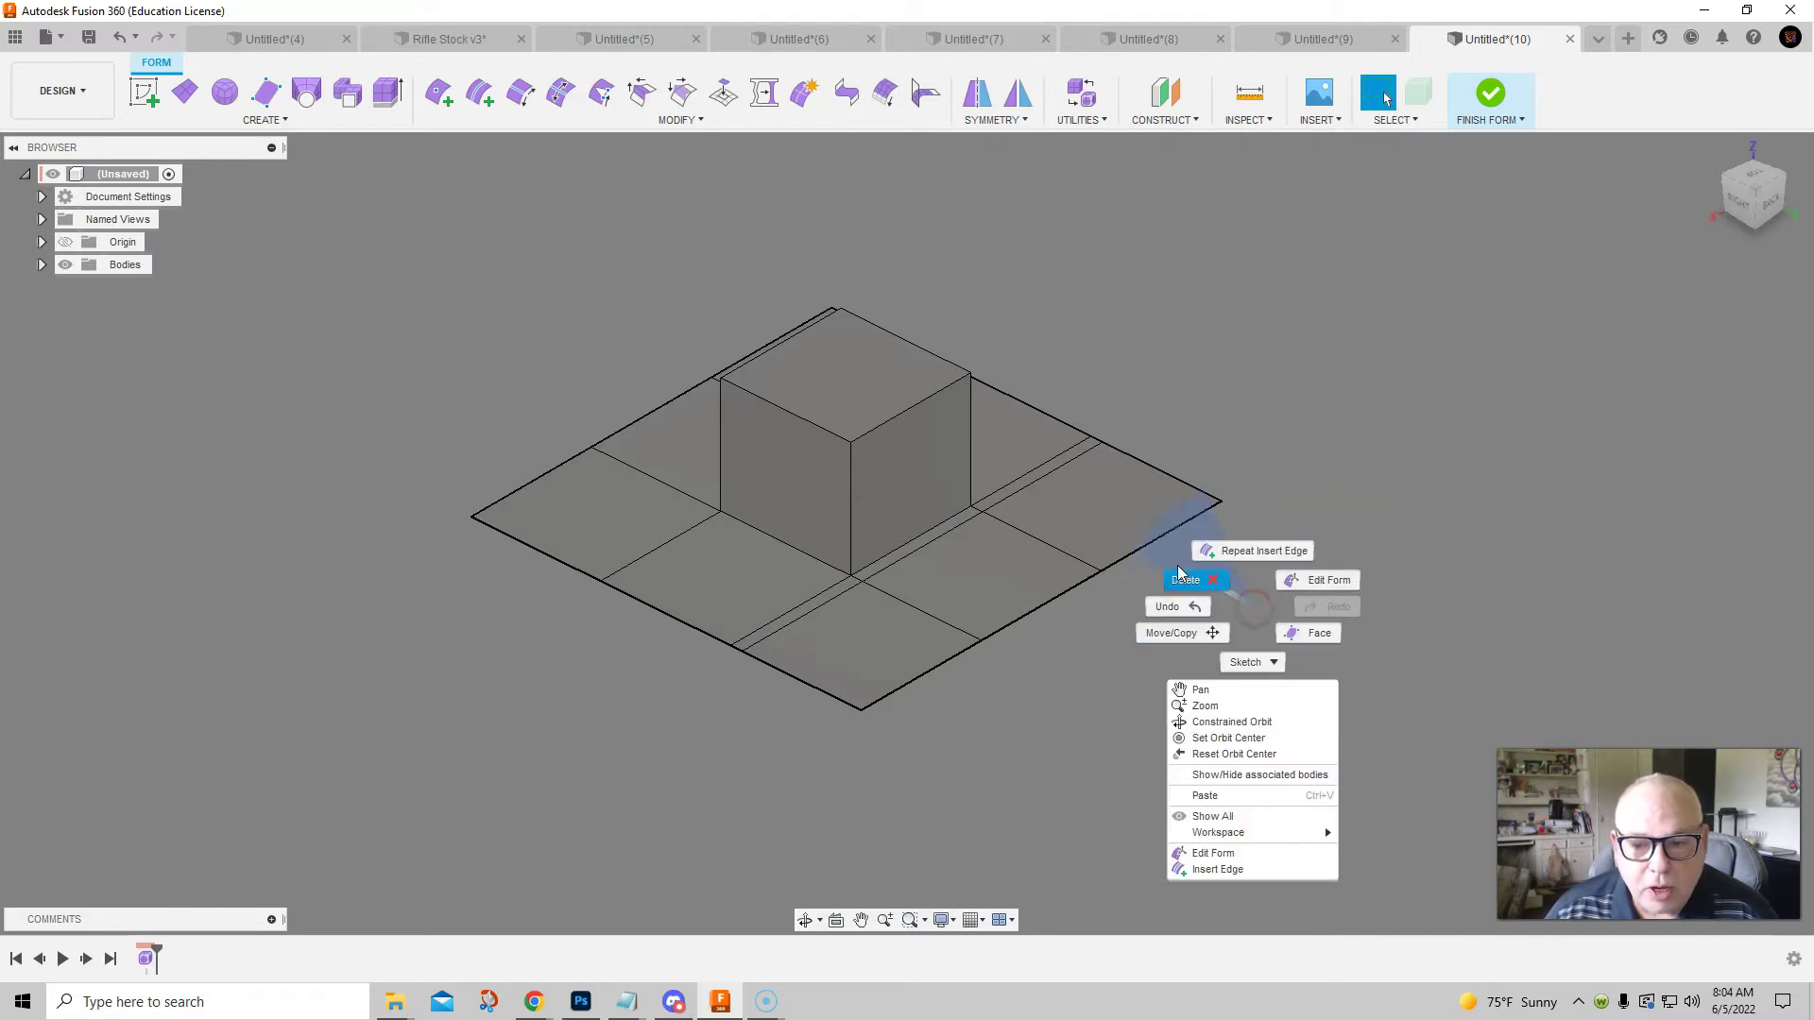
left_click(1257, 556)
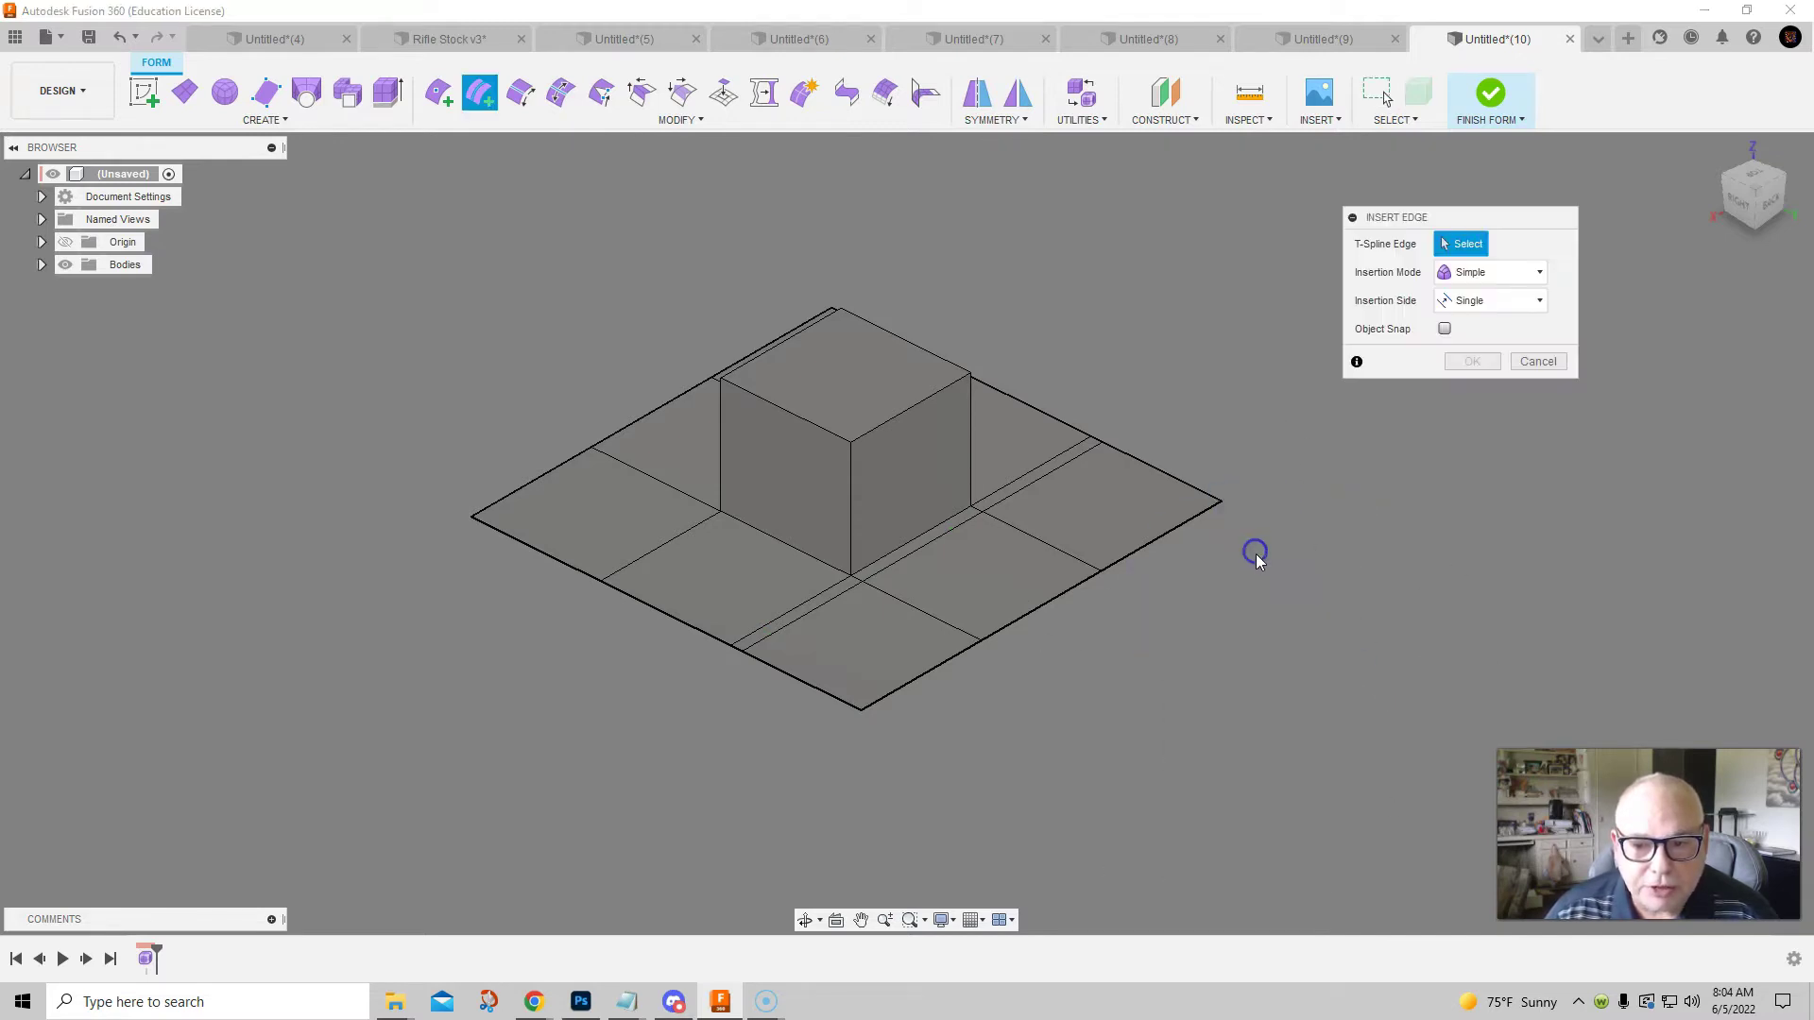
double_click(629, 425)
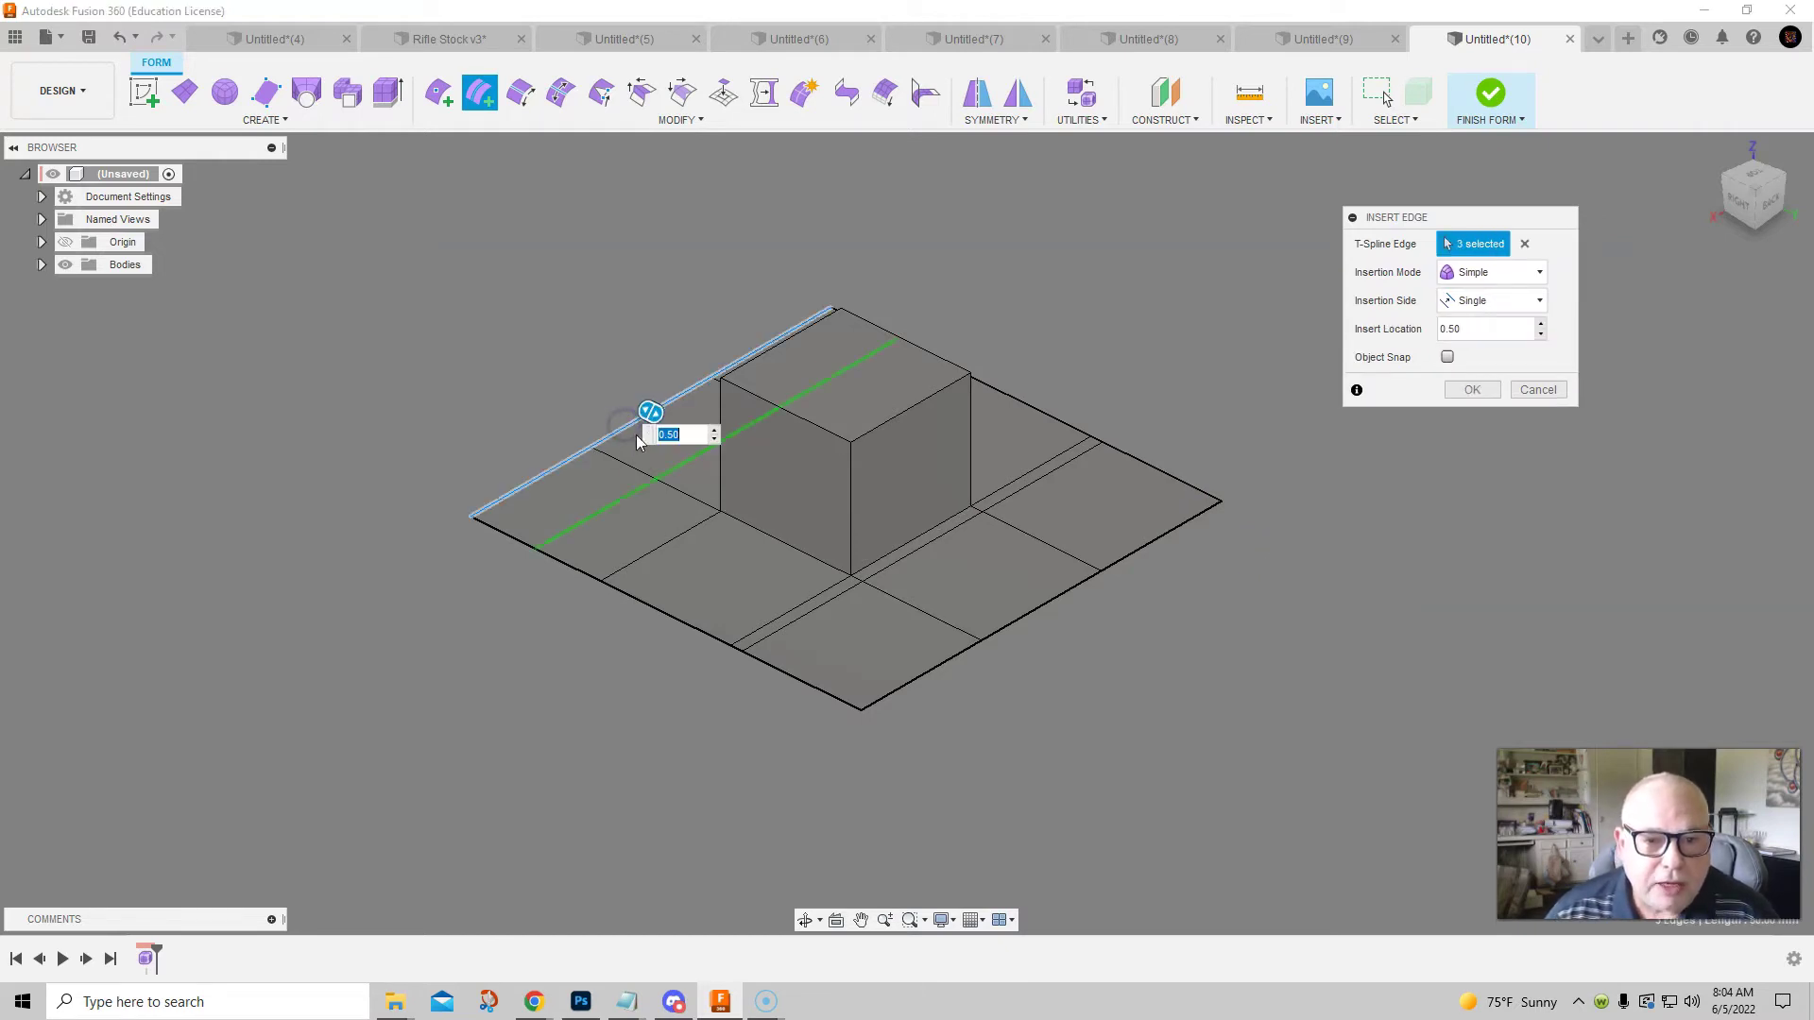
left_click_drag(651, 412, 702, 450)
left_click(1470, 389)
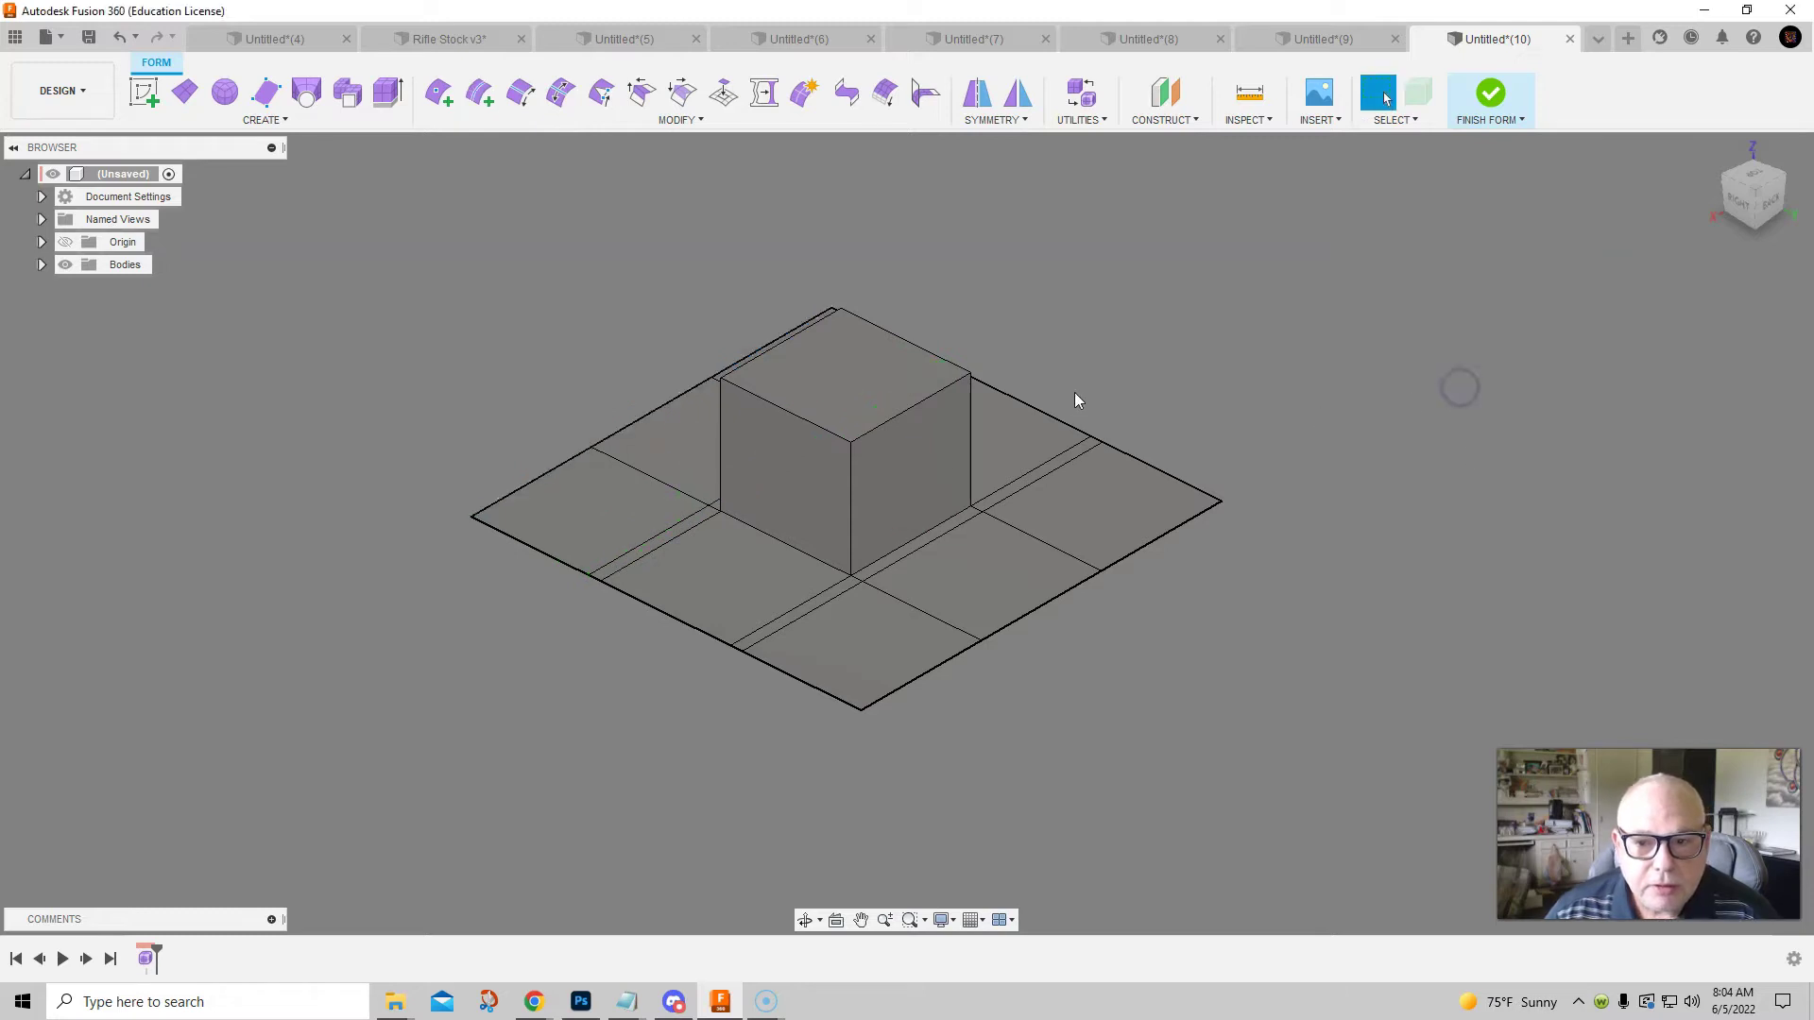
Insert another single simple edge from the plane's whole front-left boundary at location 0.897, and leave the command
right_click(1103, 390)
left_click(1096, 330)
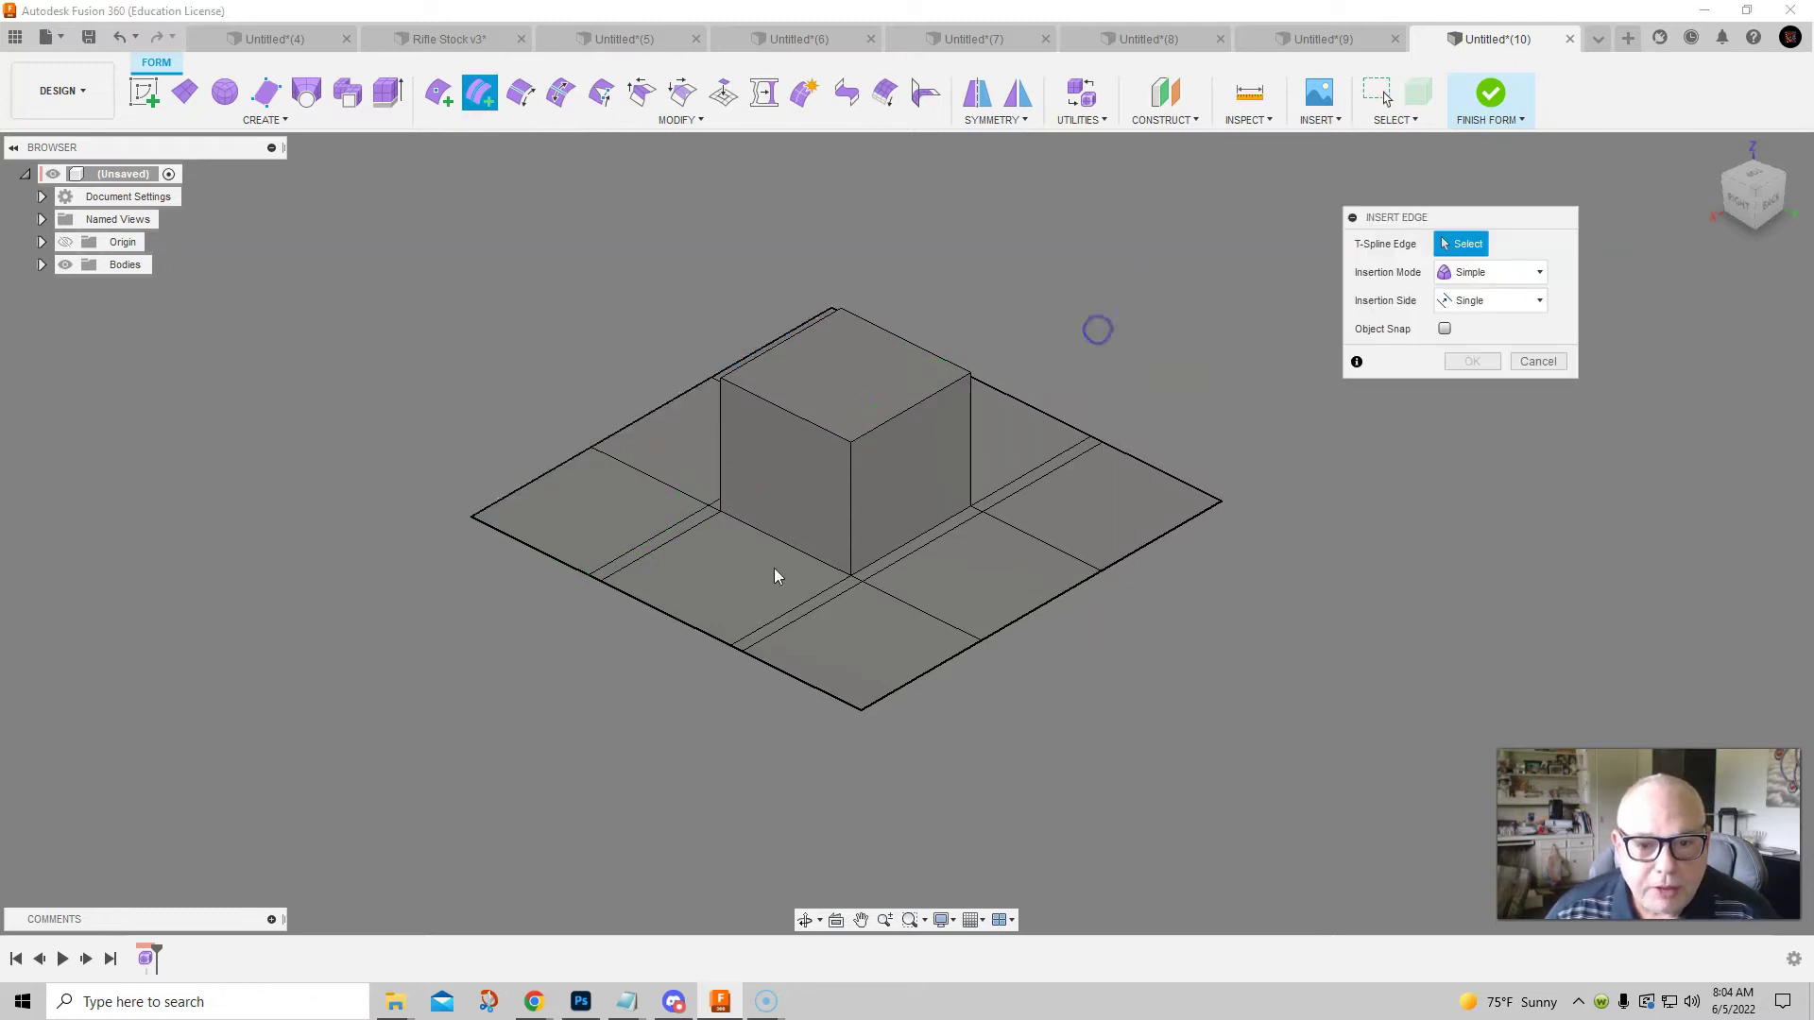
double_click(704, 635)
left_click_drag(704, 631, 715, 583)
left_click(662, 616)
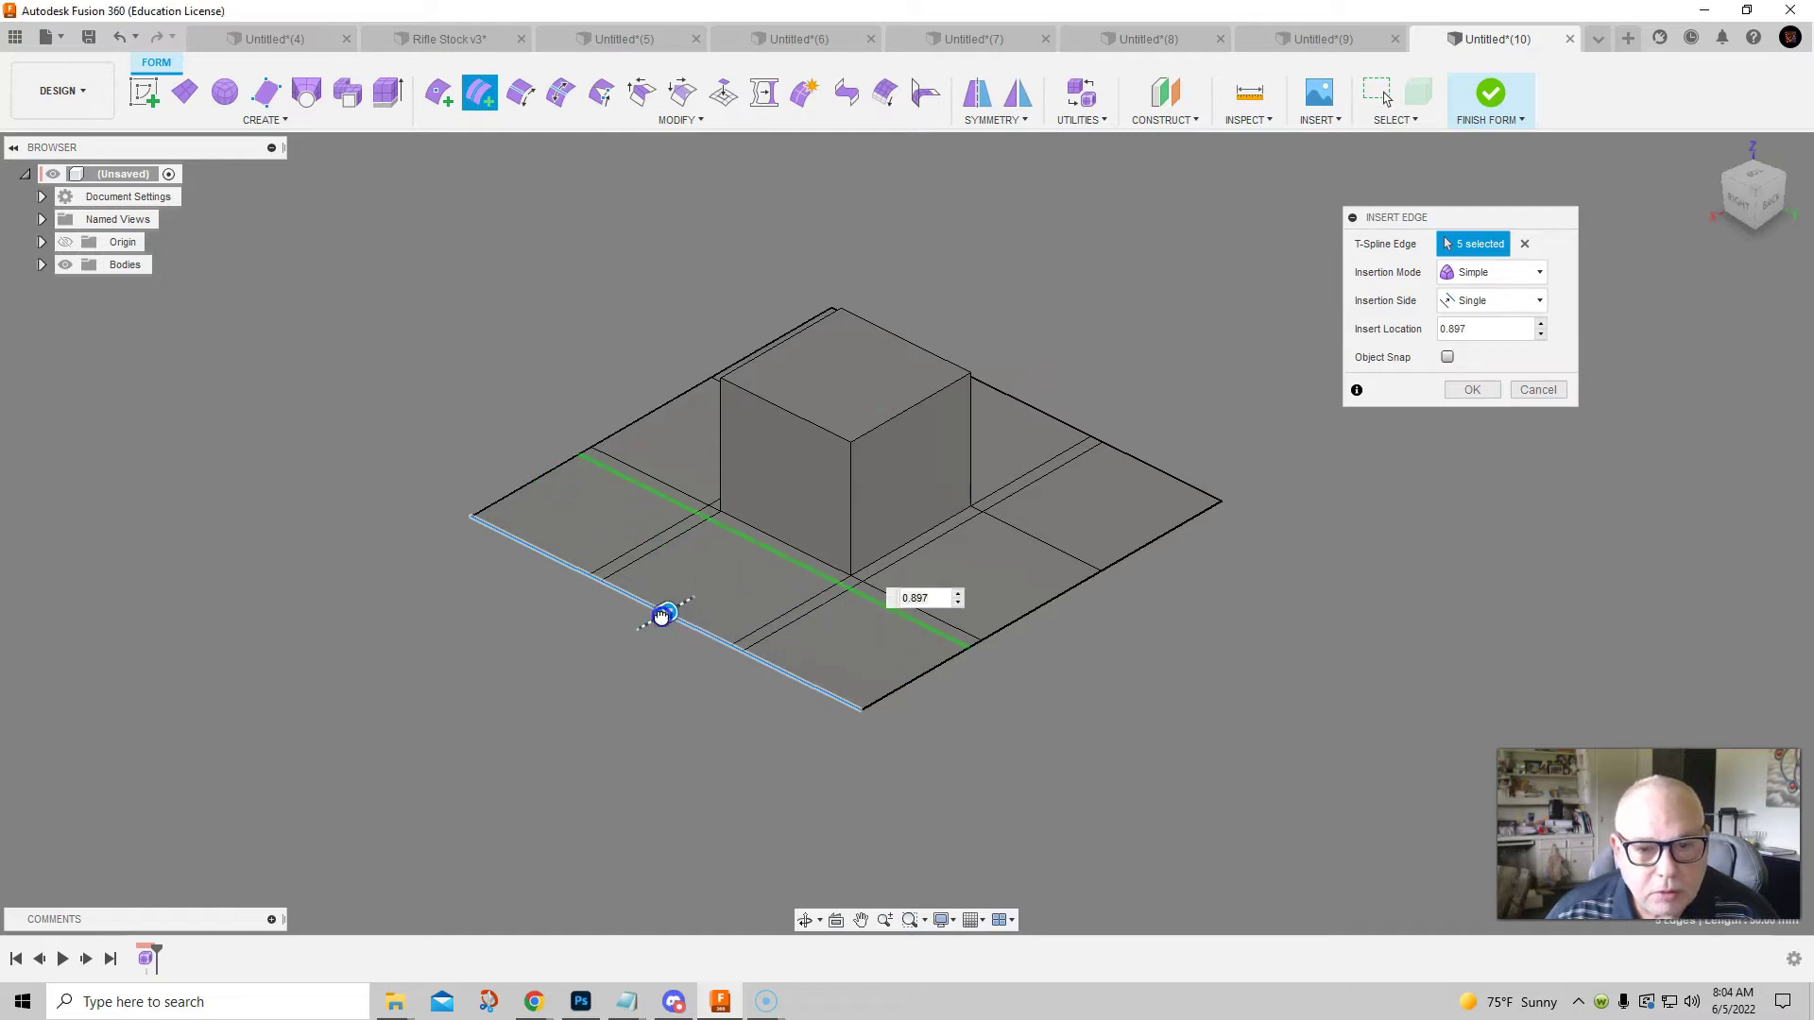
right_click(1235, 510)
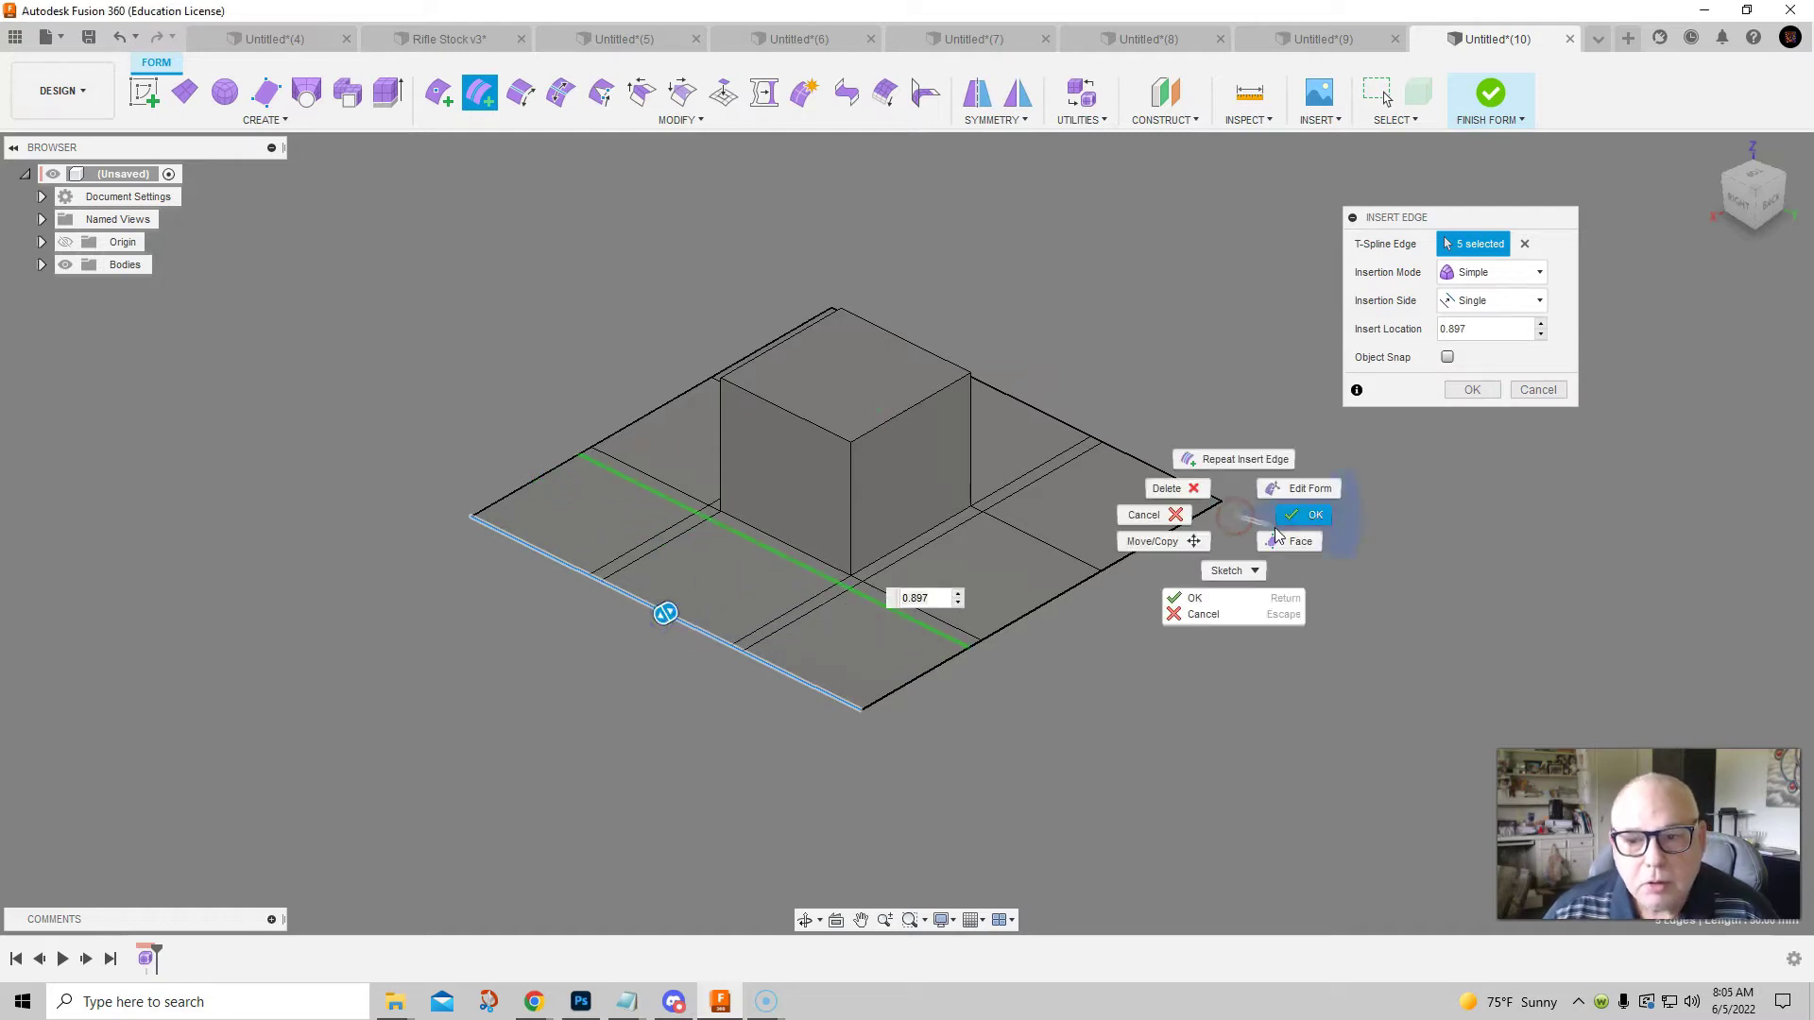
left_click(1283, 516)
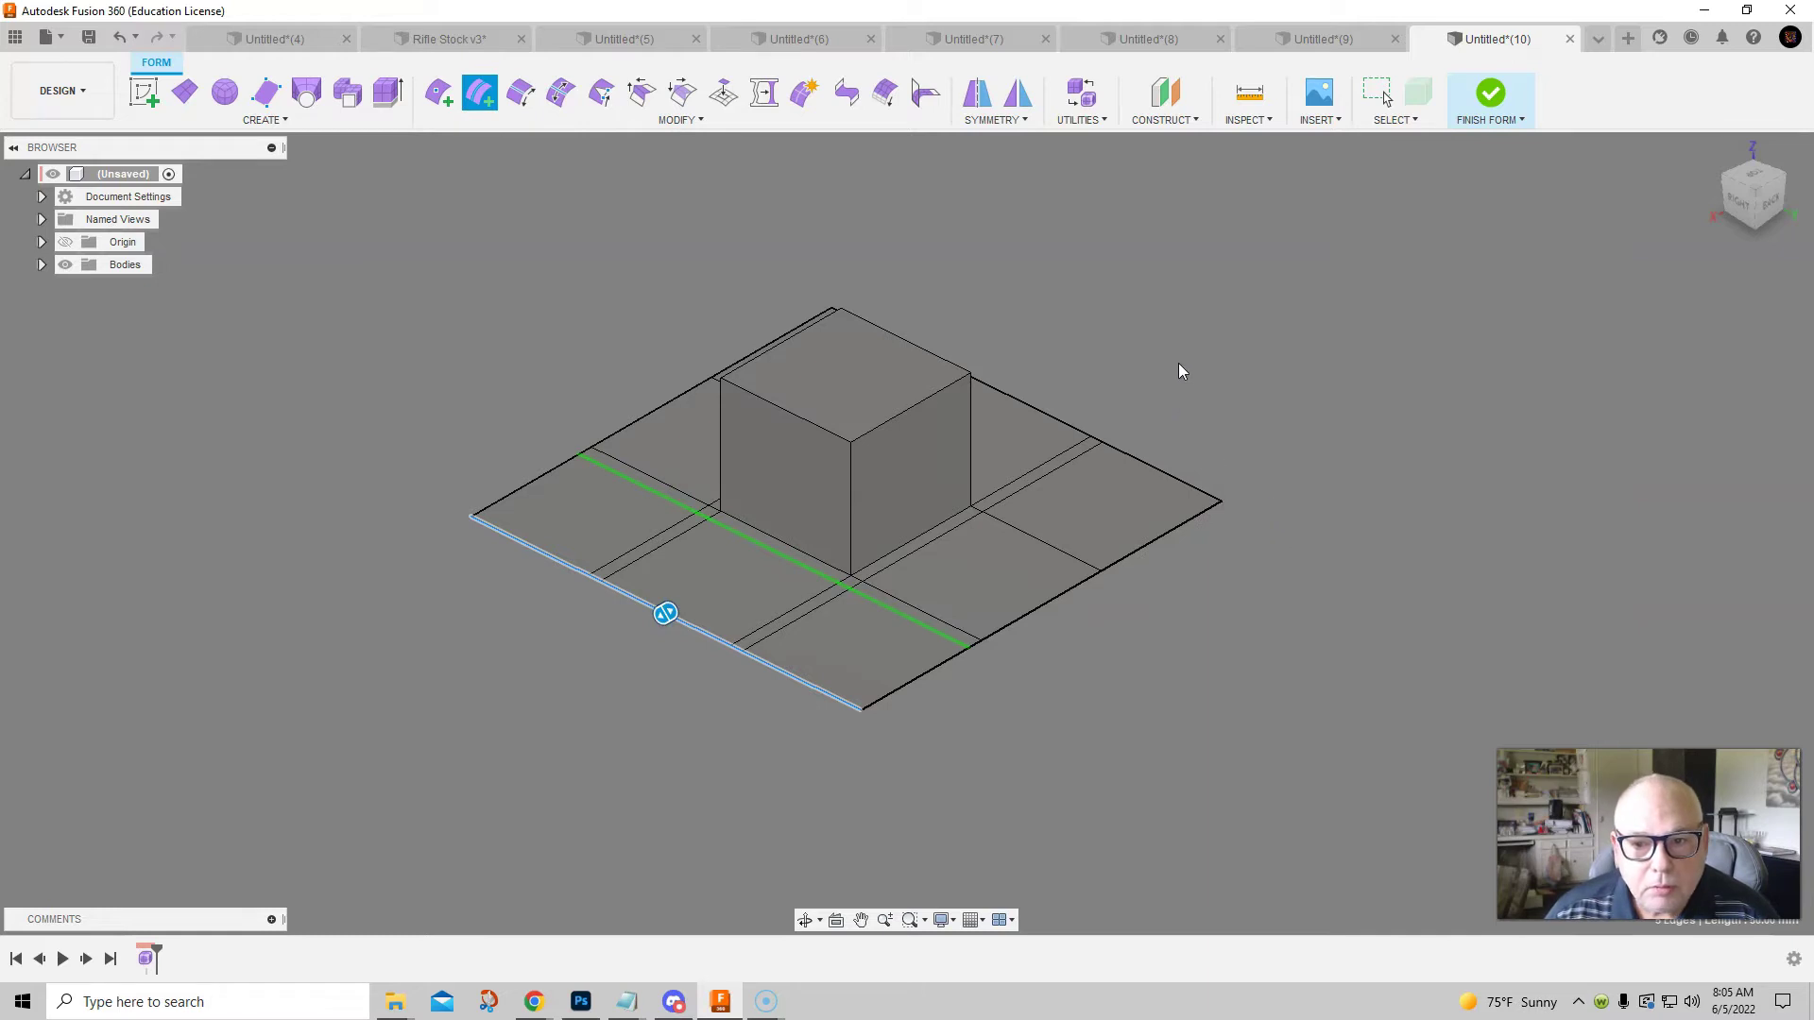
right_click(1190, 388)
right_click_drag(1288, 519, 1173, 637)
left_click(1536, 363)
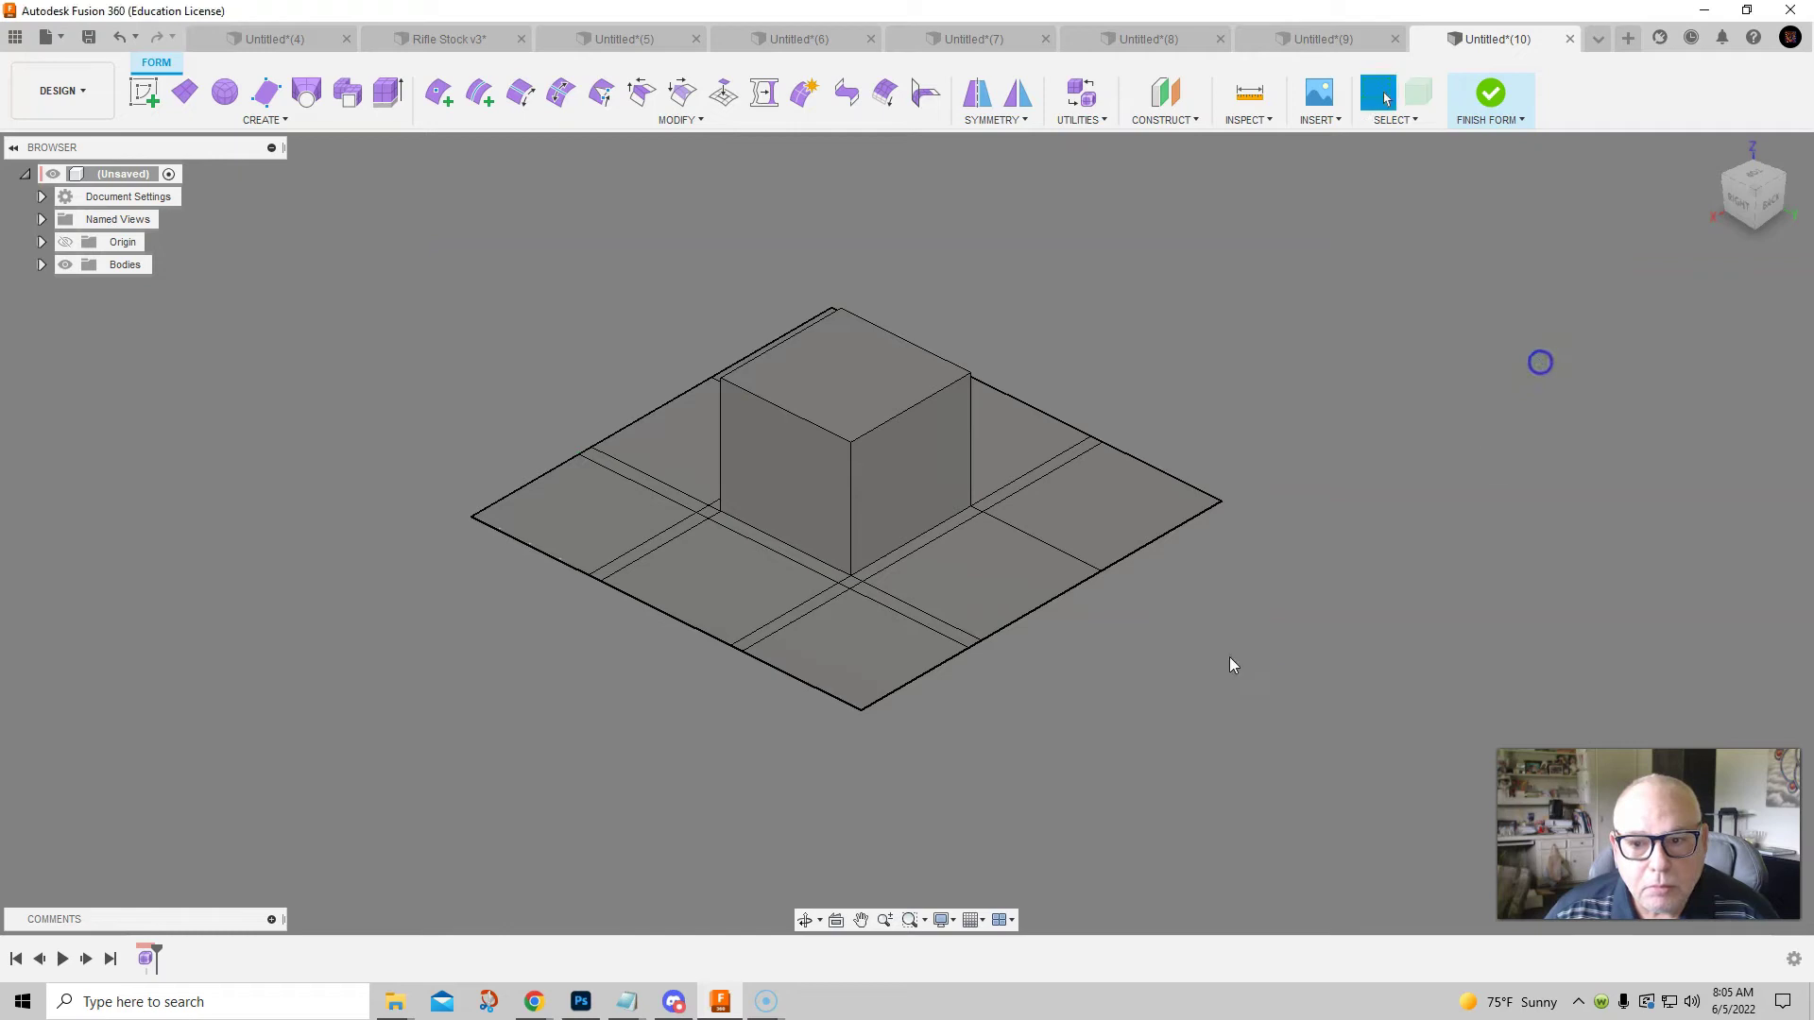
right_click(1180, 668)
left_click(1184, 613)
left_click(1537, 363)
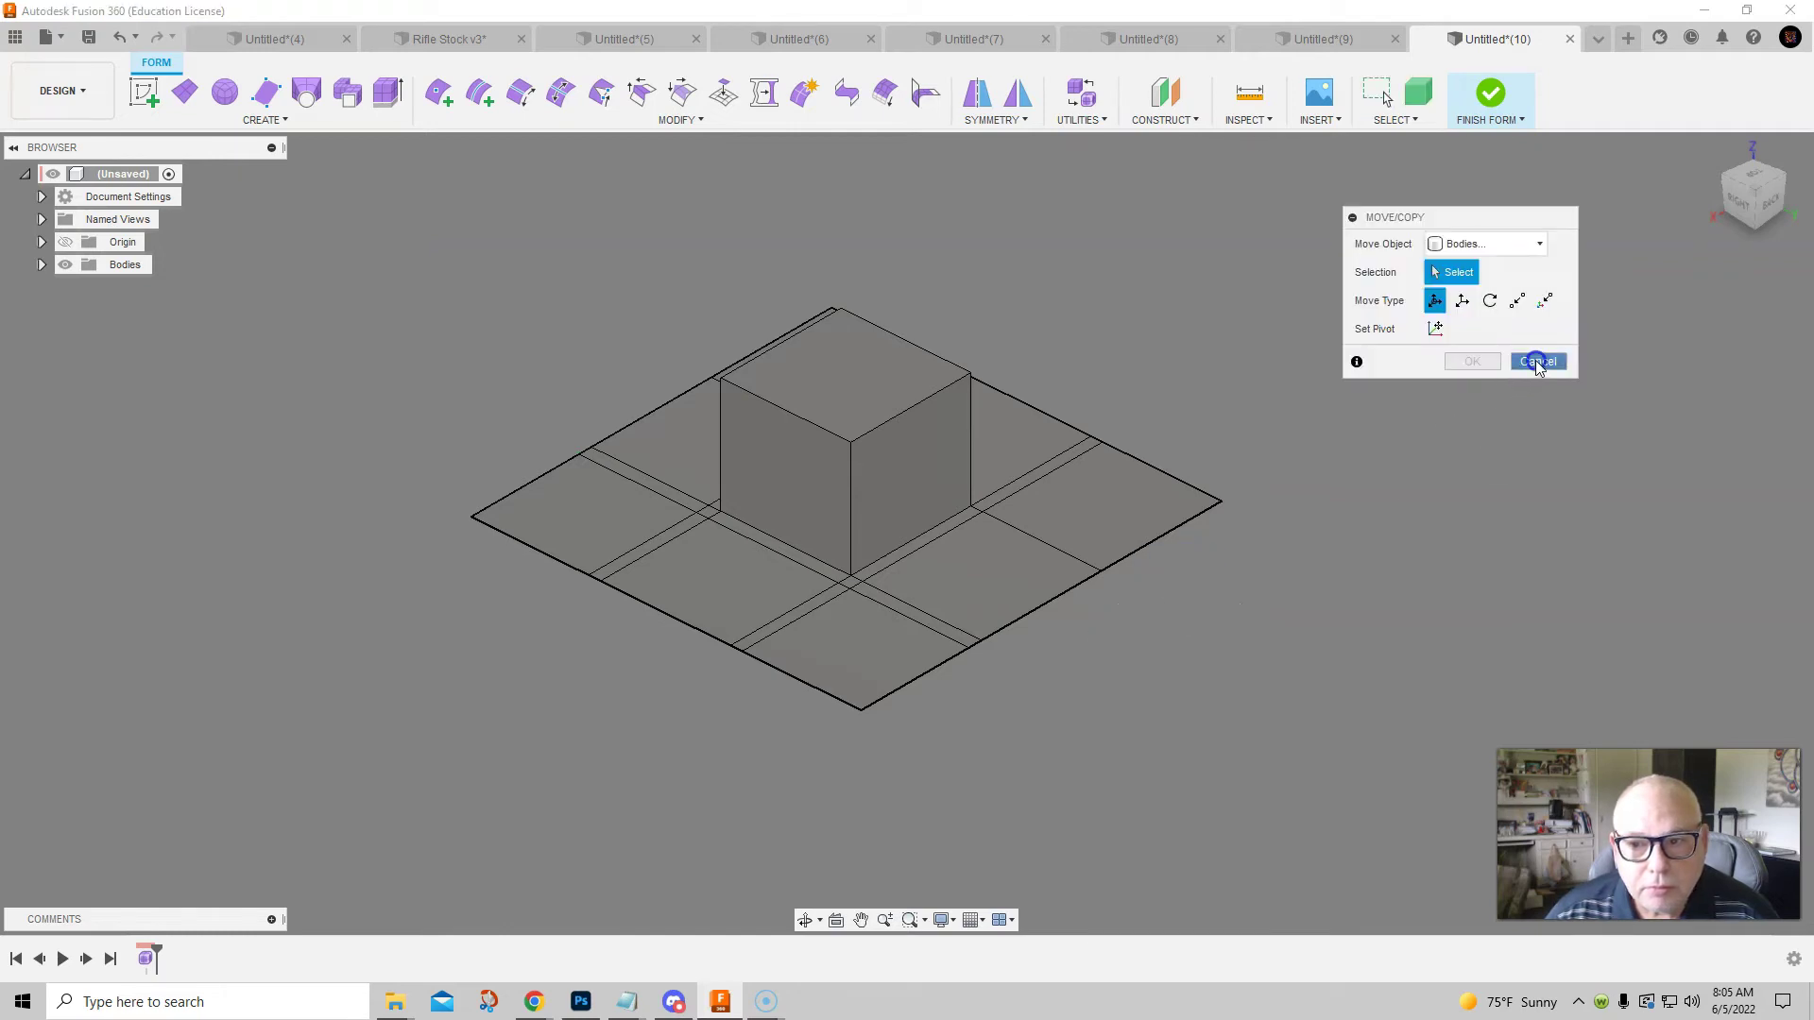
Insert a single simple edge from the plane's whole back-right boundary at location 0.889, just outside the raised block
left_click(480, 93)
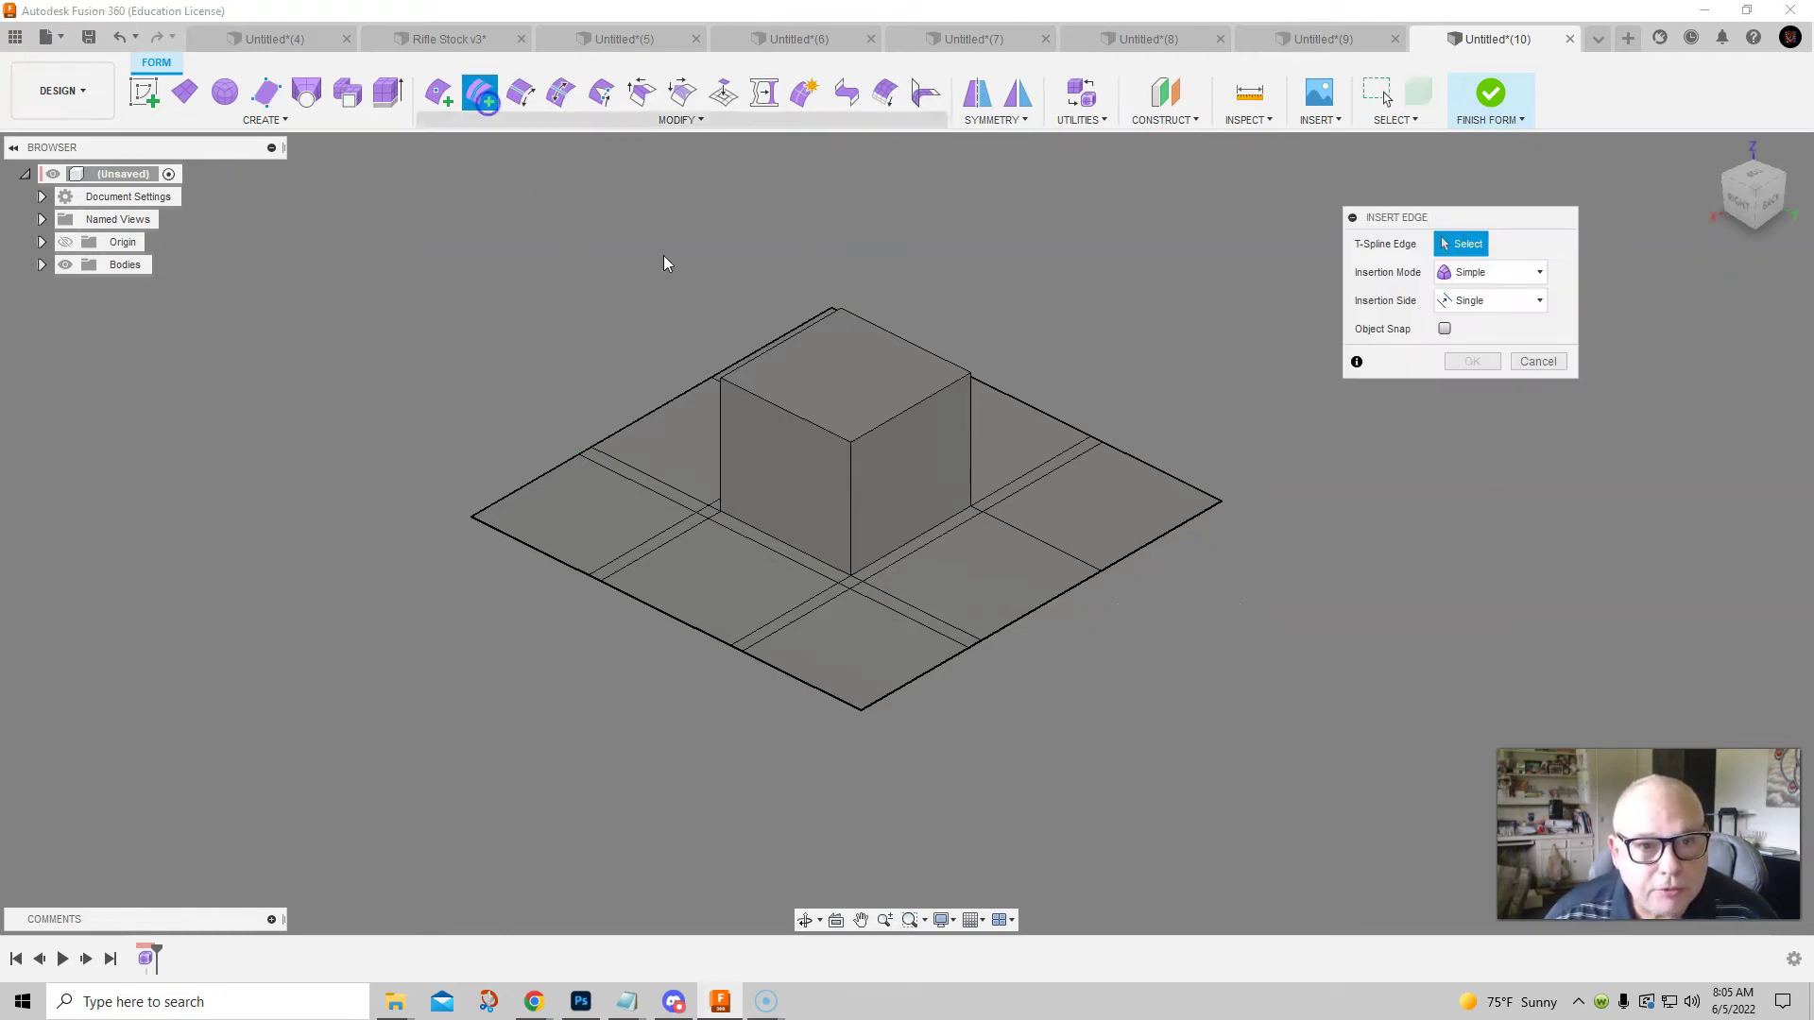
double_click(1130, 463)
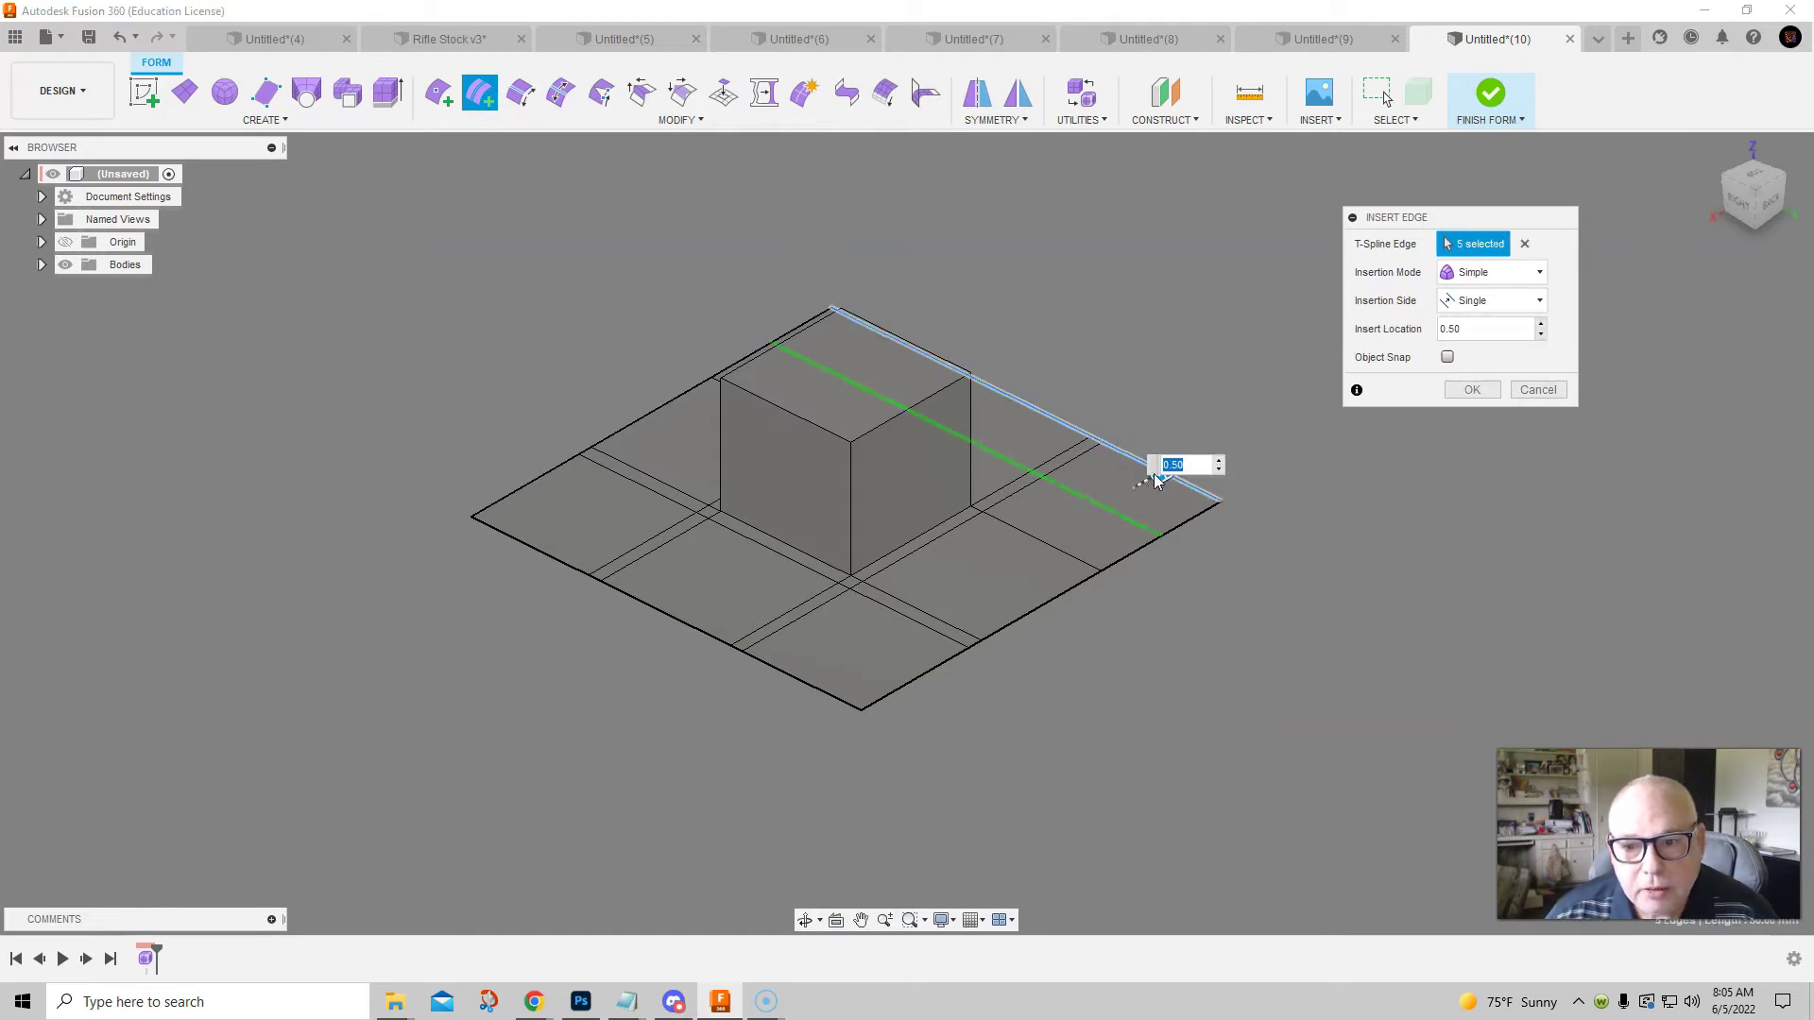
left_click_drag(1161, 471, 1123, 516)
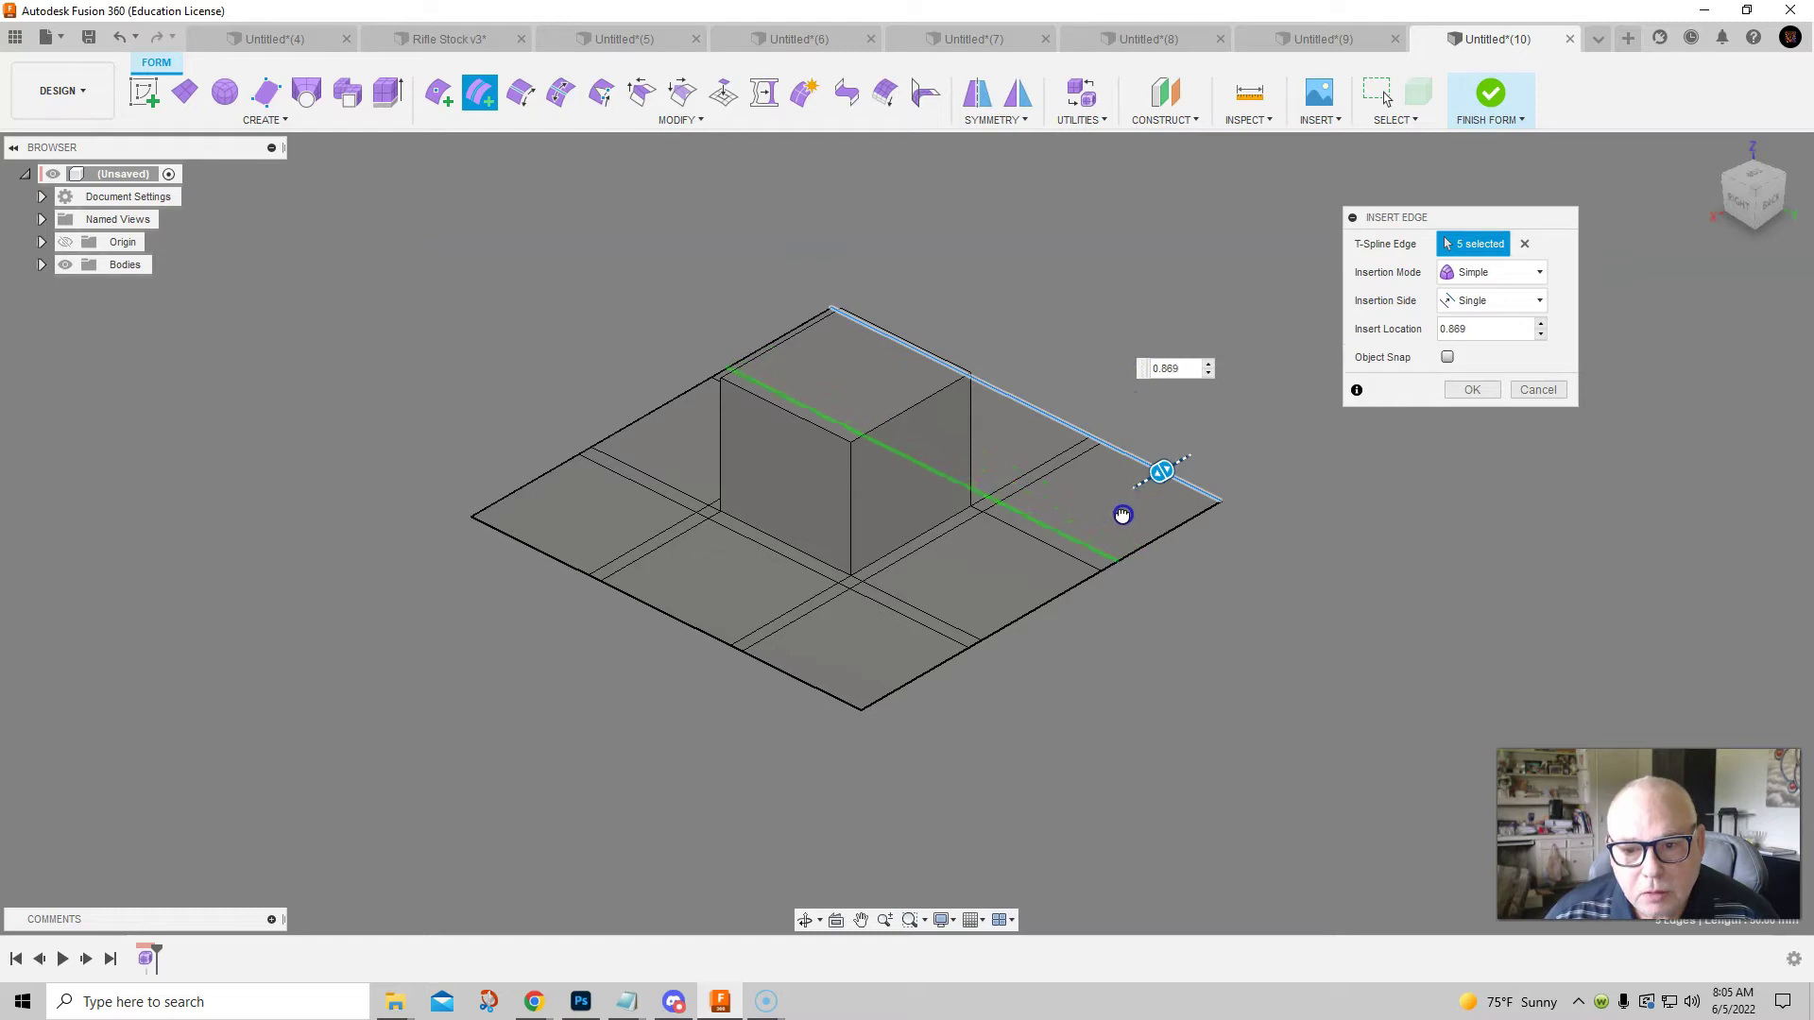
left_click(1472, 391)
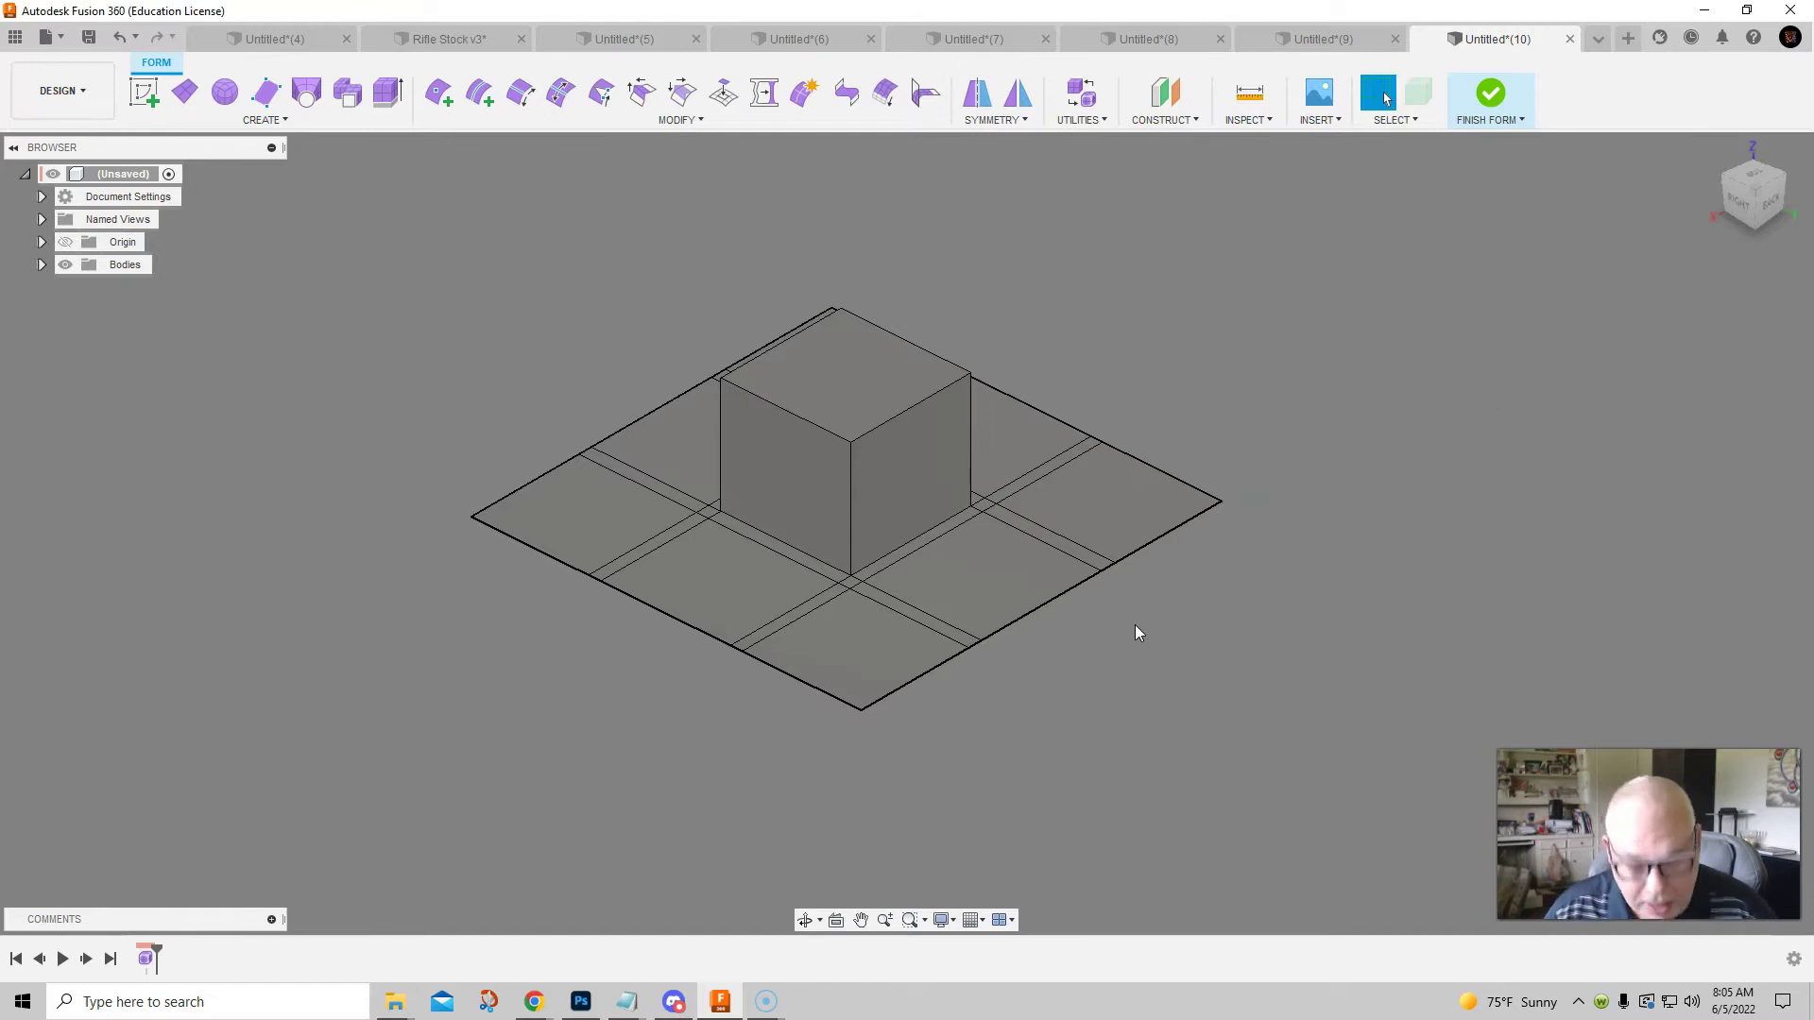
Check the form with its new supporting edges in smooth display, and return it to box display
key("alt+3")
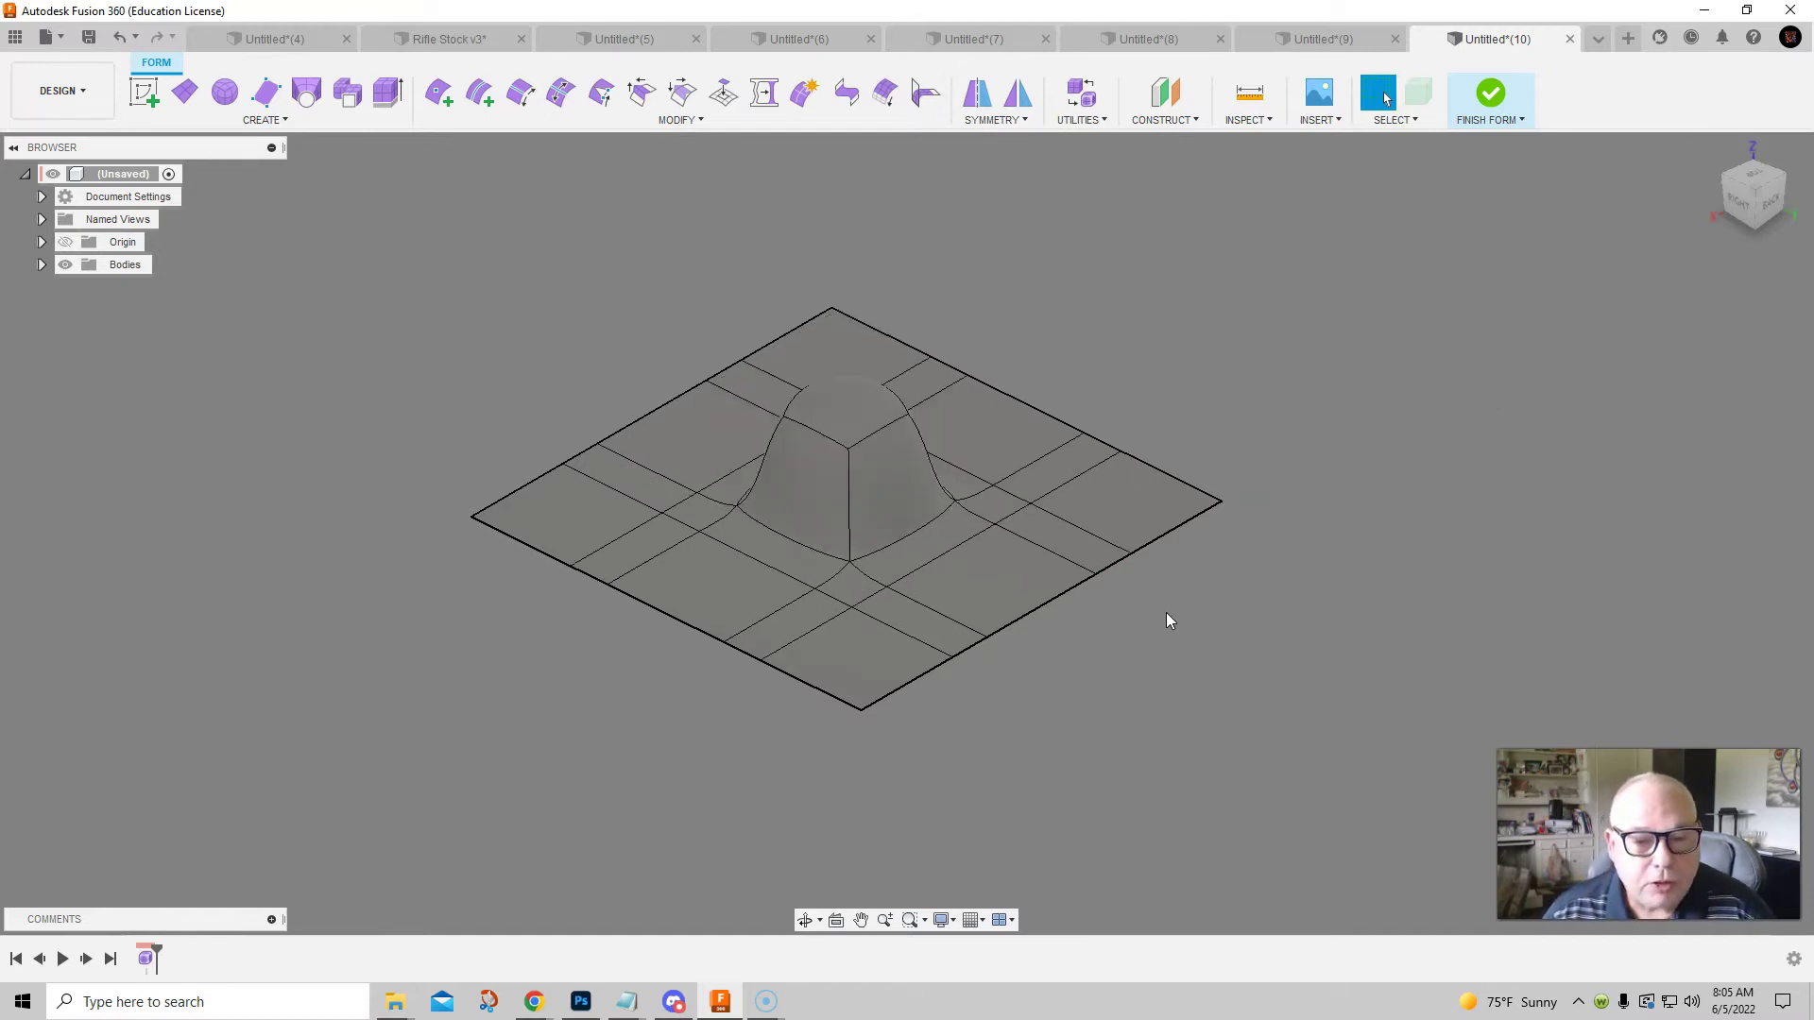
key("alt+1")
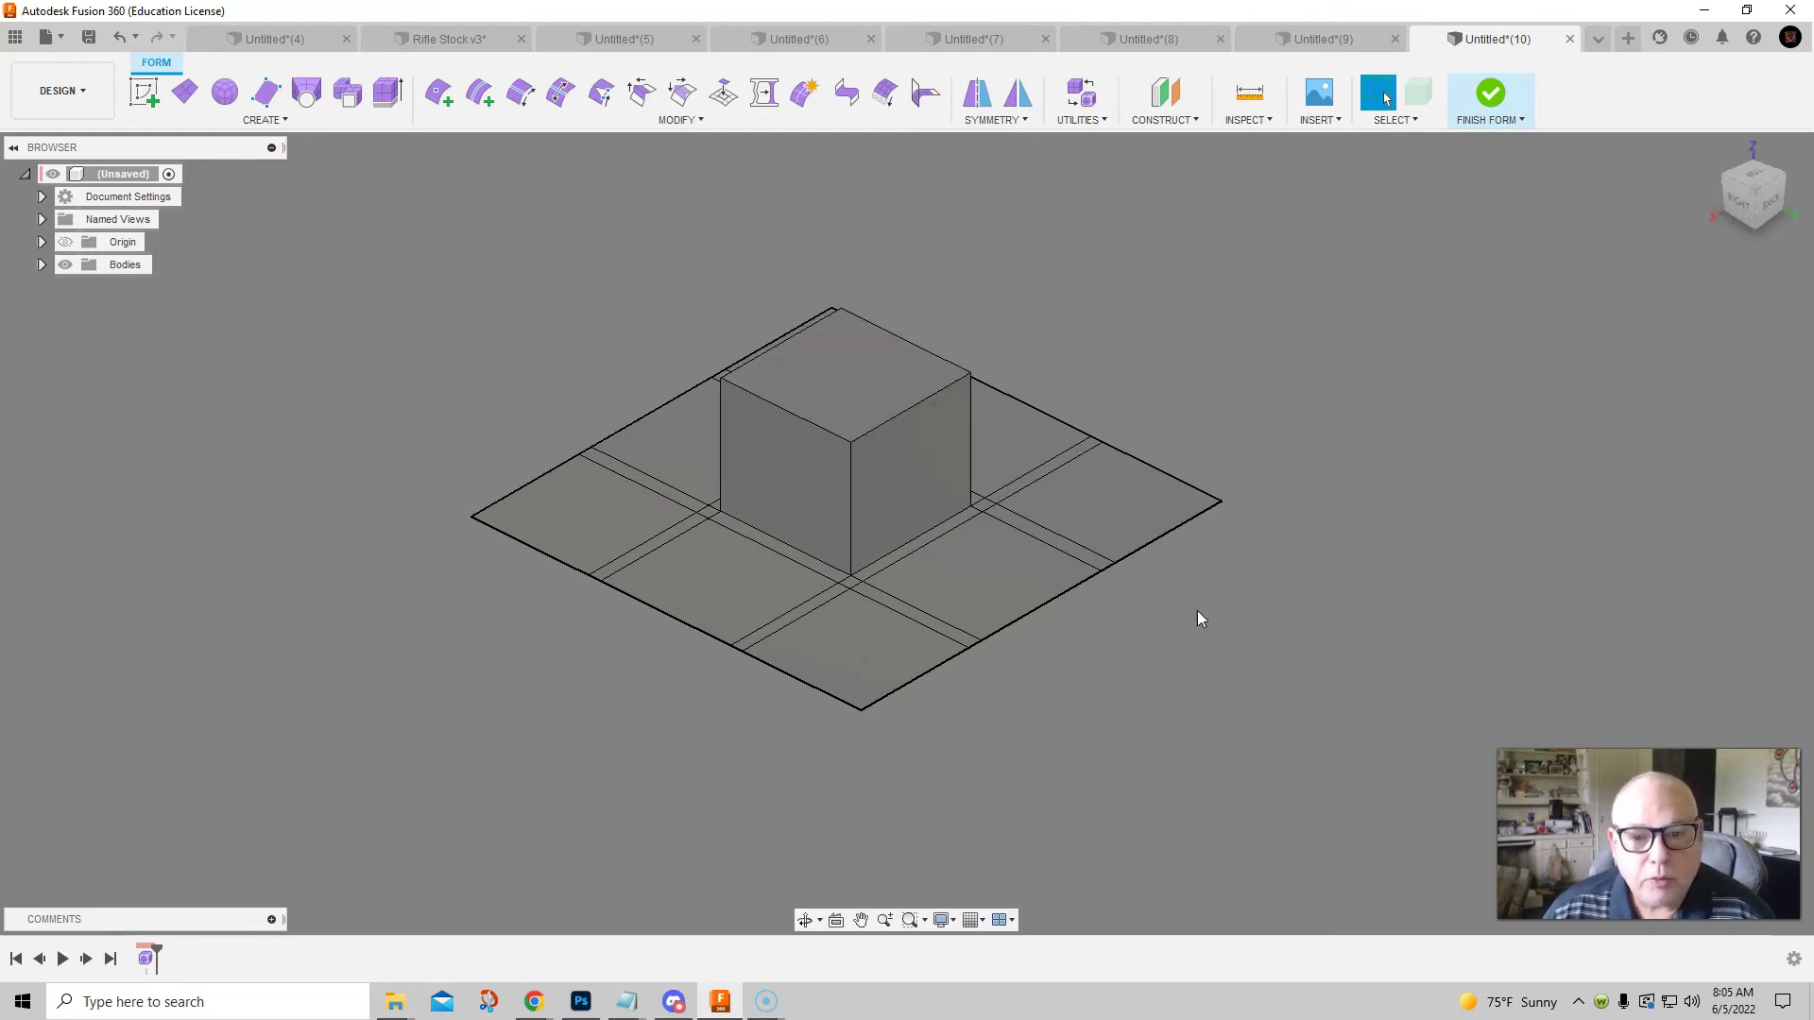
middle_click_drag(1071, 674, 1075, 673, "shift")
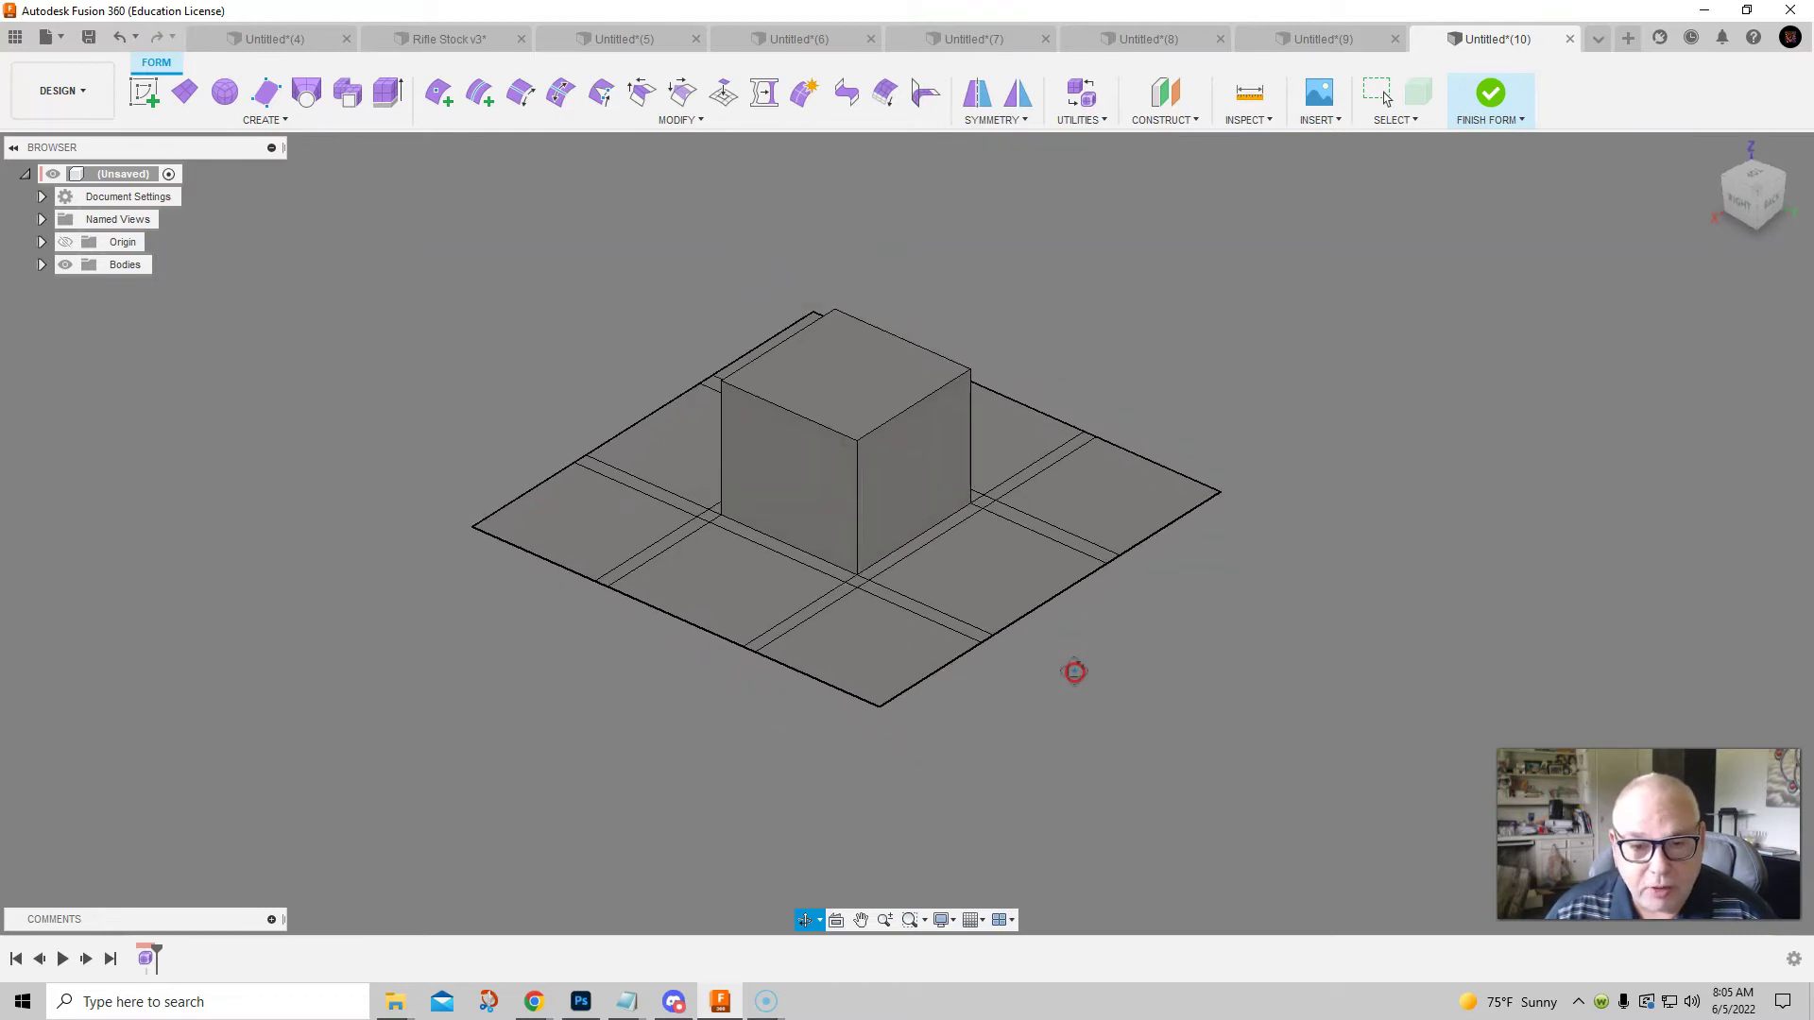
middle_click_drag(1057, 297, 1104, 328)
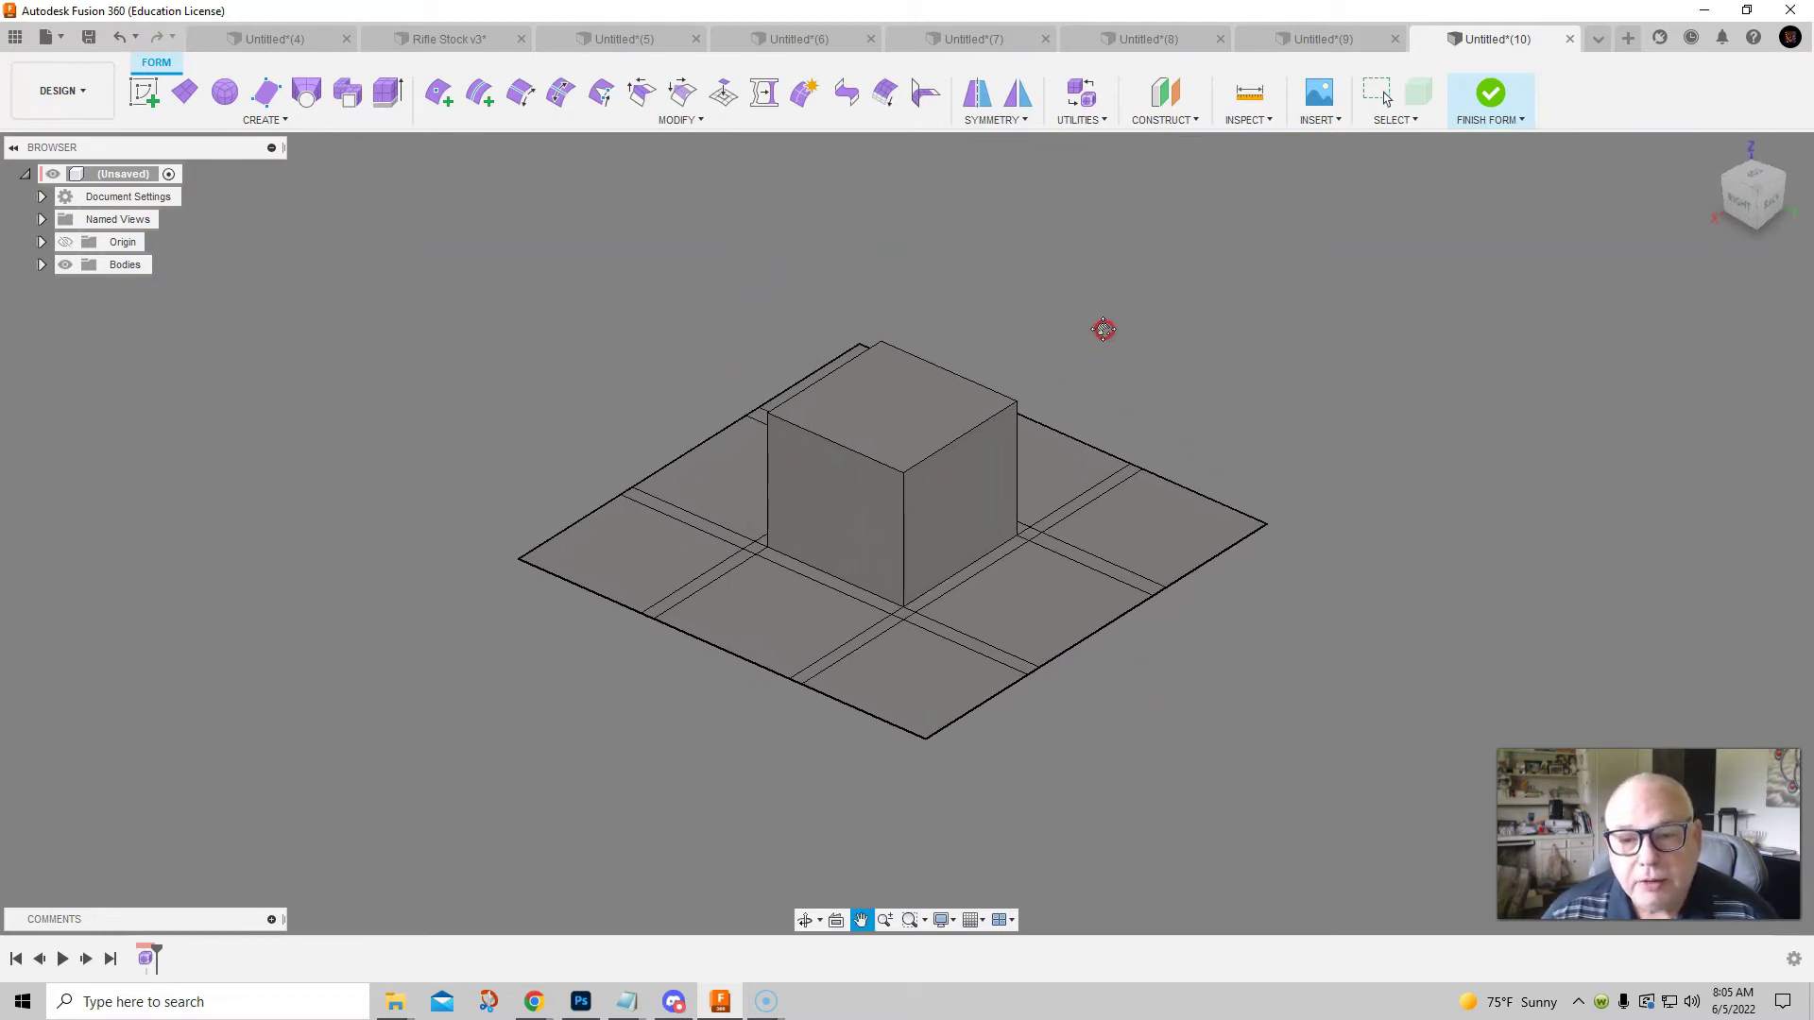
Use Insert Point in Simple mode to run an edge from the front-right plane boundary over the block, close to its front corner, to the opposite boundary
left_click(440, 96)
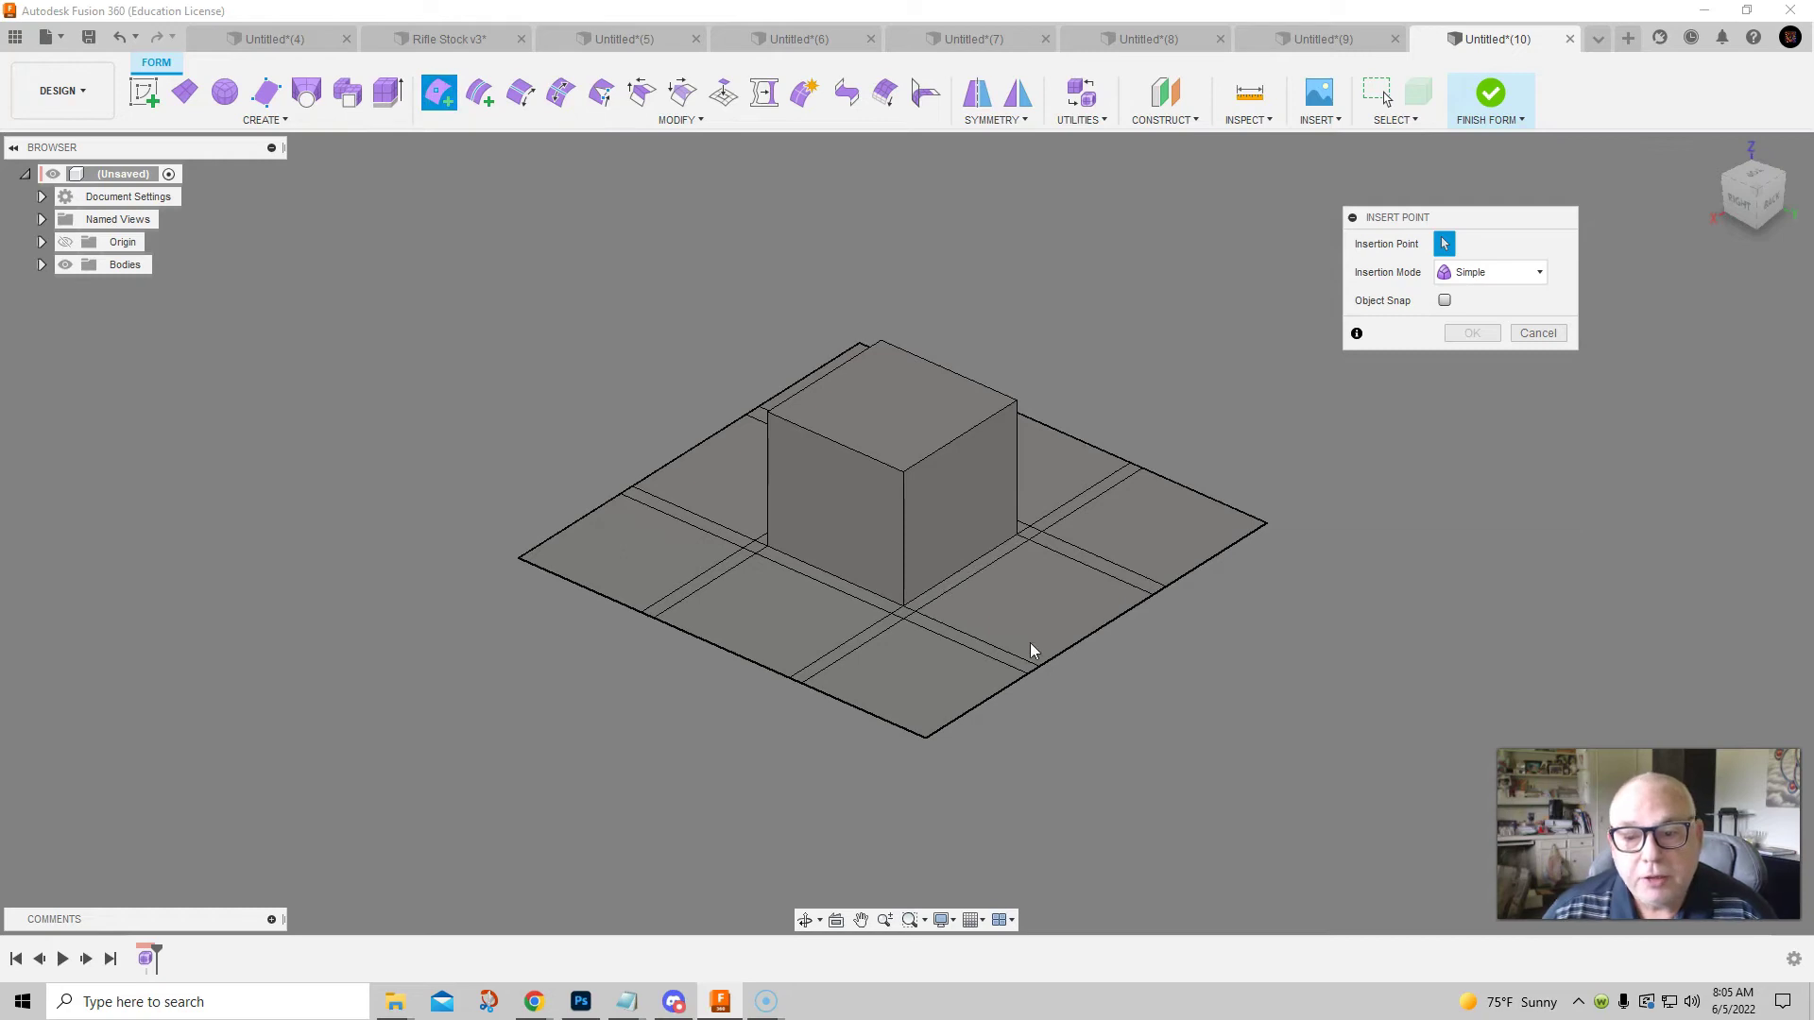
left_click(1055, 656)
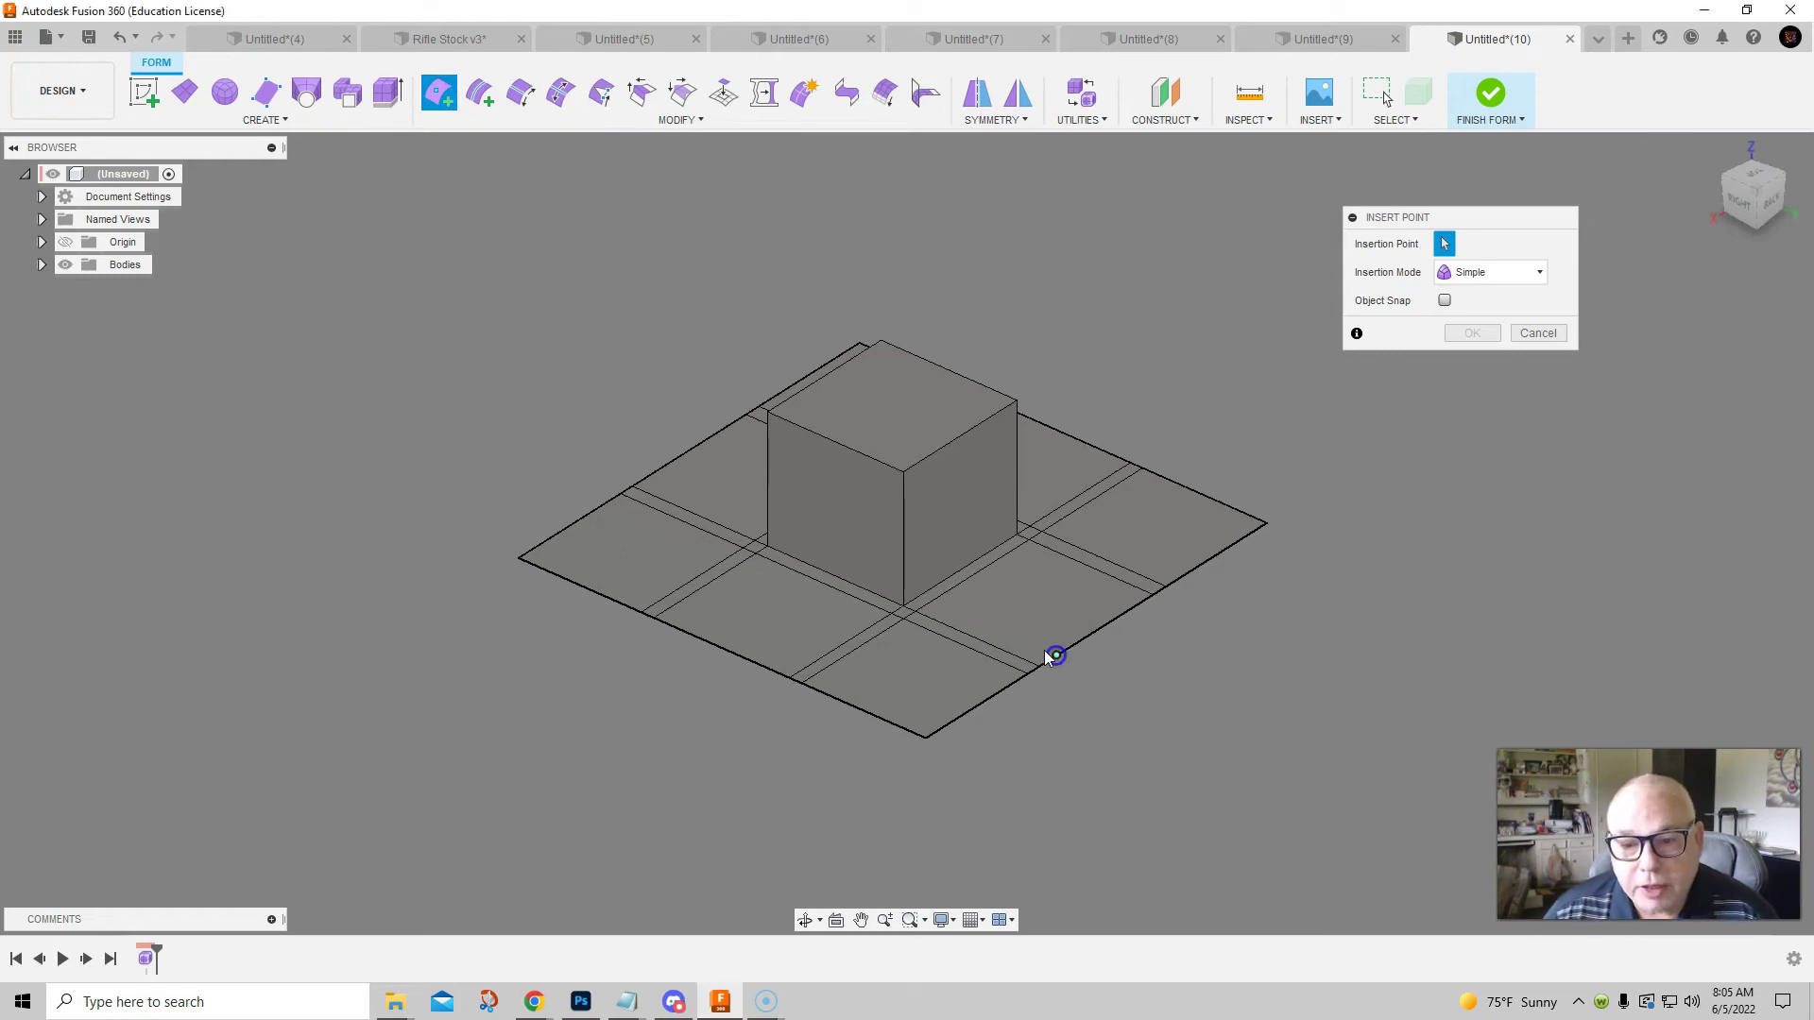
left_click(917, 598)
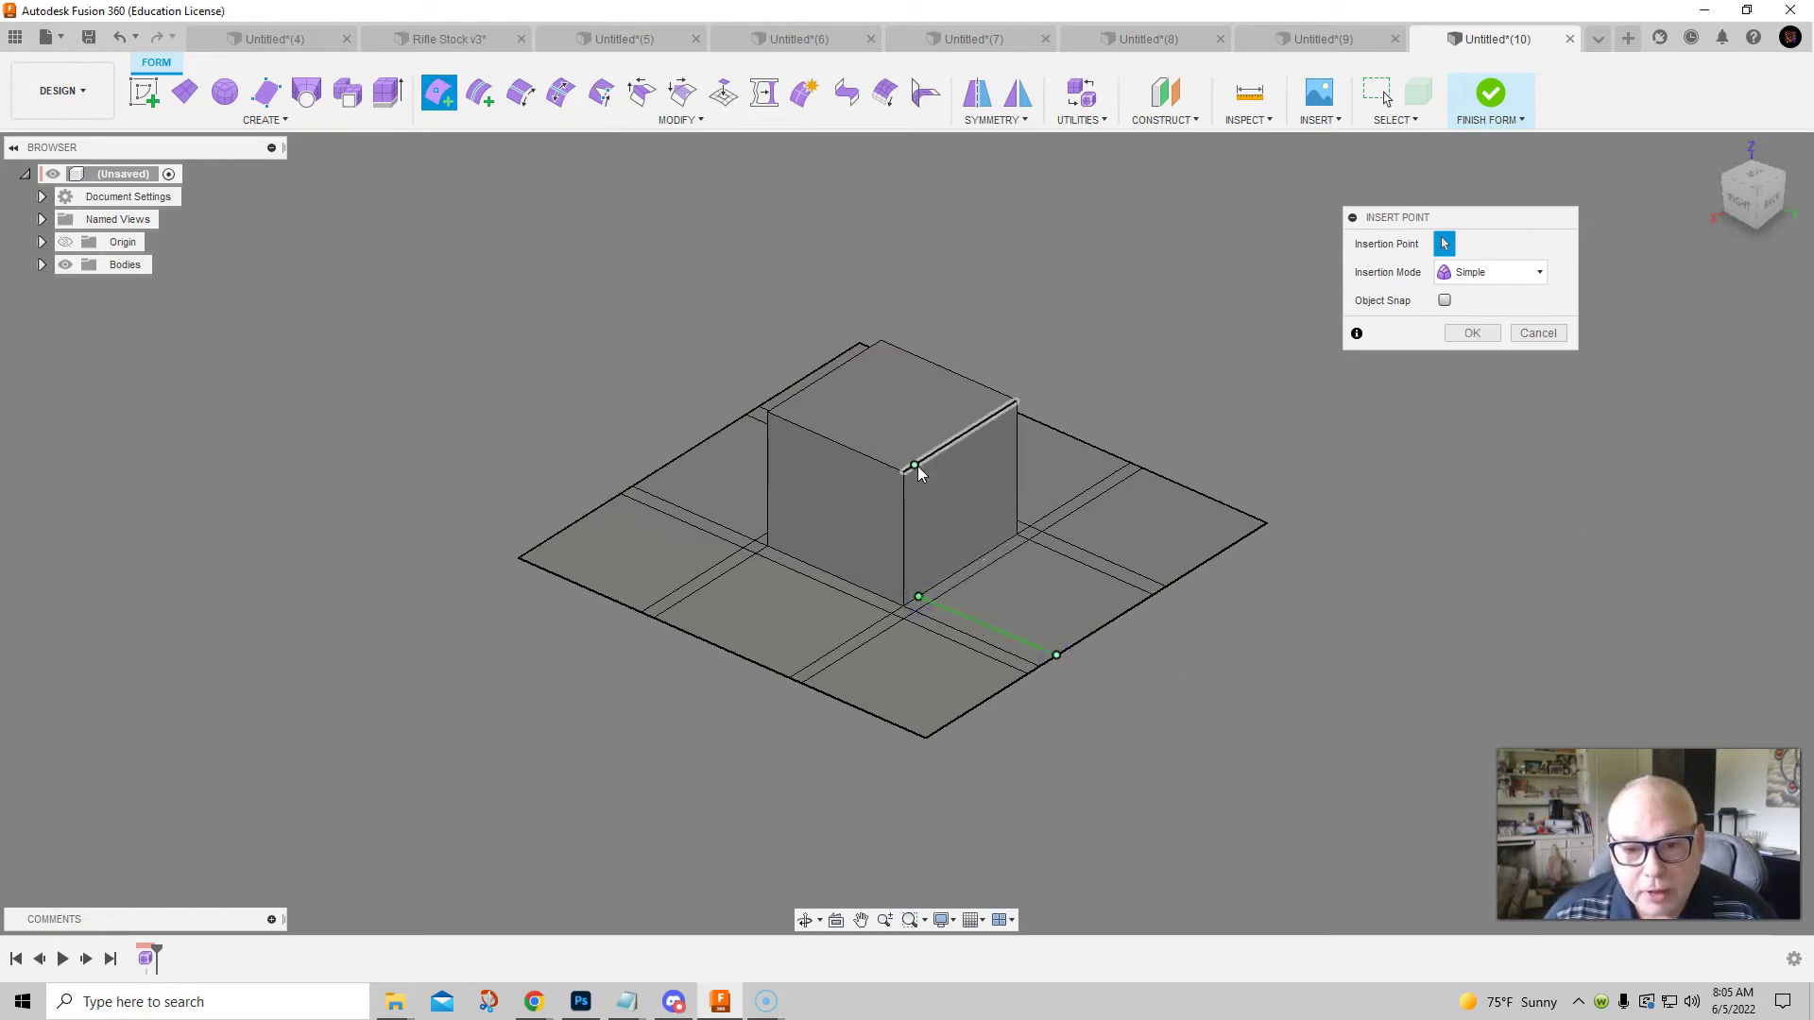
left_click(918, 462)
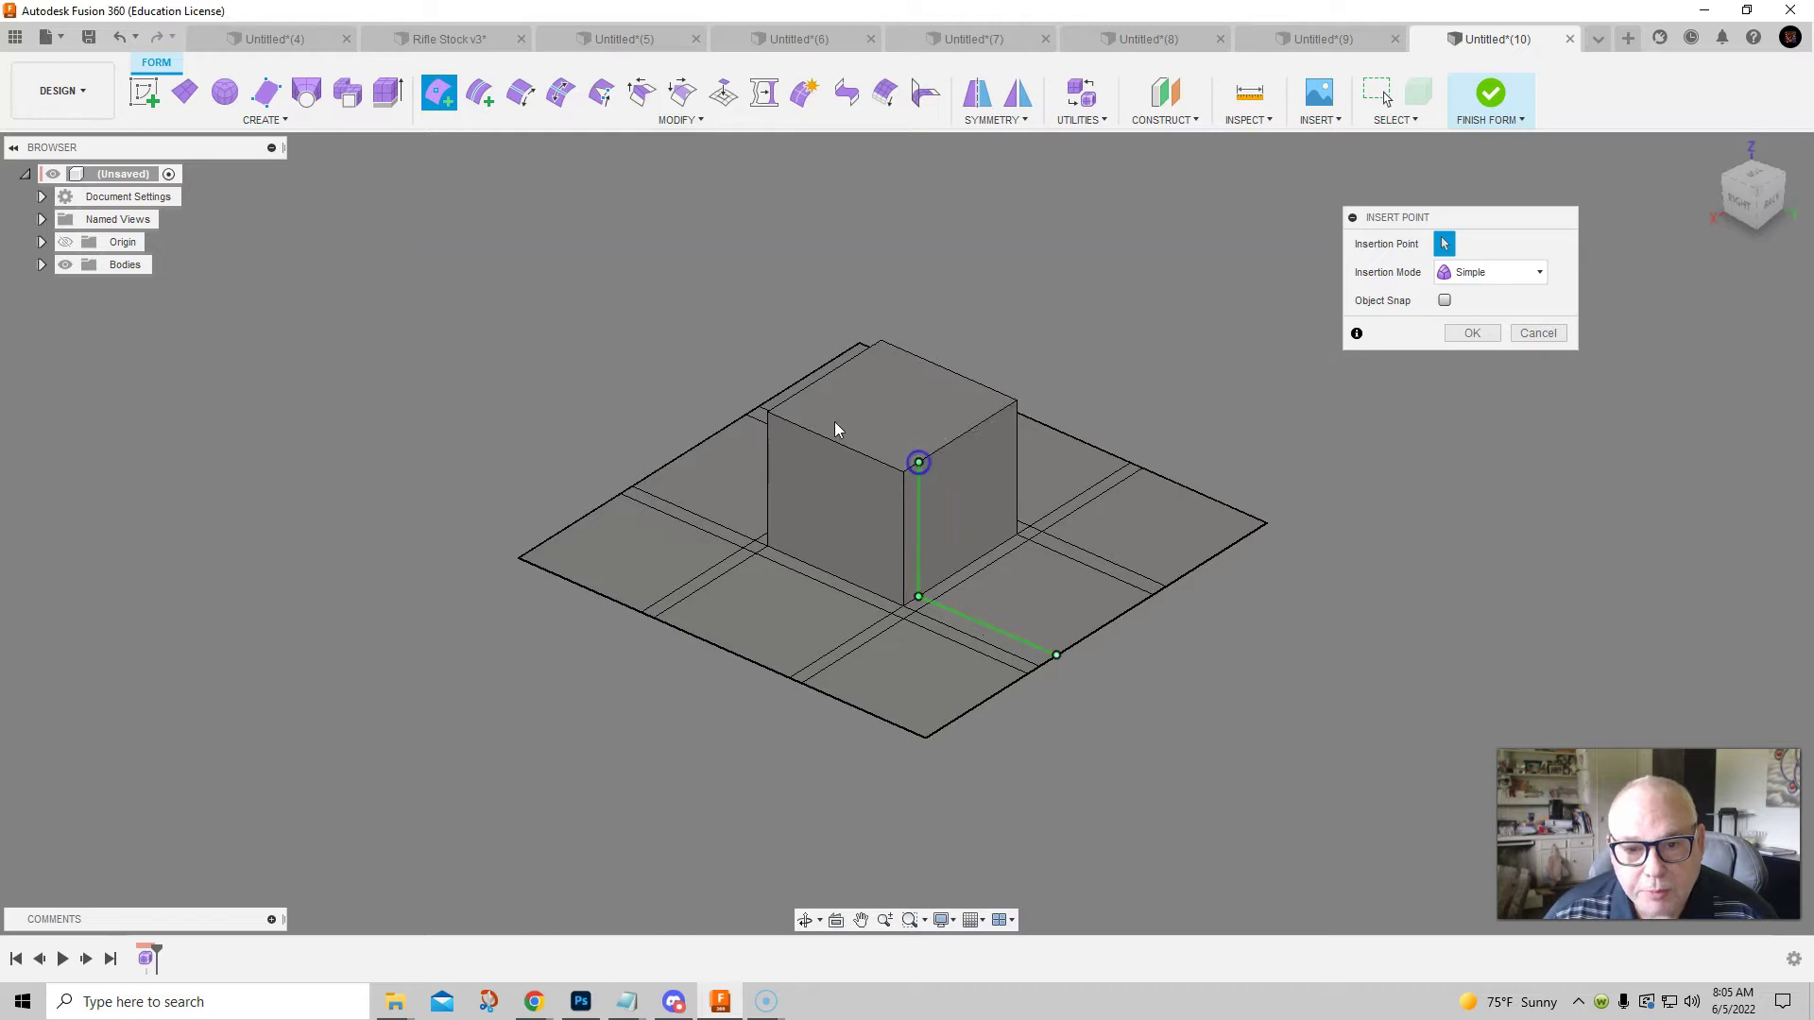
left_click(781, 405)
middle_click_drag(736, 507, 870, 507, "shift")
left_click(911, 603)
left_click(829, 699)
right_click(718, 792)
left_click(772, 787)
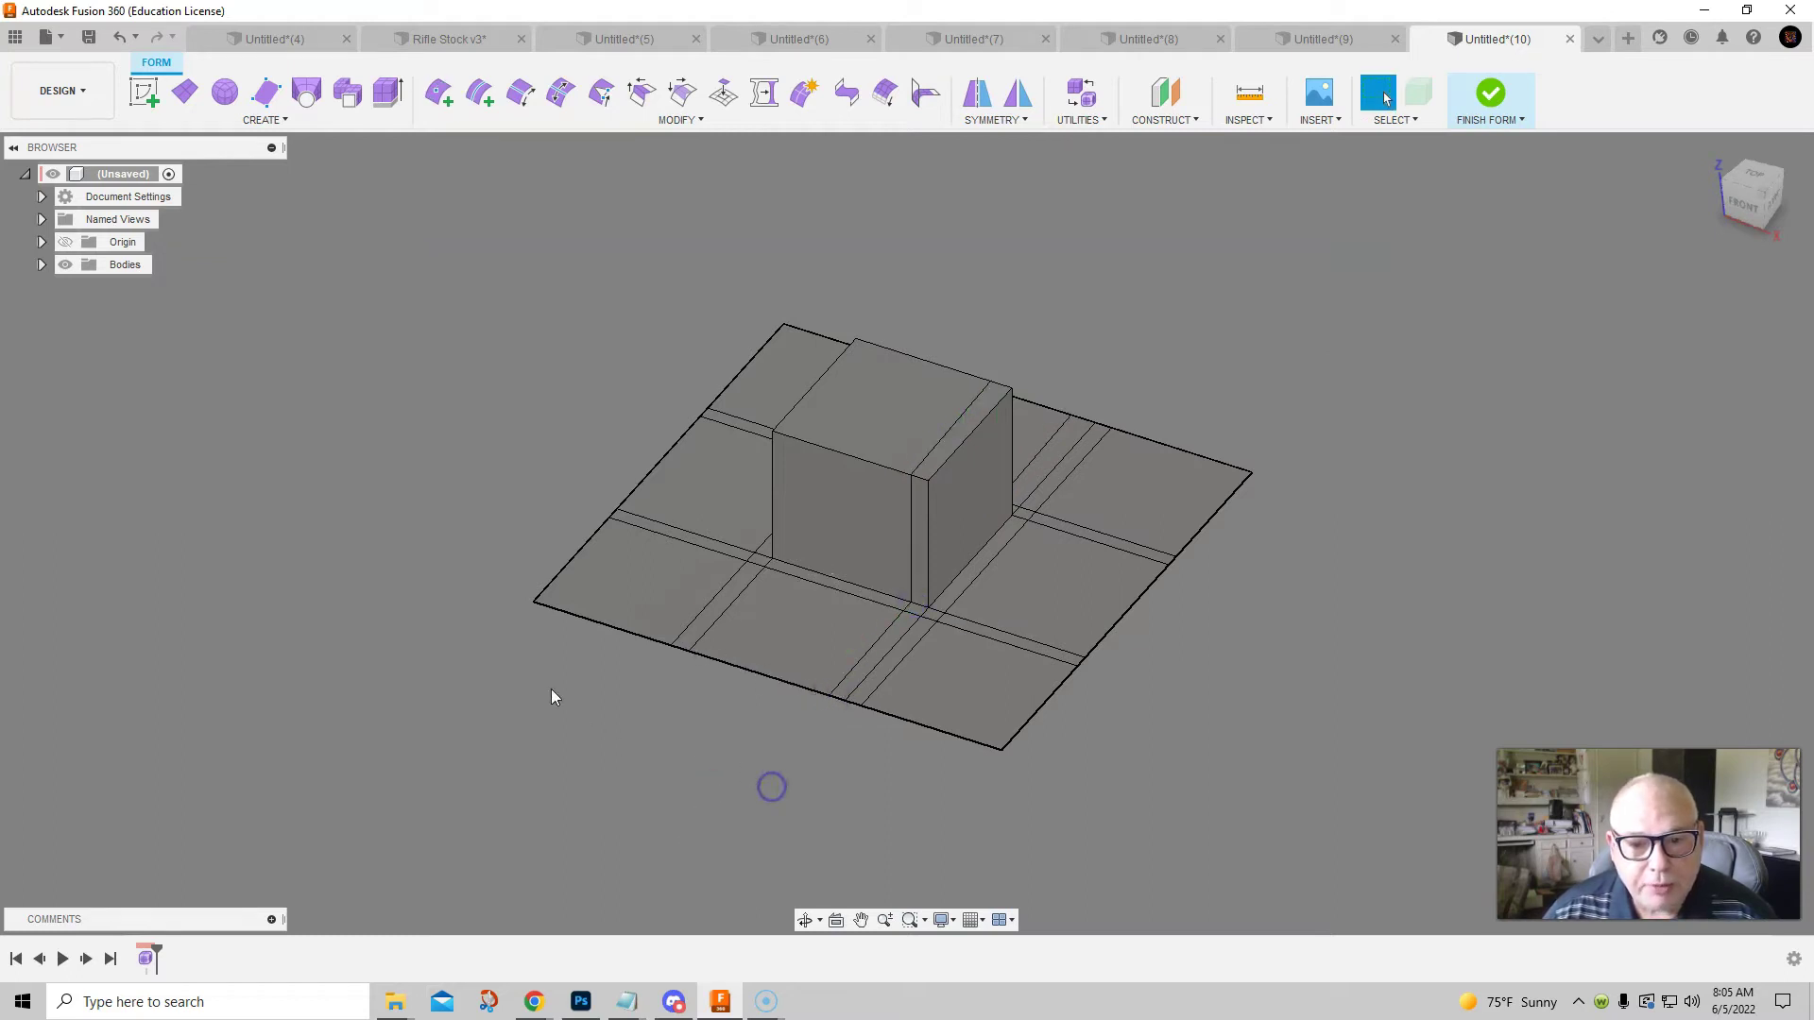
Repeat Insert Point to run a parallel edge across the plane and over the block, just inside the block's opposite side
right_click(455, 559)
left_click(465, 508)
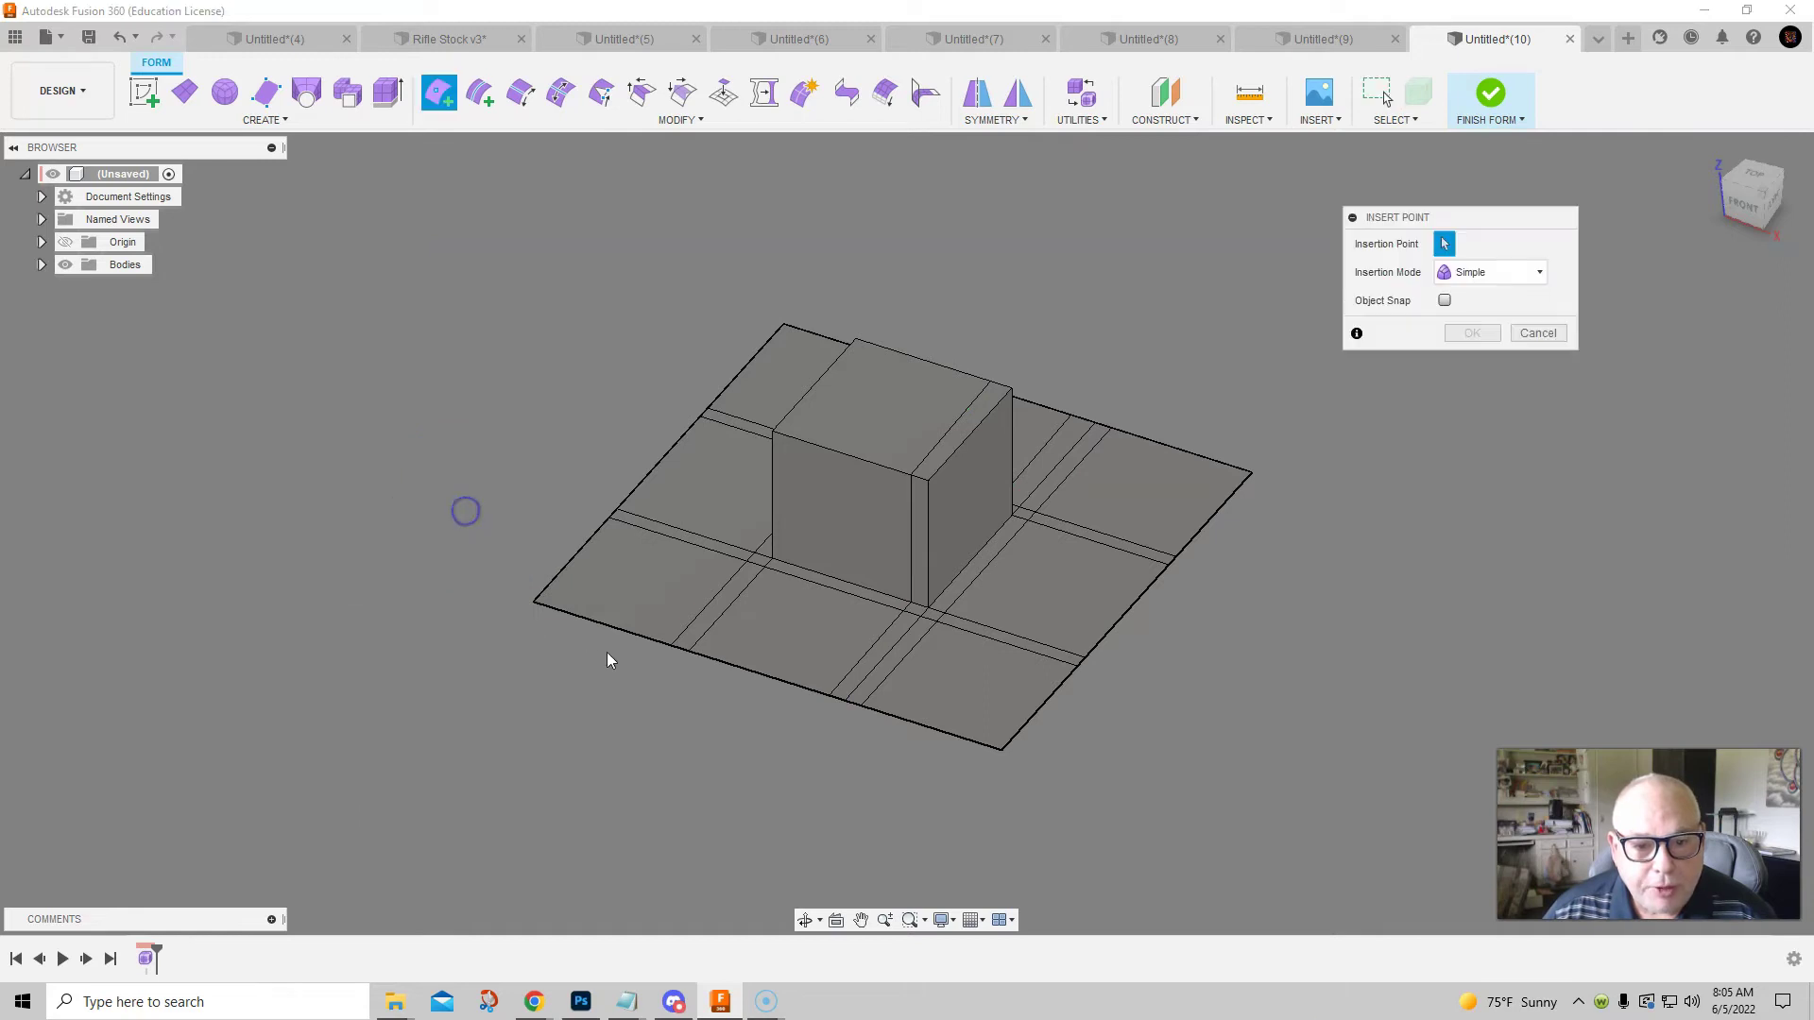
left_click(707, 655)
left_click(786, 563)
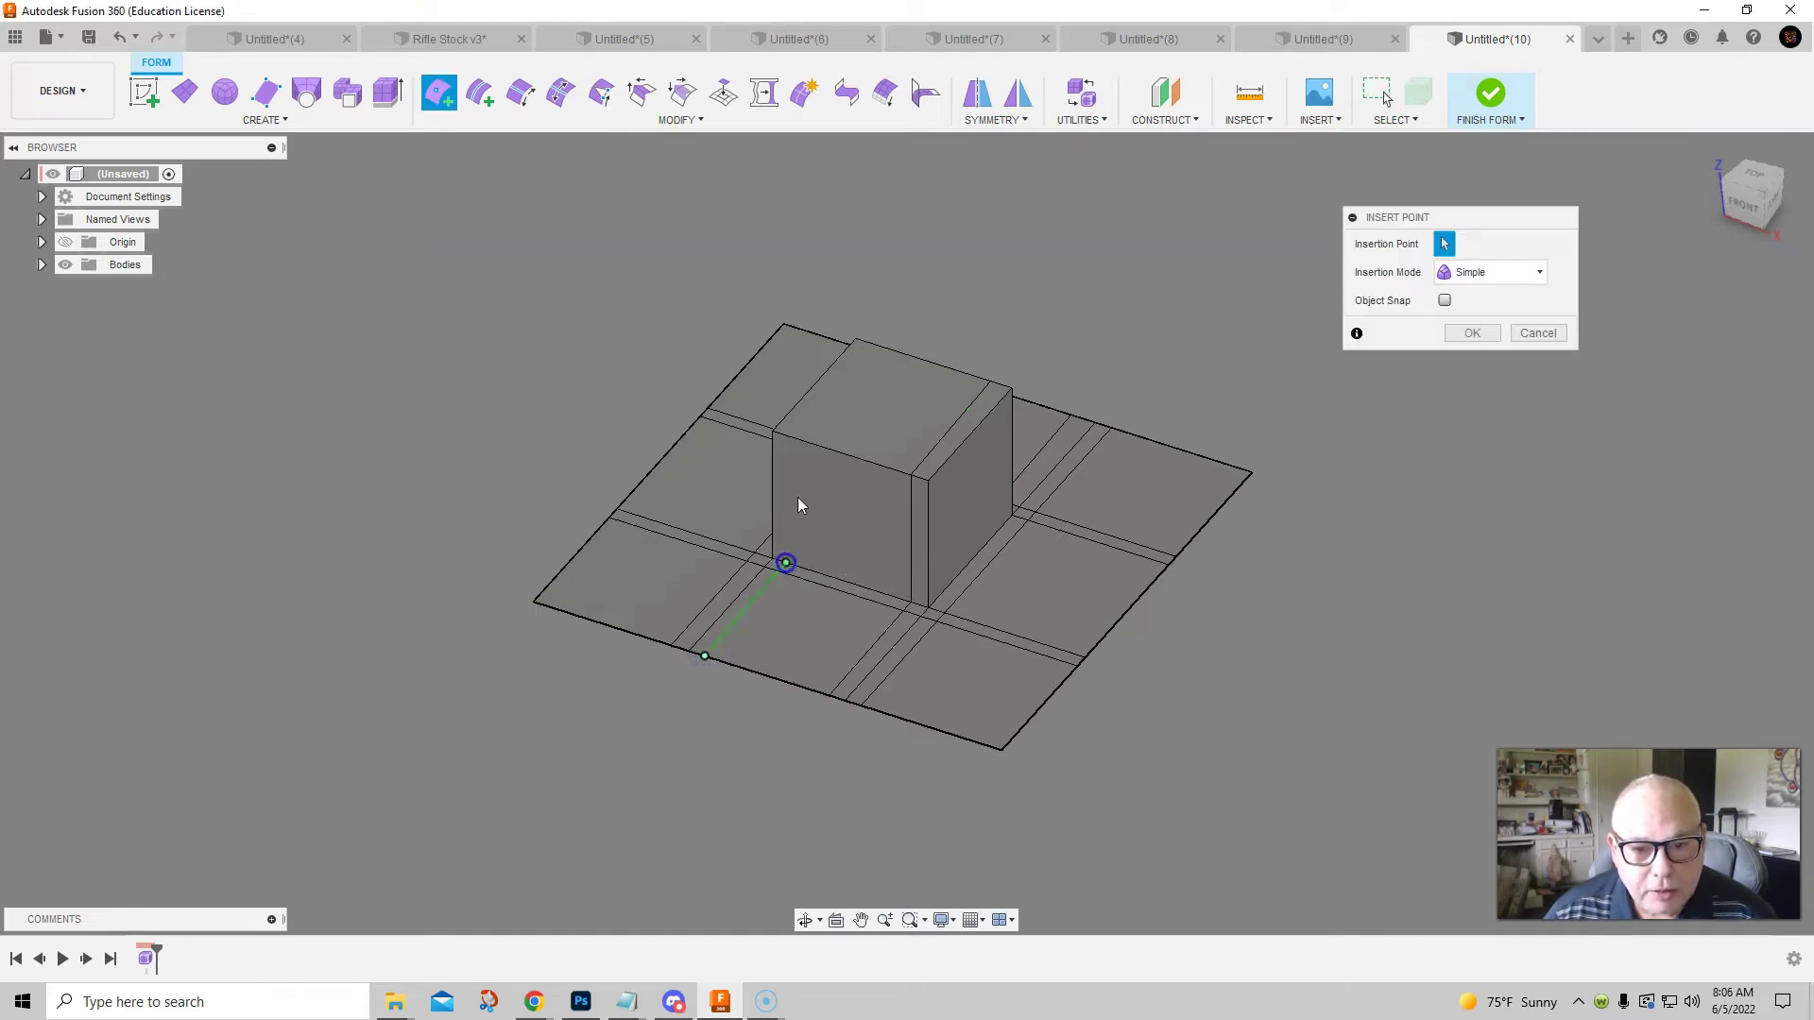
left_click(788, 435)
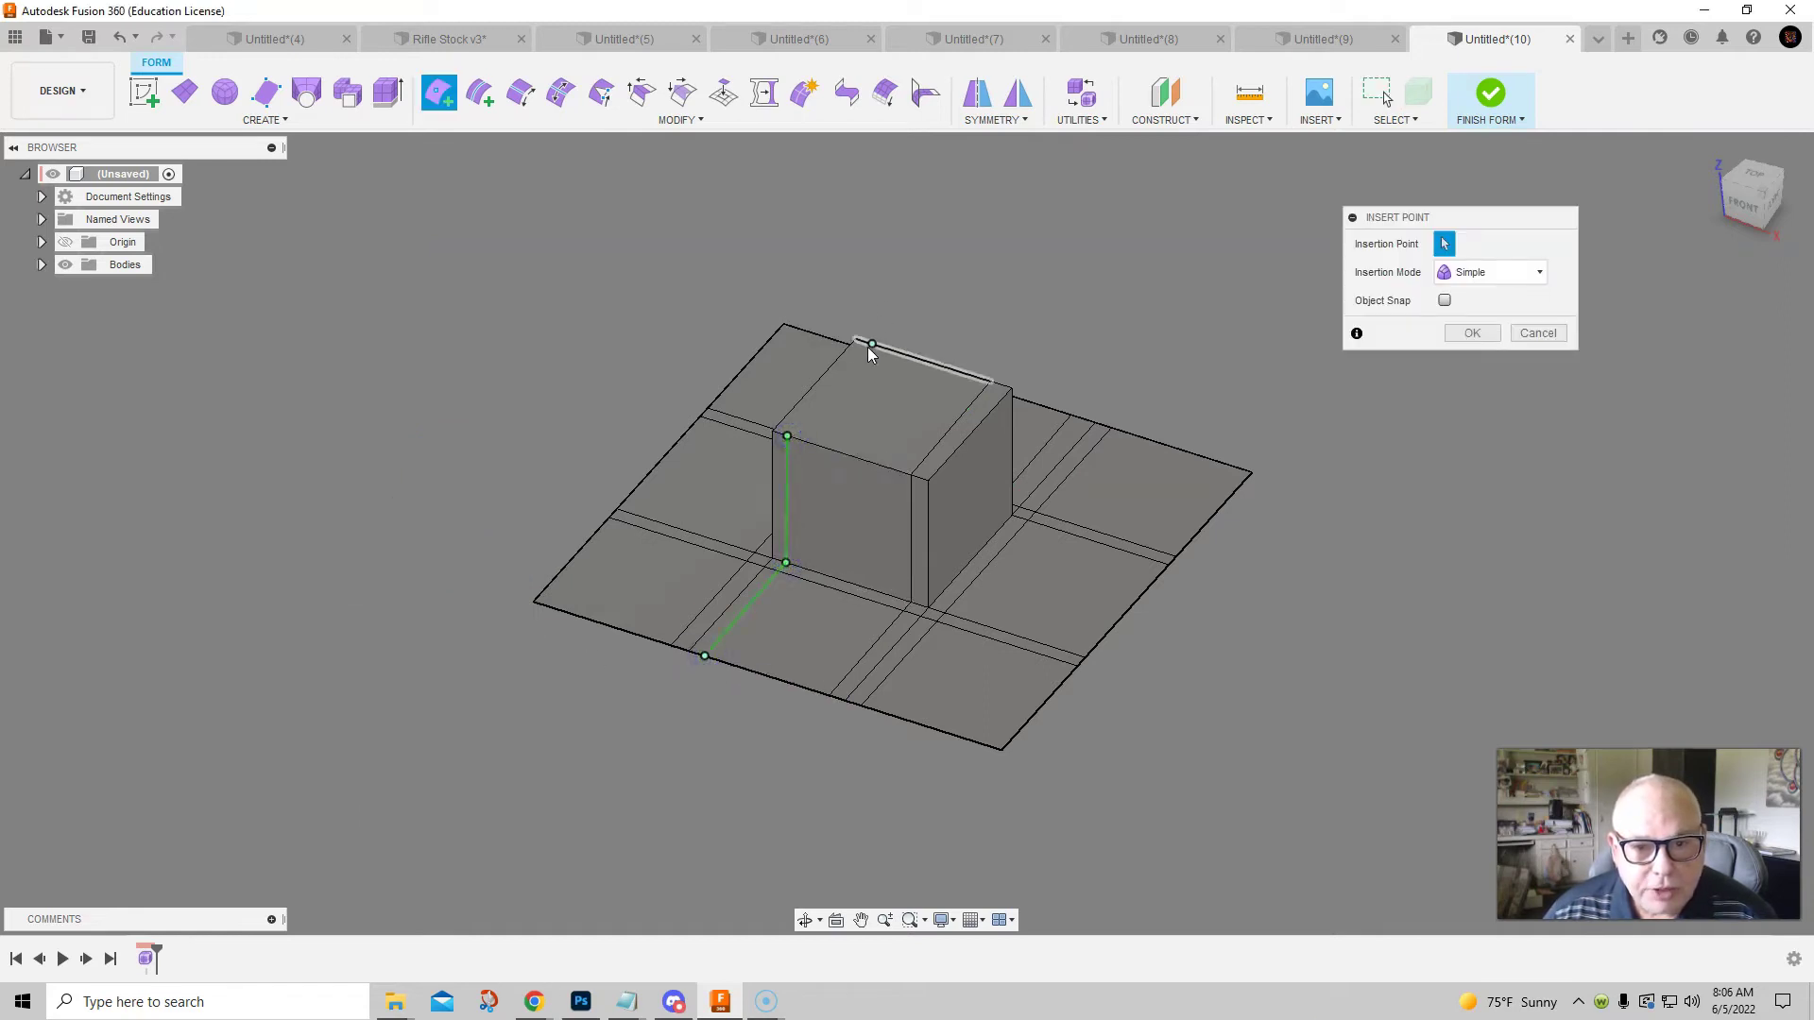
left_click(870, 345)
middle_click_drag(1017, 302, 830, 283, "shift")
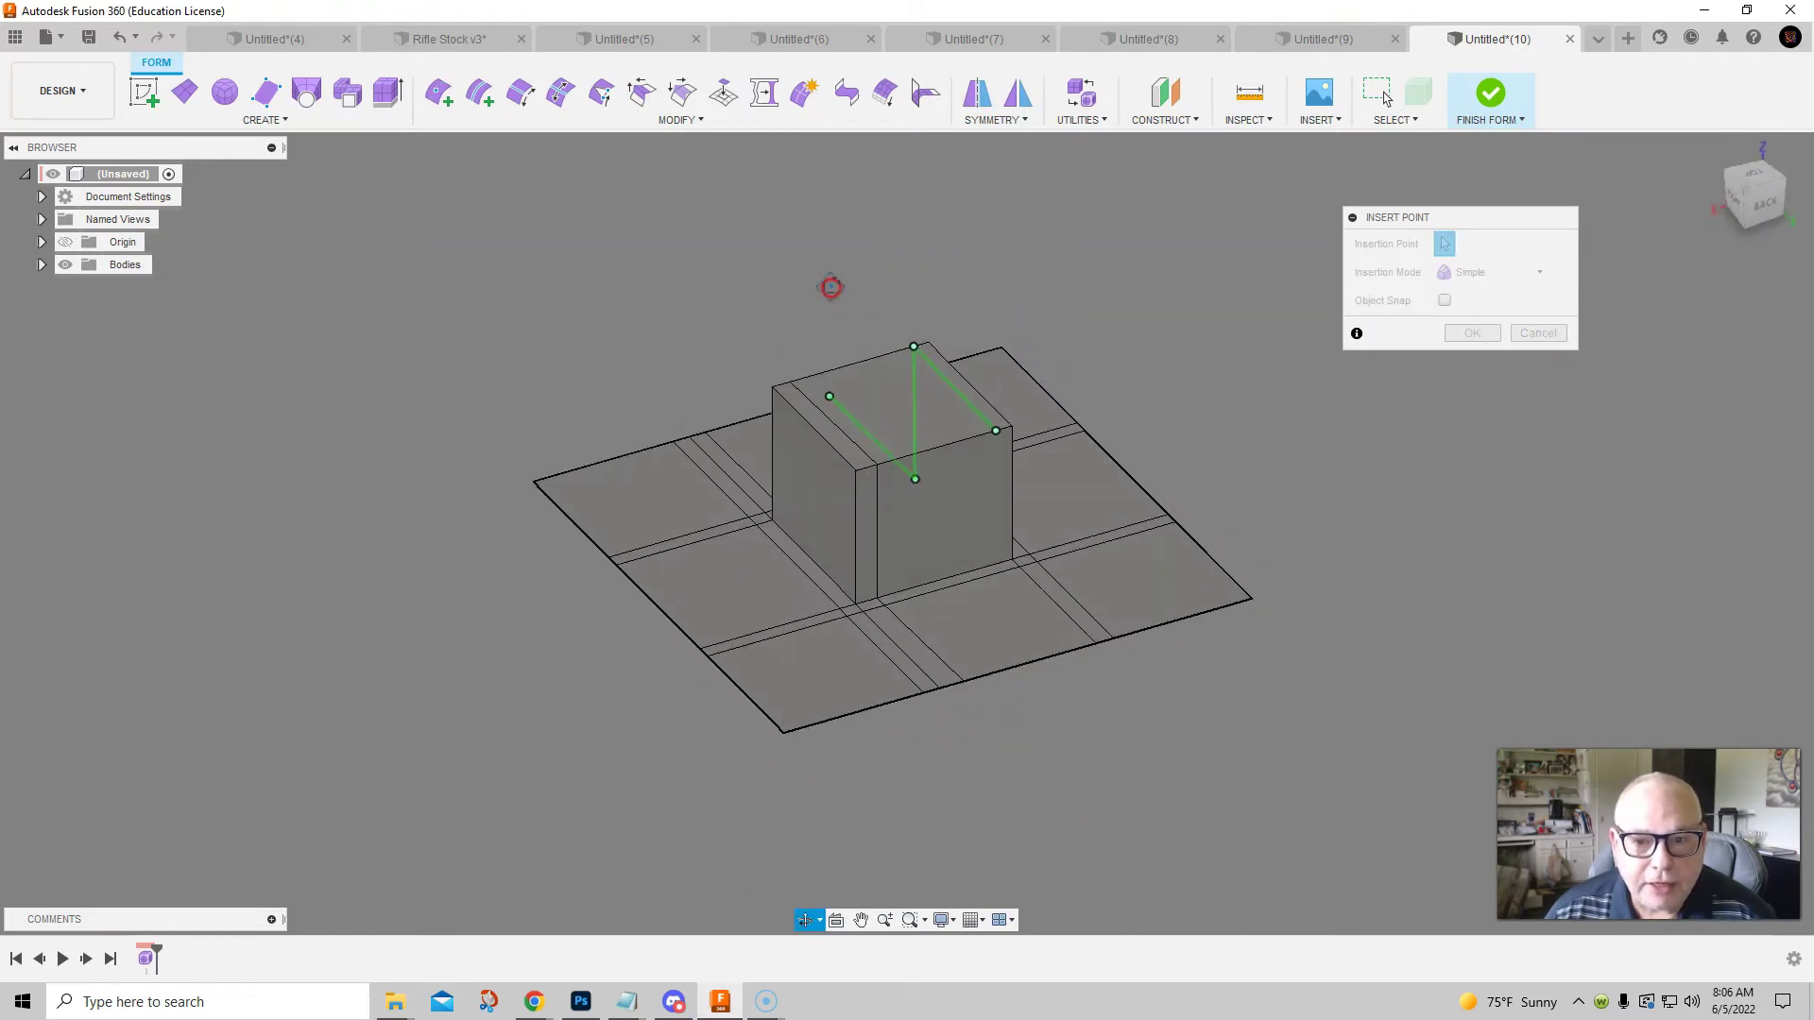
left_click(998, 565)
right_click(1085, 676)
left_click(1139, 680)
Insert a point-to-point edge perpendicular to the first two, boundary to boundary over the block, just inside one of its remaining sides
middle_click_drag(1089, 704, 948, 697, "shift")
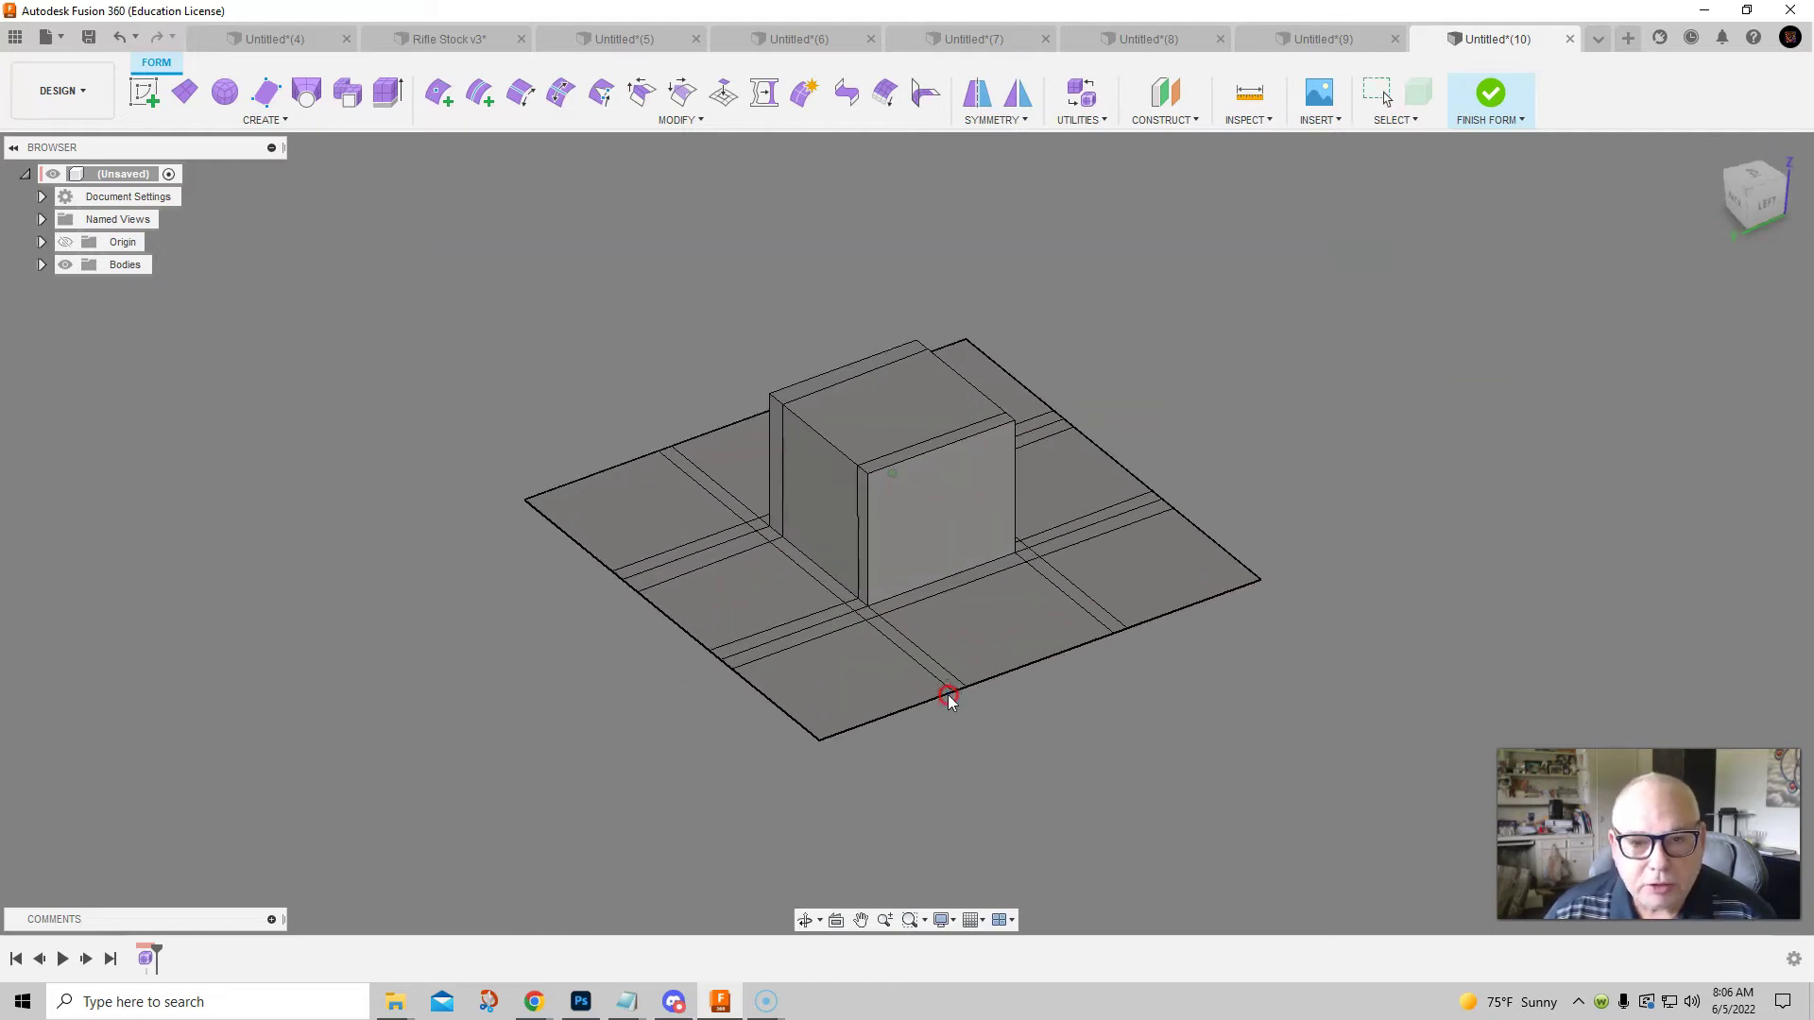
right_click(1009, 711)
left_click(992, 635)
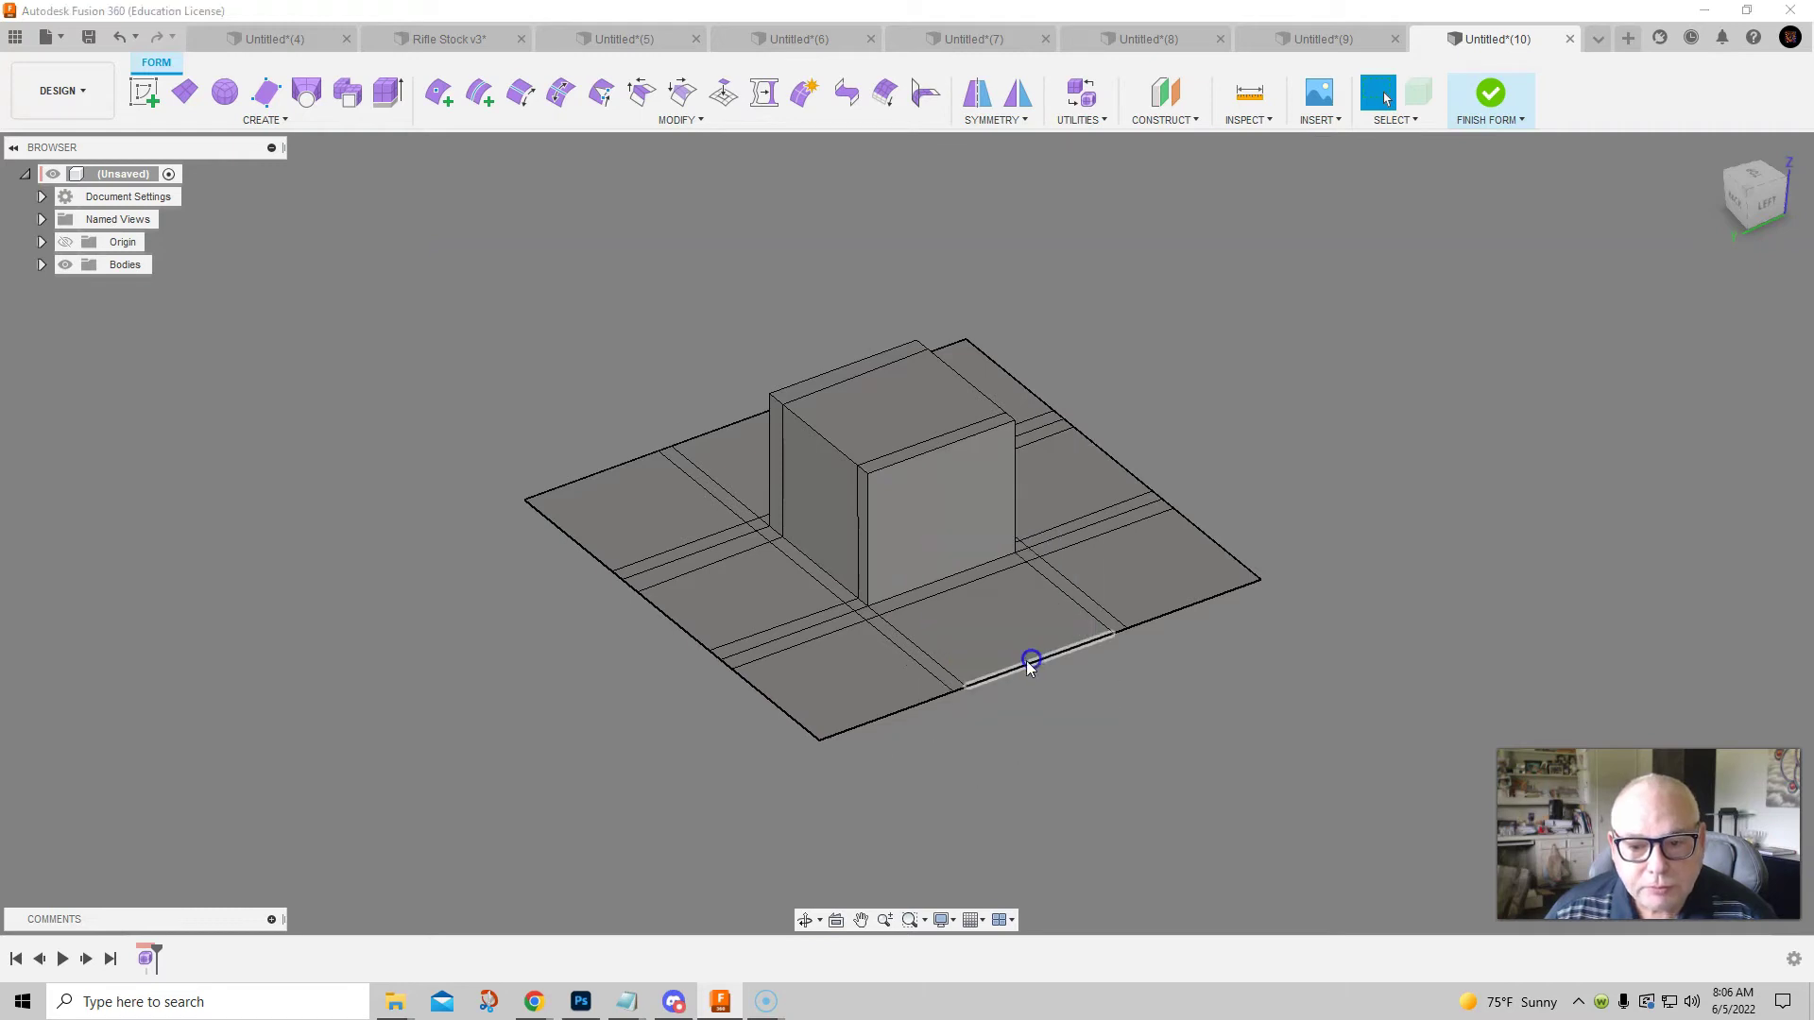
left_click(986, 679)
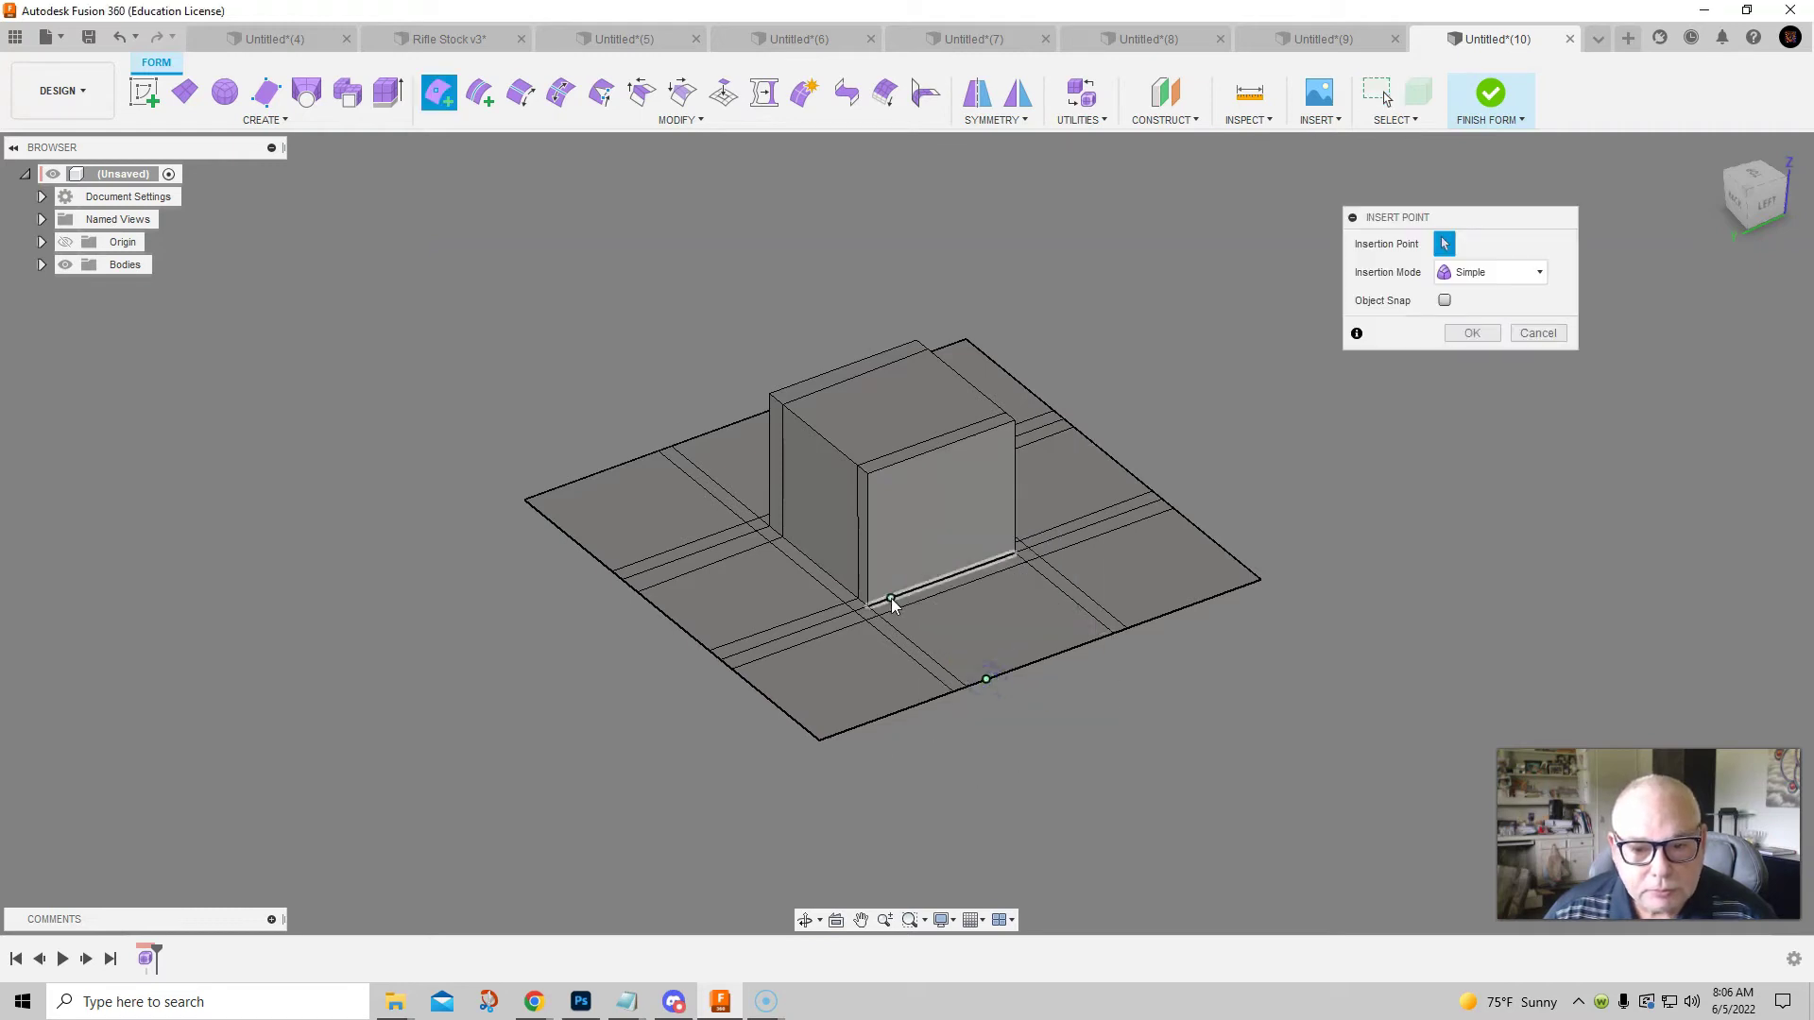
left_click(891, 596)
left_click(888, 467)
left_click(791, 392)
middle_click_drag(790, 393, 736, 362, "shift")
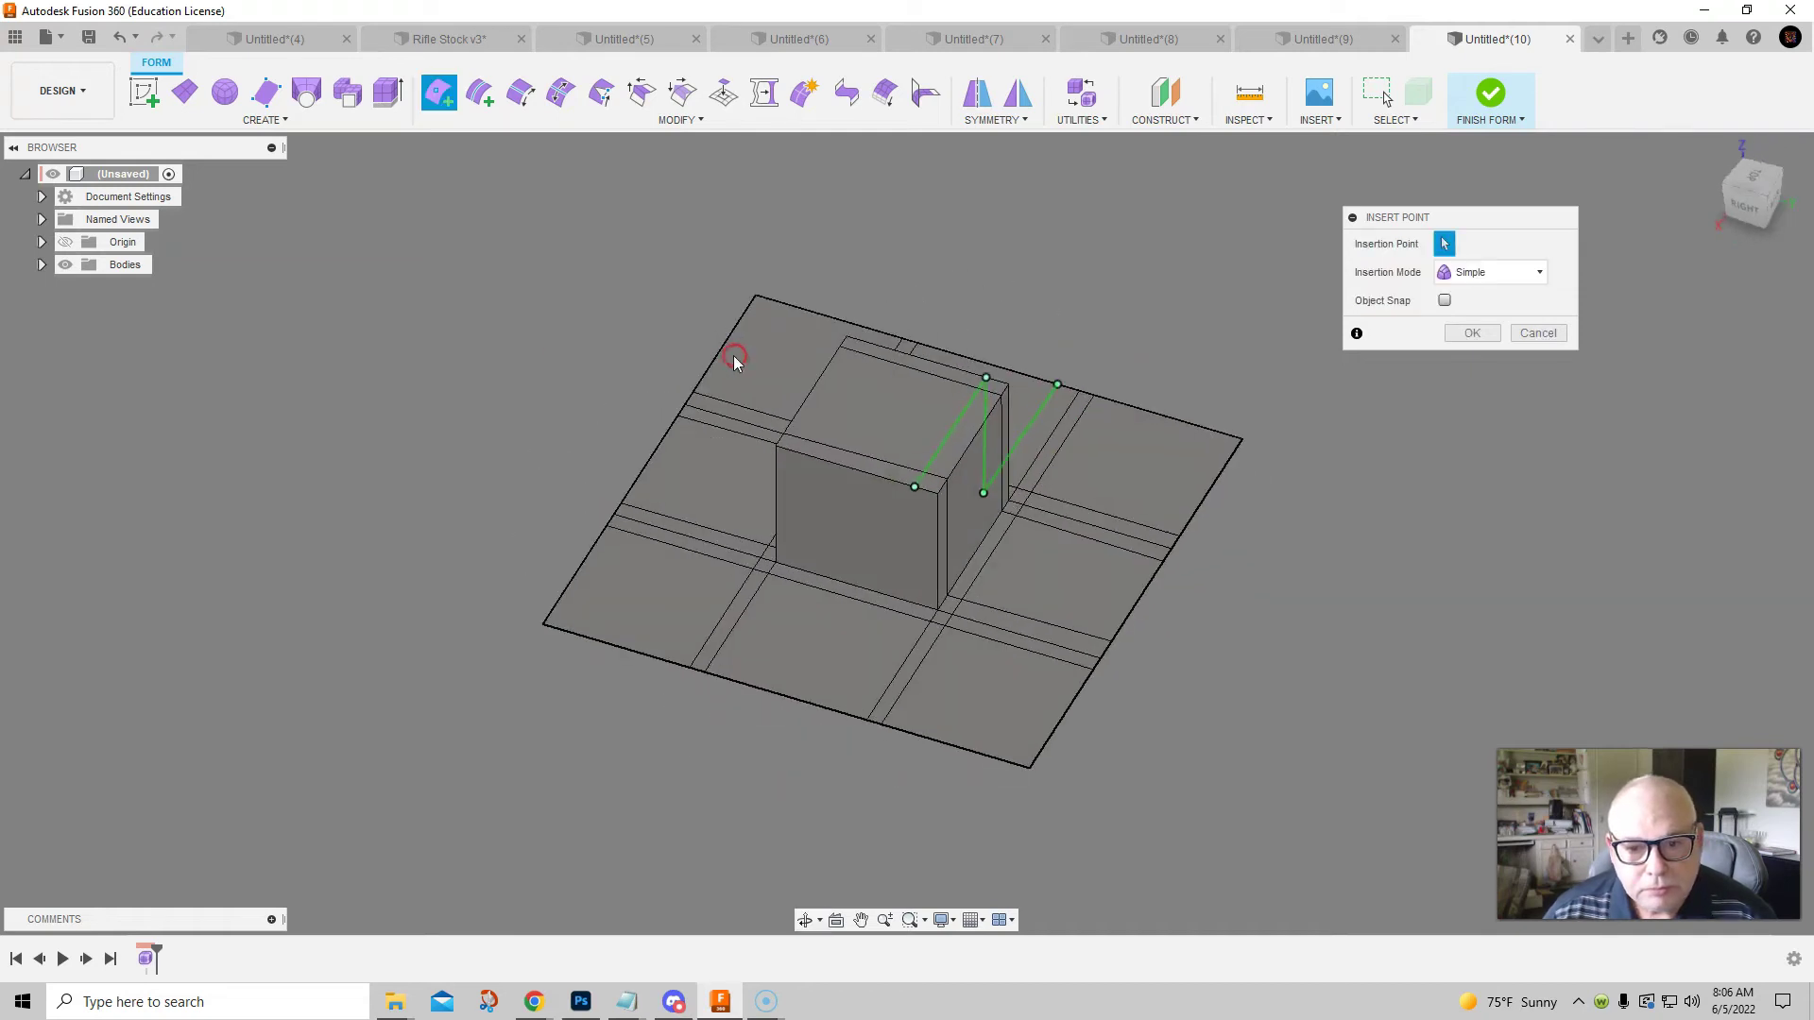
left_click(916, 601)
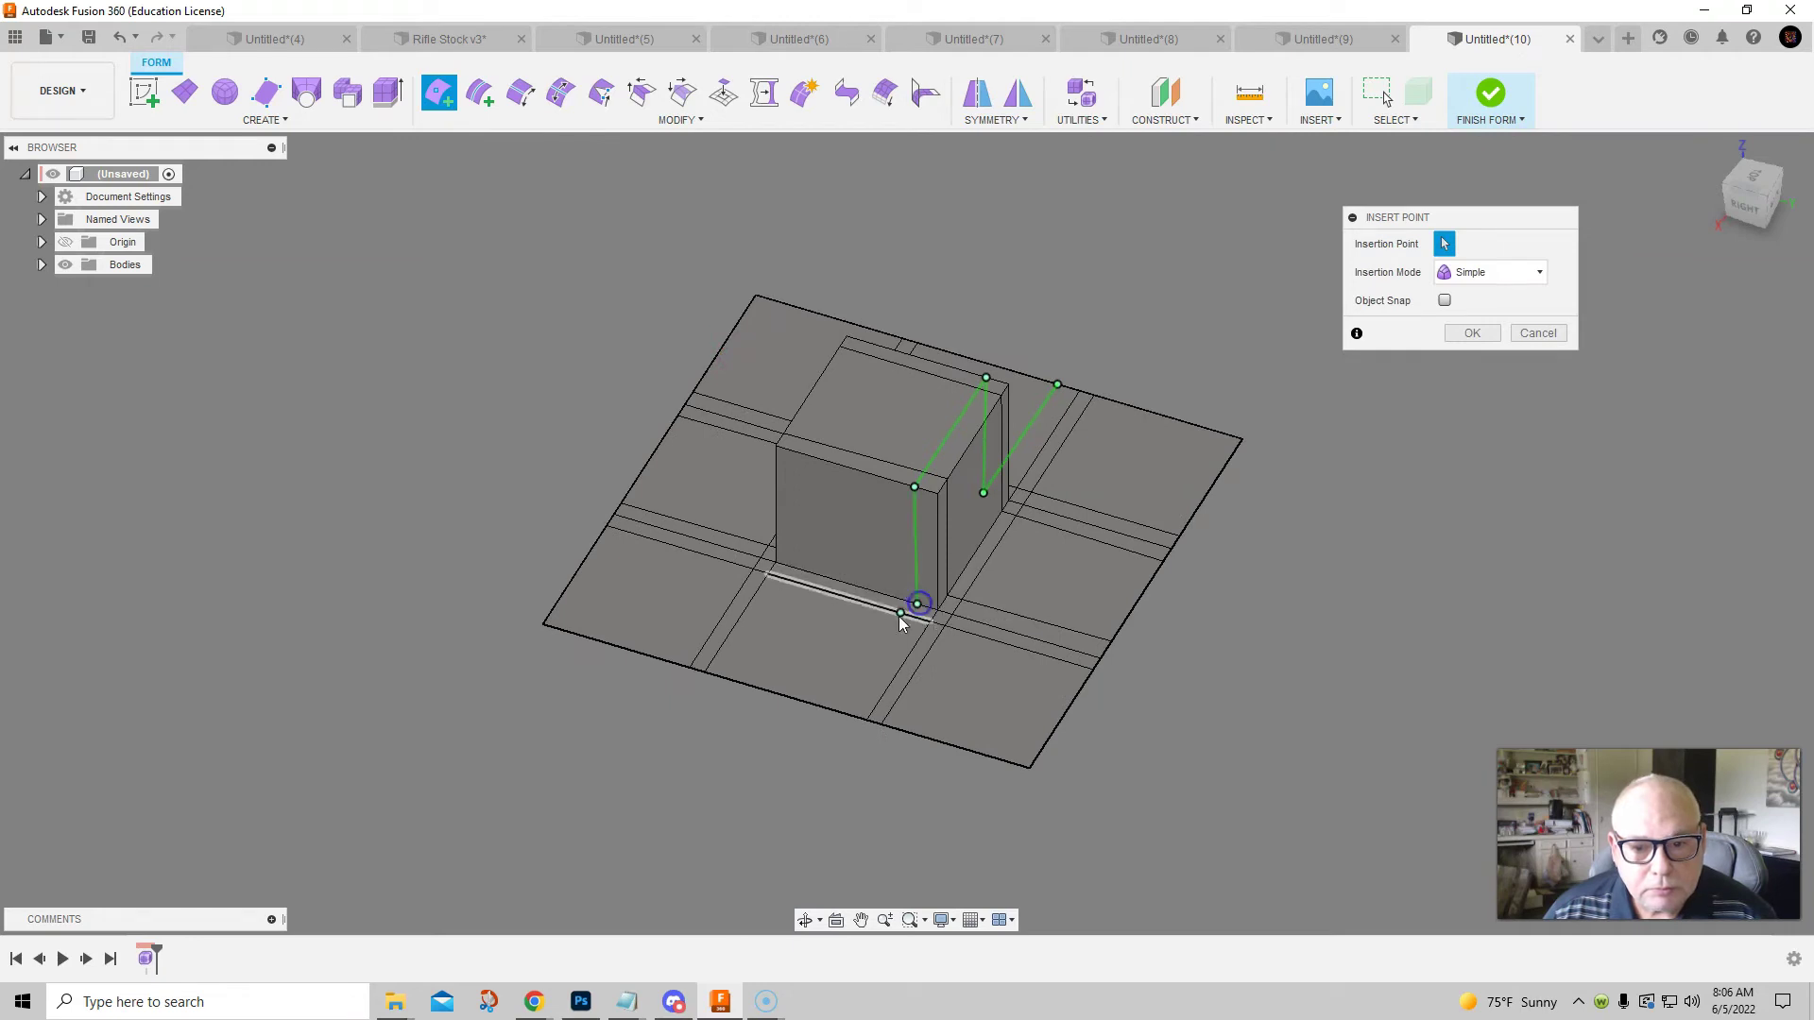
left_click(853, 718)
right_click(1211, 632)
left_click(1278, 633)
Repeat Insert Point for the second perpendicular edge, running boundary to boundary over the block just inside its last side
right_click(1267, 632)
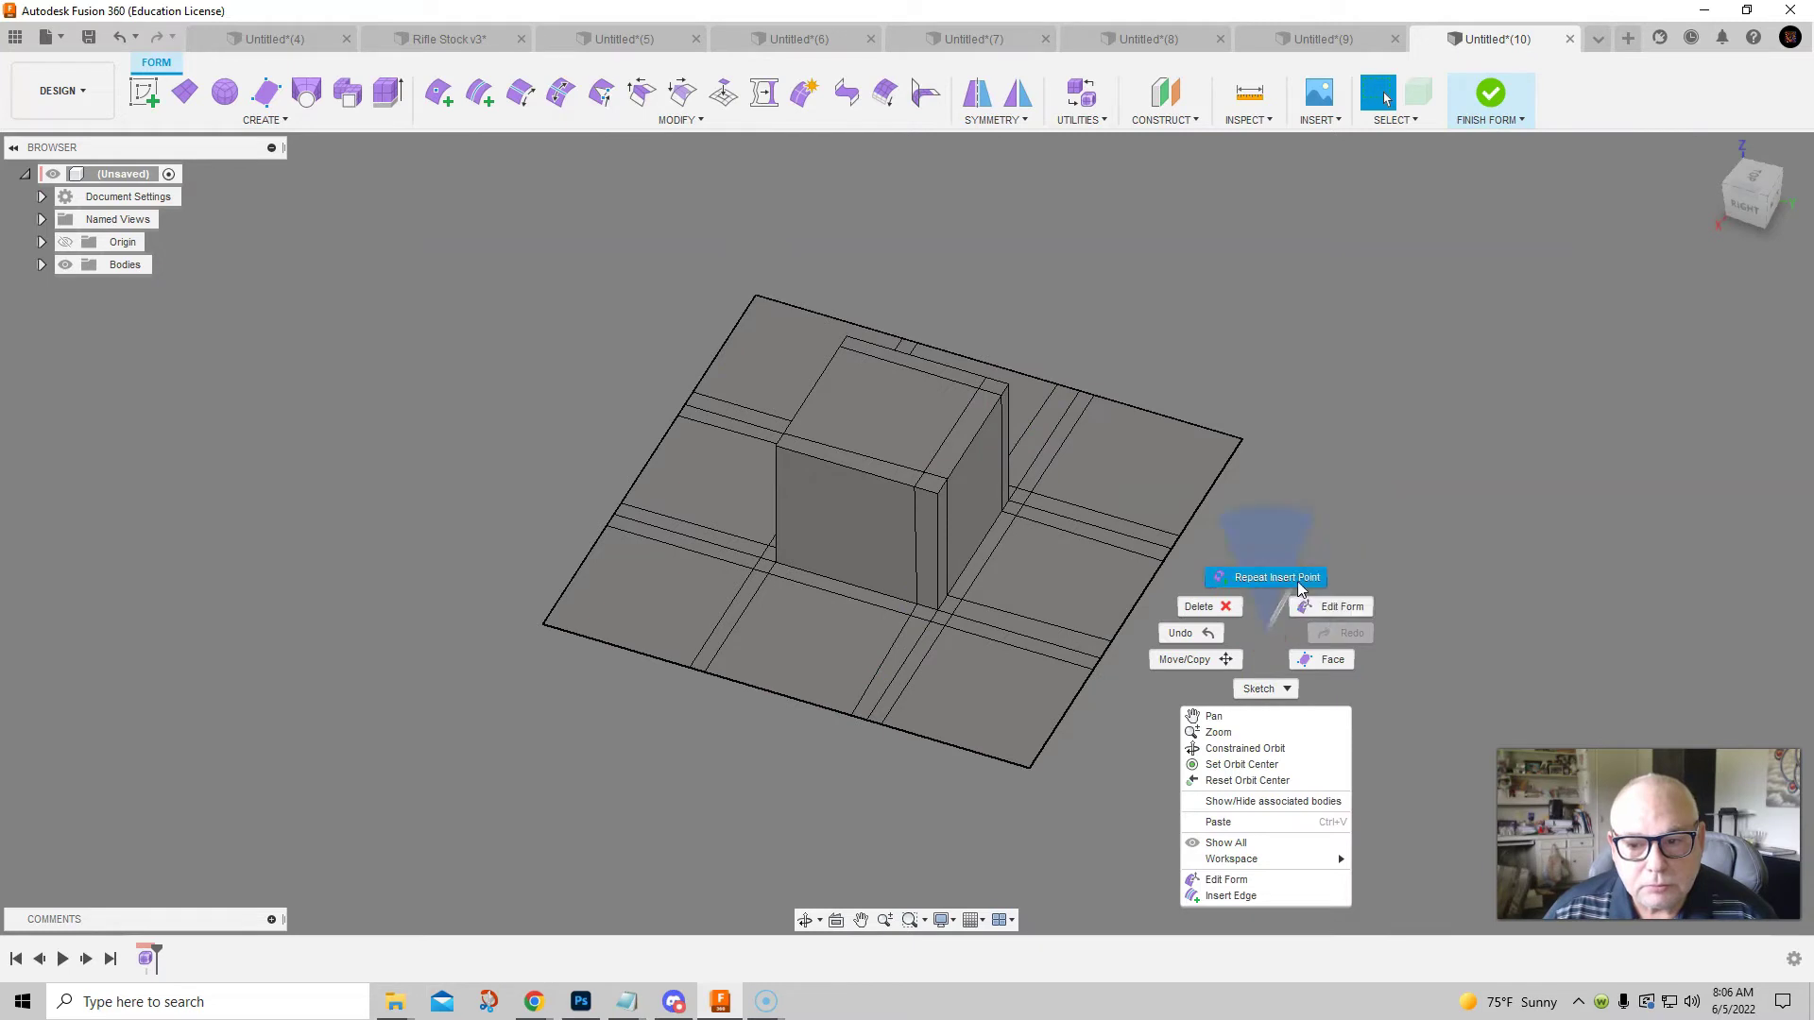
left_click(1276, 578)
left_click(725, 678)
left_click(793, 568)
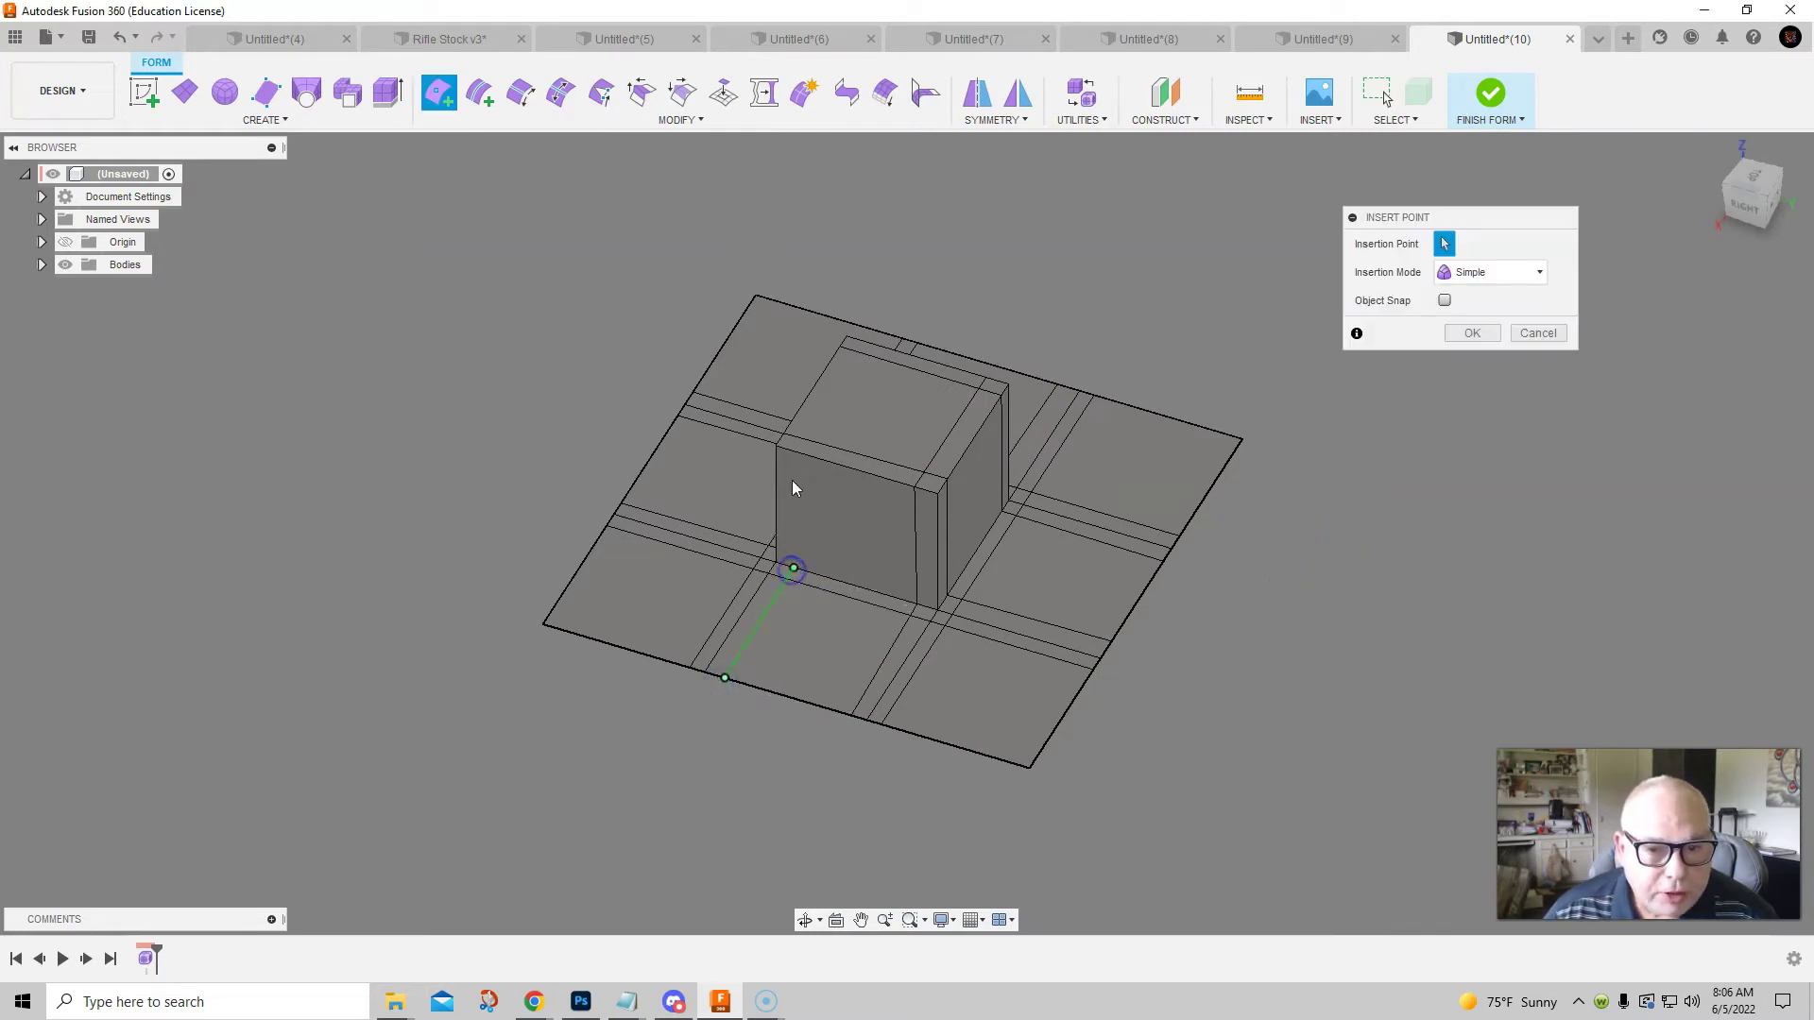
left_click(796, 453)
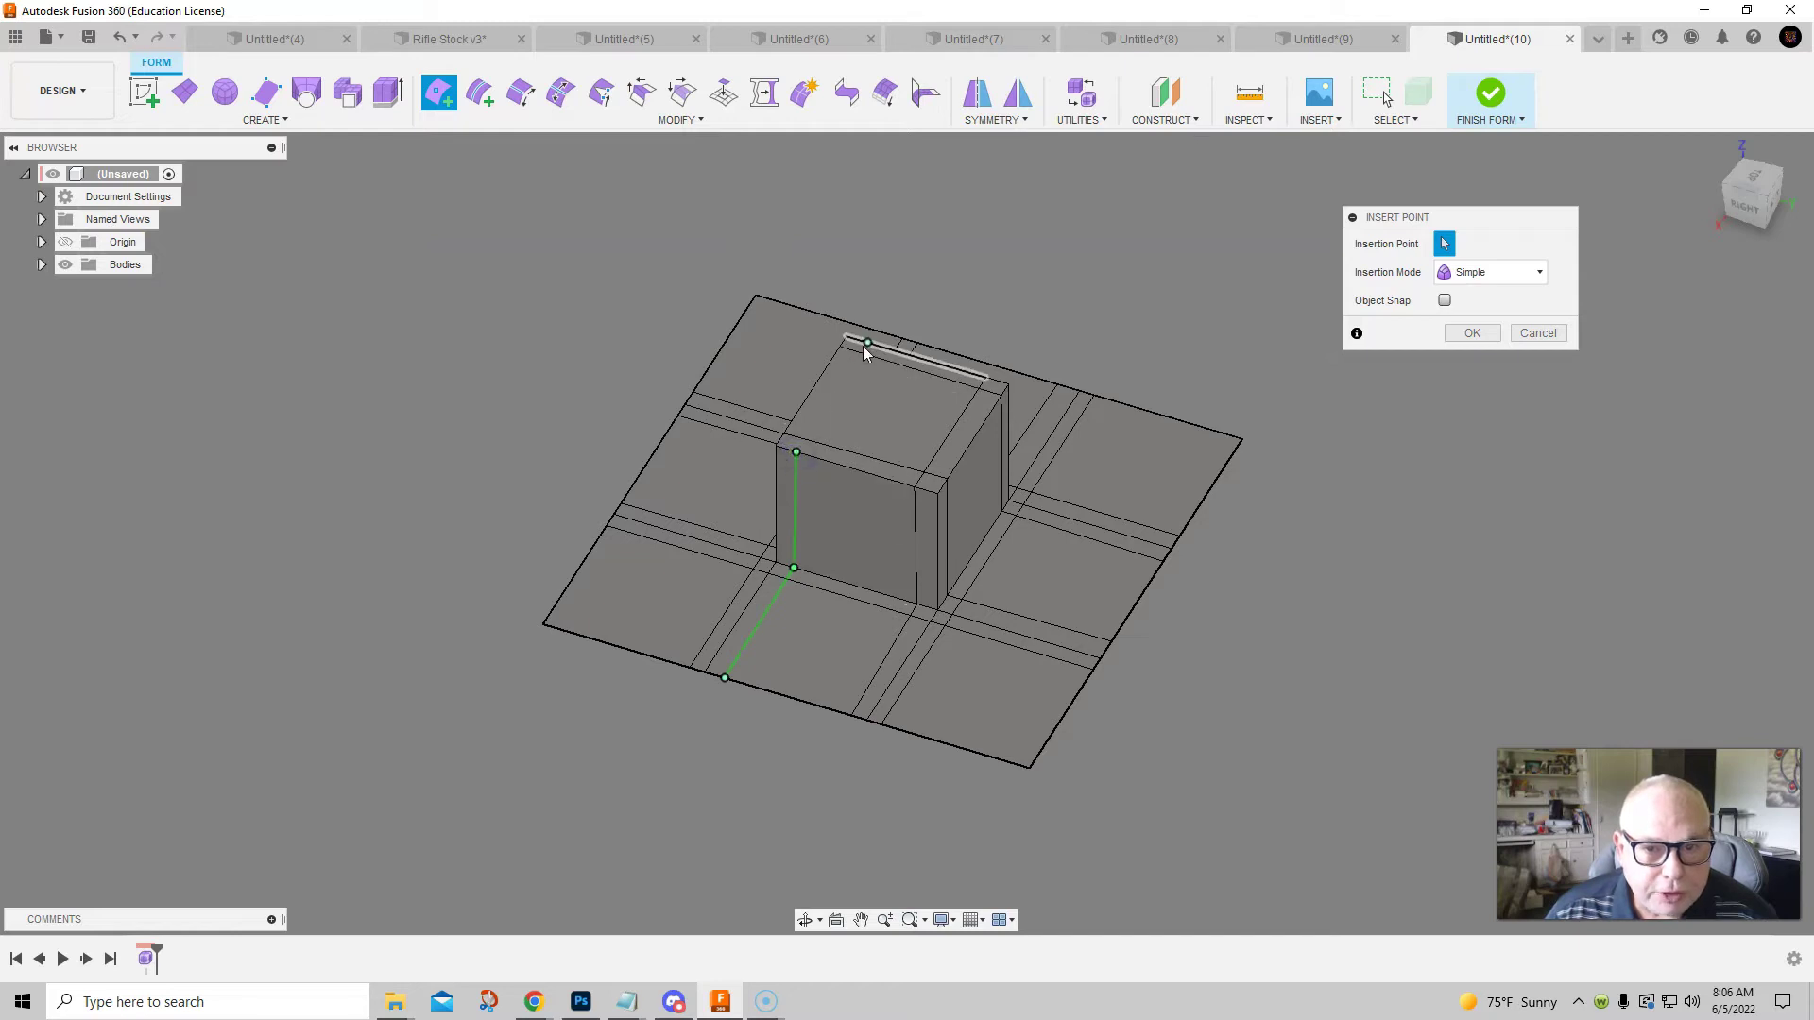
left_click(862, 343)
middle_click_drag(887, 372, 676, 368, "shift")
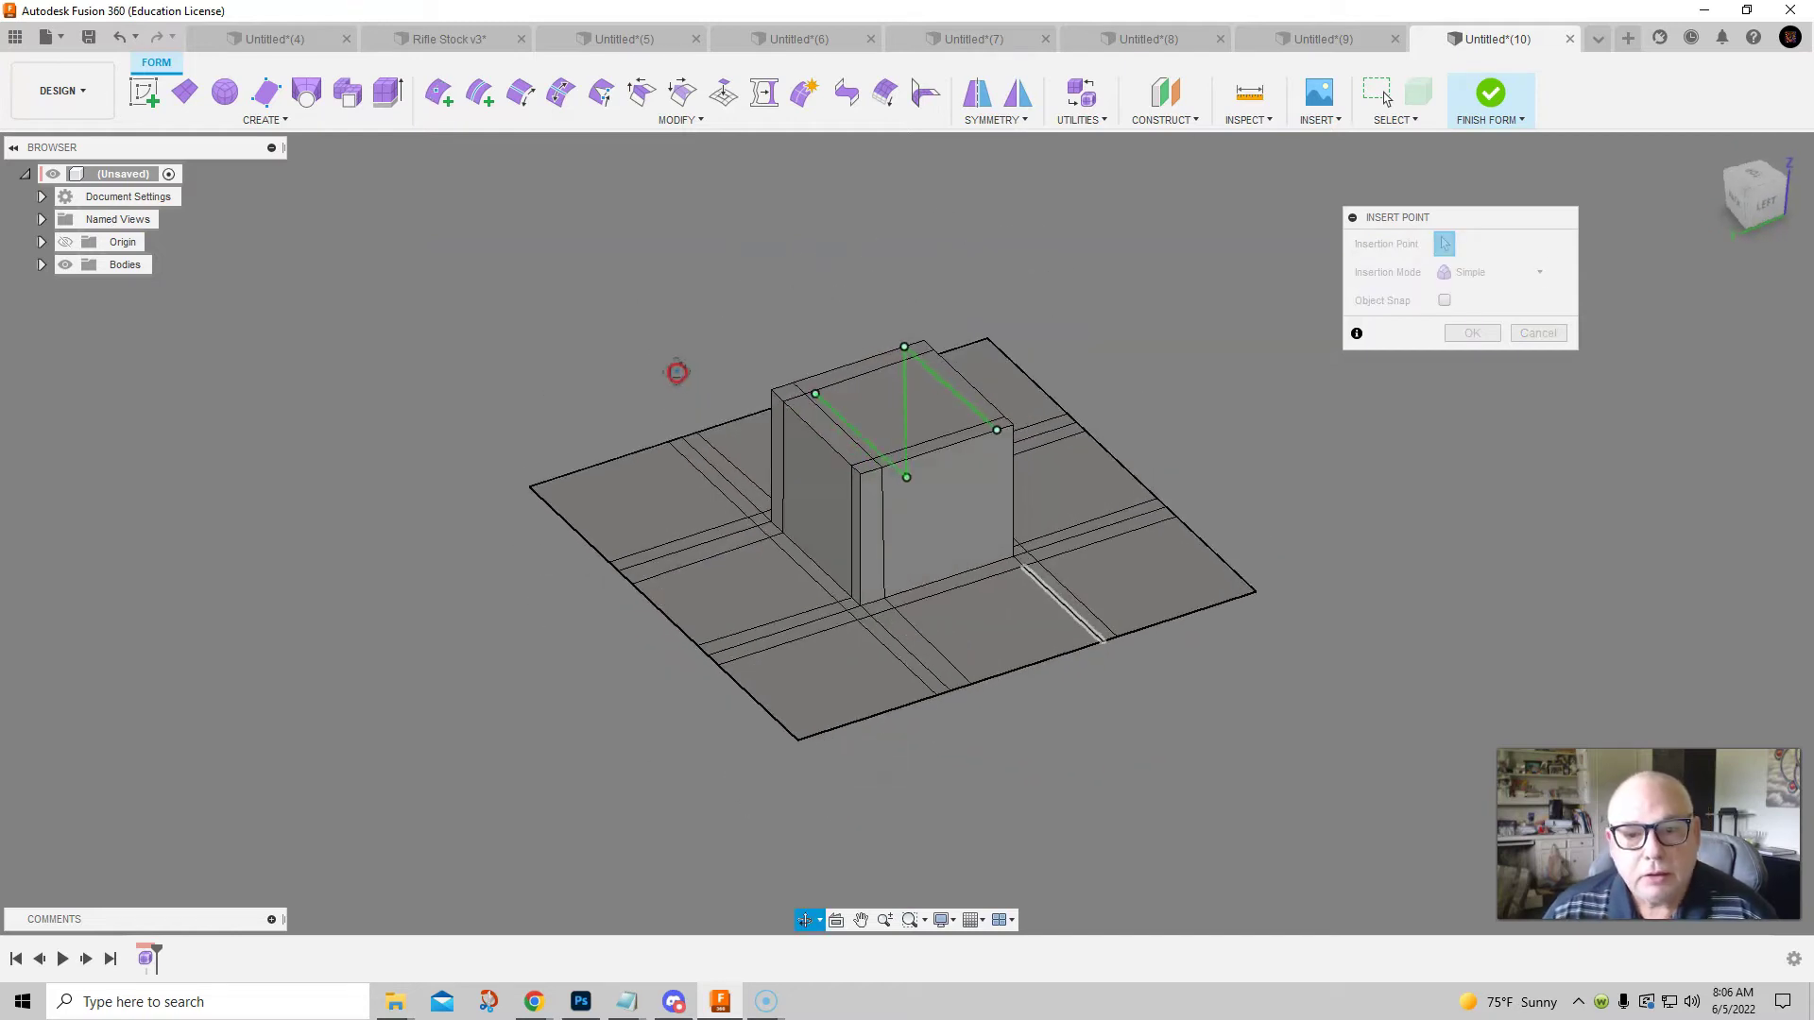
middle_click_drag(976, 506, 868, 478, "shift")
left_click(886, 532)
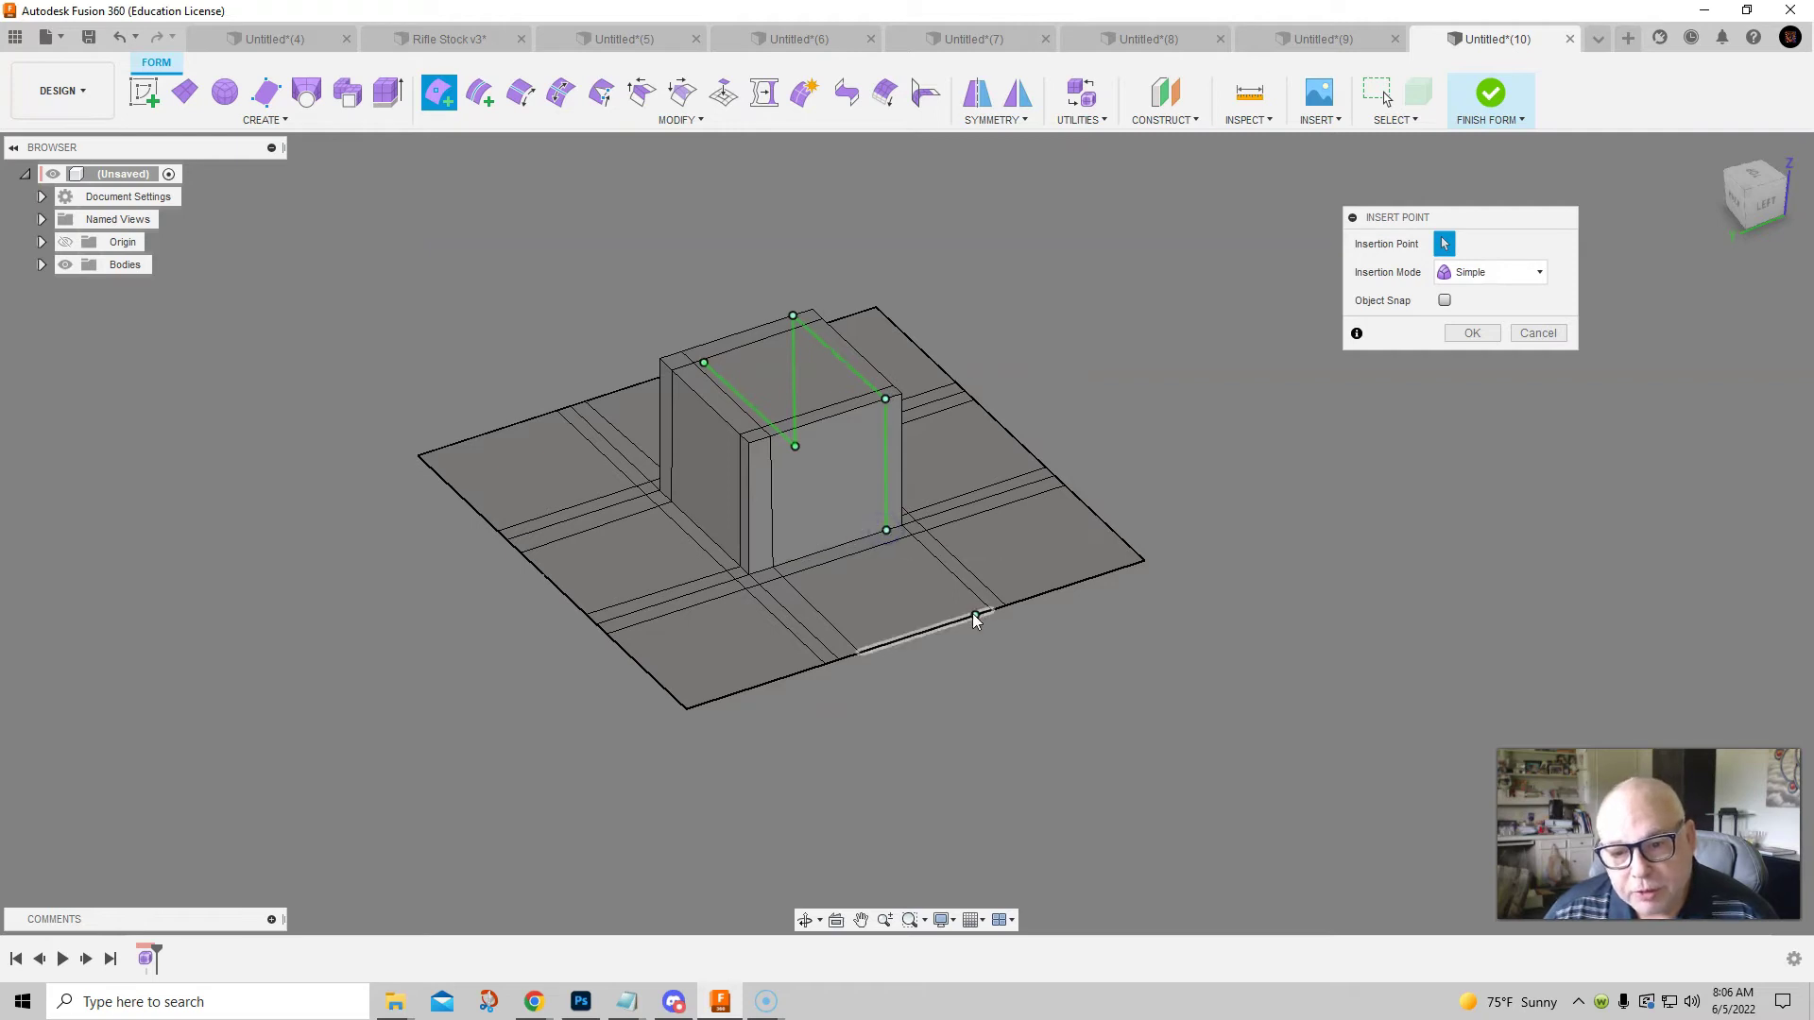
right_click(1177, 605)
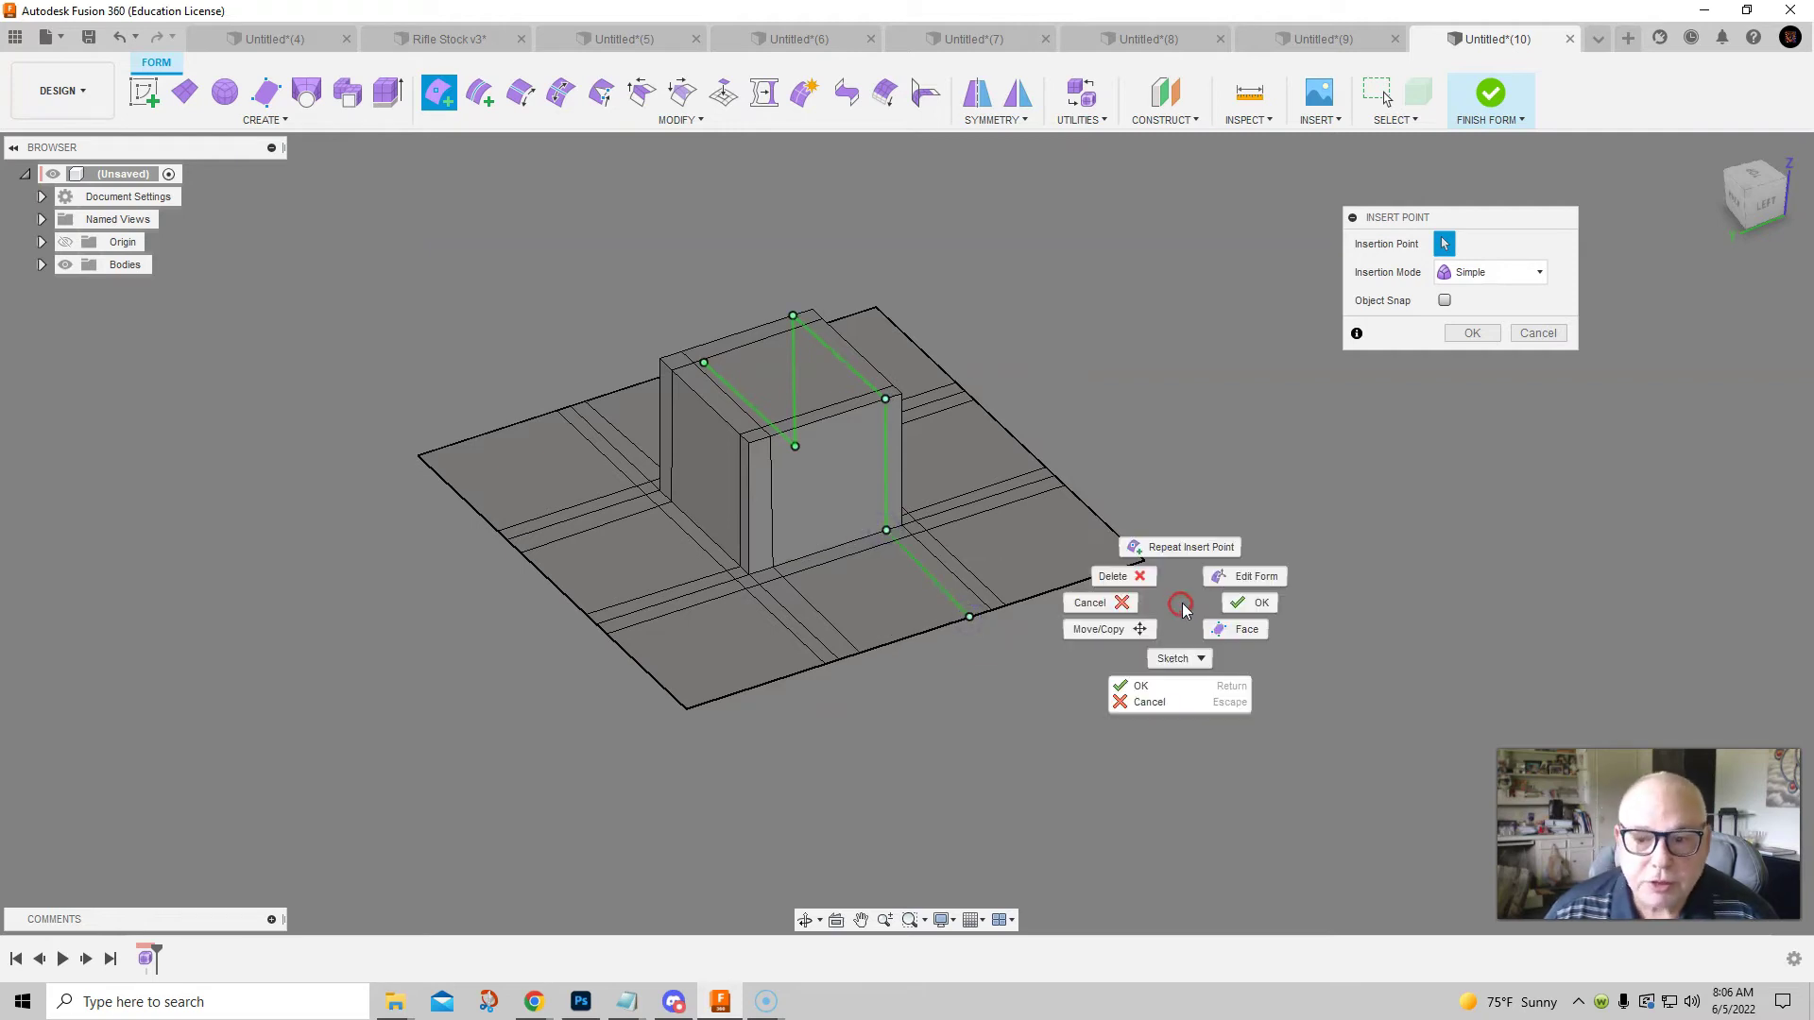
left_click(1224, 605)
Inspect the block's sharper shape in smooth display, and return the form to box display
middle_click_drag(1247, 599, 728, 666, "shift")
key("alt+3")
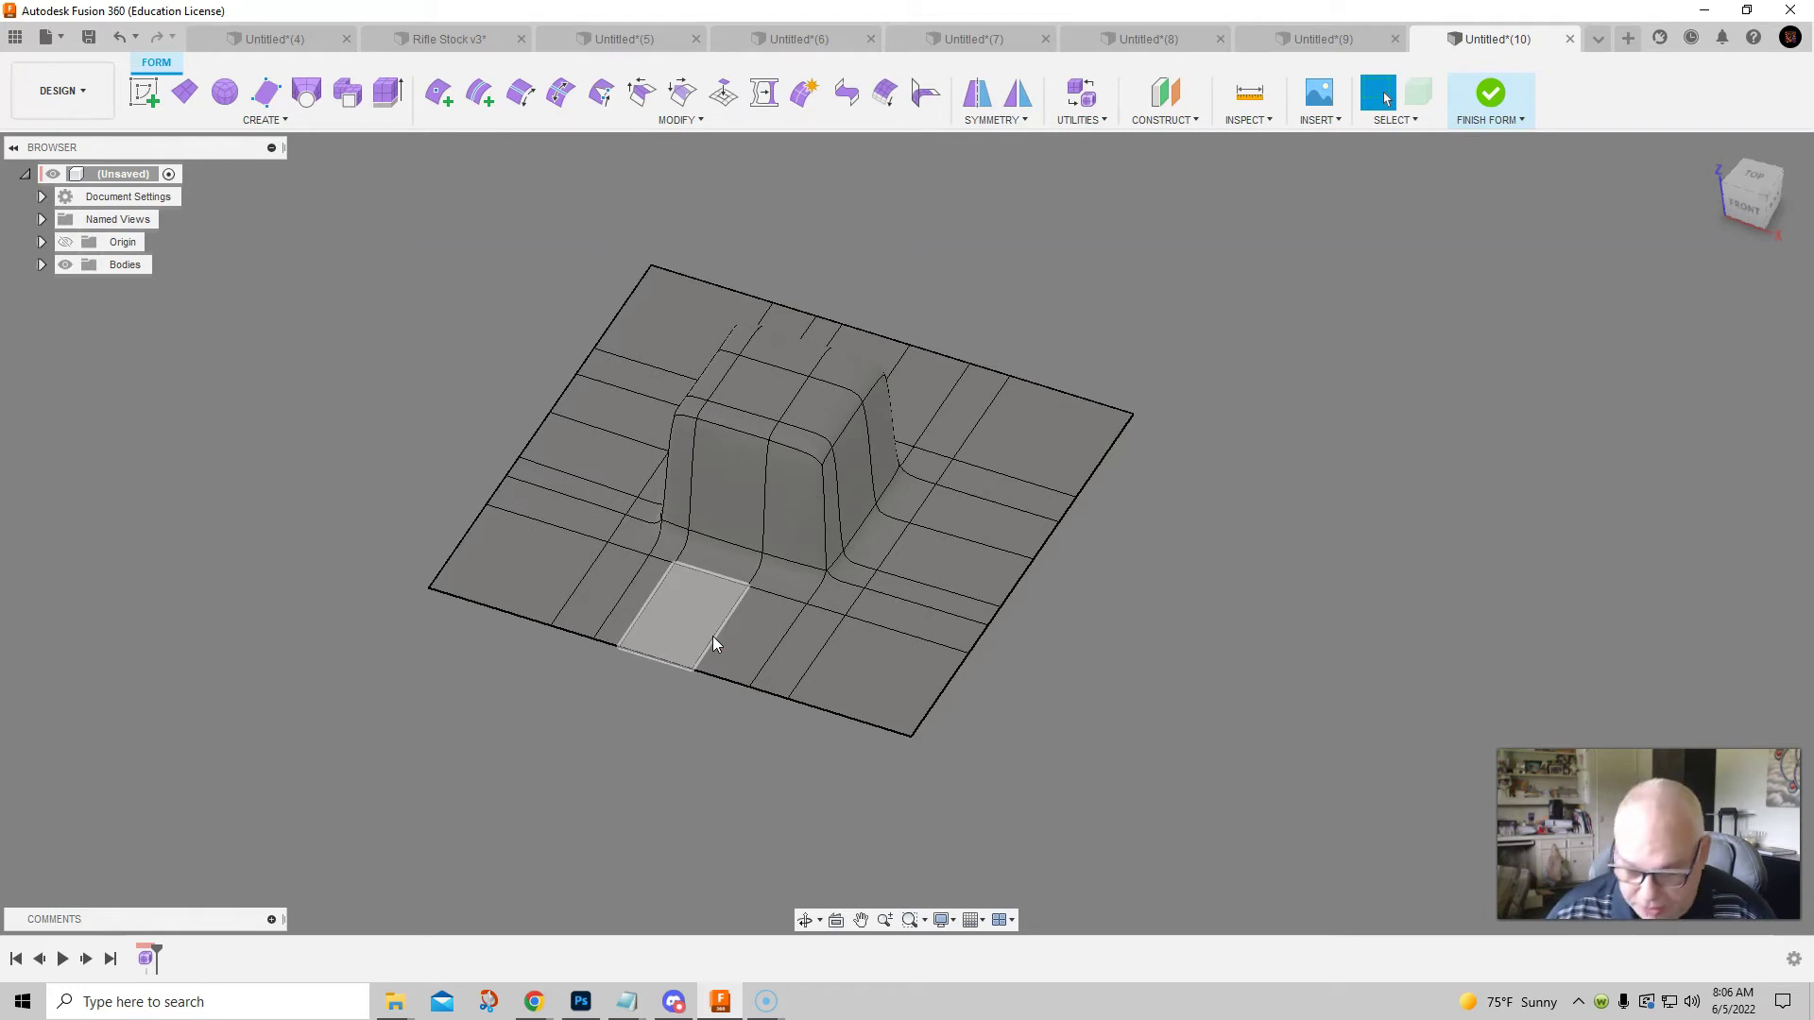
key("alt+1")
Use Insert Point to add a closed edge loop around all four sides of the block, just below its upper face
middle_click_drag(1145, 557, 1131, 600, "shift")
right_click(1148, 616)
left_click(1147, 558)
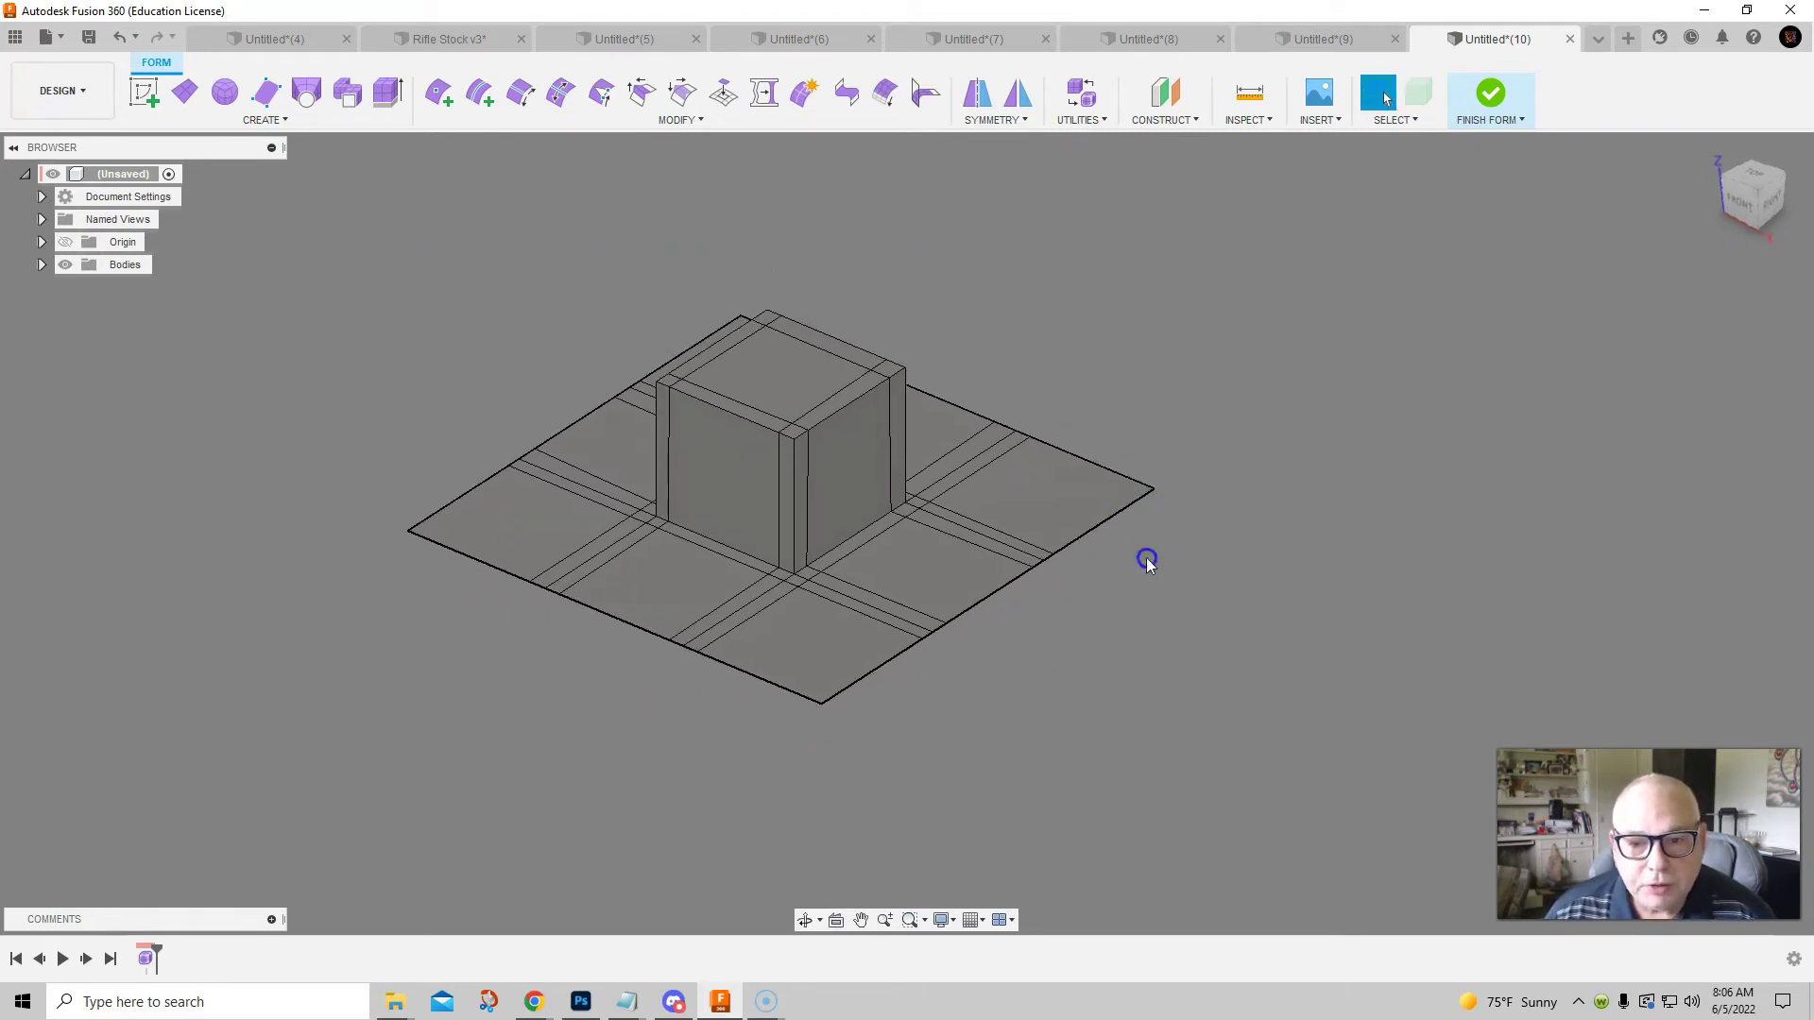
left_click(792, 455)
left_click(907, 385)
middle_click_drag(902, 445, 940, 447, "shift")
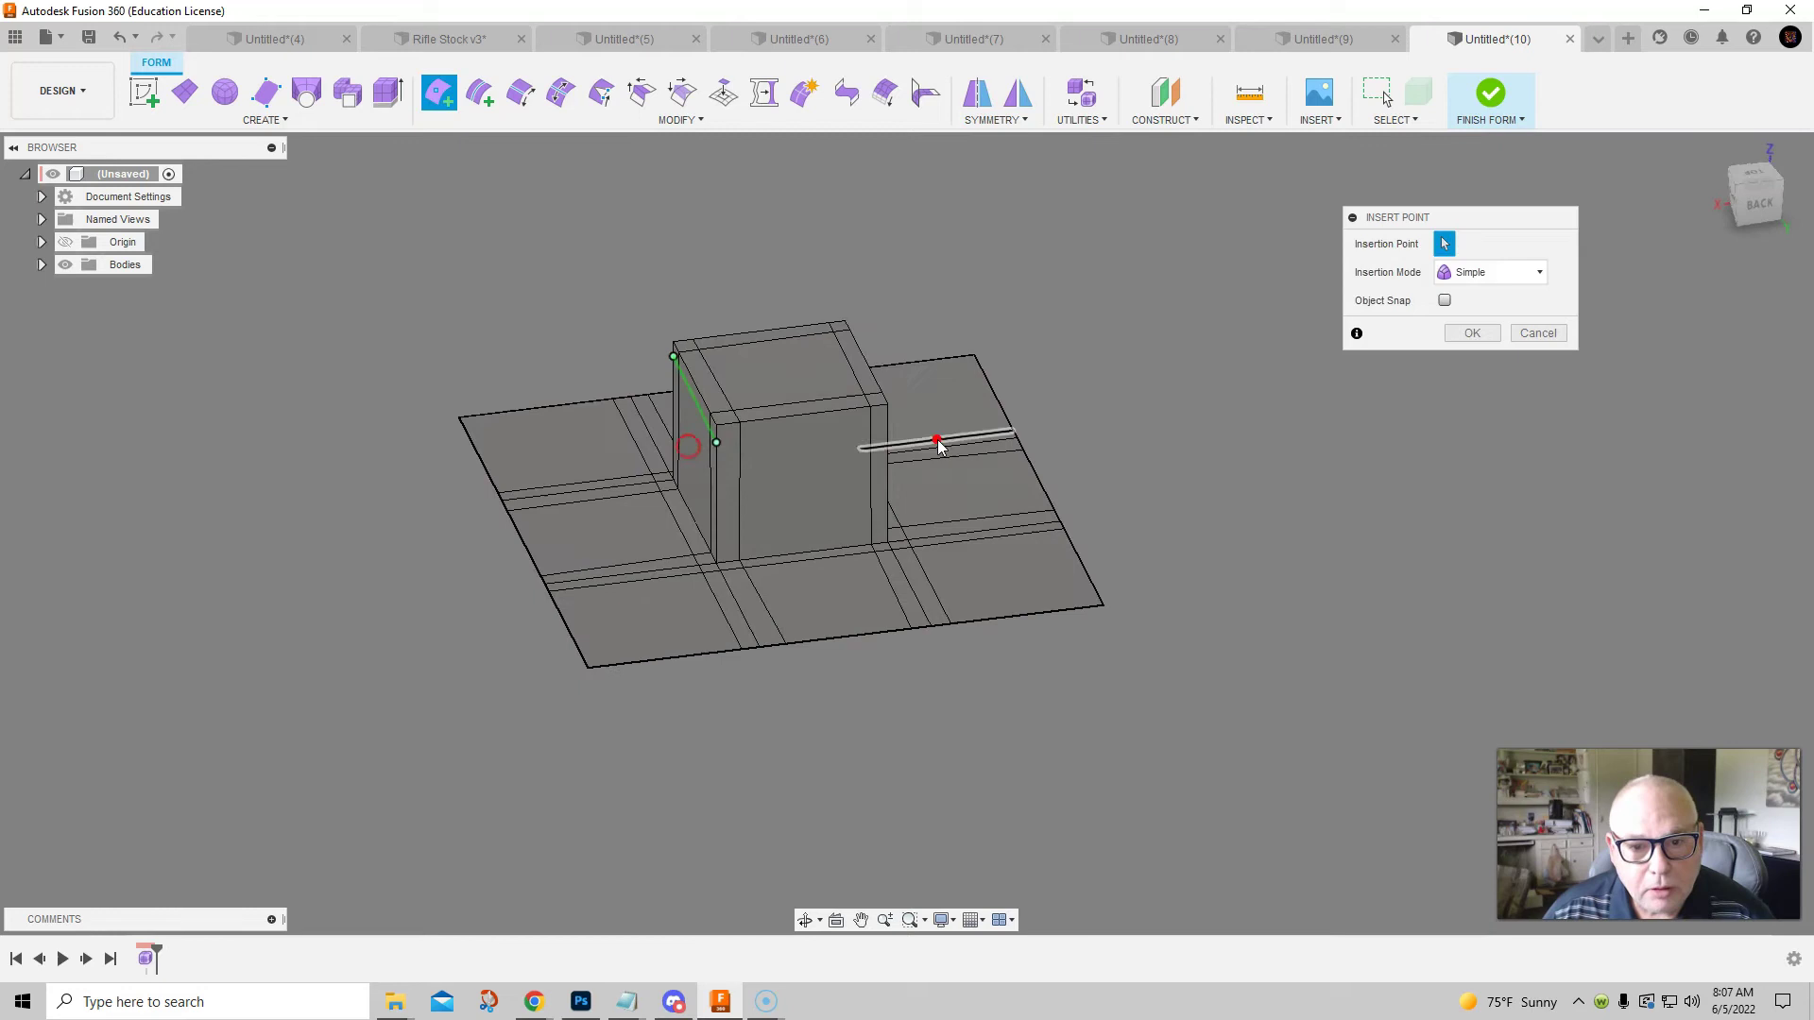
left_click(885, 425)
scroll(846, 446, "up", 2)
middle_click_drag(843, 457, 680, 450, "shift")
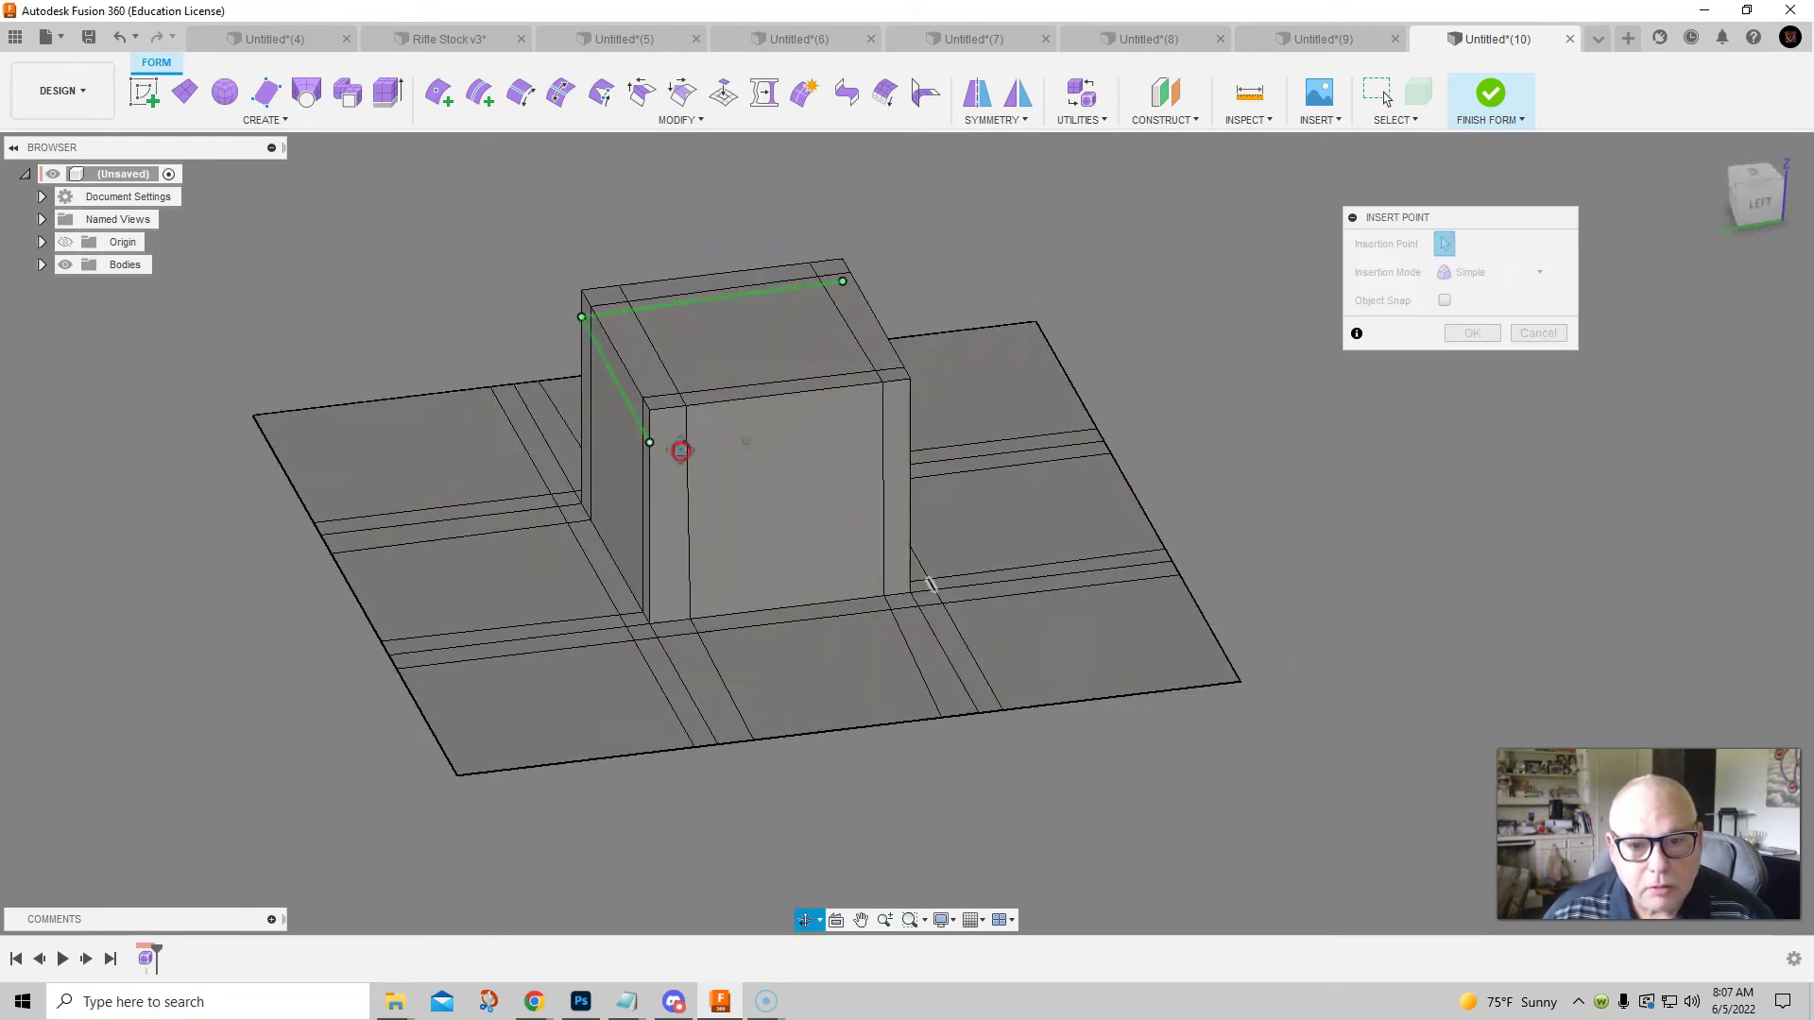
left_click(911, 407)
middle_click_drag(913, 413, 909, 417, "shift")
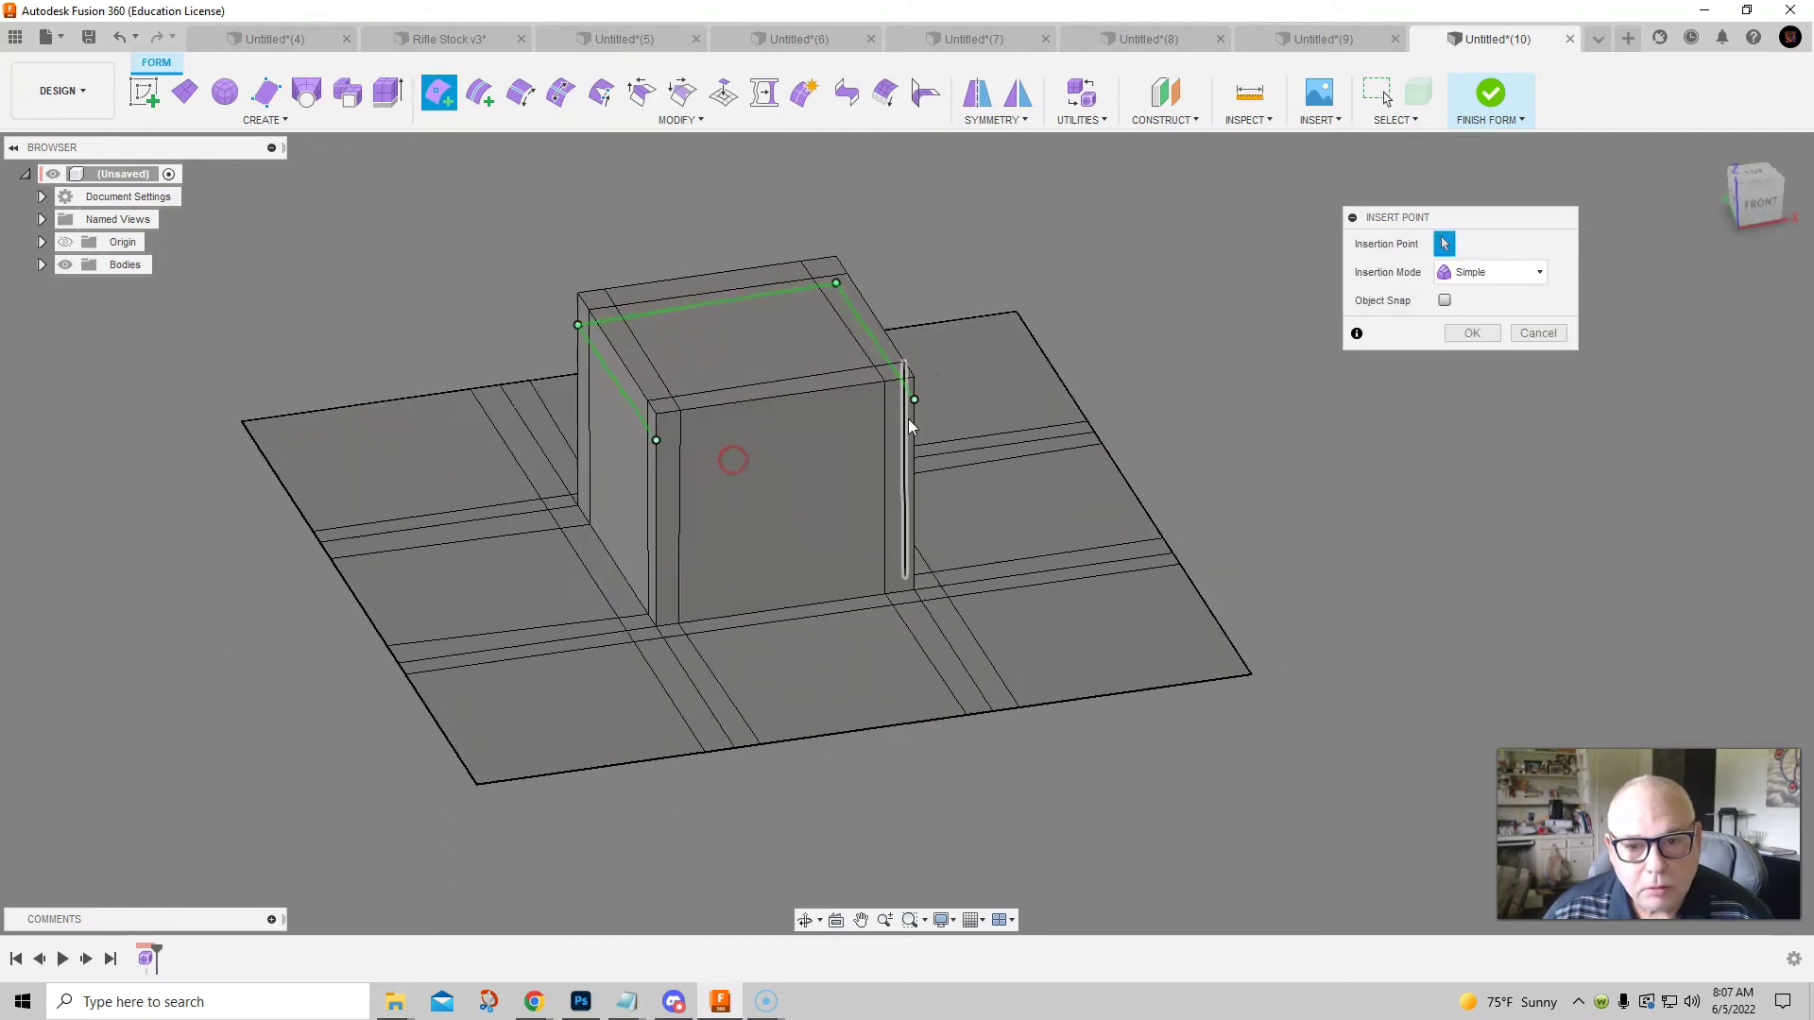
left_click(915, 405)
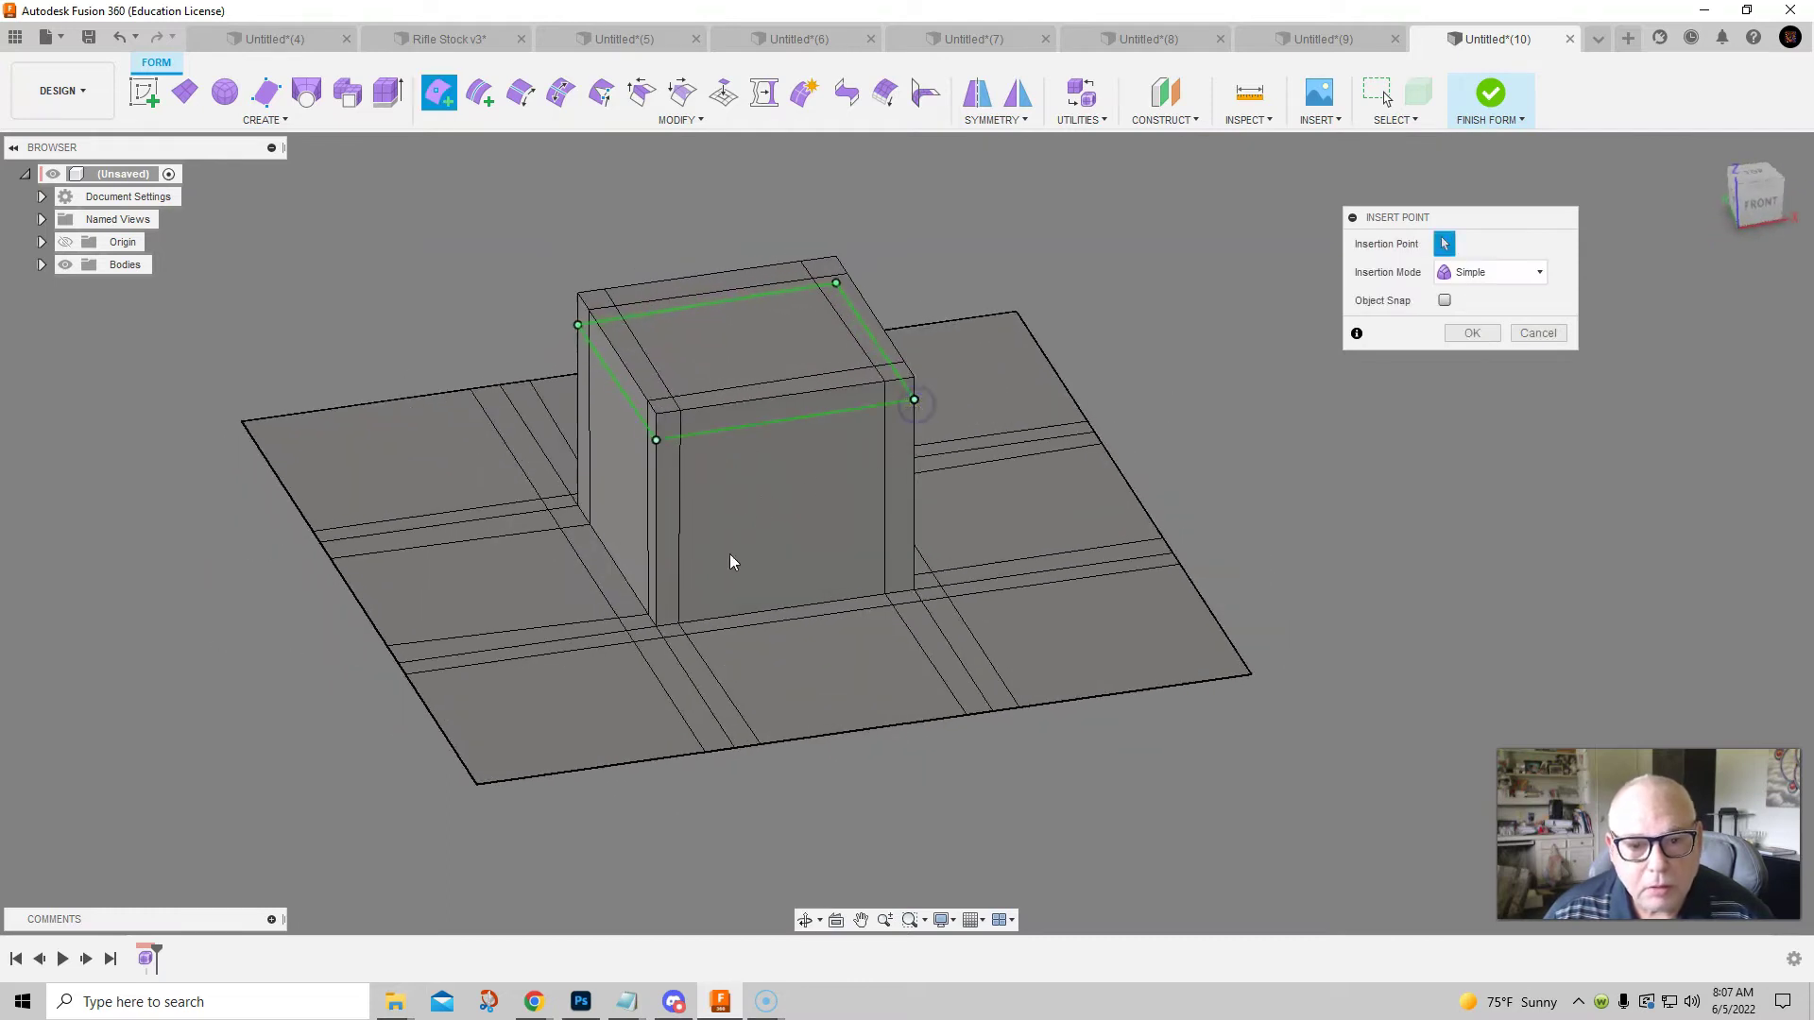
right_click(1228, 430)
left_click(1302, 433)
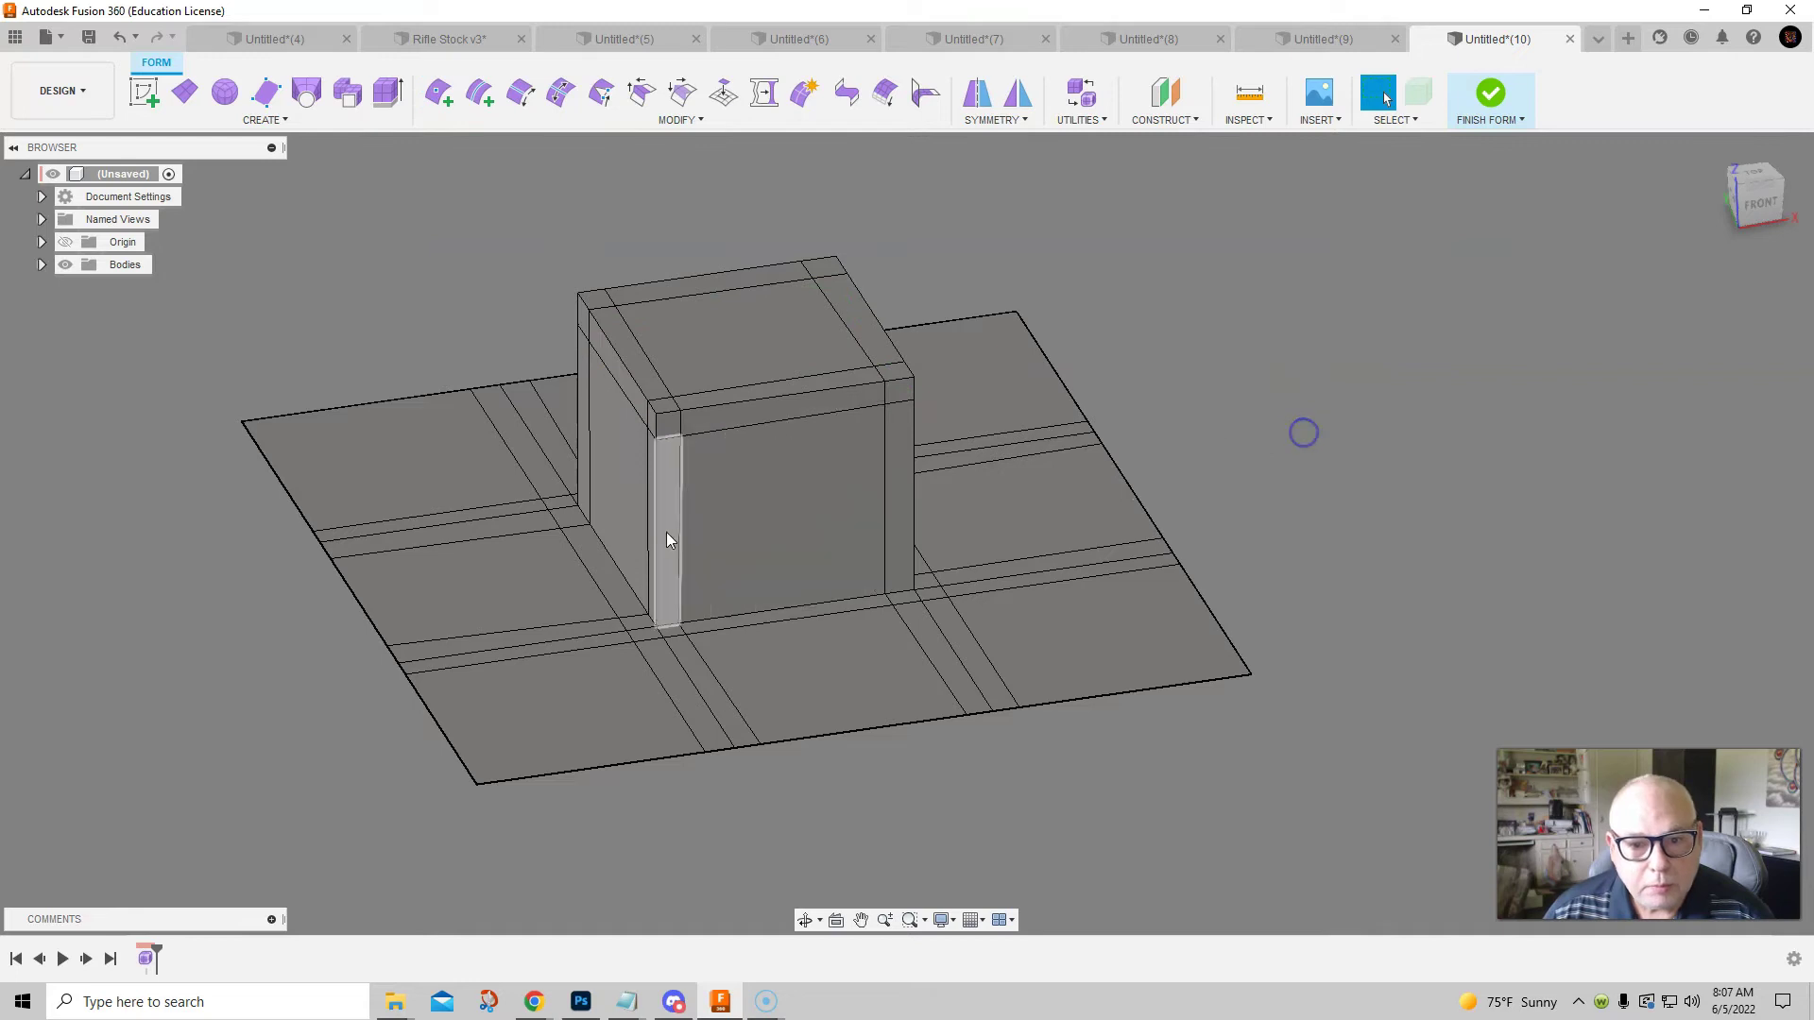
Repeat Insert Point to add a closed edge loop around all four sides of the block, just above its base
right_click(1091, 276)
left_click(1079, 212)
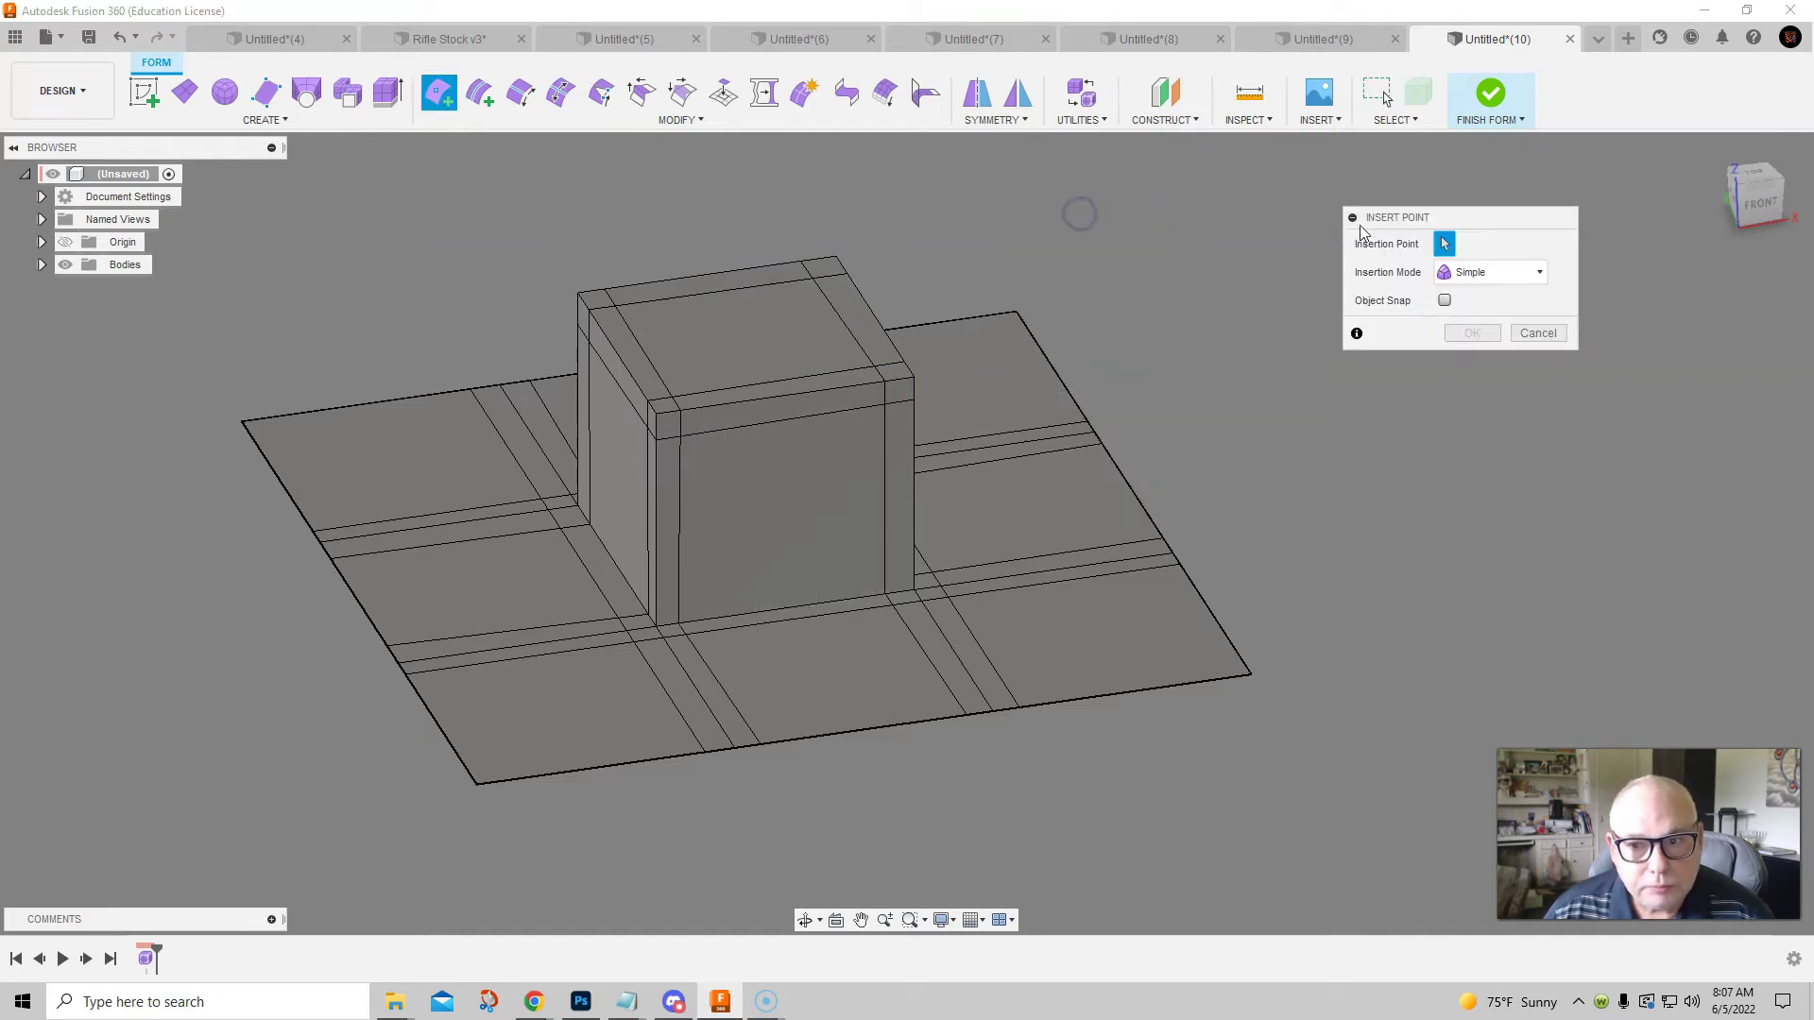
left_click(654, 599)
left_click(914, 567)
middle_click_drag(881, 569, 718, 580, "shift")
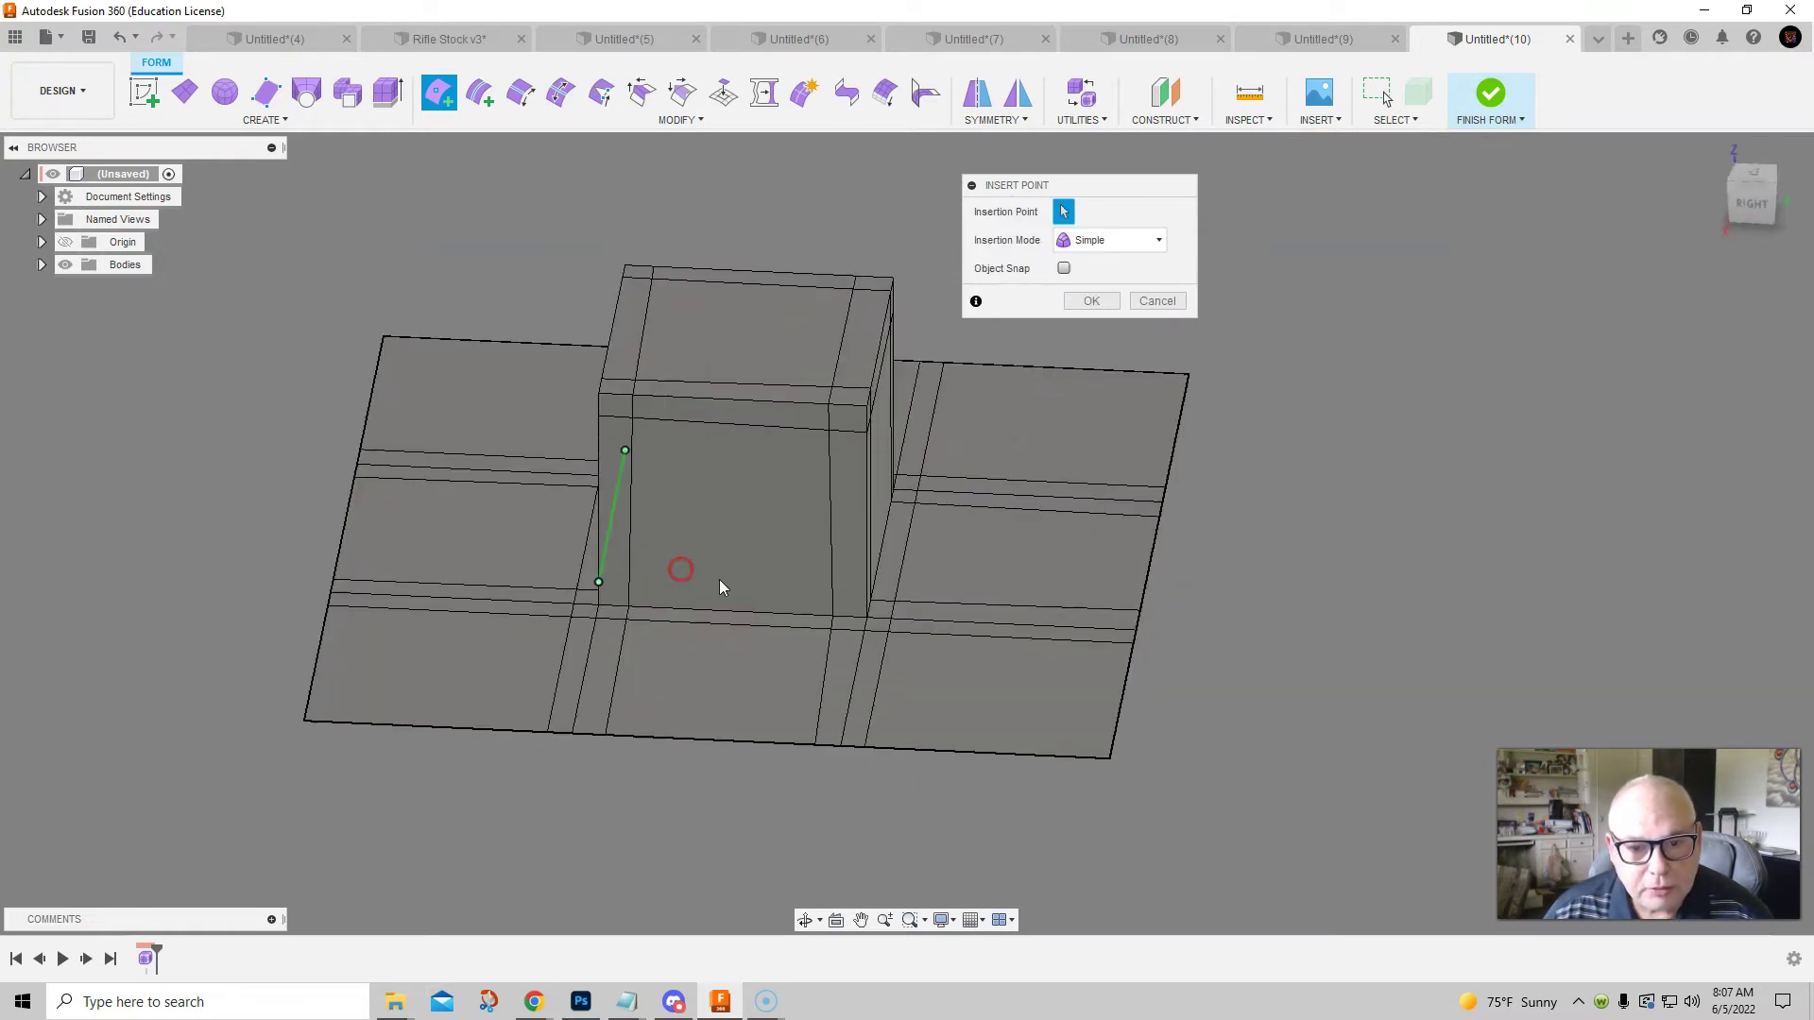
mouse_move(862, 565)
middle_mouse_down("shift")
mouse_move(837, 603)
mouse_move(927, 587)
middle_mouse_up("shift")
left_click(842, 603)
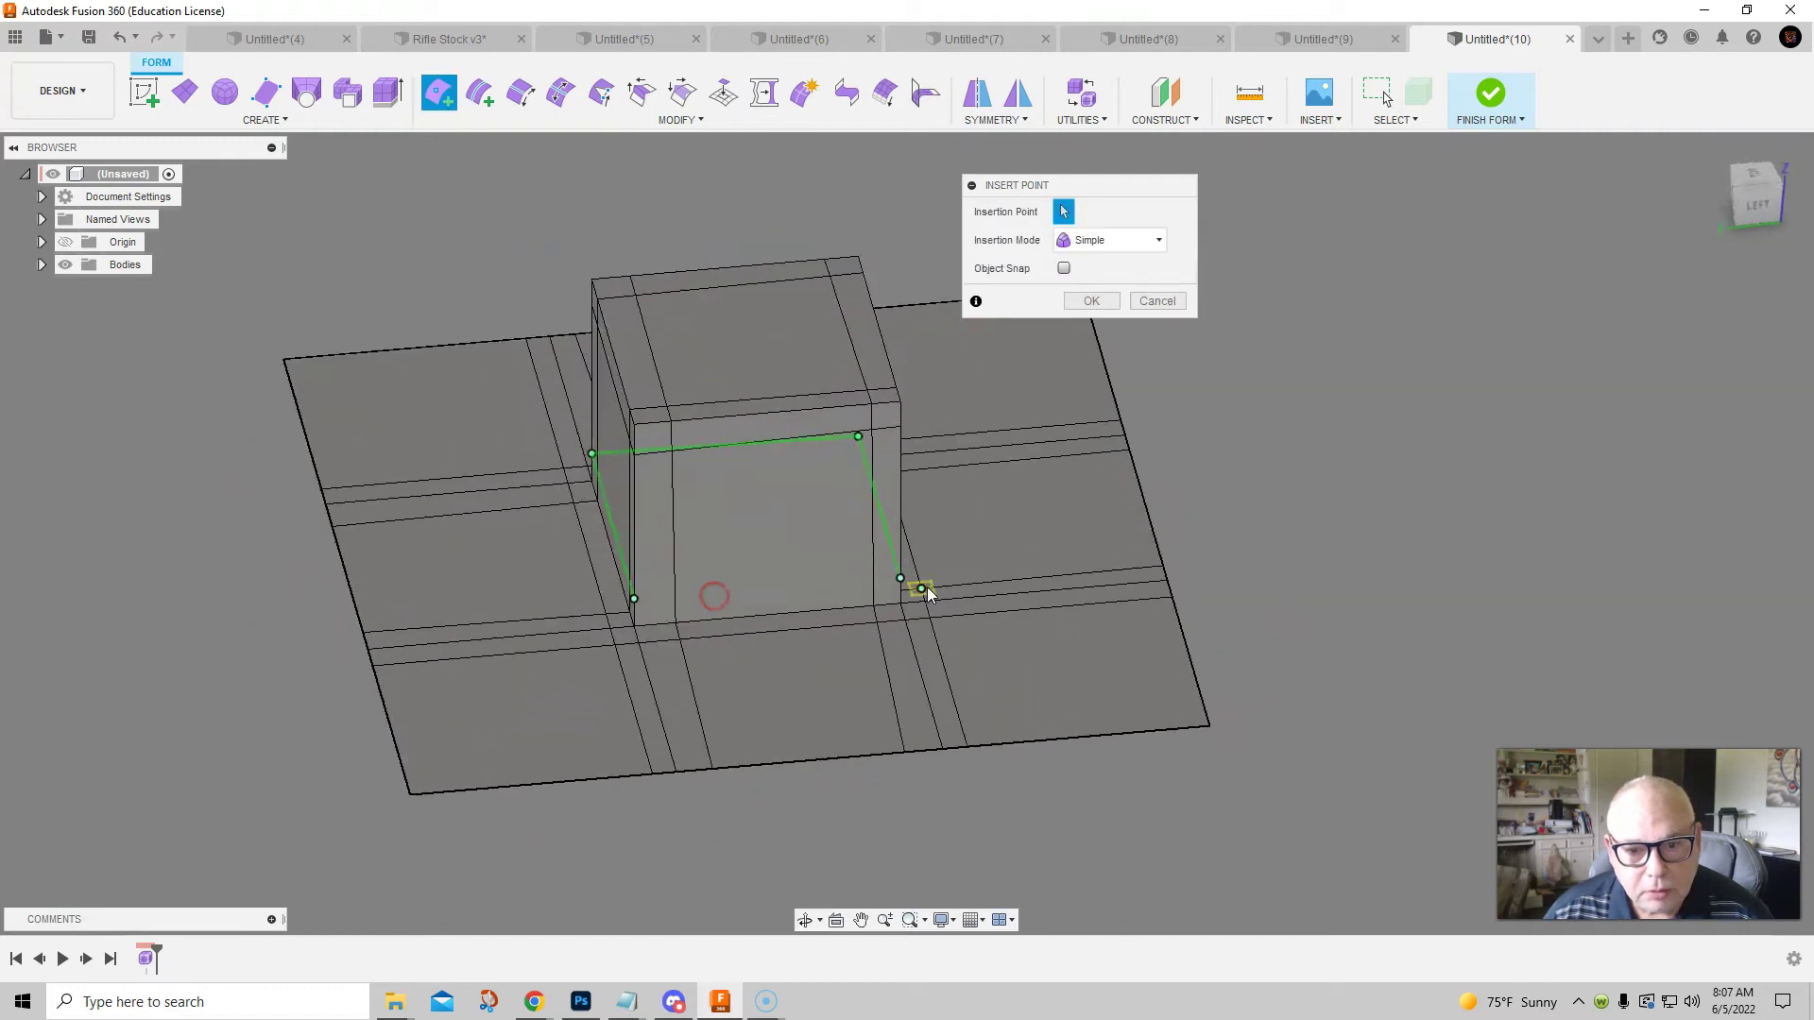
left_click(900, 581)
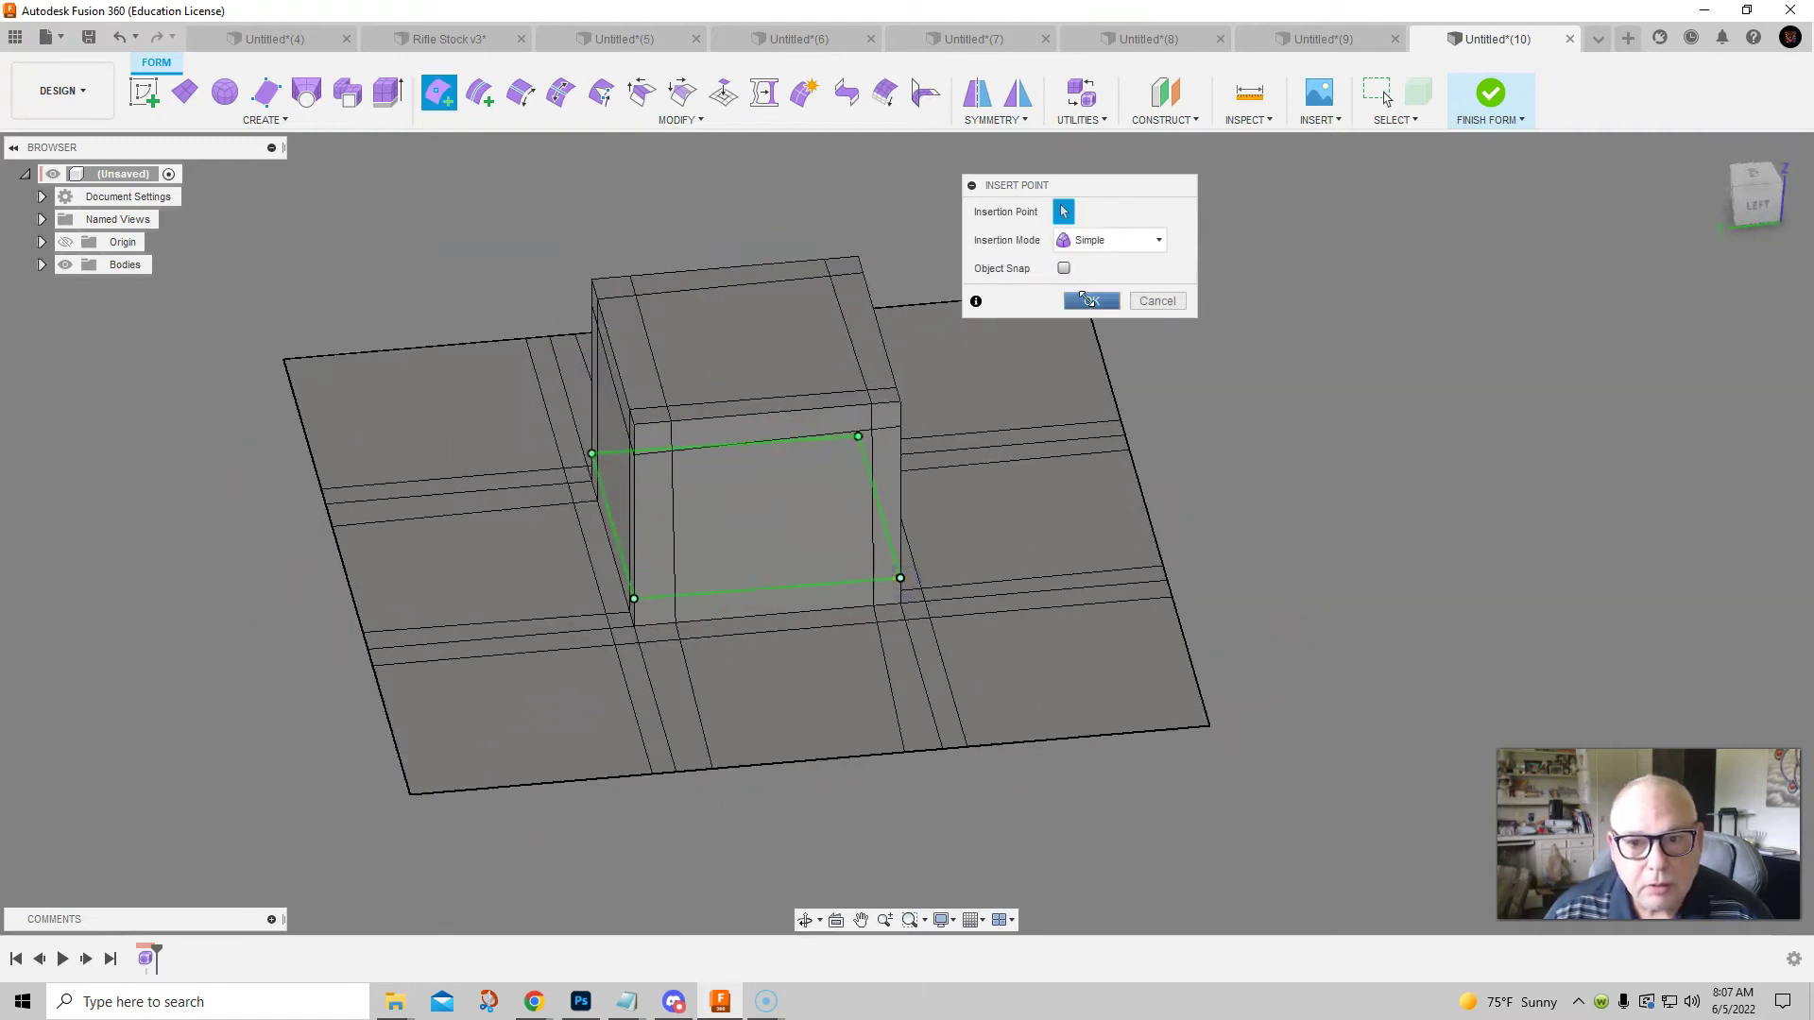
left_click(1092, 301)
Inspect the block with both new loops in smooth display, and return the form to box display
middle_click_drag(1211, 504, 1257, 497, "shift")
key("alt+3")
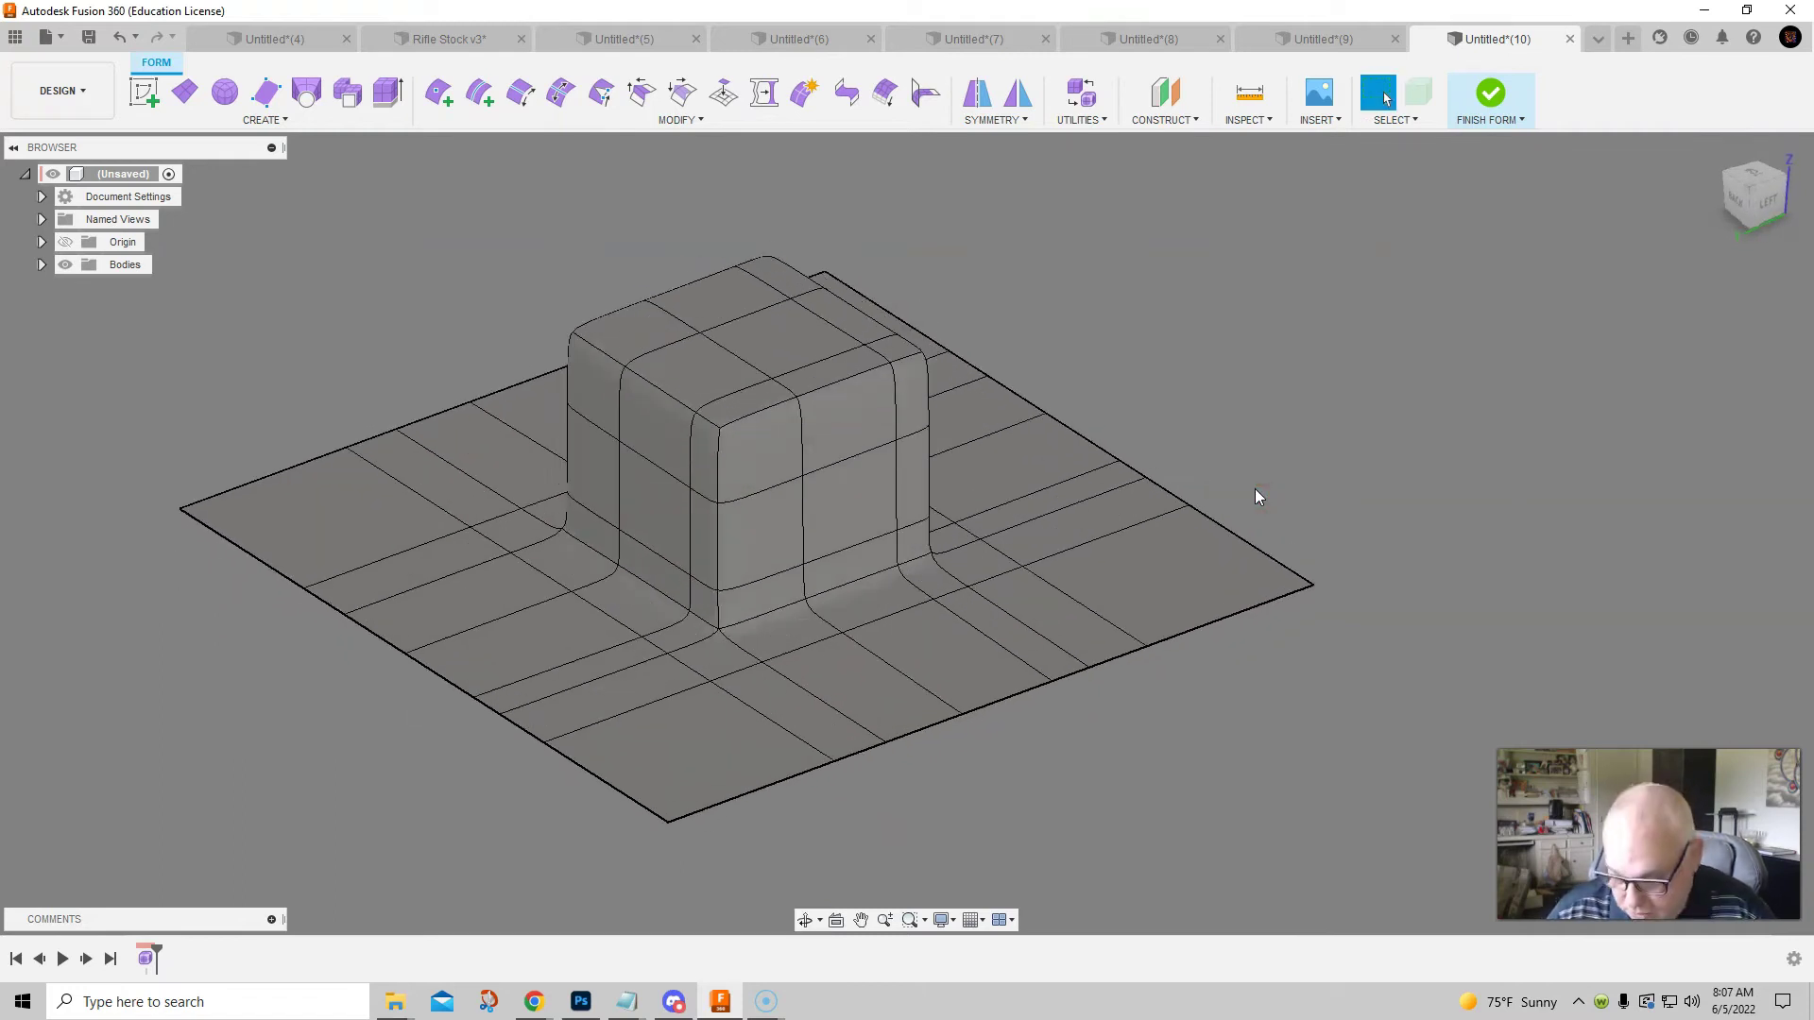
key("alt+1")
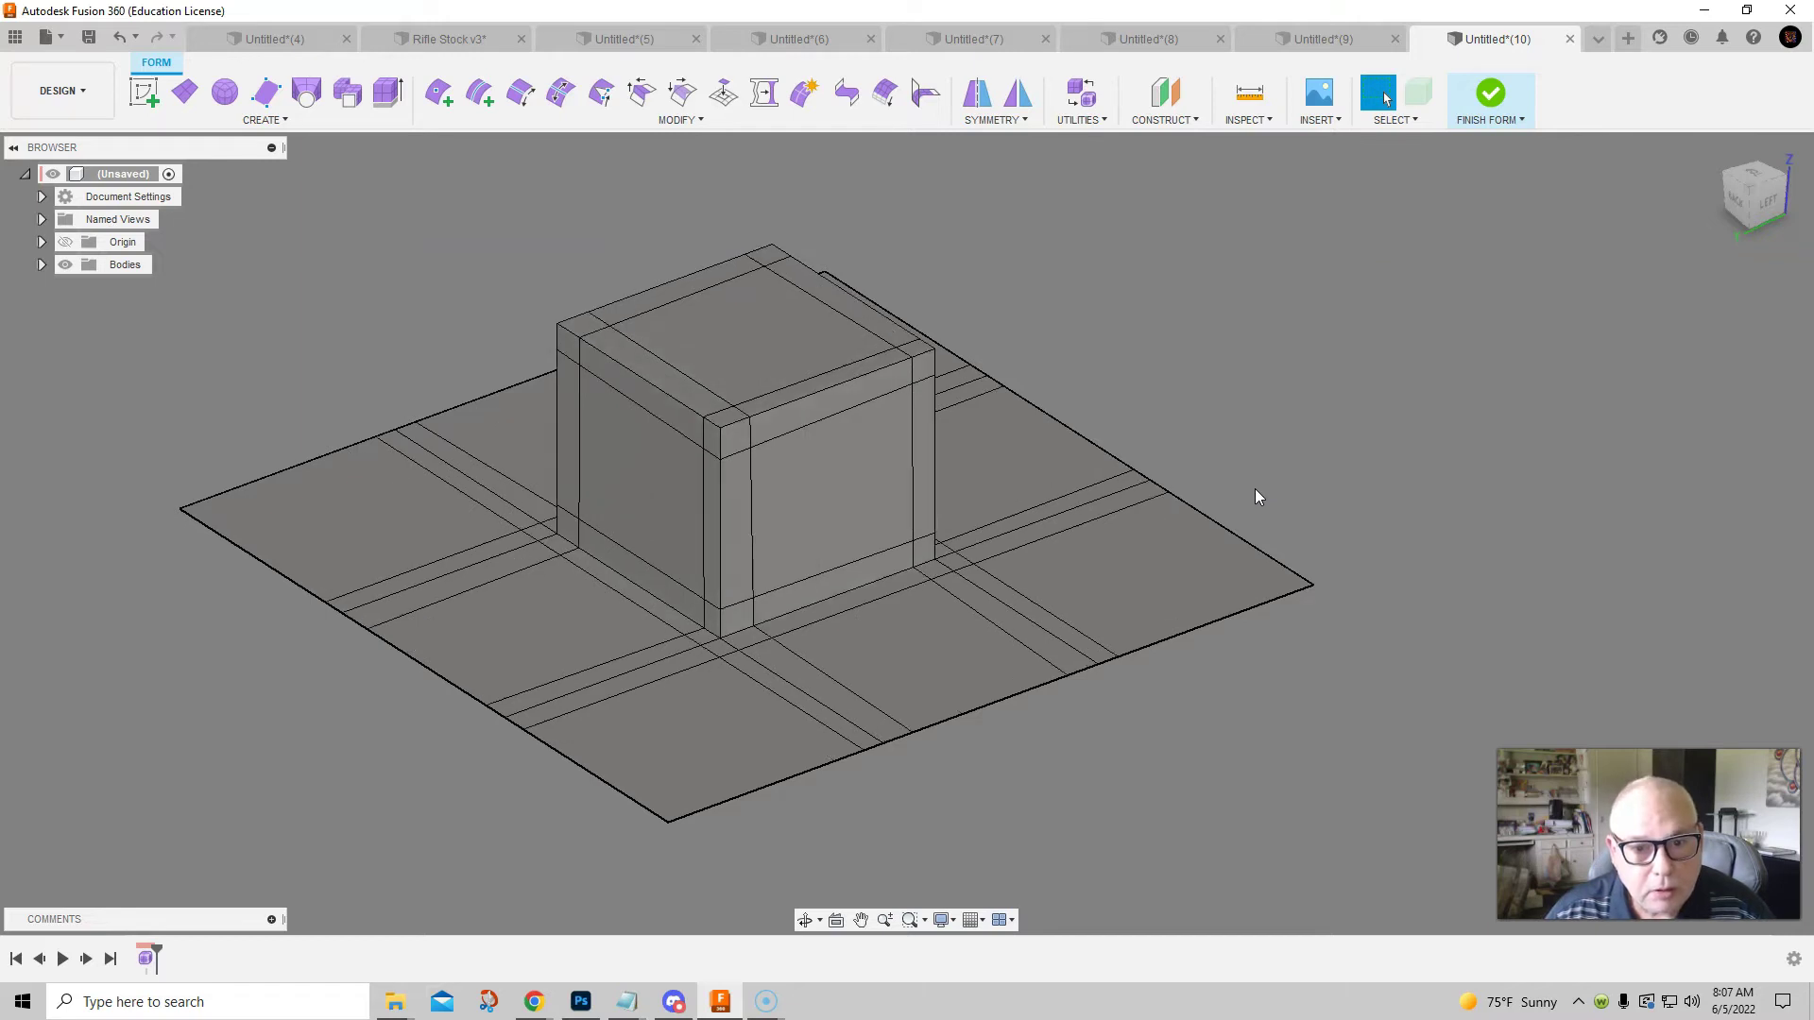
Flatten the upper edge loop around the block with Edit Form, using the edge selection filter and a Z scale of 0
middle_click_drag(1190, 371, 1245, 400, "shift")
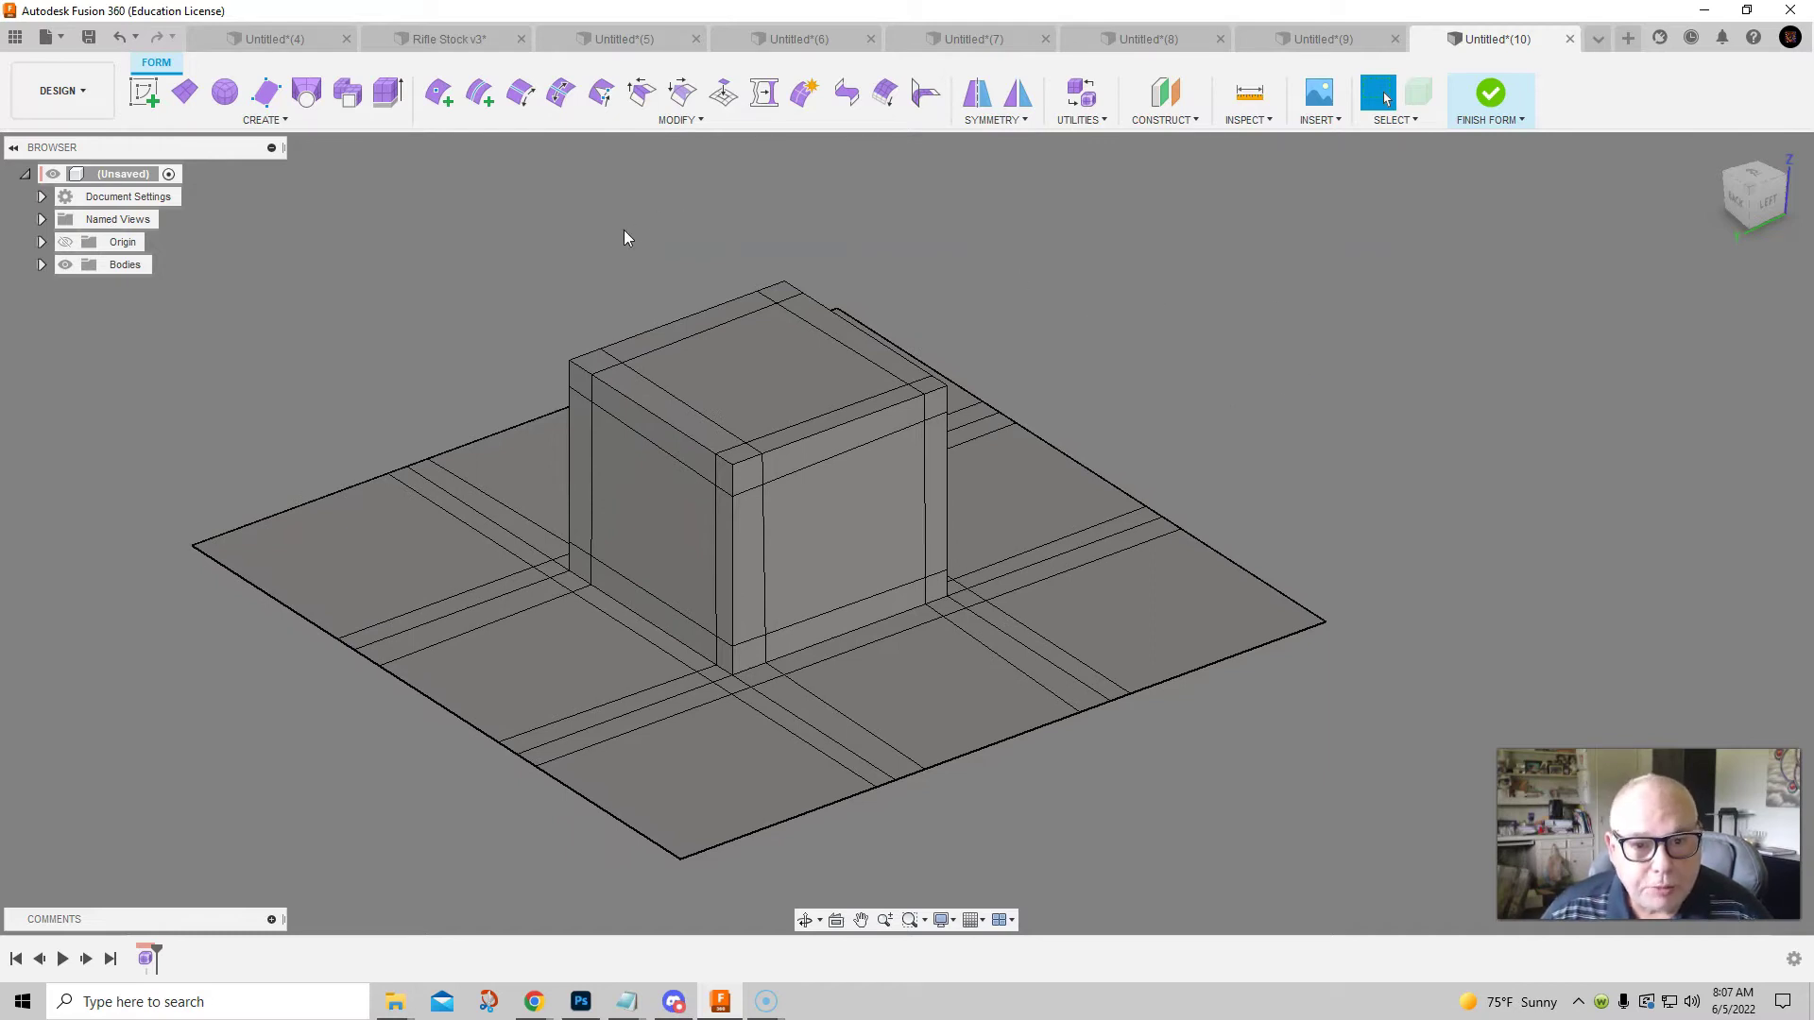
right_click(1071, 383)
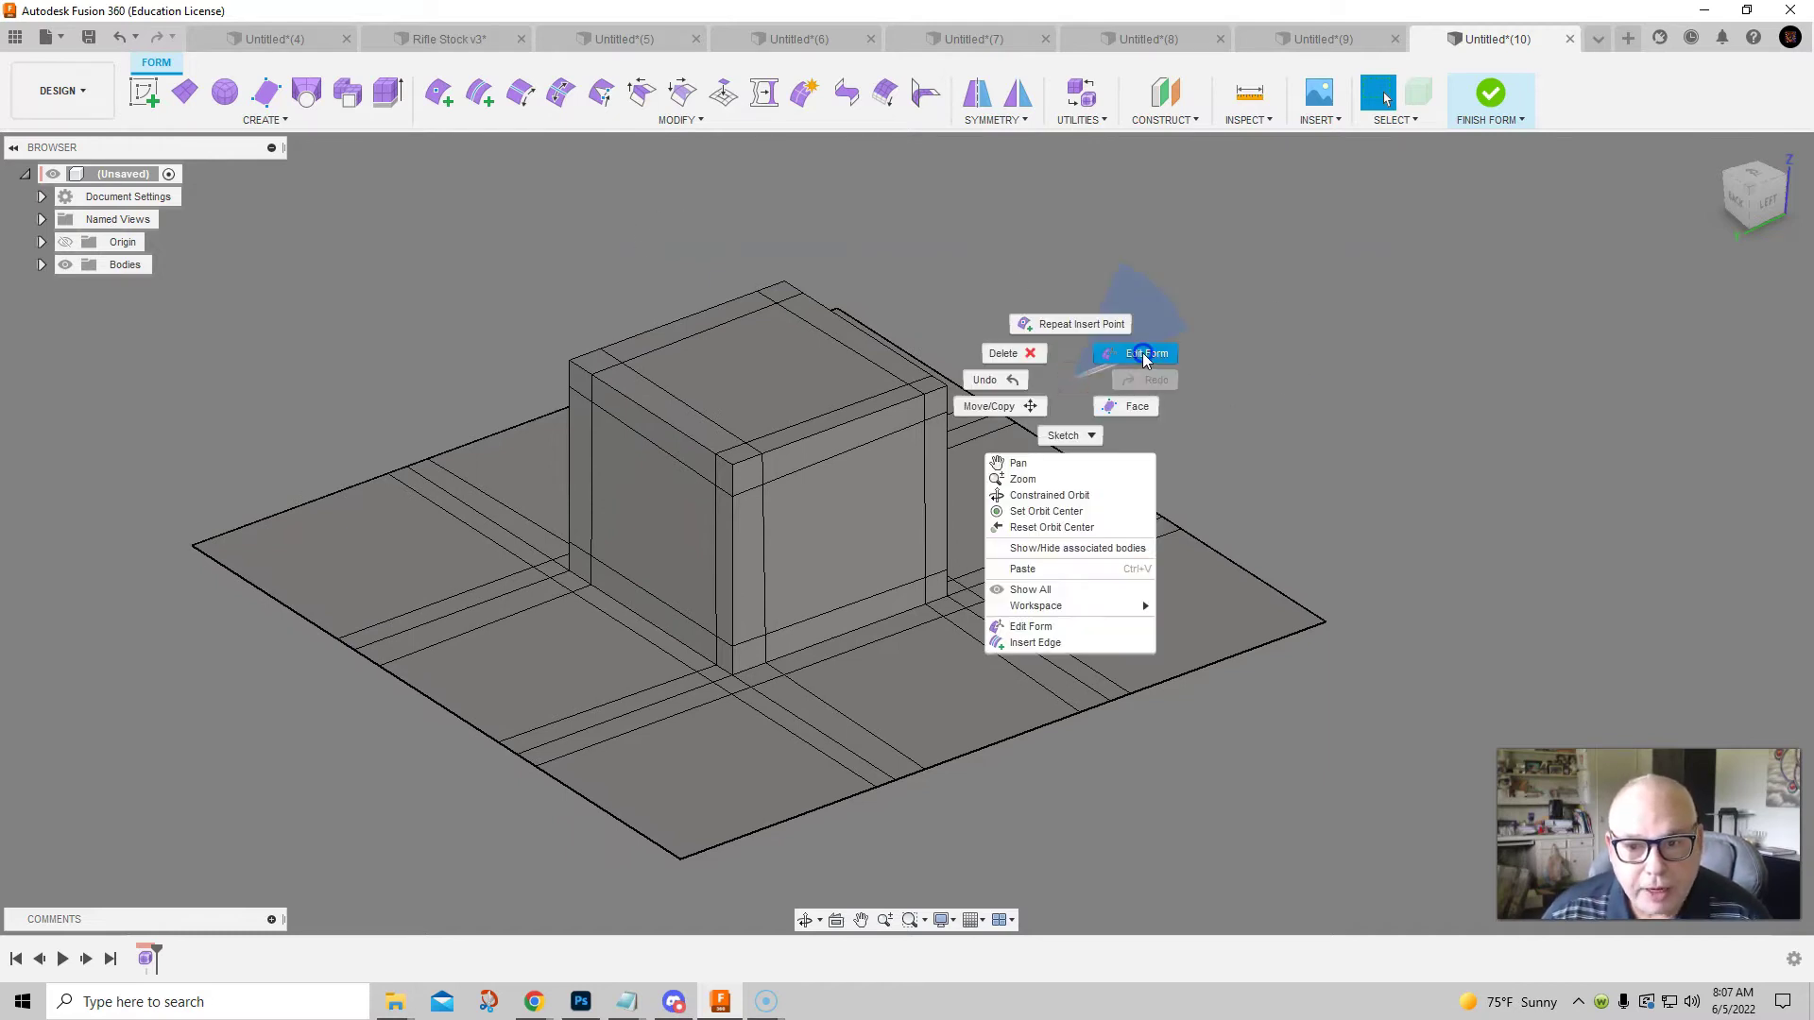
left_click(1141, 356)
left_click_drag(1106, 189, 1258, 178)
left_click(1258, 285)
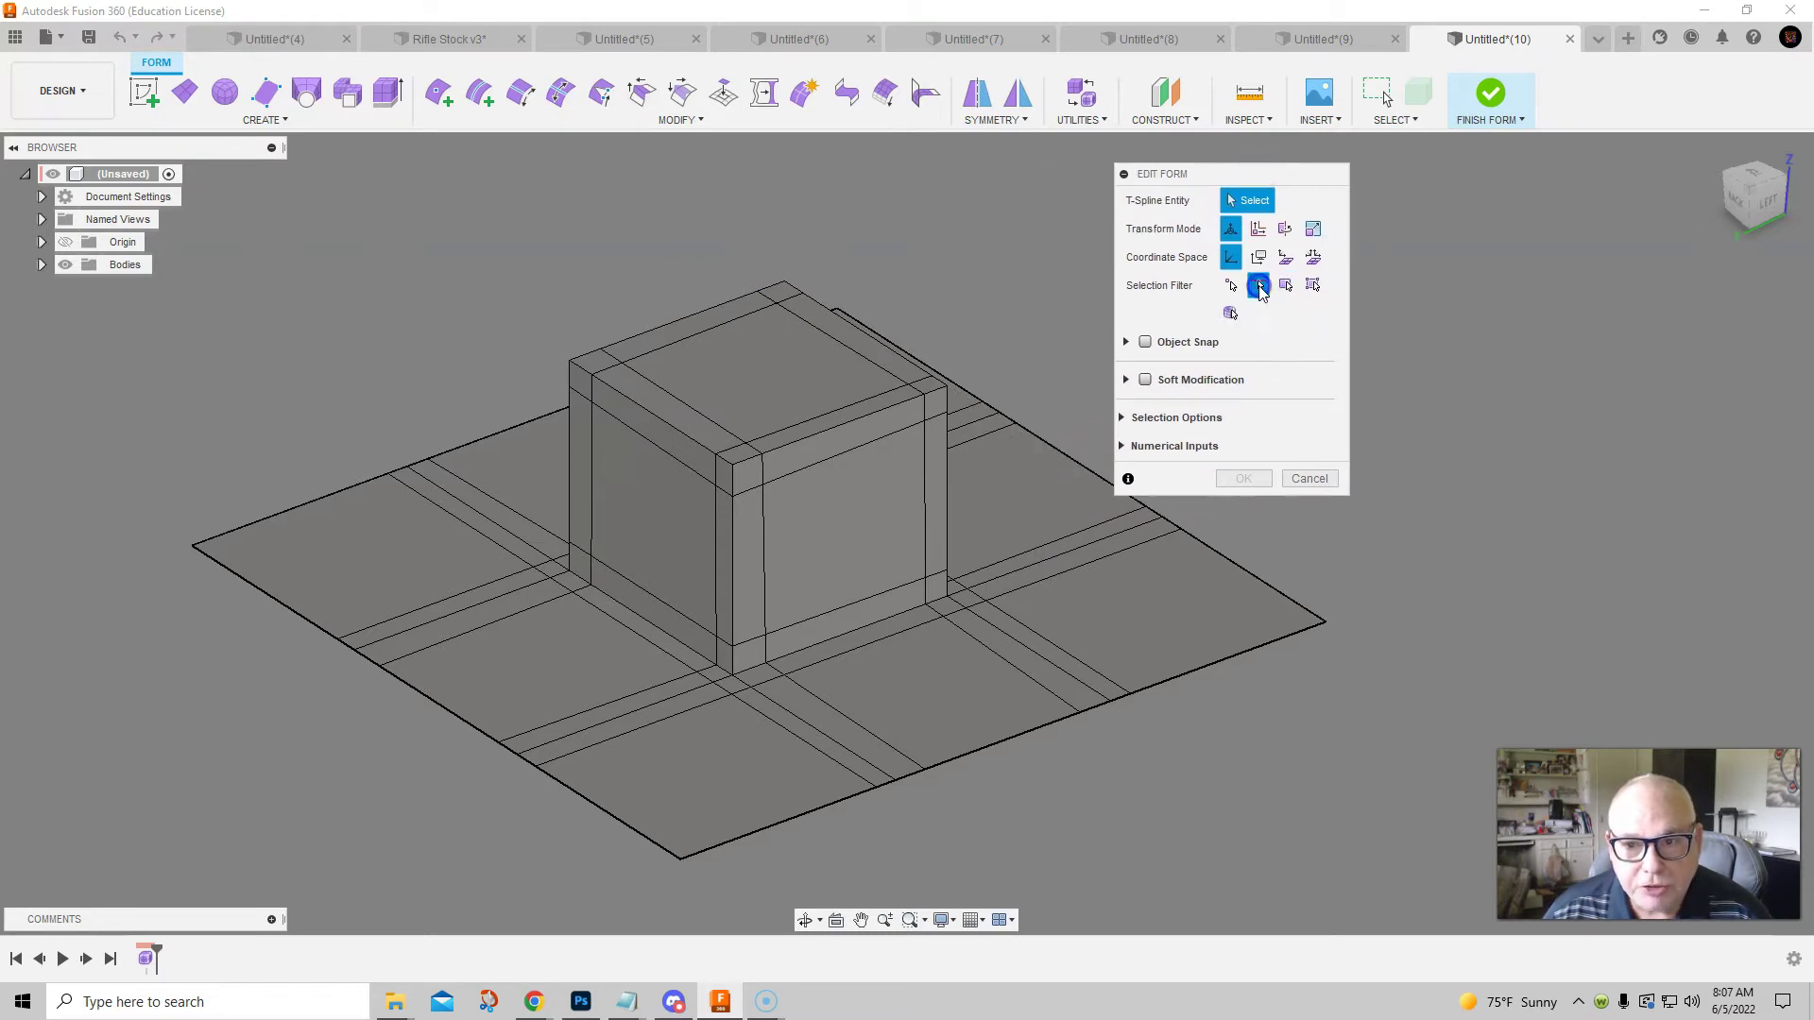
left_click(898, 433)
double_click(896, 432)
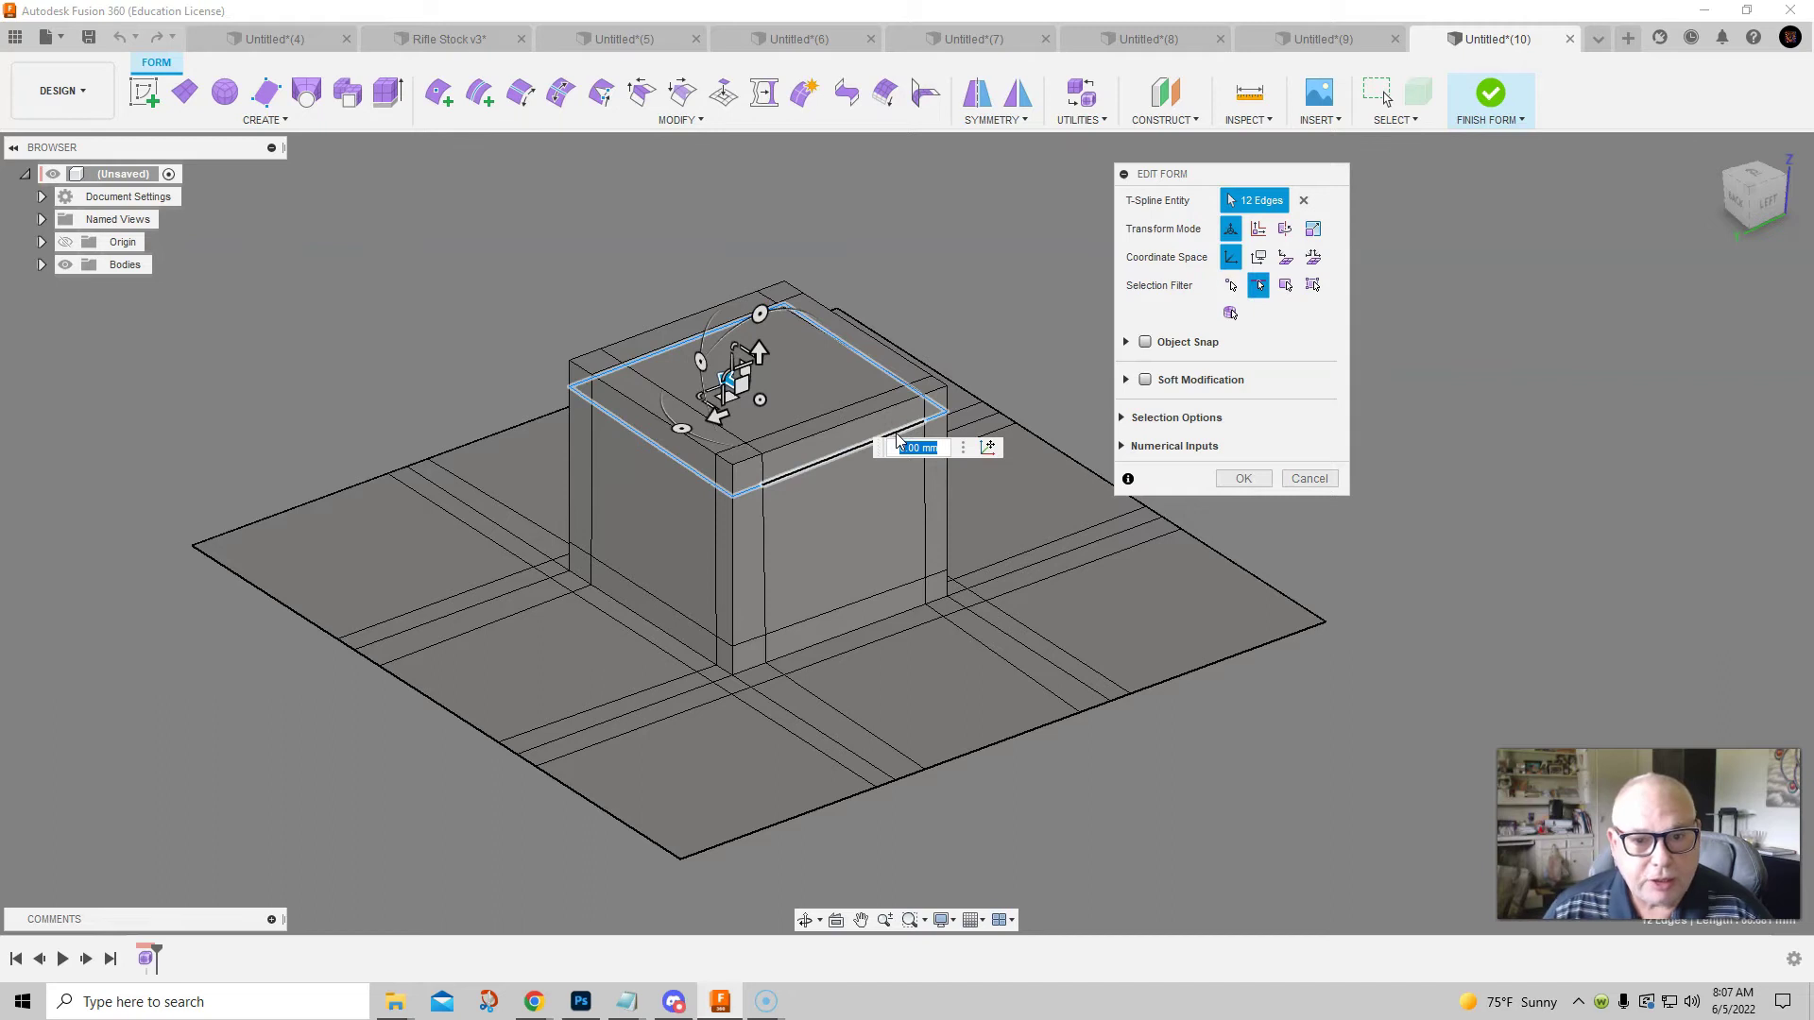
middle_click_drag(822, 527, 1029, 485, "shift")
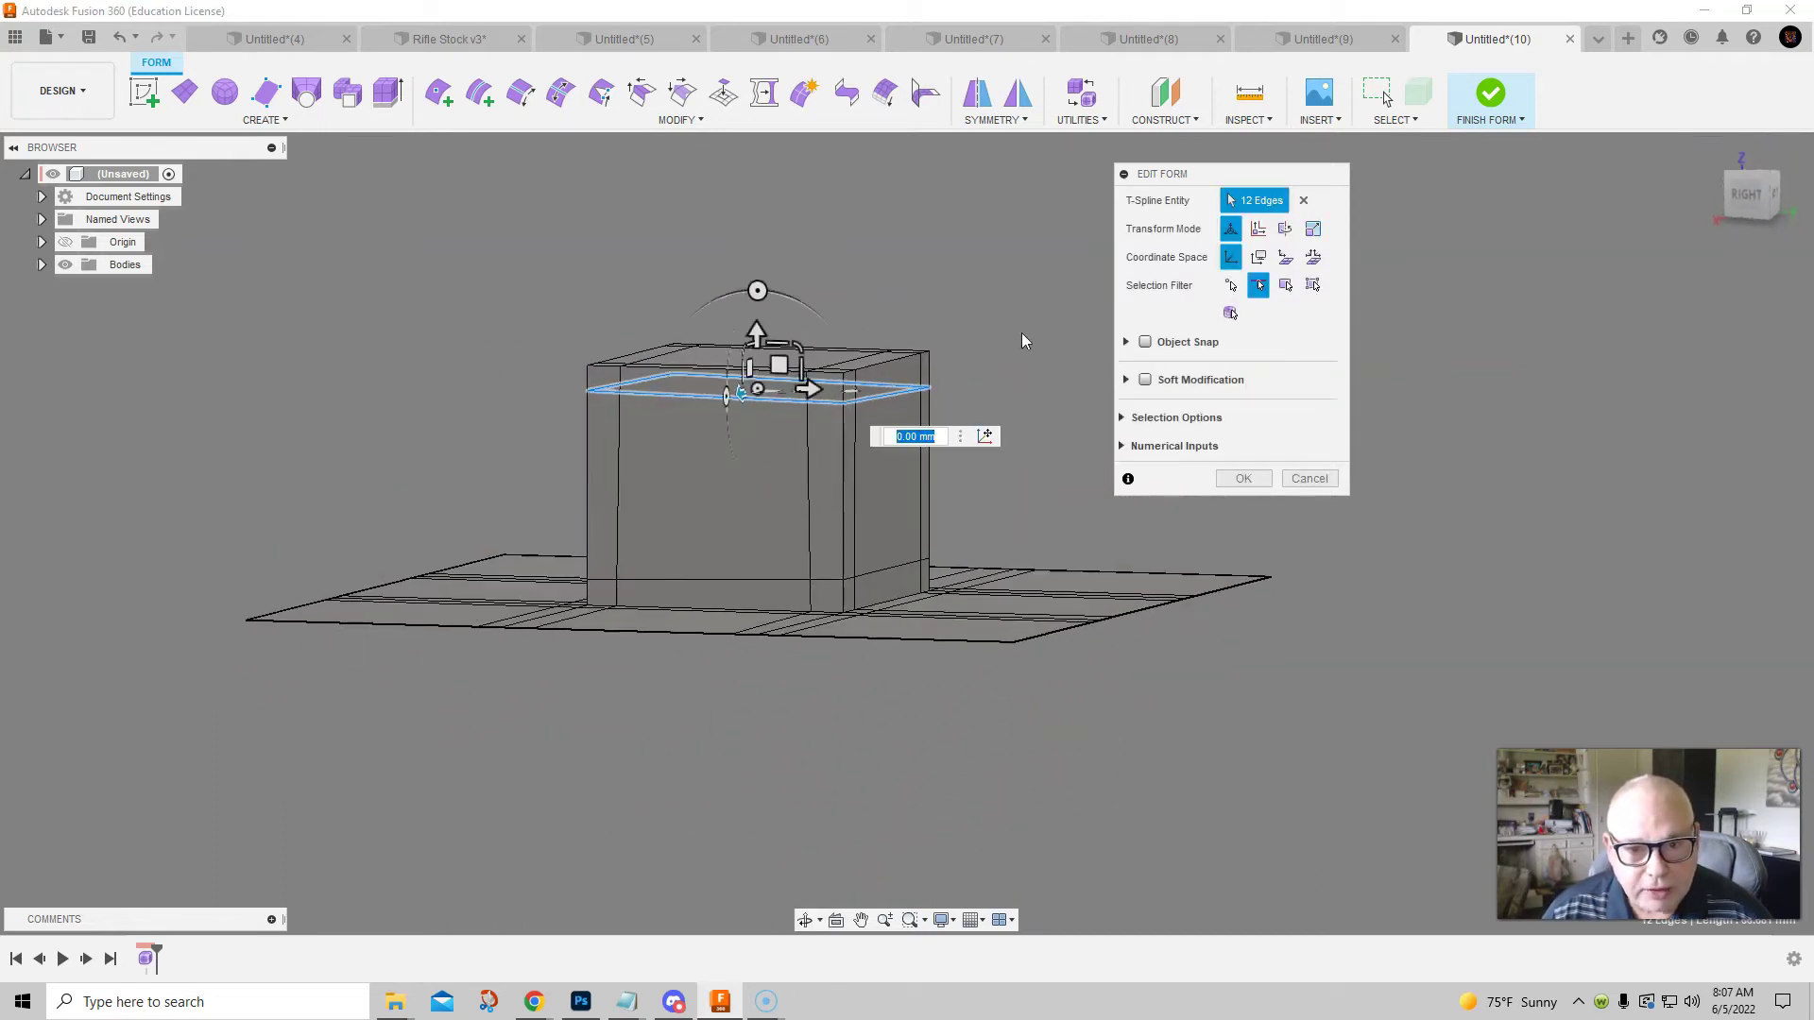
middle_click_drag(1029, 366, 989, 401, "shift")
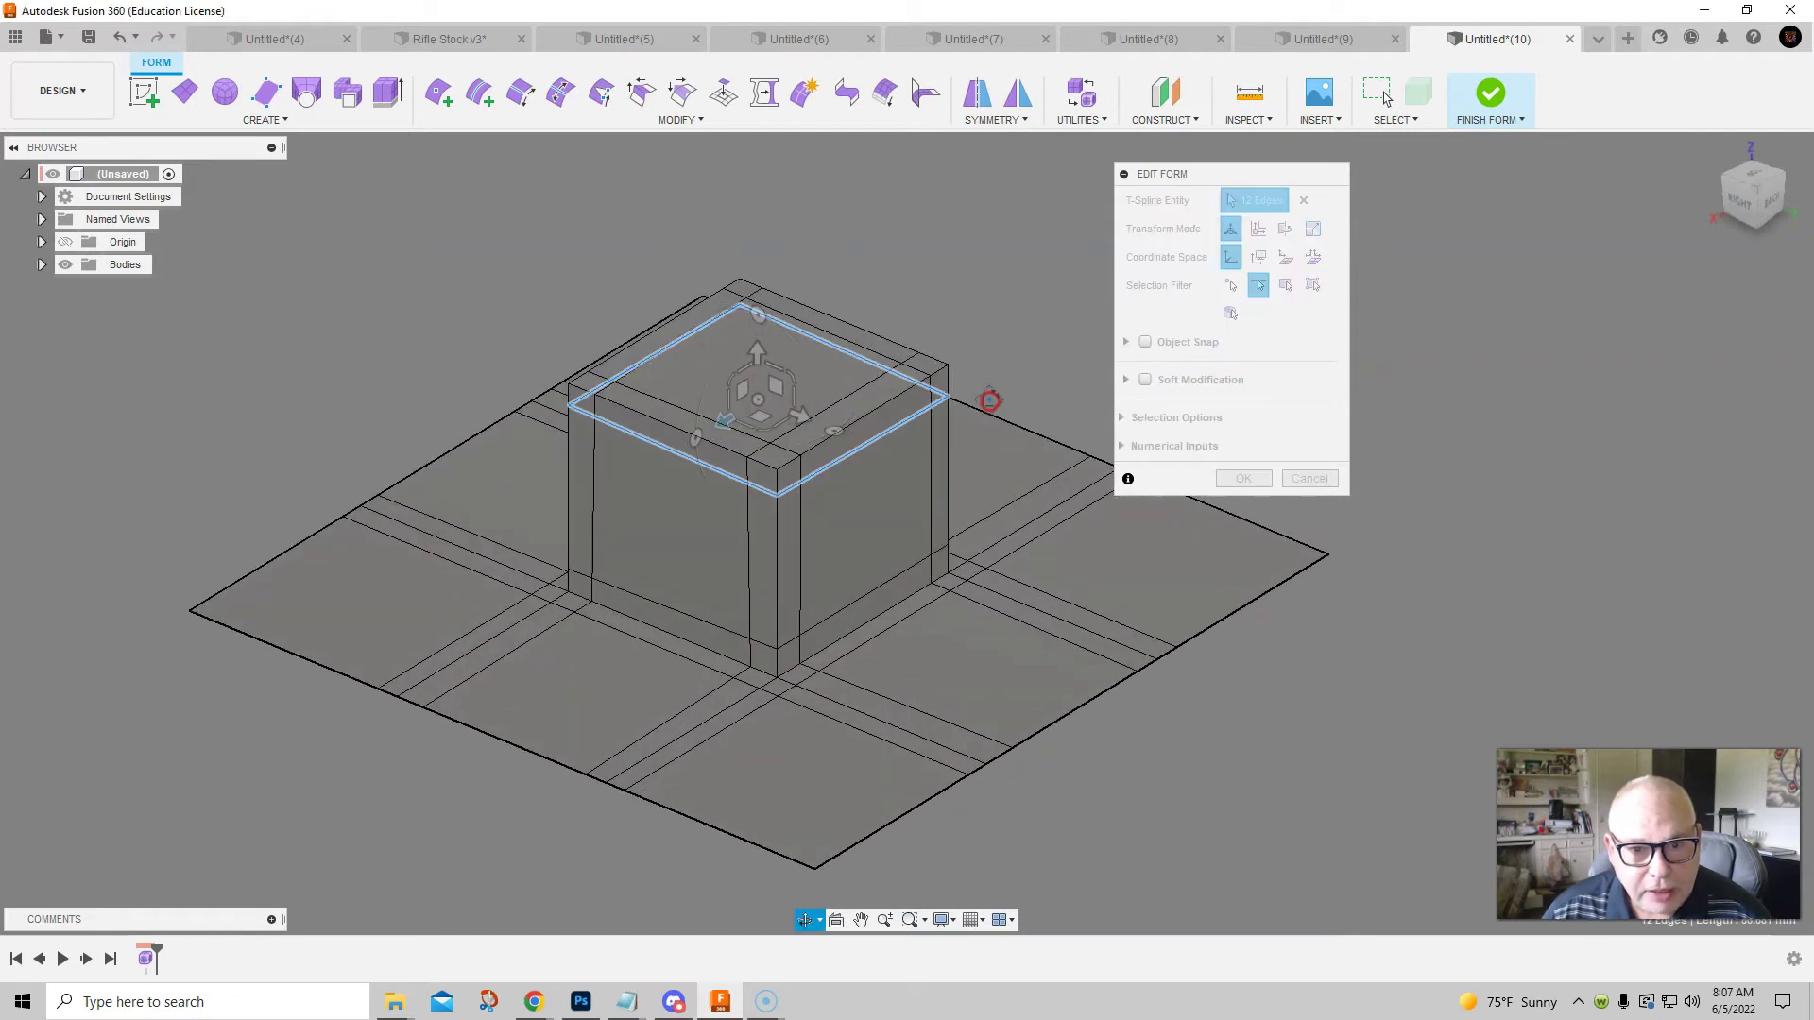
left_click(770, 365)
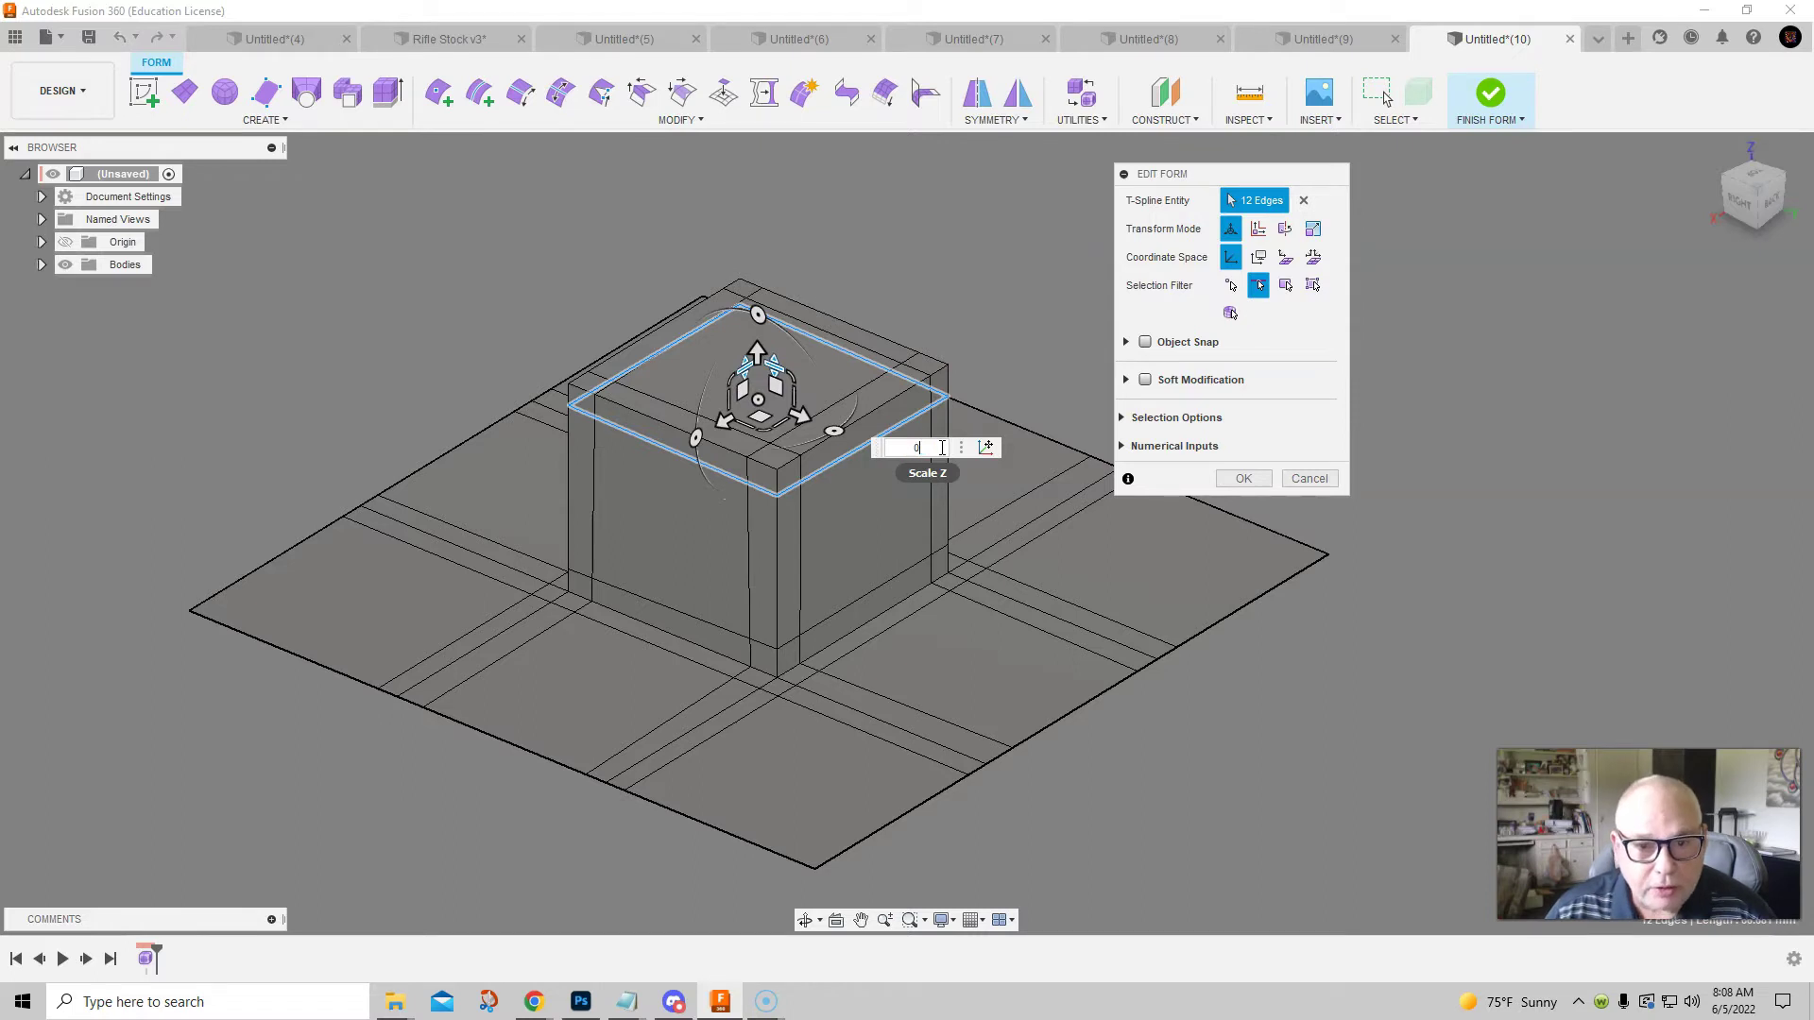
type("0")
key("Return")
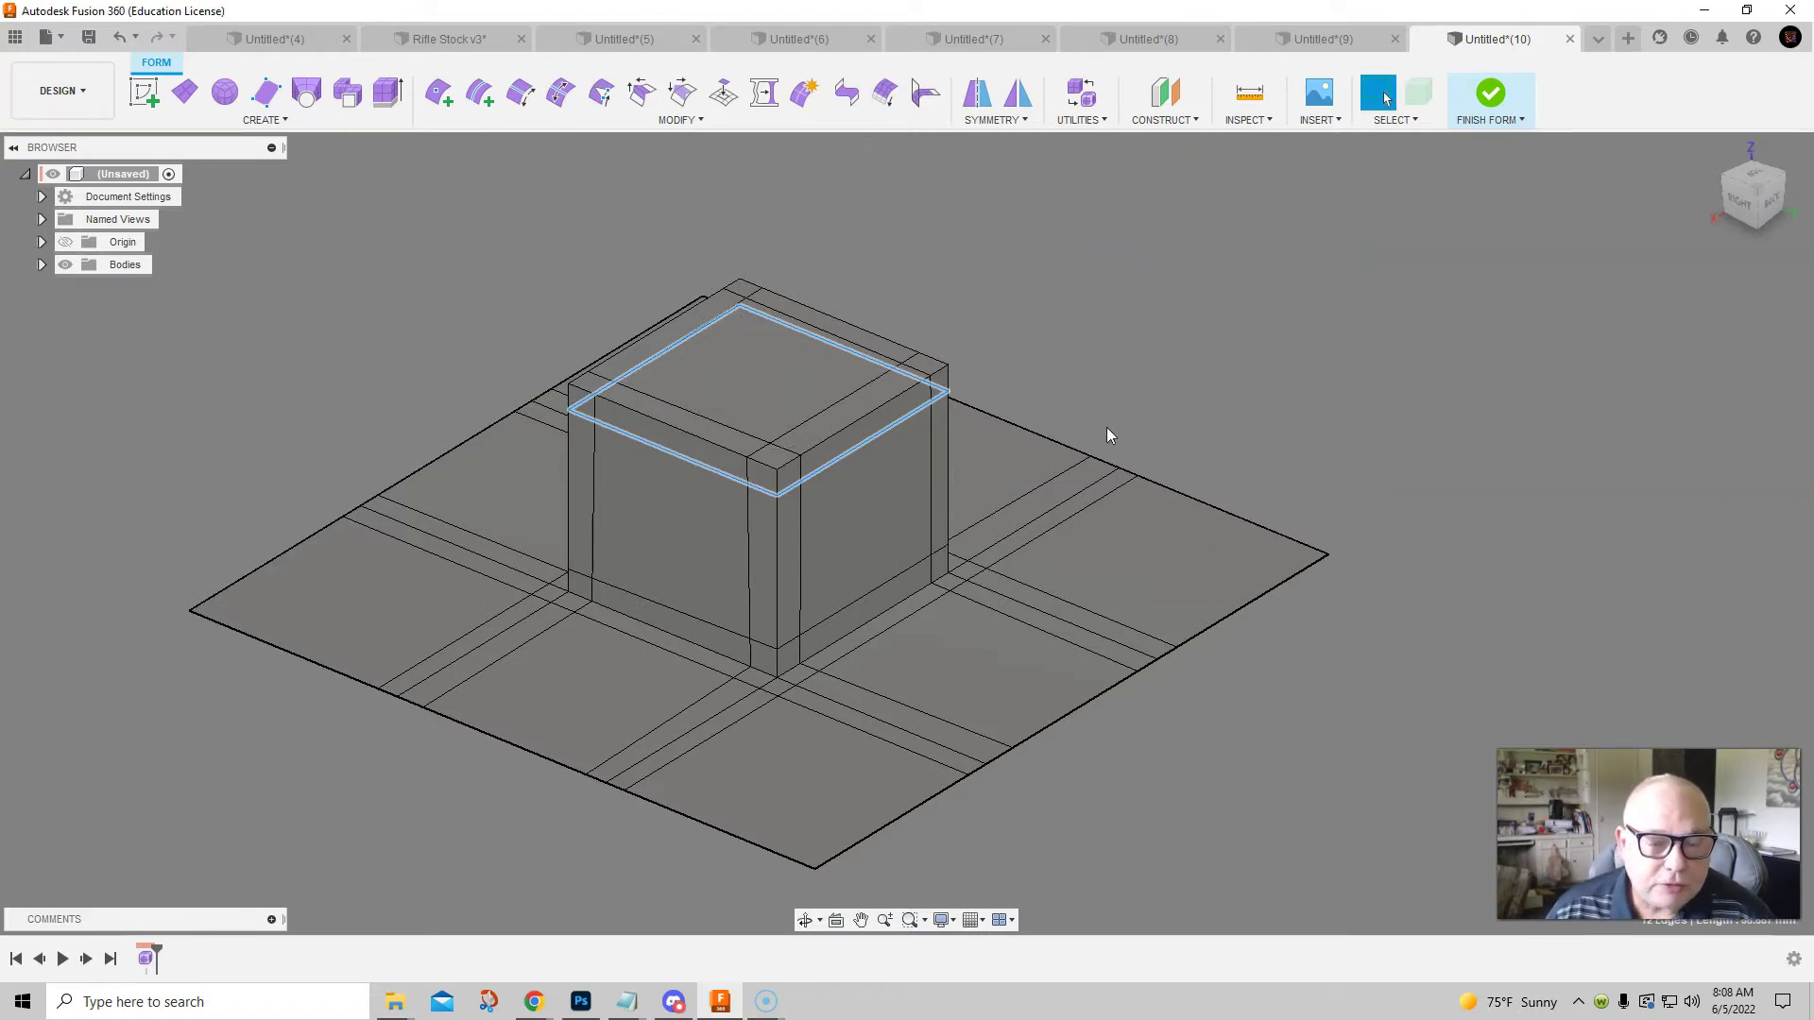
Flatten the edge loop near the block's base with Edit Form by setting its Z scale to 0
mouse_move(1155, 412)
middle_mouse_down("shift")
mouse_move(1235, 401)
mouse_move(1106, 406)
mouse_move(1133, 413)
middle_mouse_up("shift")
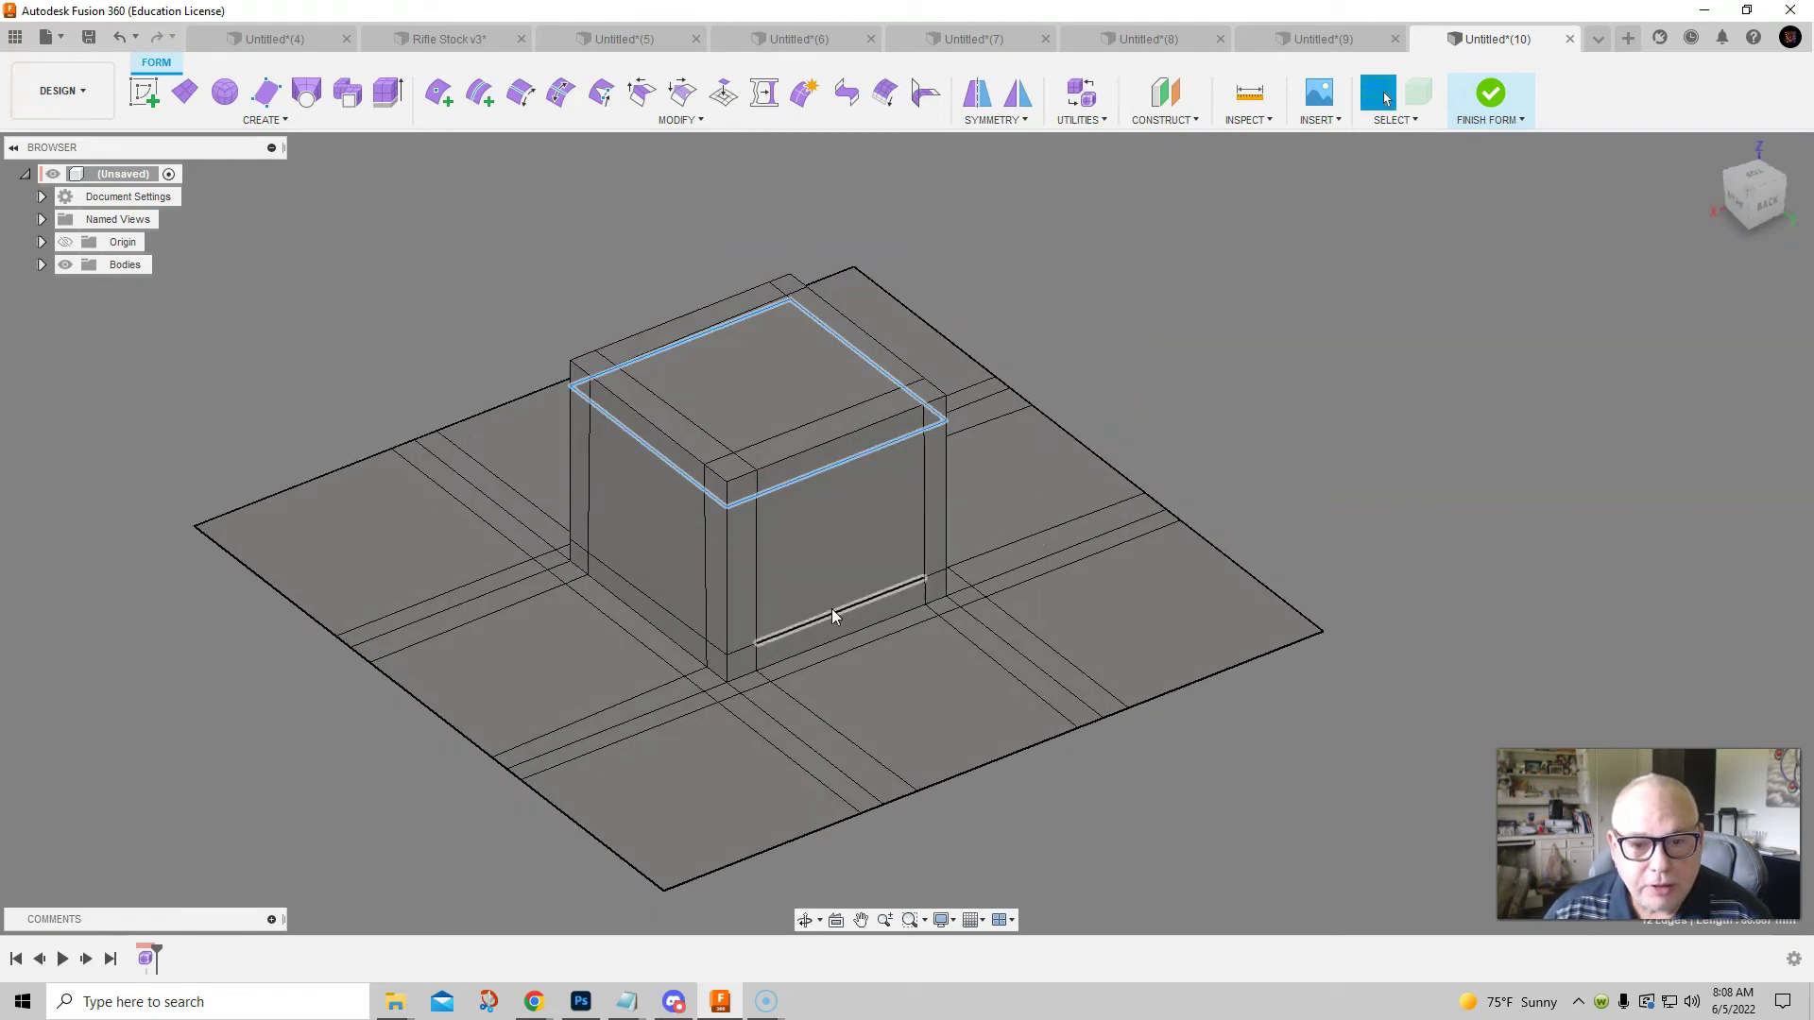
right_click(1319, 317)
left_click(1395, 293)
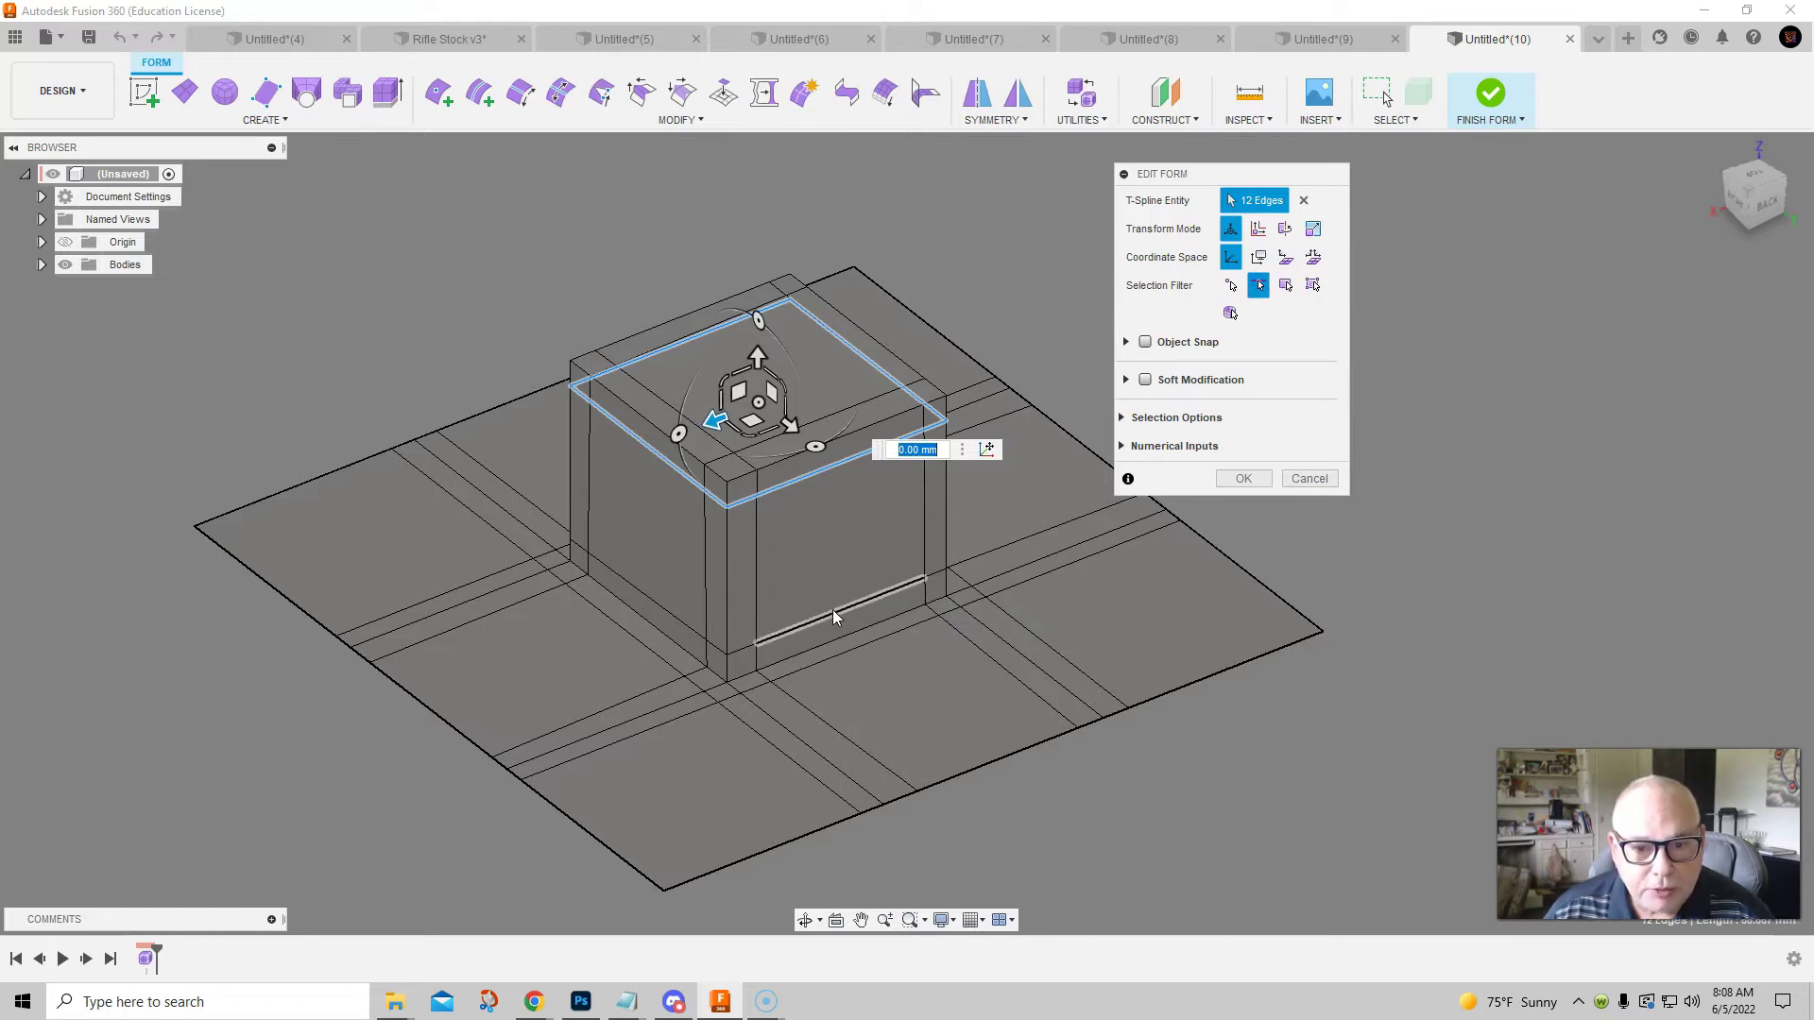
left_click_drag(757, 357, 765, 524)
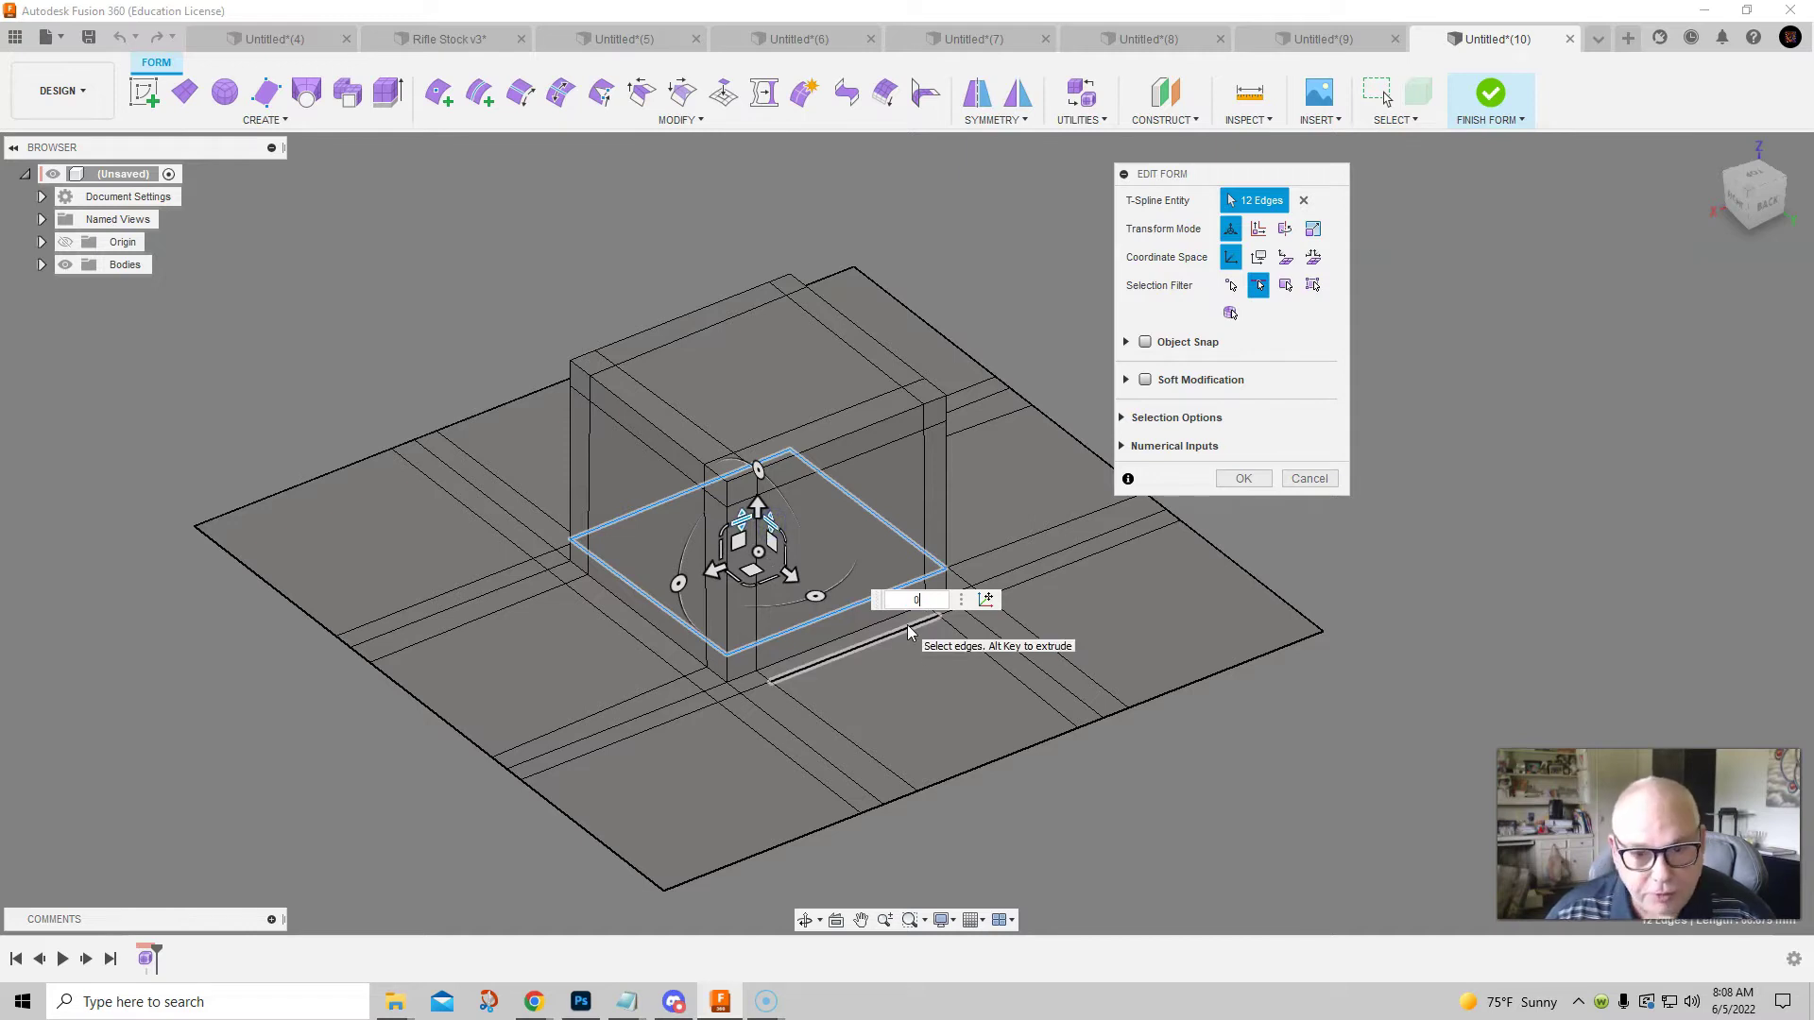
key("Escape")
Select all four outer boundary edges of the plane in Edit Form and extrude them straight down to form side walls
middle_click_drag(1203, 598, 923, 591, "shift")
middle_click_drag(924, 688, 876, 520, "shift")
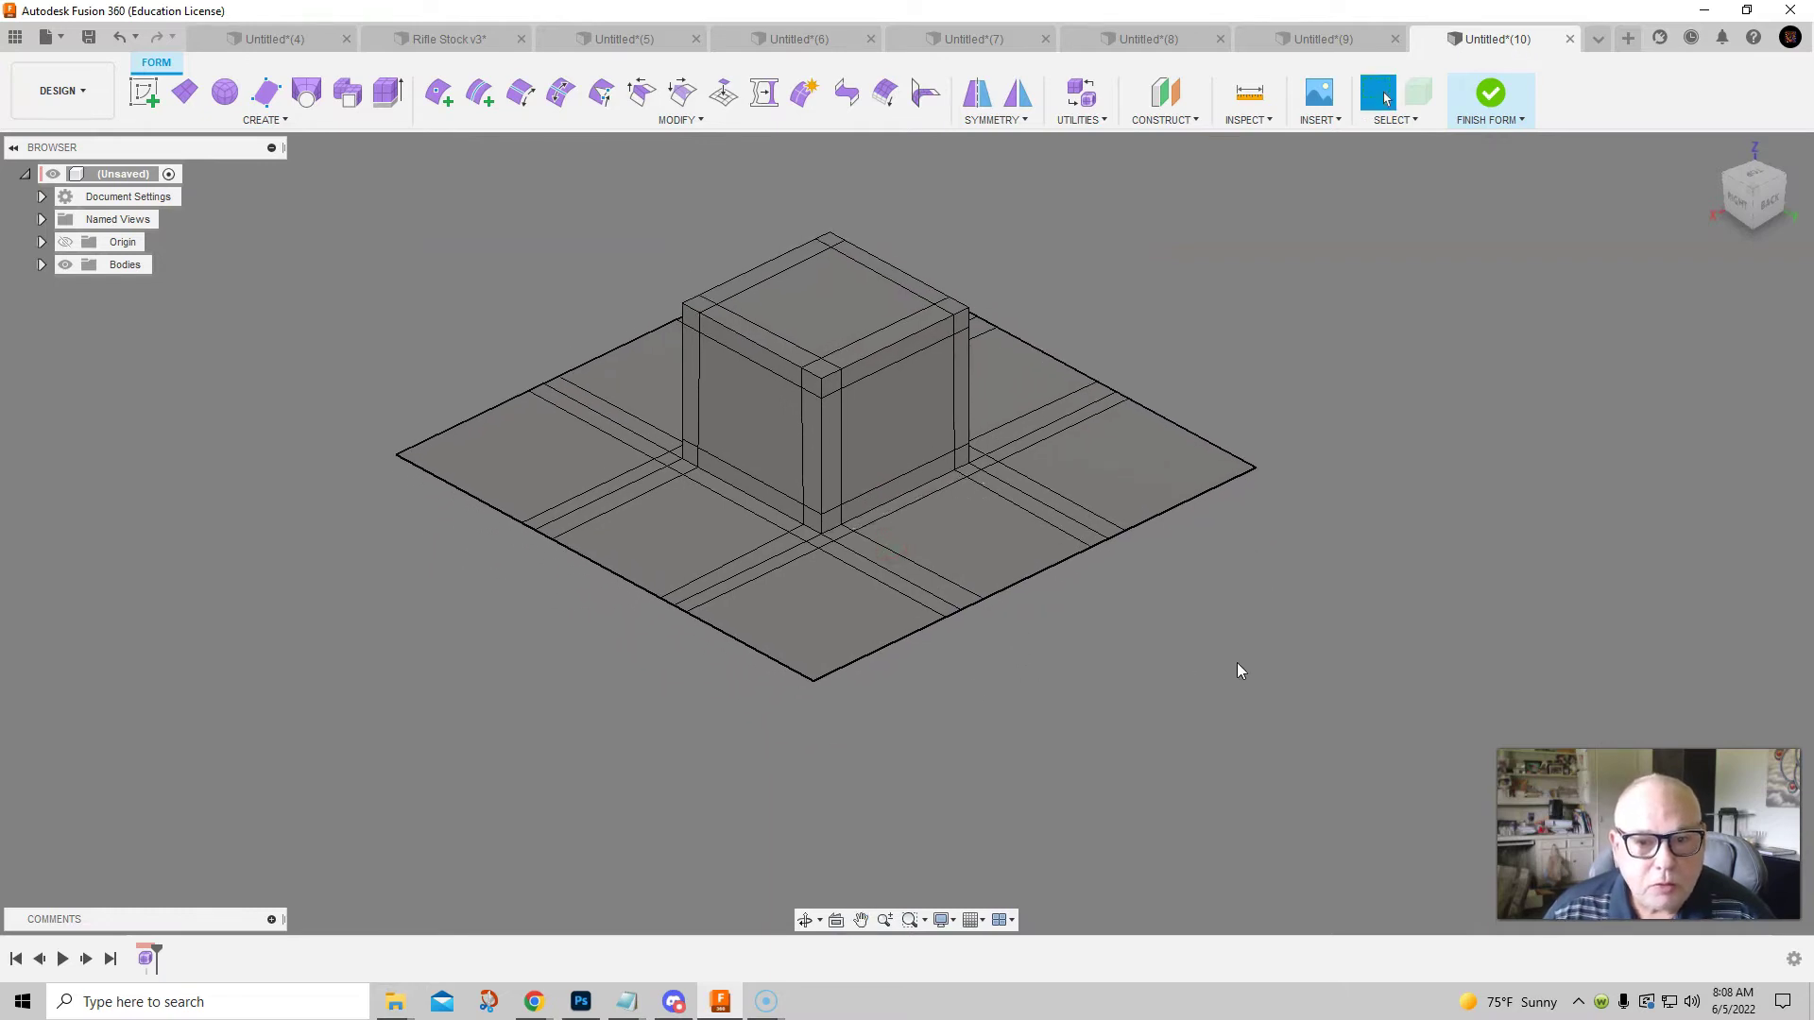
right_click(1192, 618)
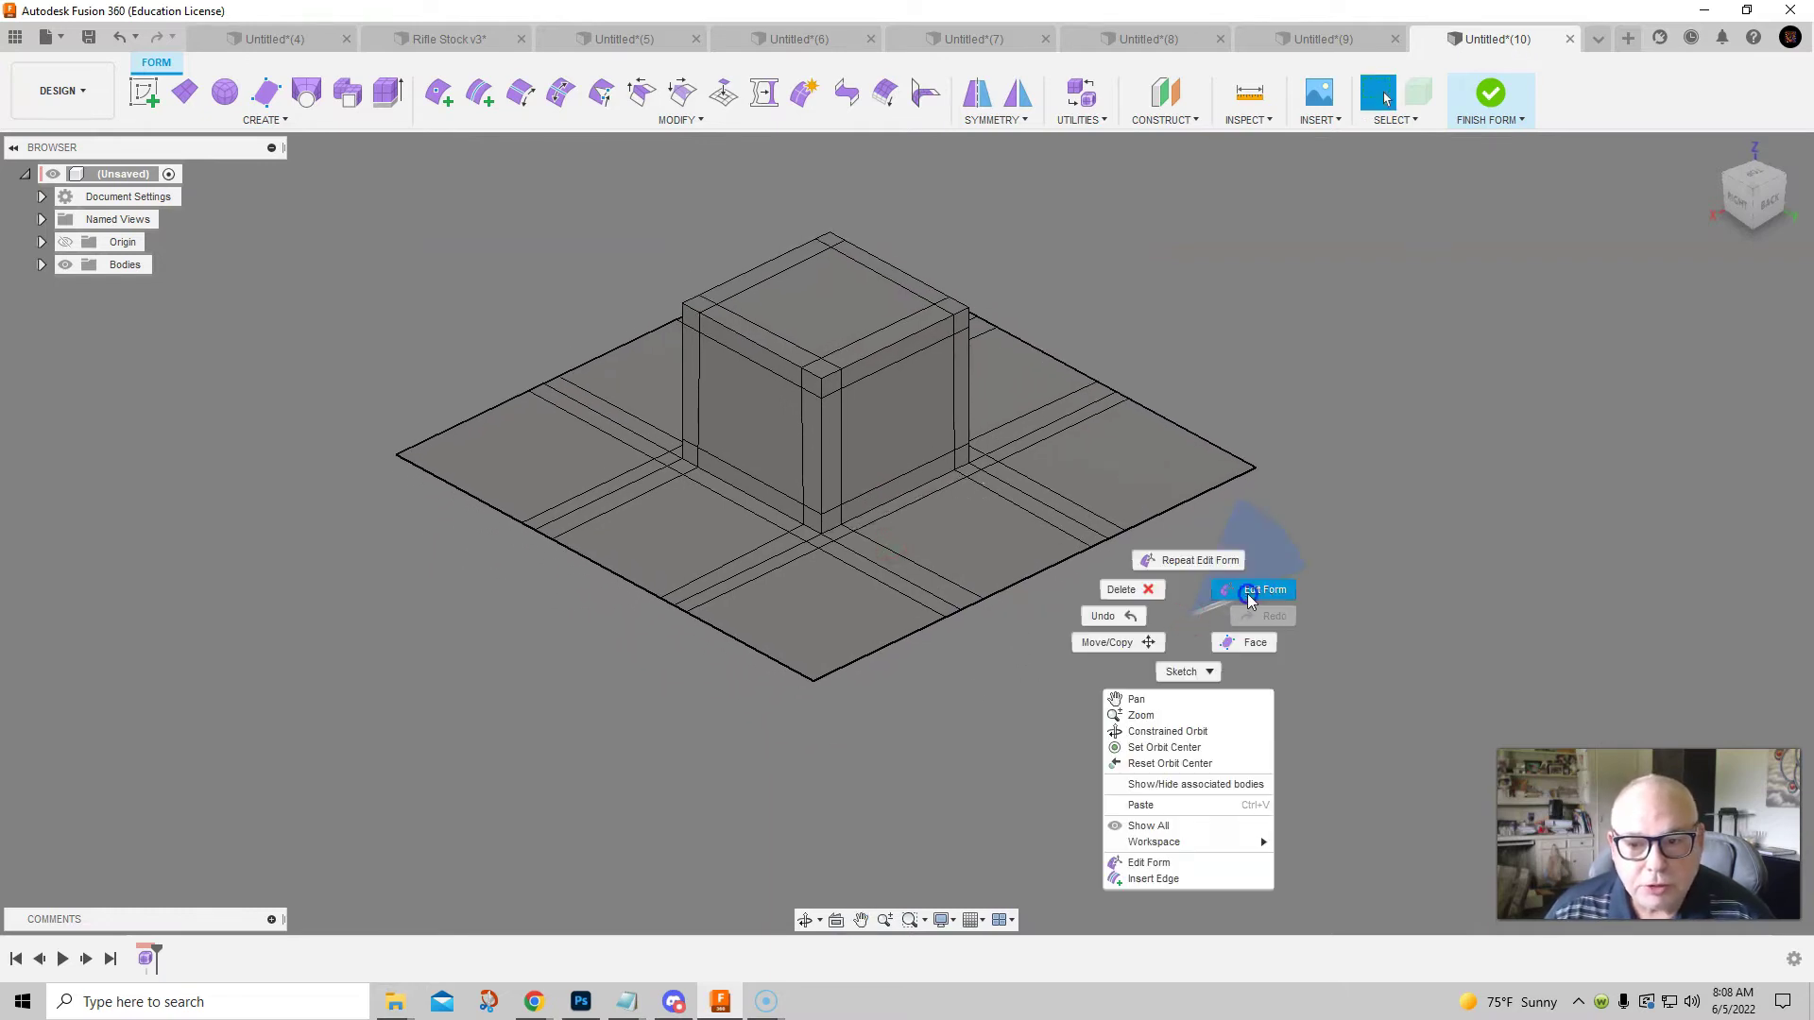
left_click(1248, 593)
left_click_drag(1249, 176, 1357, 176)
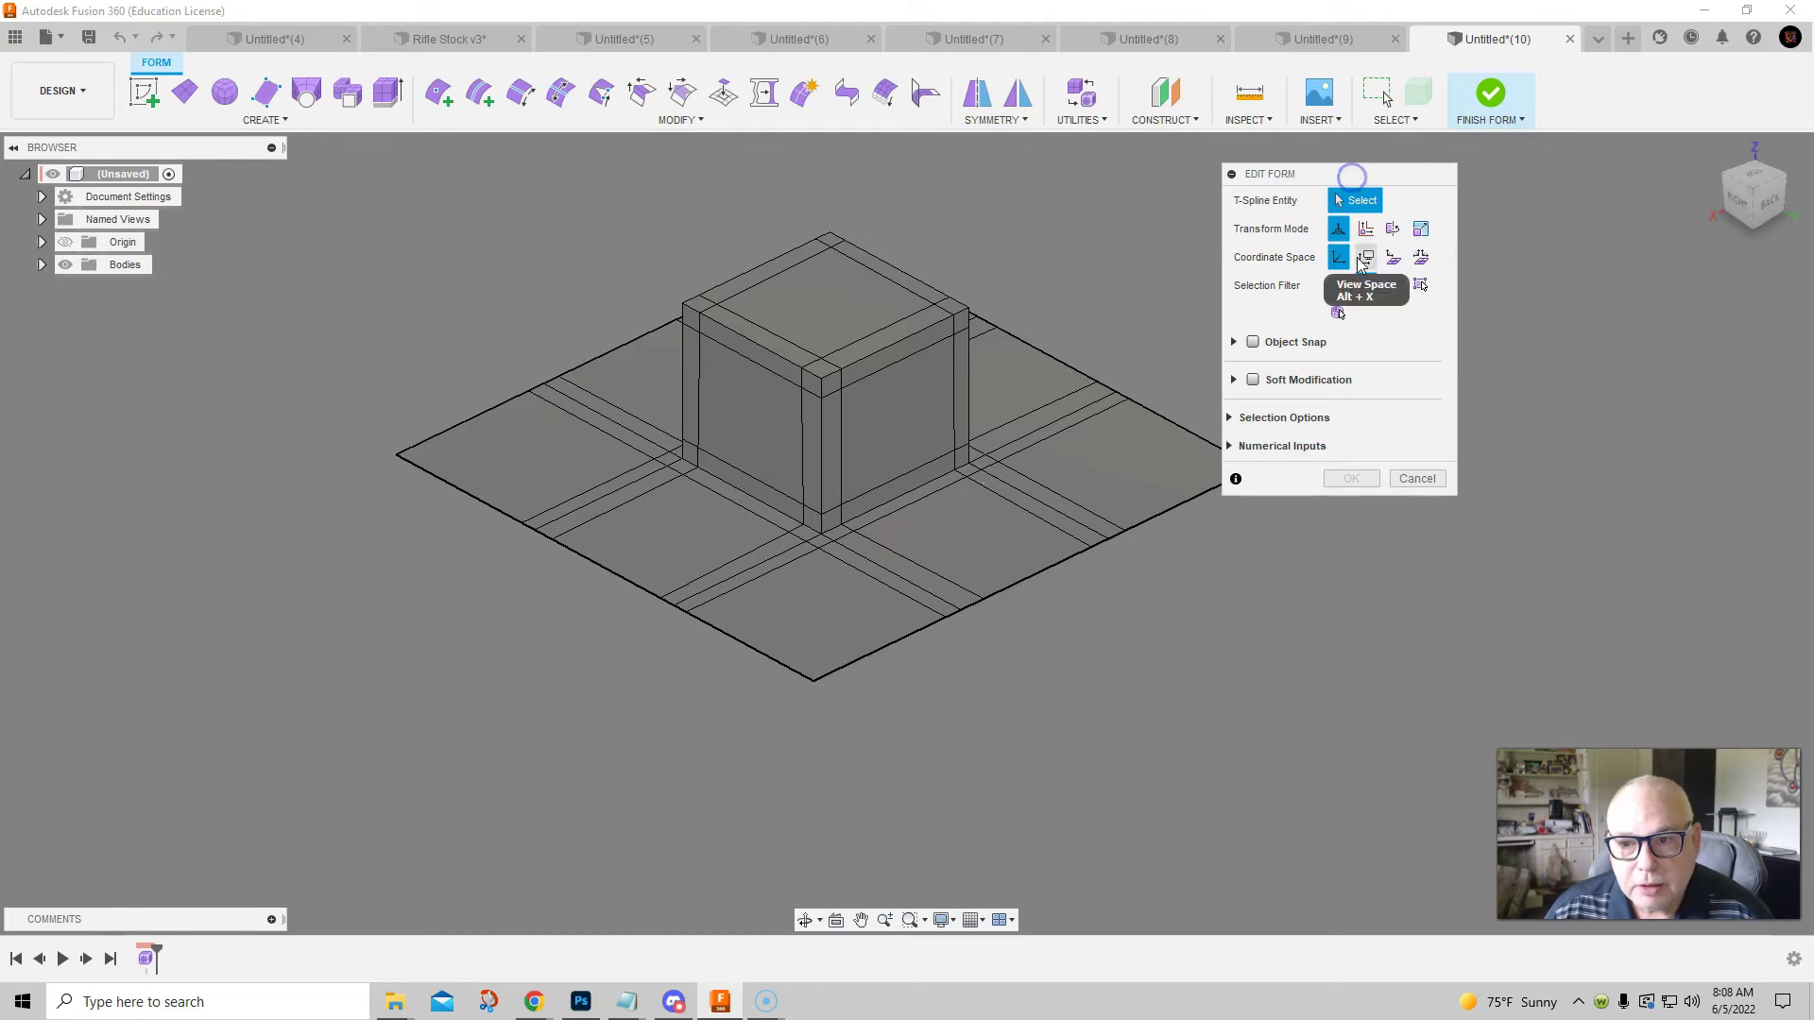
double_click(1004, 586)
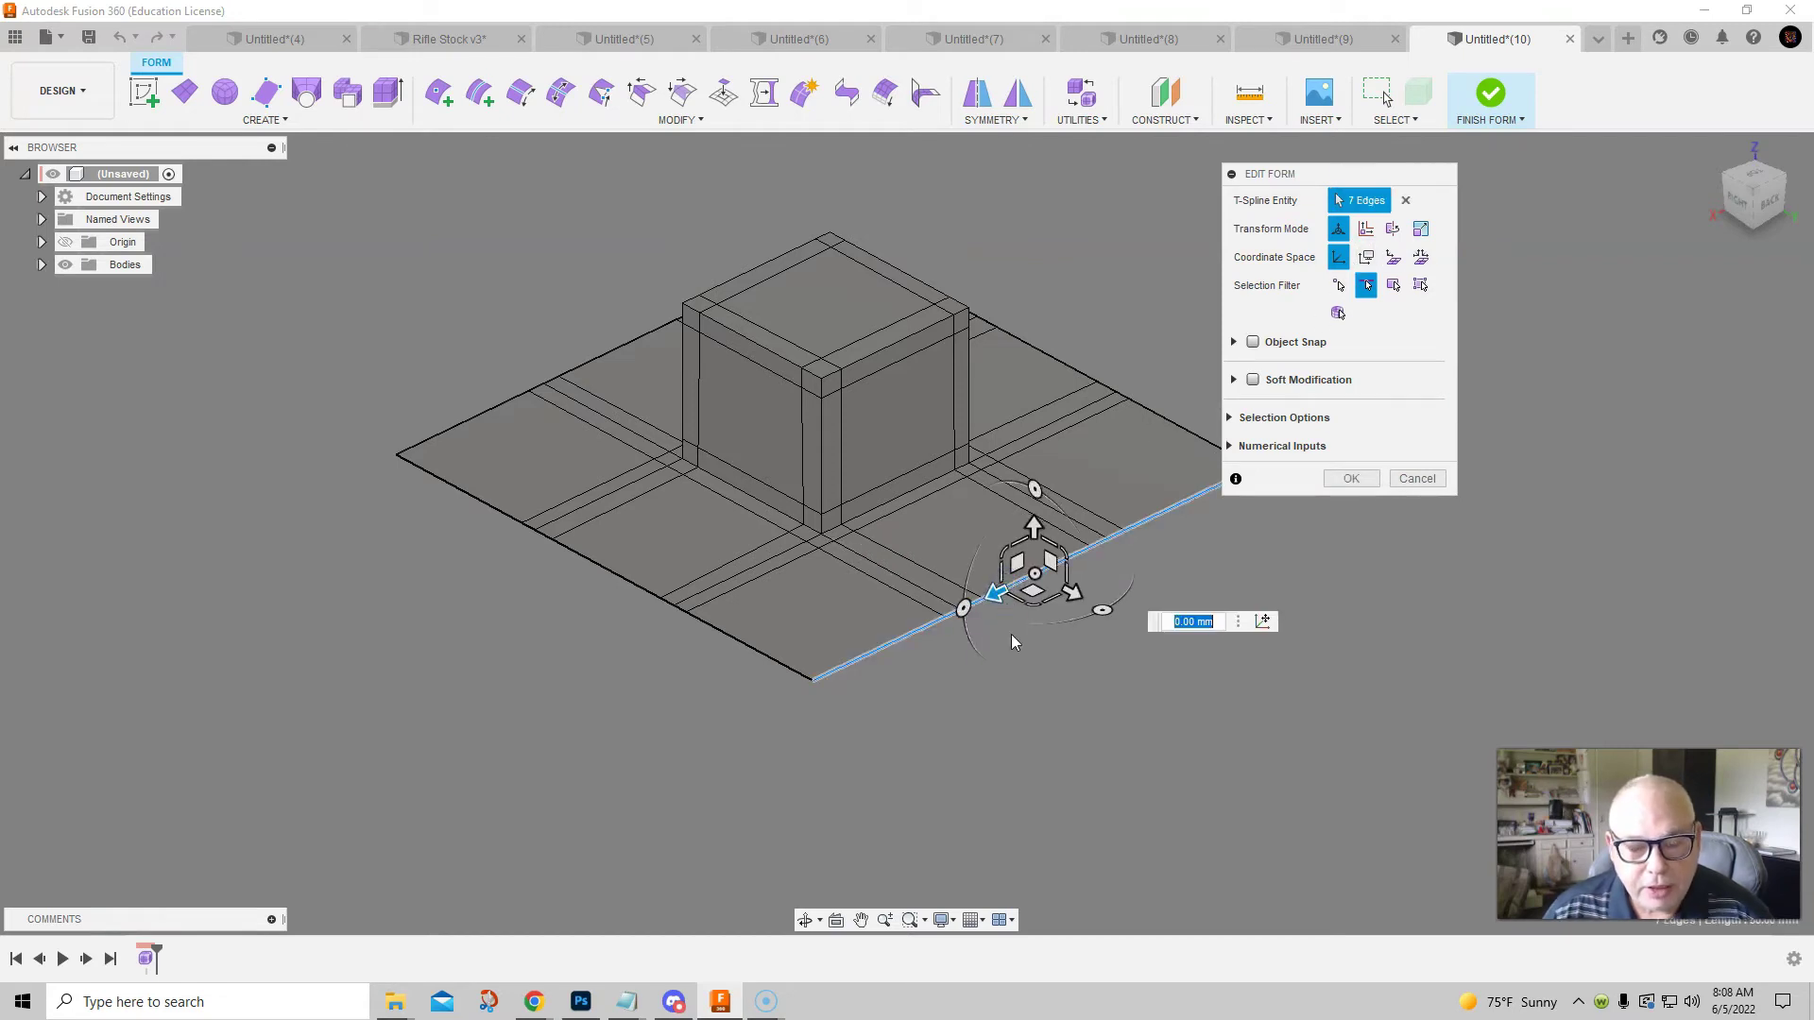
double_click(761, 660, "shift")
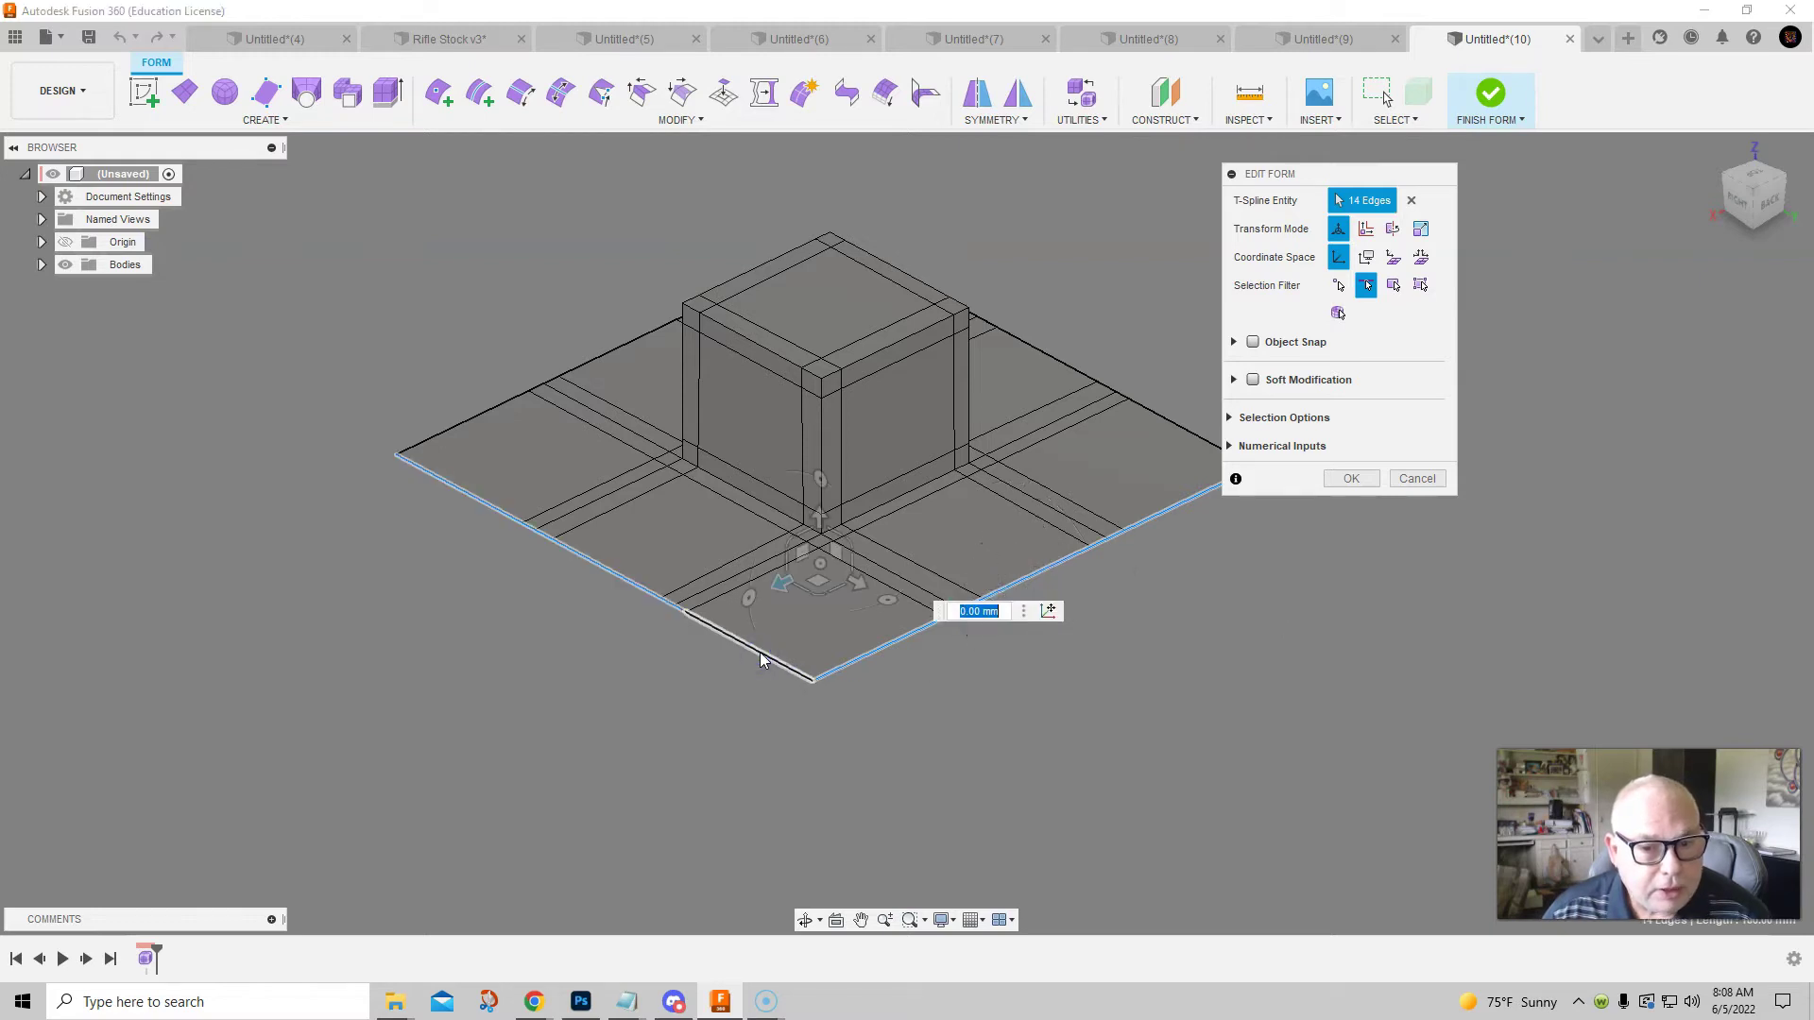
double_click(462, 420, "shift")
double_click(1164, 422, "shift")
double_click(1147, 523, "shift")
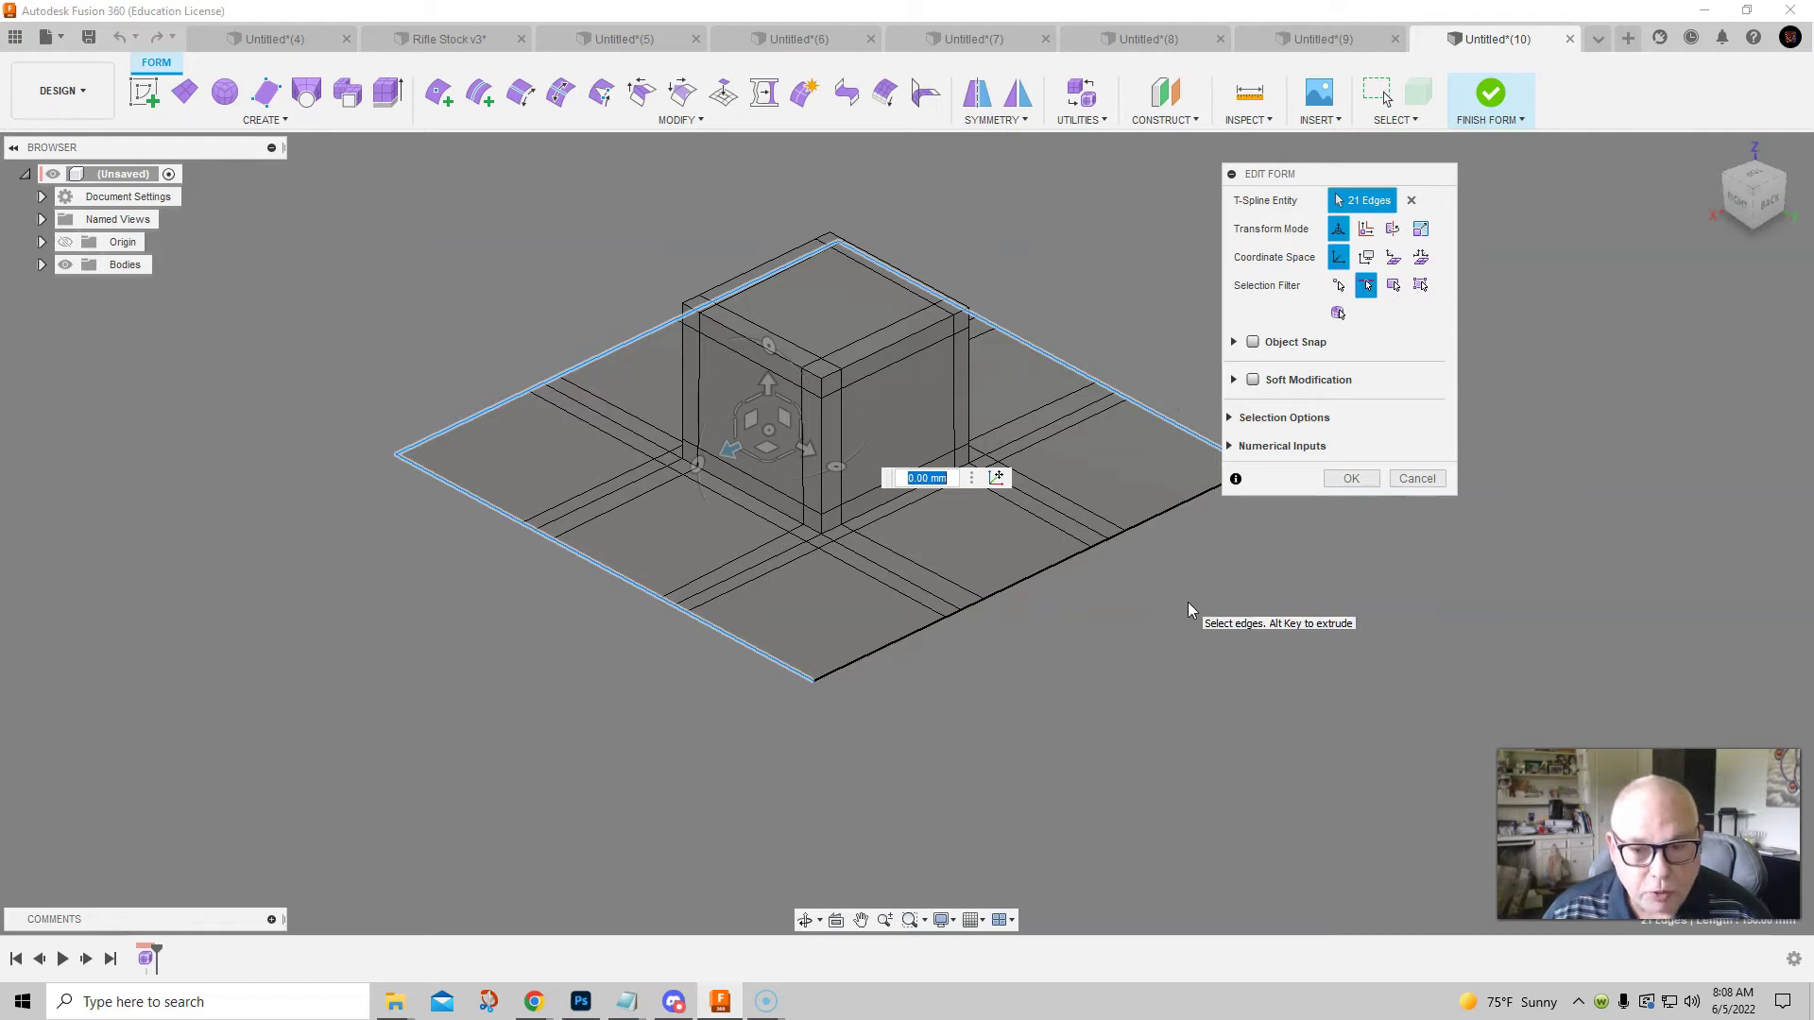
double_click(882, 645, "shift")
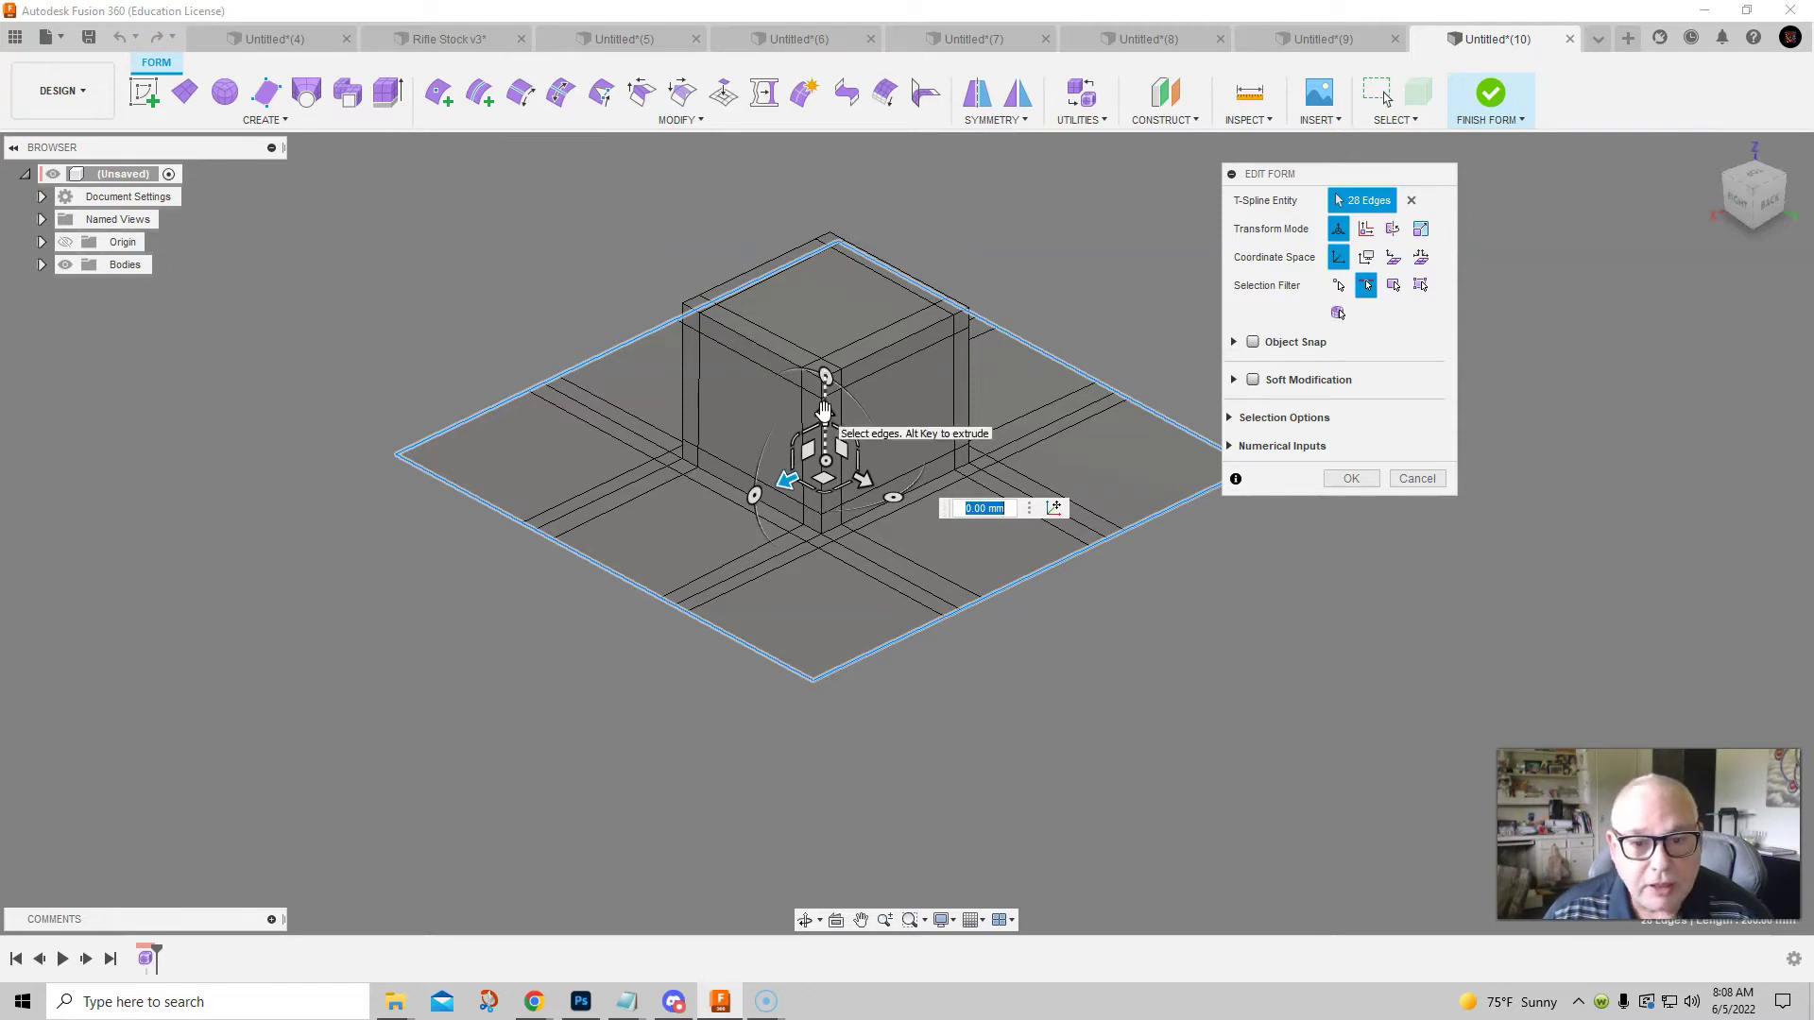
left_click_drag(824, 411, 824, 563, "alt")
left_click(1353, 479)
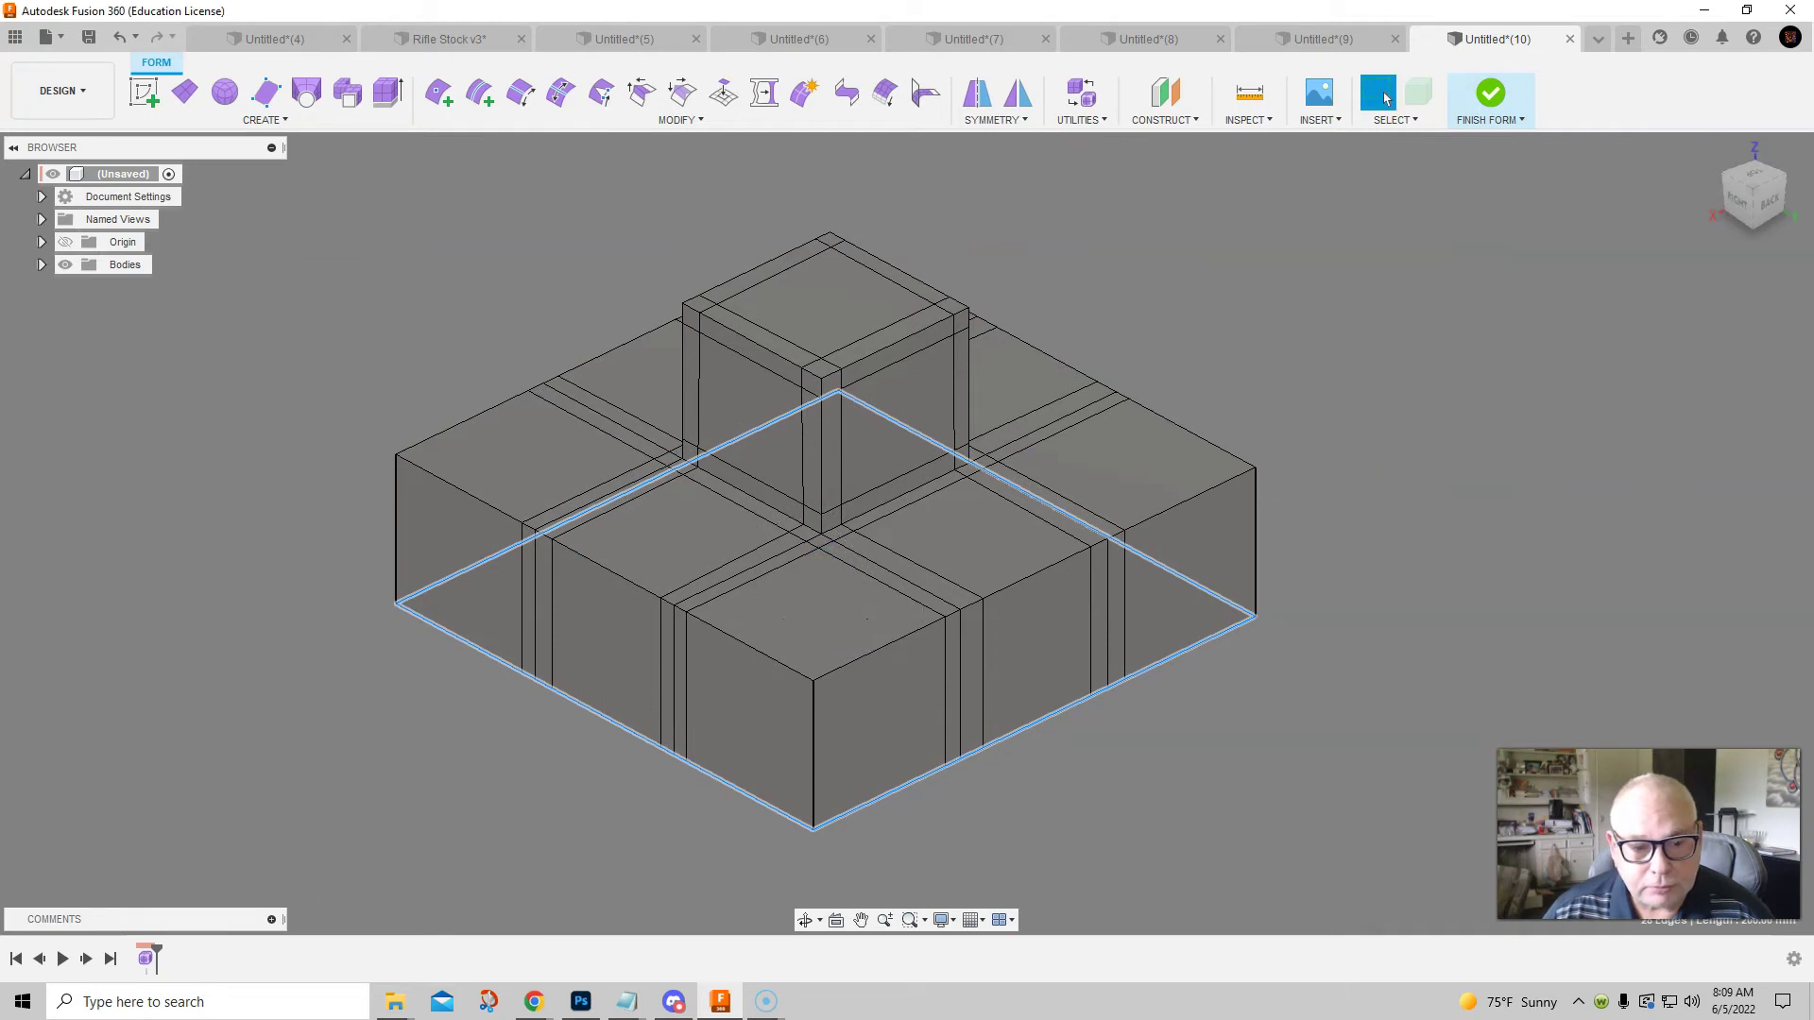
Clear the selection, inspect the walled form in smooth display, and return it to box display
middle_click_drag(995, 828, 1025, 794)
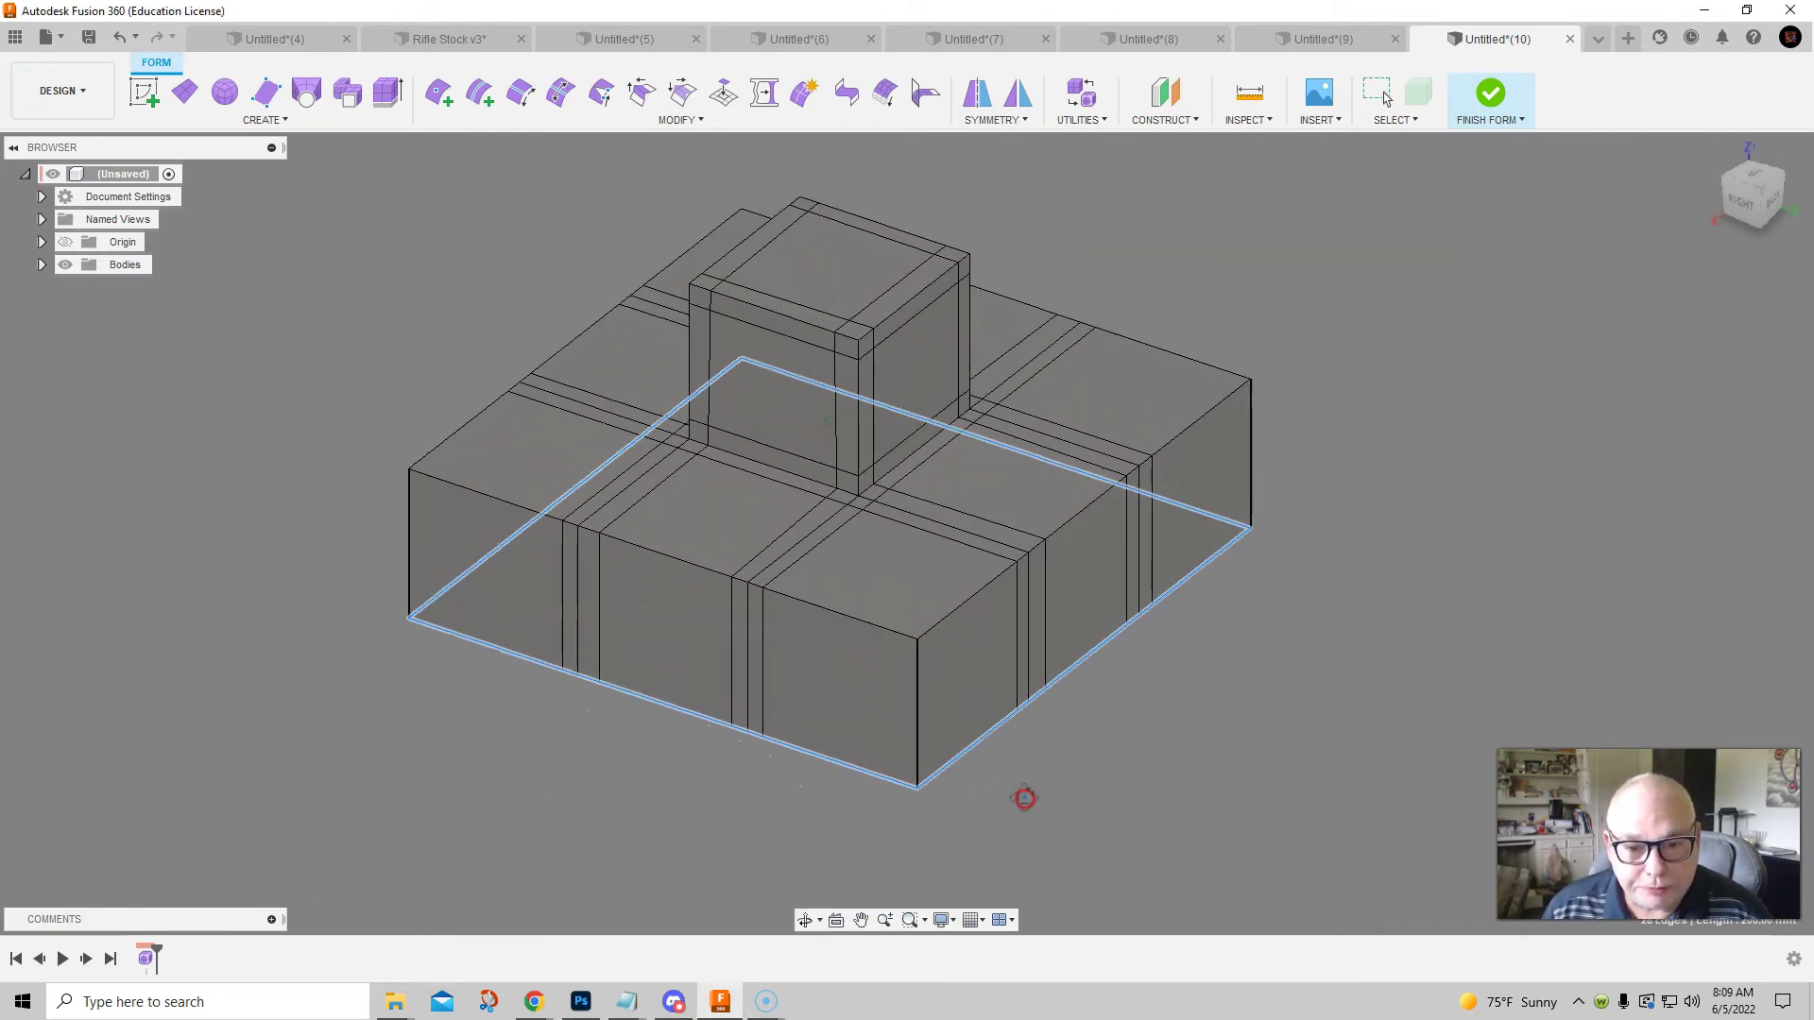
left_click(1261, 763)
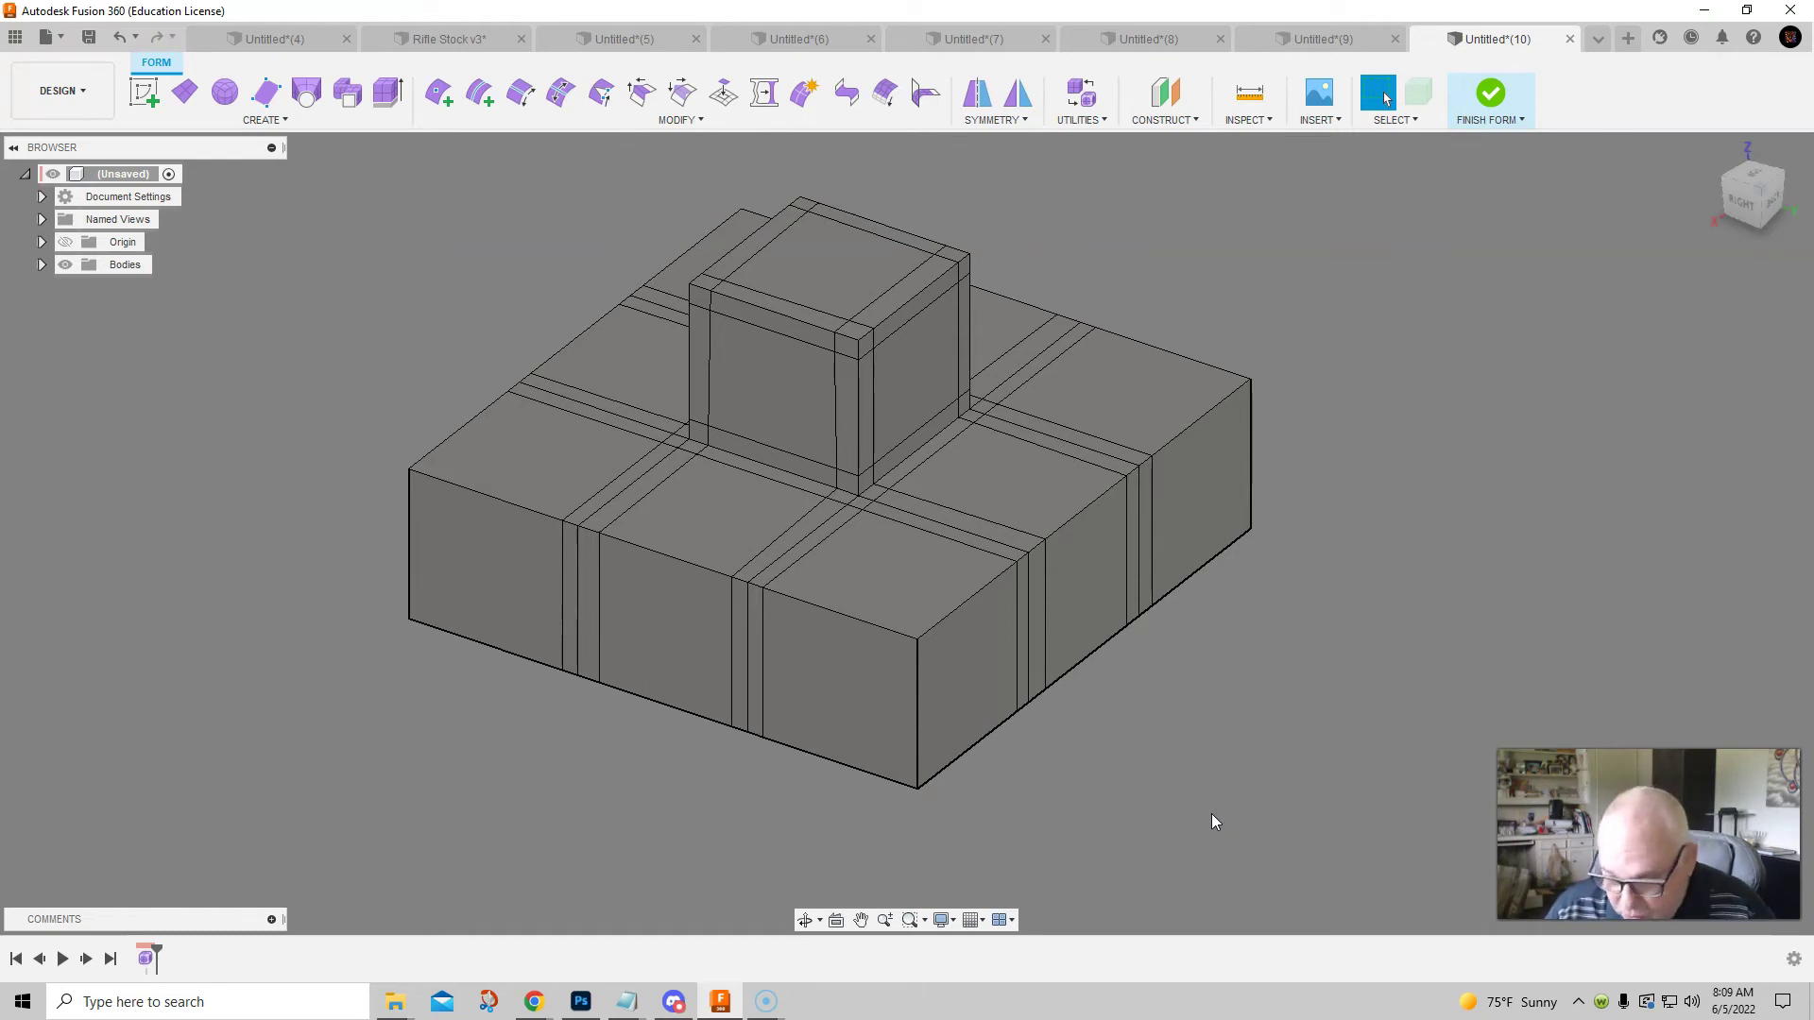
key("alt+3")
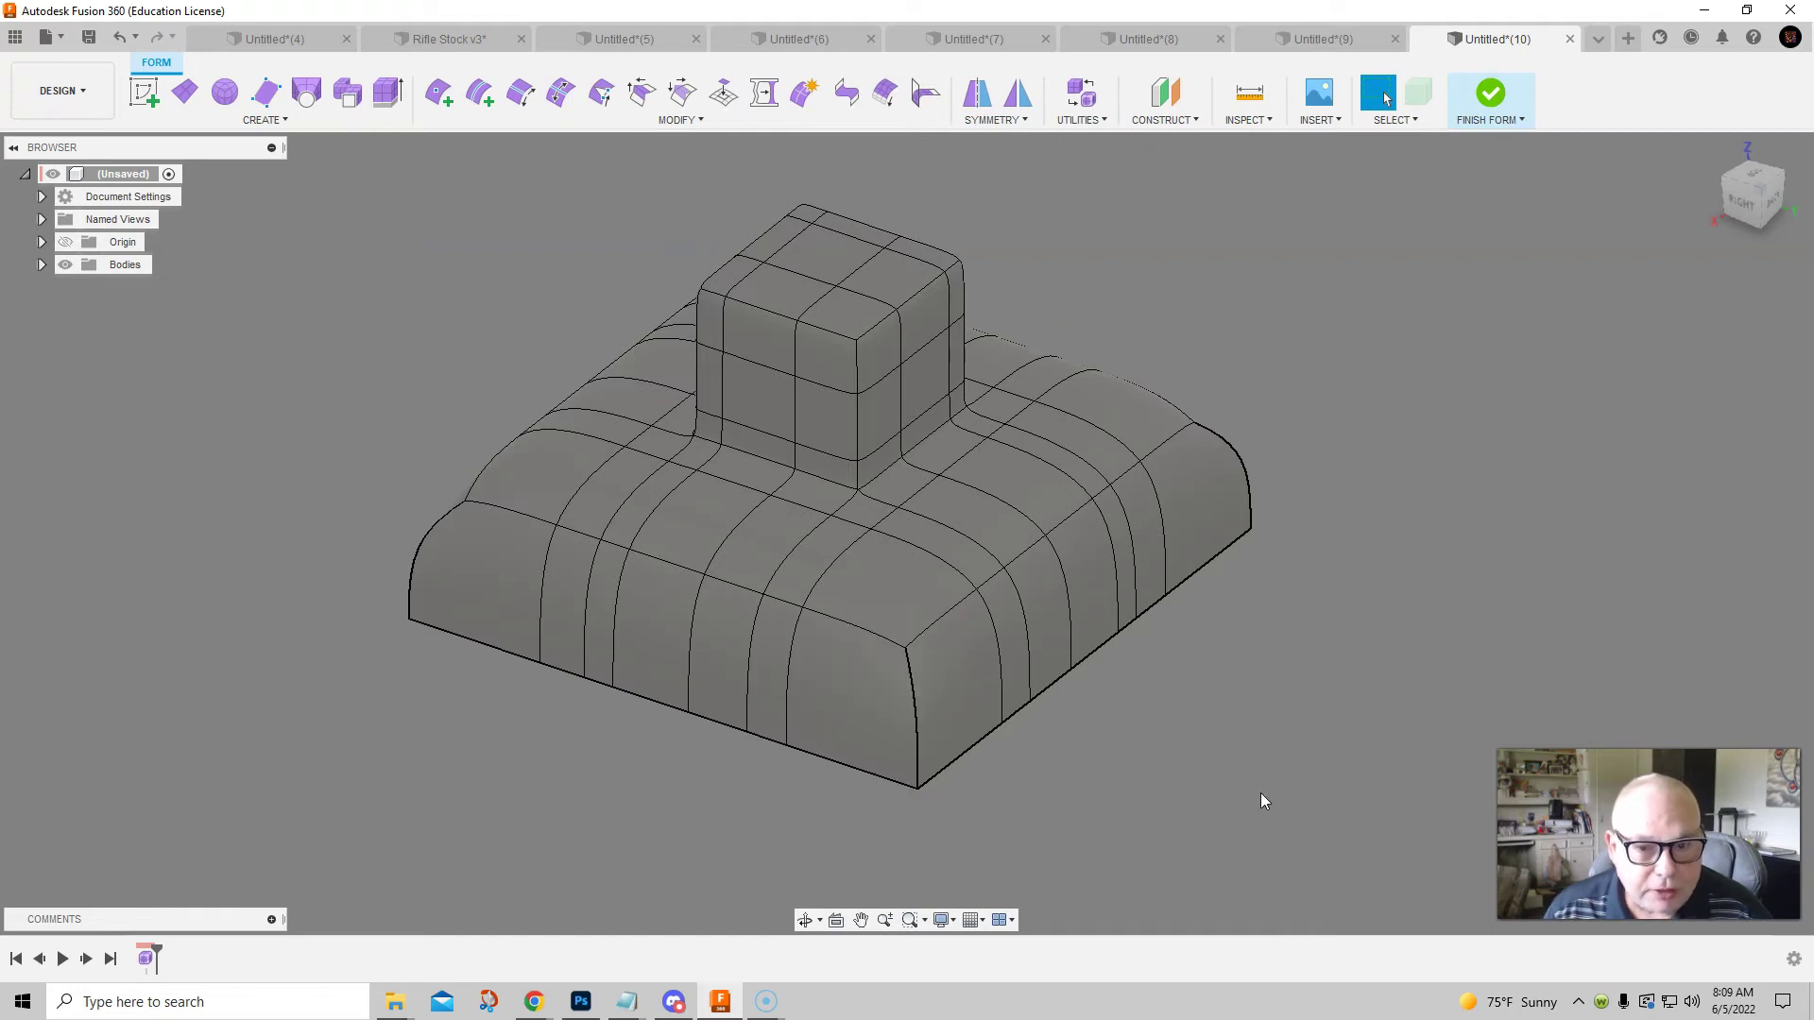
key("alt+1")
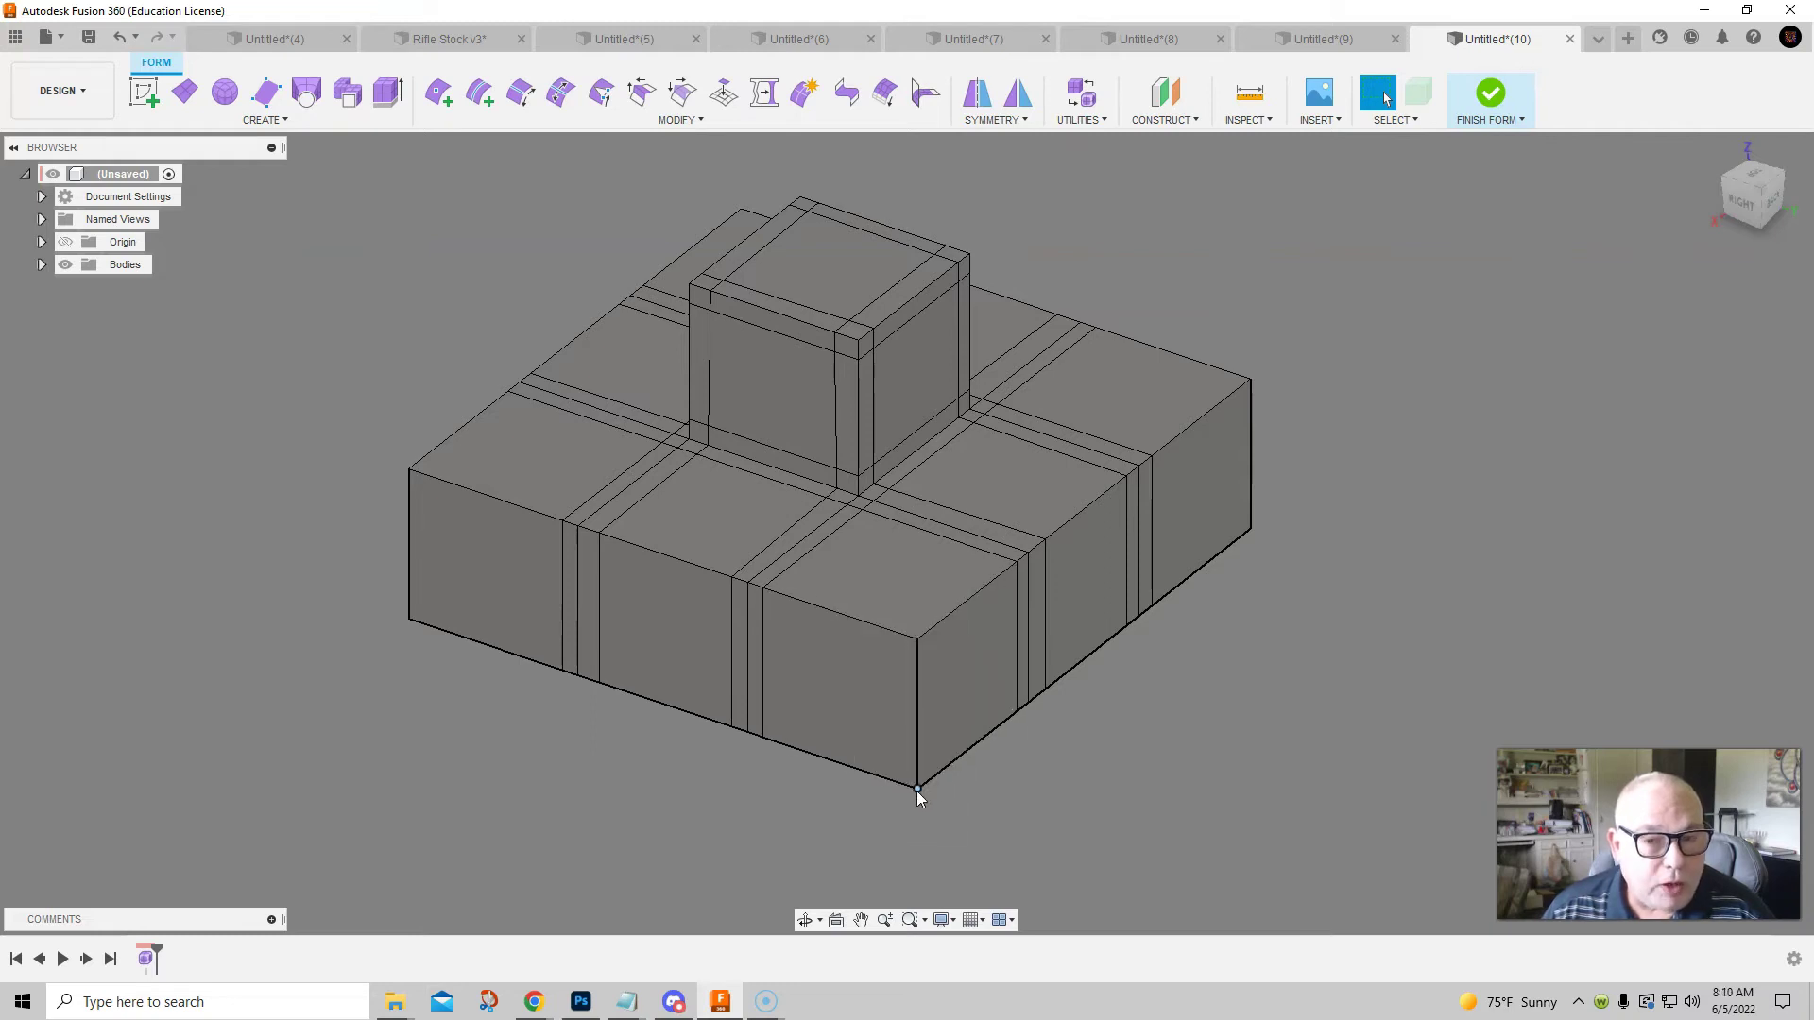
Examine the side walls and corners of the form in smooth display, and switch back to box display
scroll(1121, 720, "down", 1)
middle_click_drag(1125, 717, 1065, 748)
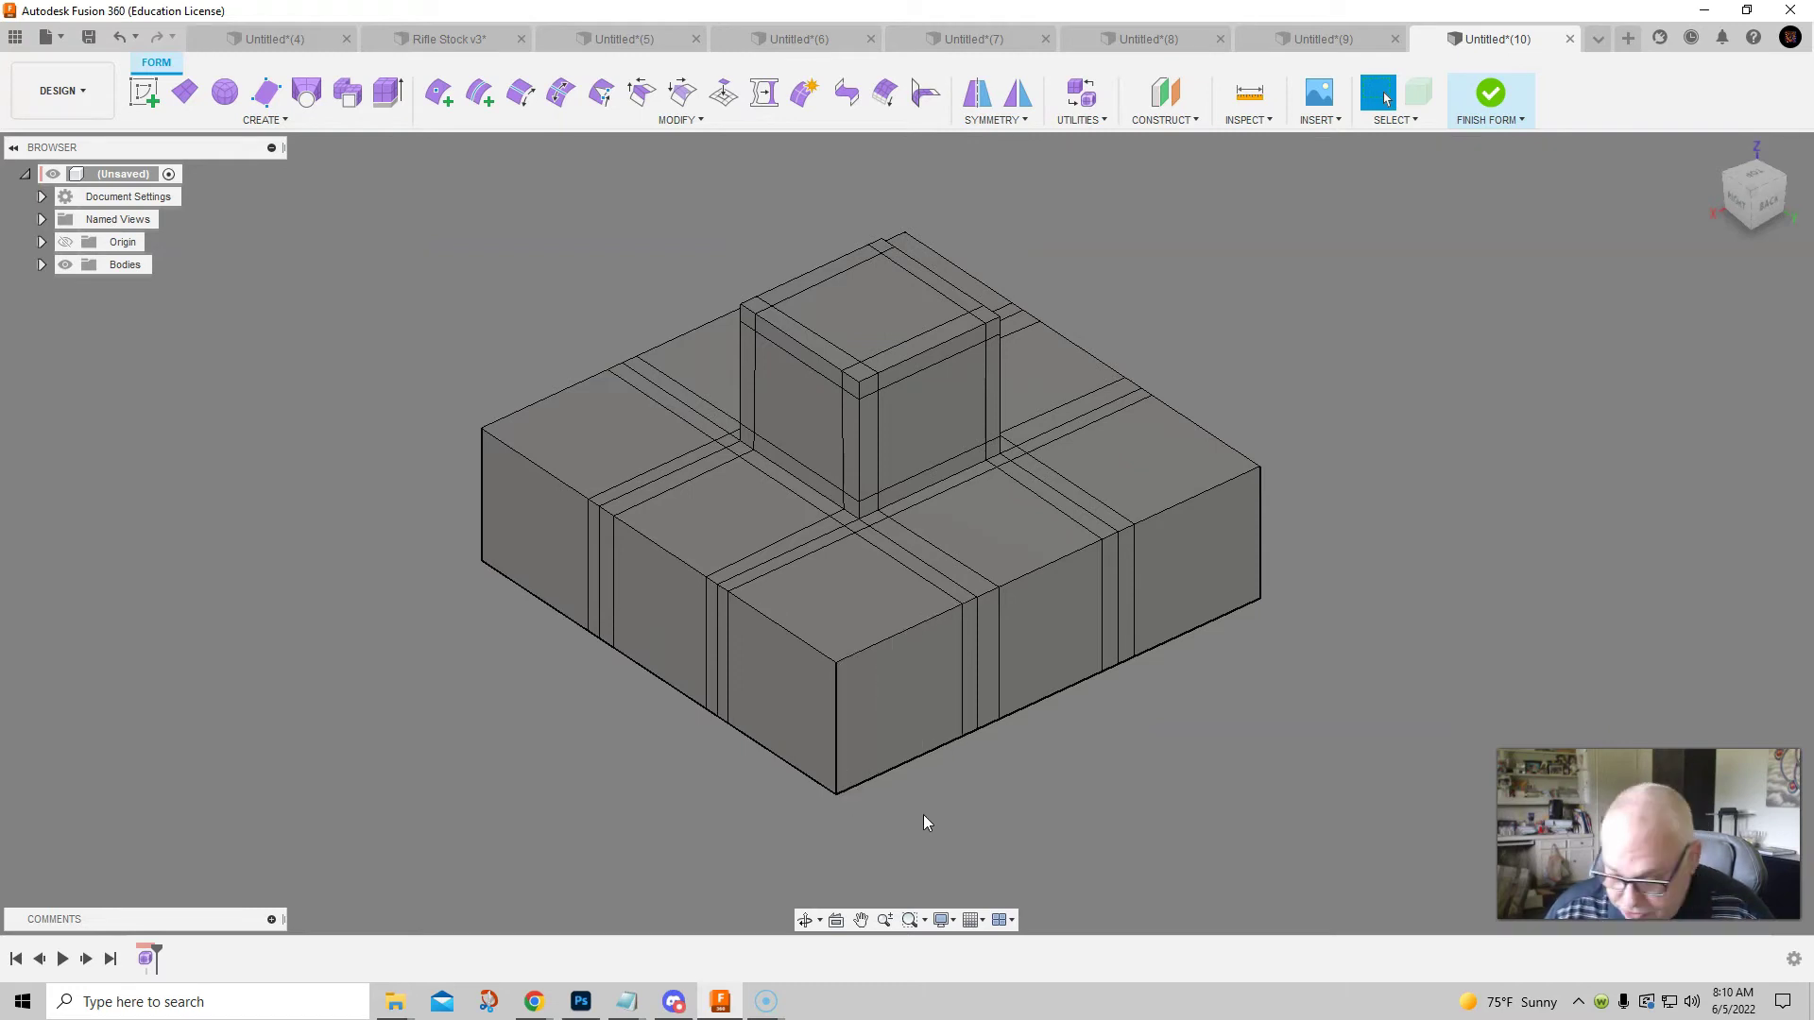
key("alt+3")
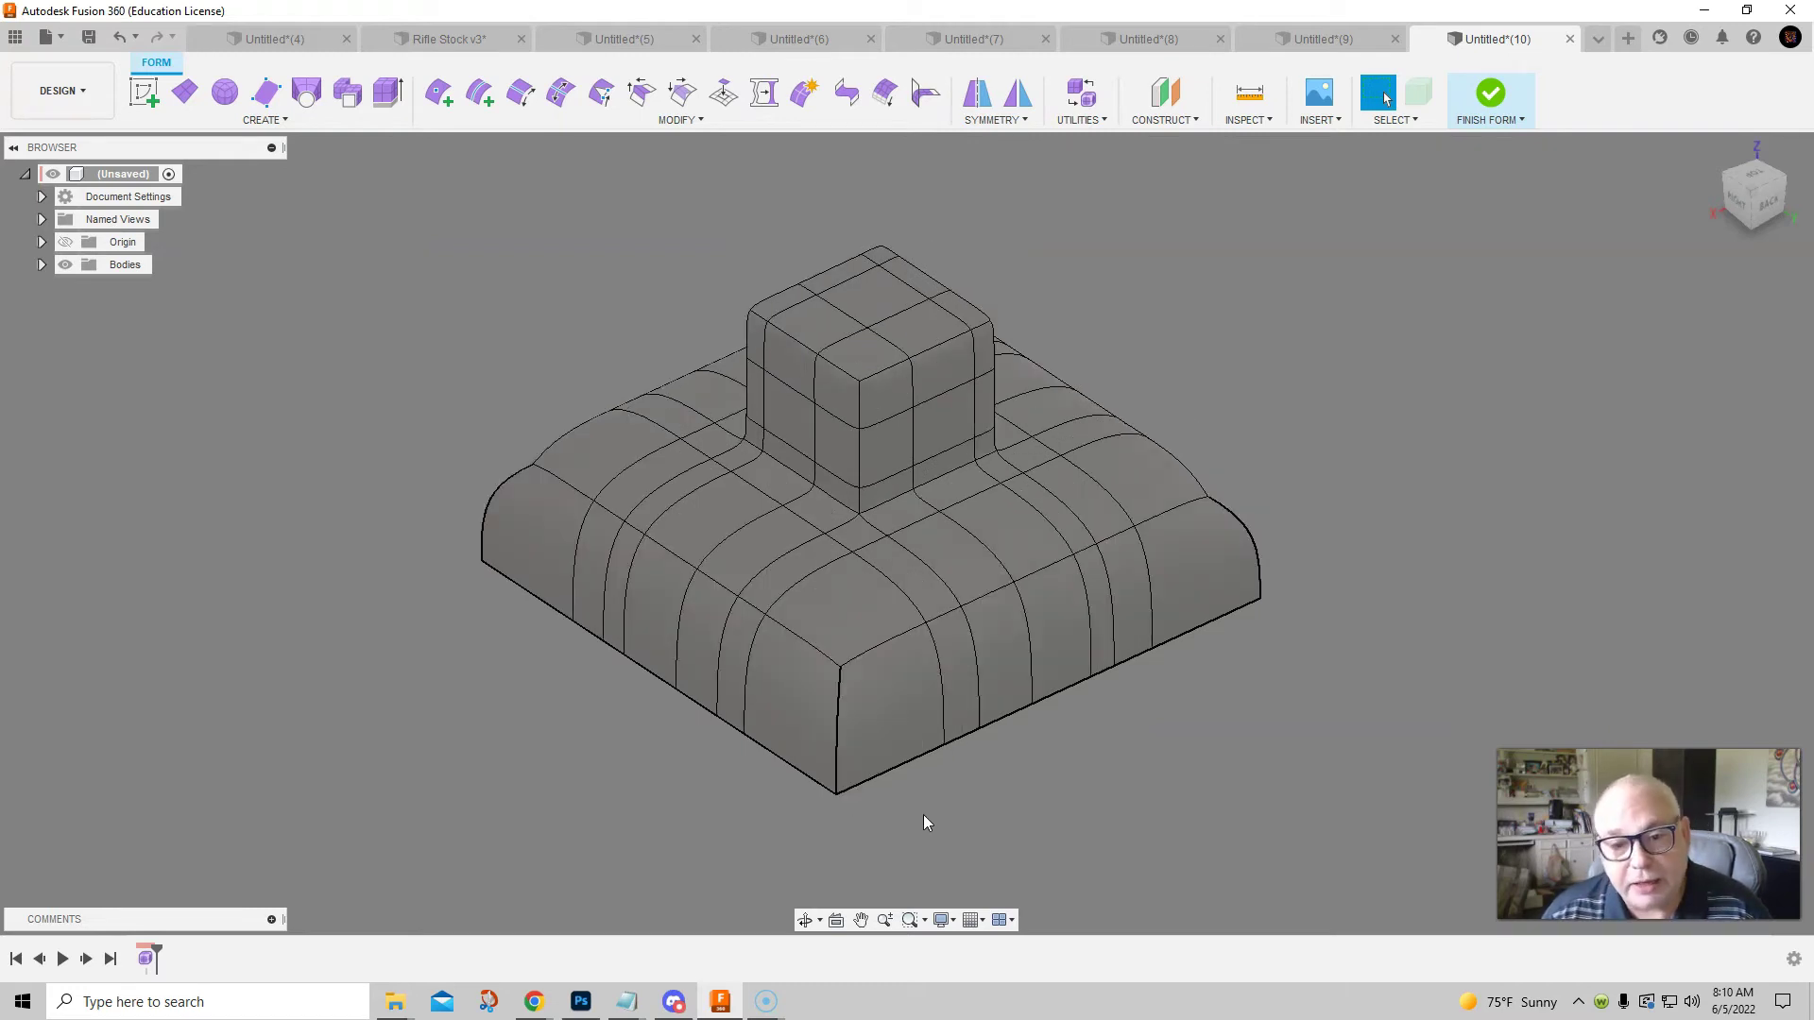
key("alt+1")
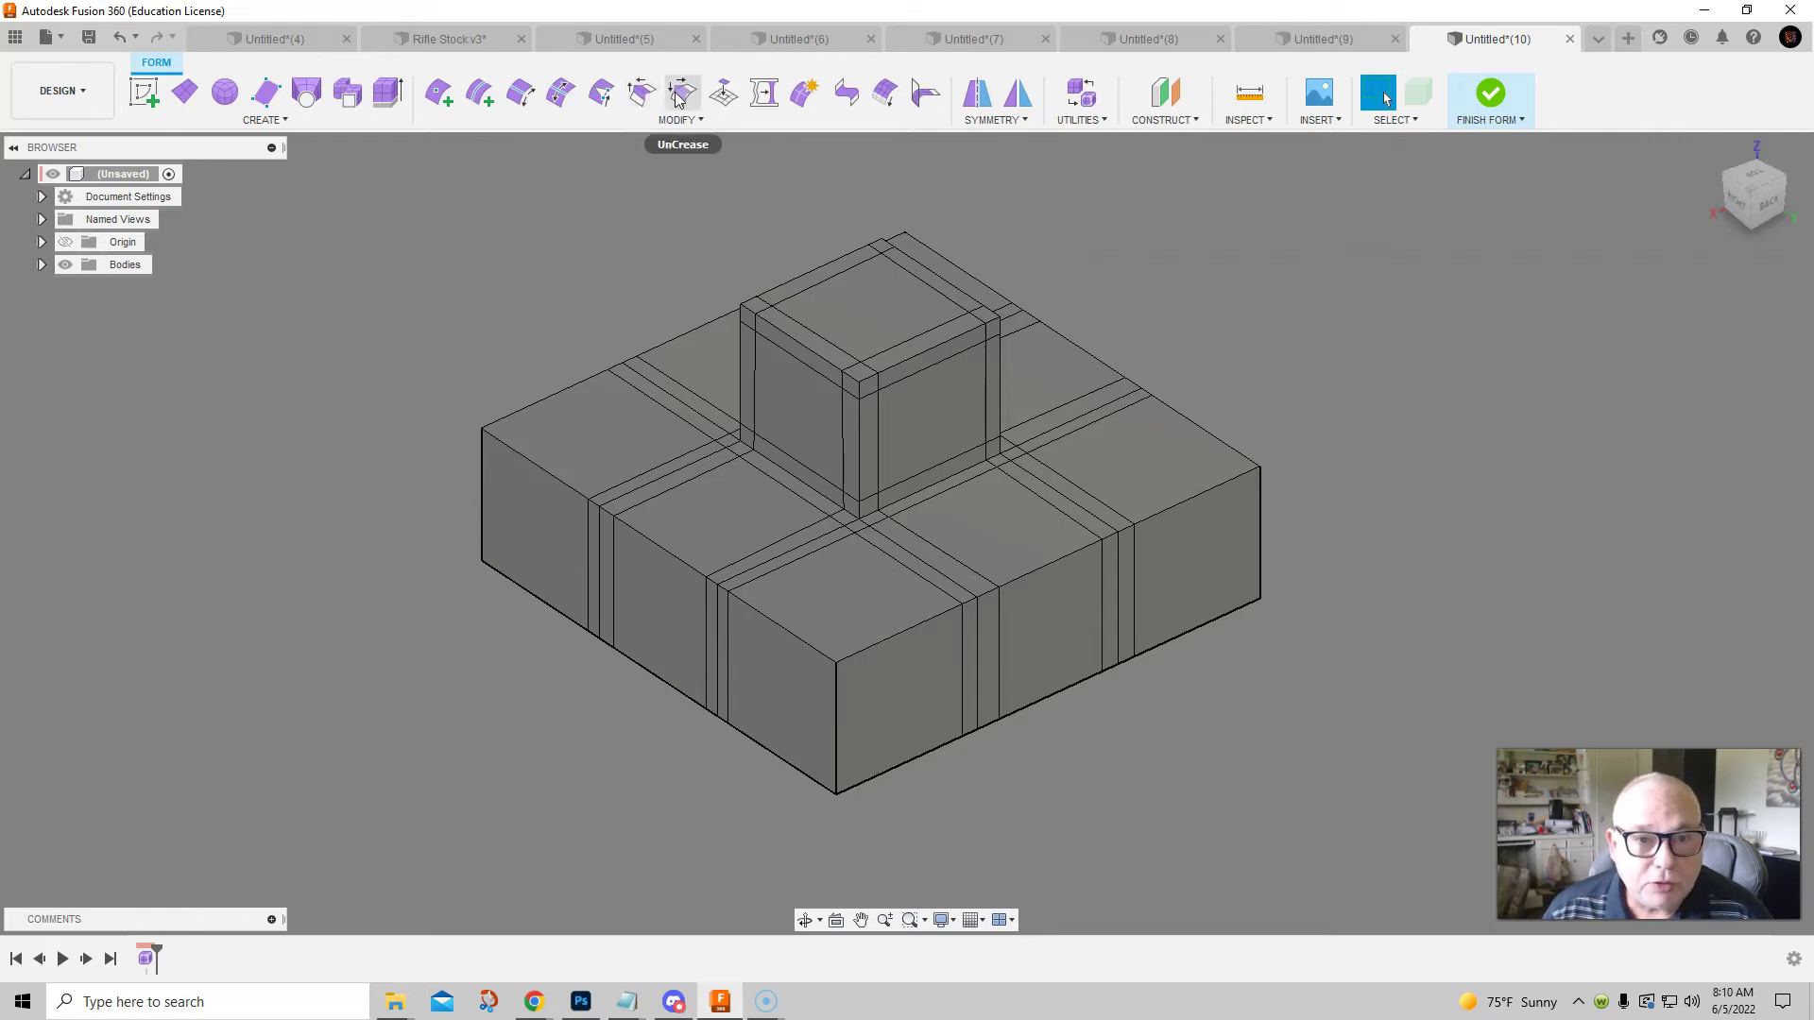
Select the entire T-spline form and remove its creases with UnCrease
middle_click_drag(634, 228, 630, 286)
left_click_drag(382, 204, 1410, 901)
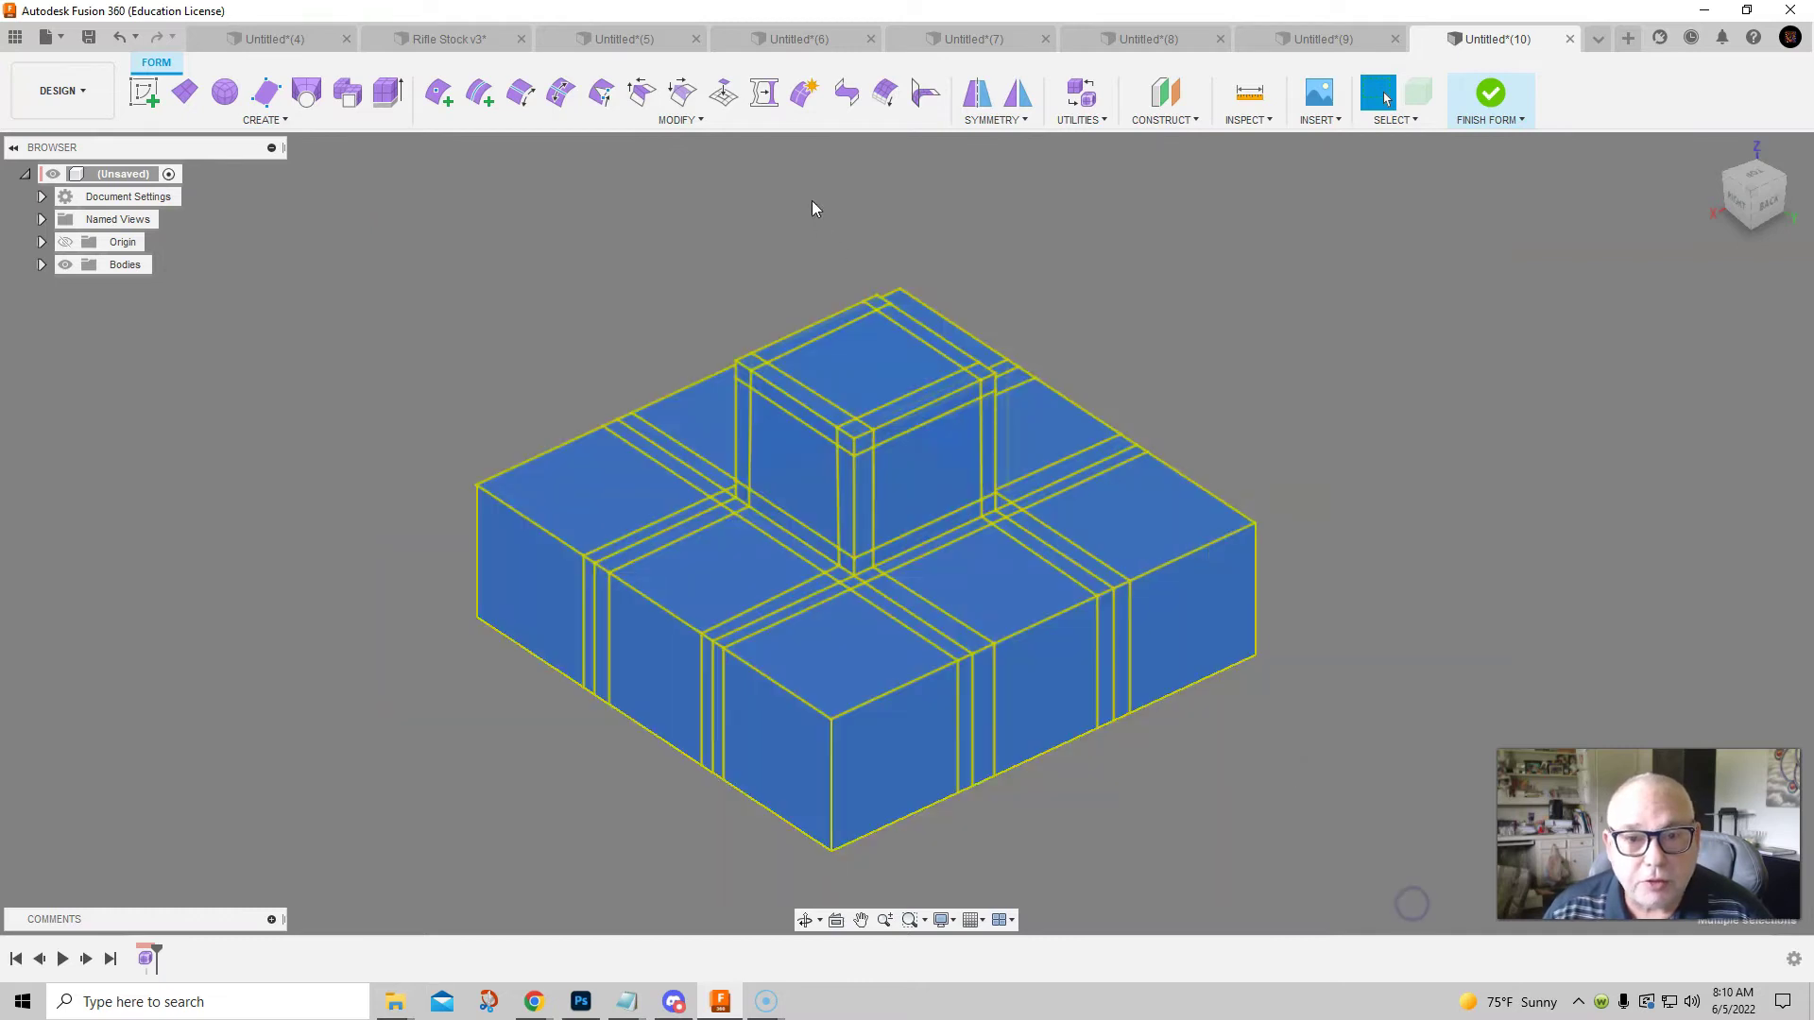
left_click(682, 91)
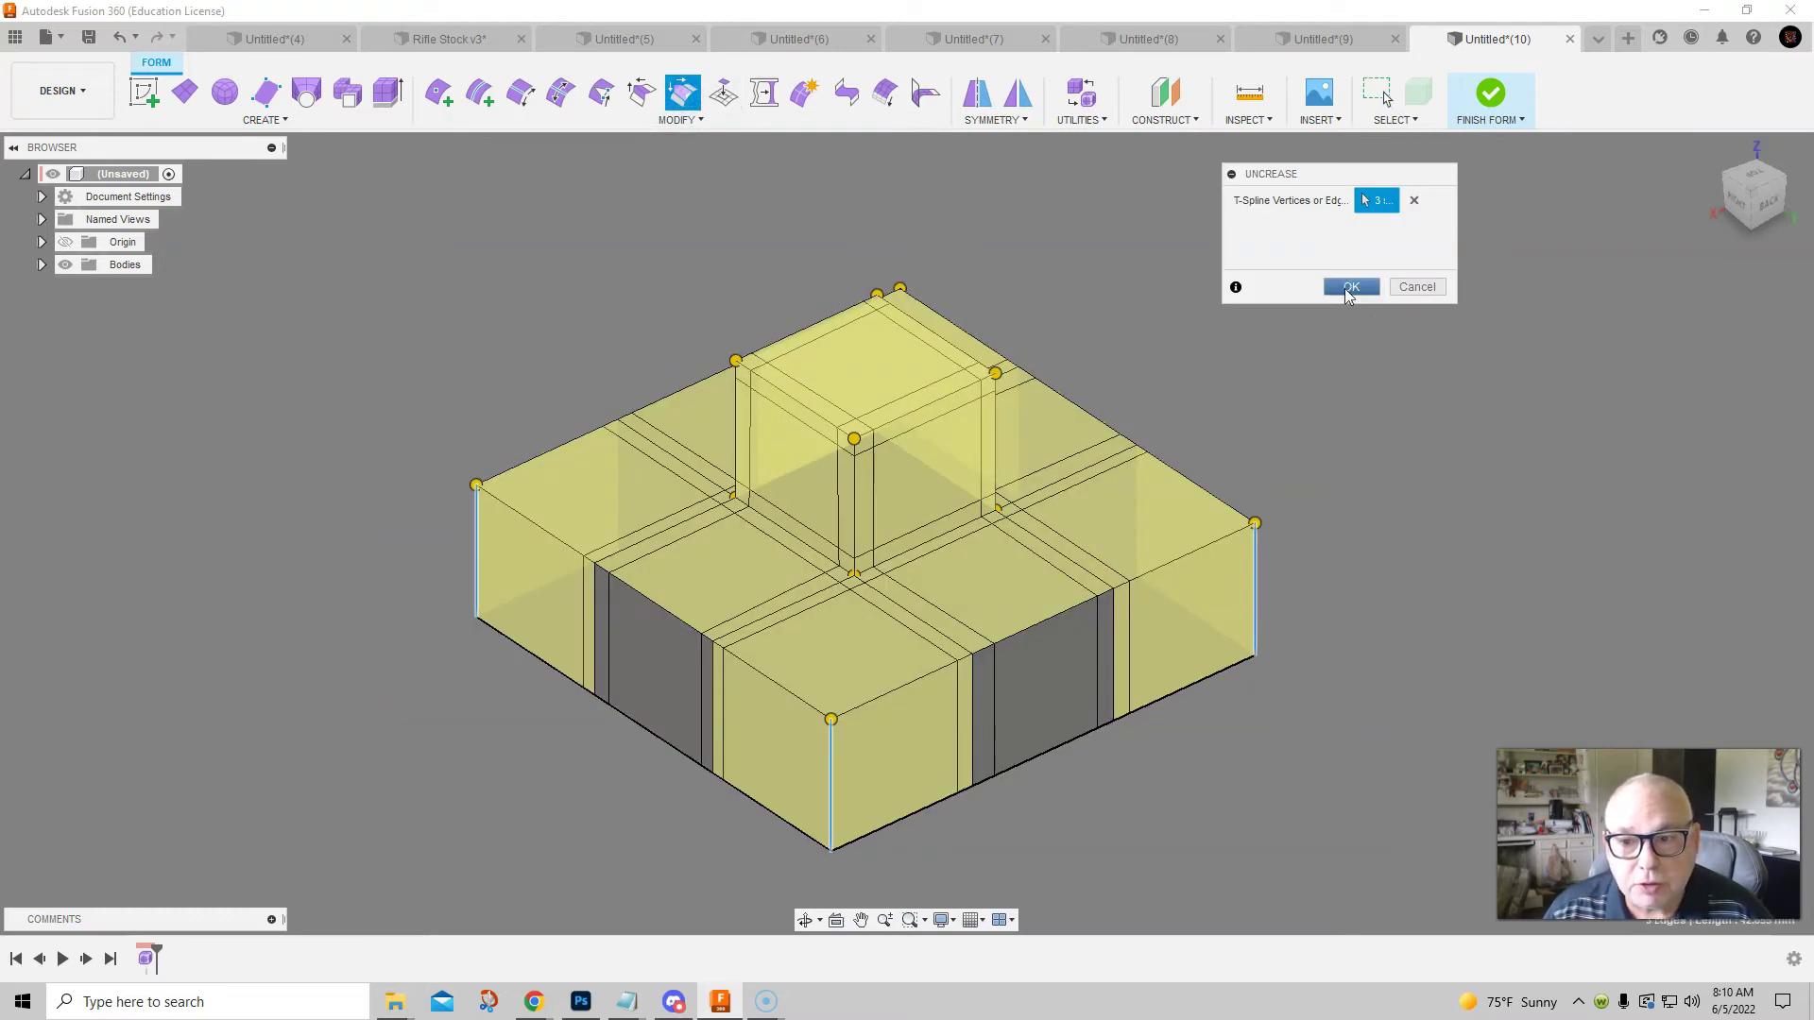
left_click(1347, 283)
scroll(1197, 794, "up", 1)
middle_click_drag(1197, 793, 1229, 745)
mouse_move(1045, 798)
middle_mouse_down("shift")
mouse_move(1085, 765)
mouse_move(1040, 801)
middle_mouse_up("shift")
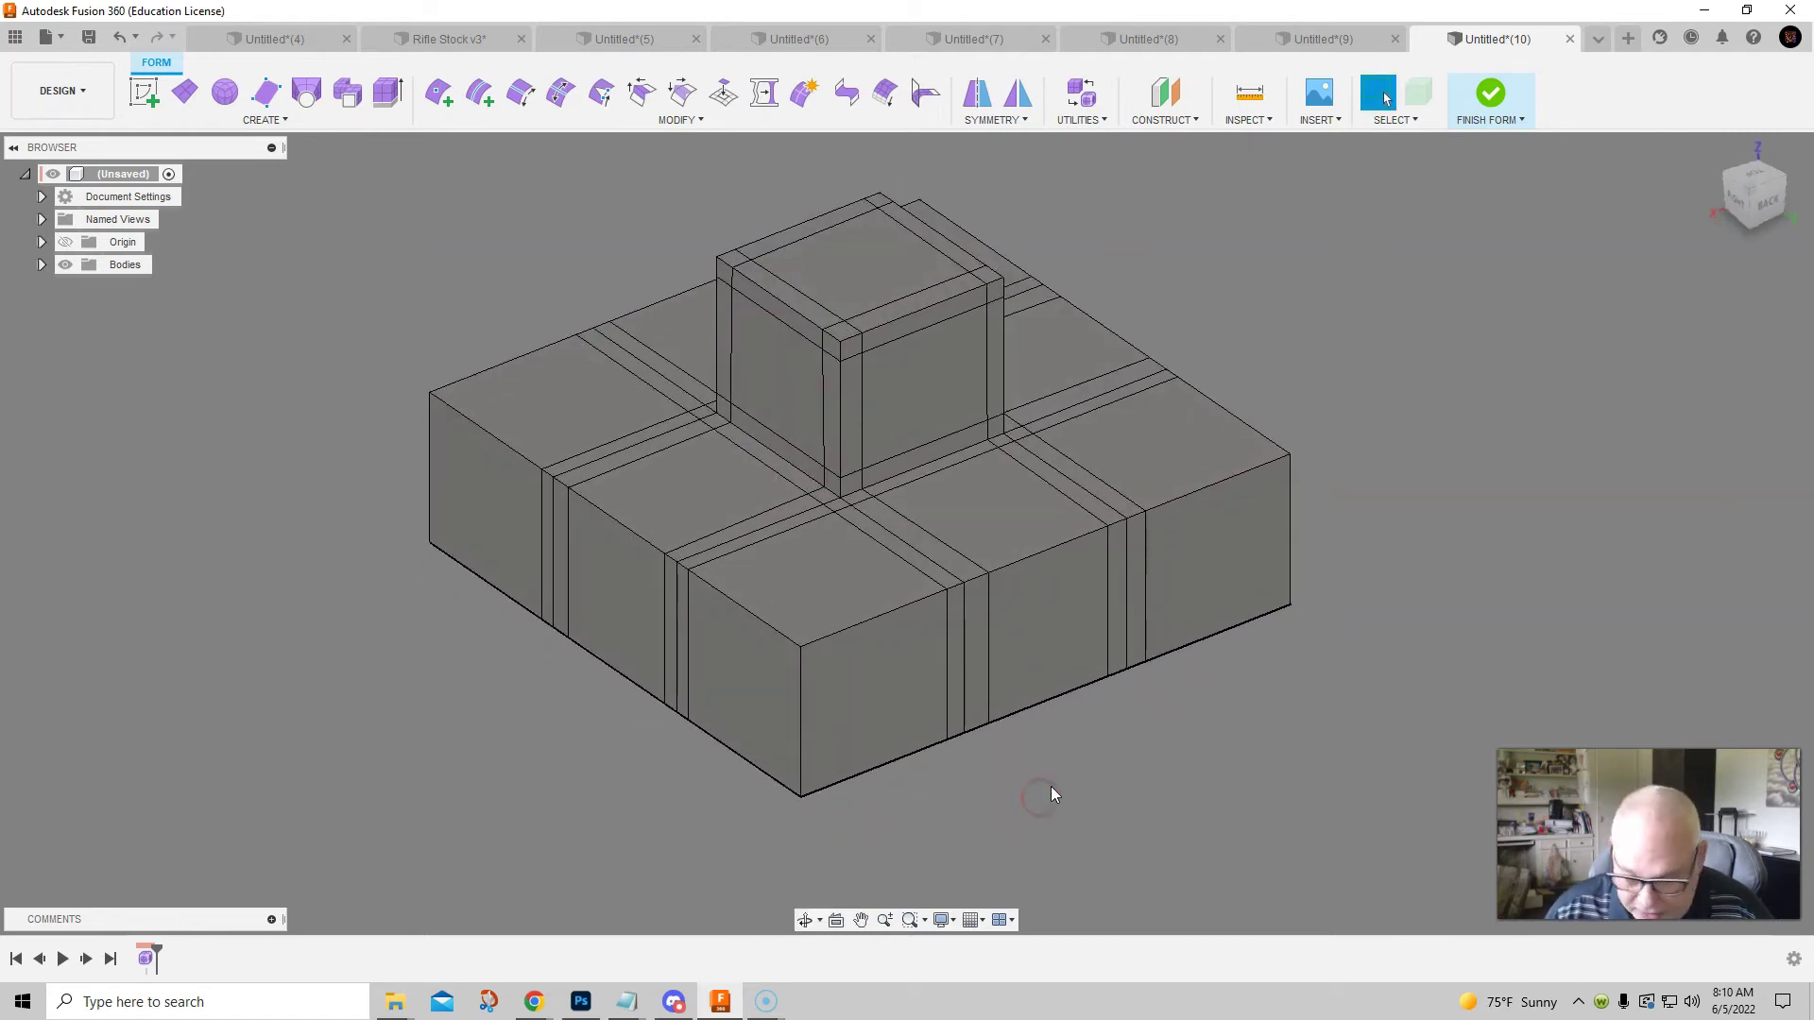
Switch the form to smooth display, inspect it from several sides, and finish the form
key("alt+3")
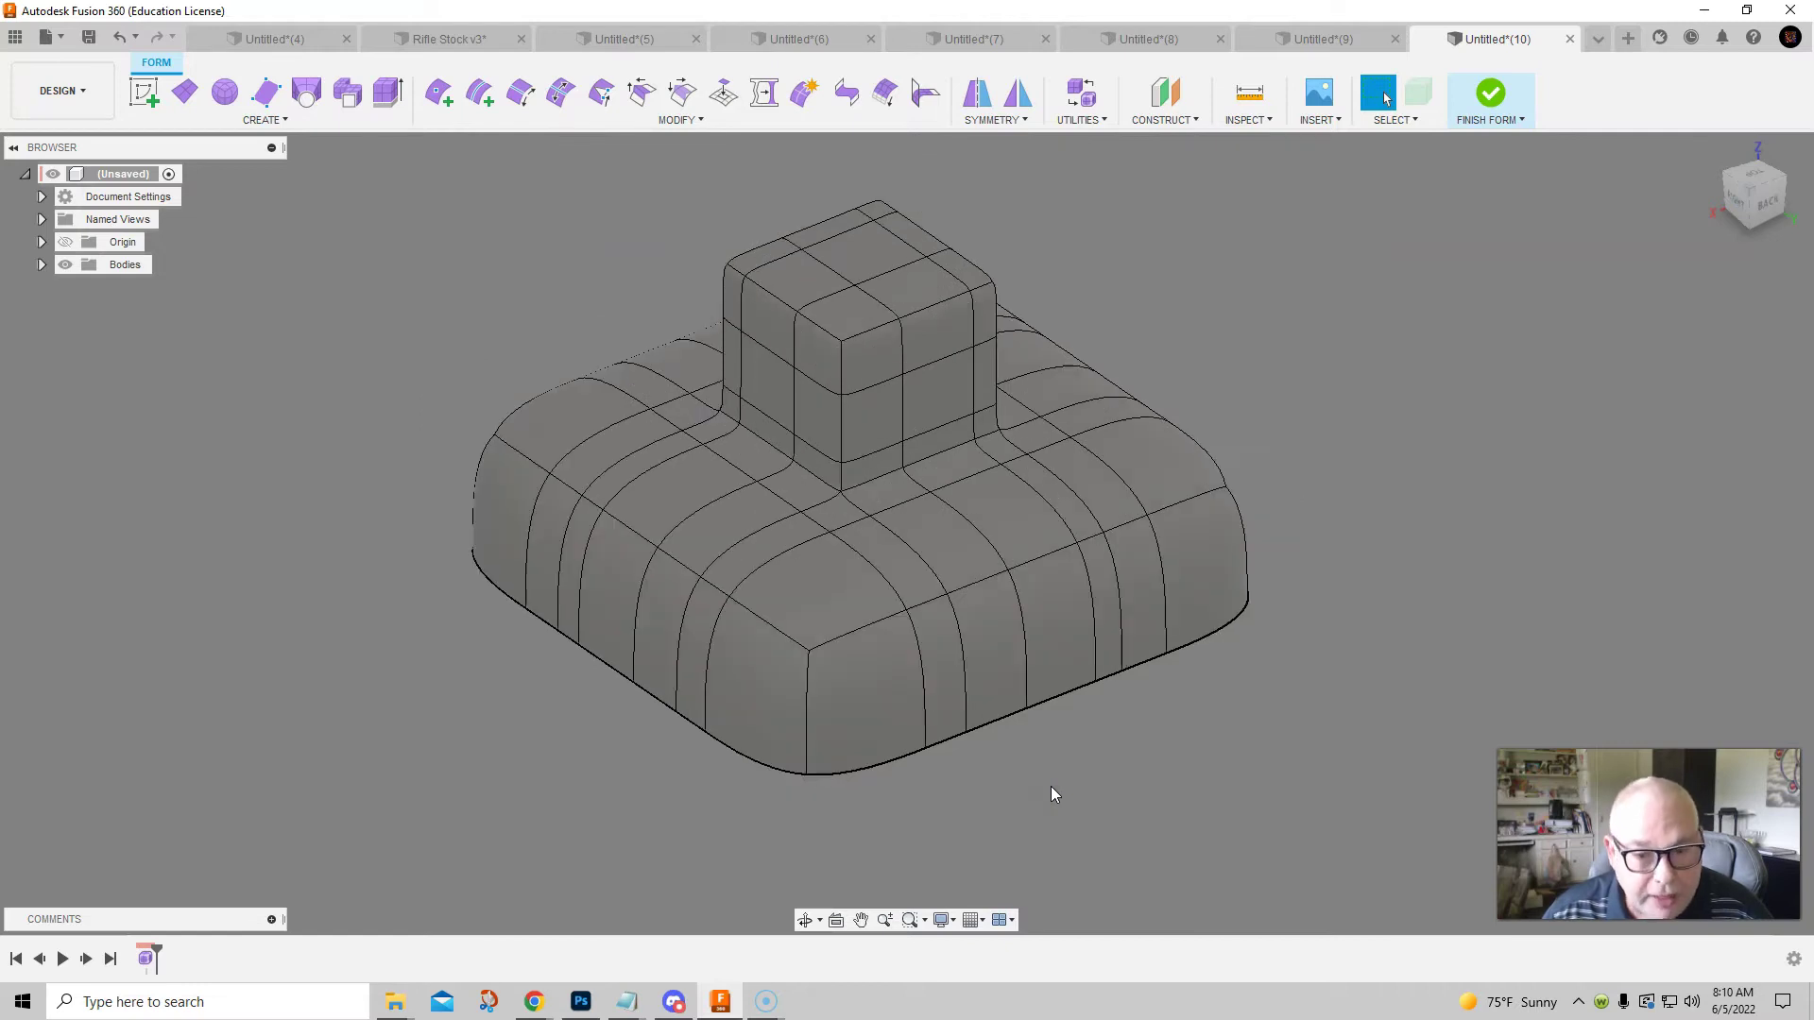
middle_click_drag(1003, 773, 1069, 705, "shift")
middle_click_drag(1046, 635, 1046, 788, "shift")
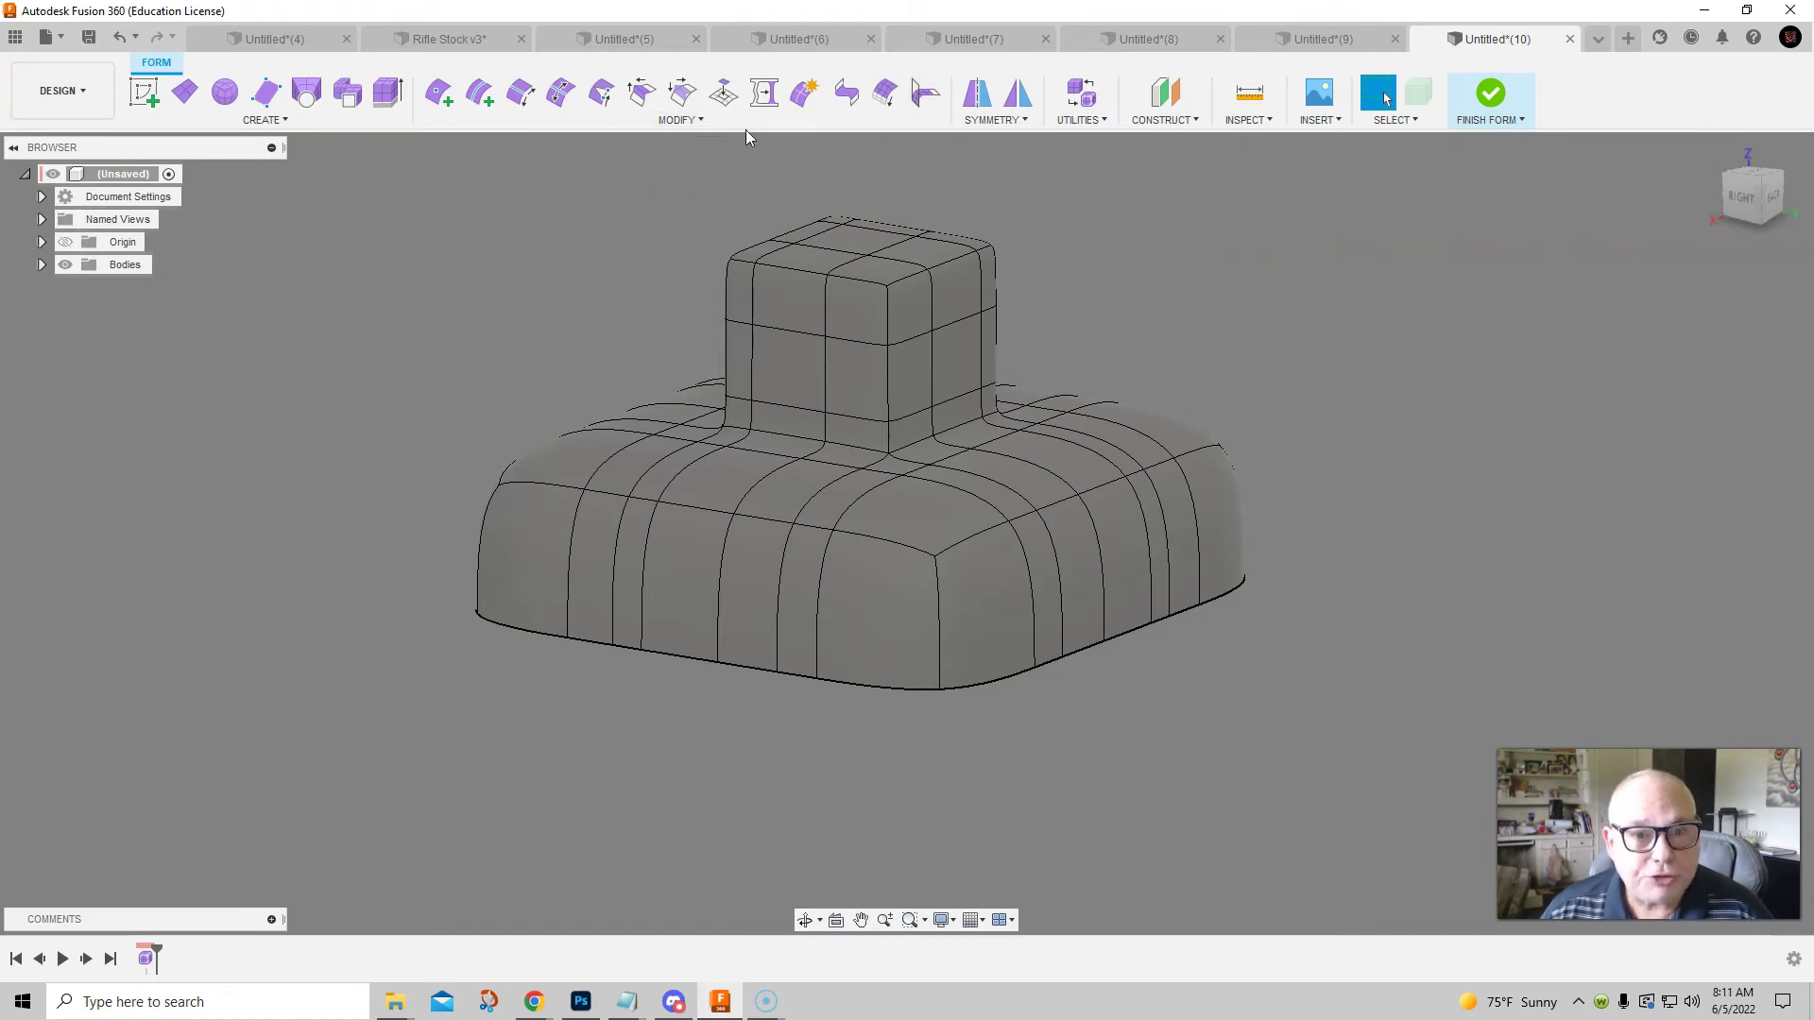
mouse_move(565, 333)
middle_mouse_down("shift")
mouse_move(551, 360)
mouse_move(592, 336)
mouse_move(575, 389)
mouse_move(609, 355)
mouse_move(600, 342)
mouse_move(585, 345)
mouse_move(652, 415)
mouse_move(678, 394)
middle_mouse_up("shift")
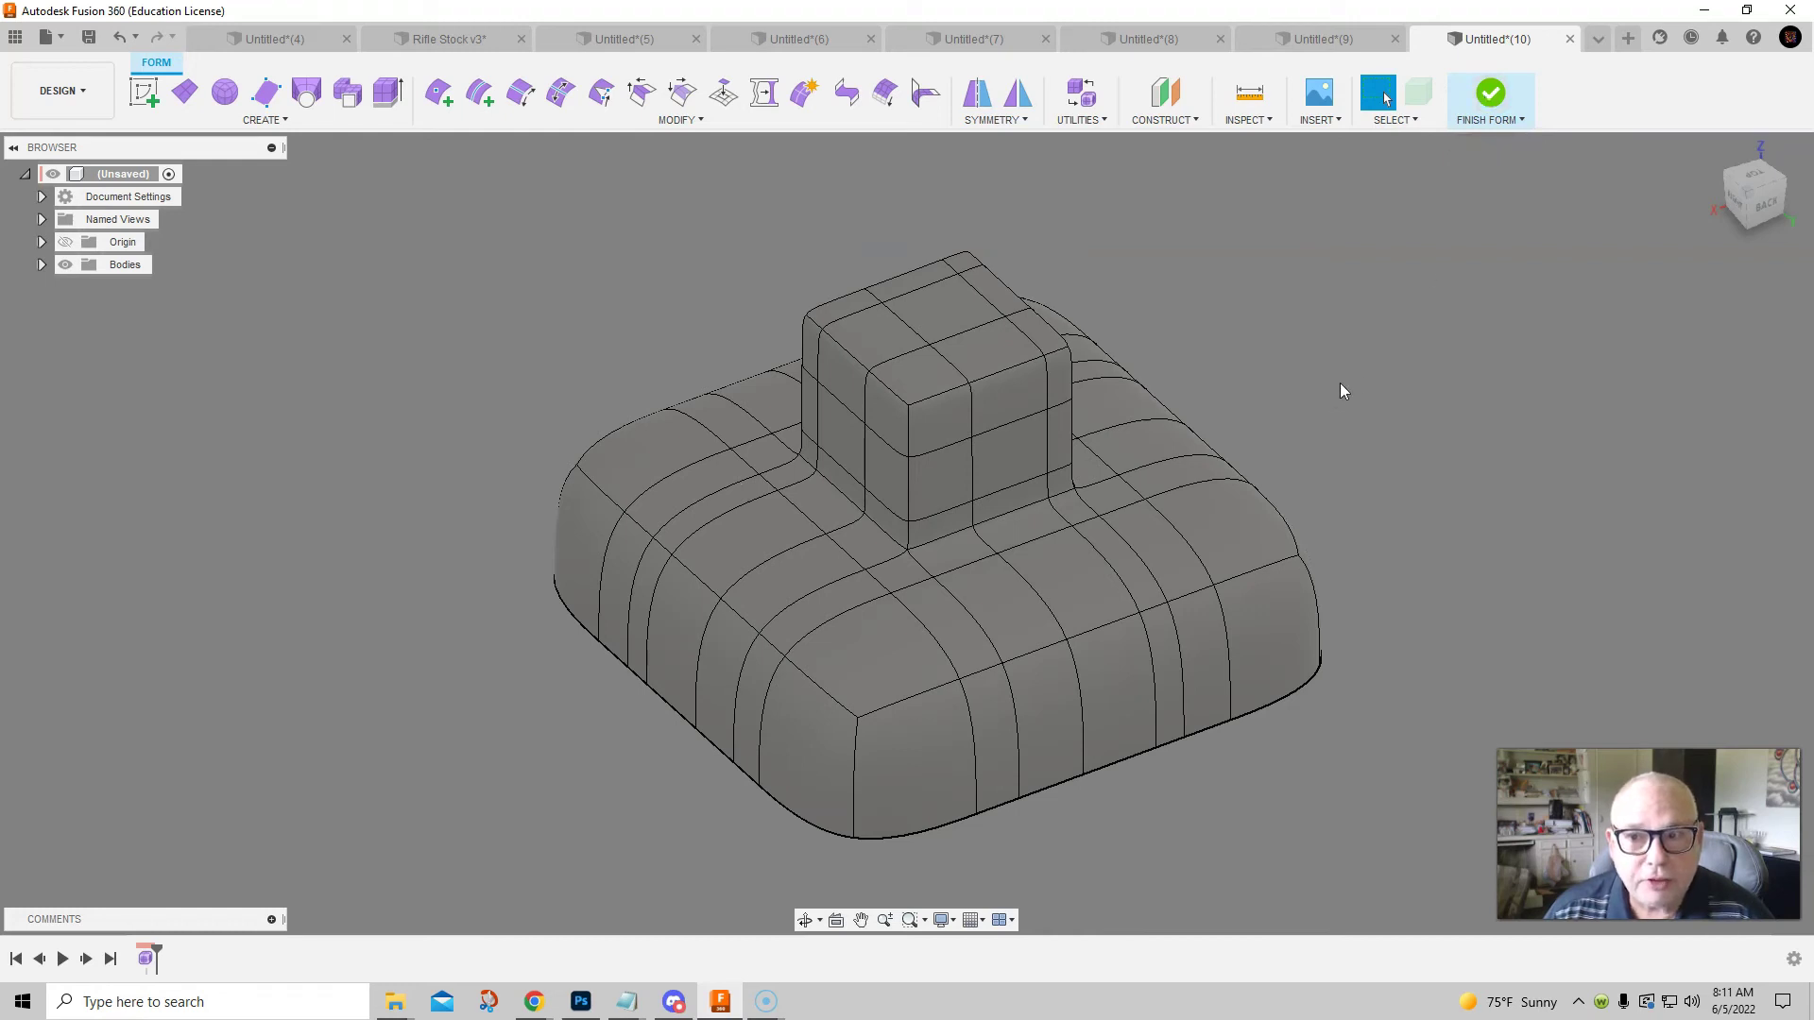
left_click(1490, 91)
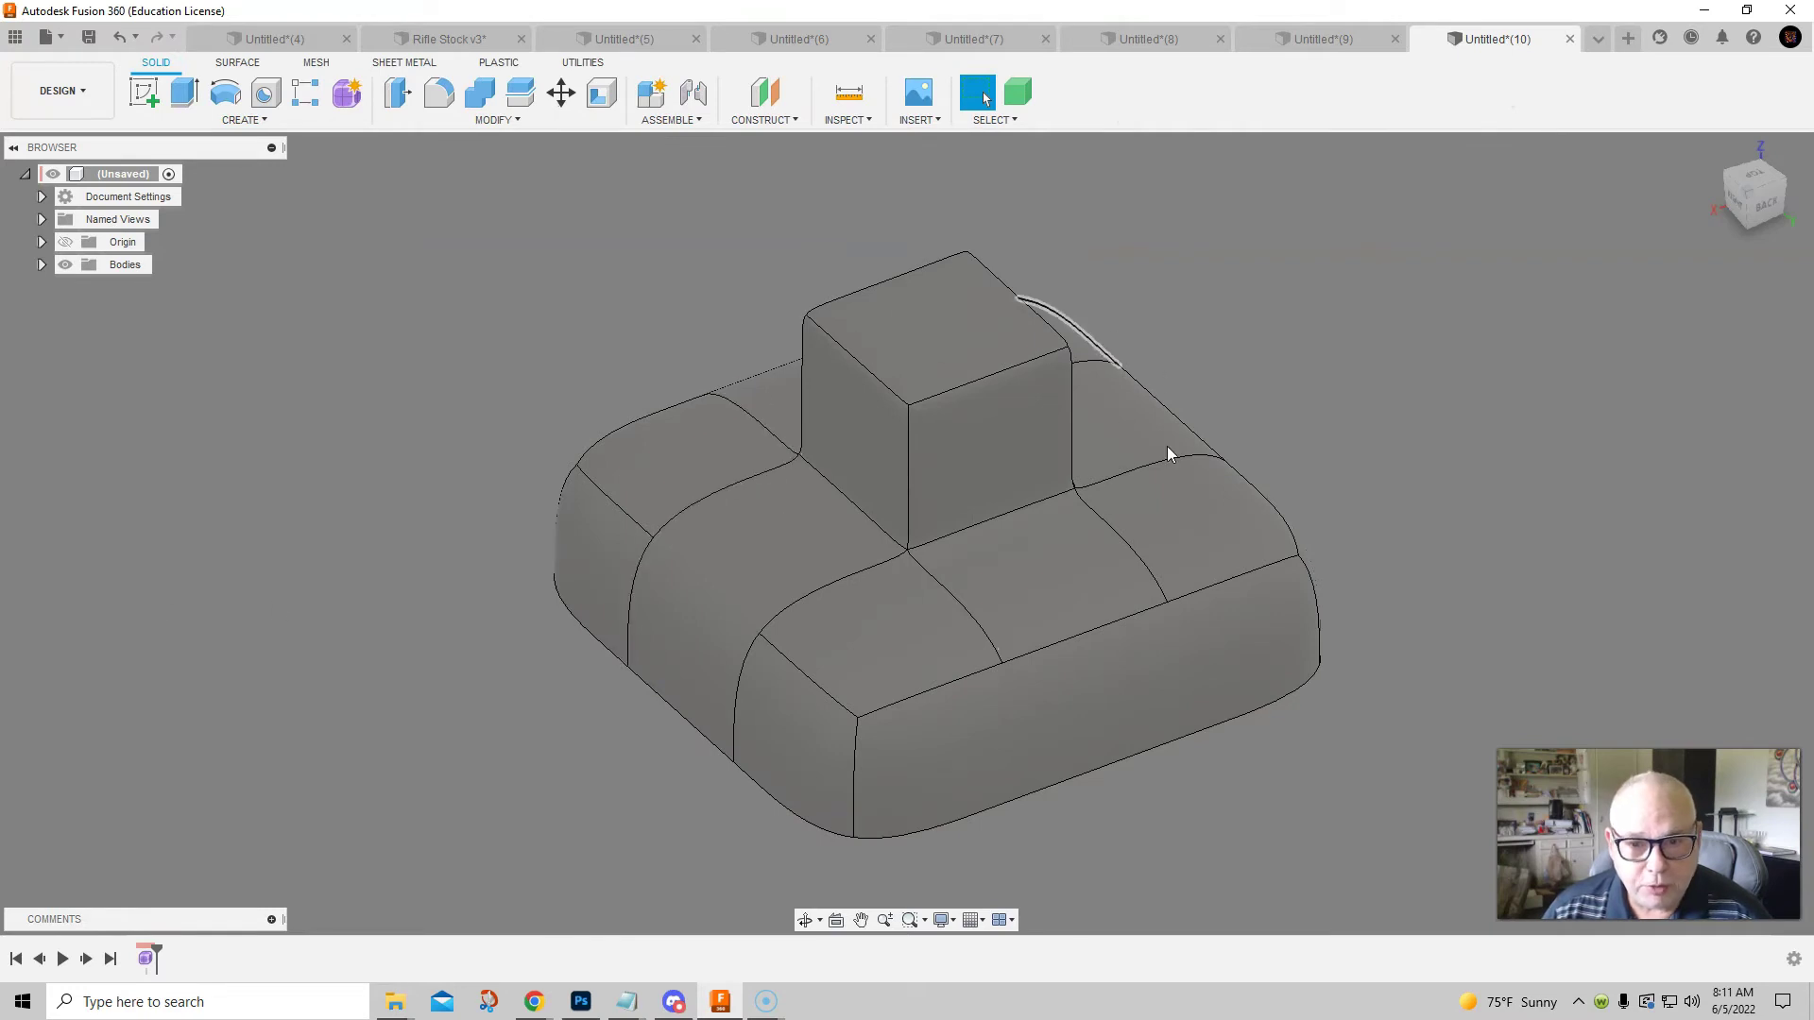
middle_click_drag(1191, 806, 891, 769, "shift")
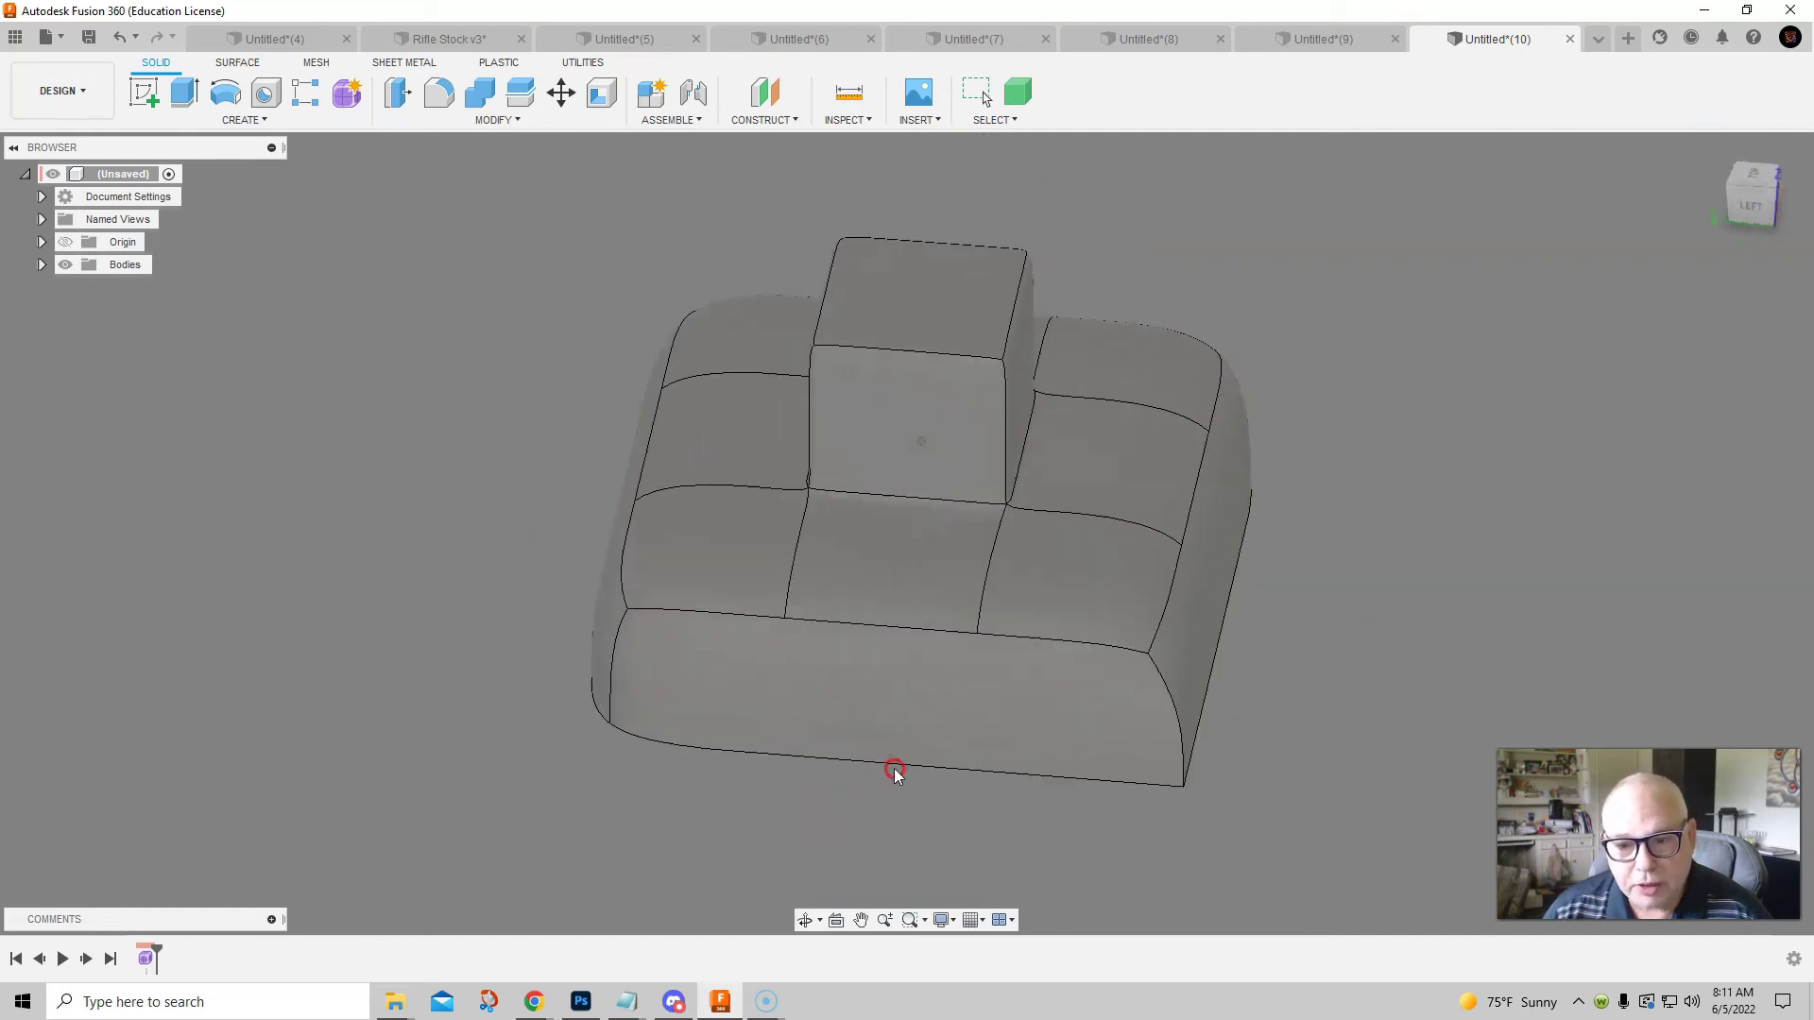
Reopen the form feature for editing and uncrease the remaining sharp vertical edge at the wall corner
left_click(143, 959)
right_click(142, 959)
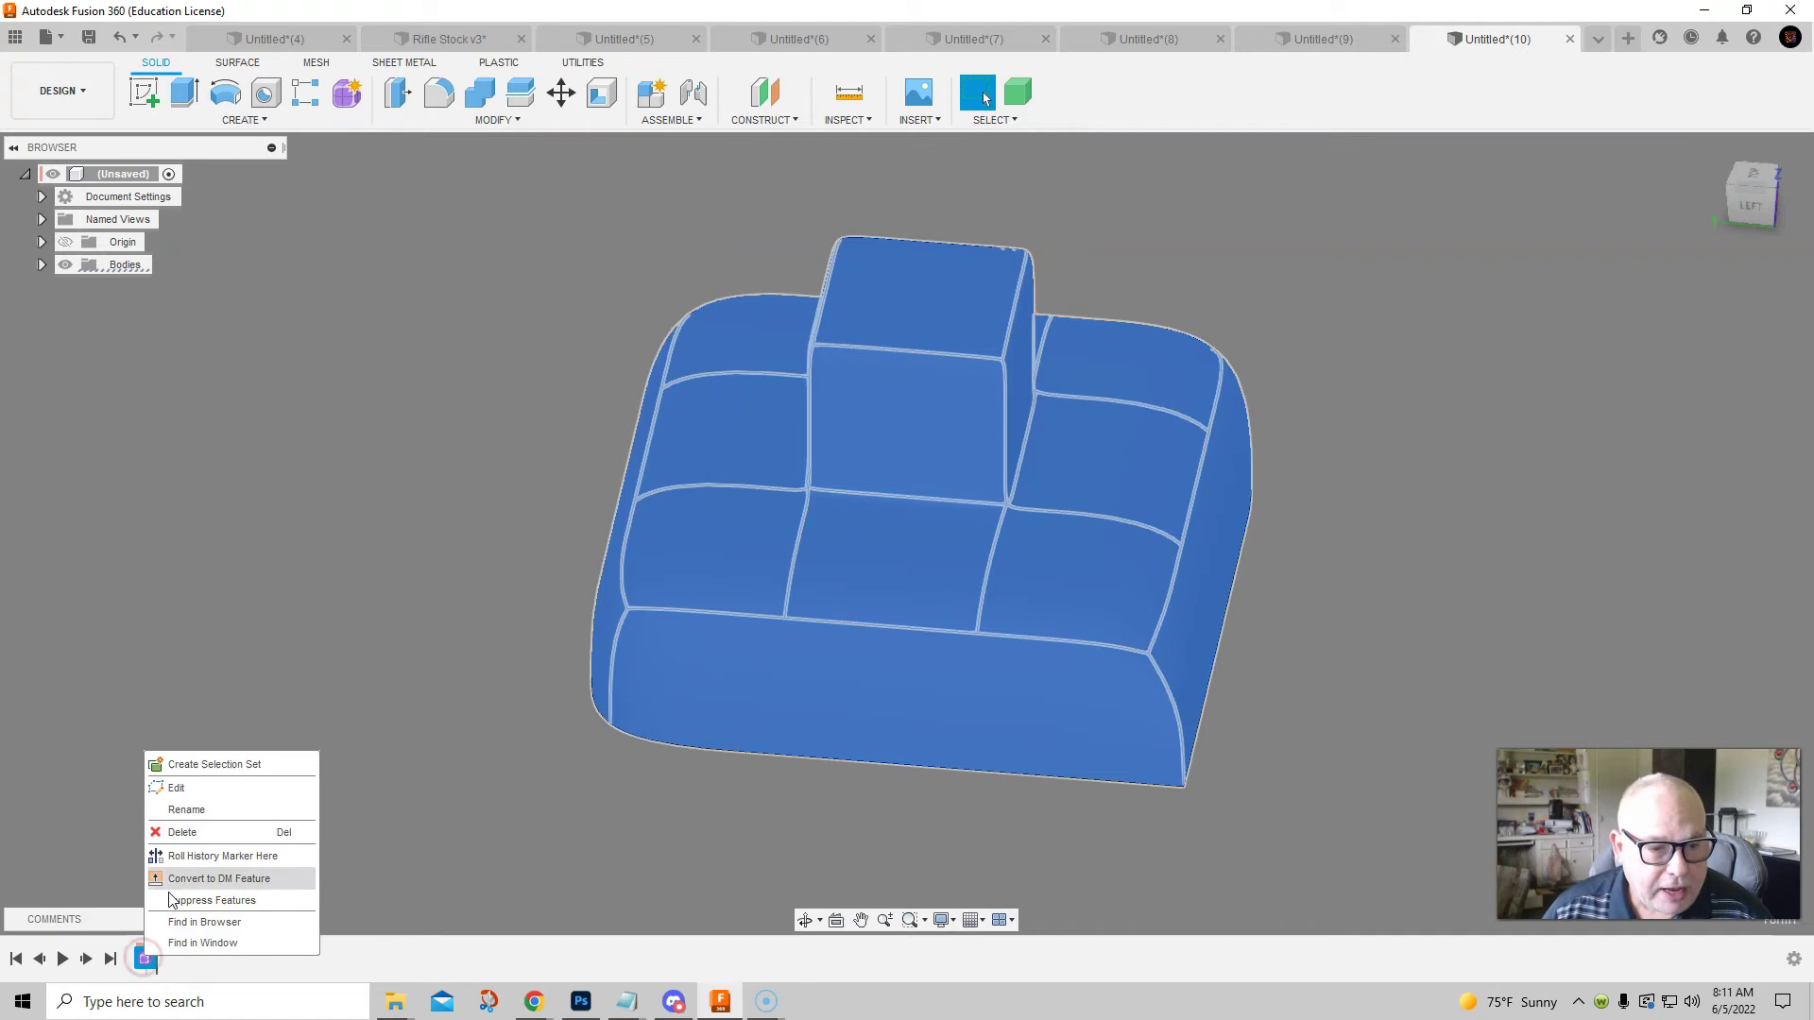
left_click(187, 791)
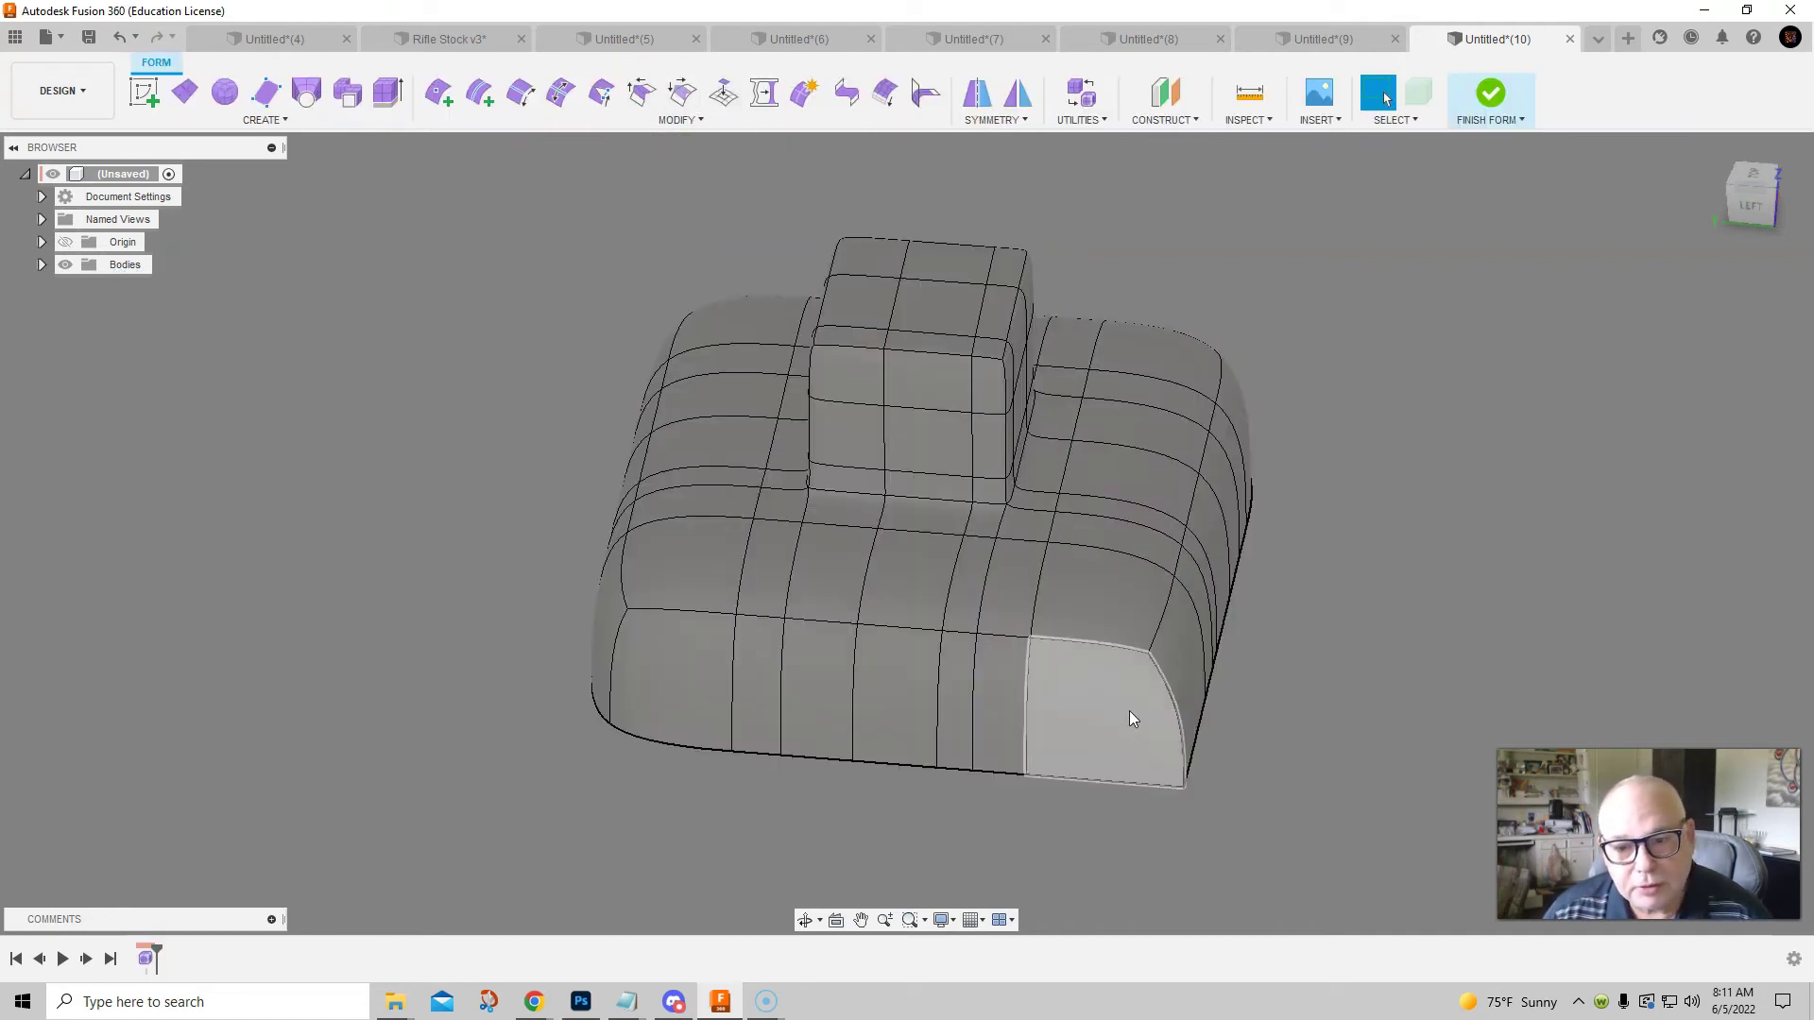
left_click(1174, 701)
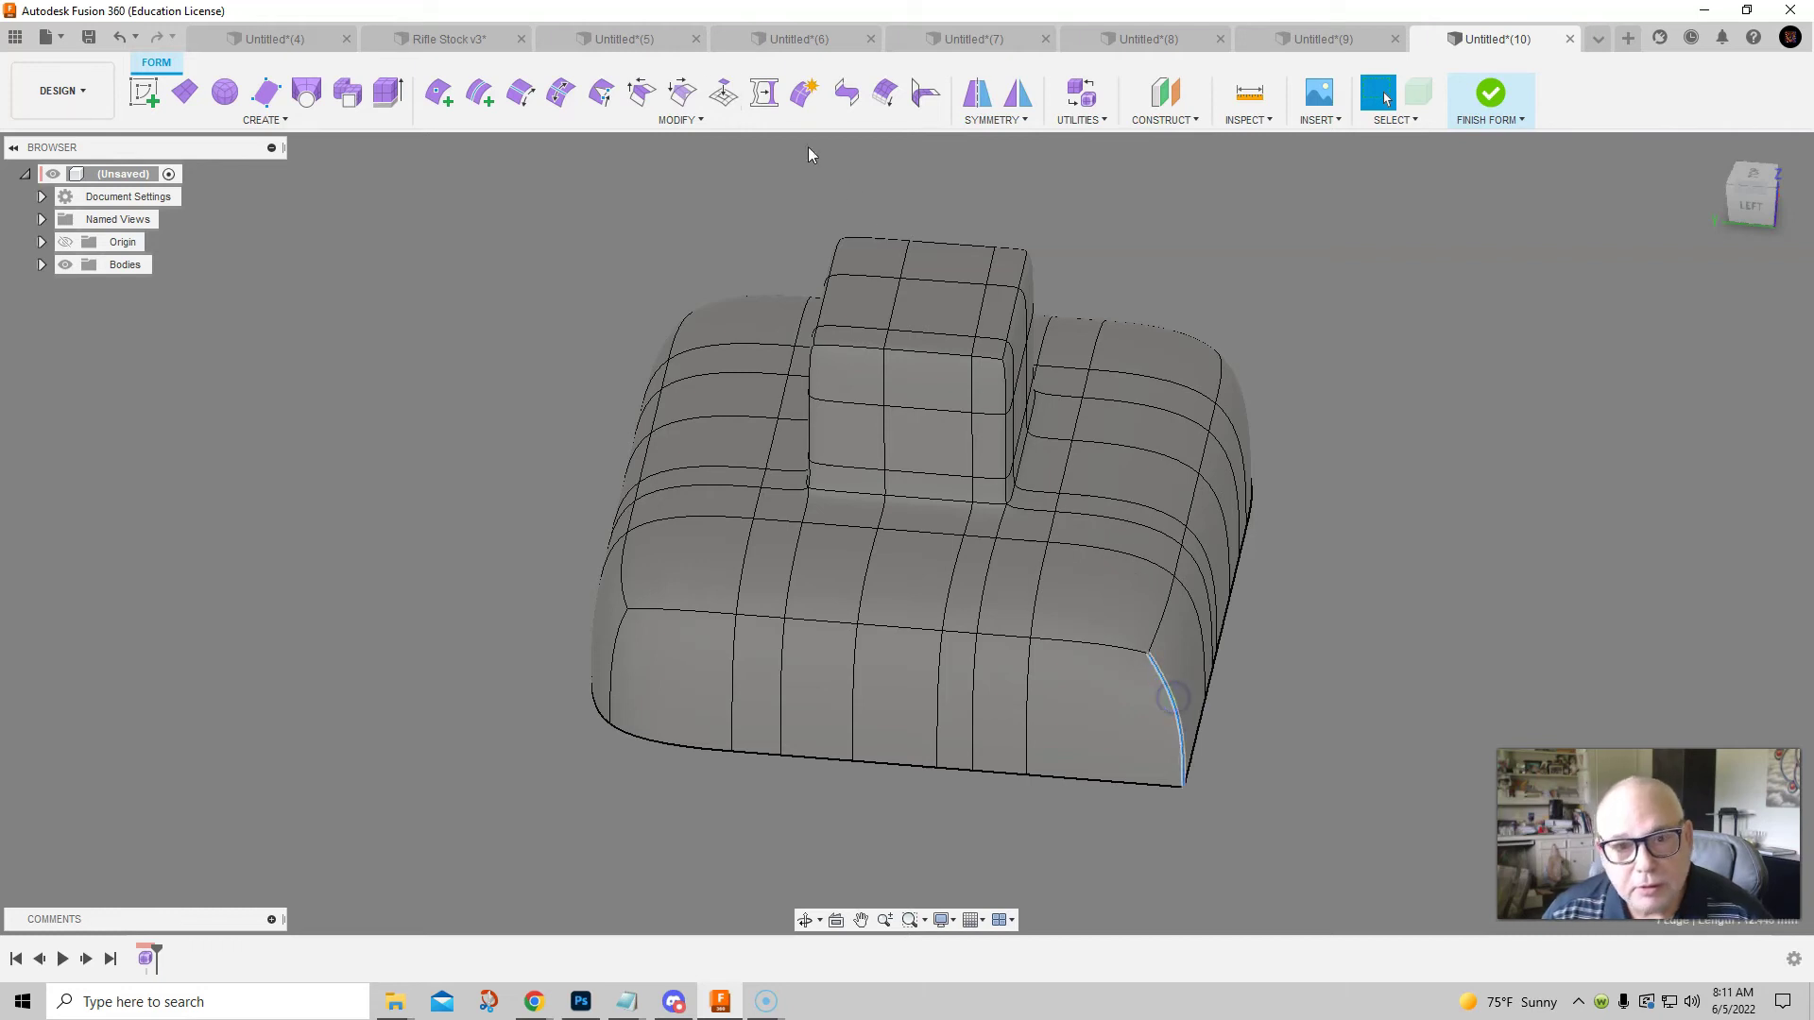
left_click(683, 91)
left_click(1351, 286)
middle_click_drag(1352, 372, 1057, 848, "shift")
Finish the form and expand the Bodies folder to show the type of body it contains
left_click(1490, 95)
scroll(1146, 771, "down", 3)
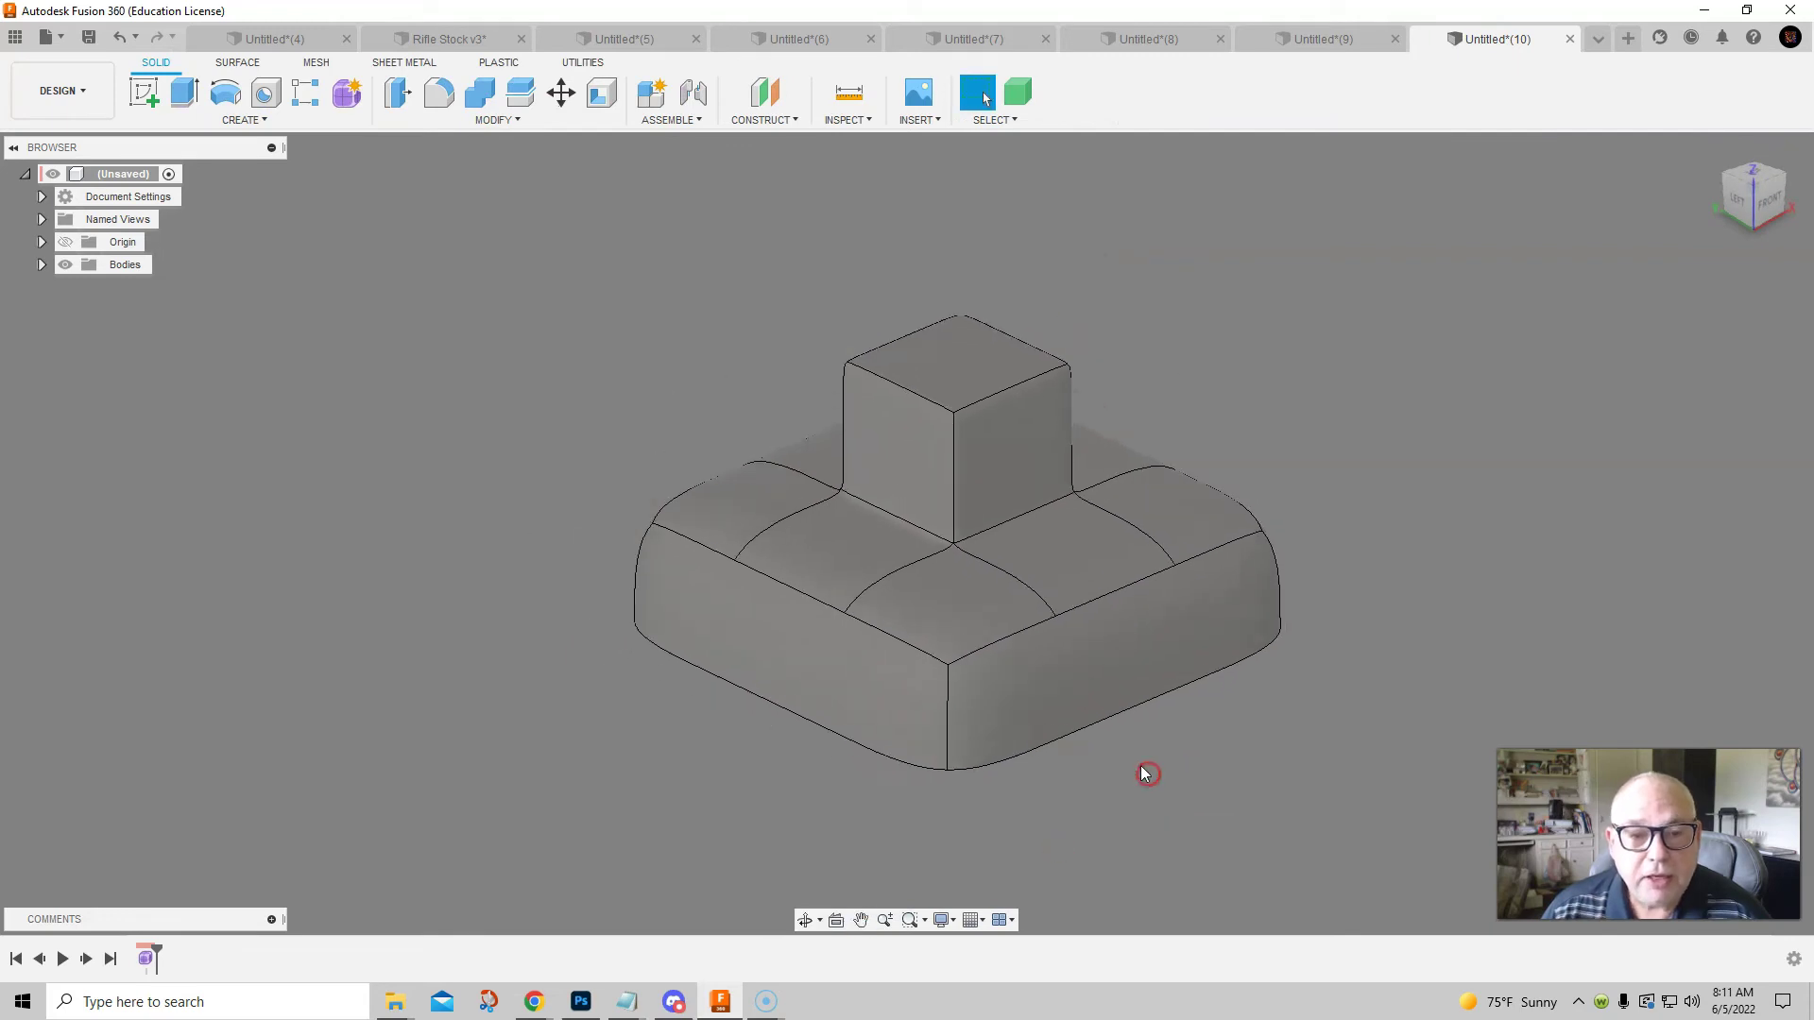
mouse_move(1203, 724)
middle_mouse_down()
mouse_move(1190, 750)
mouse_move(1191, 696)
middle_mouse_up()
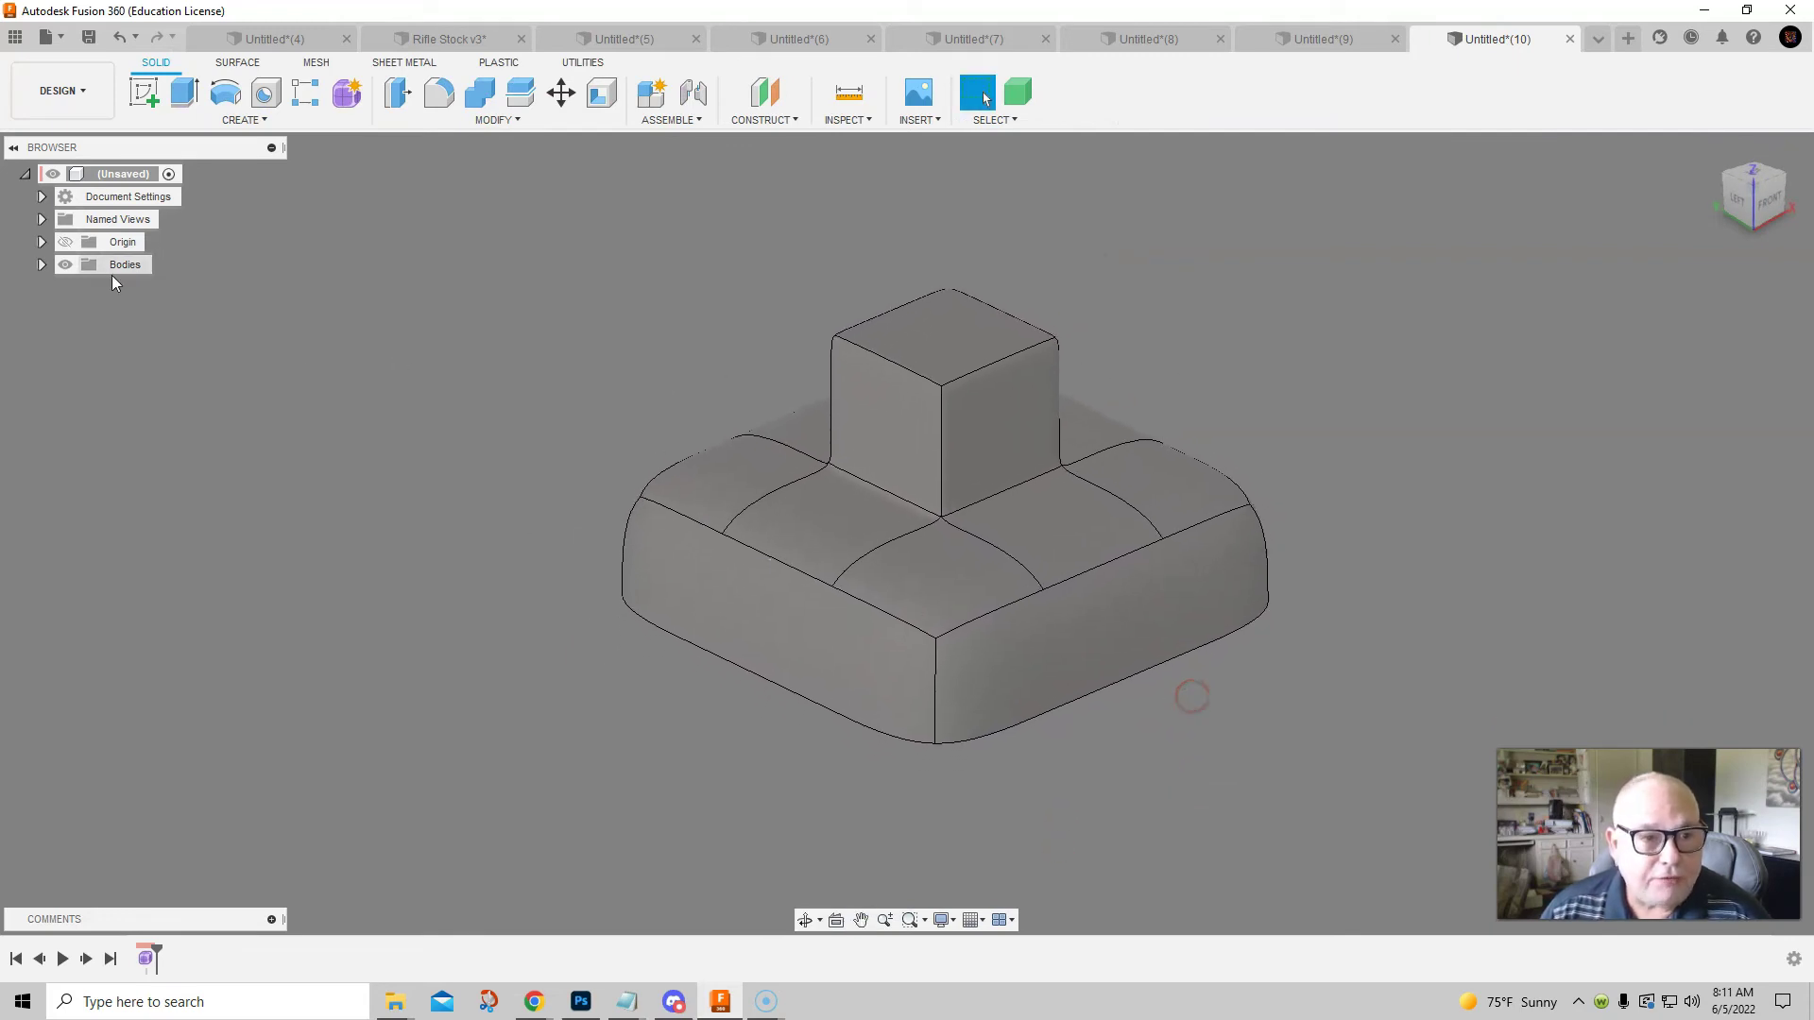
left_click(42, 266)
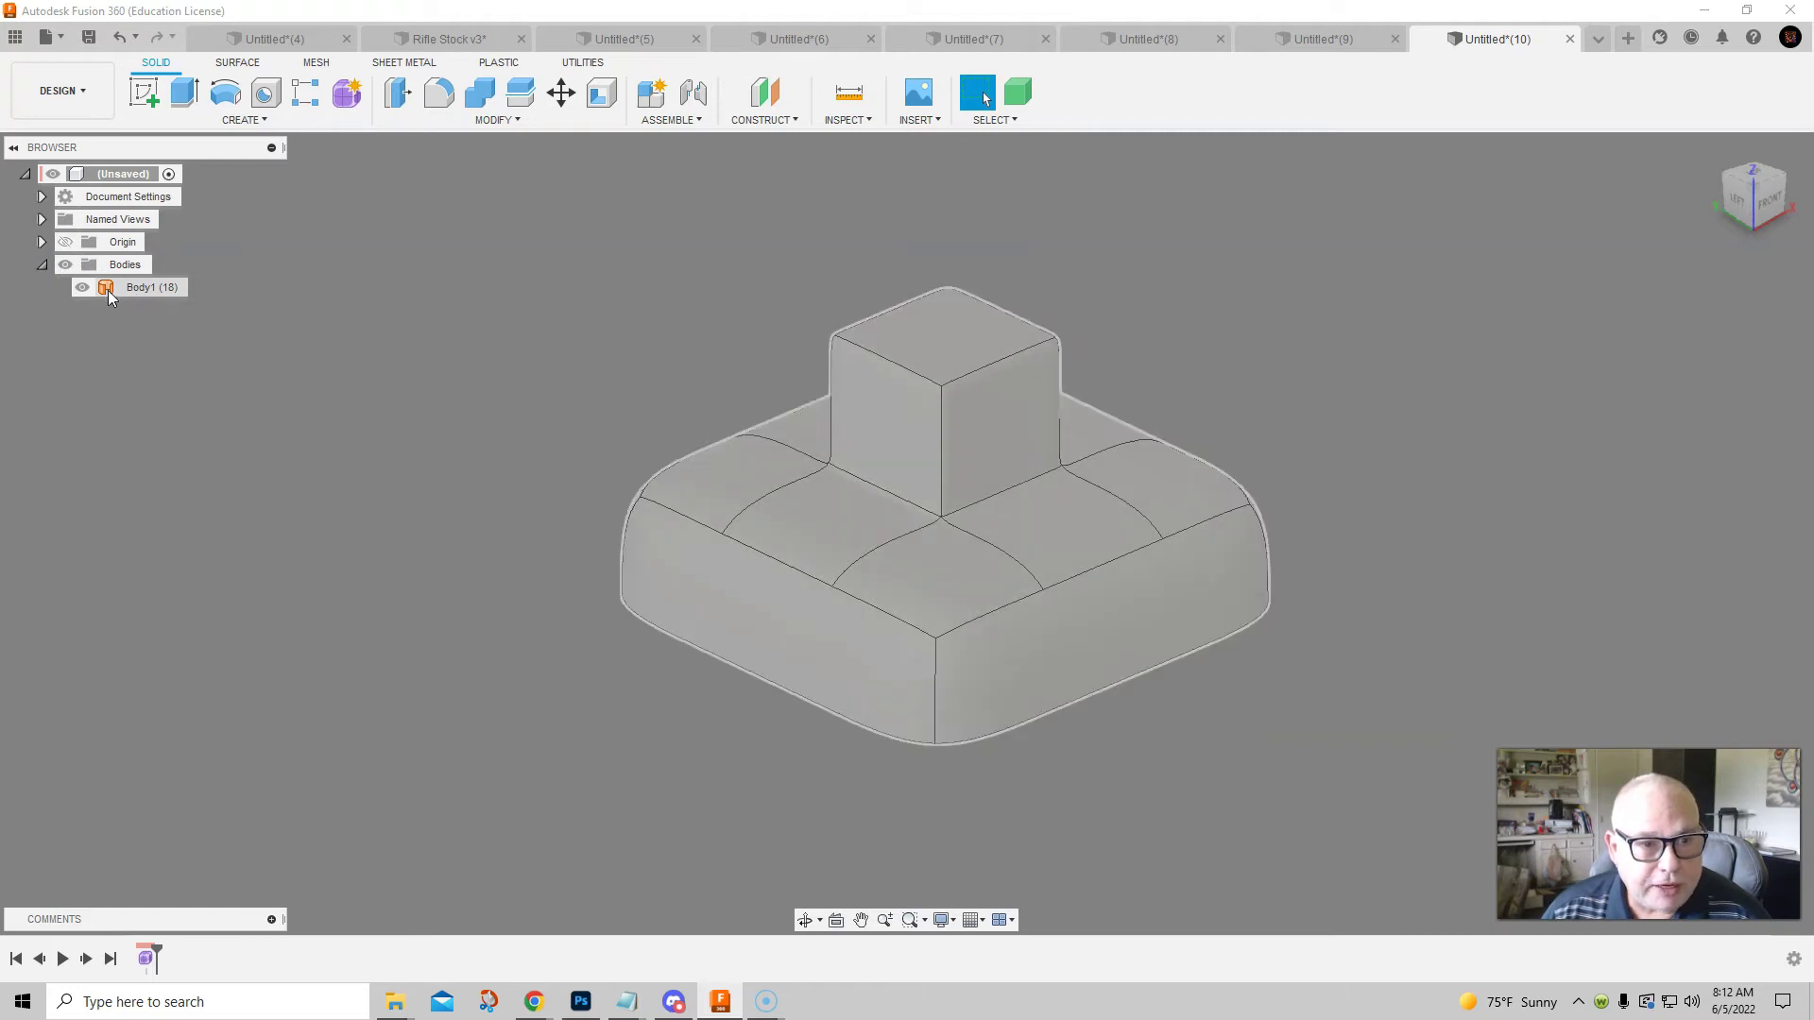
Create an empty form from the surface tools, finish it, and delete it from the timeline
left_click(239, 63)
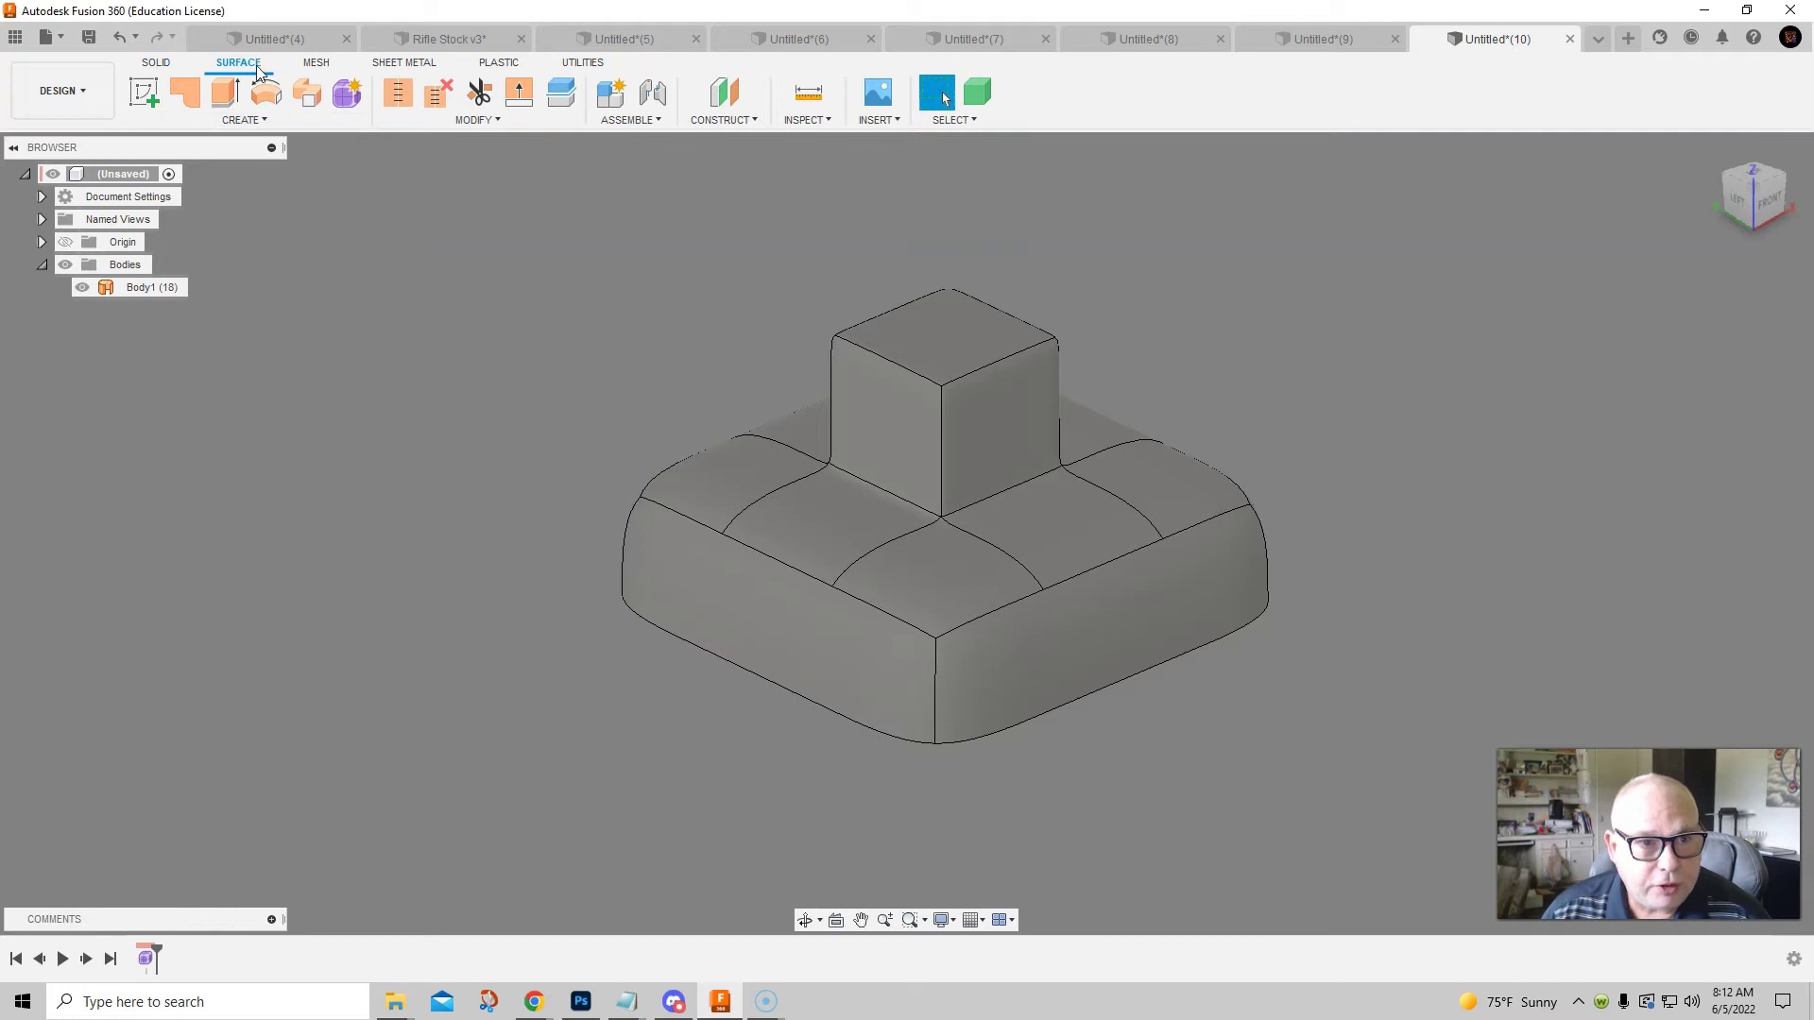
left_click(157, 63)
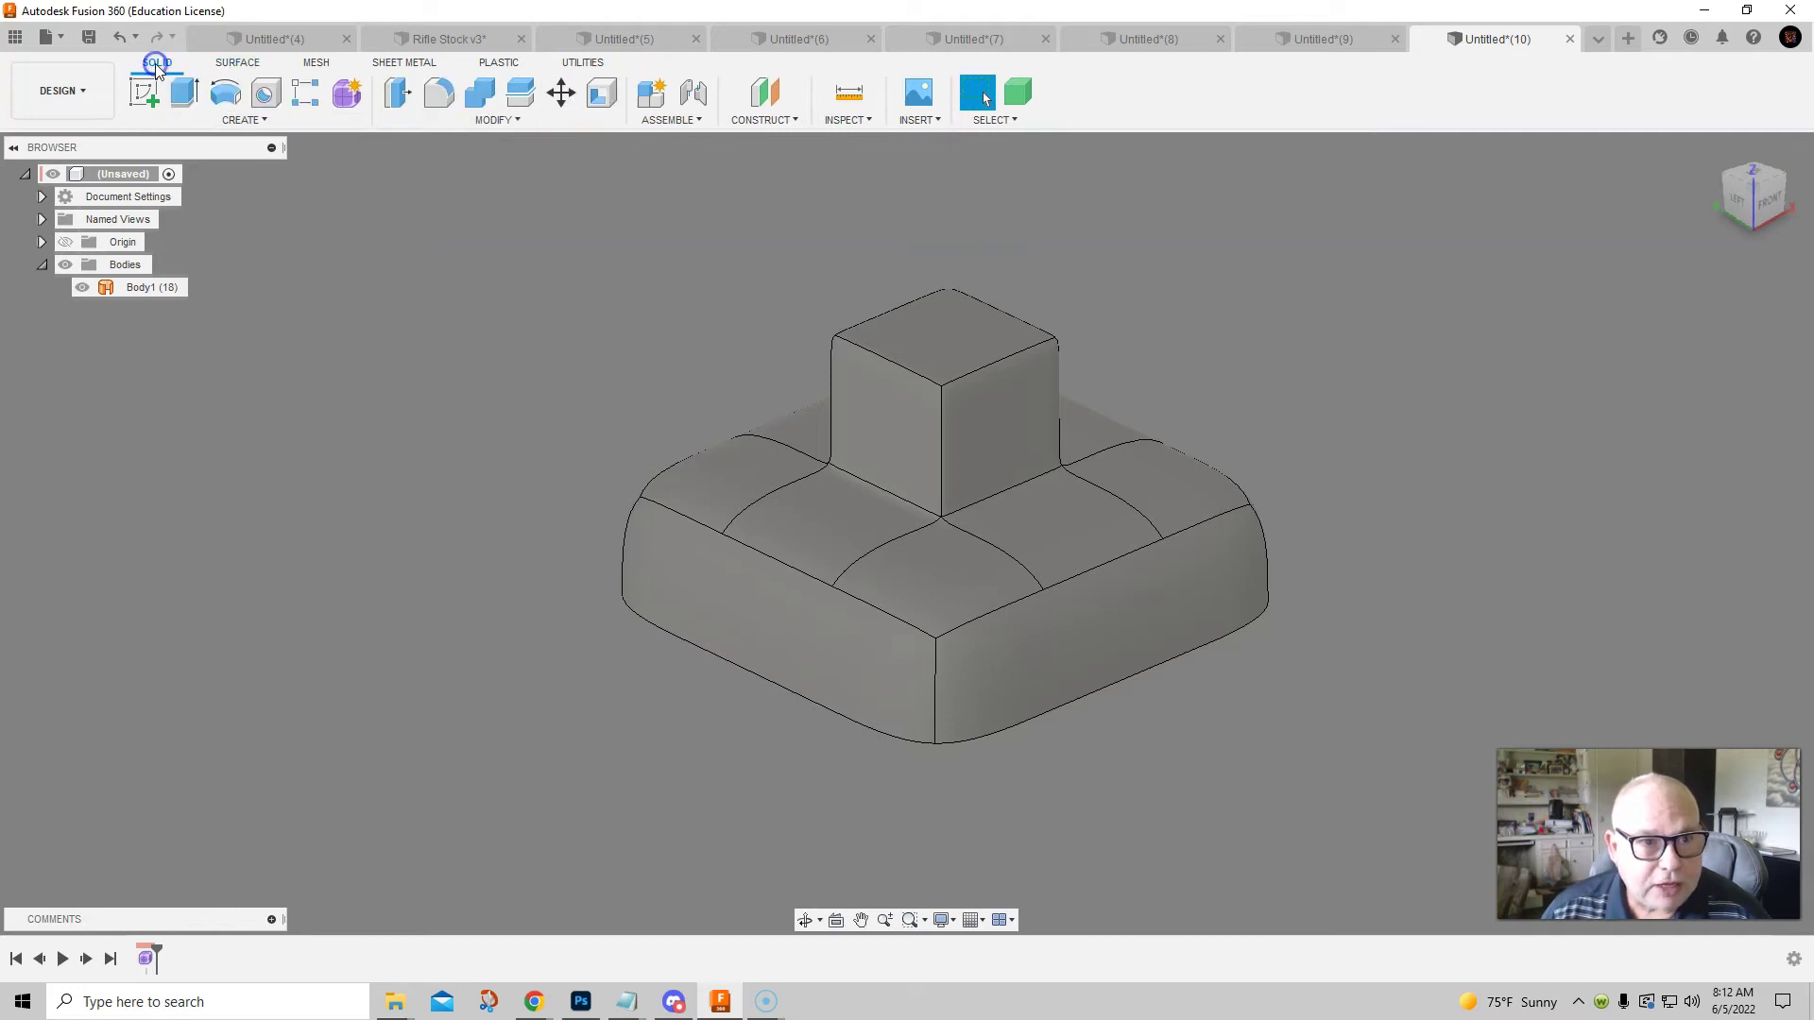
left_click(236, 62)
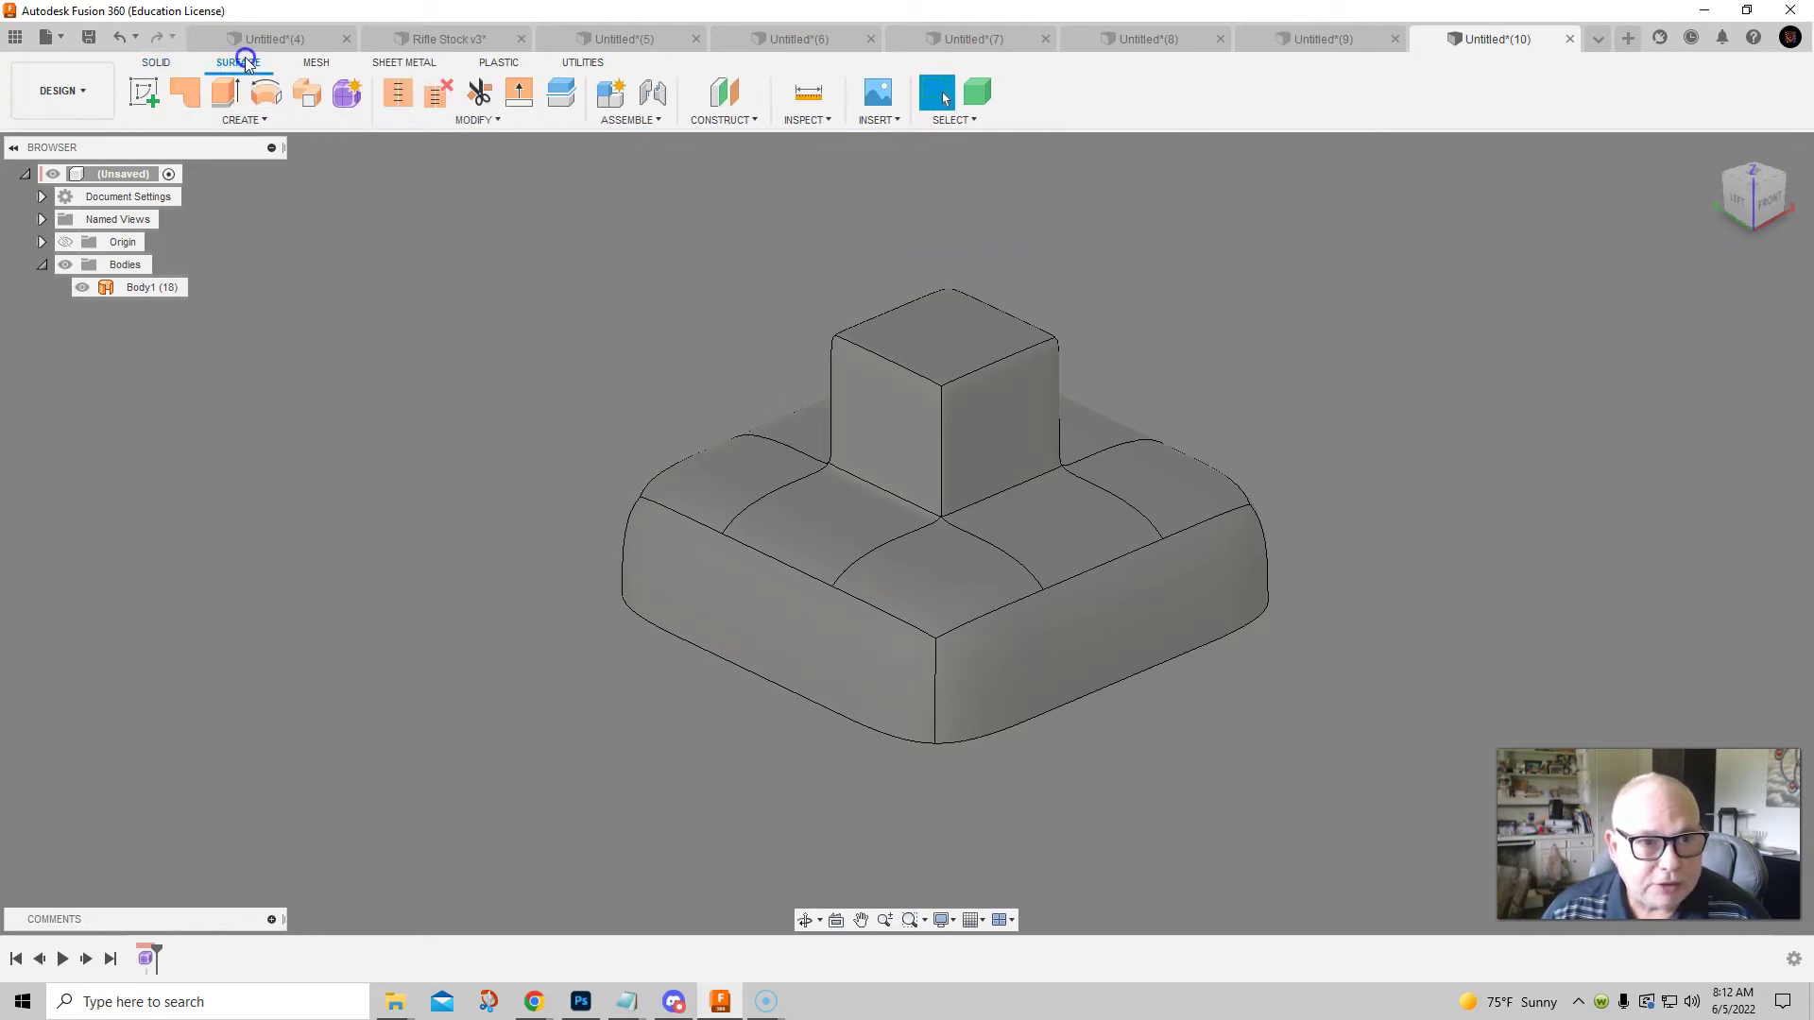
left_click(346, 98)
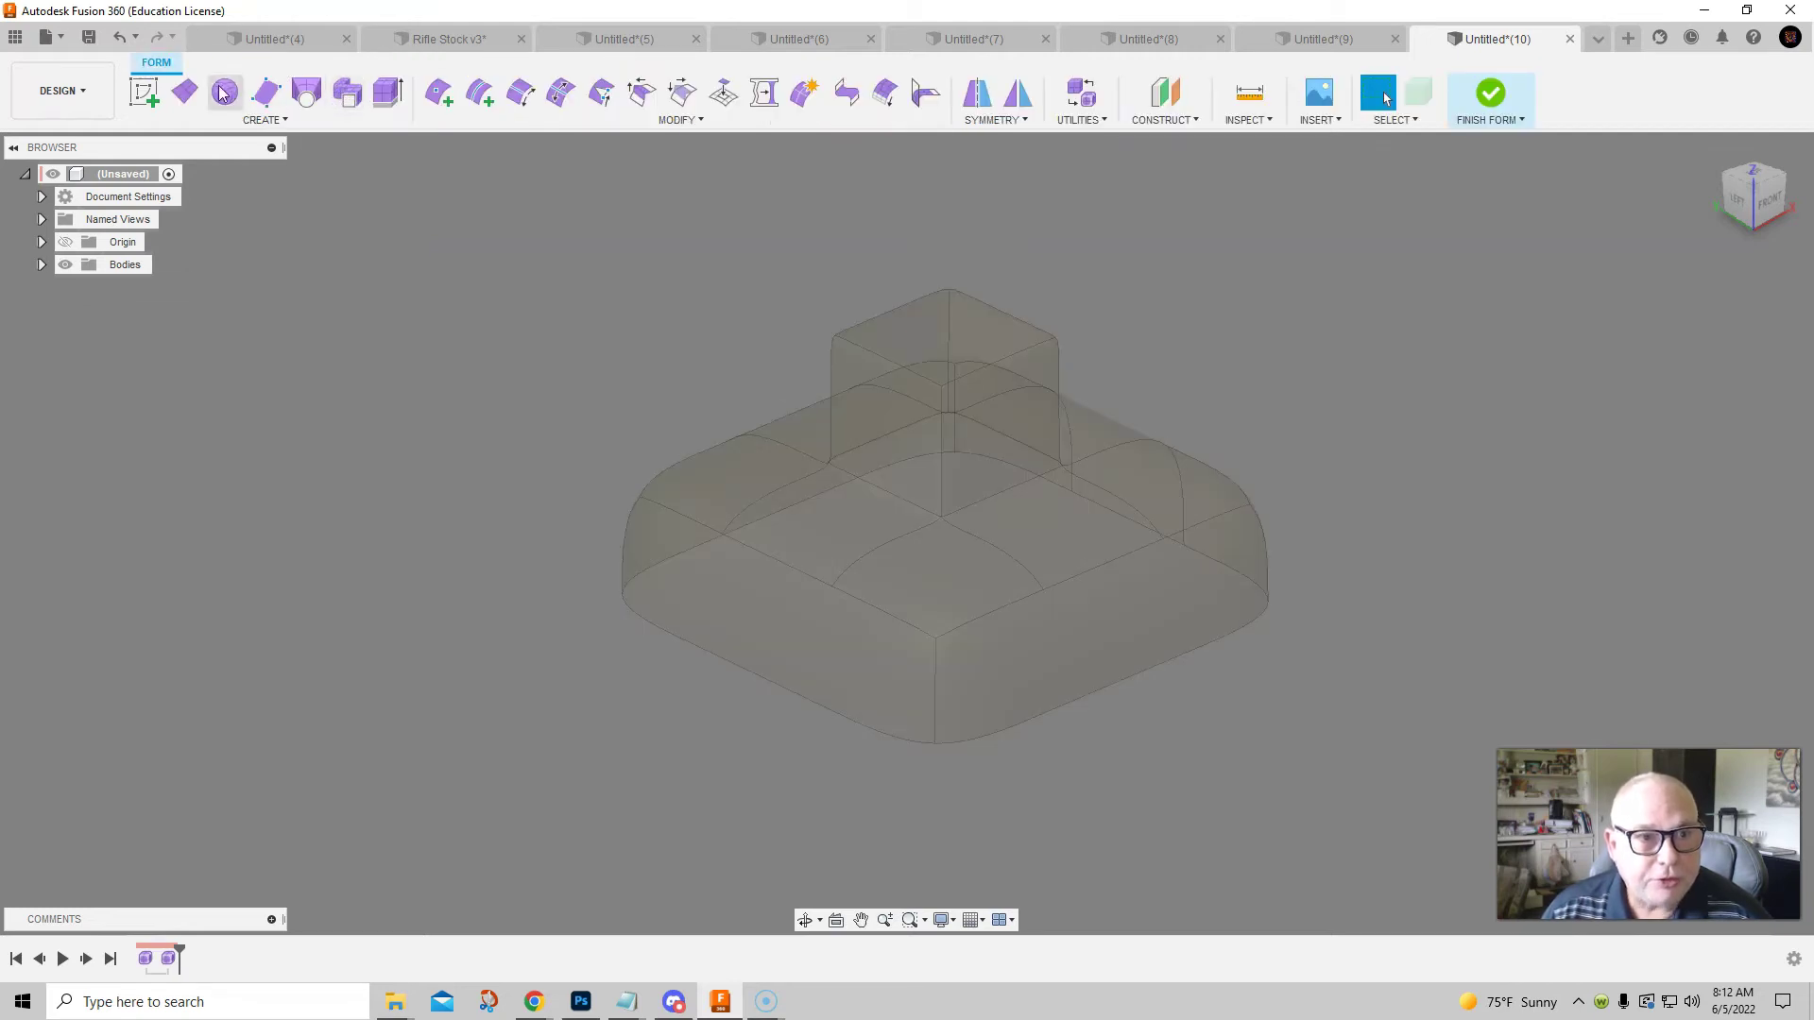
left_click(1464, 105)
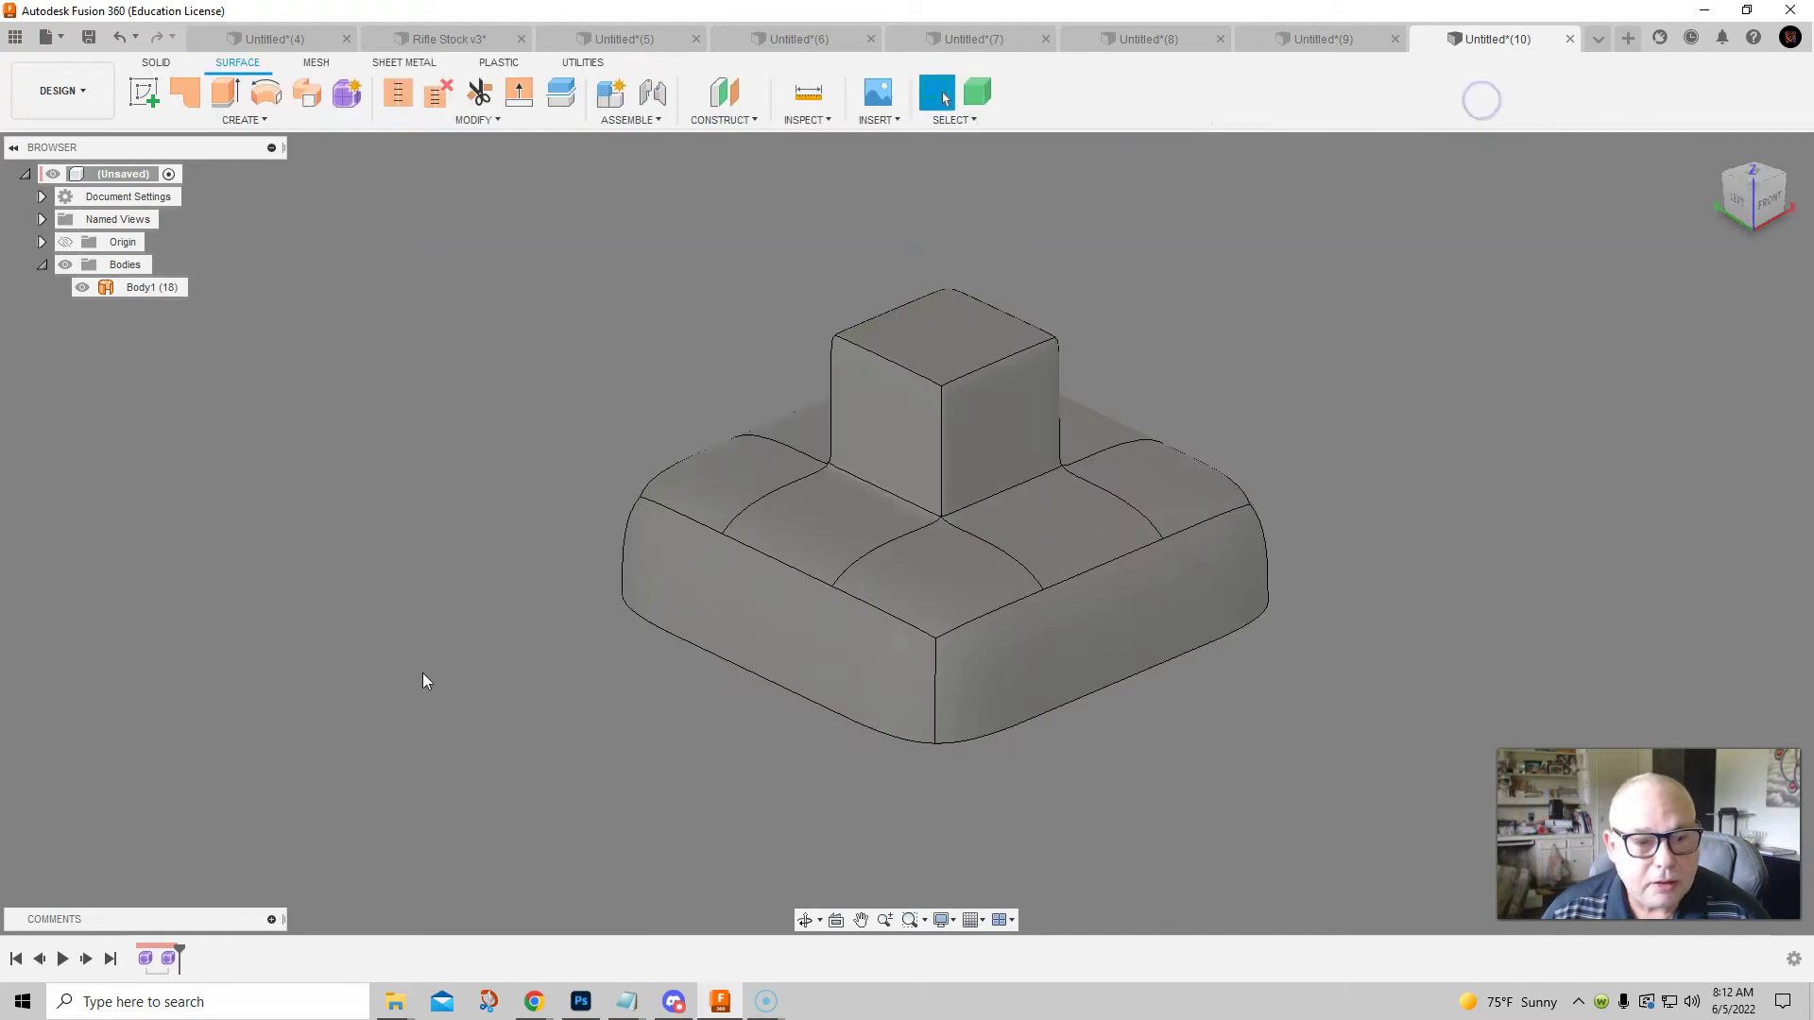
right_click(168, 959)
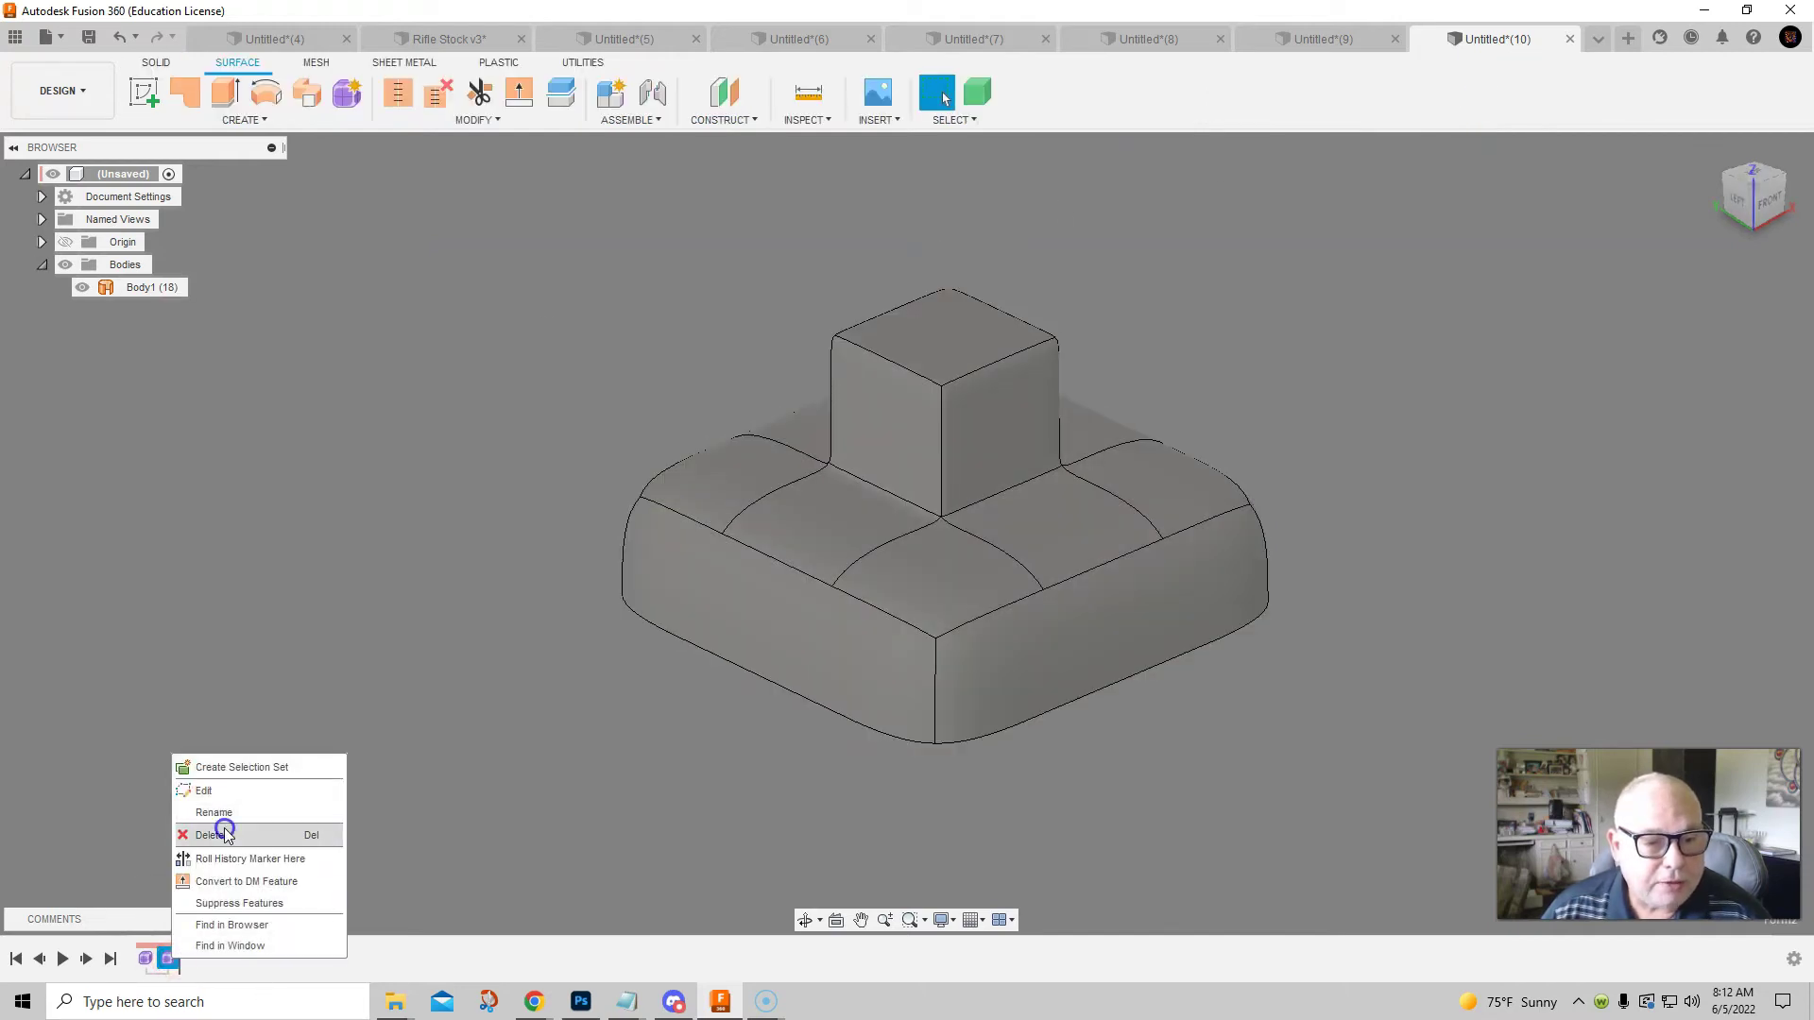
left_click(223, 836)
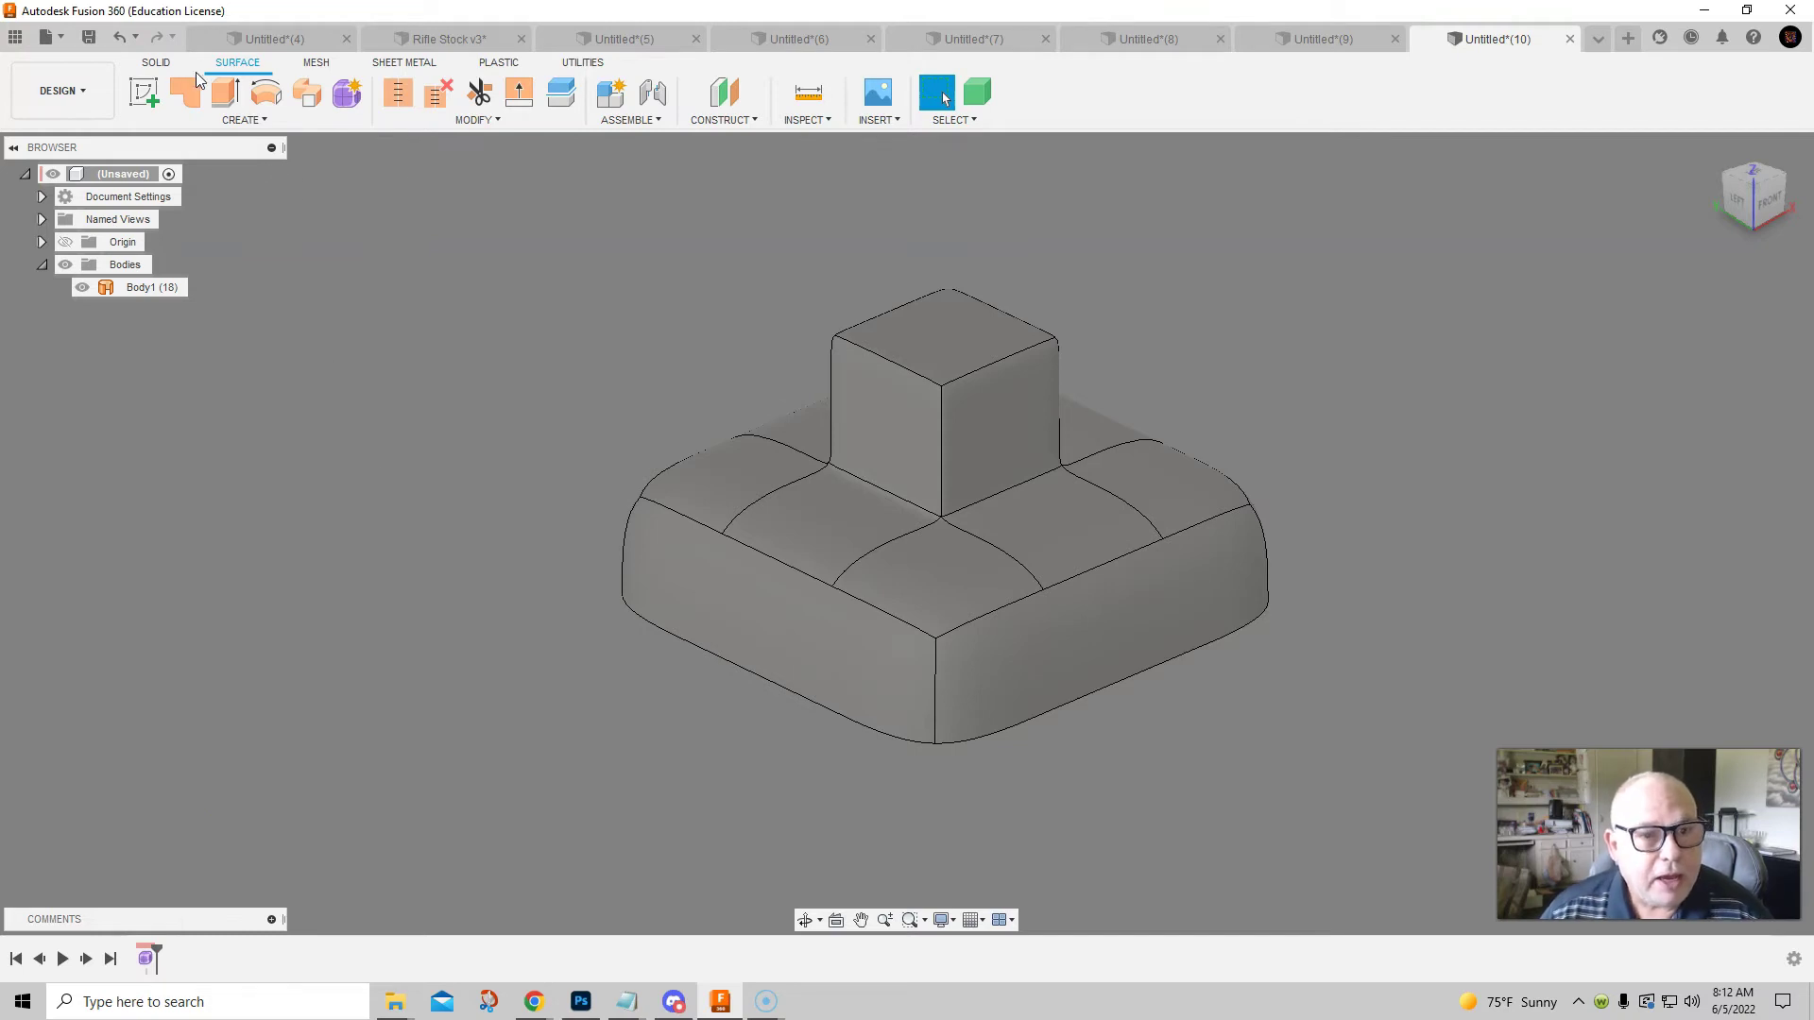
Reopen the remaining form feature for editing and bring its open underside into view
middle_click_drag(1153, 272, 1108, 279)
middle_click_drag(1110, 348, 1101, 385, "shift")
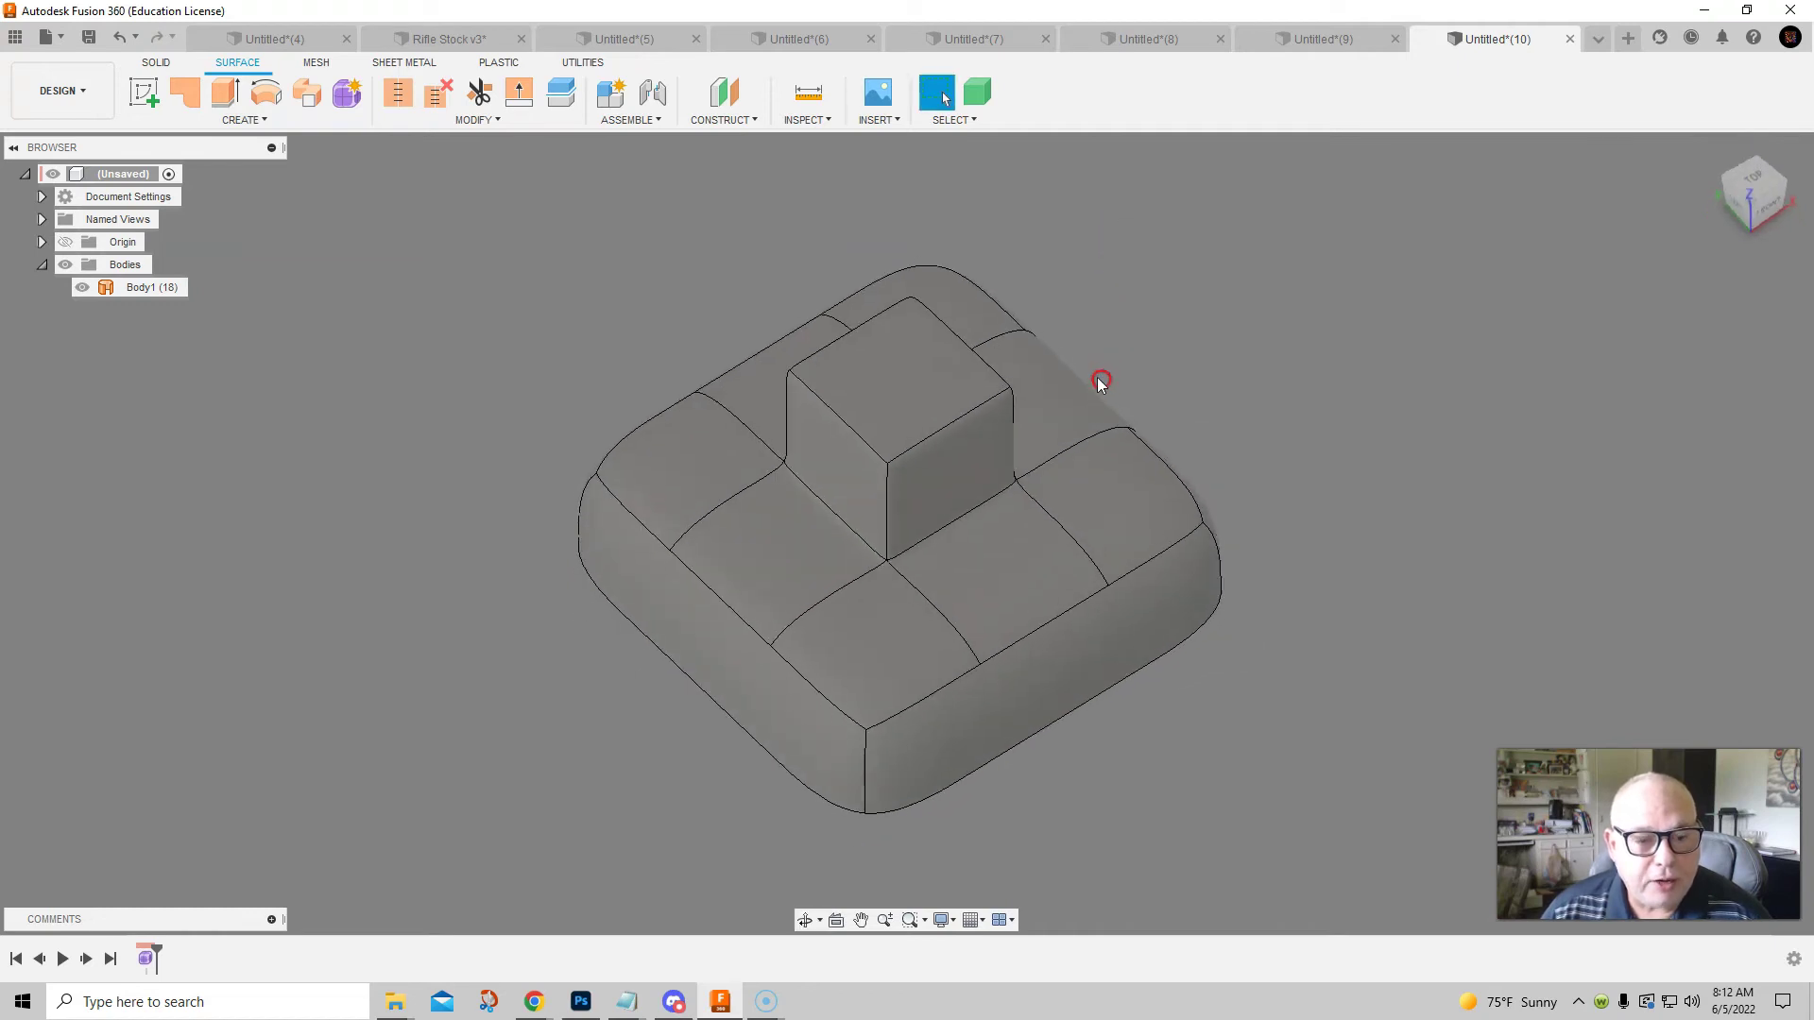
right_click(144, 959)
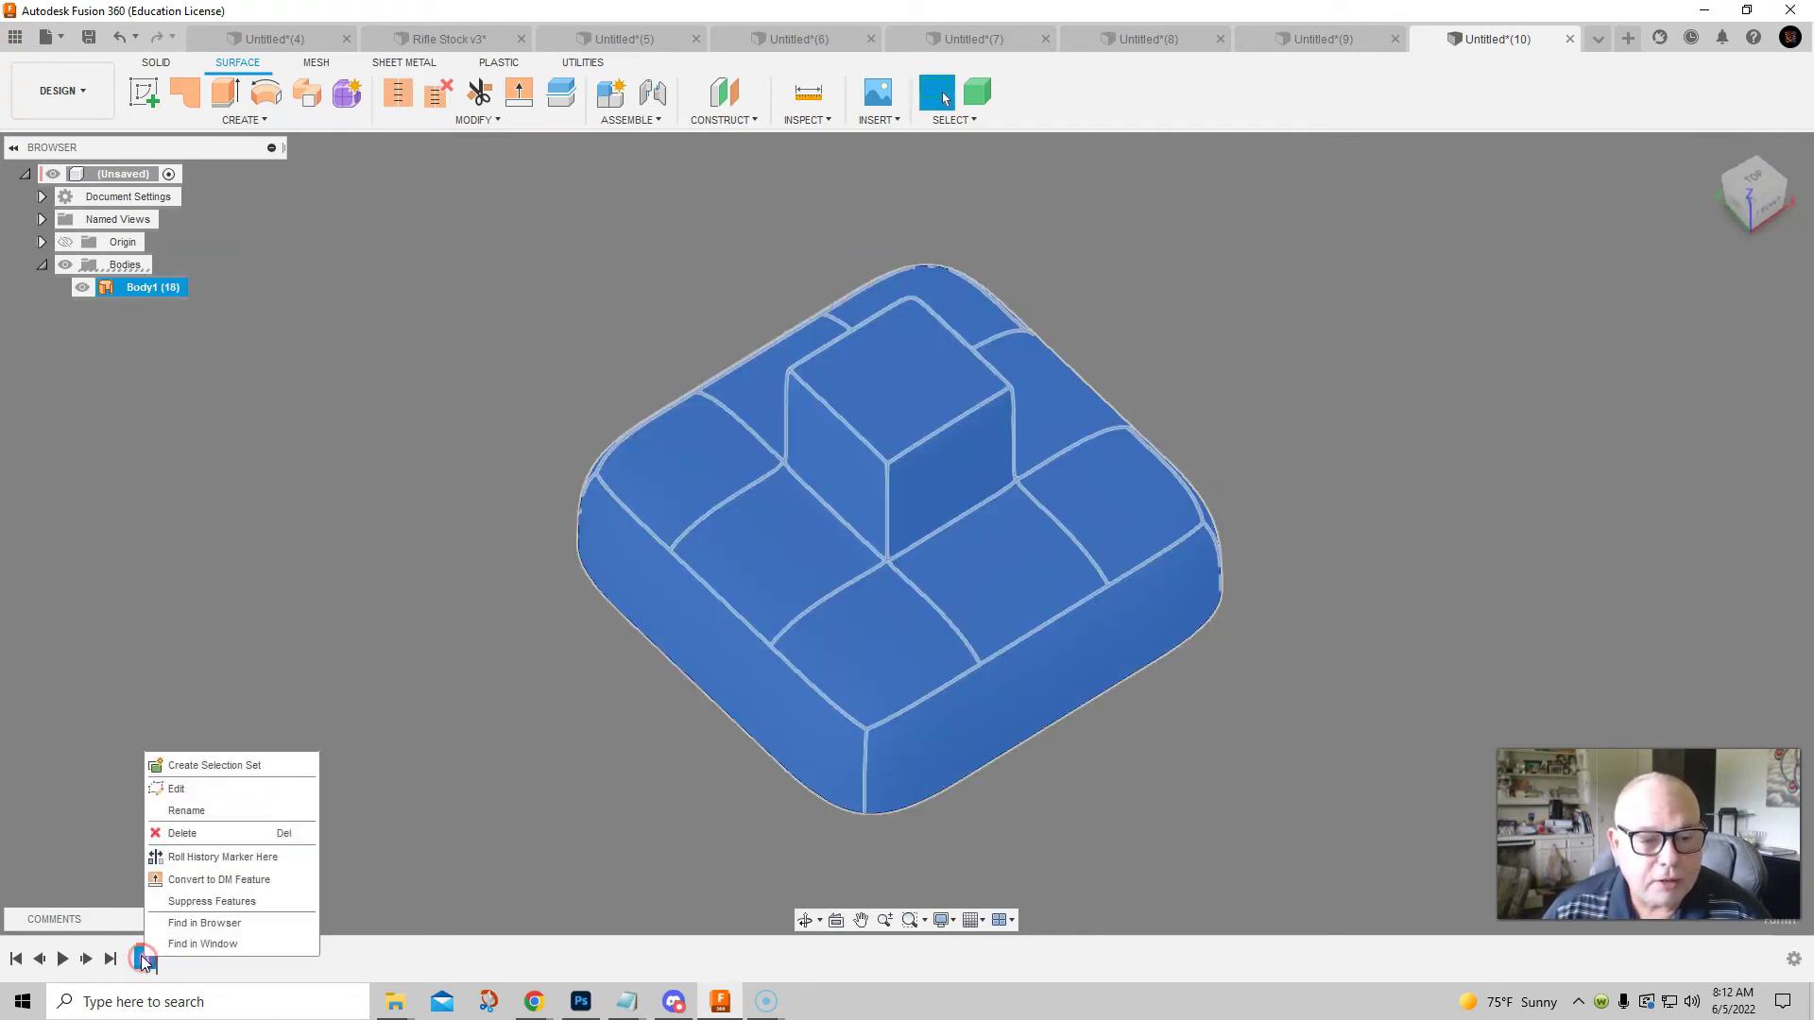
left_click(188, 796)
middle_click_drag(1163, 553, 973, 607, "shift")
middle_click_drag(1360, 478, 1295, 478, "shift")
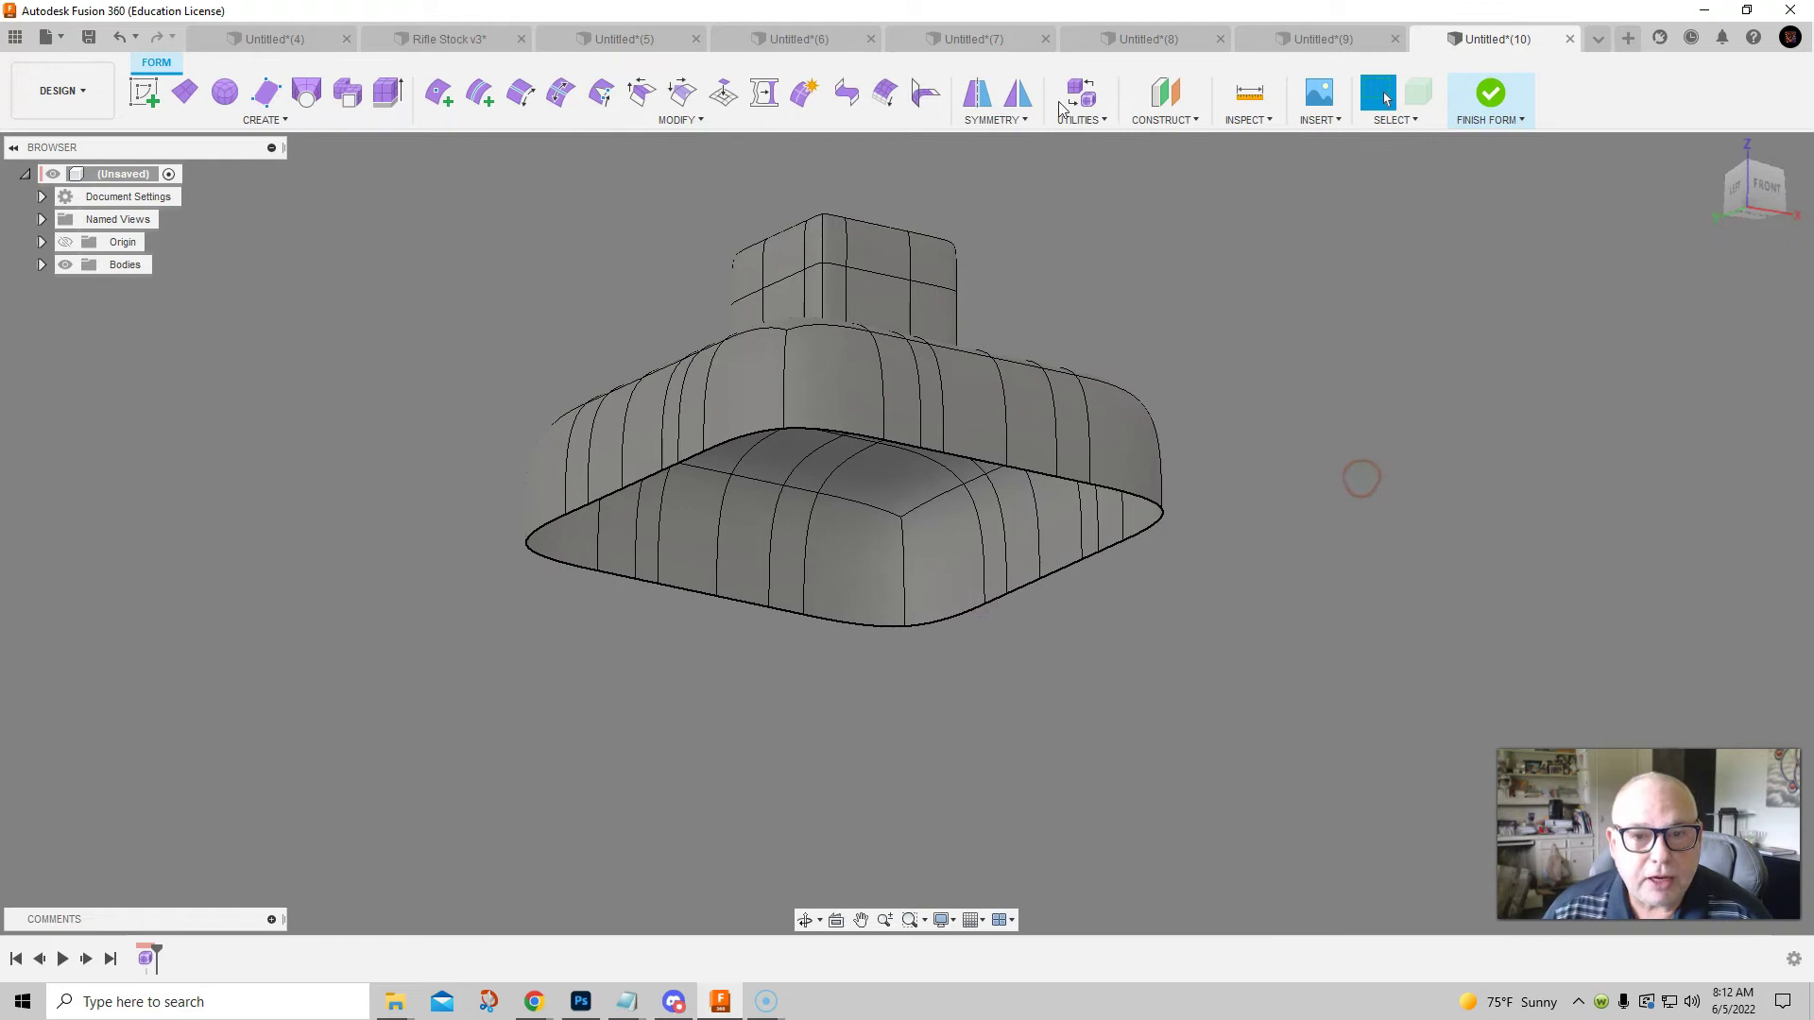
middle_click_drag(729, 148, 717, 164)
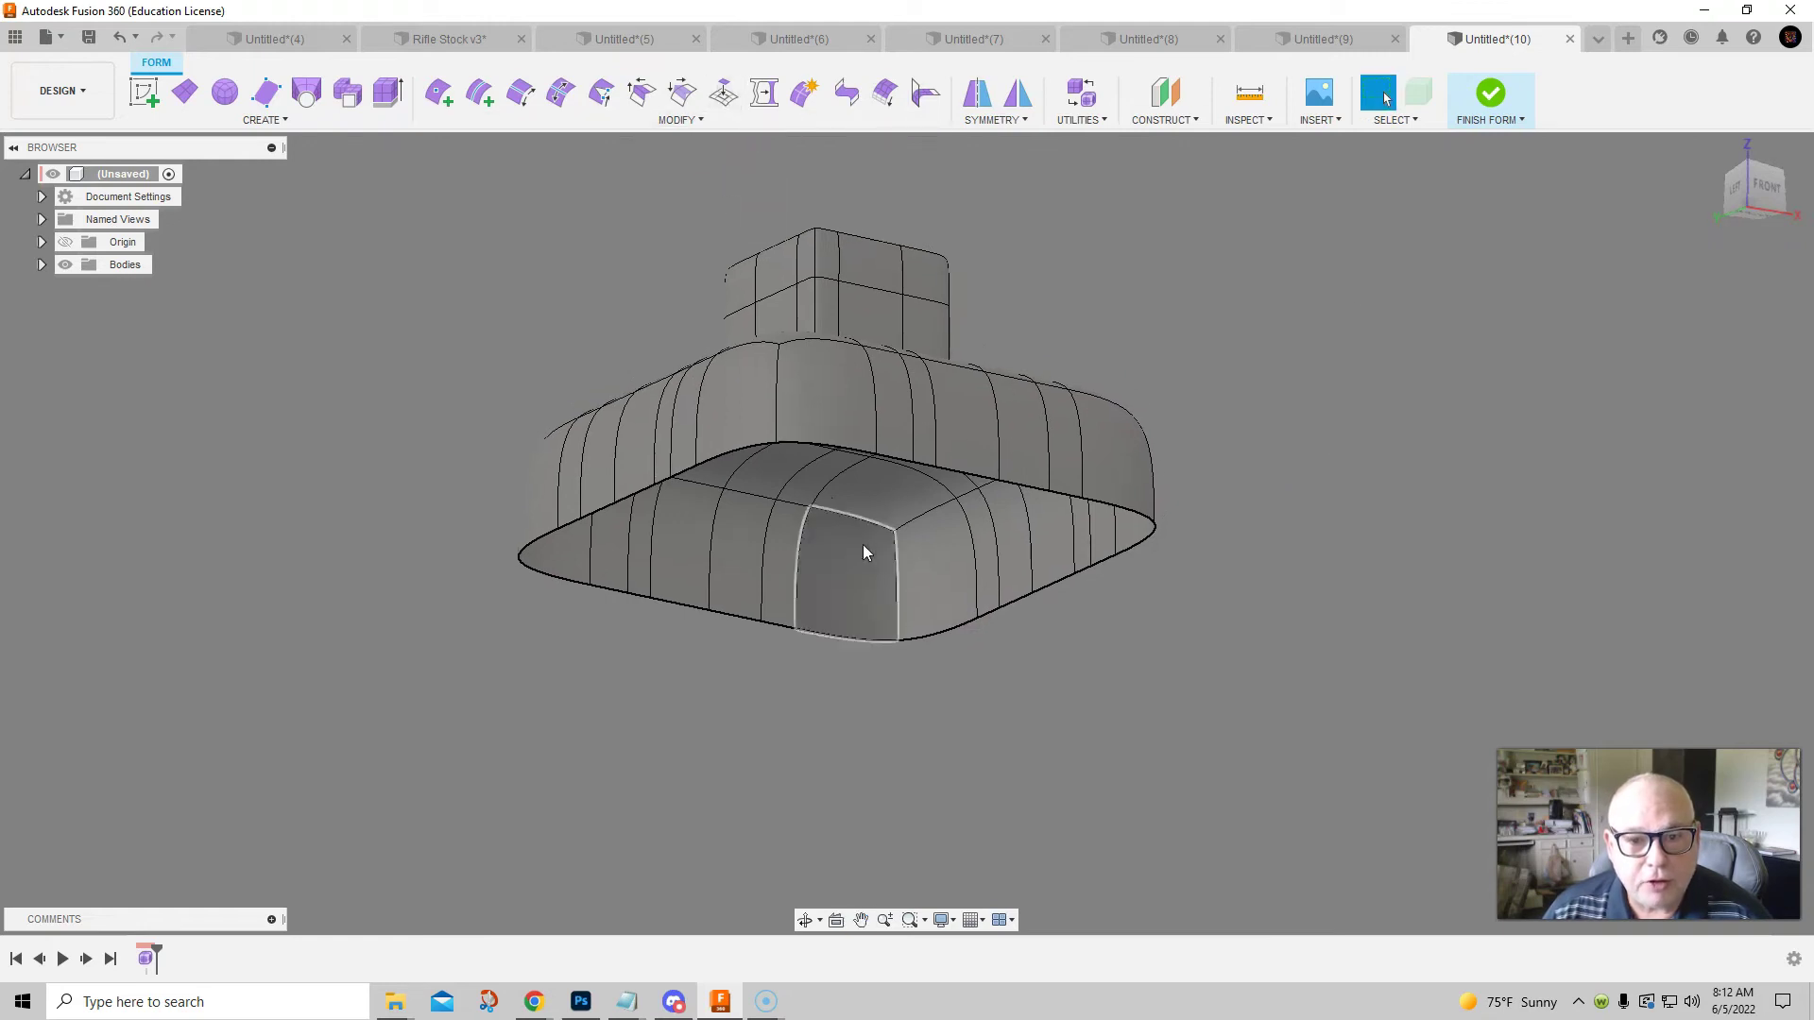
Select the boundary loop around the form's open underside and preview Fill Hole in Reduced Star mode
double_click(976, 480)
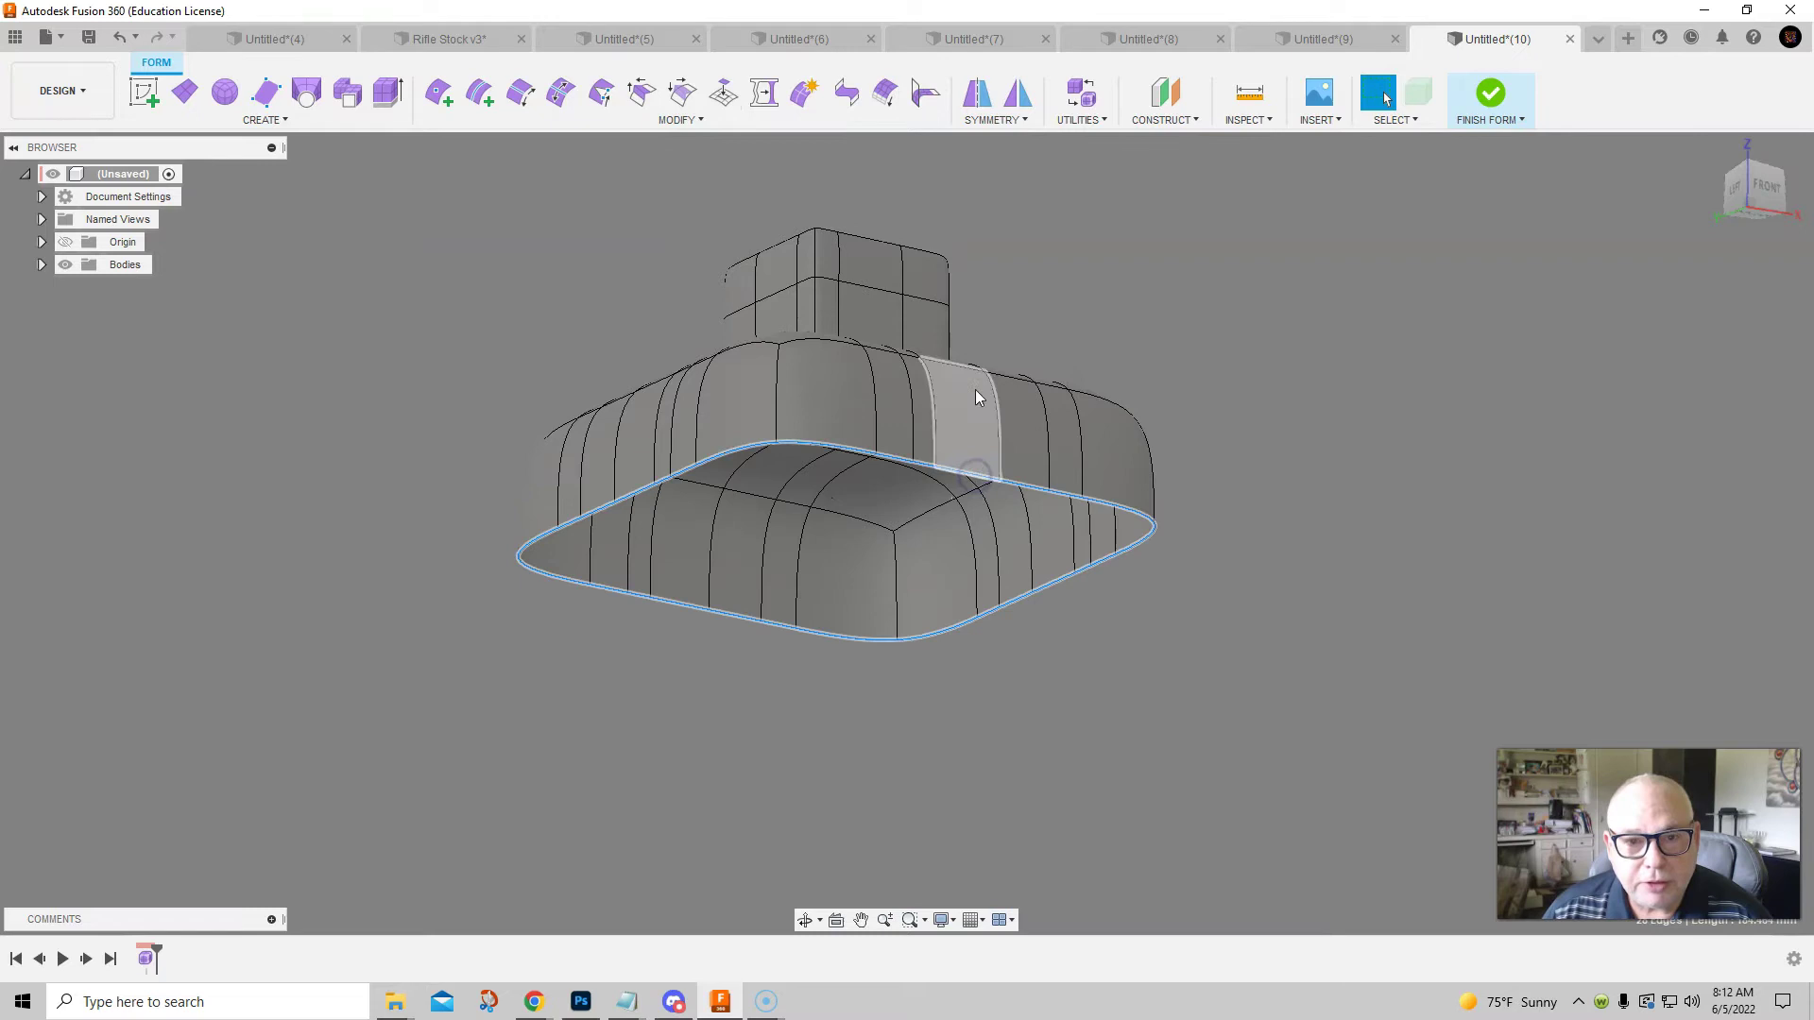
left_click(723, 93)
mouse_move(1030, 614)
middle_mouse_down("shift")
mouse_move(1037, 491)
mouse_move(1005, 613)
mouse_move(1021, 582)
middle_mouse_up("shift")
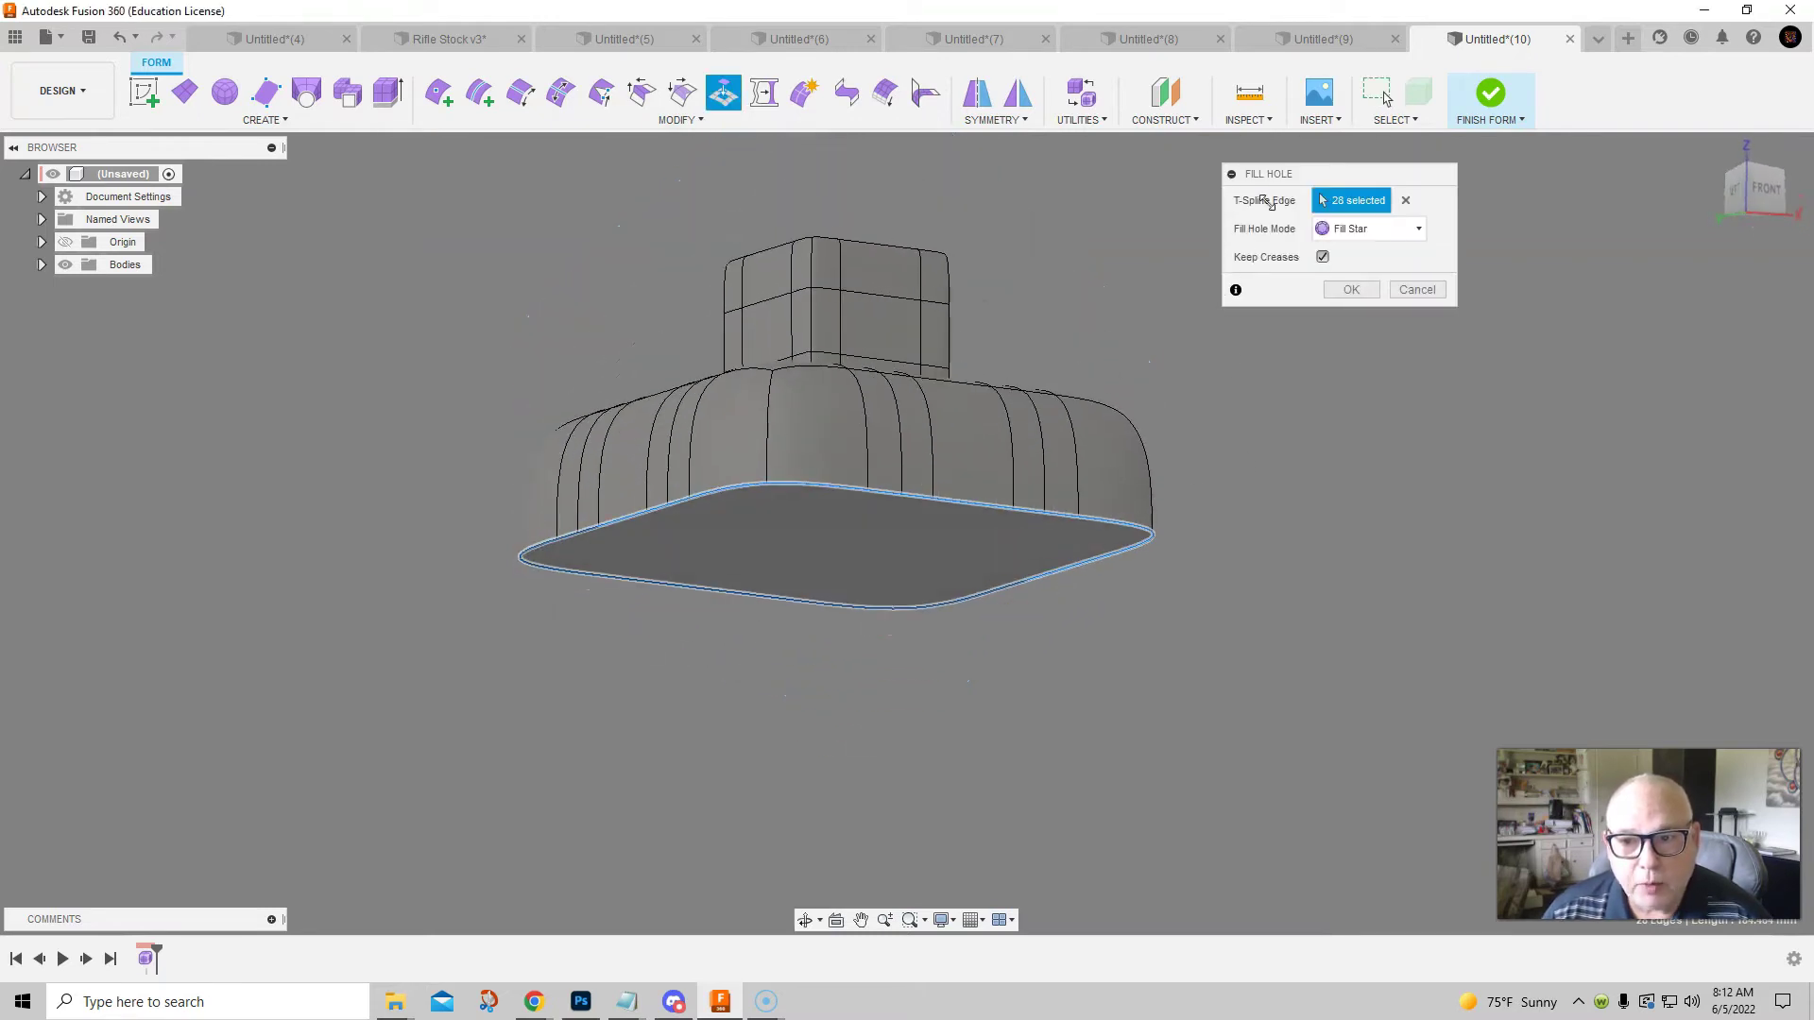
left_click_drag(1289, 174, 1241, 247)
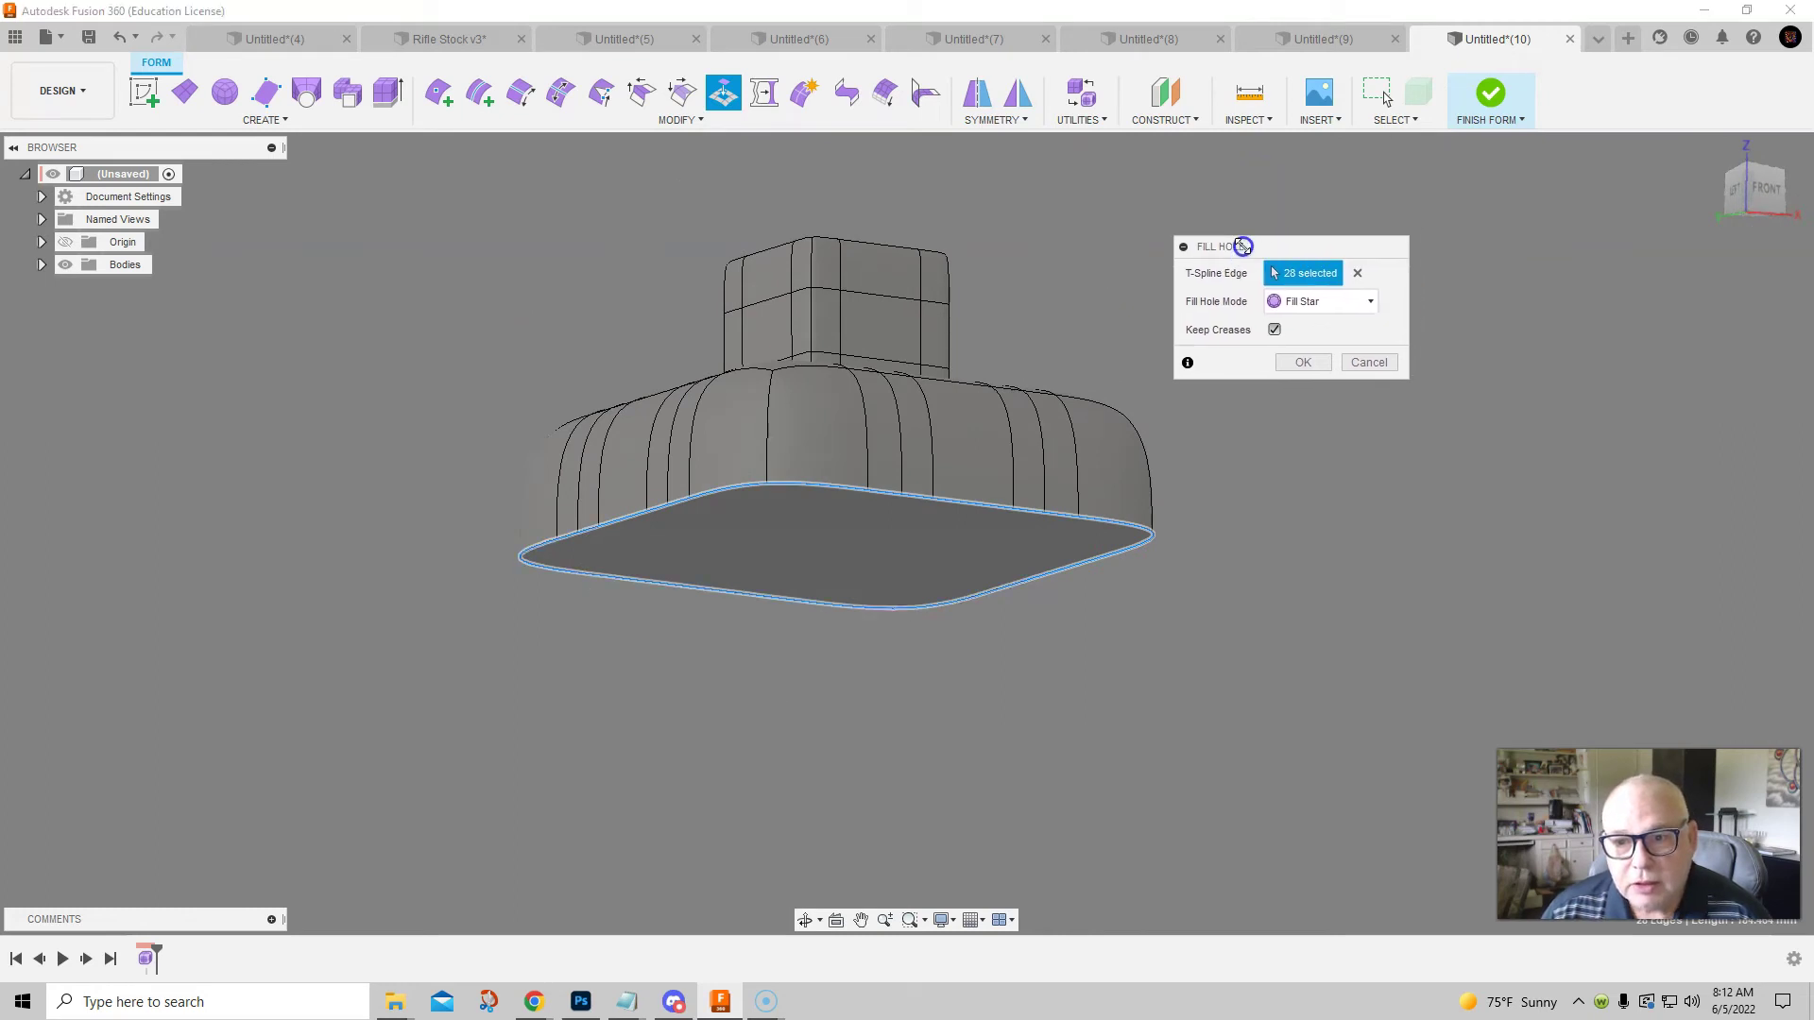
left_click(1313, 305)
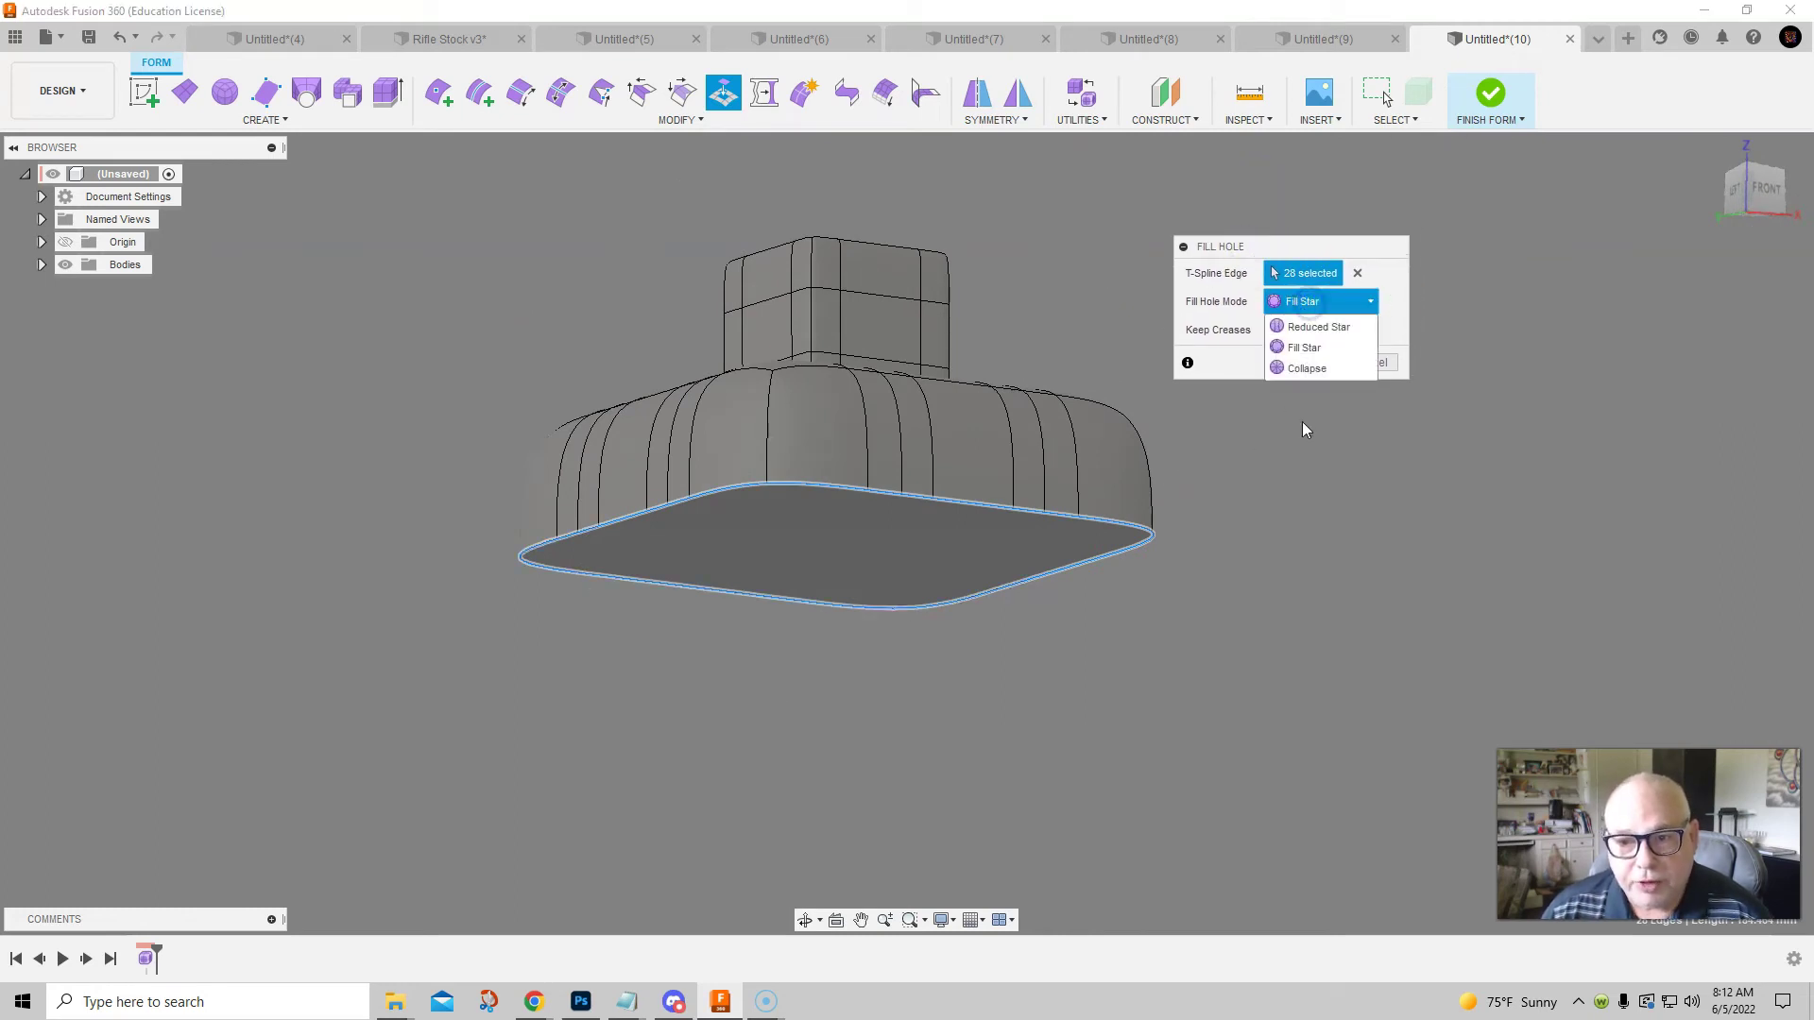
left_click(1310, 328)
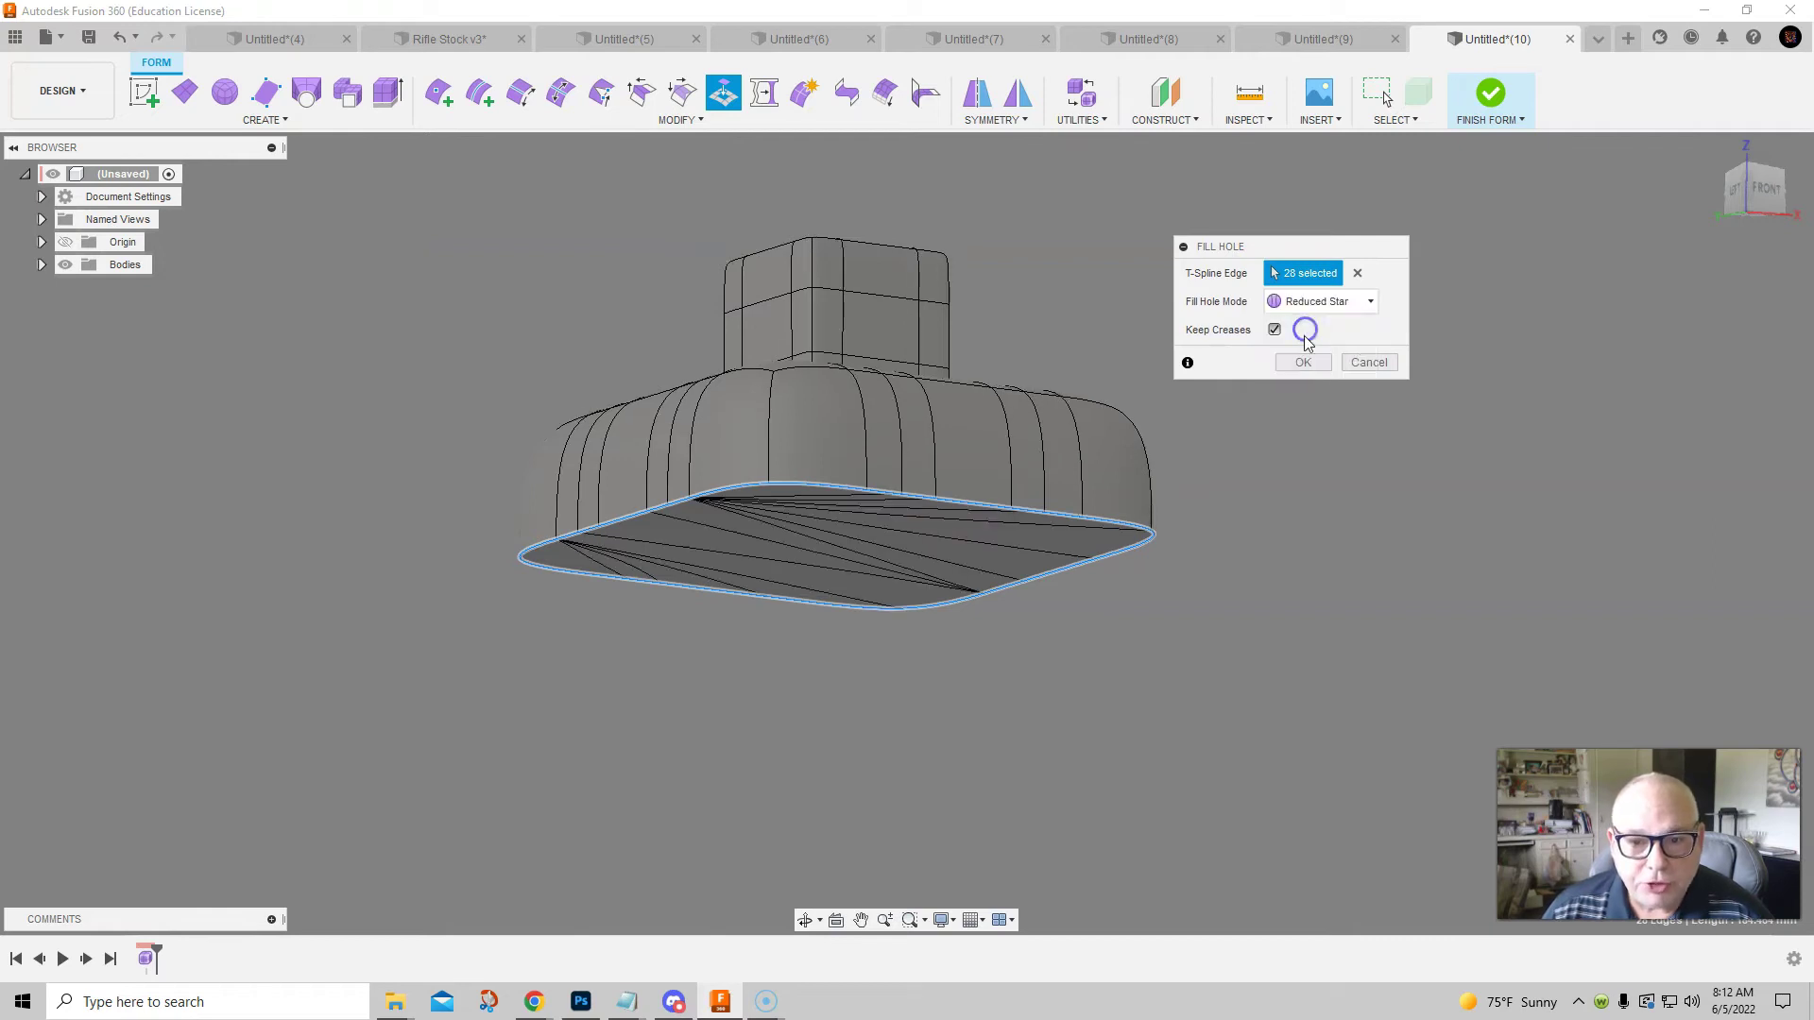
middle_click_drag(1166, 640, 1186, 541, "shift")
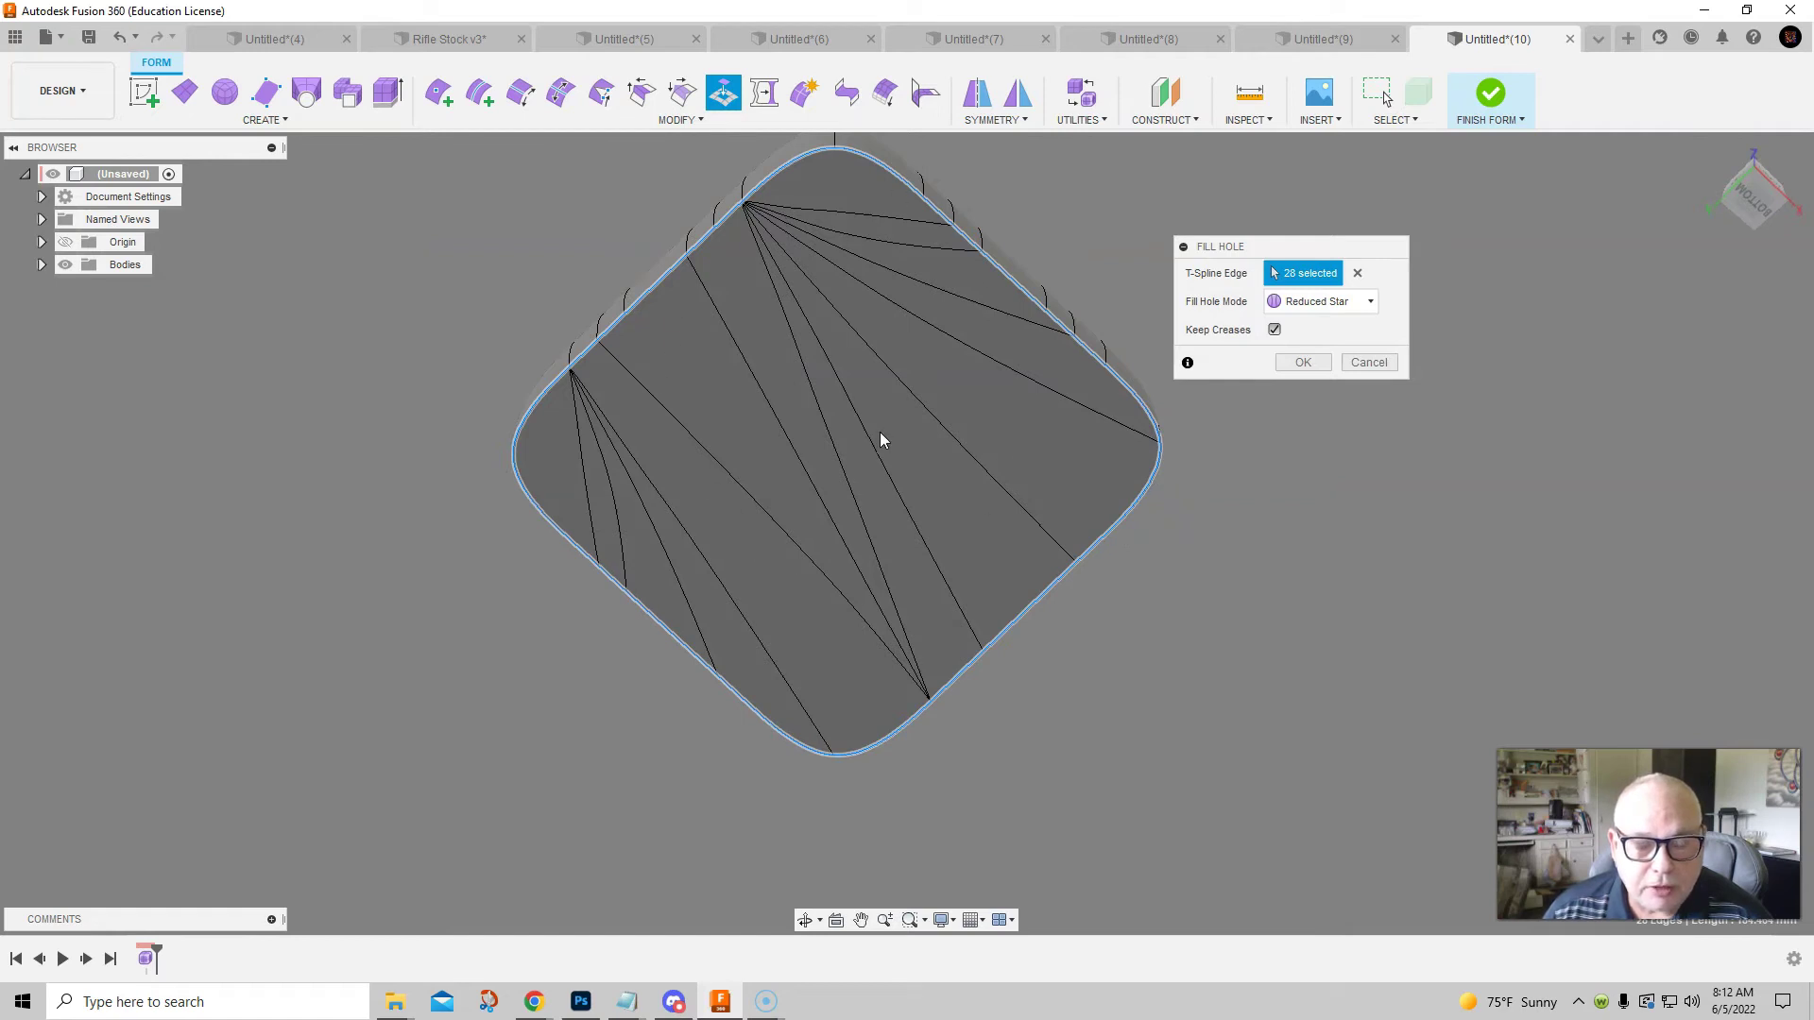
scroll(926, 427, "up", 2)
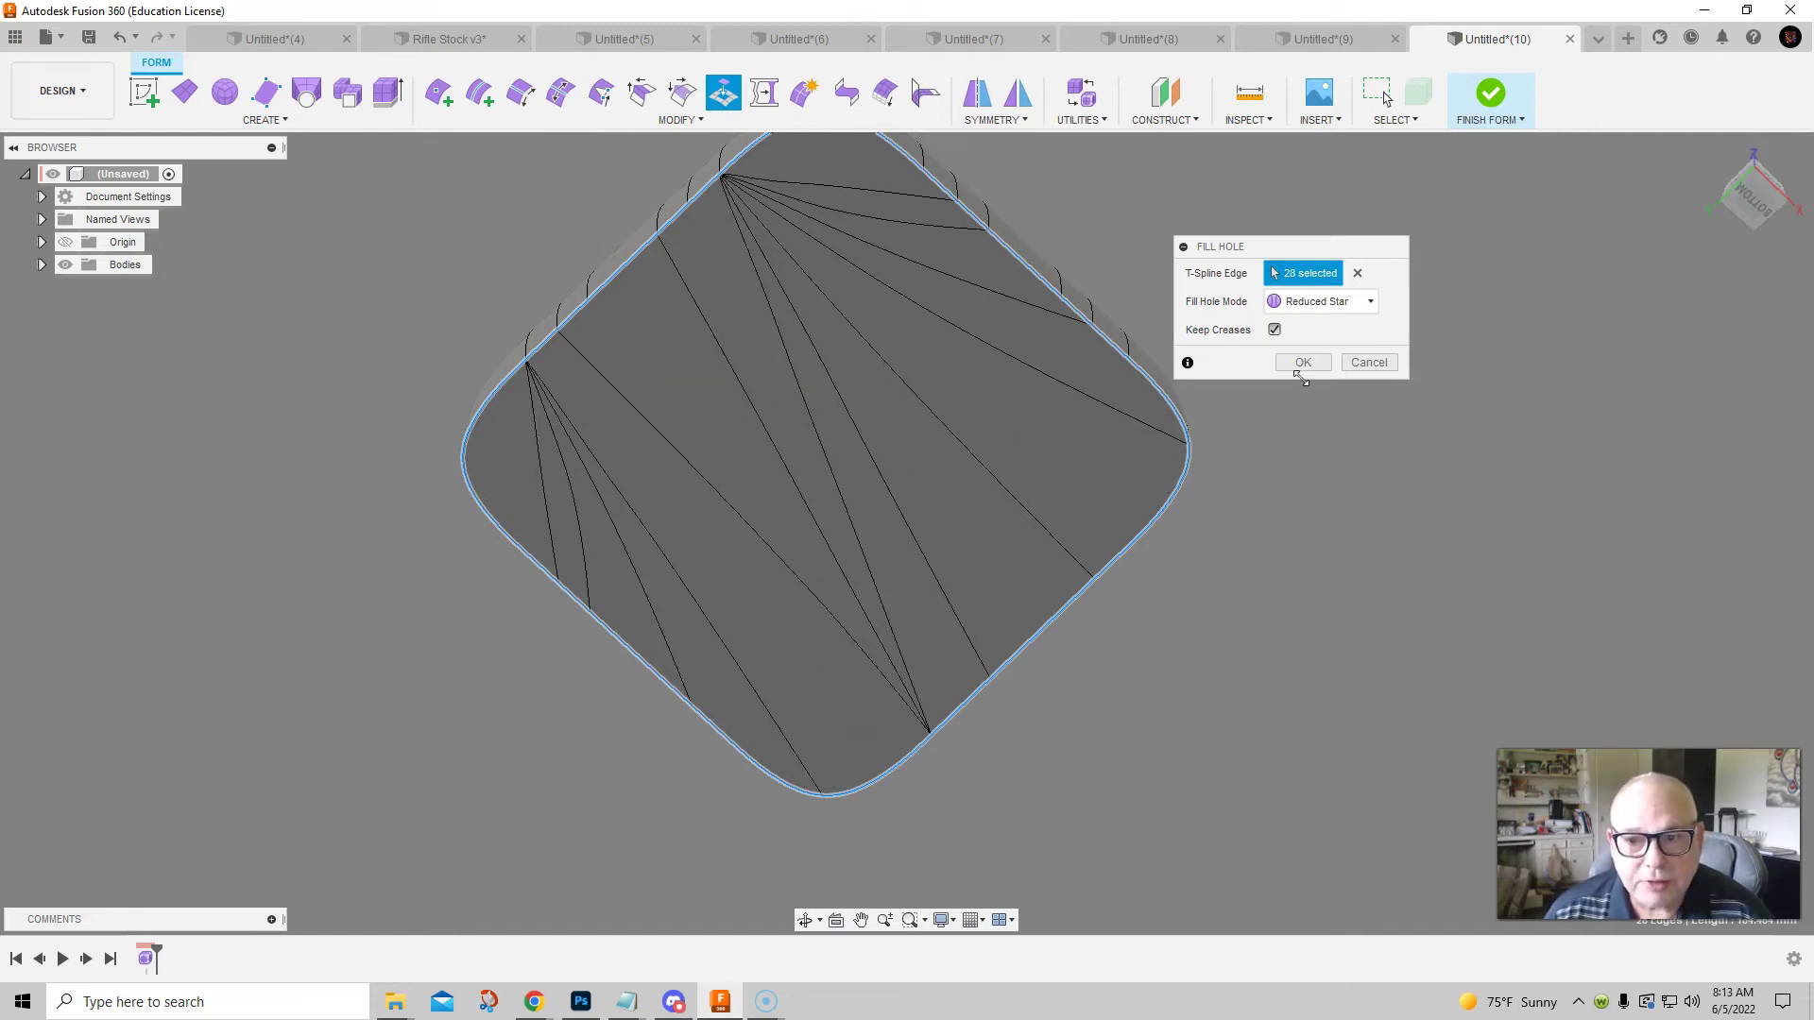
Preview the Collapse mode for the underside hole, and fill it using Fill Star mode instead
left_click(1328, 303)
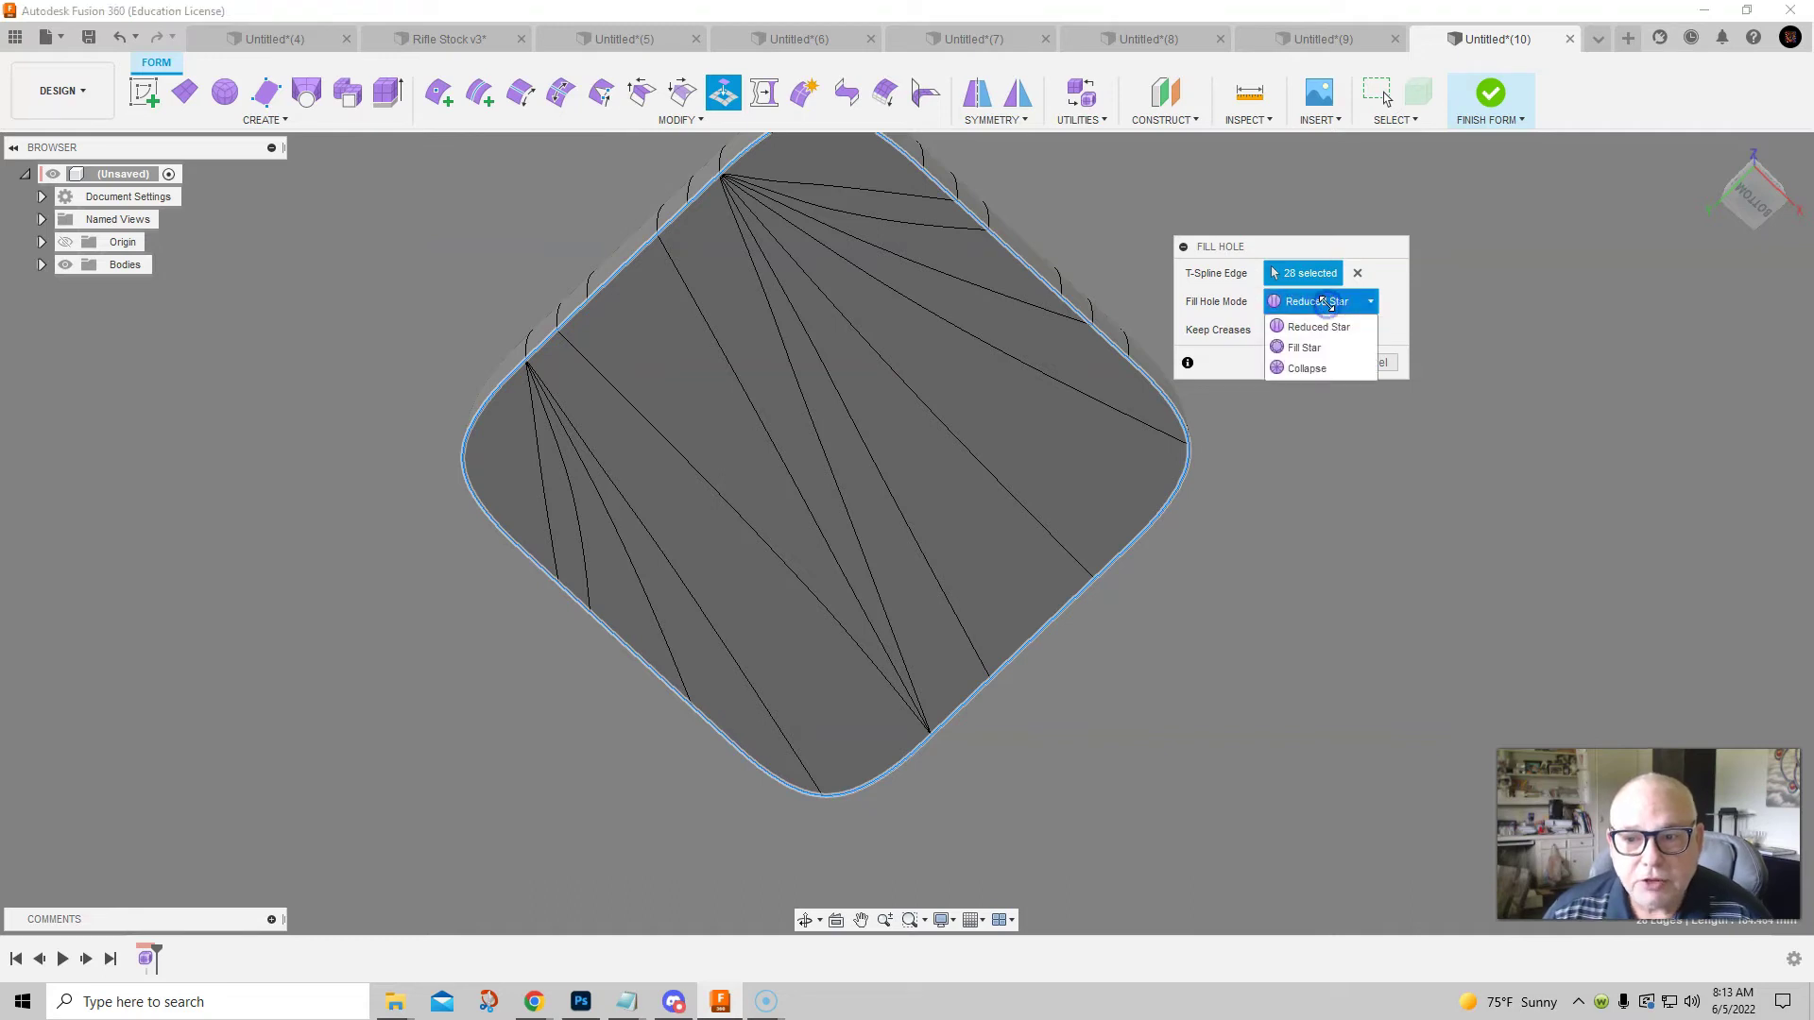
left_click(1301, 381)
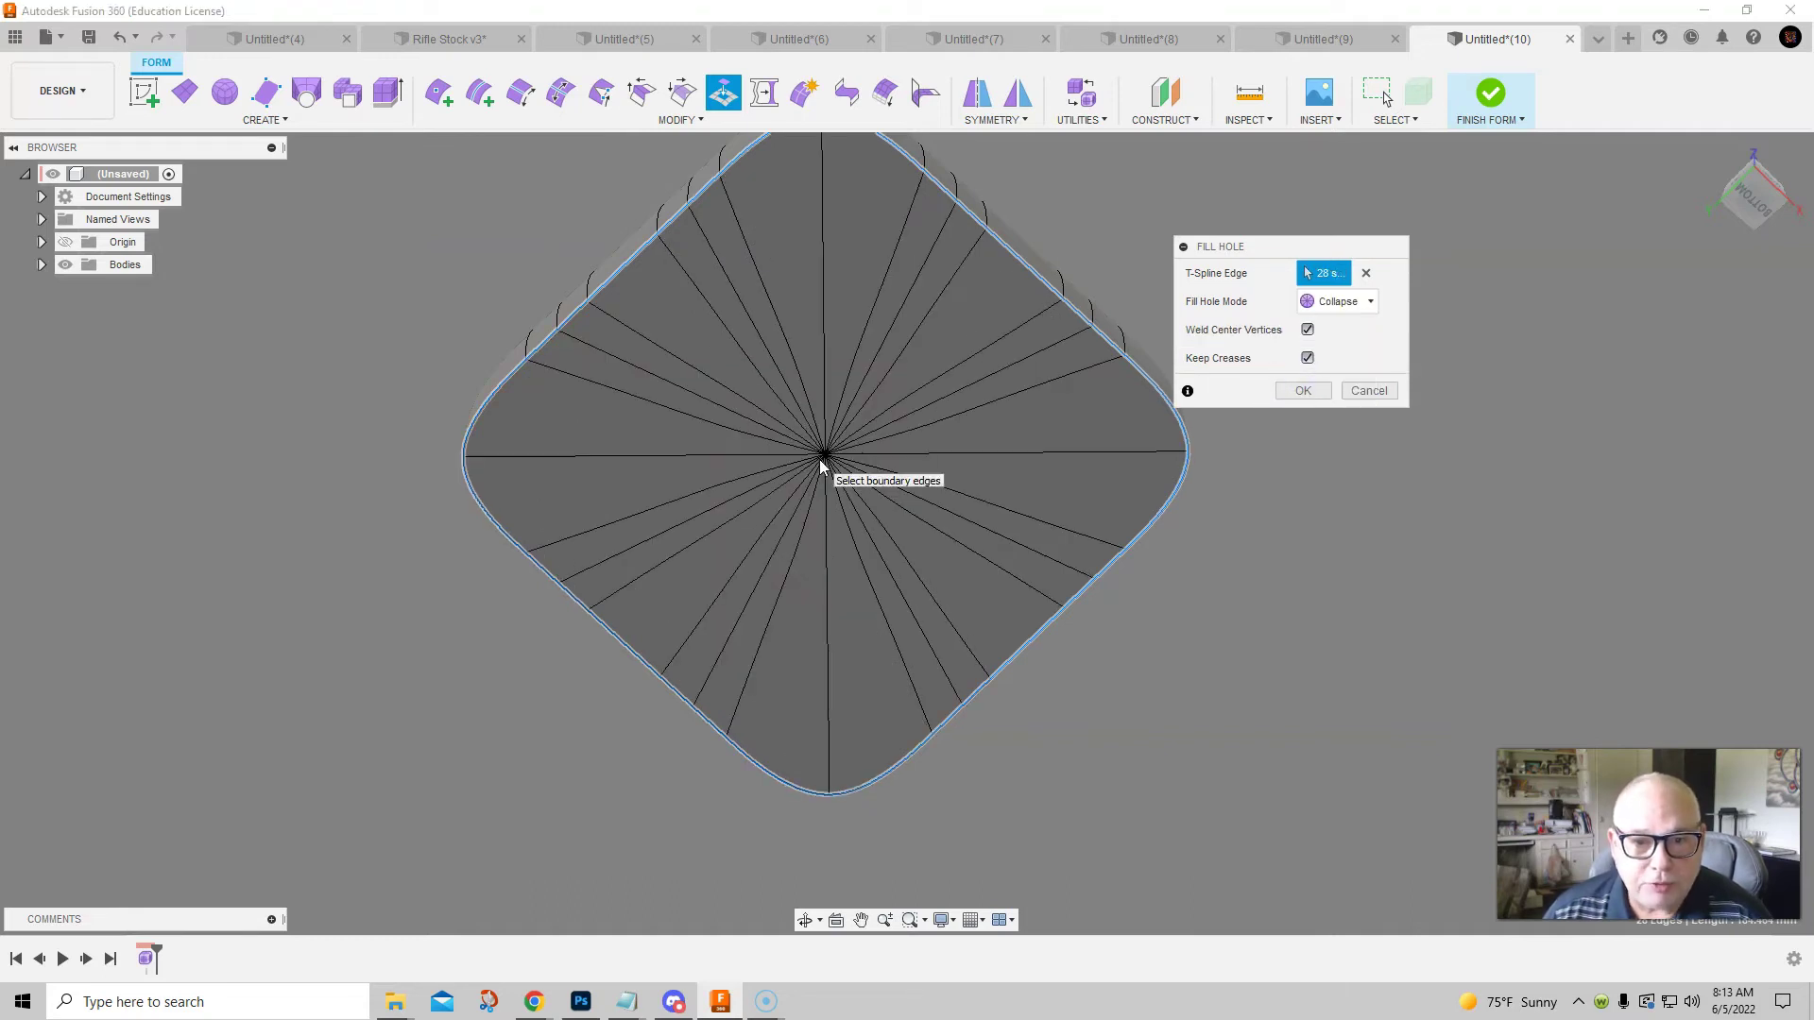
left_click(1337, 302)
left_click(1325, 346)
middle_click_drag(1256, 462, 968, 676, "shift")
middle_click_drag(1295, 550, 980, 670, "shift")
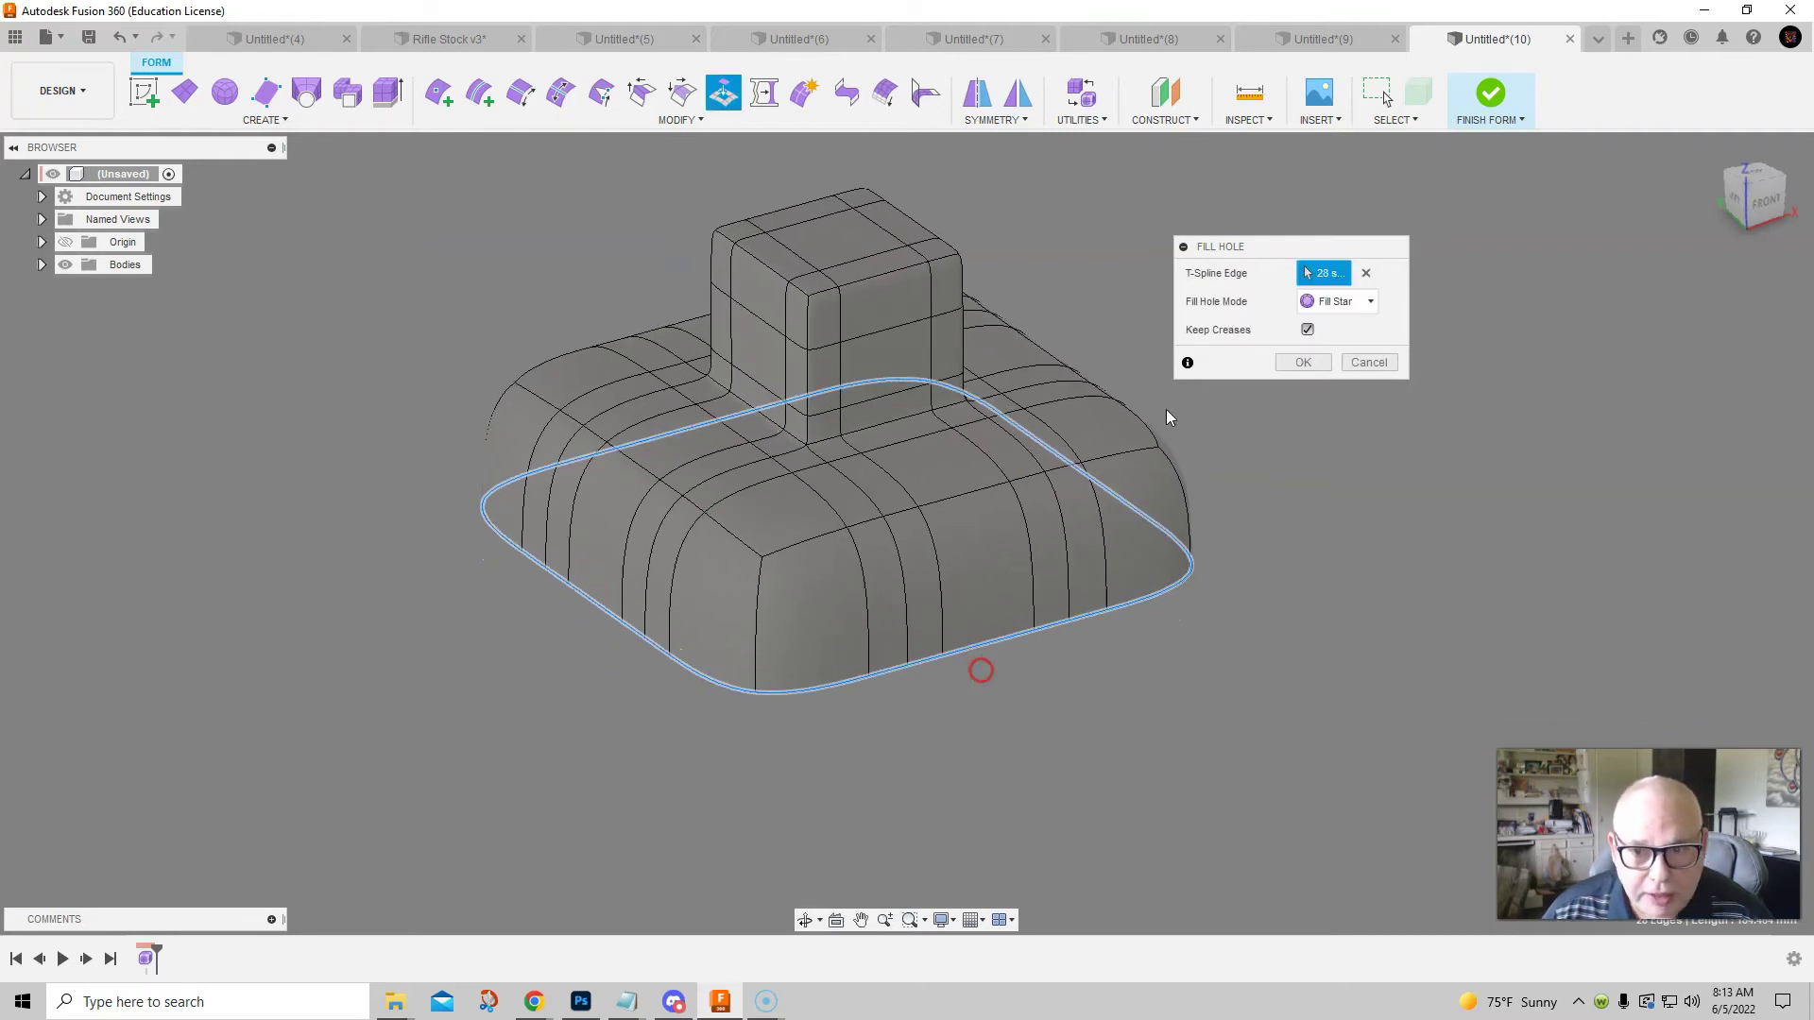
left_click(1303, 363)
Try to finish the form with the star-filled underside, return to editing, and close the conversion error report
left_click(1479, 102)
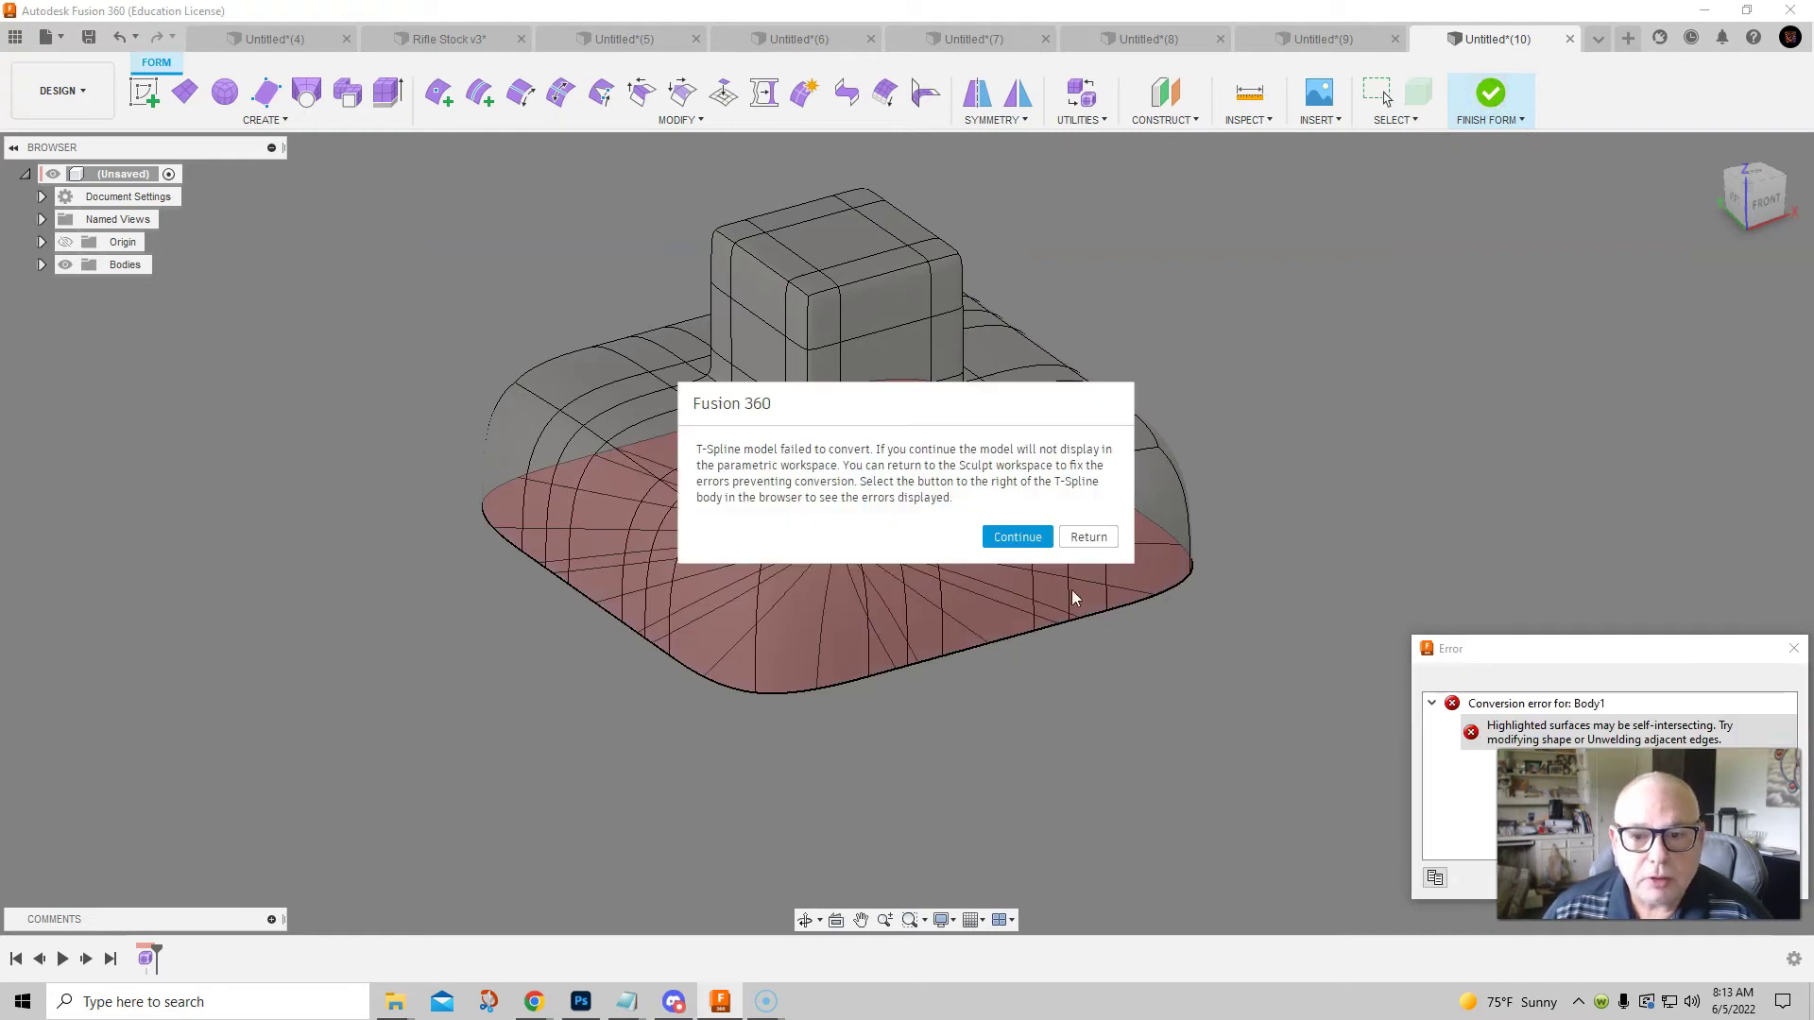
left_click(1064, 546)
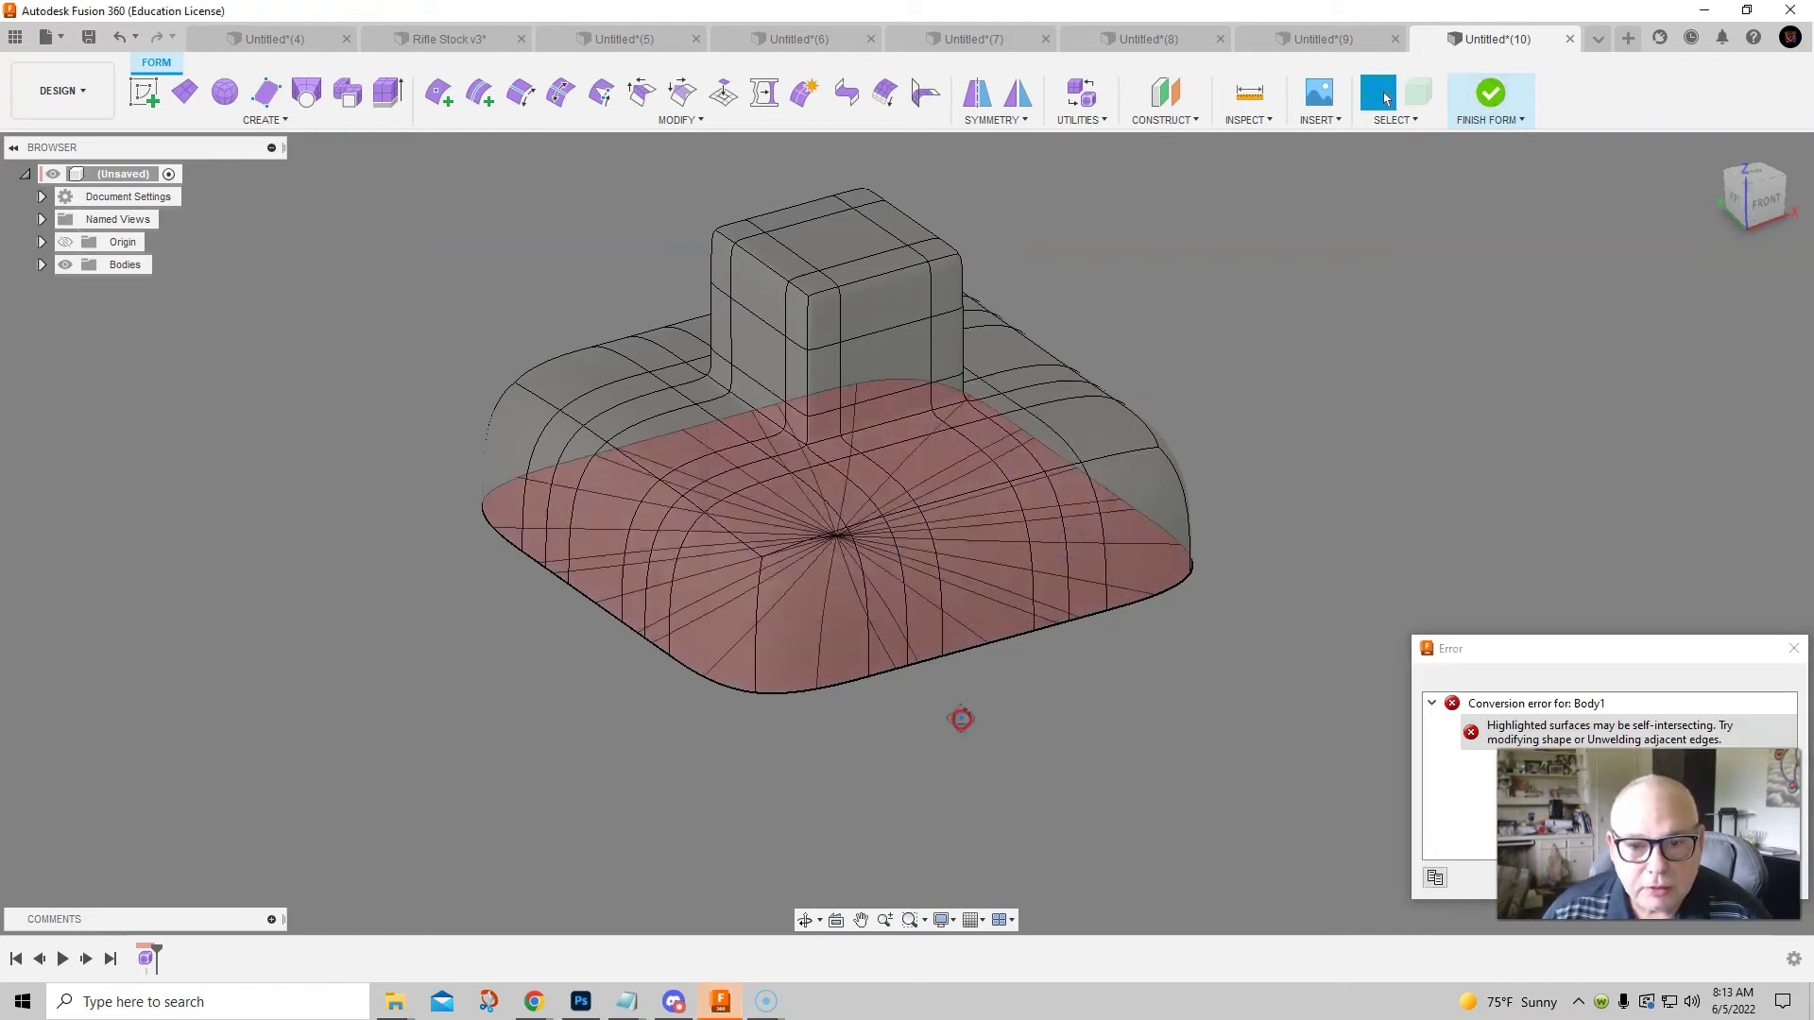
middle_click_drag(960, 721, 964, 596, "shift")
left_click(1493, 100)
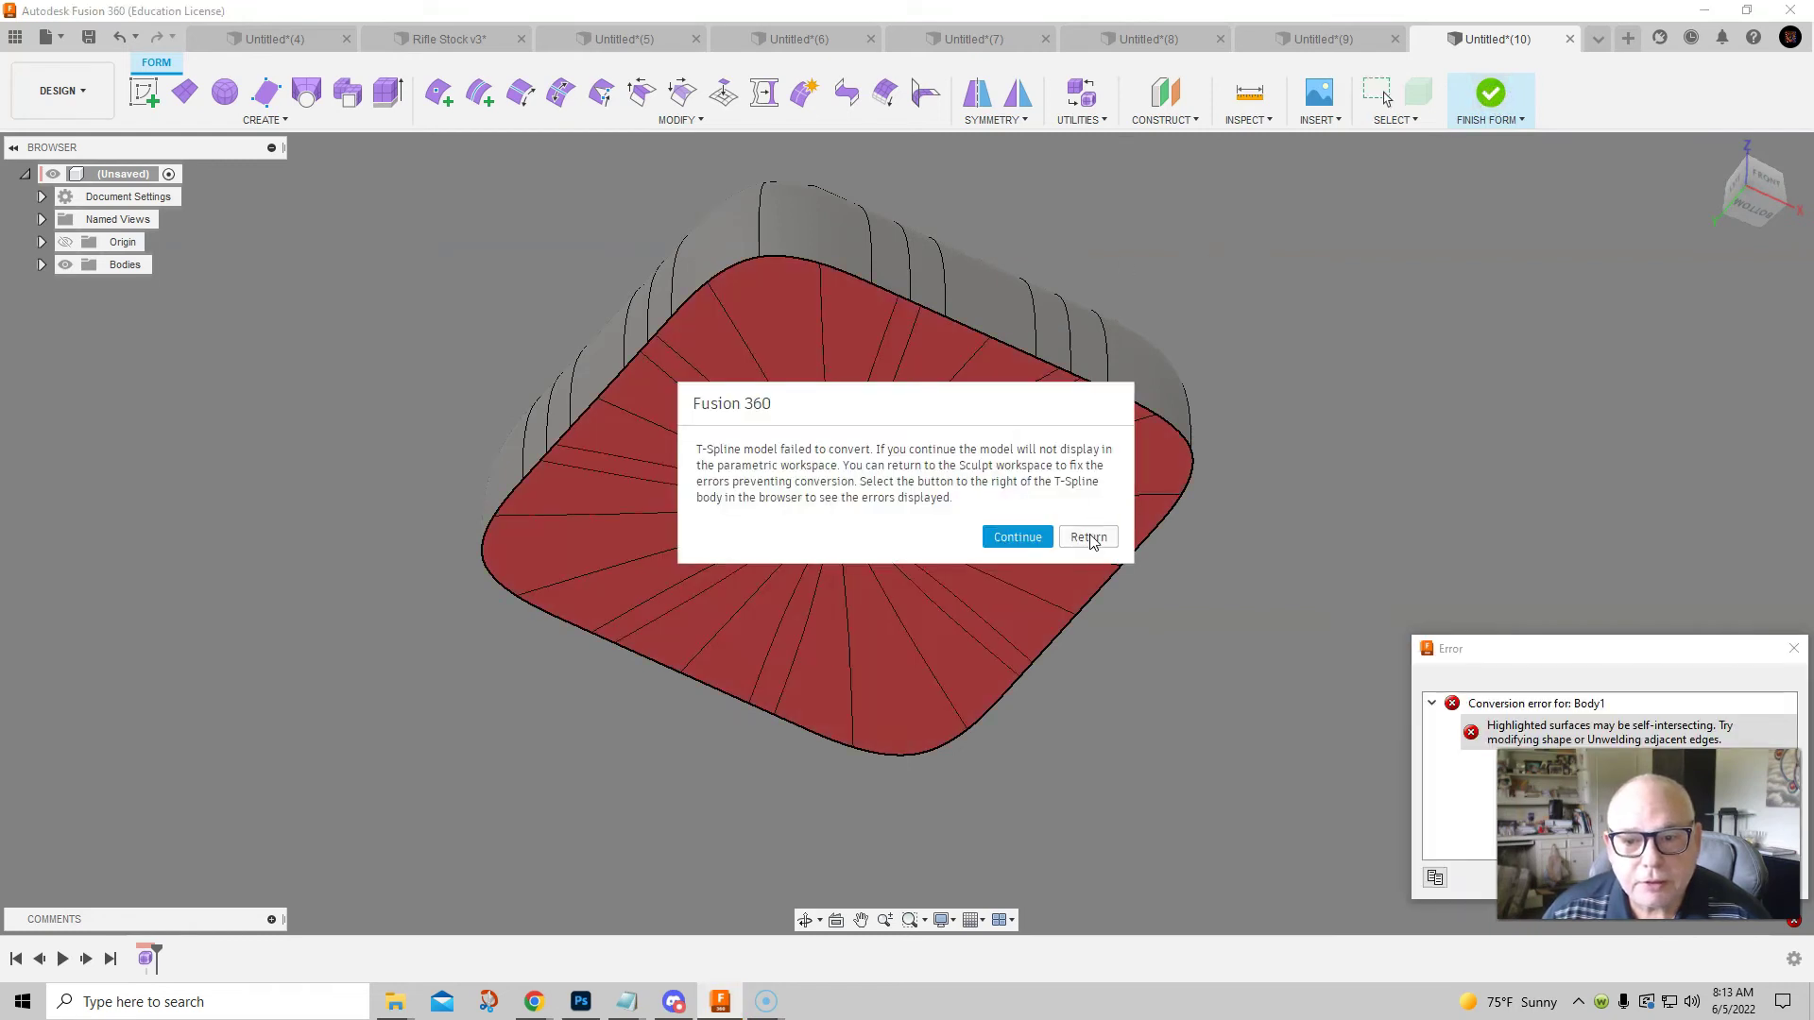
left_click(1086, 538)
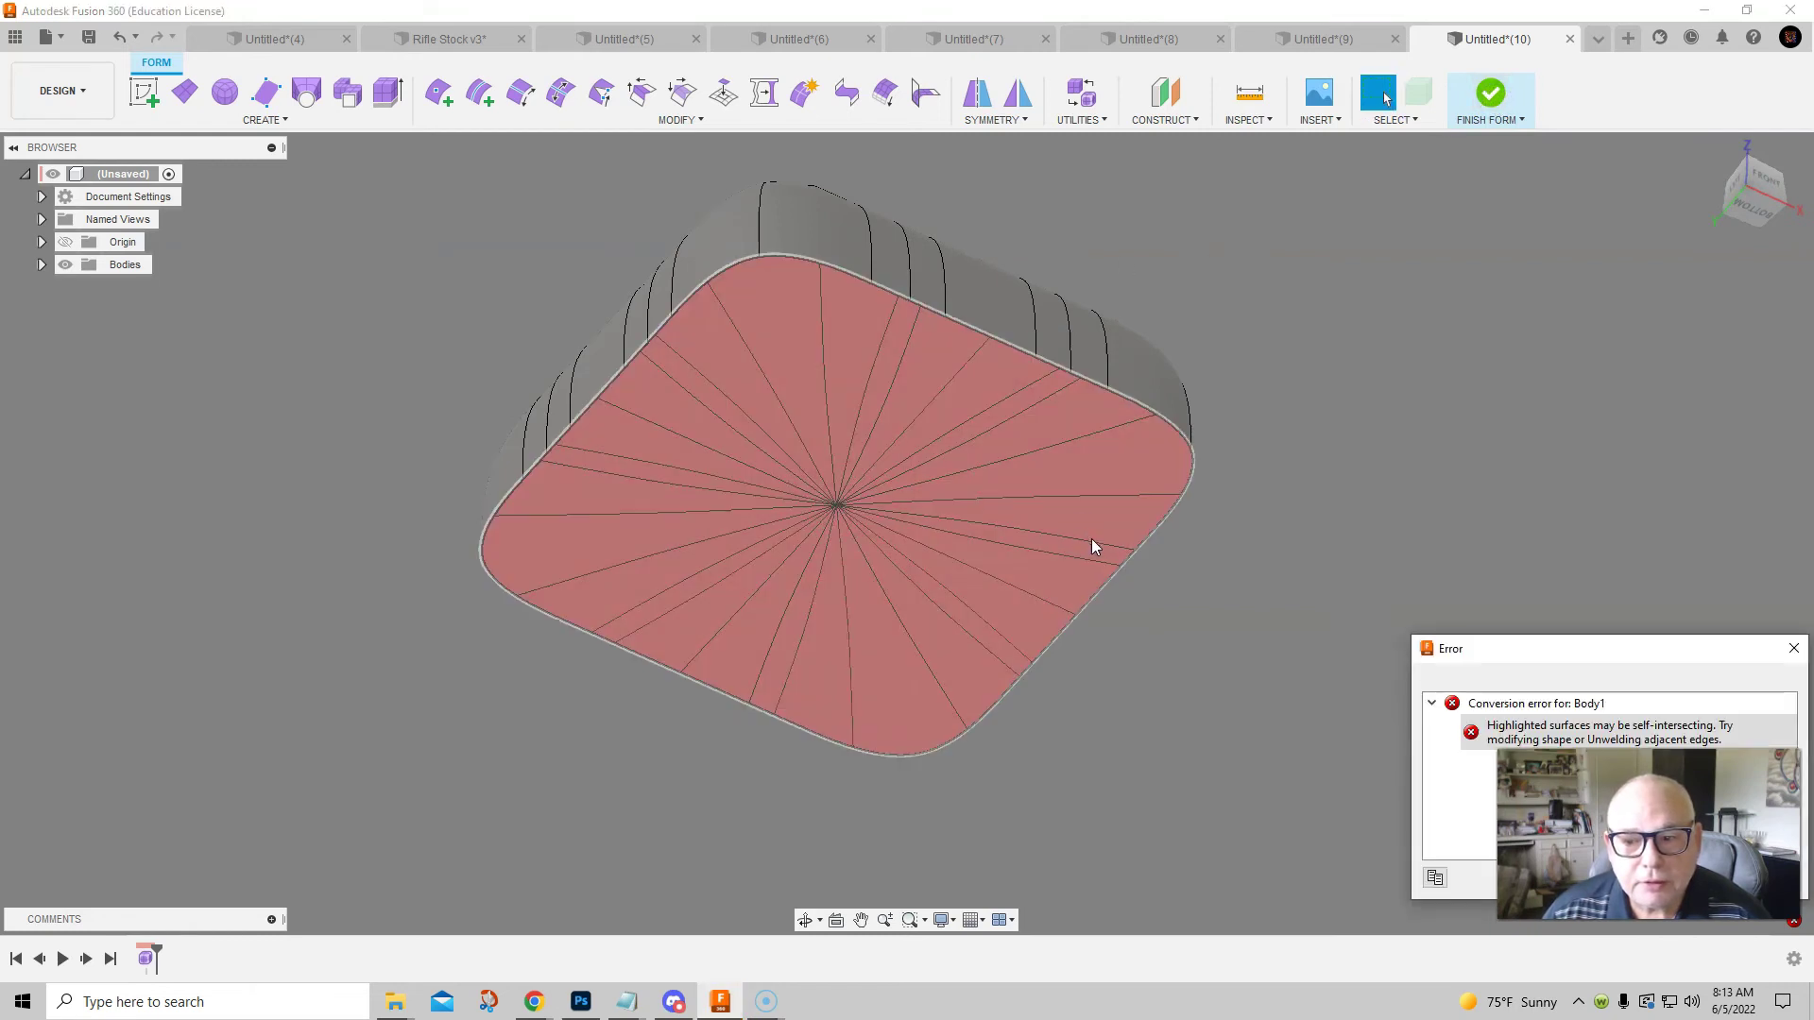
left_click_drag(1727, 666, 1691, 420)
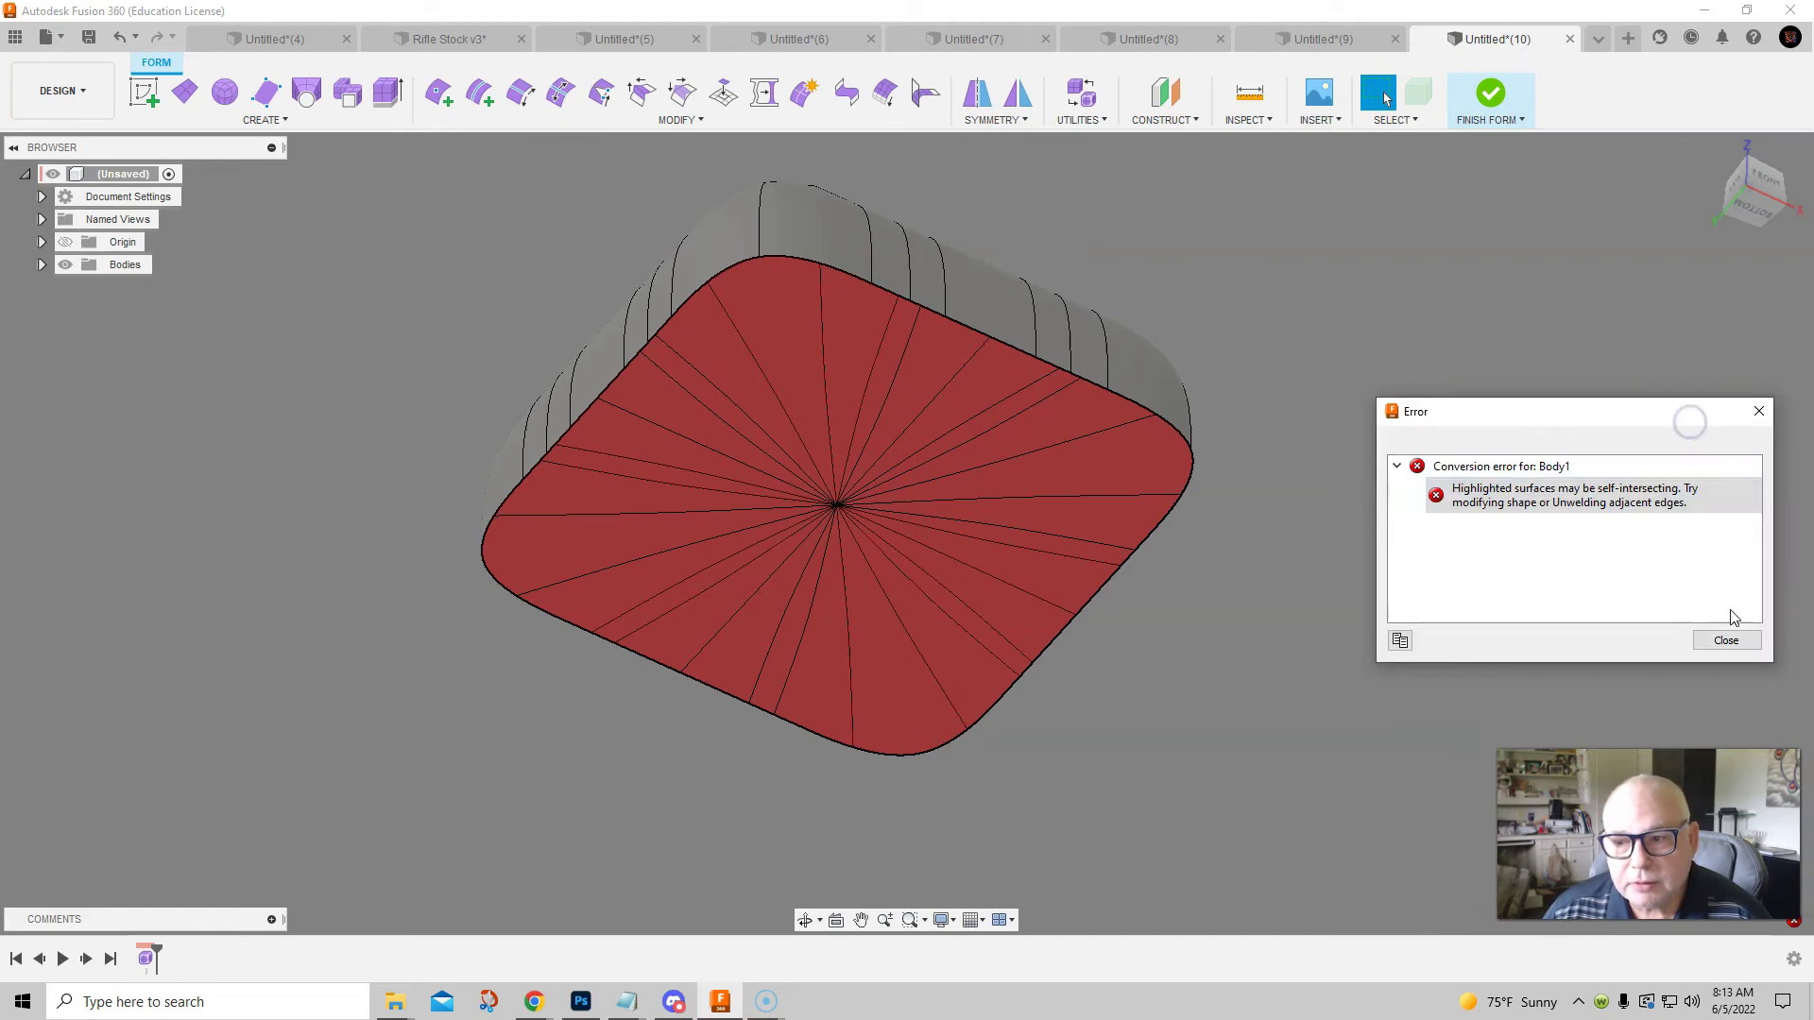
left_click(1727, 640)
Retry finishing the filled form from a view of its underside, return to form editing, and dismiss the error report
middle_click_drag(1272, 302, 1280, 402, "shift")
scroll(1224, 354, "up", 3)
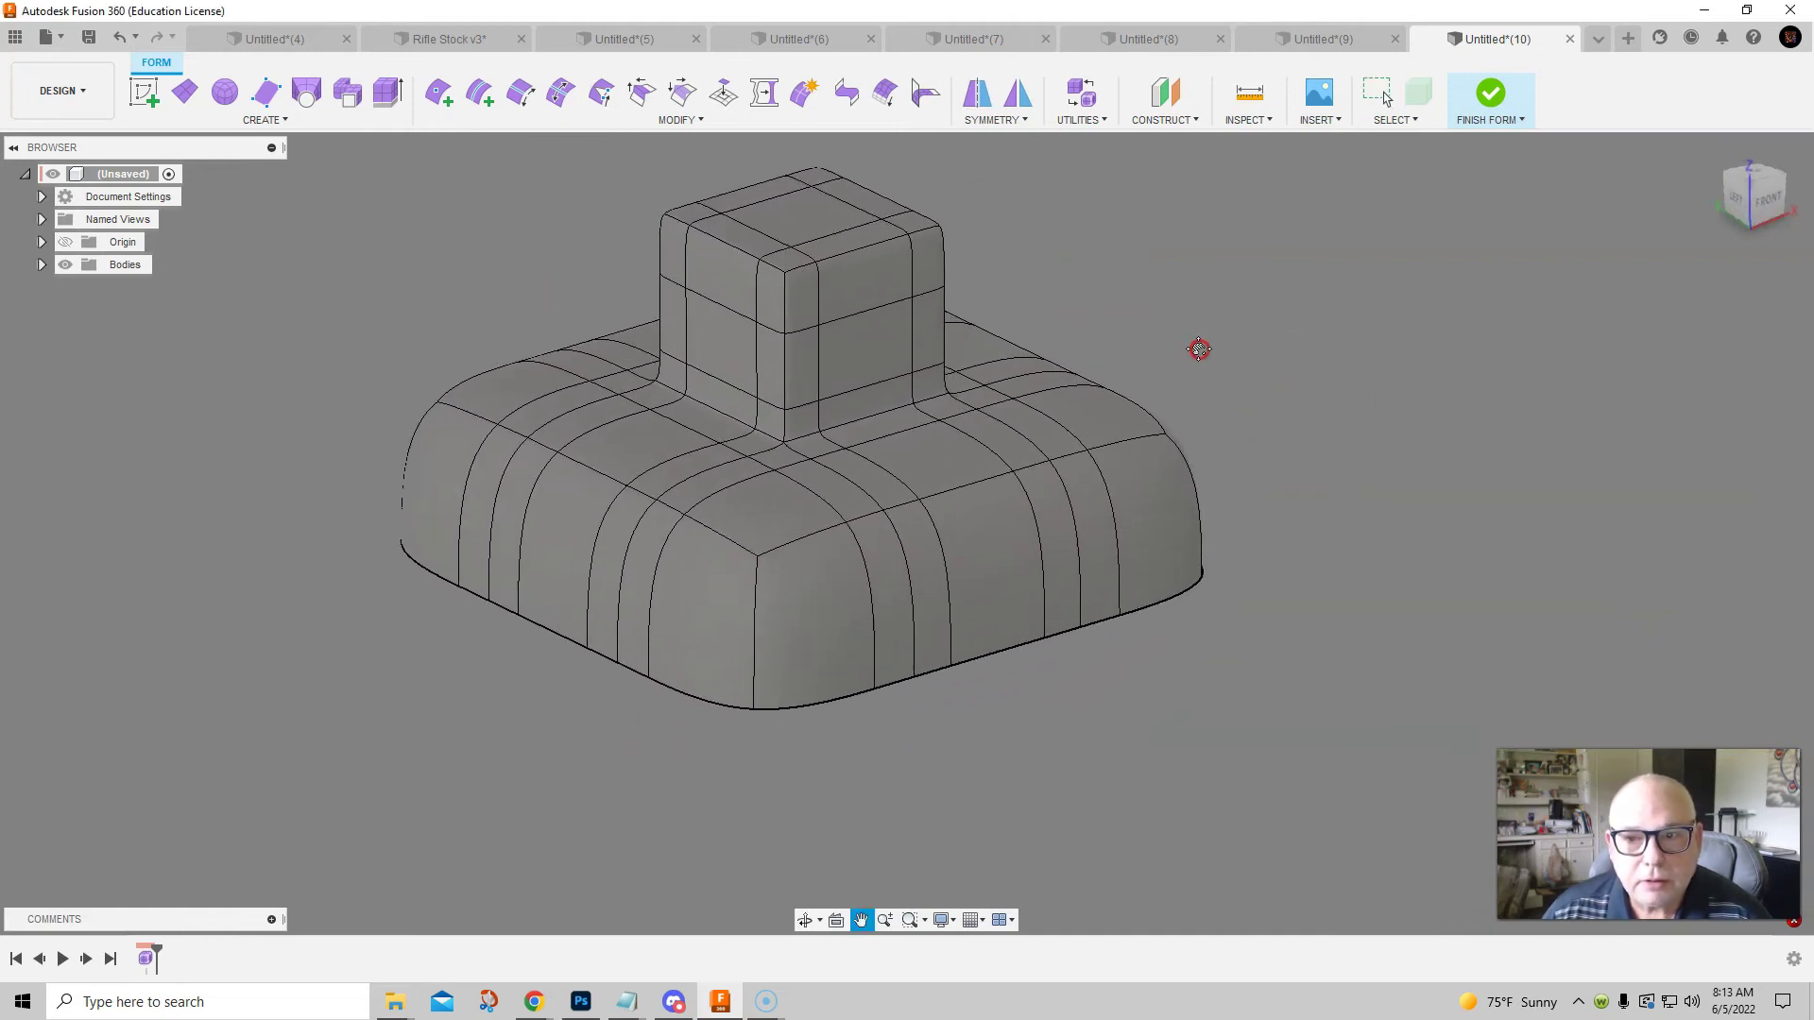
middle_click_drag(1334, 313, 1344, 213, "shift")
left_click(1480, 106)
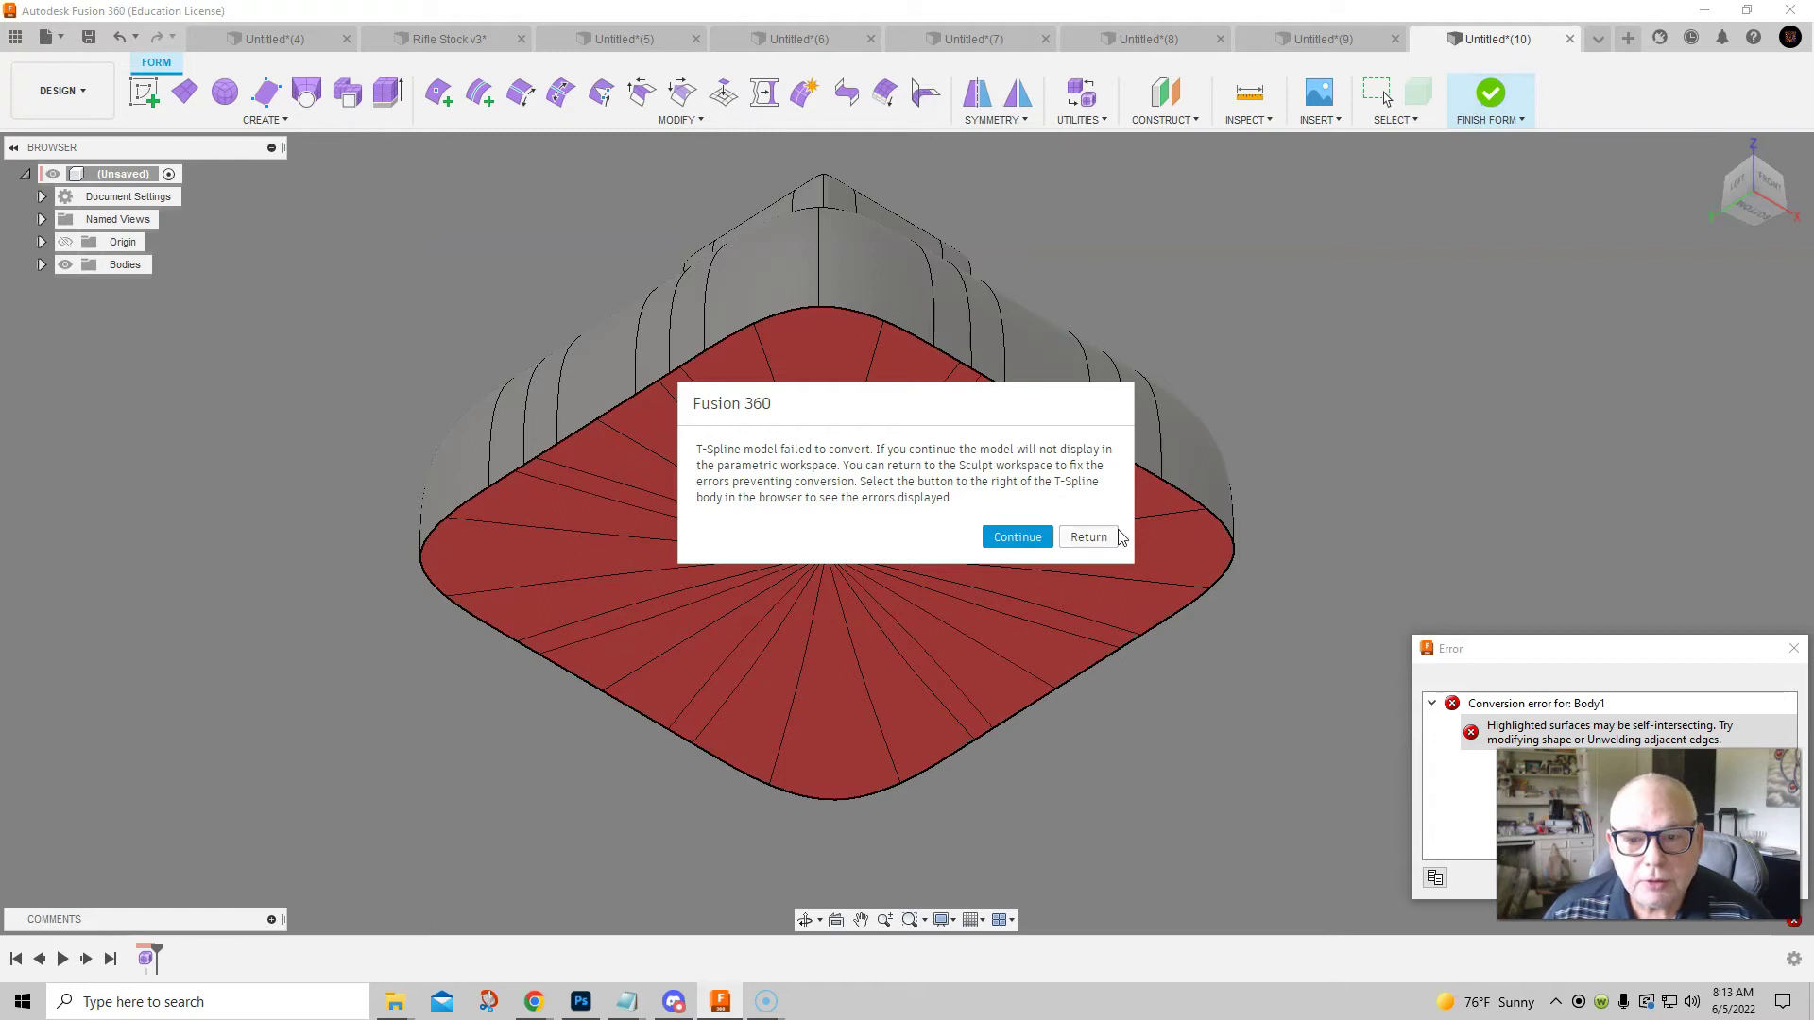
left_click(1087, 537)
mouse_move(1251, 362)
middle_mouse_down("shift")
mouse_move(1248, 421)
mouse_move(1262, 389)
middle_mouse_up("shift")
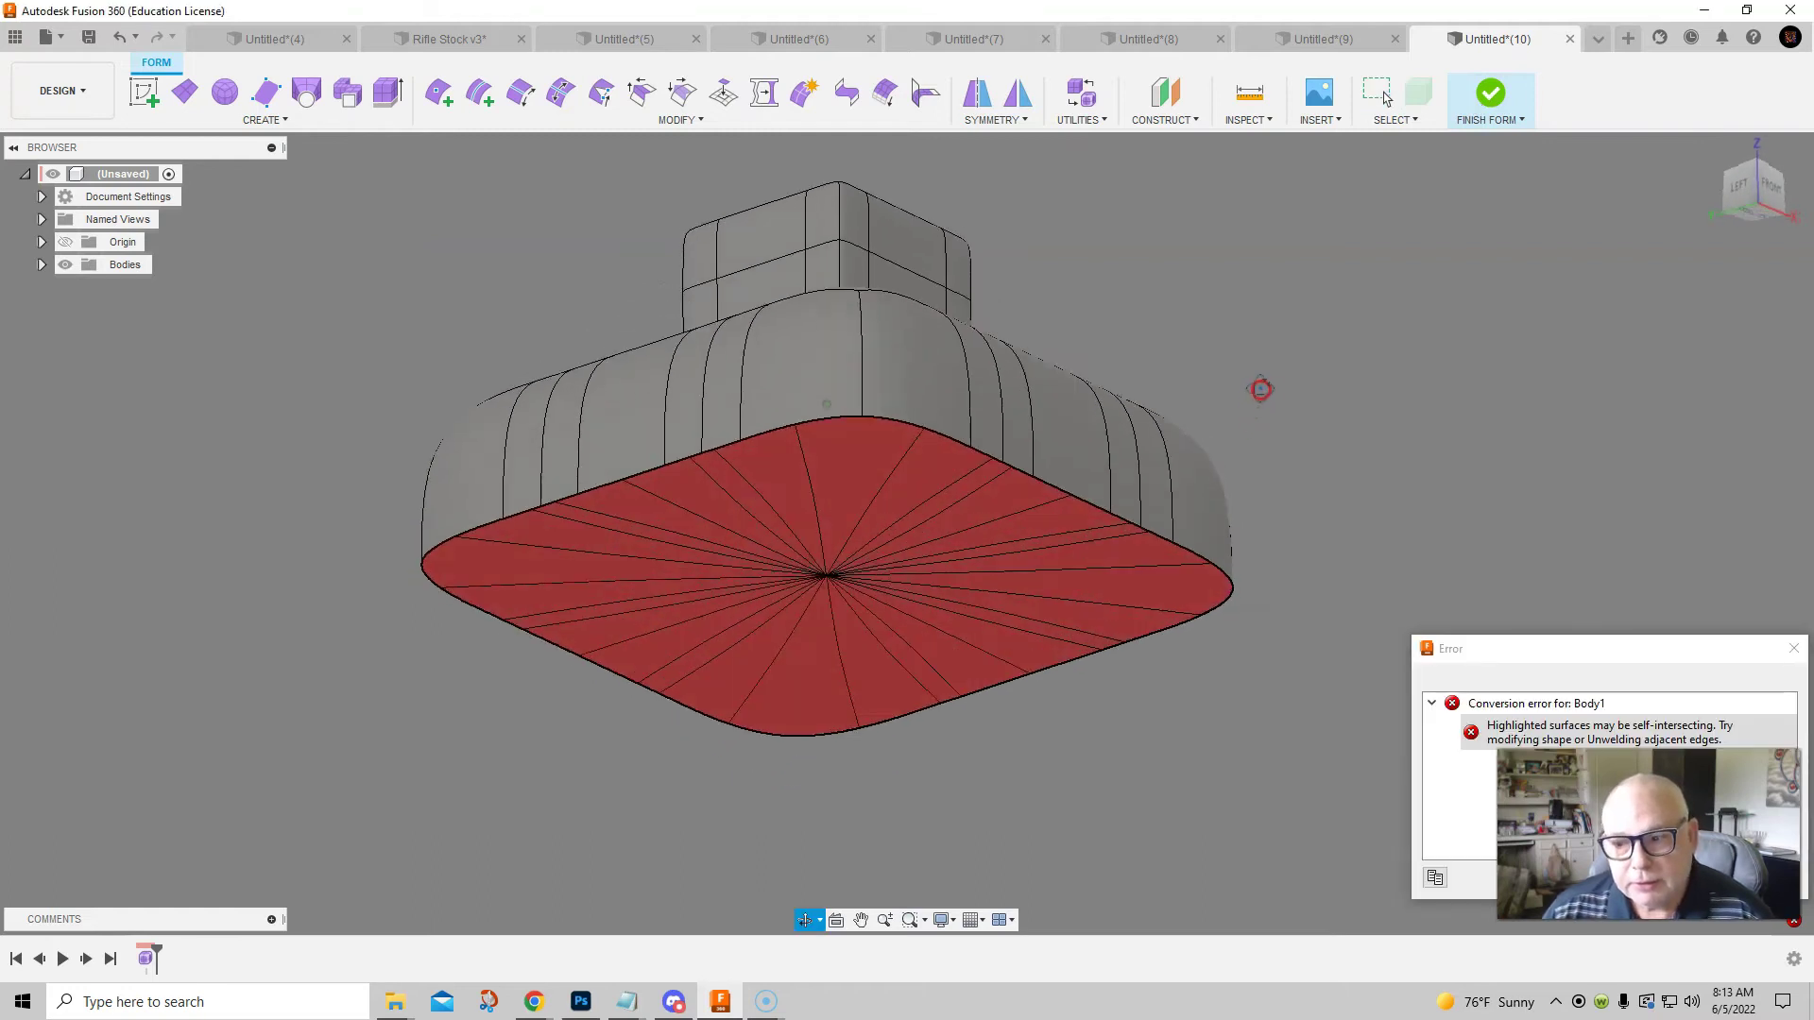
left_click_drag(1734, 658, 1725, 382)
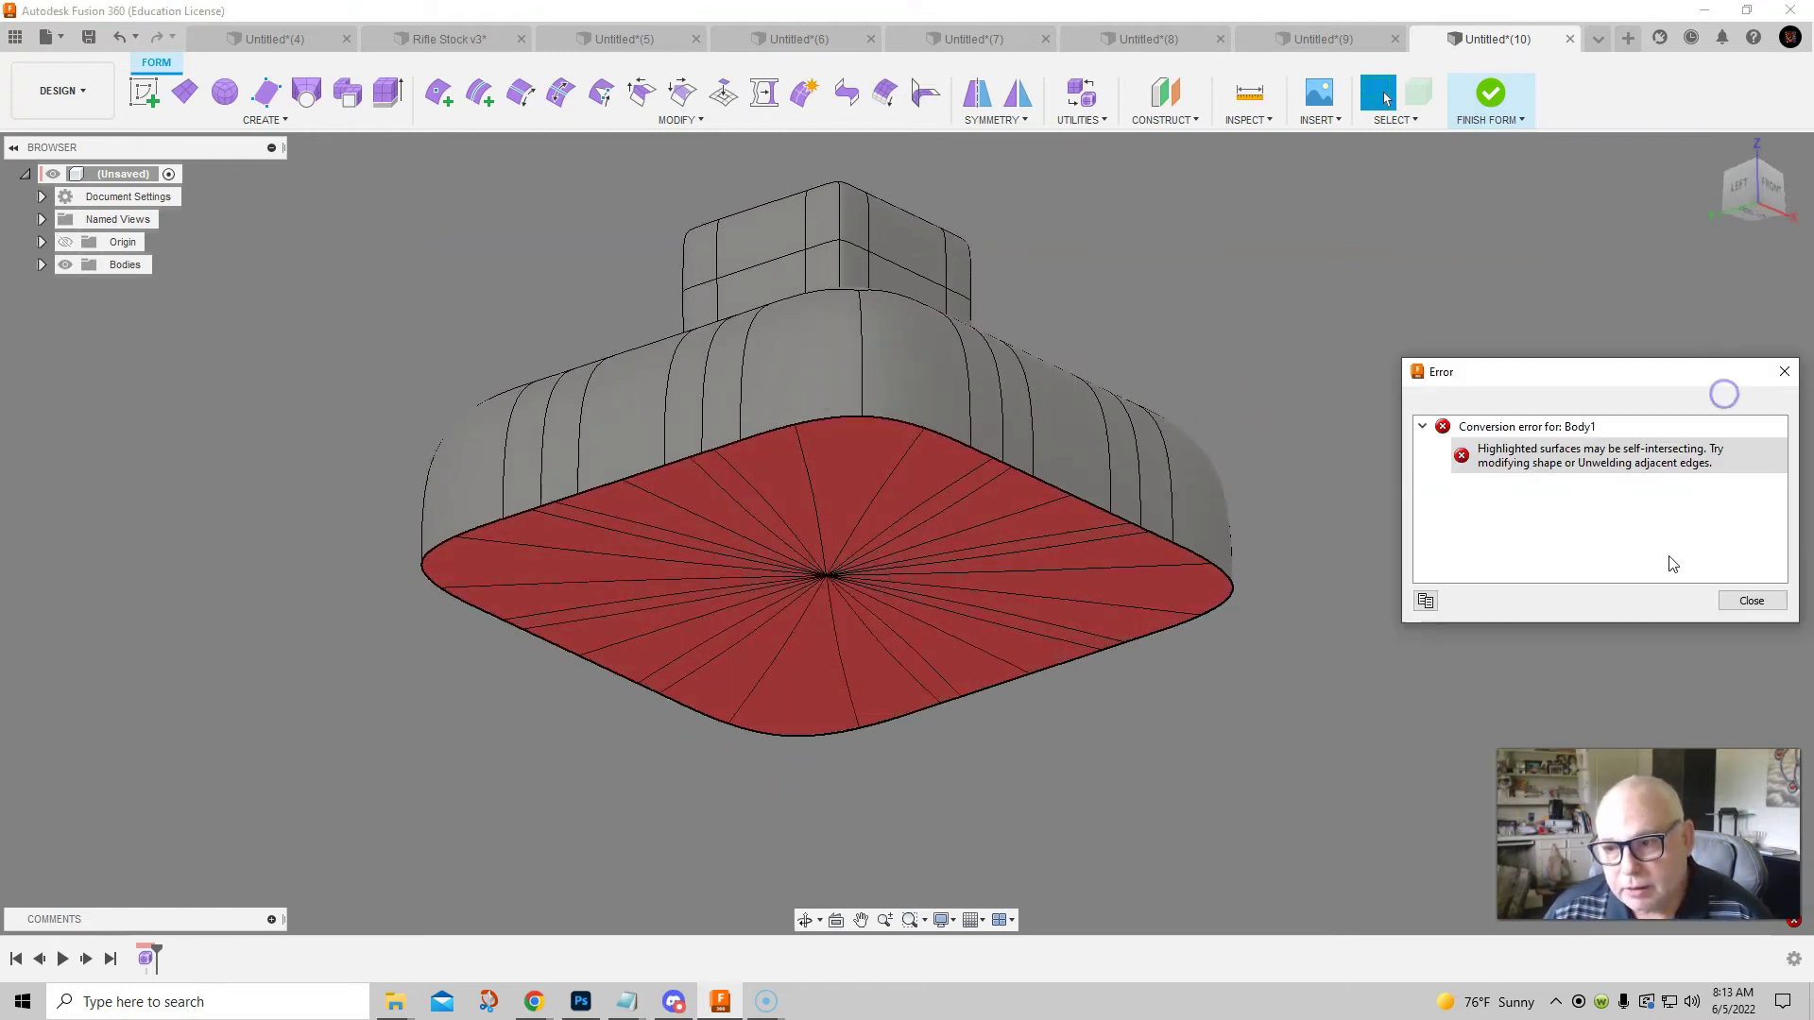
left_click(1750, 601)
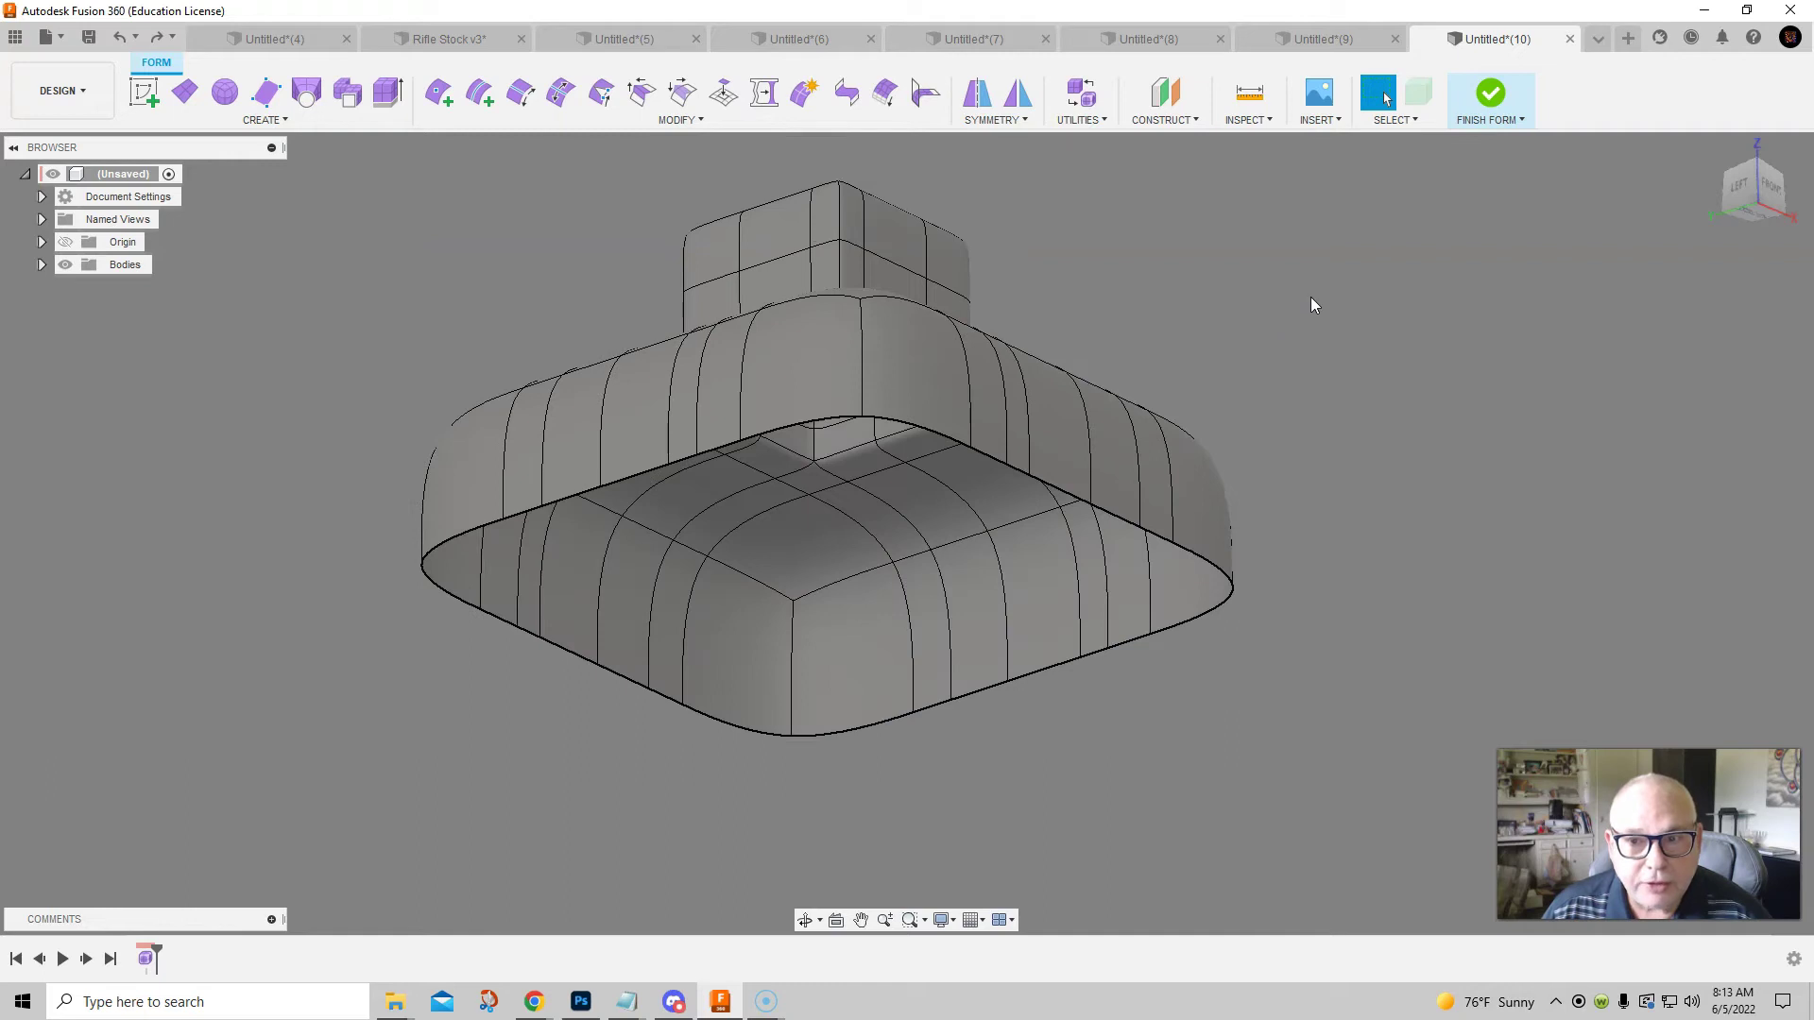
Finish the form with its underside left open, and patch the bottom boundary edges as a new surface body
middle_click_drag(1278, 291, 1276, 409, "shift")
left_click(1484, 98)
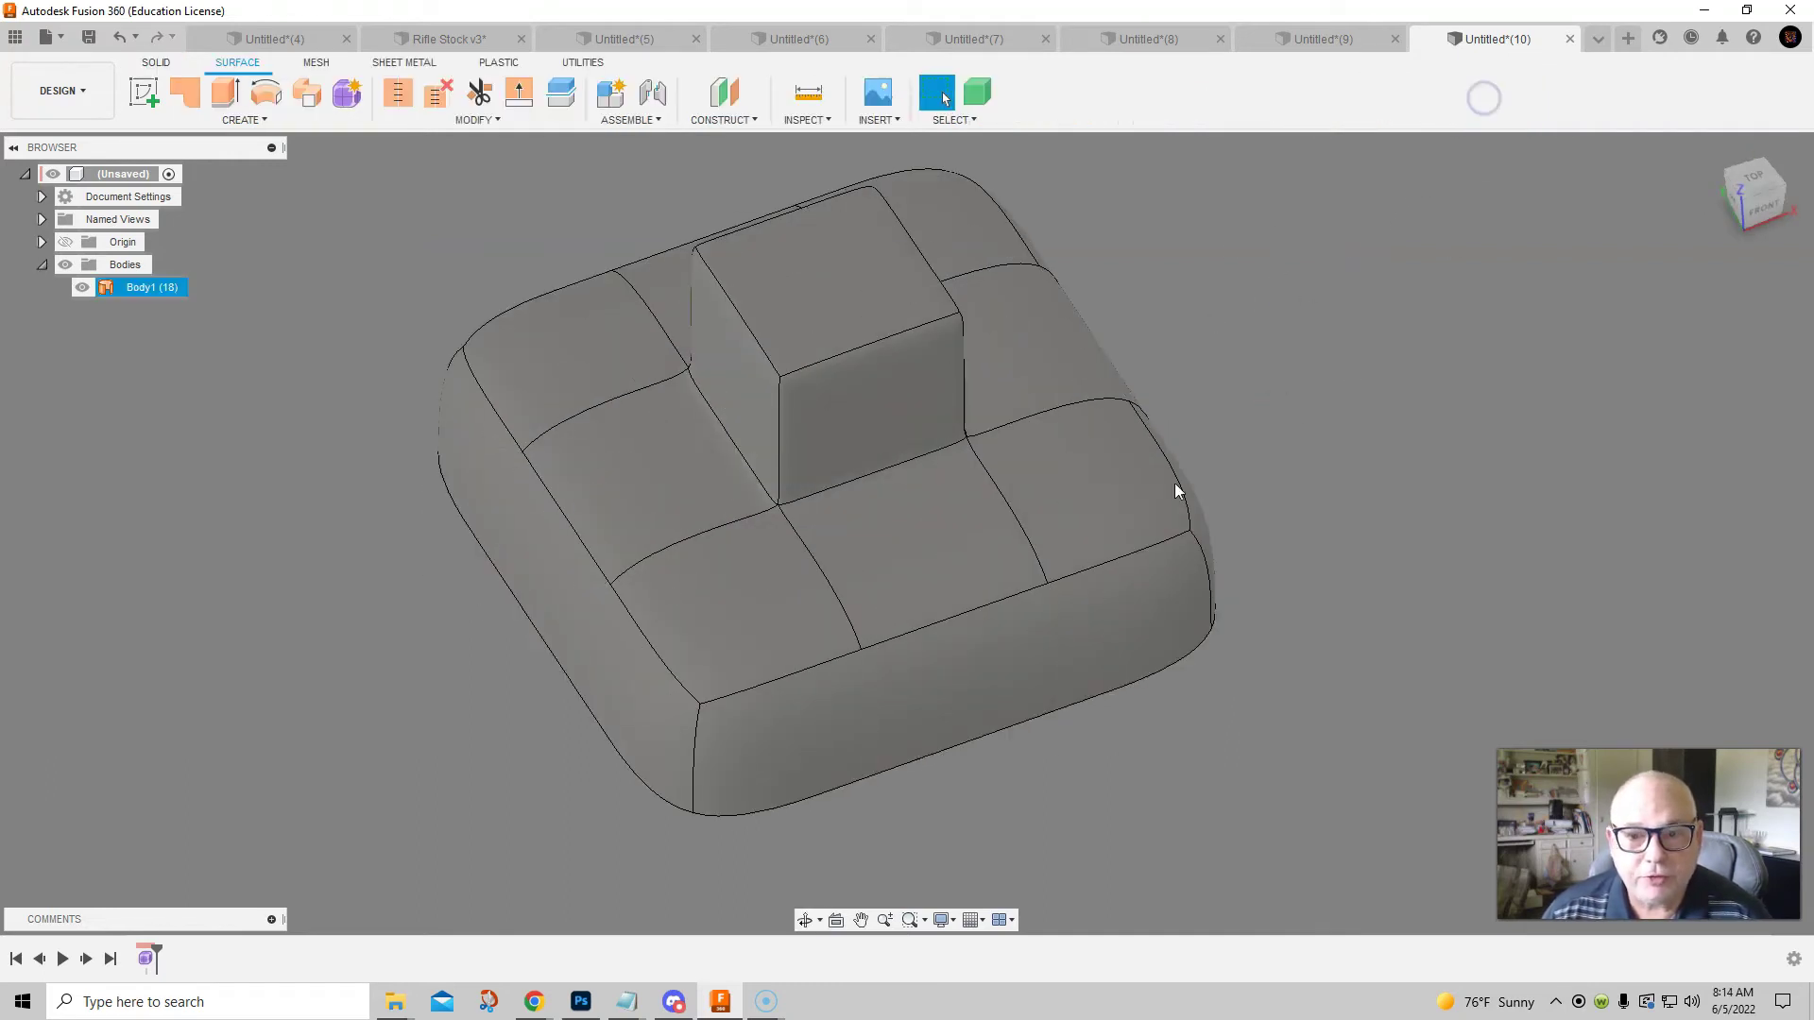
middle_click_drag(437, 567, 437, 462, "shift")
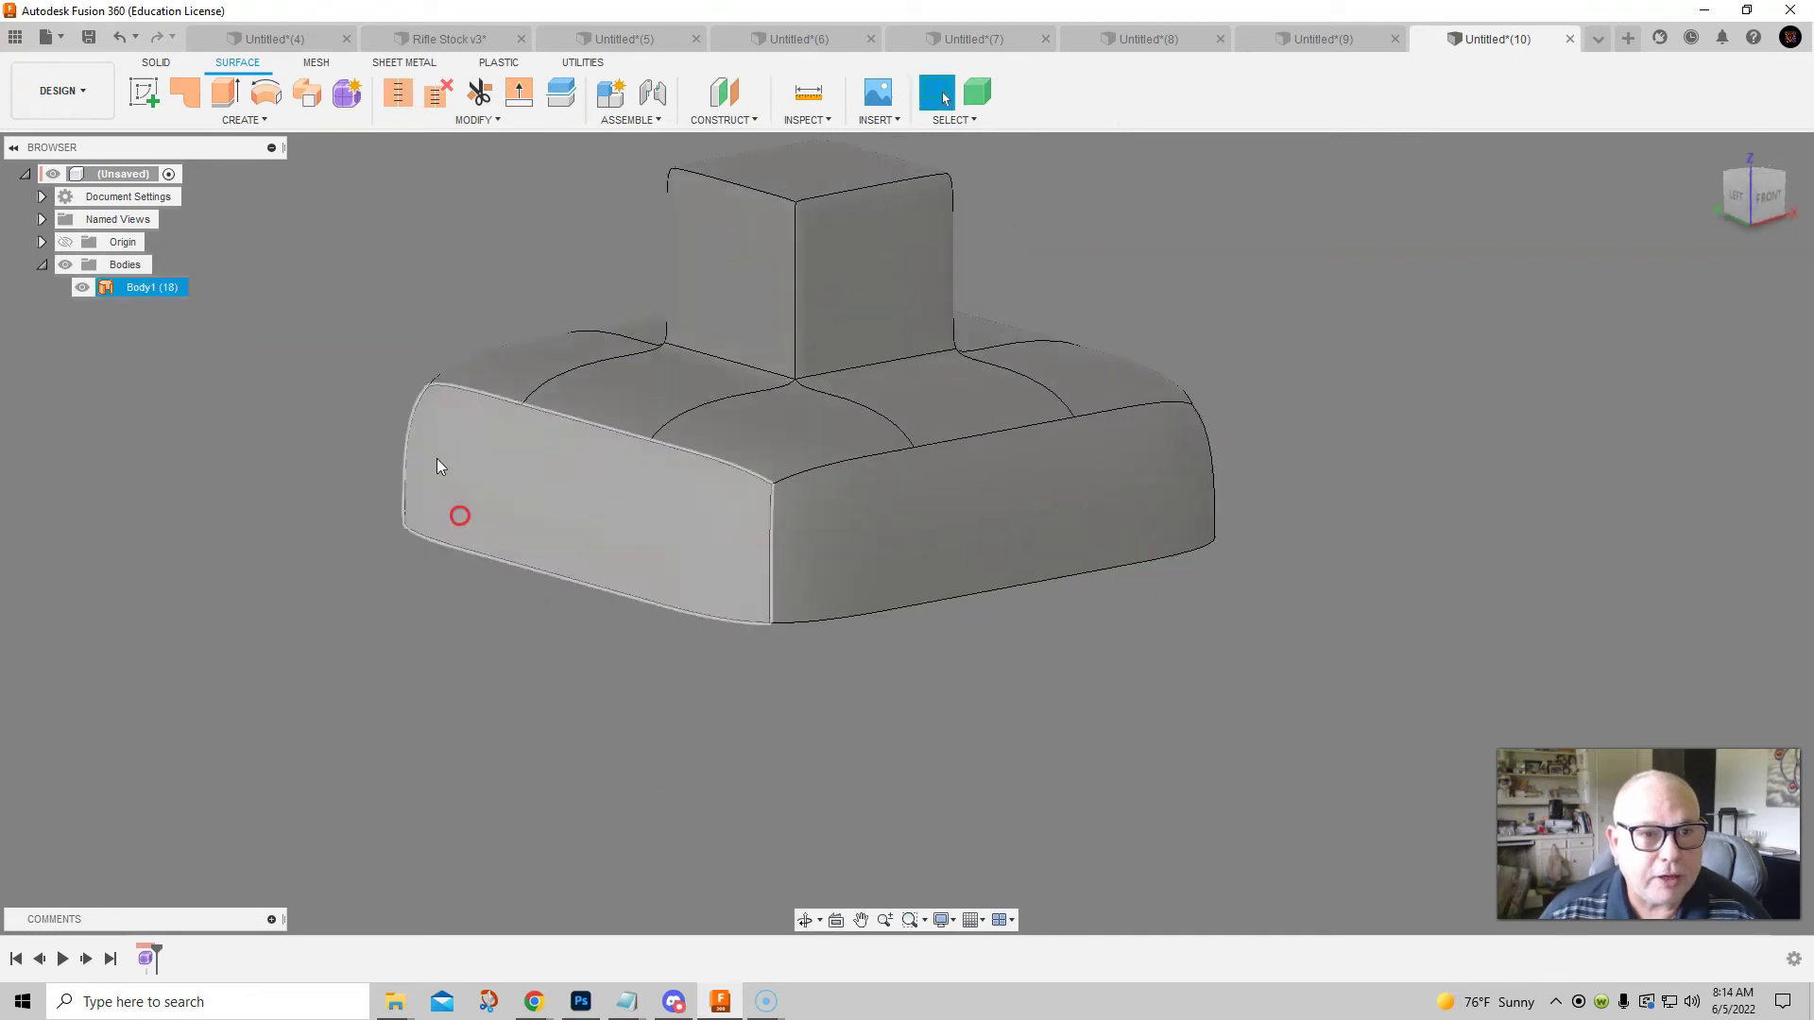
middle_click_drag(378, 378, 469, 264, "shift")
left_click(195, 97)
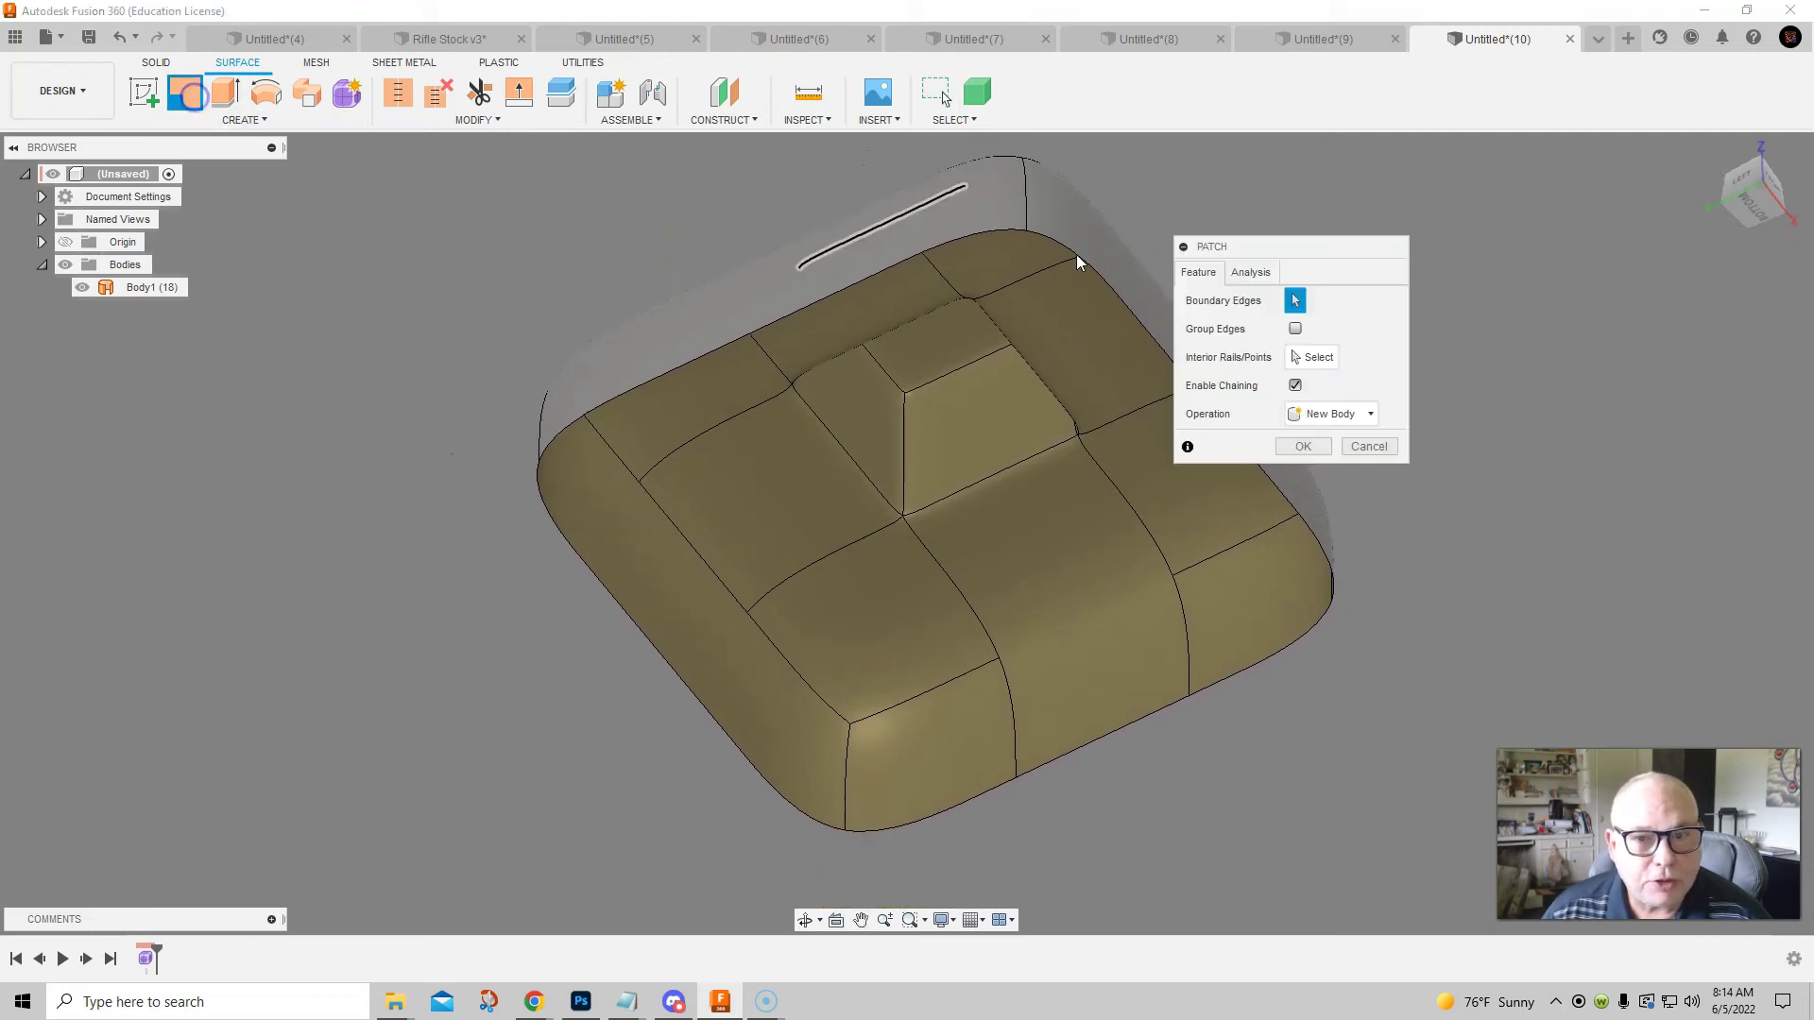
left_click(1136, 307)
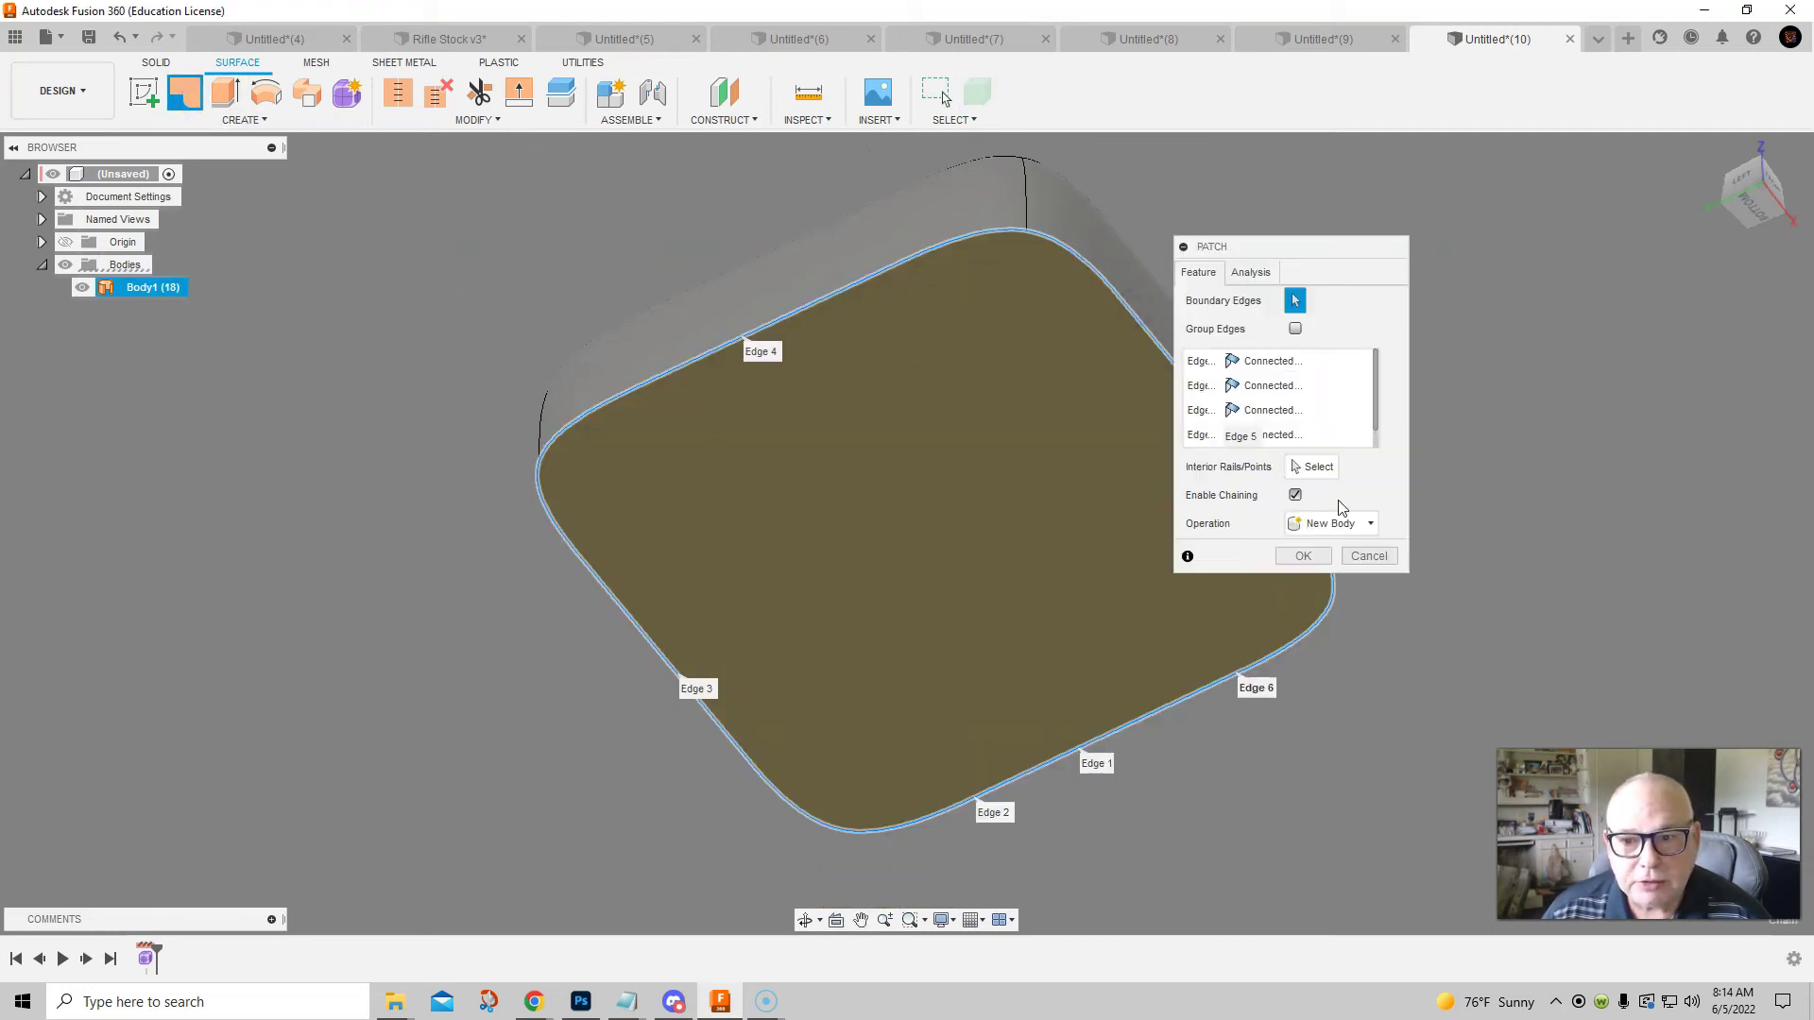
left_click(1304, 558)
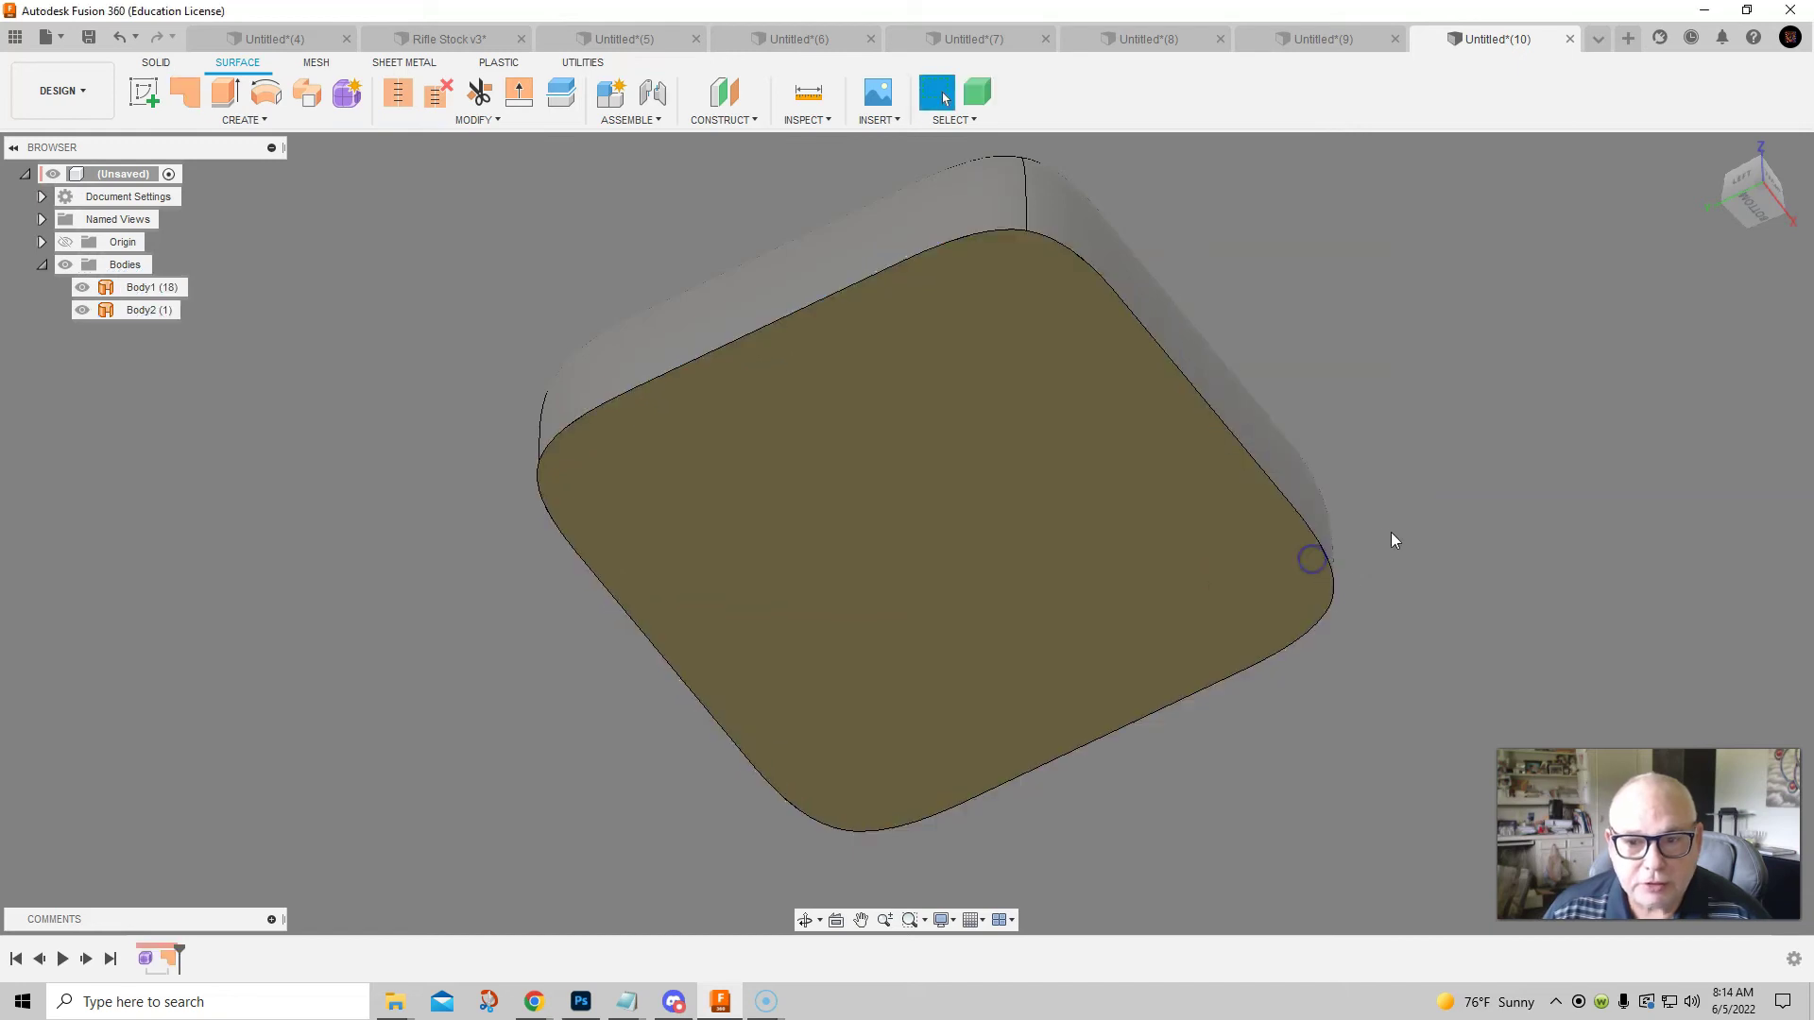
Examine the model from above and below, and select the bottom patch body to identify it
middle_click_drag(1367, 502, 1361, 587)
scroll(1361, 587, "down", 2)
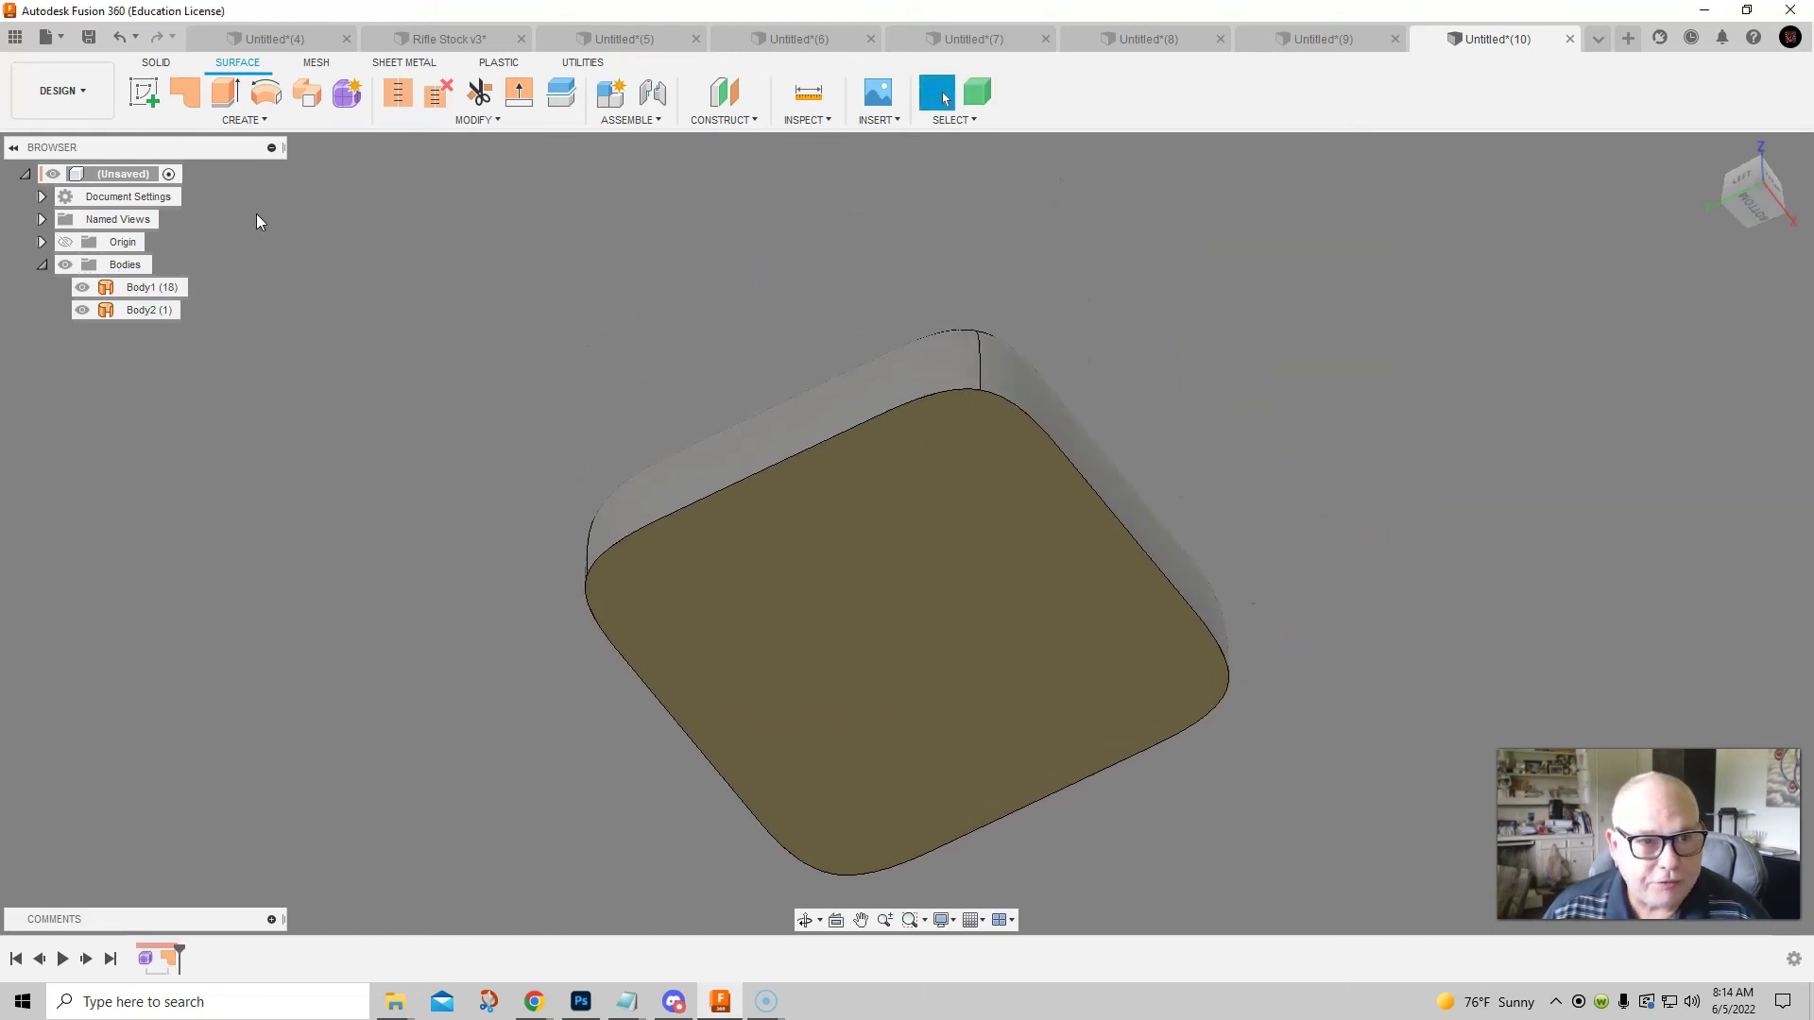
middle_click_drag(1132, 398, 1280, 344)
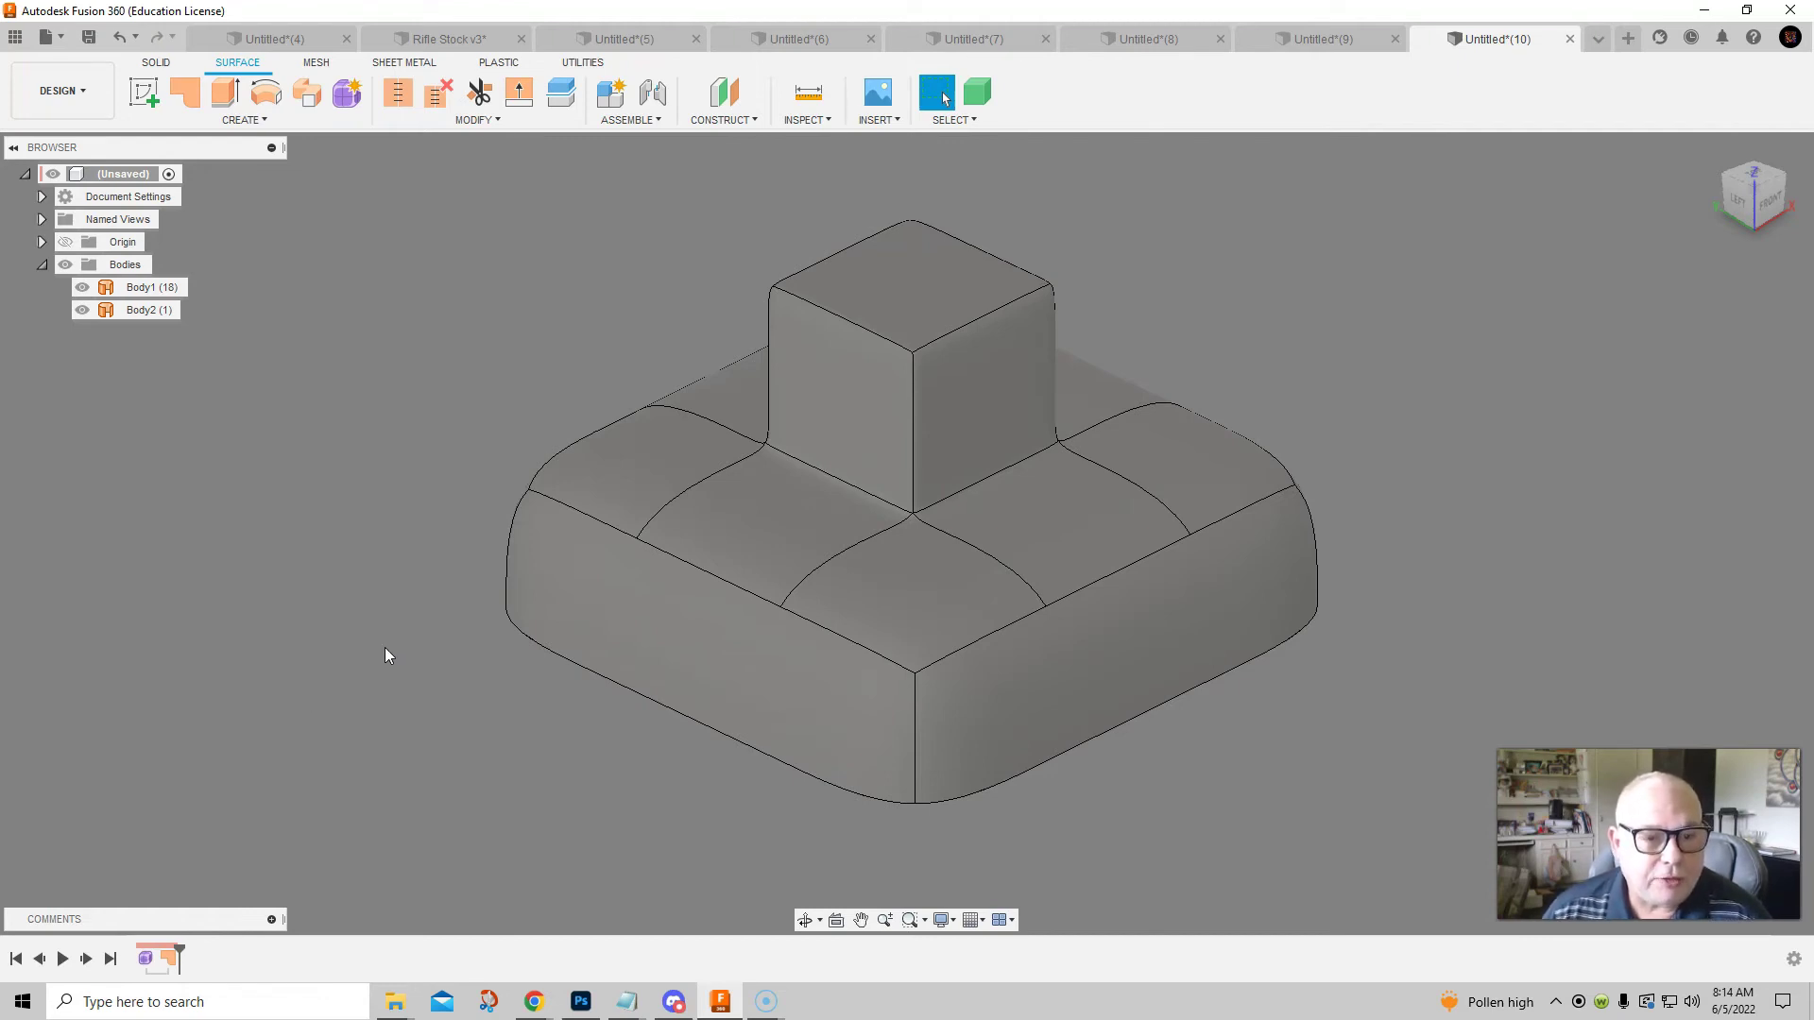
middle_click_drag(388, 677, 416, 610, "shift")
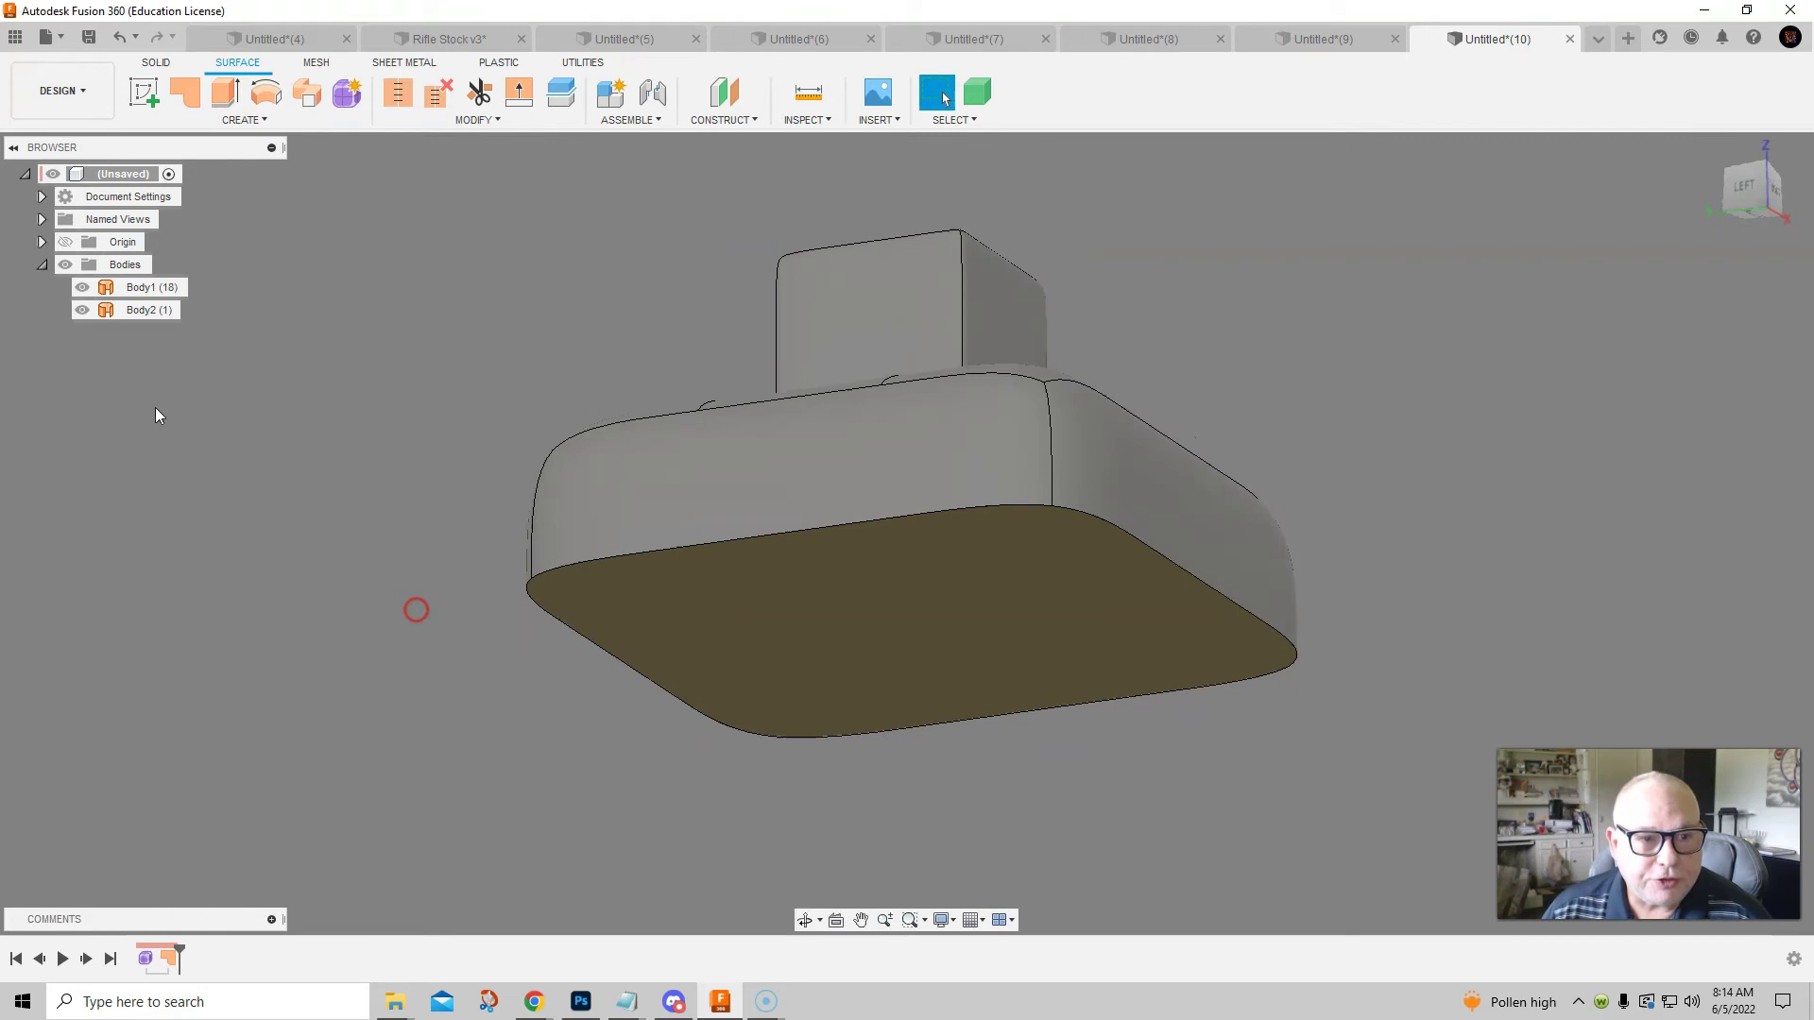
left_click(140, 309)
left_click(1018, 627)
left_click(436, 718)
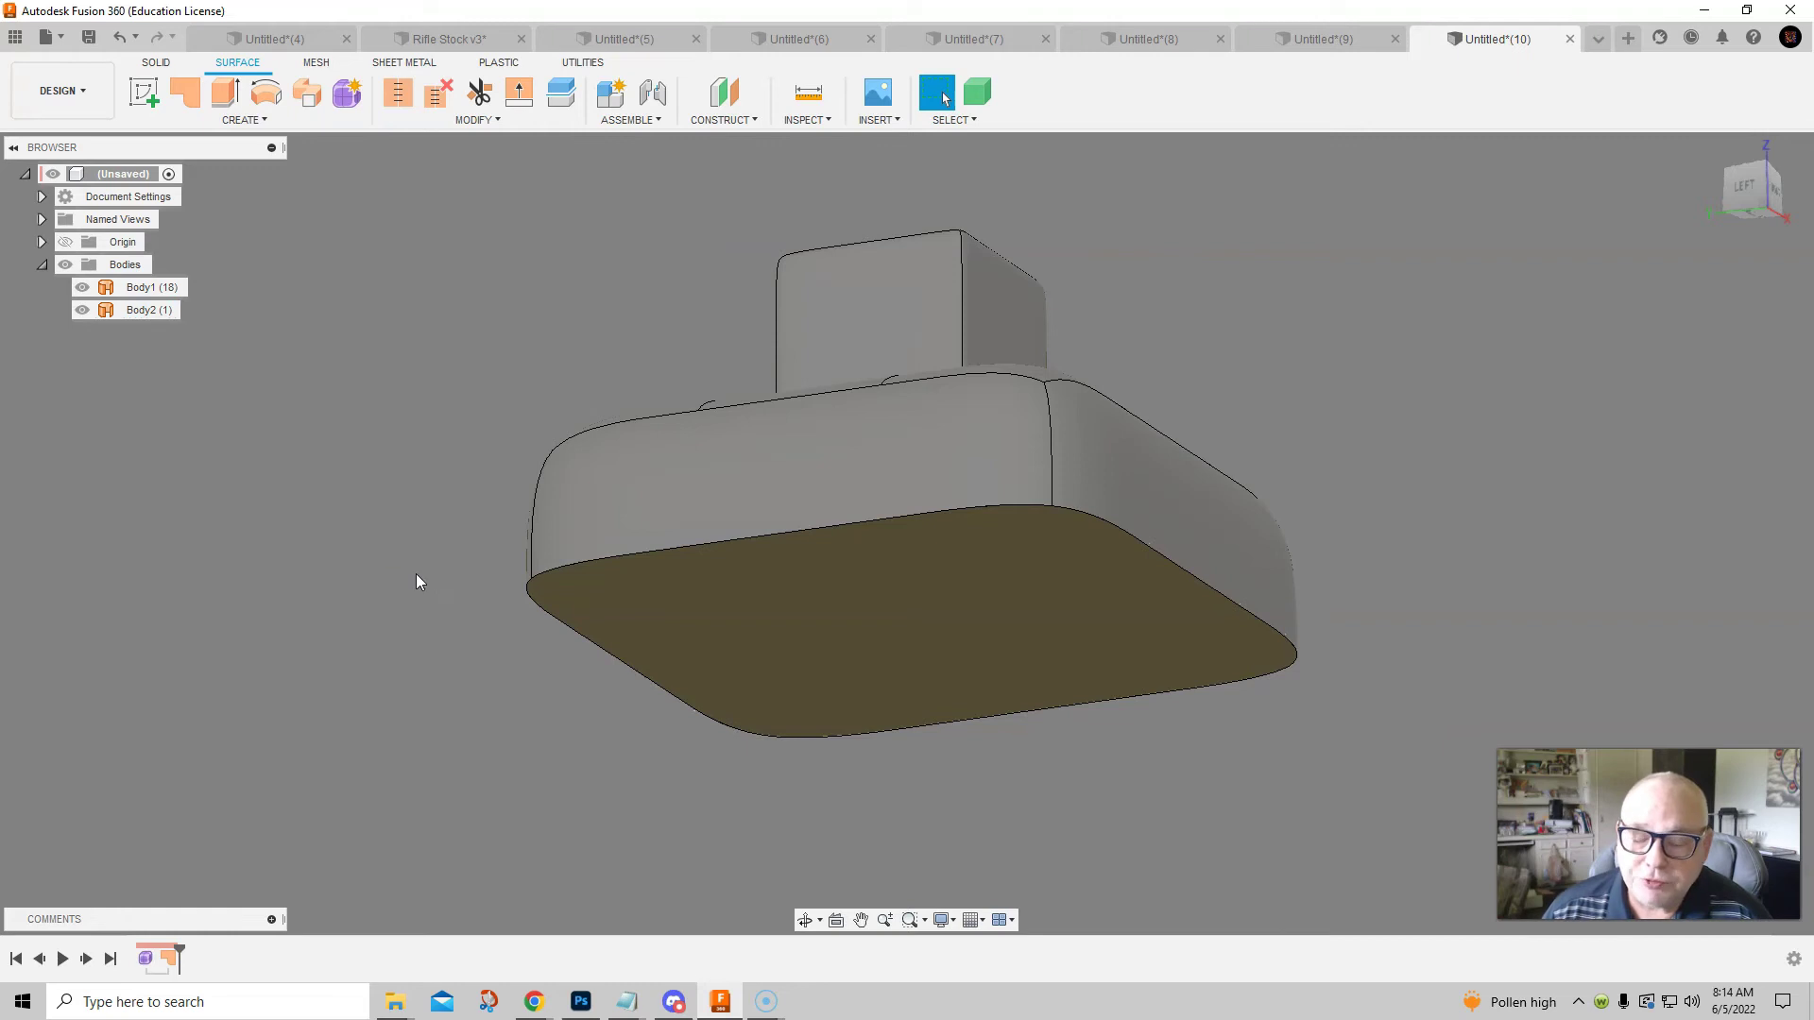
Stitch the form surface and the bottom patch into one new body with a 0.10 mm tolerance
left_click(404, 102)
left_click_drag(401, 172, 1382, 830)
left_click(410, 98)
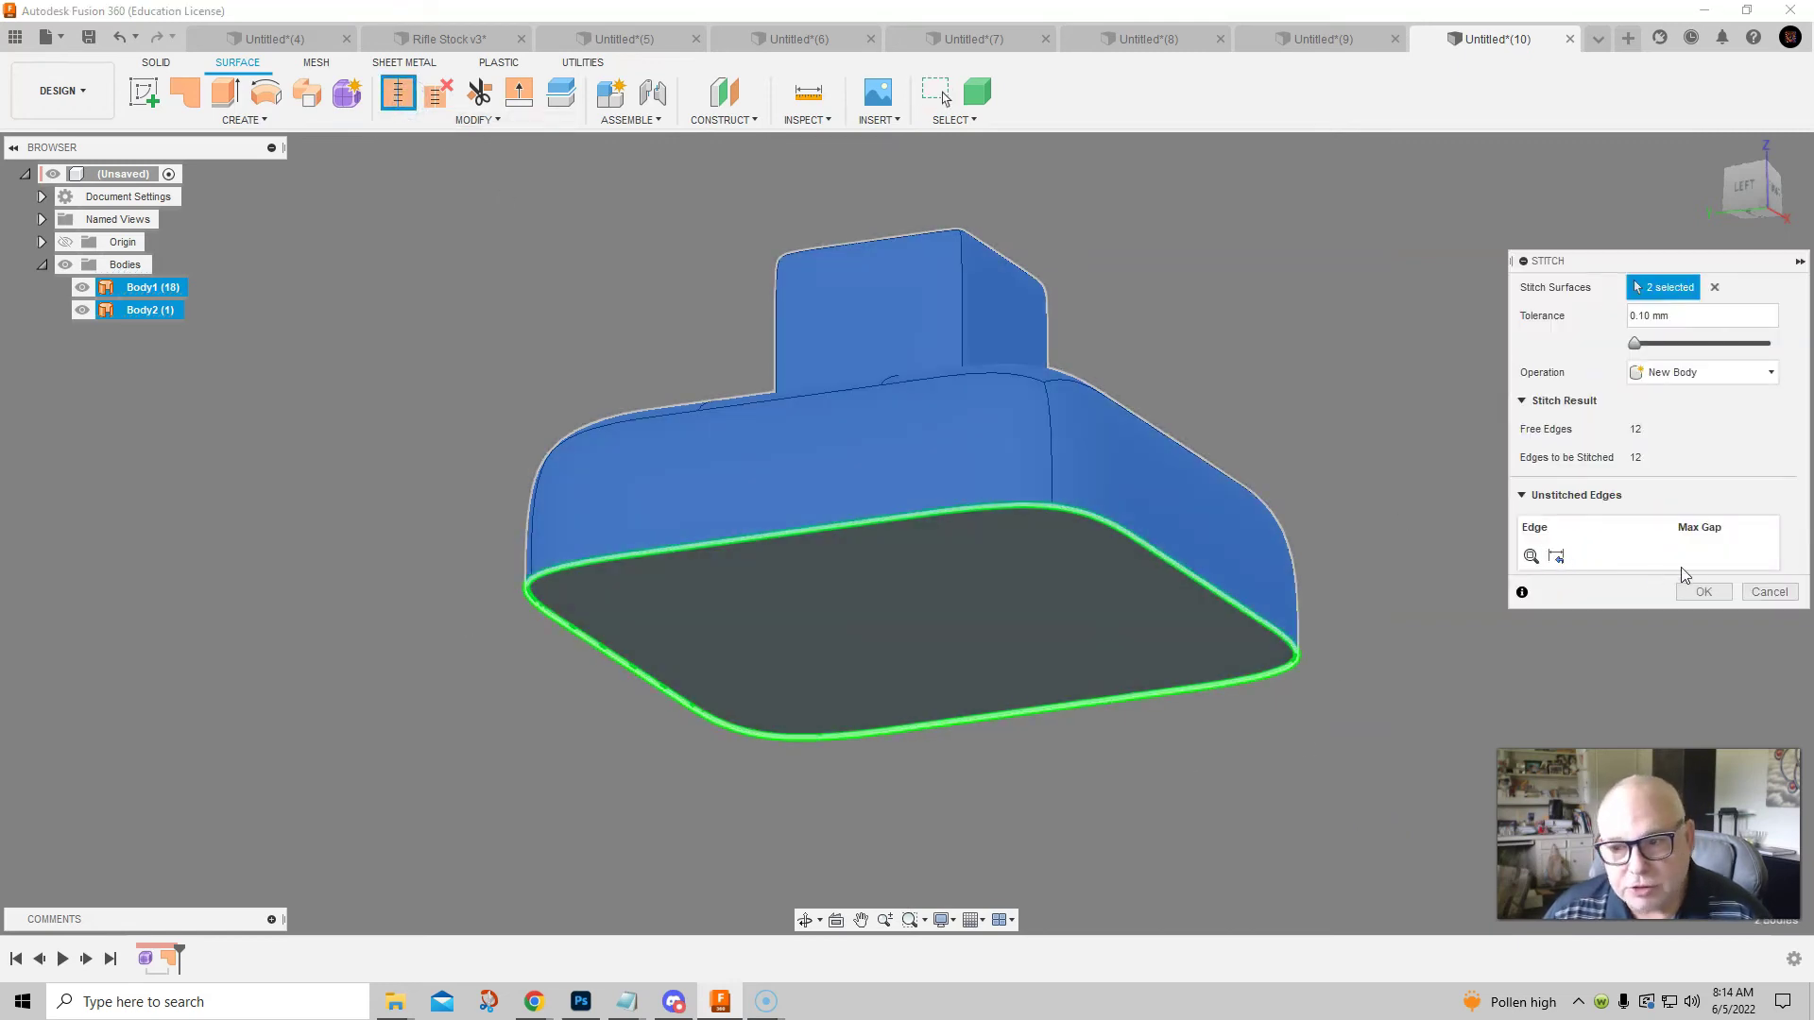
left_click(1704, 591)
middle_click_drag(1291, 378, 1263, 448, "shift")
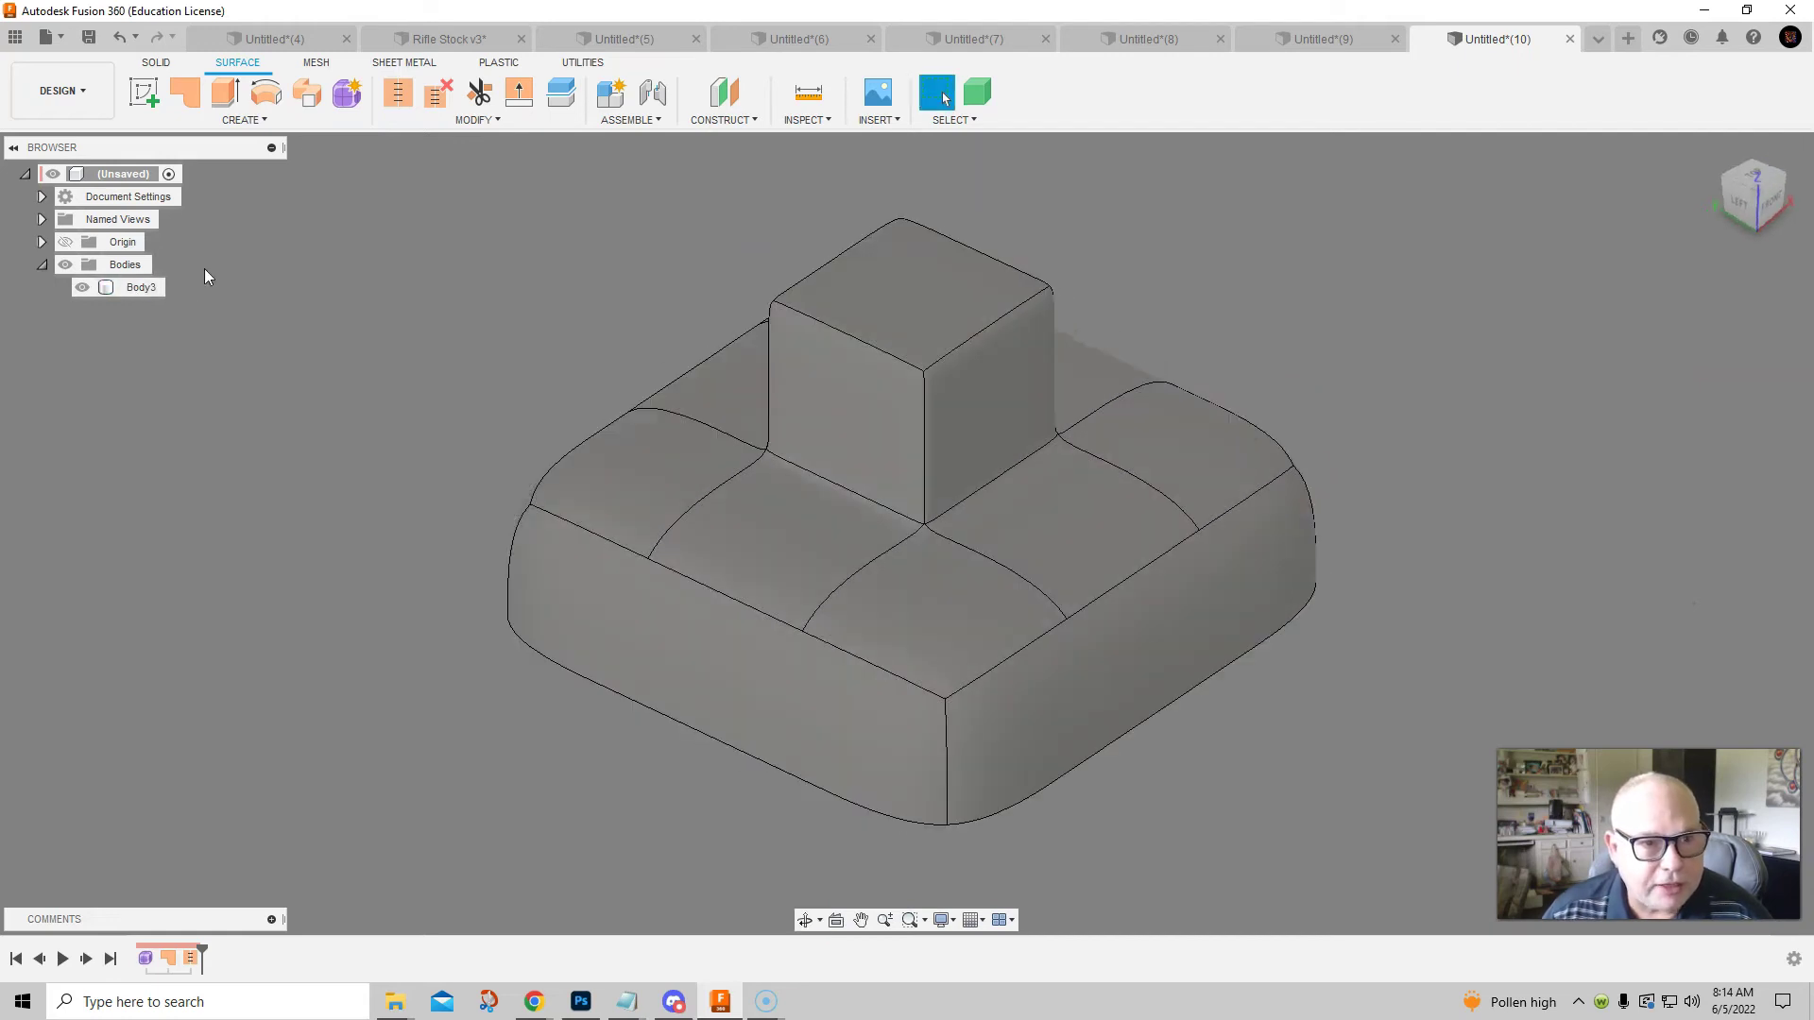
Switch to the solid modeling tools and create a selection set from the base's front bottom edge
left_click(161, 63)
middle_click_drag(332, 368, 1071, 733, "shift")
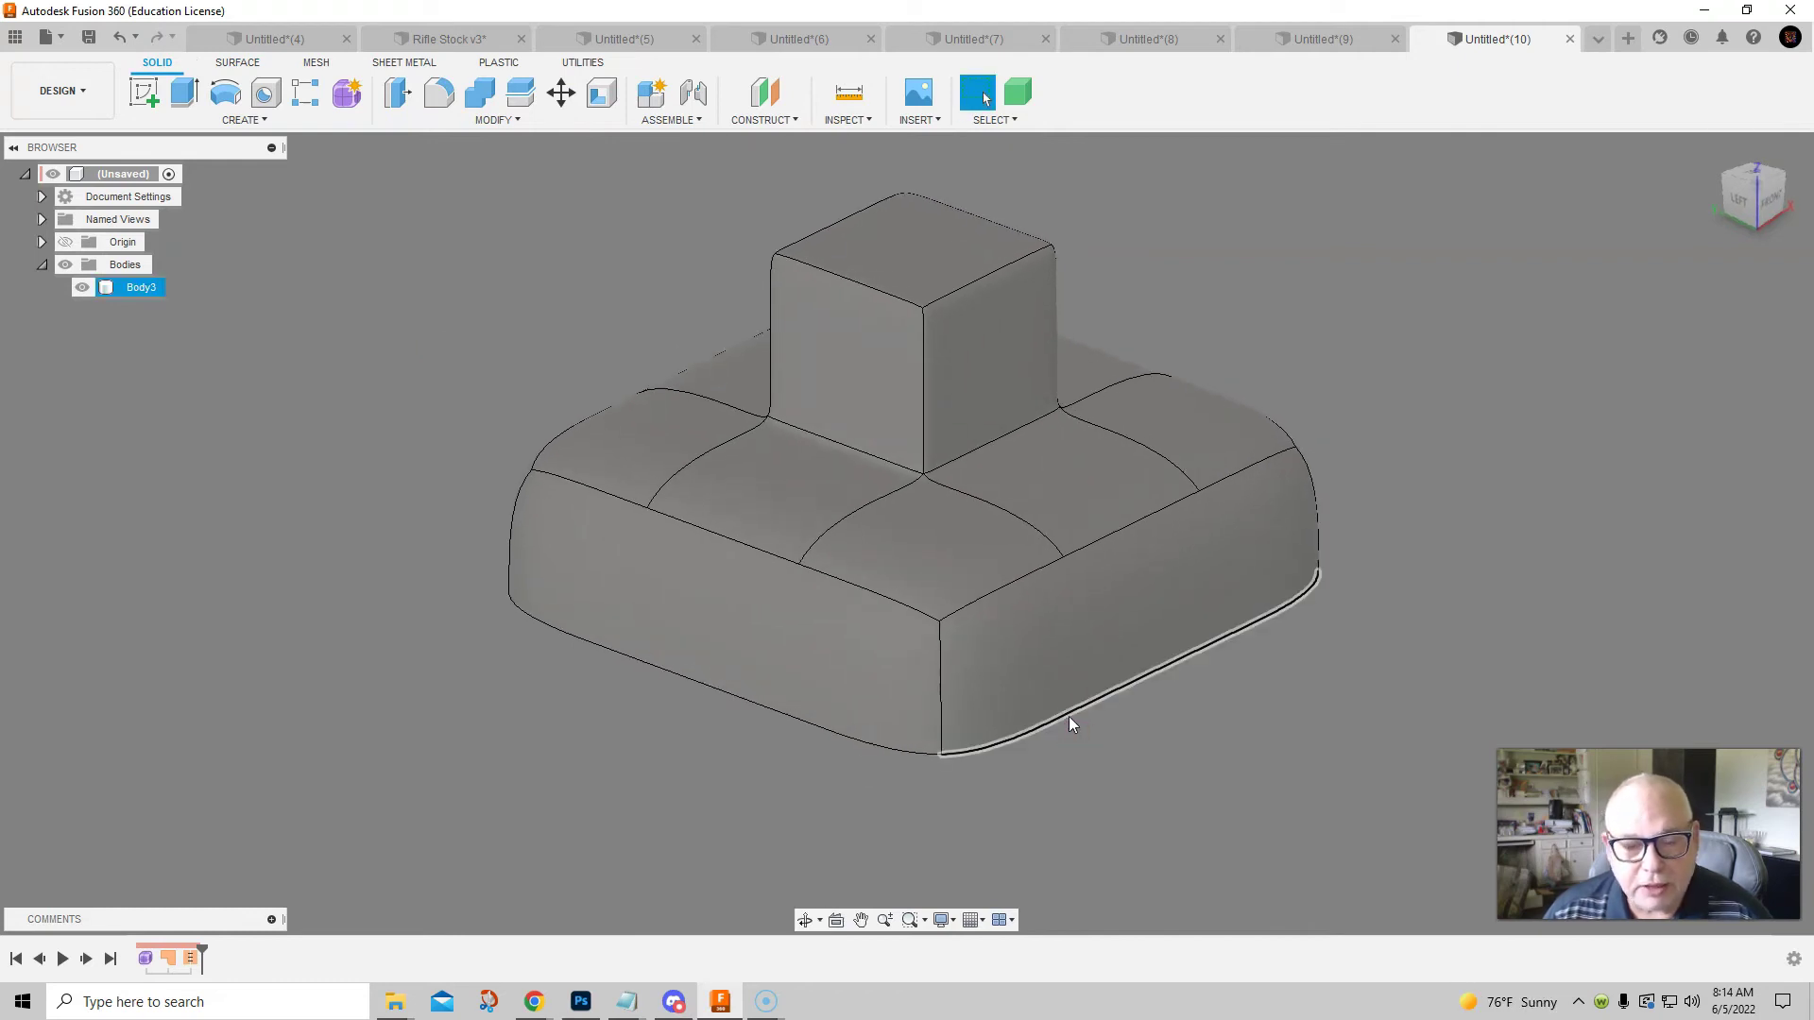
left_click(1071, 723)
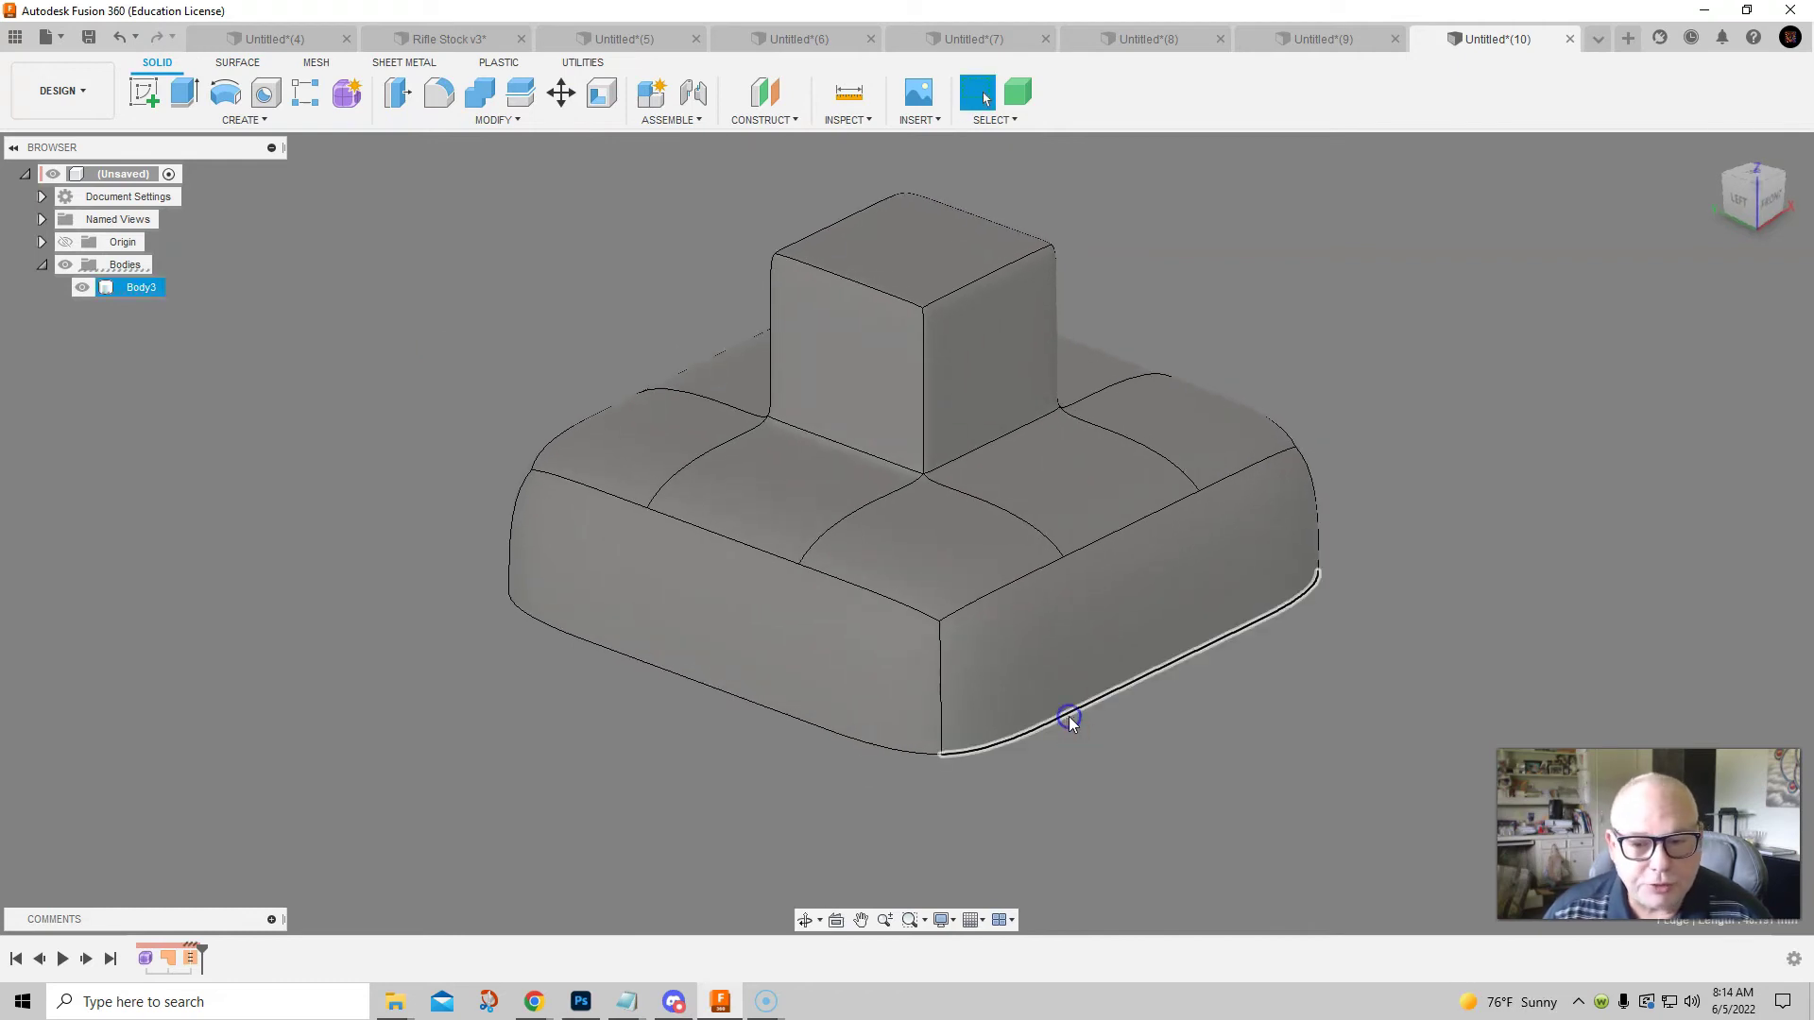
right_click(1071, 723)
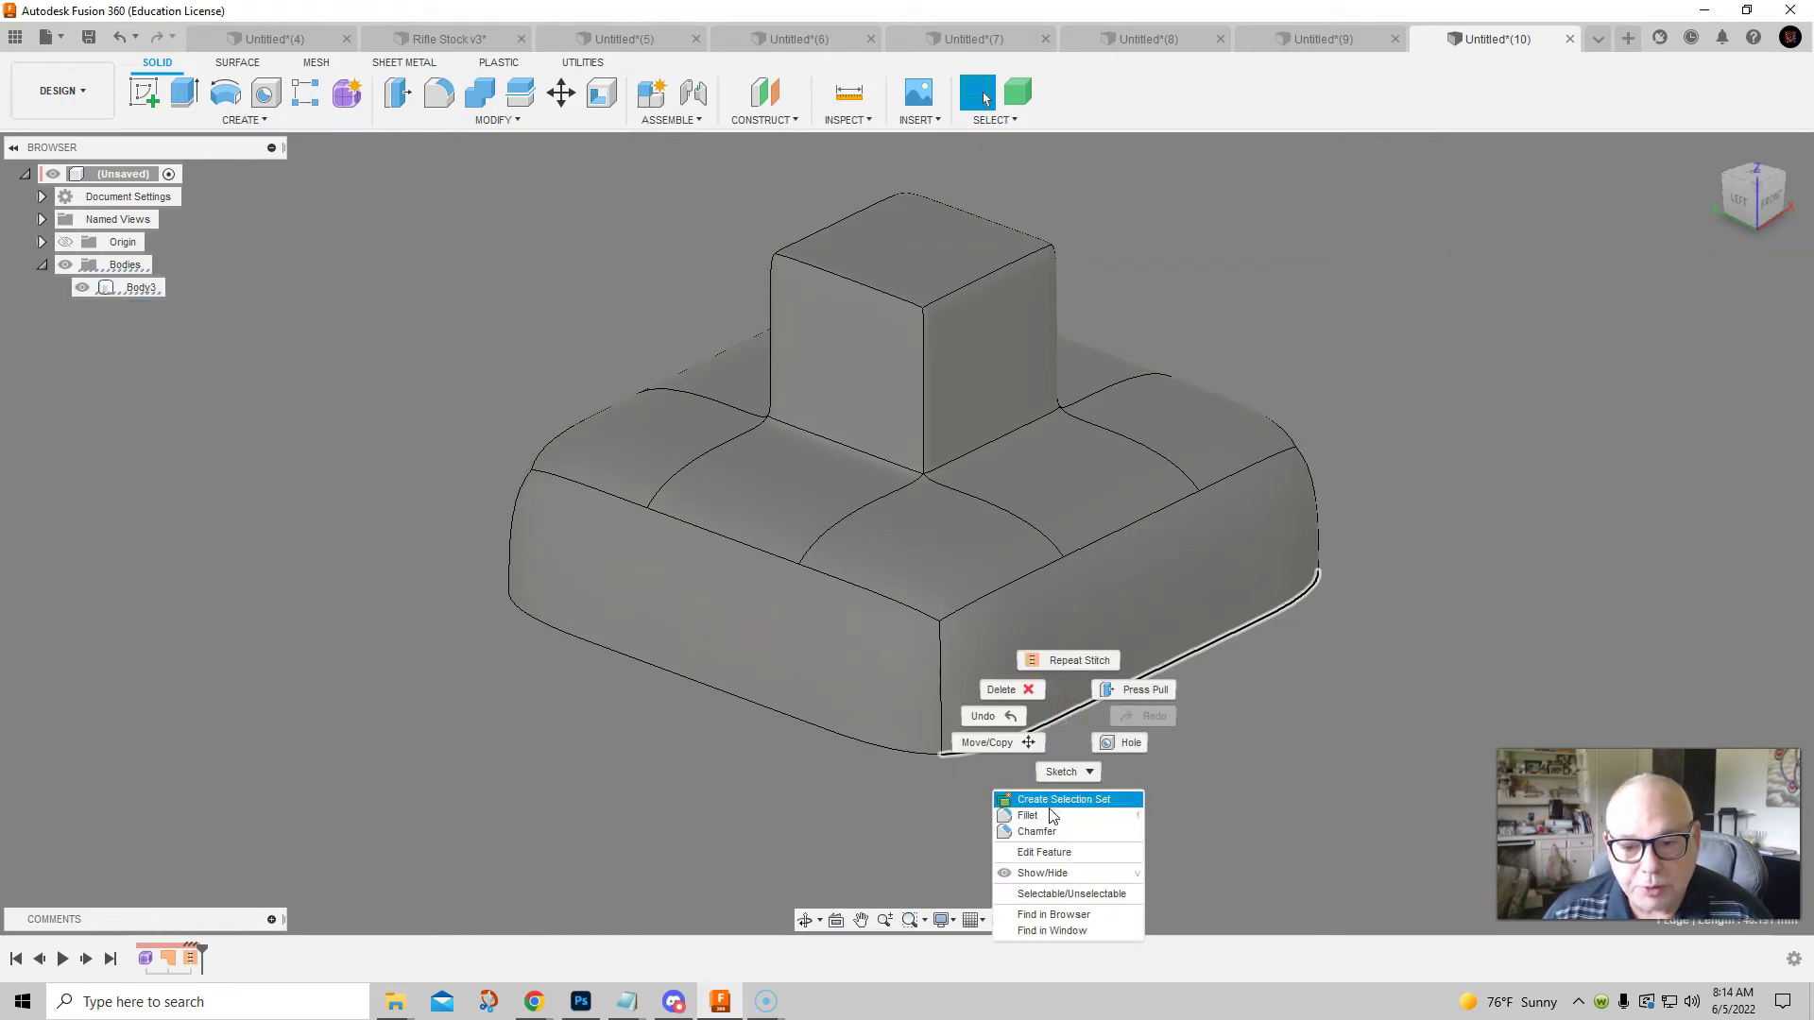
left_click(1049, 800)
left_click(915, 757)
middle_click_drag(1127, 778, 1091, 746, "shift")
left_click(1024, 739)
left_click(1091, 747)
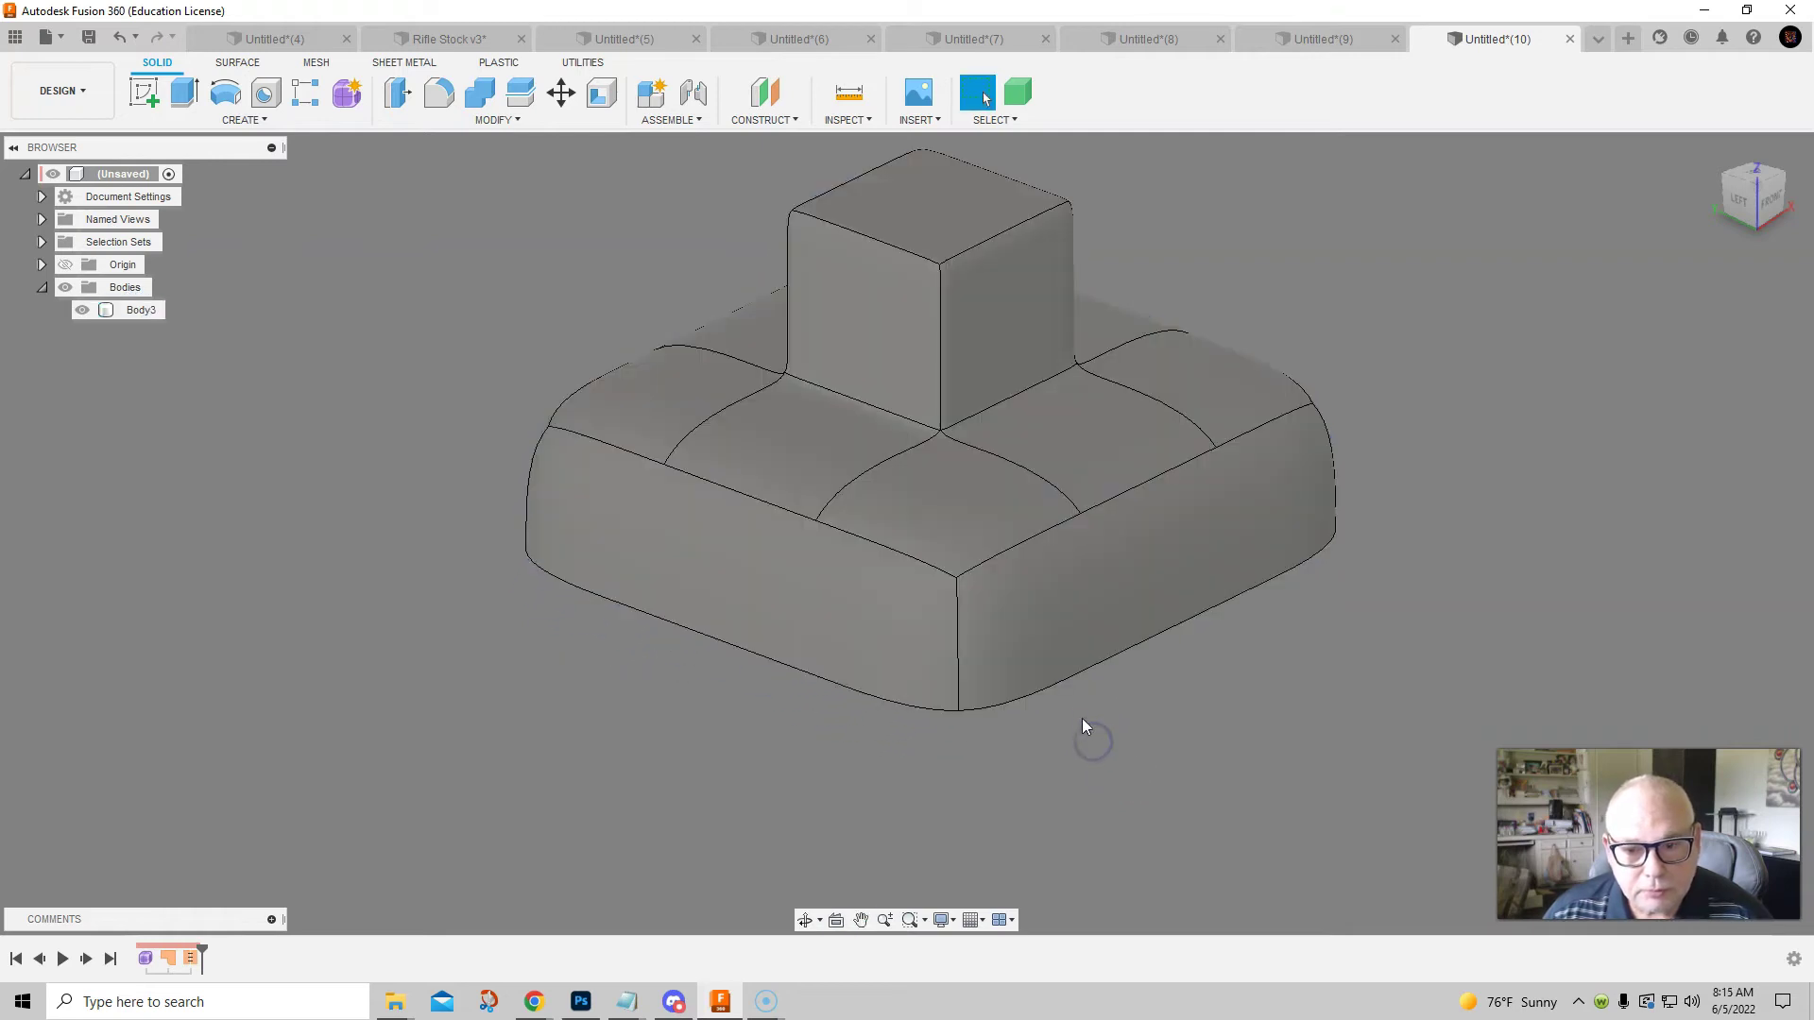
Fillet the bottom edge loop of the solid base with a constant radius of about 1.183 mm
left_click(1064, 682)
middle_click_drag(1064, 682, 1066, 657, "shift")
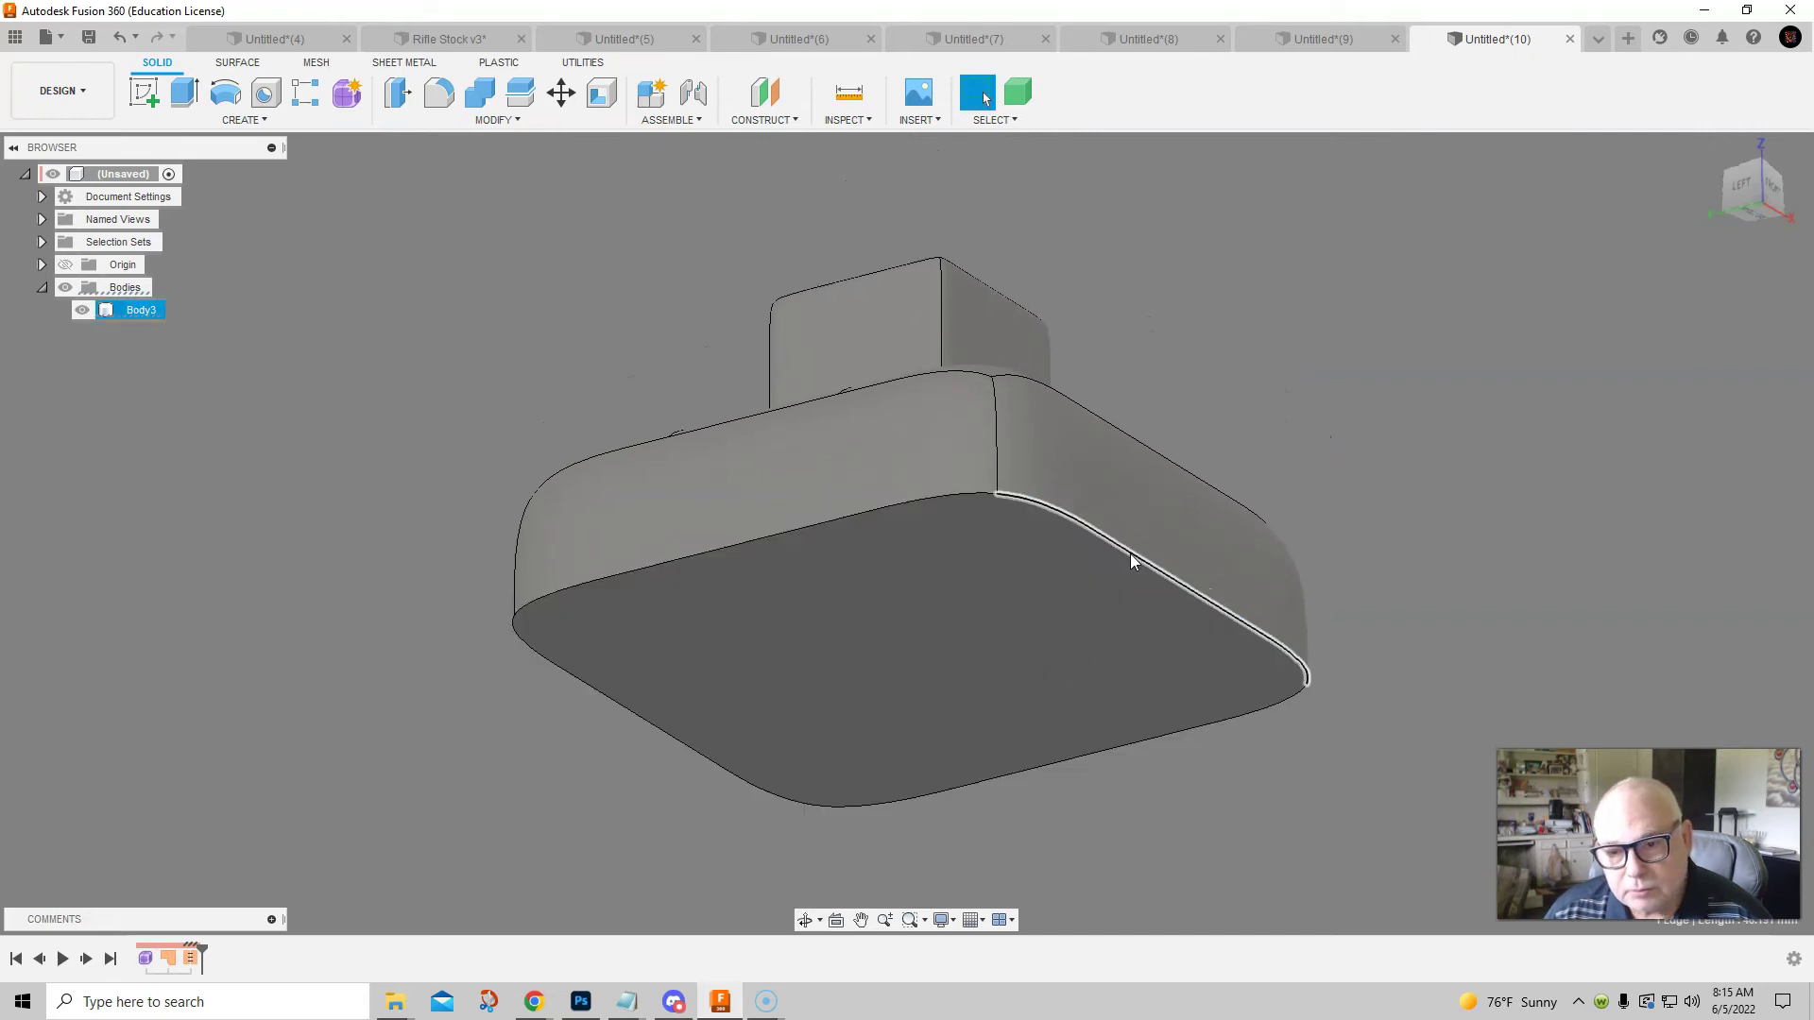
right_click(1132, 559)
left_click(1044, 553)
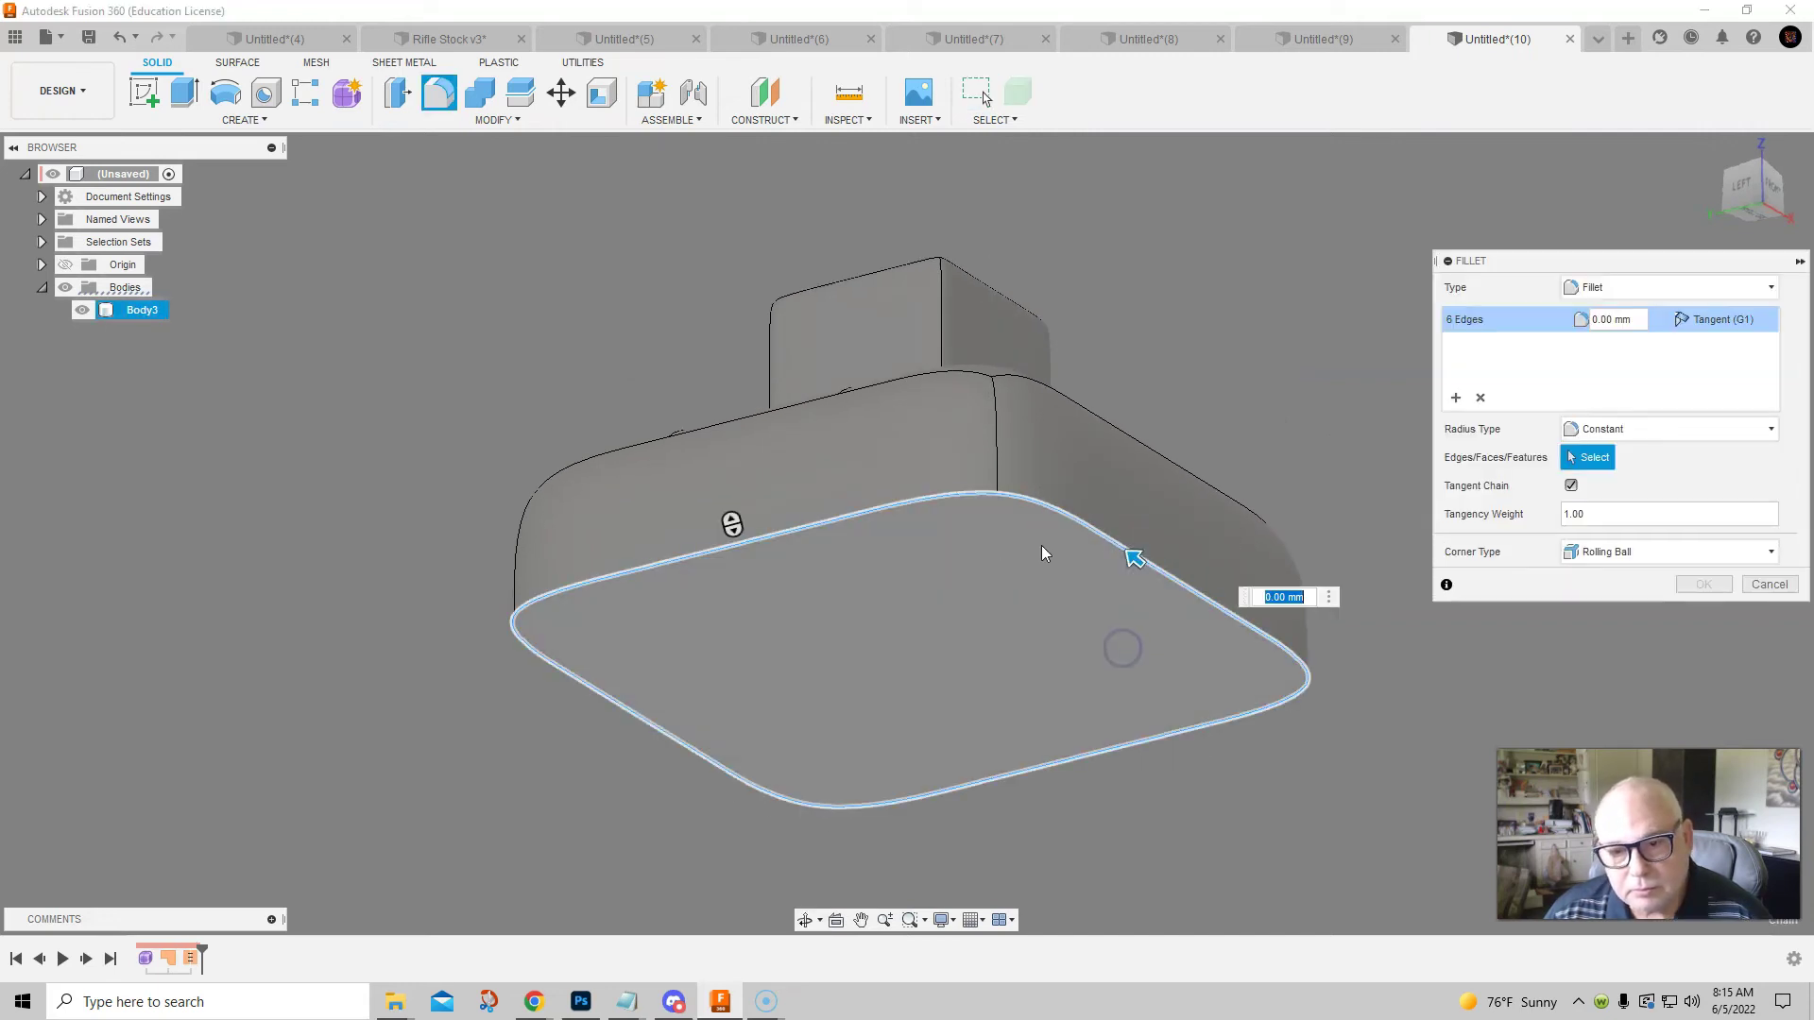
left_click_drag(1134, 558, 1131, 556)
left_click(1694, 586)
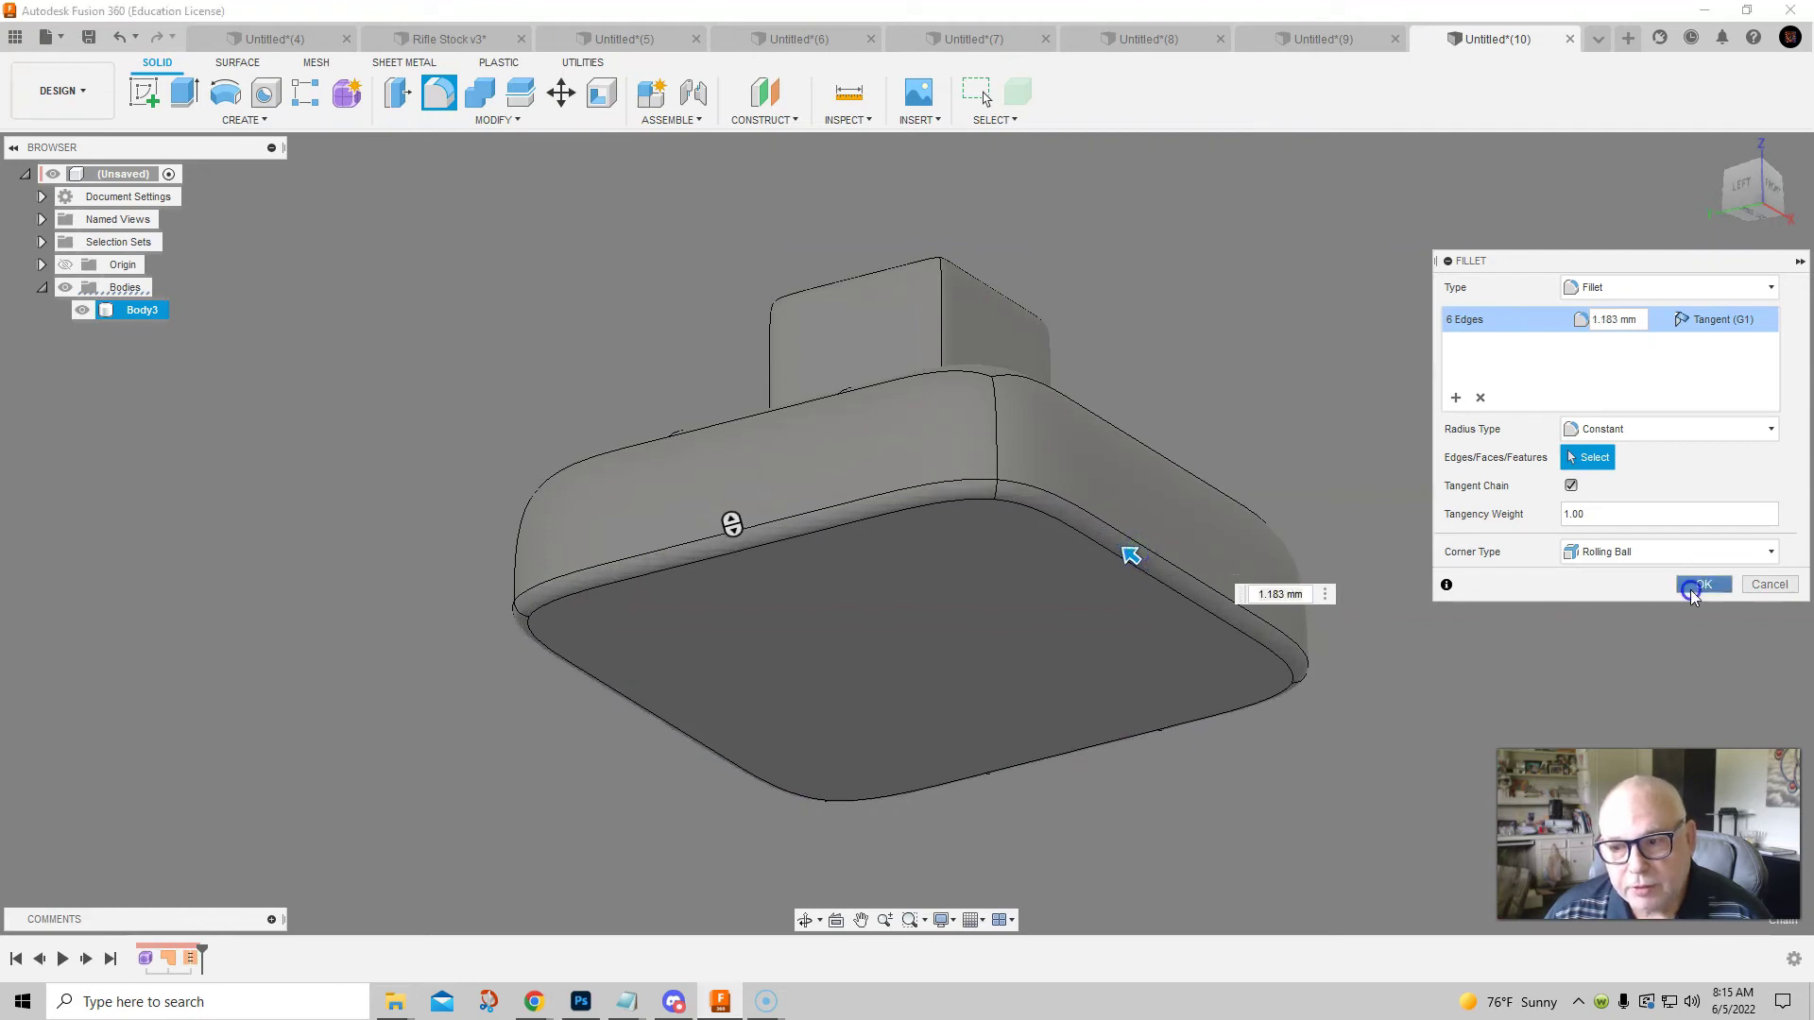
middle_click_drag(1064, 693, 1033, 756, "shift")
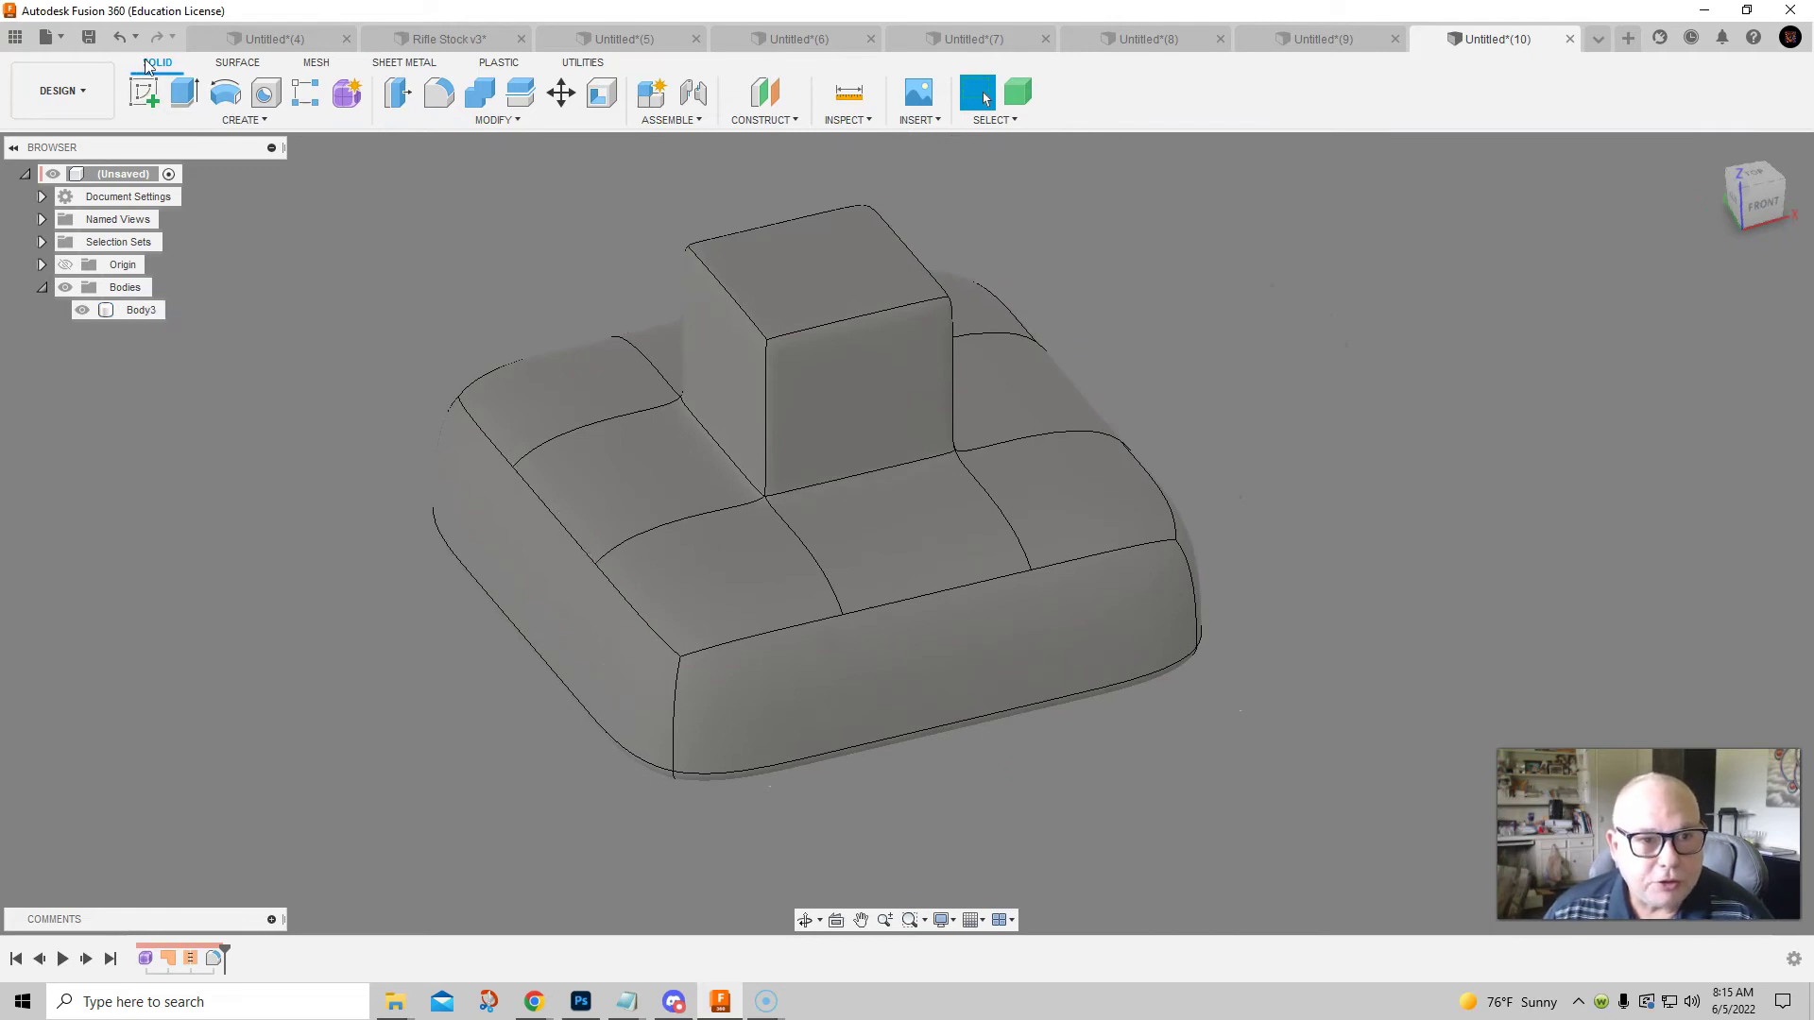
left_click(992, 533)
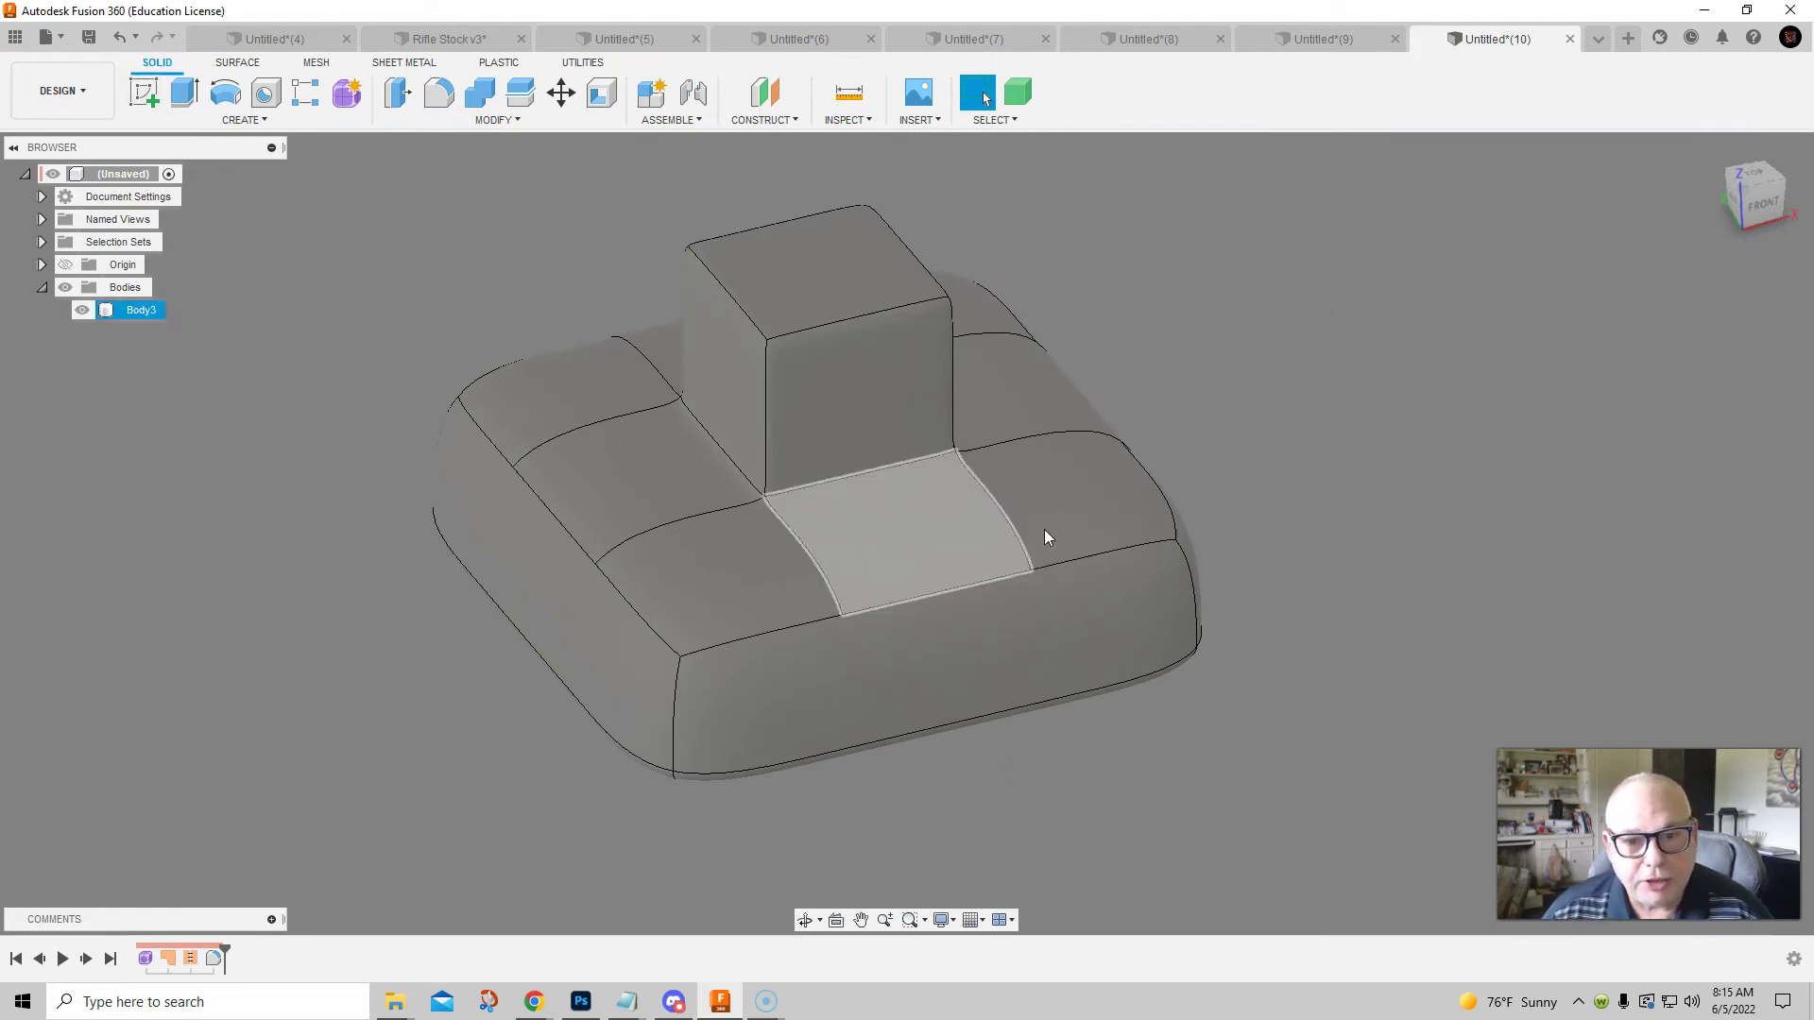
middle_click_drag(1297, 374, 1316, 449)
left_click(273, 99)
left_click(841, 344)
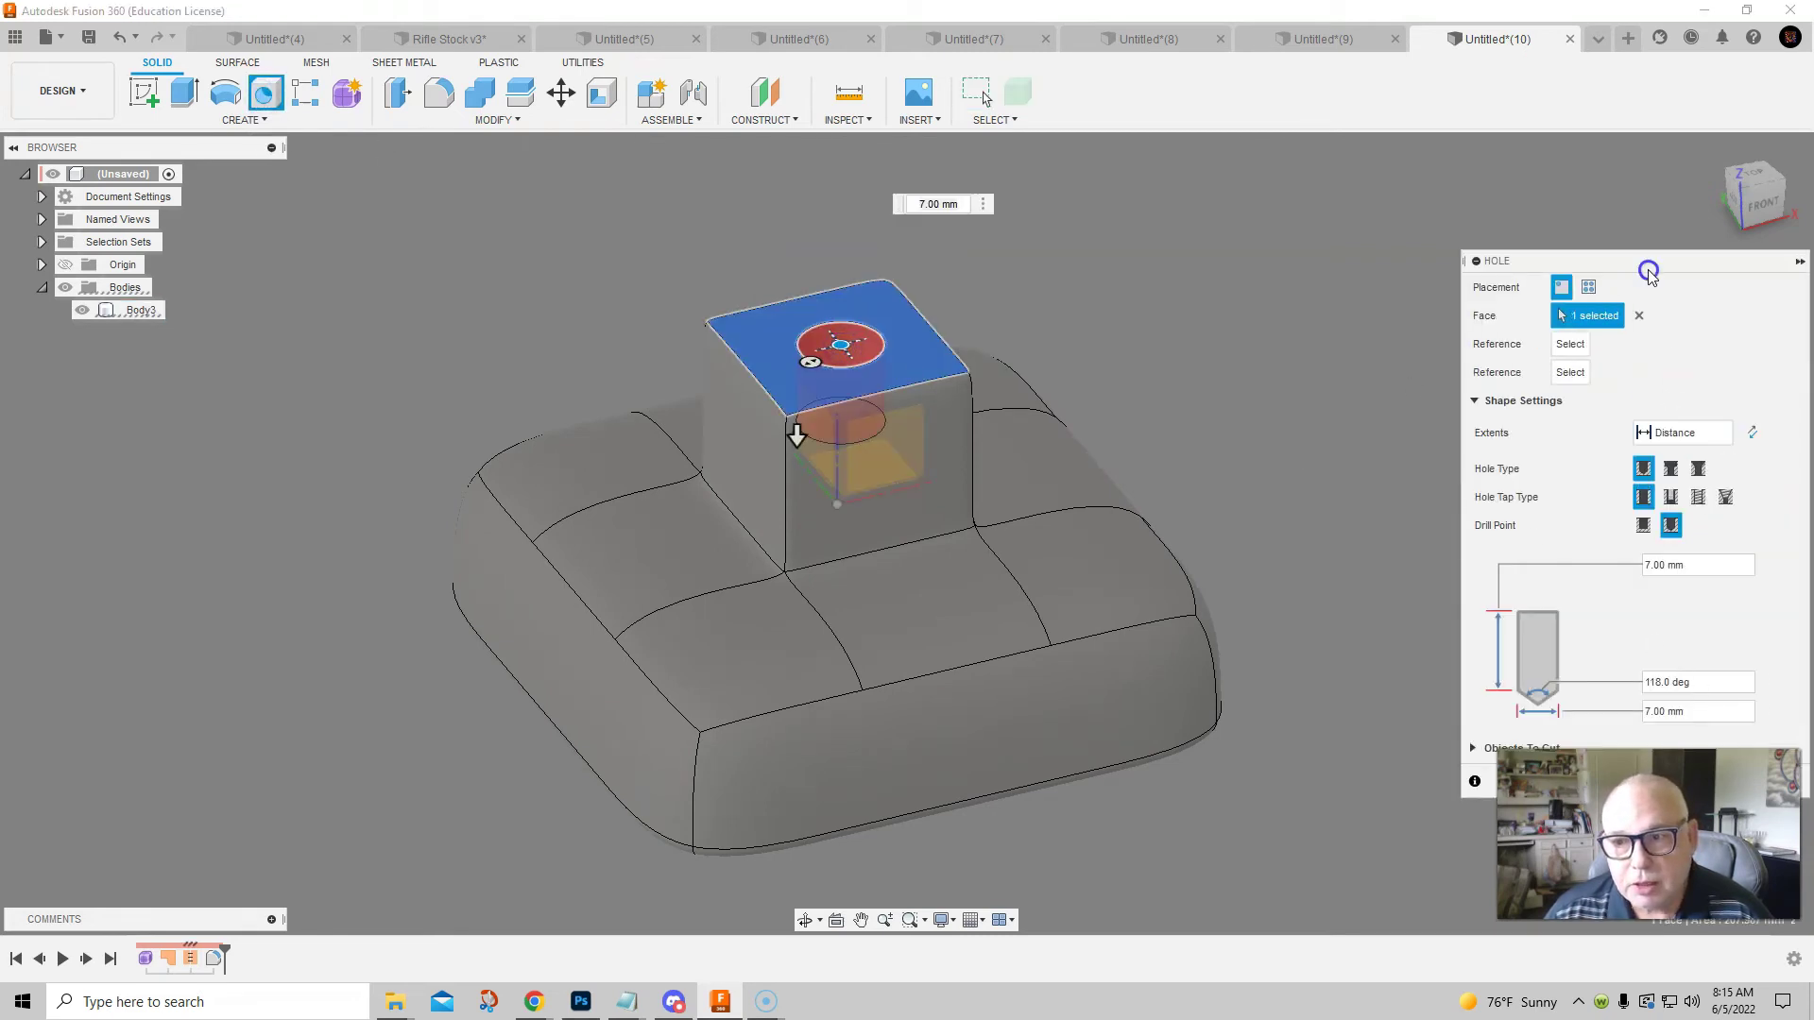
left_click_drag(1645, 262, 1444, 156)
left_click(1557, 676)
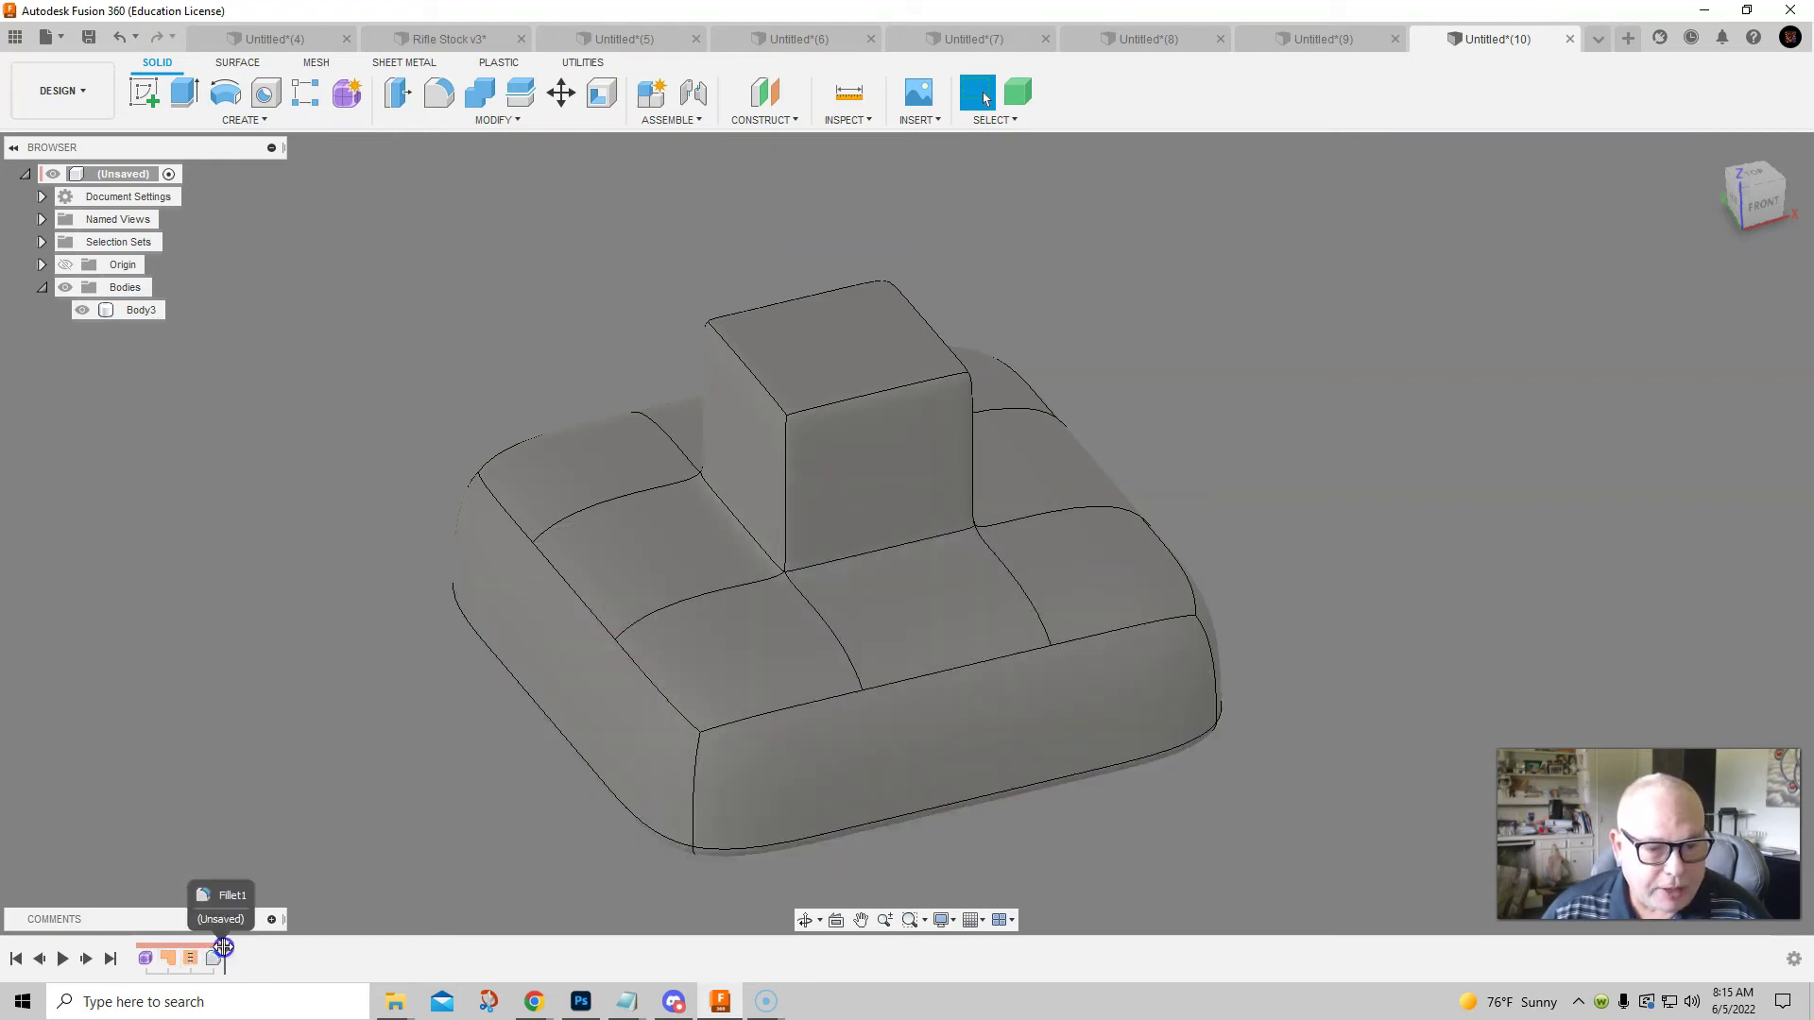
Reopen the original form feature from the design history for editing, and finish the form without changes
right_click(146, 958)
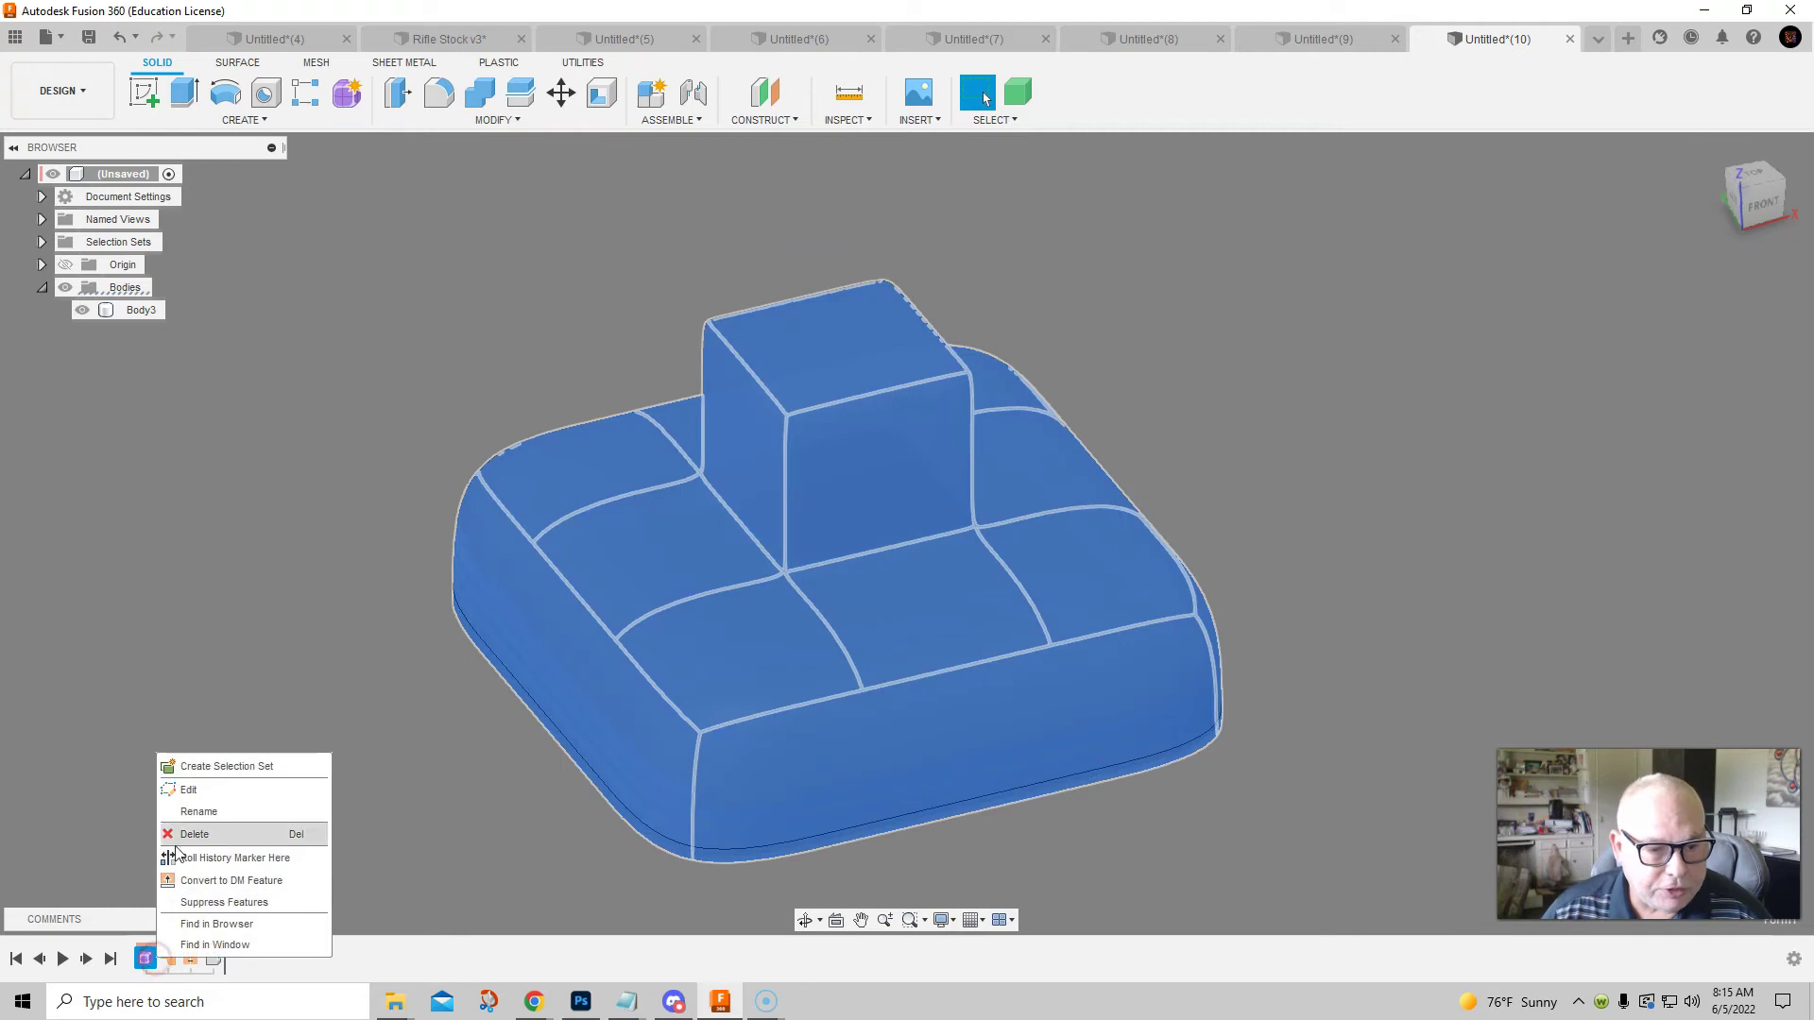
left_click(189, 792)
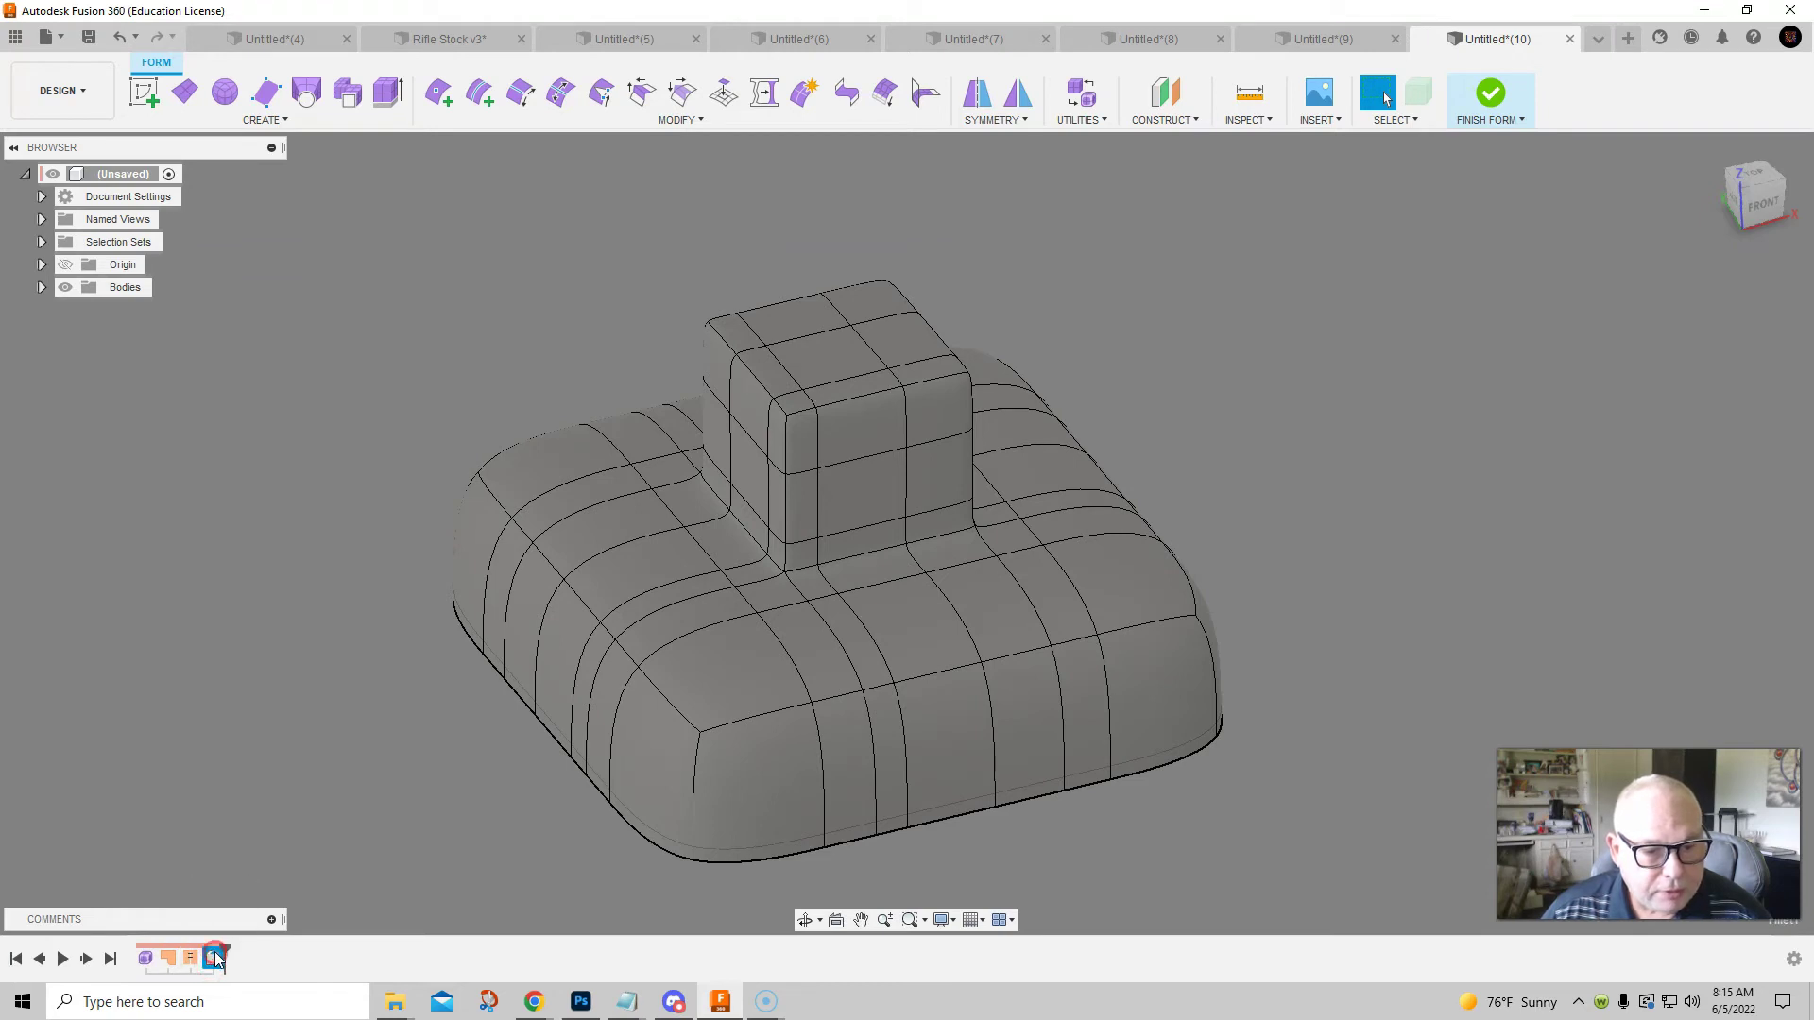
left_click(315, 856)
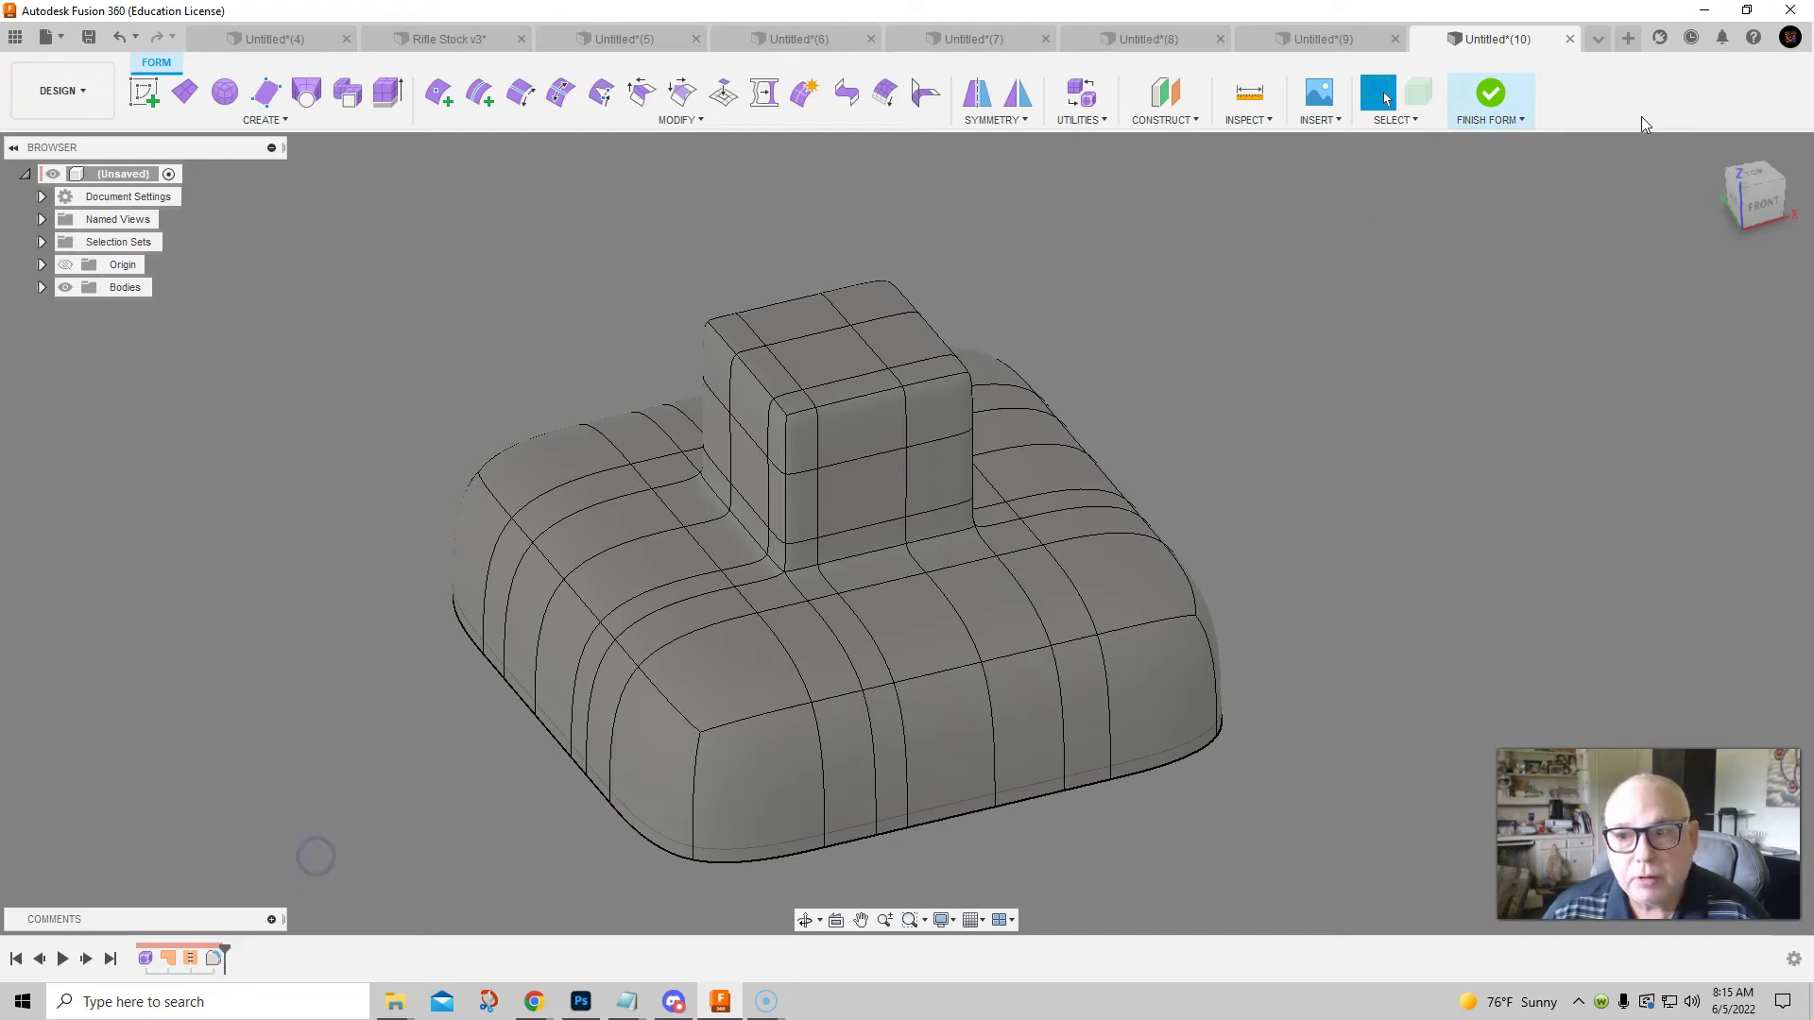
left_click(1492, 97)
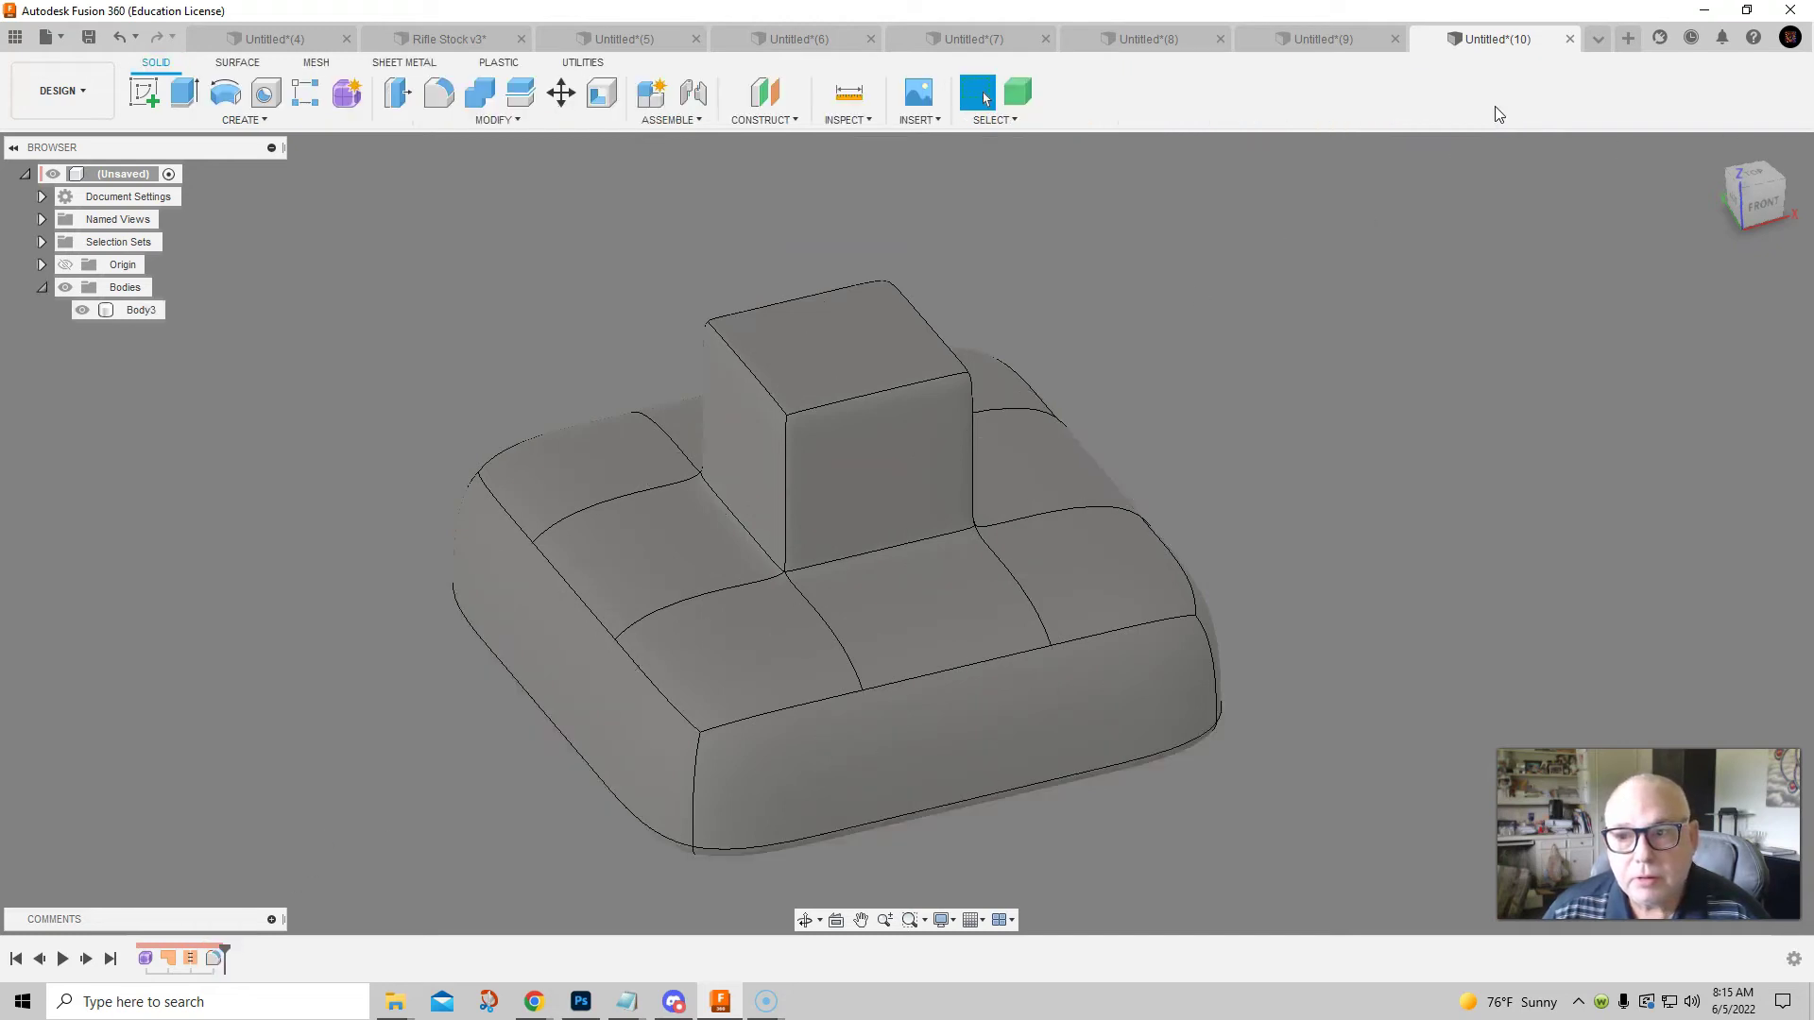
Delete the fillet, stitch and patch features from the design history, keeping only the form
right_click(224, 962)
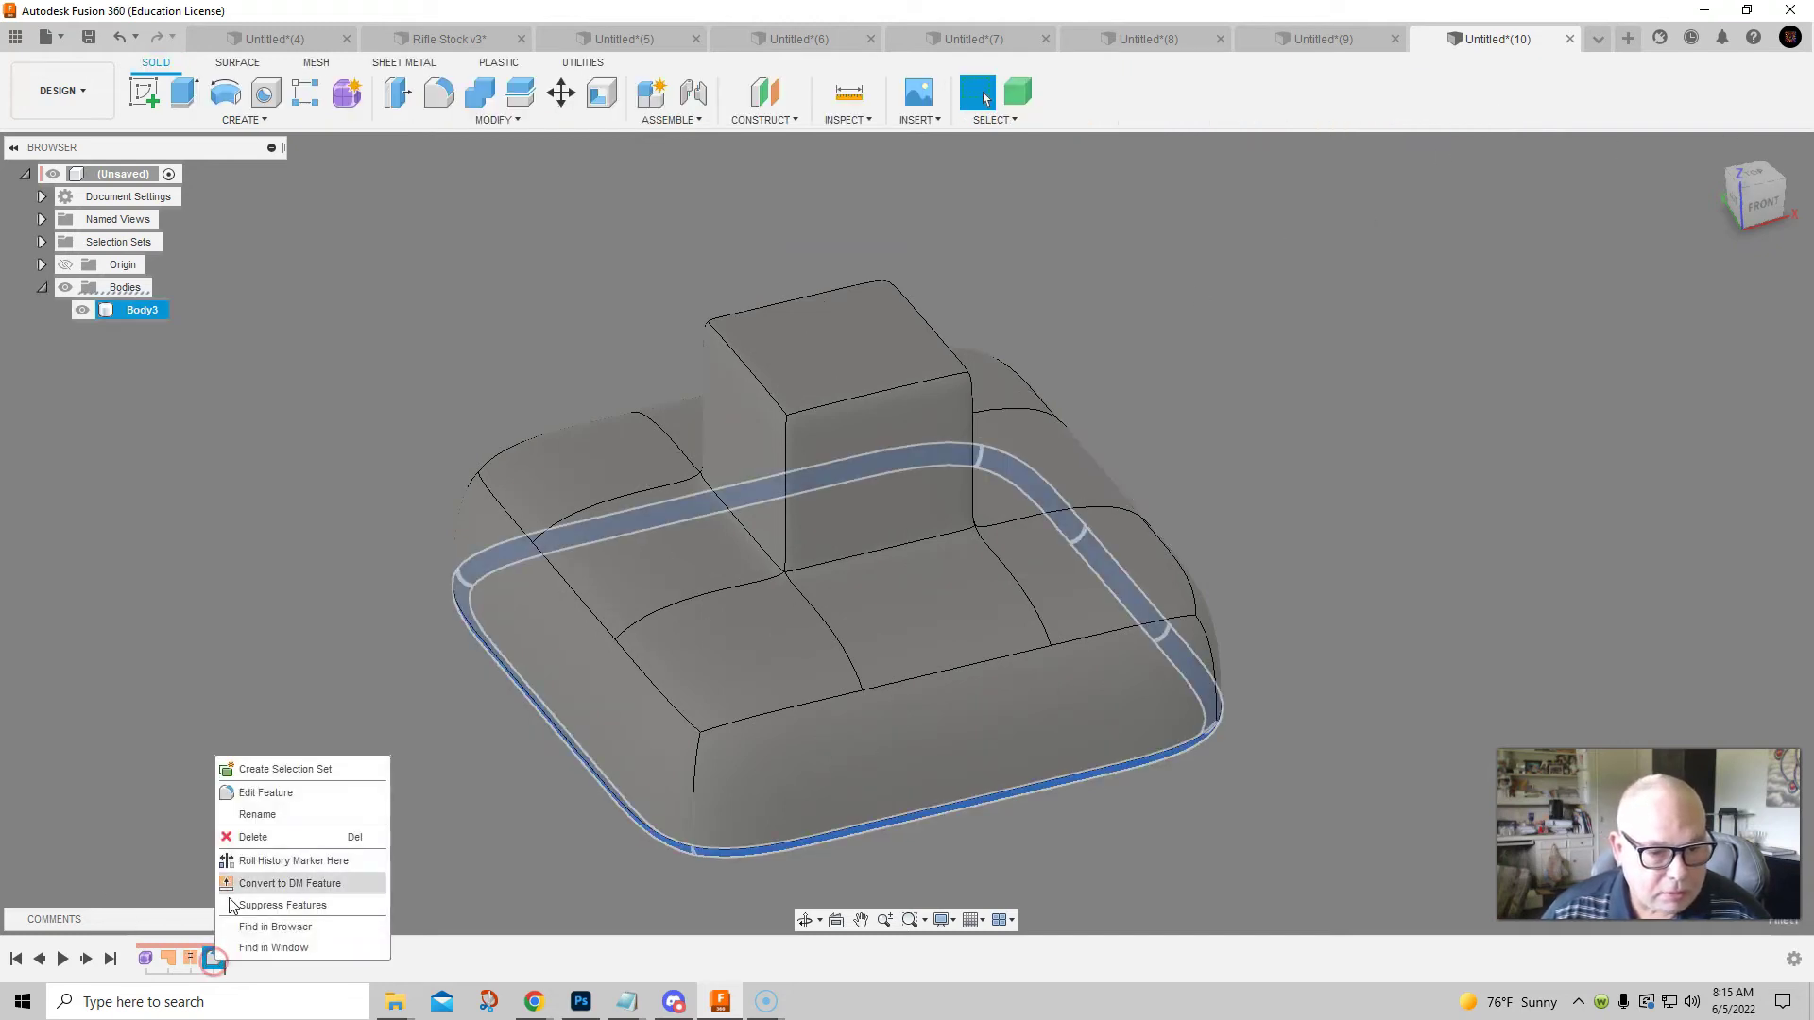
left_click(254, 838)
right_click(193, 959)
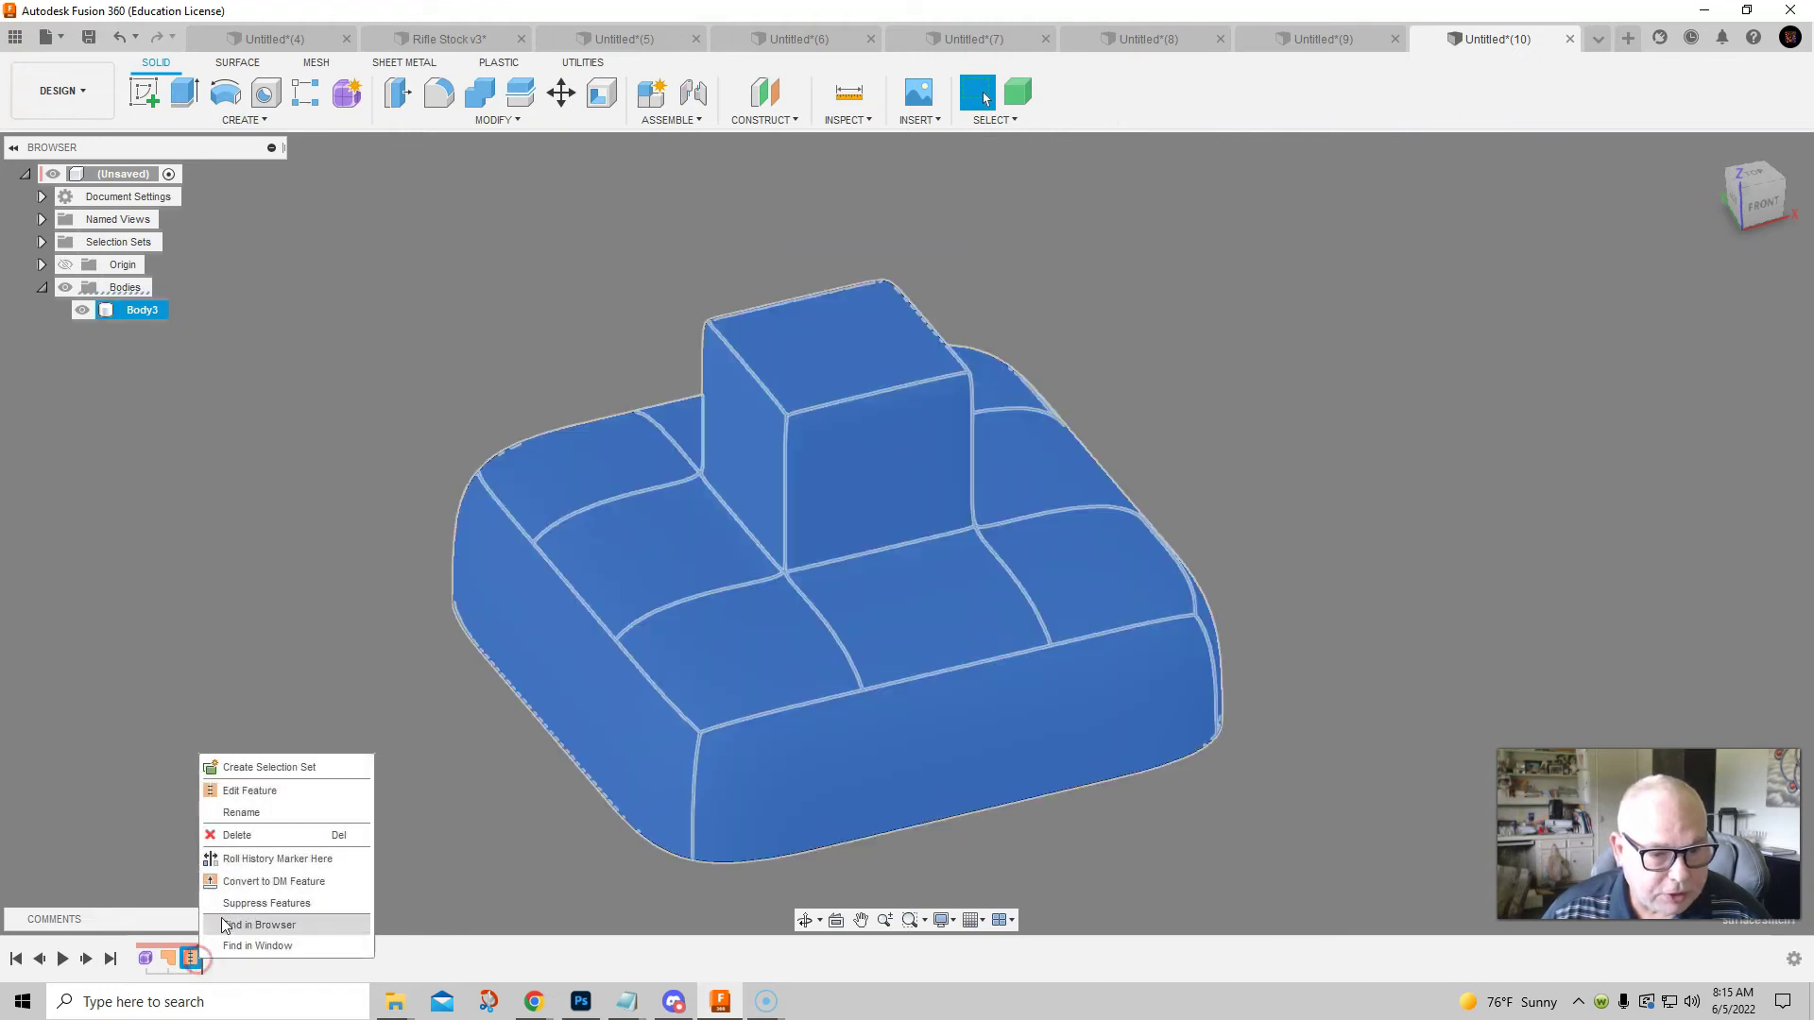
left_click(236, 835)
right_click(172, 959)
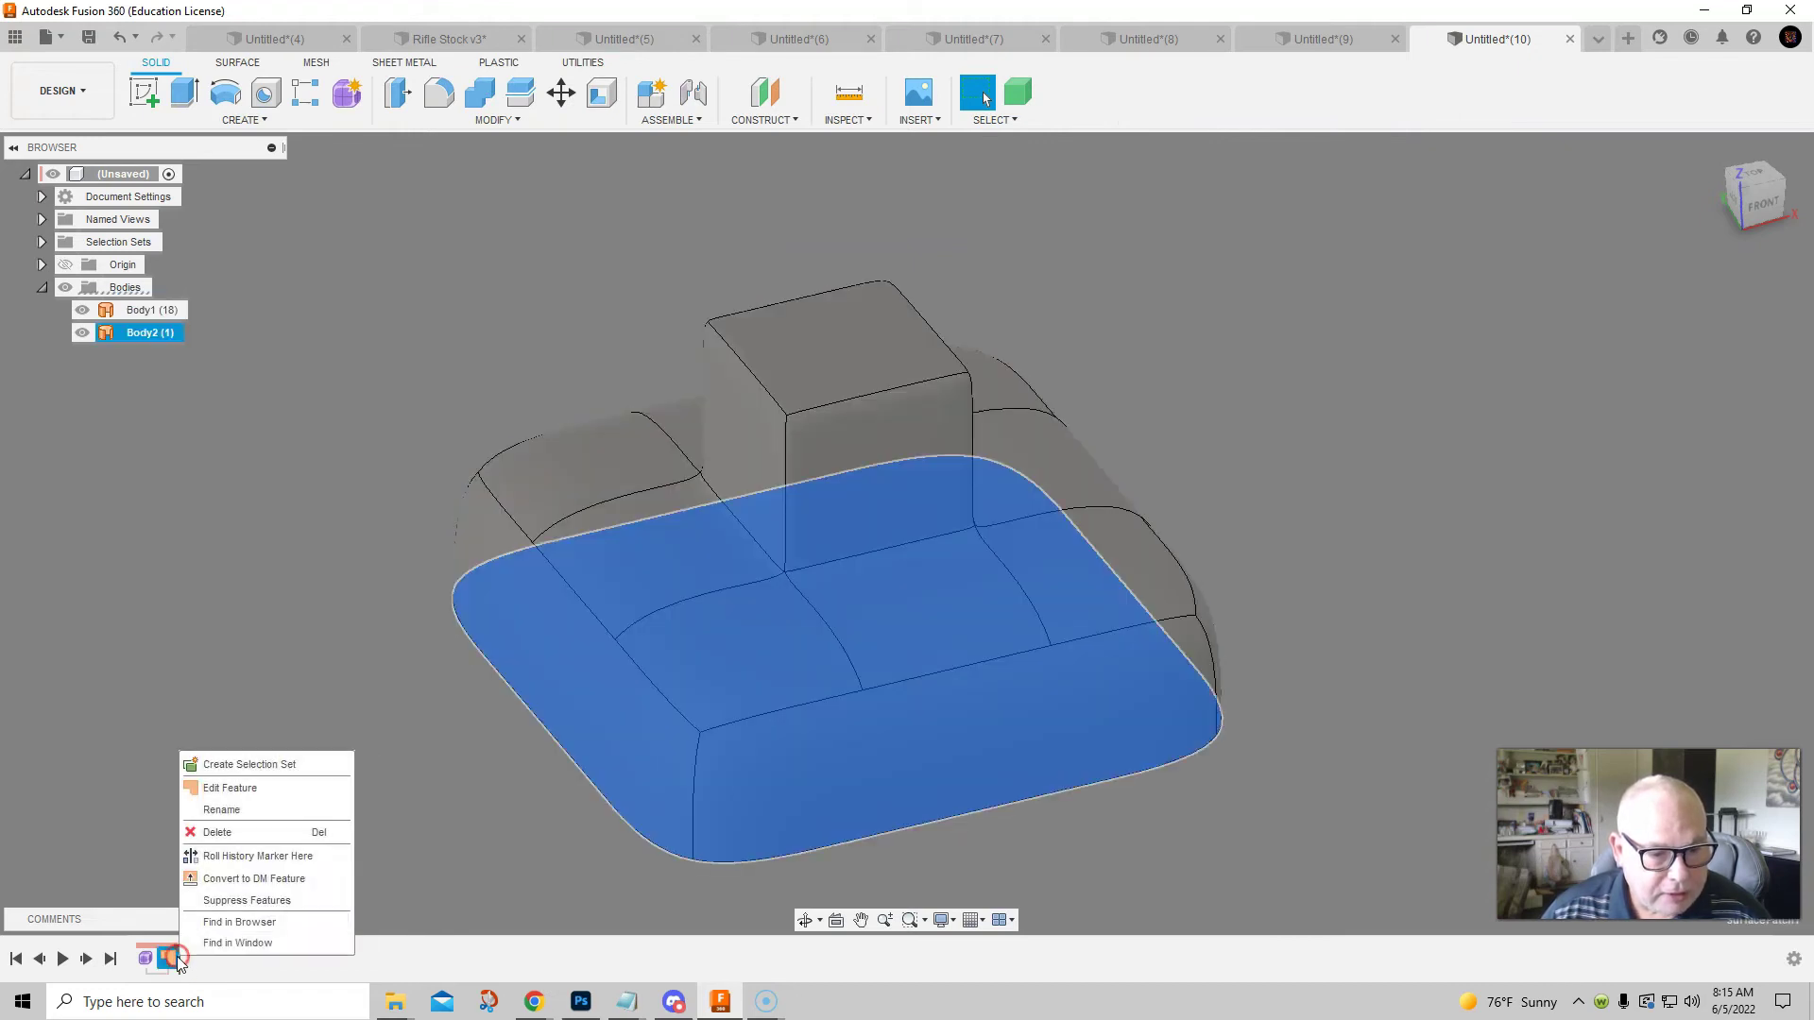
left_click(216, 830)
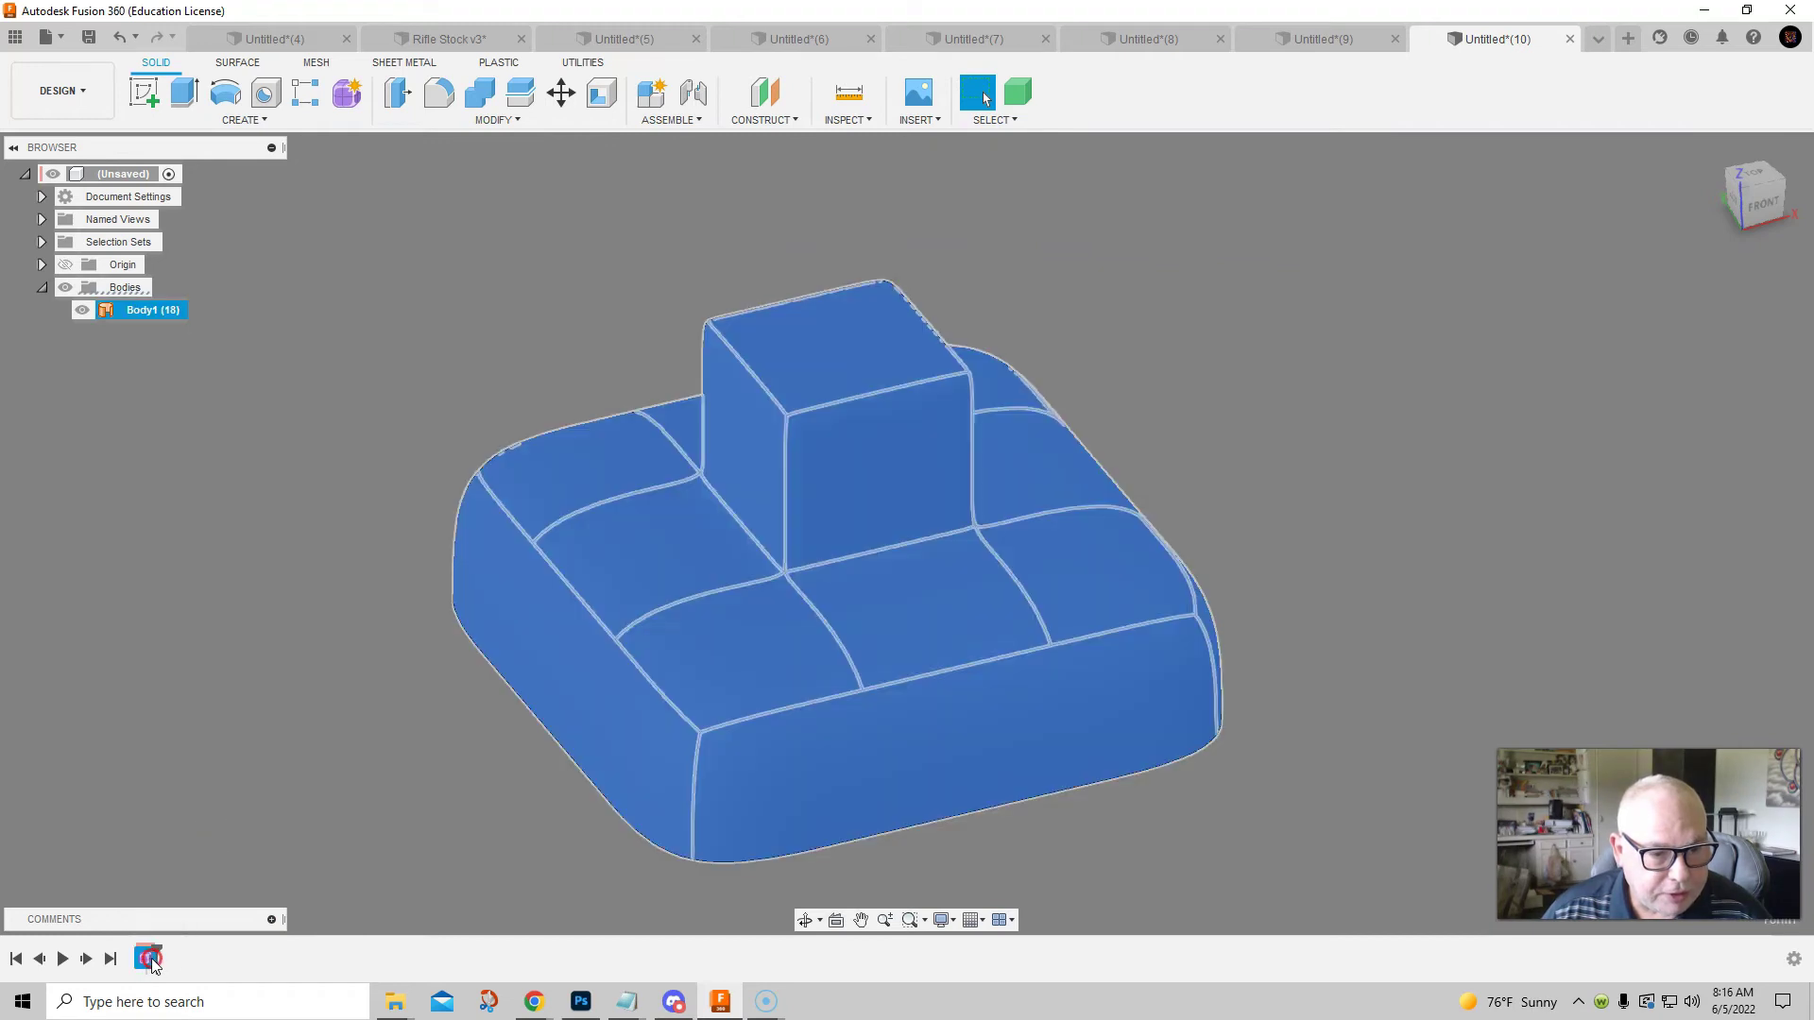
Reopen the form for editing and thicken the T-spline body by about -2.257 mm, with Sharp type and Normal direction
right_click(151, 958)
left_click(188, 795)
middle_click_drag(1117, 666, 1108, 711, "shift")
middle_click_drag(1262, 589, 1348, 397)
left_click(673, 123)
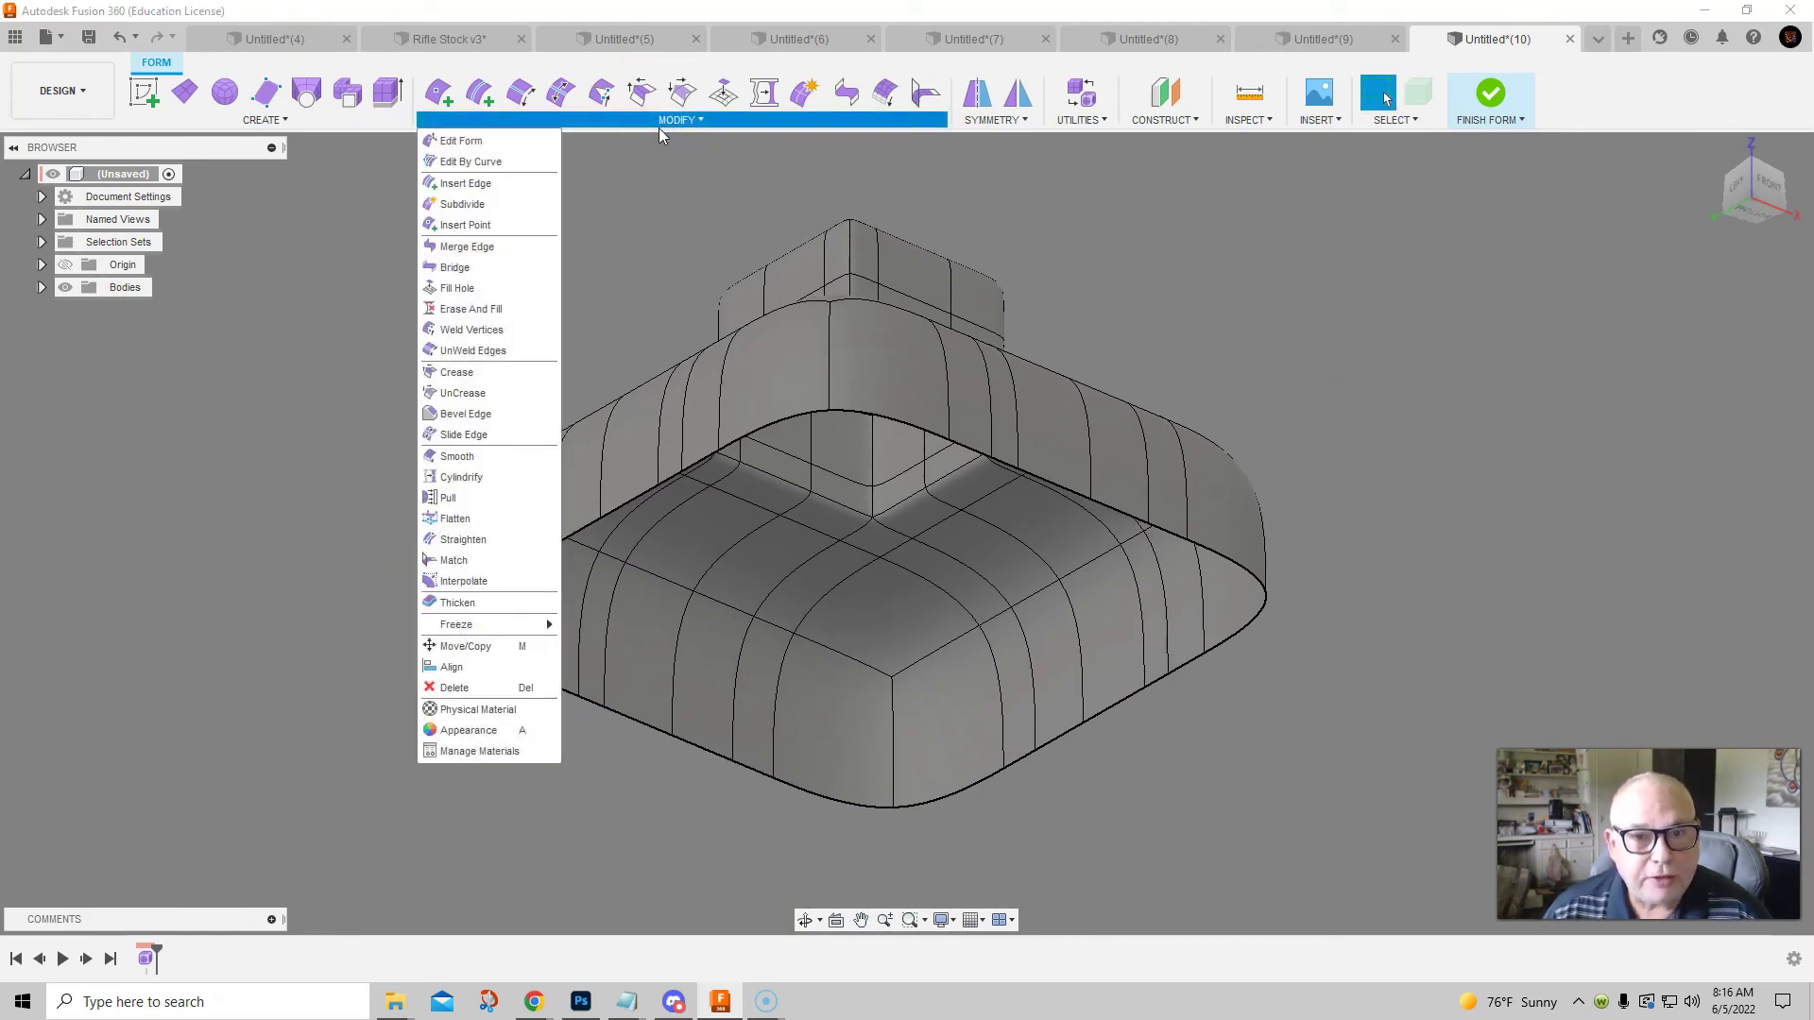
left_click(460, 605)
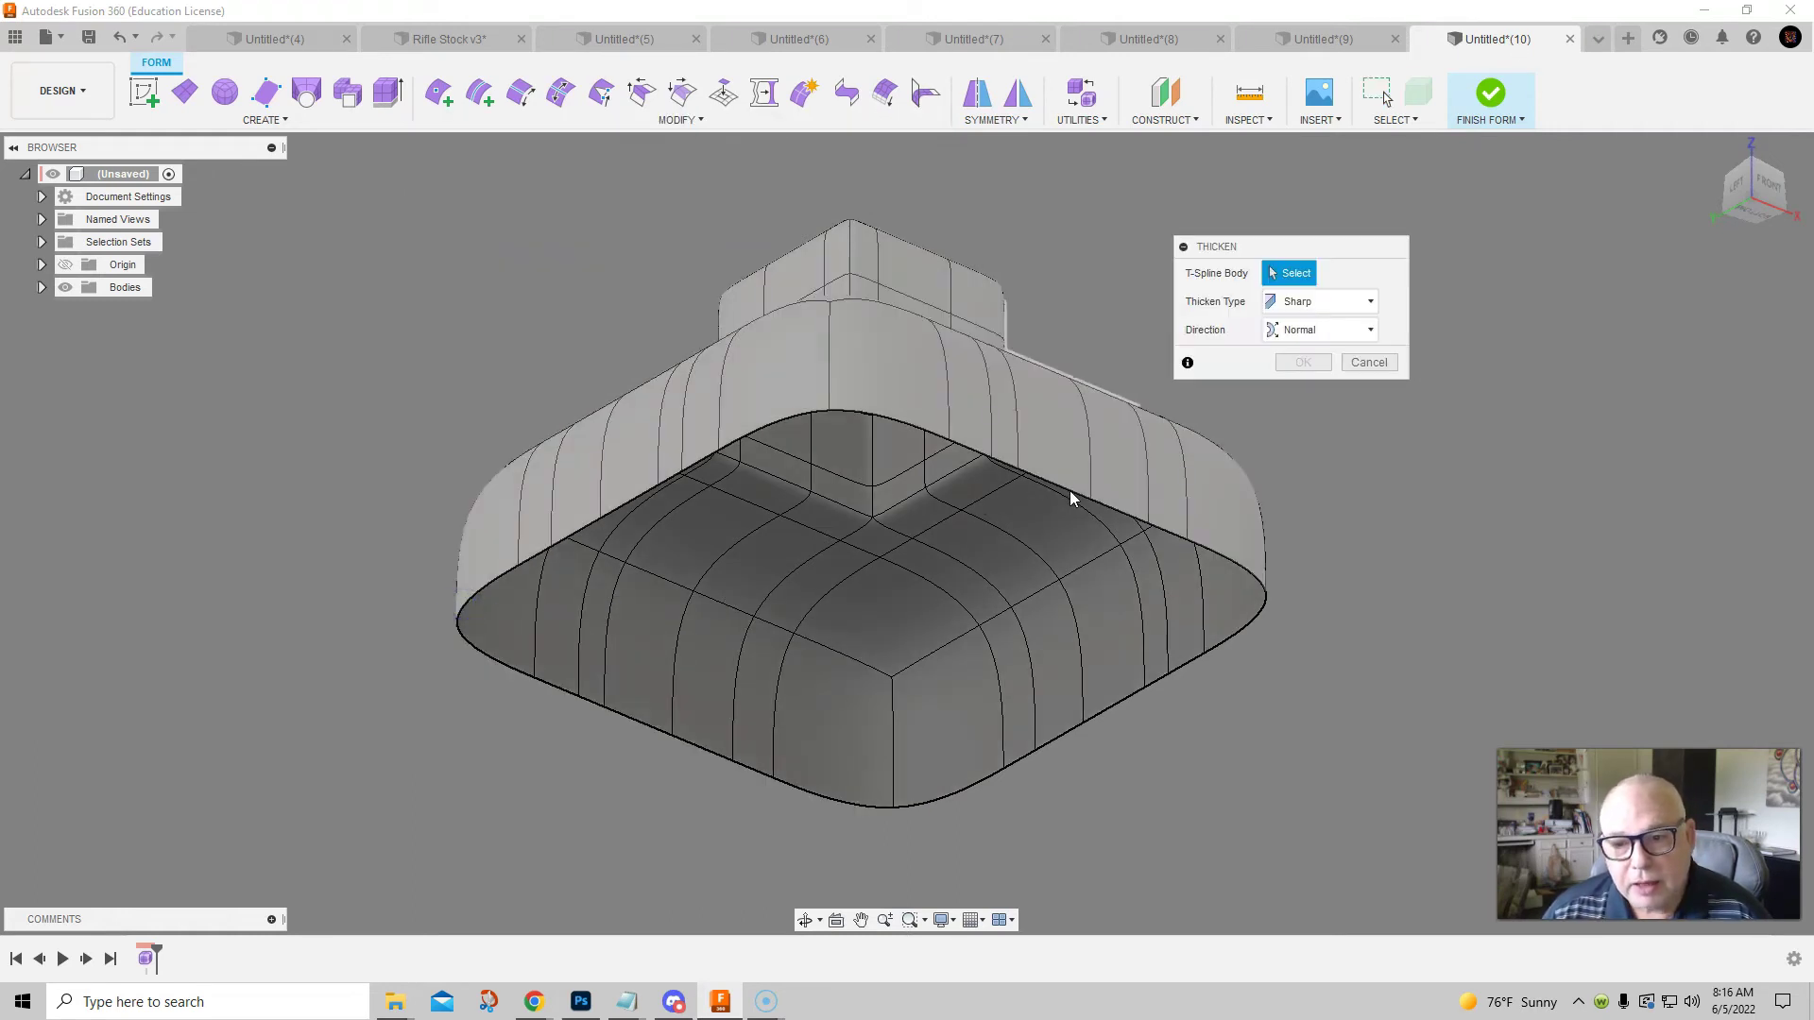
left_click(1154, 457)
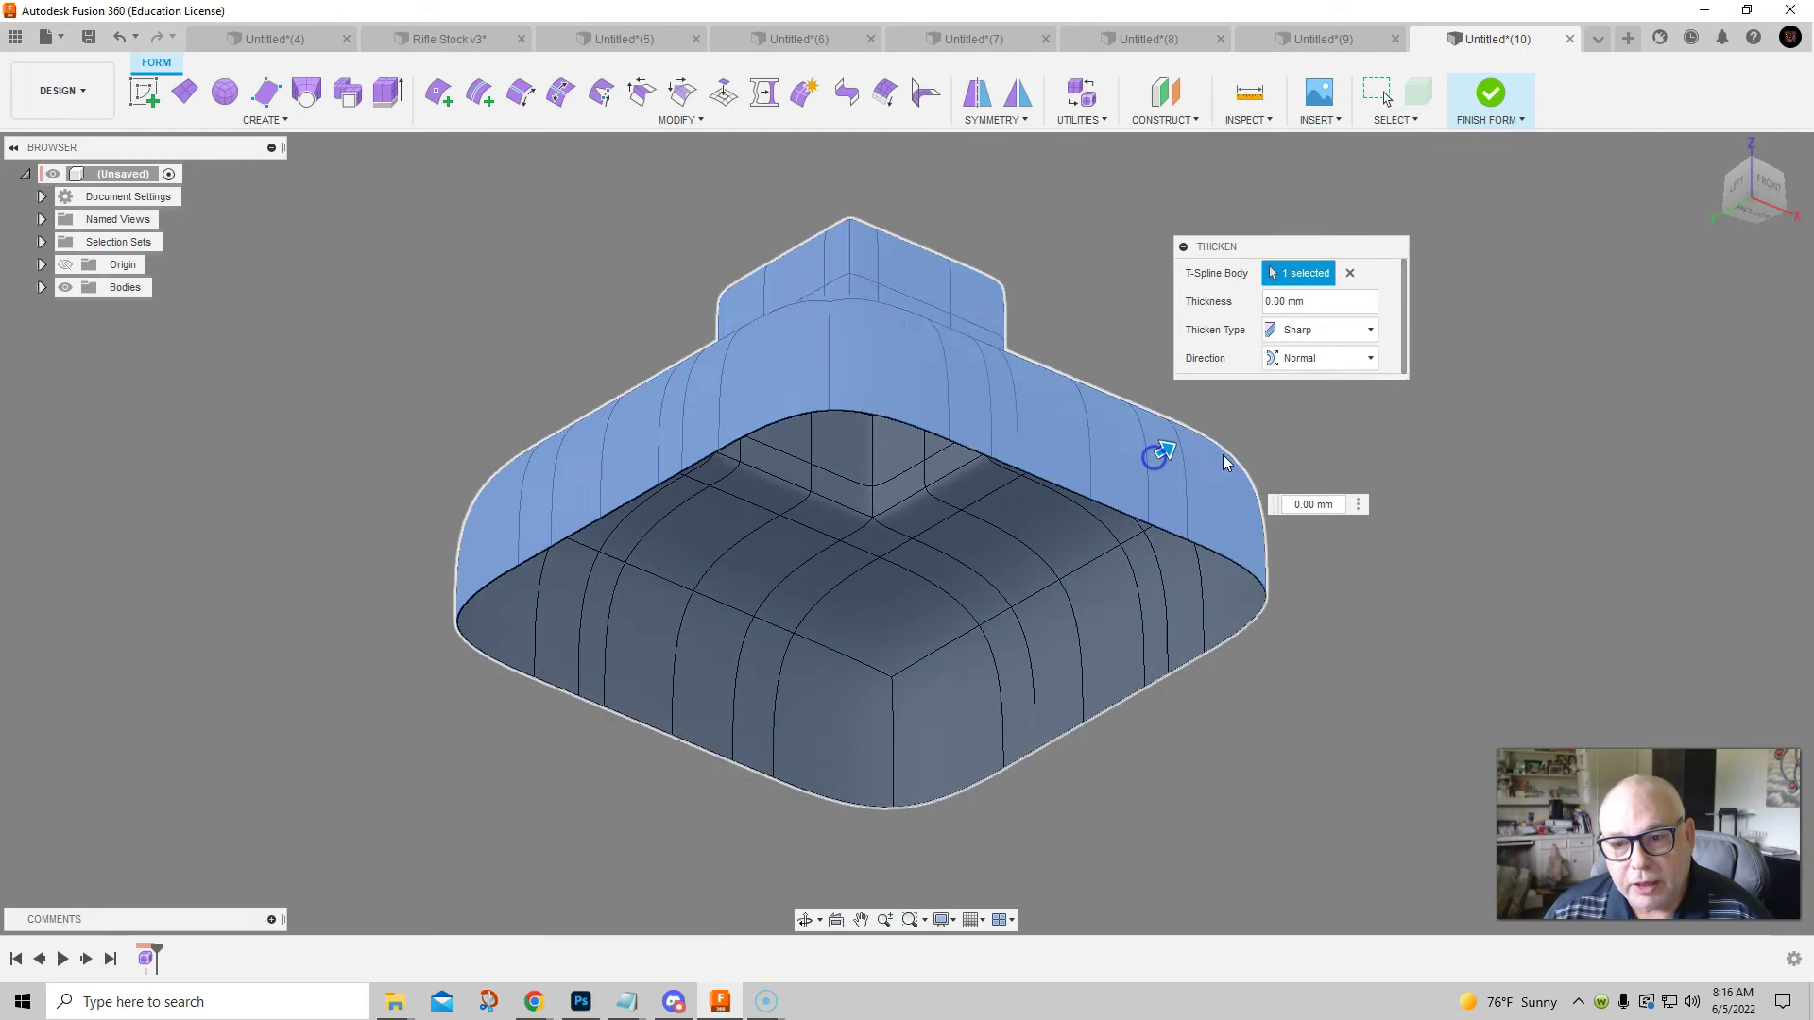
left_click_drag(1167, 449, 1146, 458)
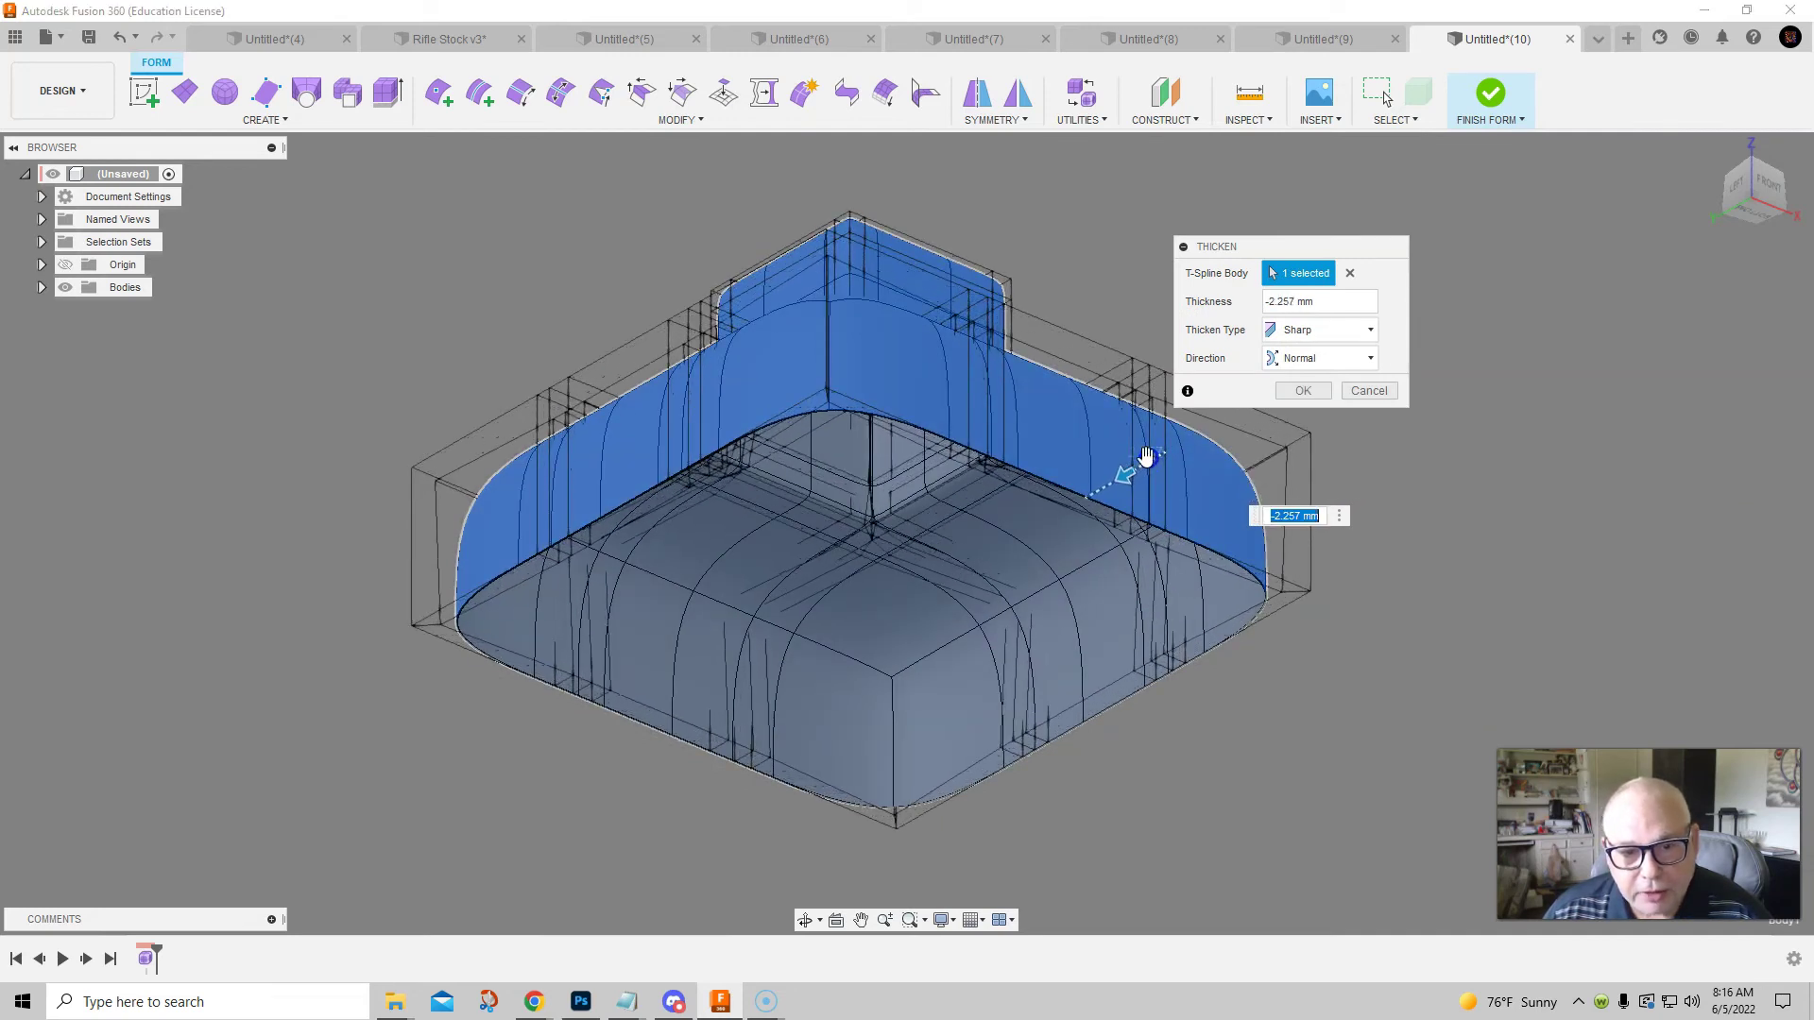
left_click(1304, 391)
Try to finish the thickened form, return to form editing and close the conversion error report
middle_click_drag(1220, 706, 1322, 378, "shift")
left_click(1493, 104)
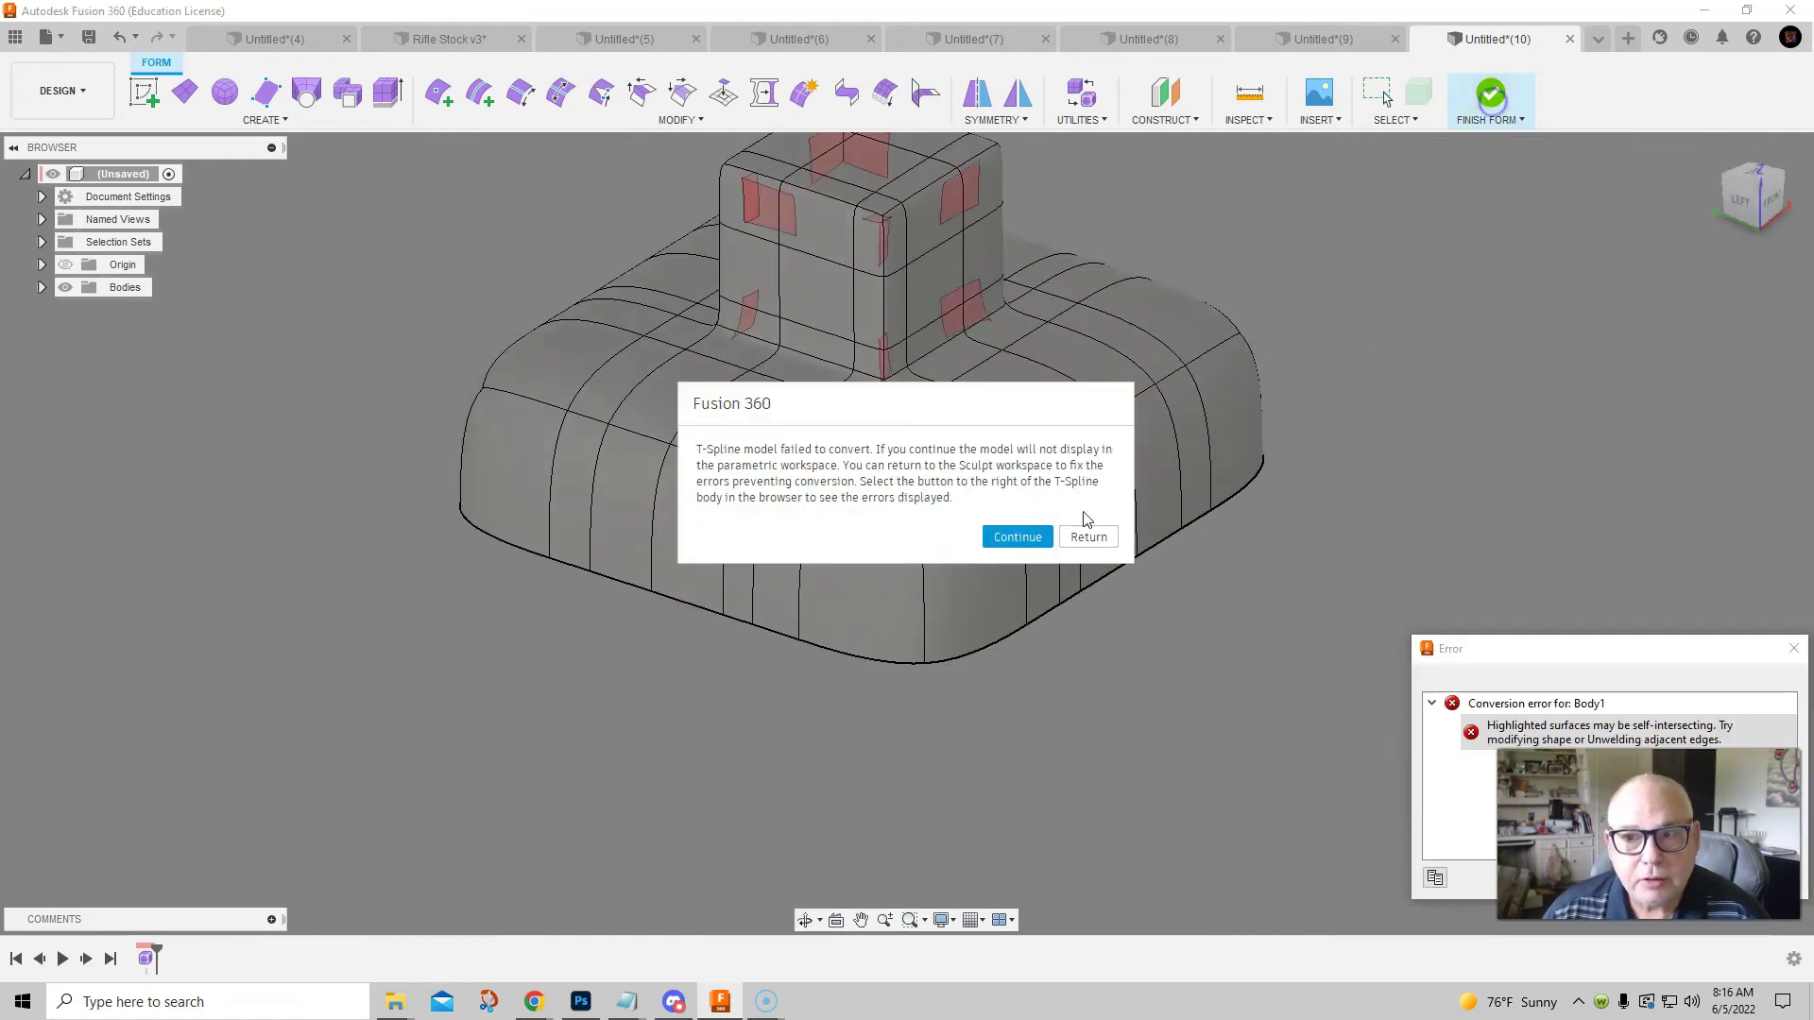
left_click(1107, 543)
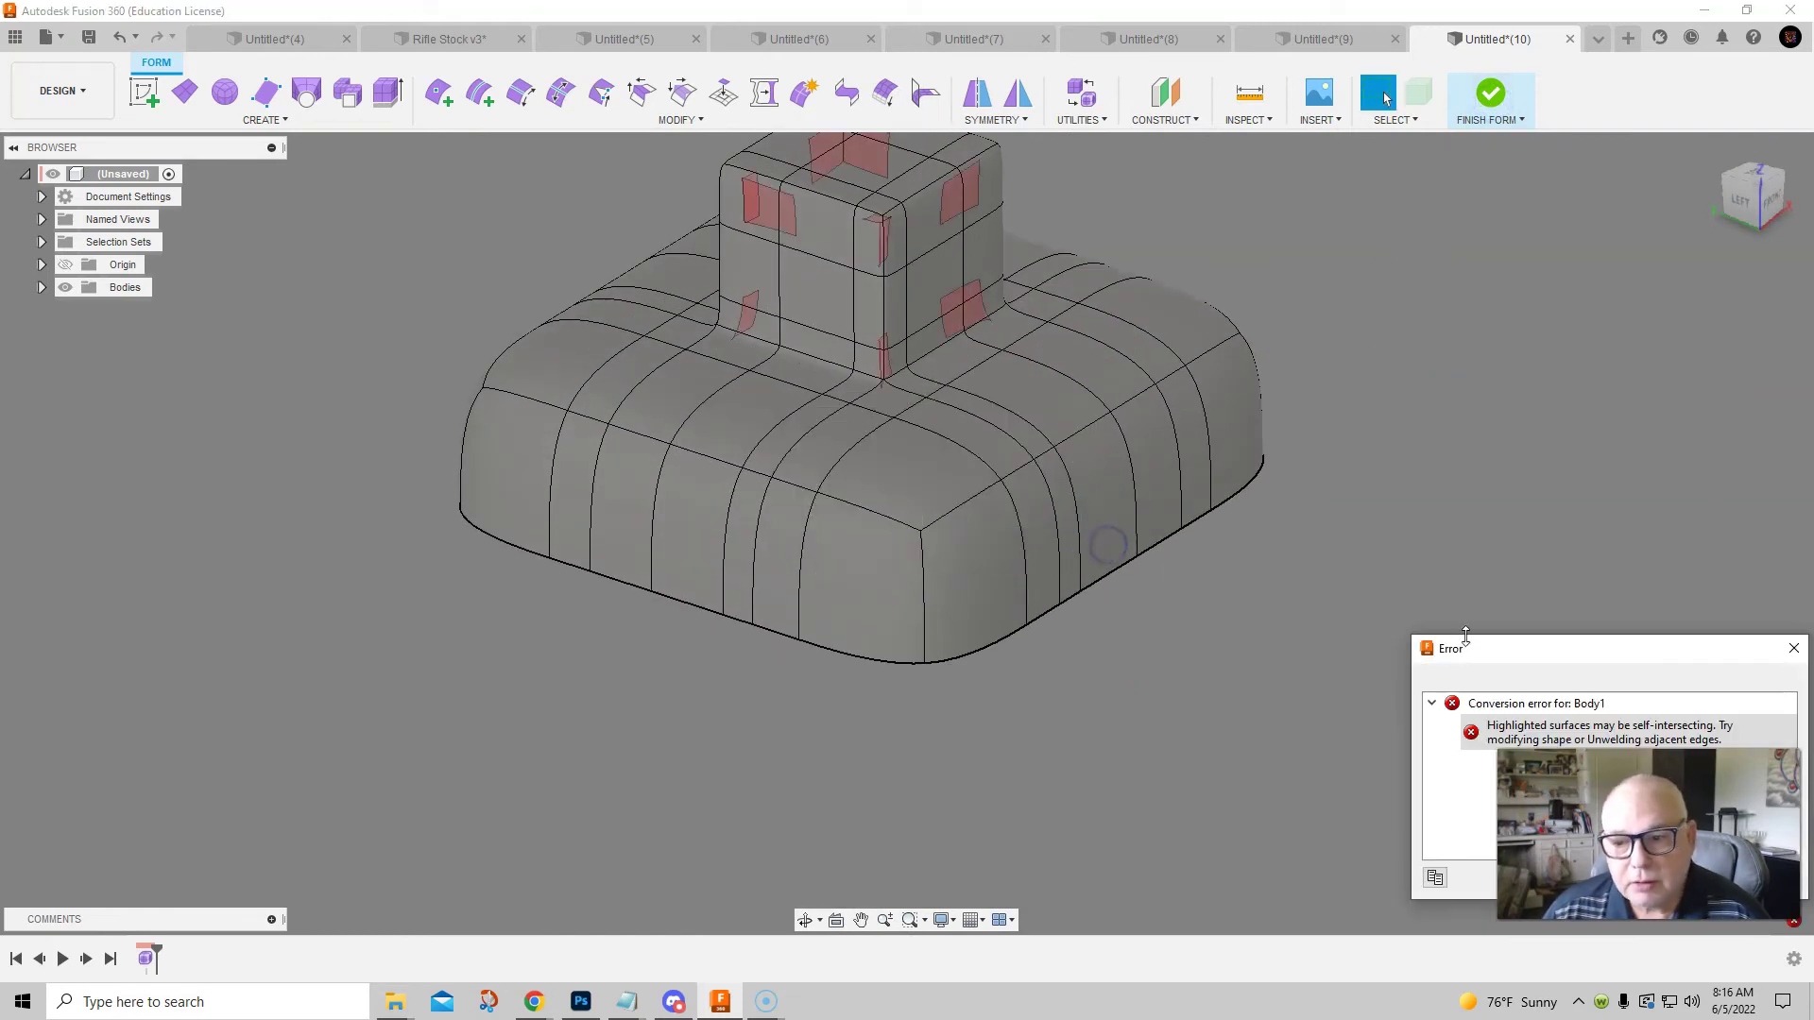
left_click_drag(1456, 328, 1445, 295)
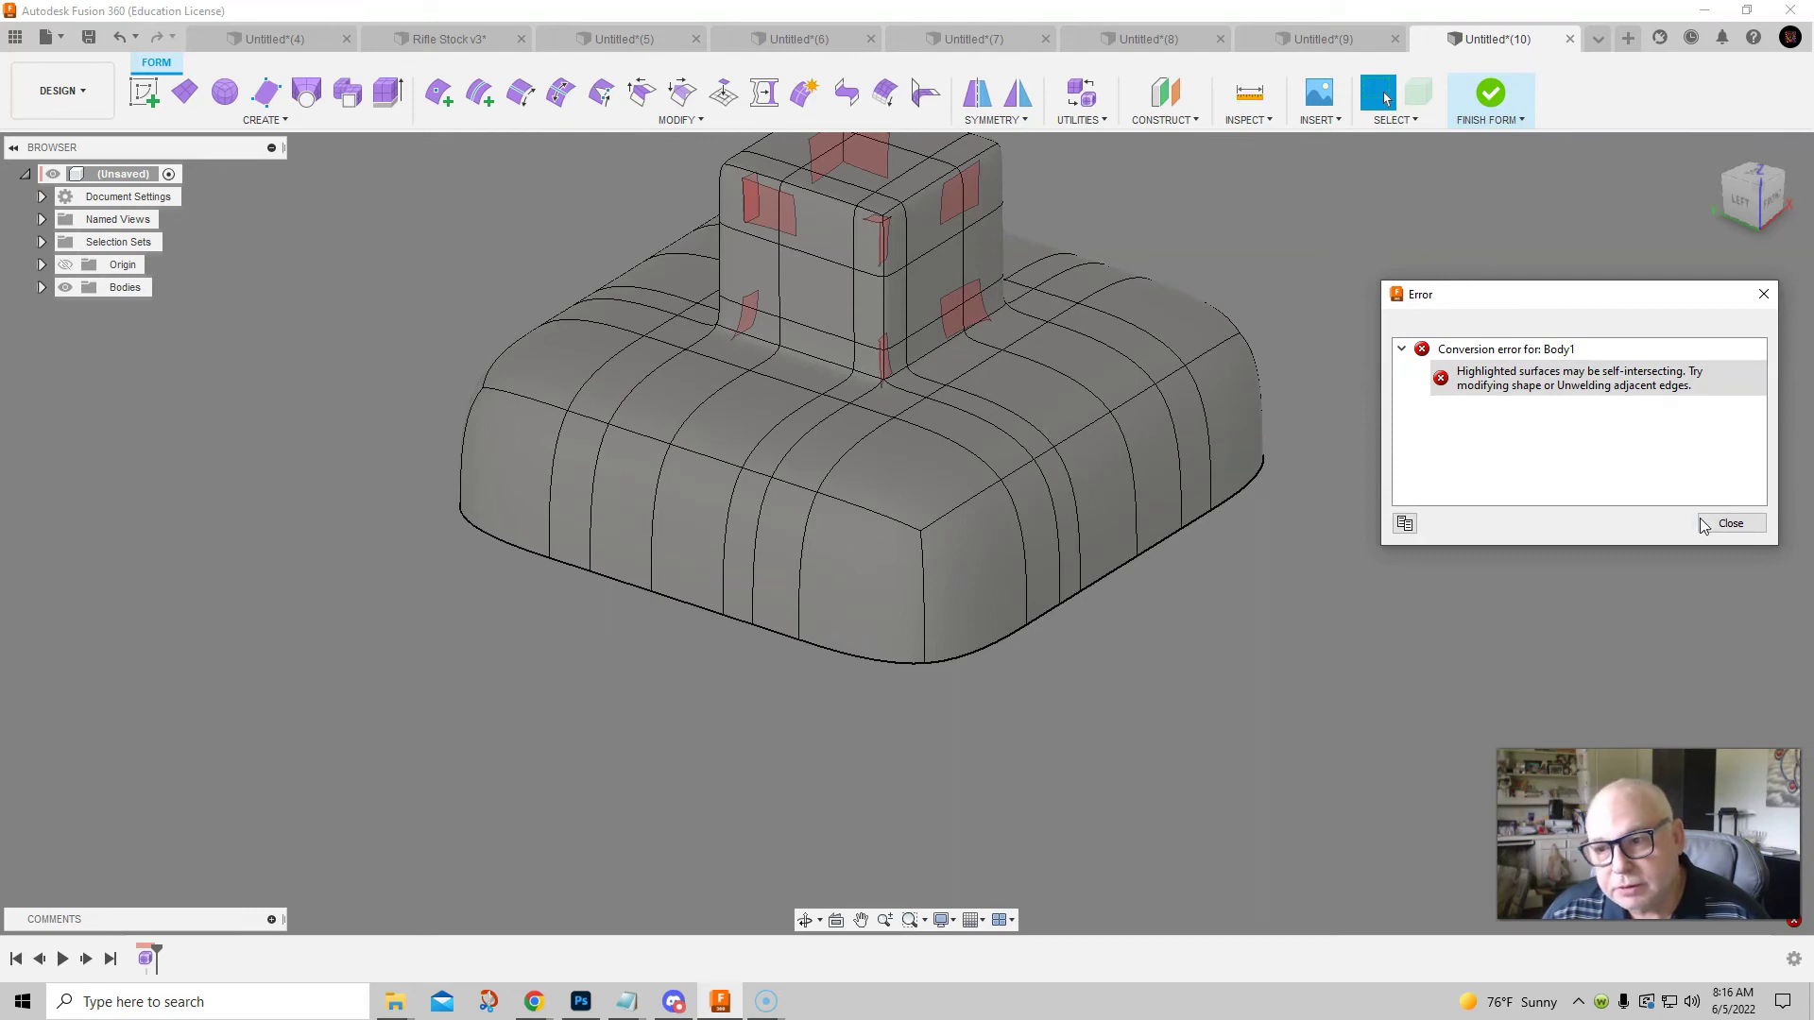
left_click(1730, 524)
Examine the unthickened form from several angles and finish it as an open surface body
middle_click_drag(965, 402, 1021, 545, "shift")
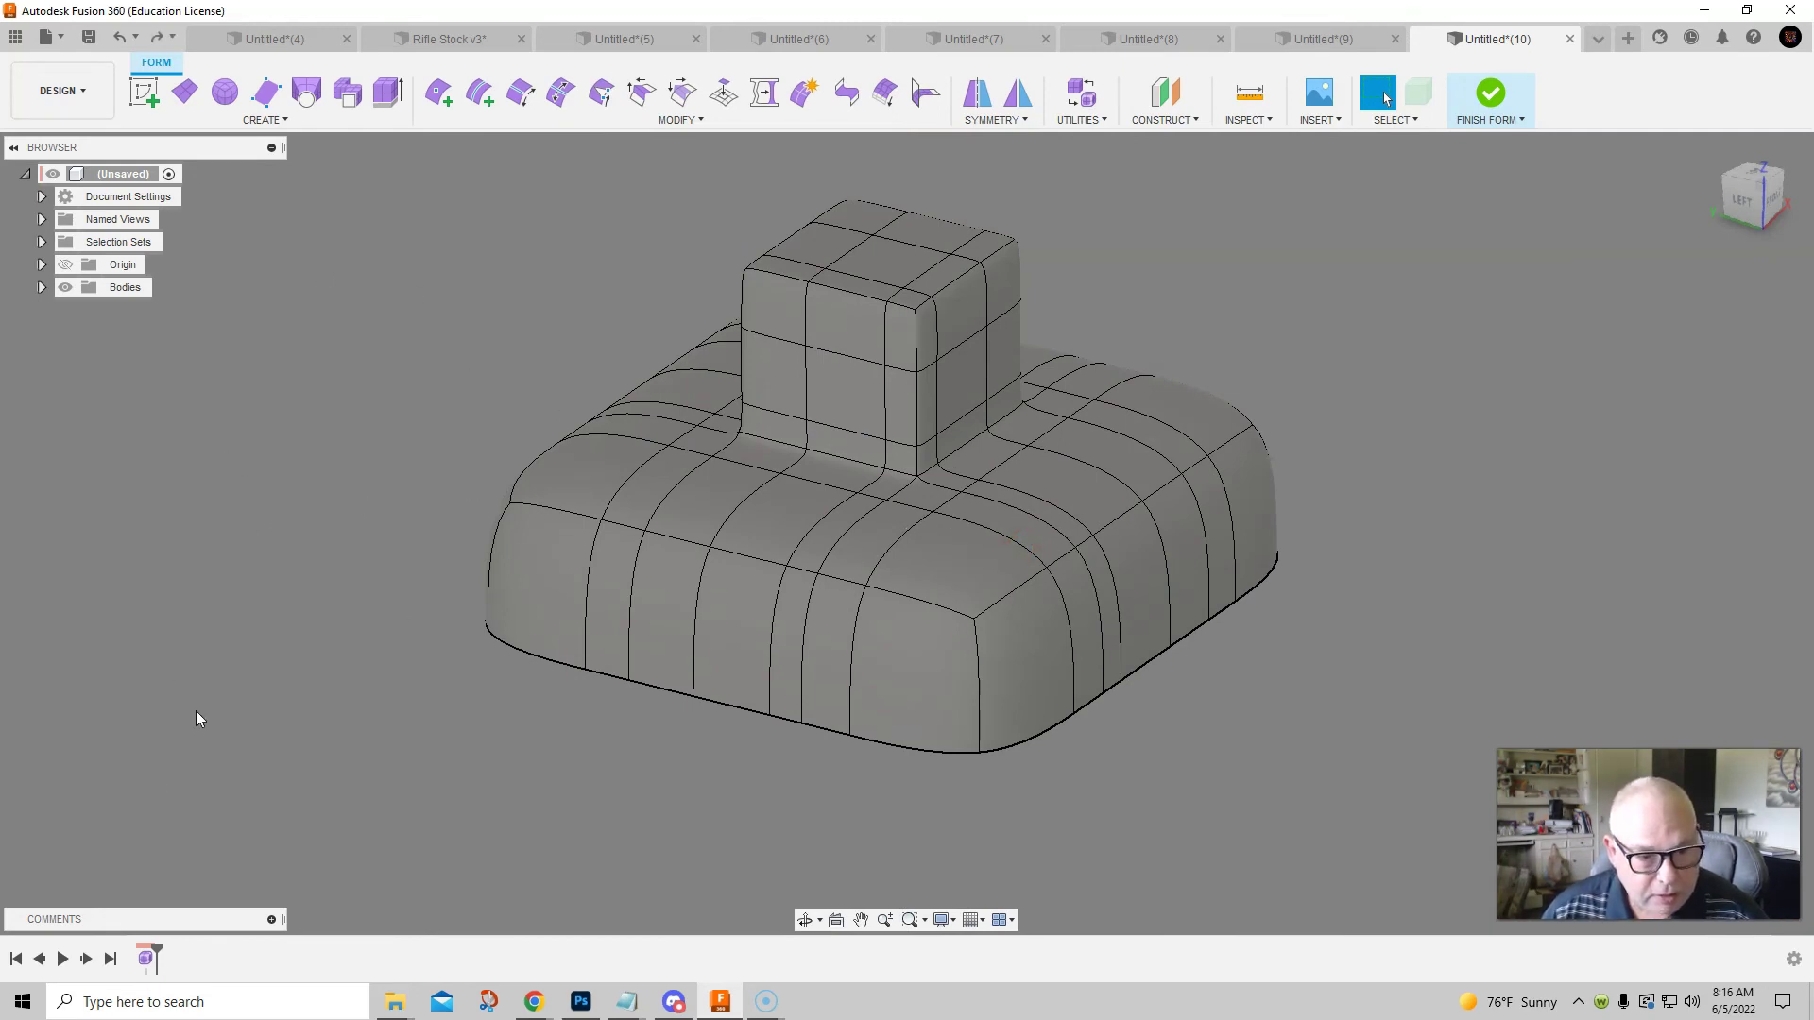
middle_click_drag(702, 777, 597, 463, "shift")
middle_click_drag(885, 410, 891, 539, "shift")
middle_click_drag(1021, 445, 1001, 499, "shift")
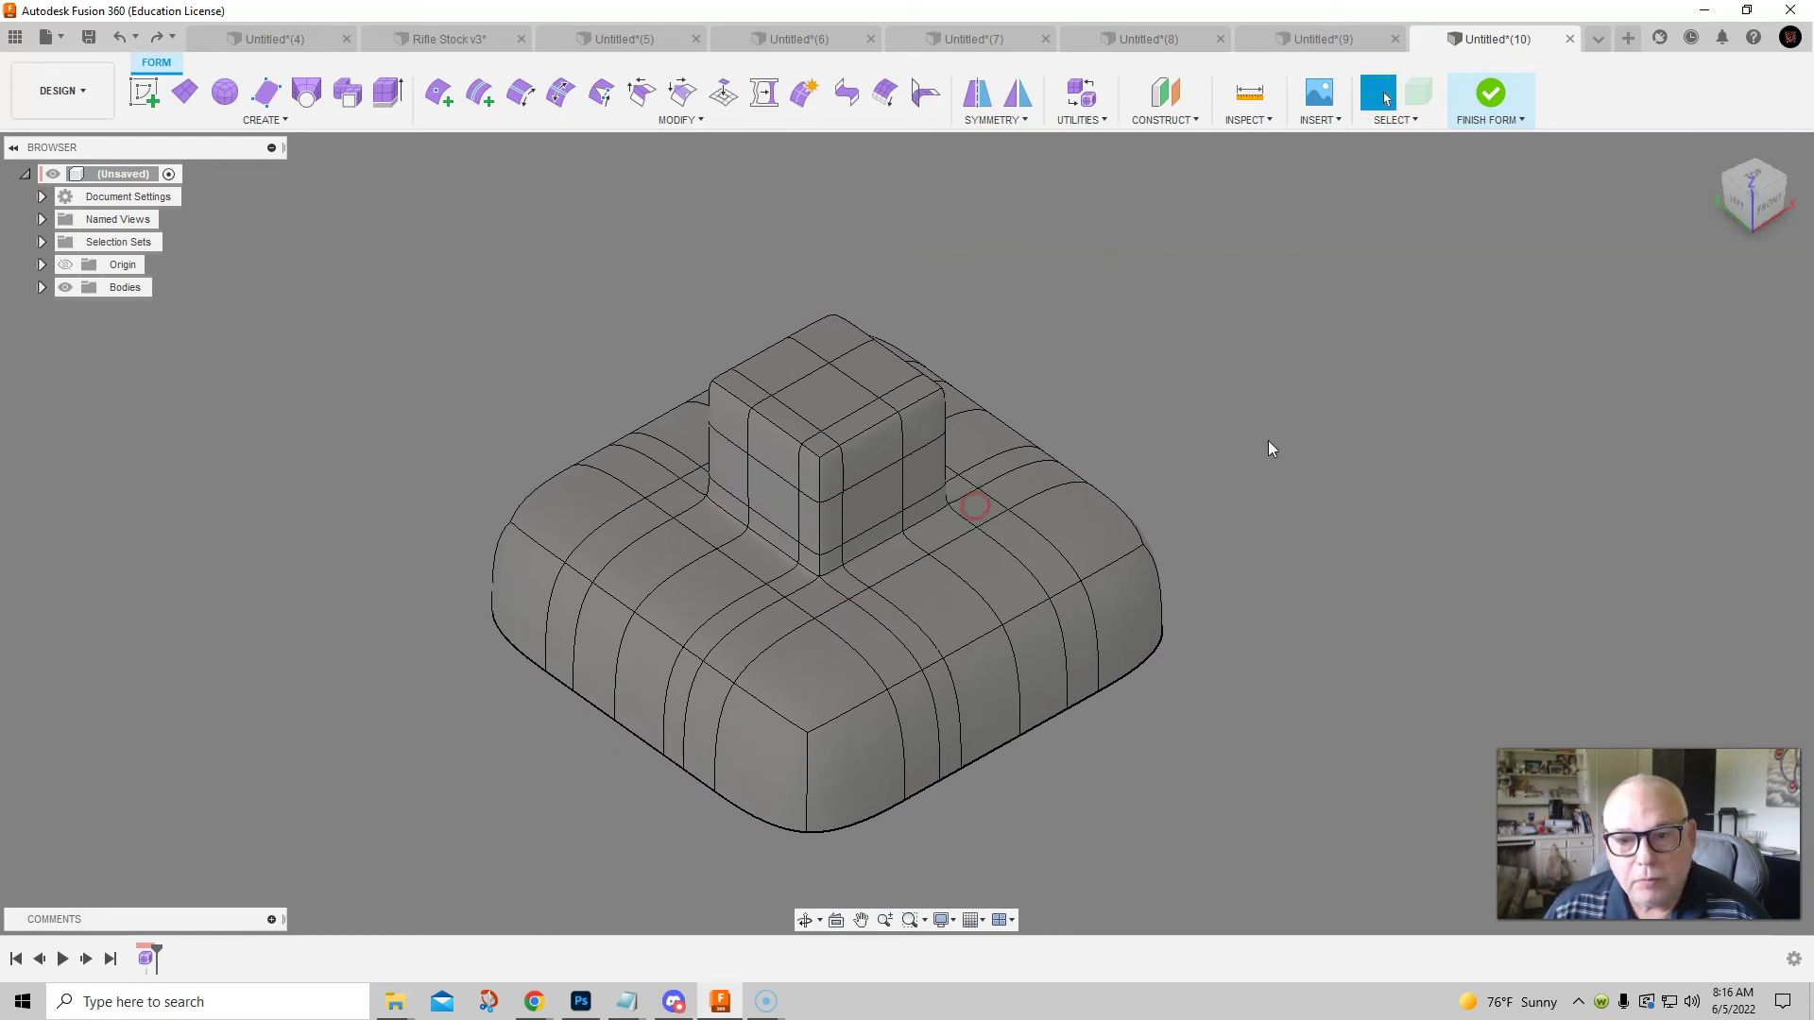
left_click(1491, 92)
middle_click_drag(414, 347, 468, 321)
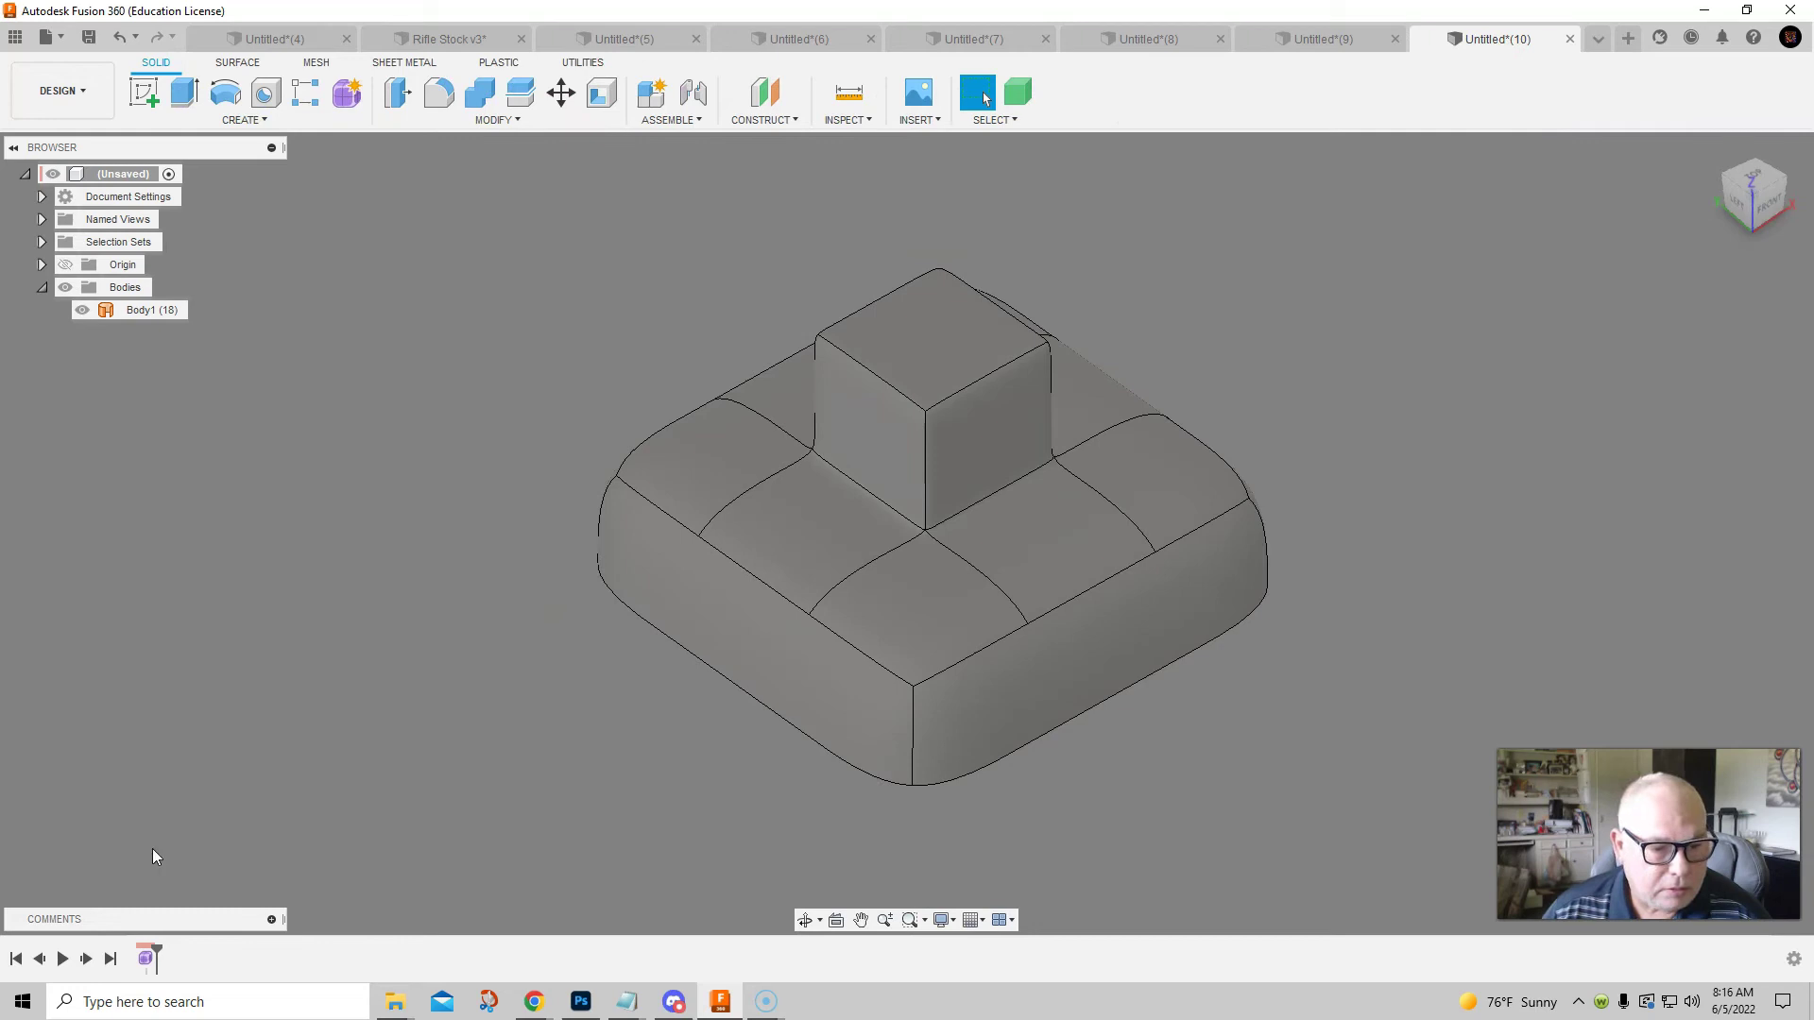
Reopen the form feature for editing and switch the T-spline body to box display
right_click(149, 955)
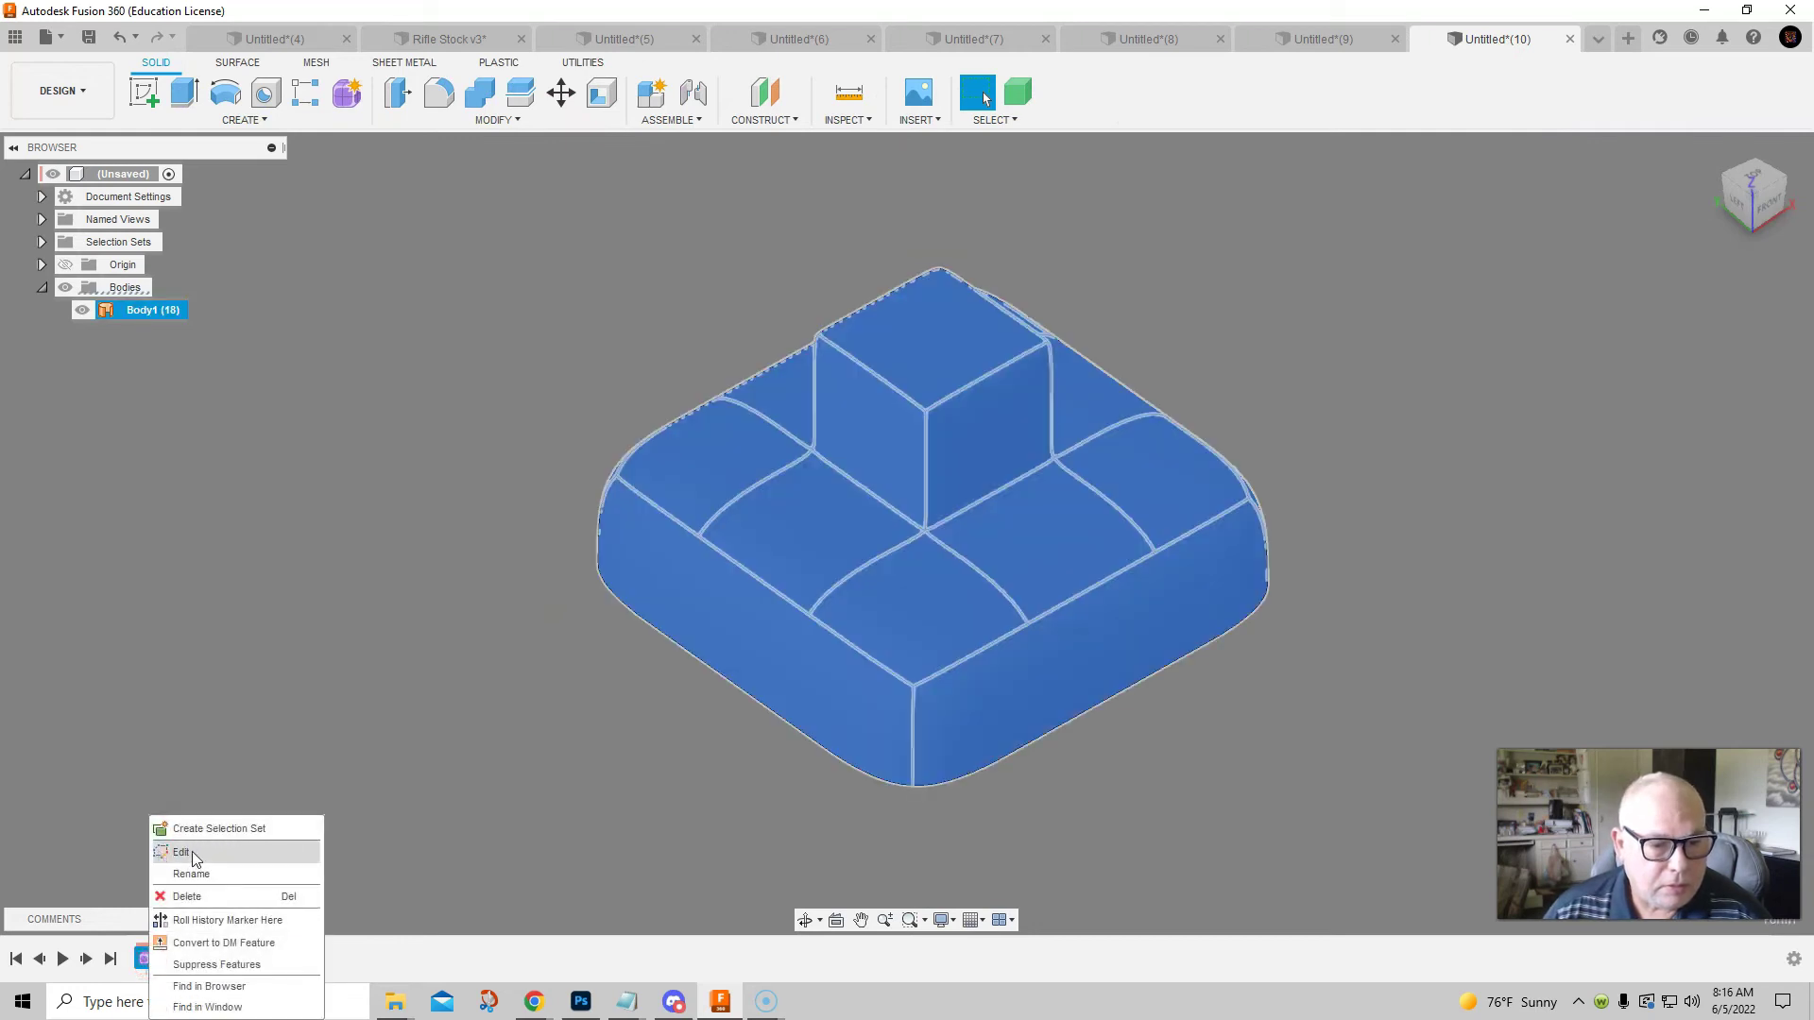
left_click(195, 856)
middle_click_drag(1172, 378, 1085, 716, "shift")
mouse_move(1198, 356)
middle_mouse_down("shift")
mouse_move(1108, 393)
mouse_move(1212, 370)
middle_mouse_up("shift")
scroll(1096, 387, "up", 2)
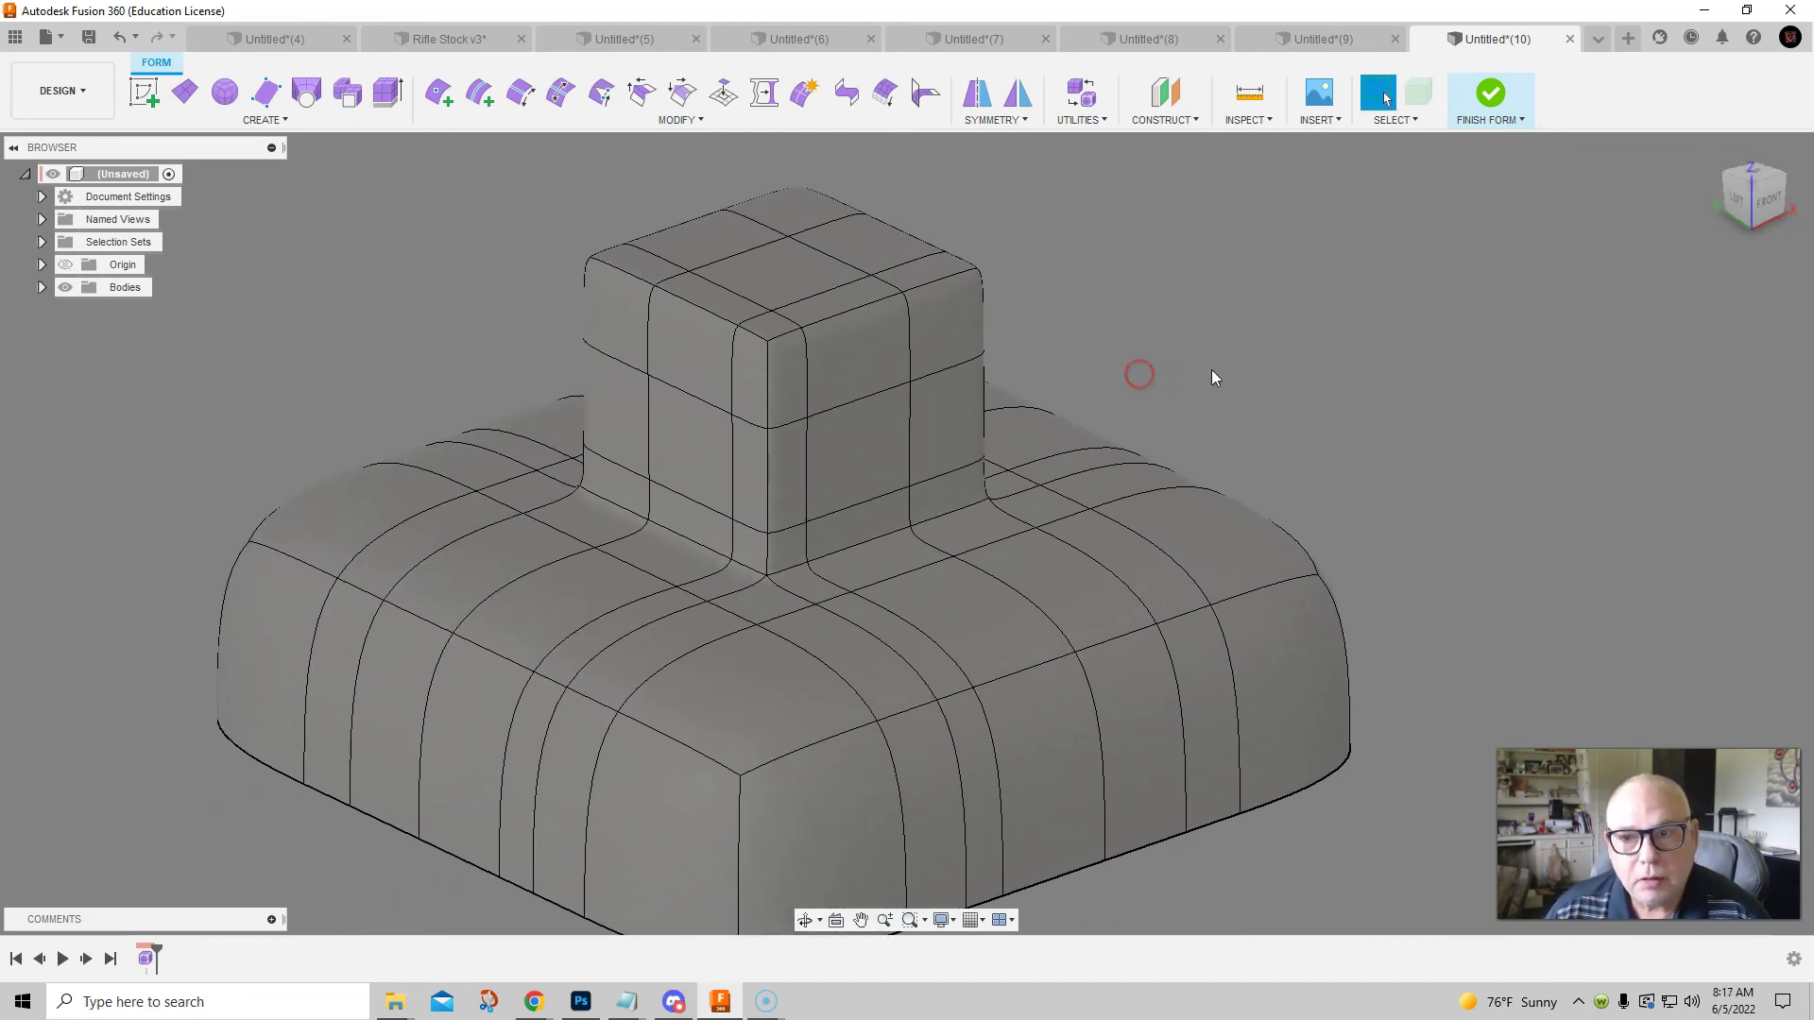
mouse_move(1327, 317)
middle_mouse_down("shift")
mouse_move(1349, 340)
mouse_move(1321, 340)
middle_mouse_up("shift")
scroll(778, 469, "down", 3)
middle_click_drag(798, 445, 800, 401)
middle_click_drag(1378, 309, 1363, 333)
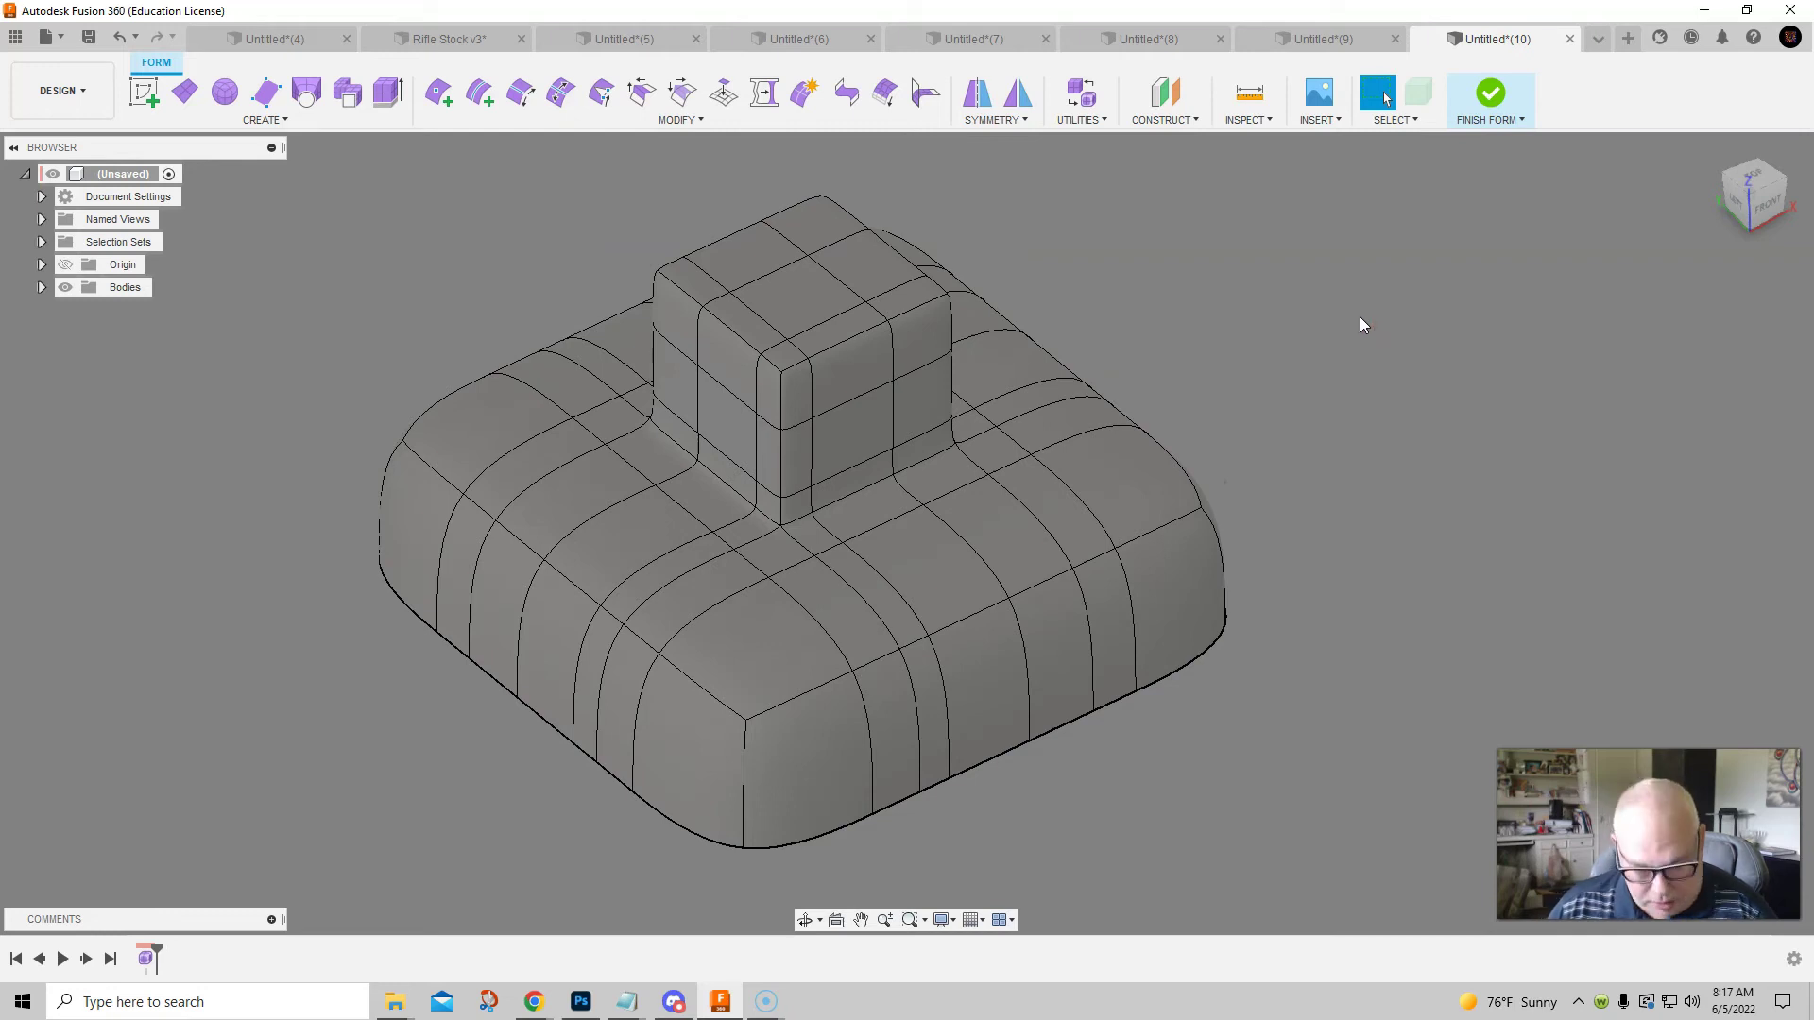
key("alt+1")
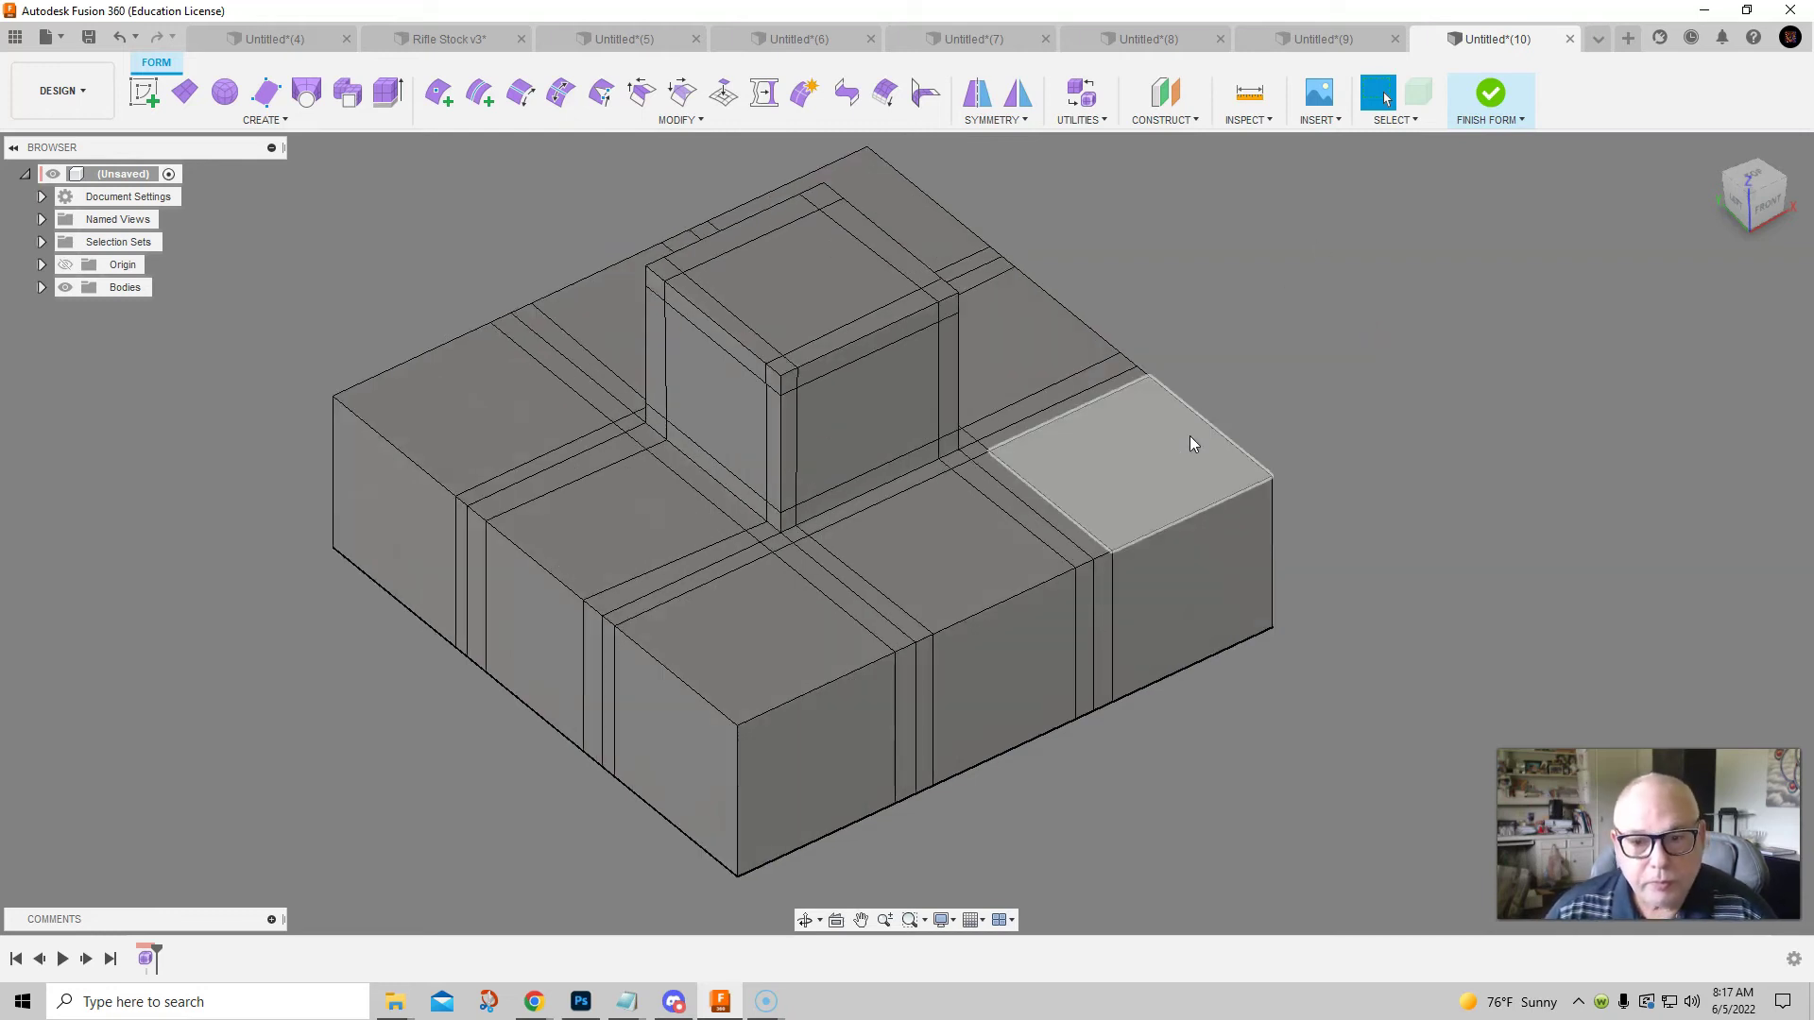
scroll(1304, 619, "up", 2)
middle_click_drag(1294, 638, 1149, 536)
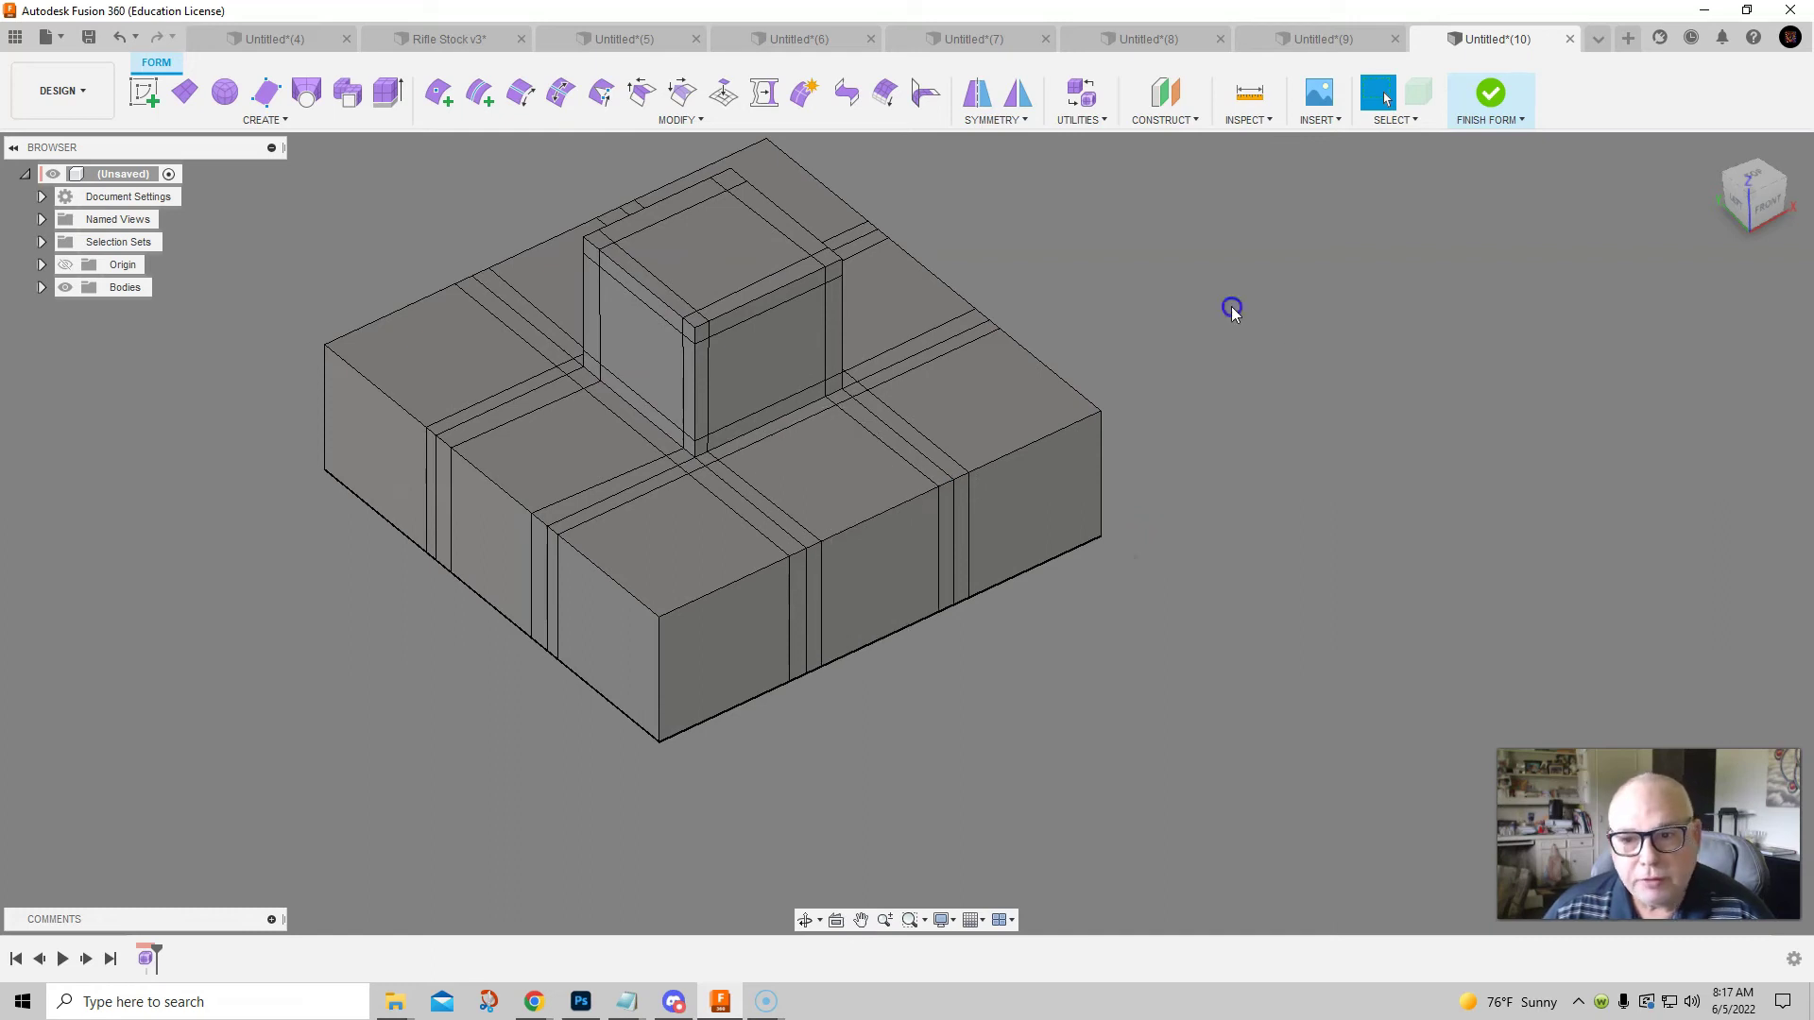
right_click(1233, 312)
left_click(1314, 277)
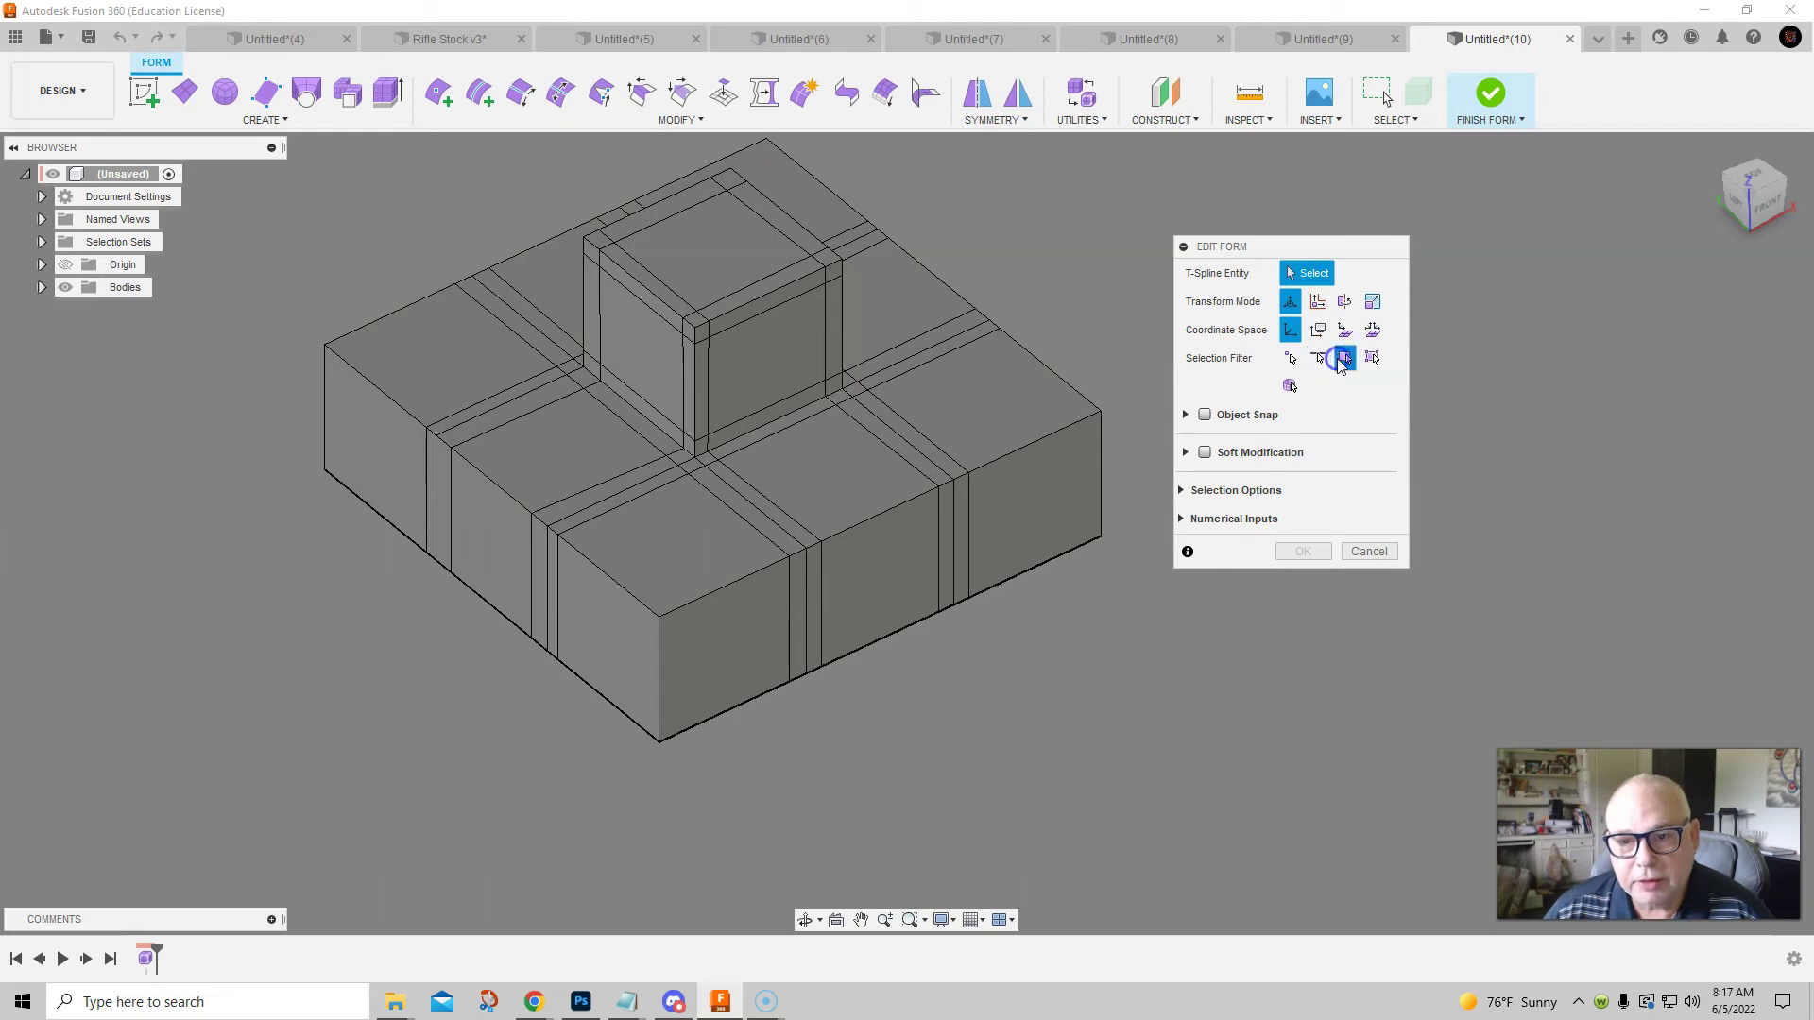
left_click(844, 471)
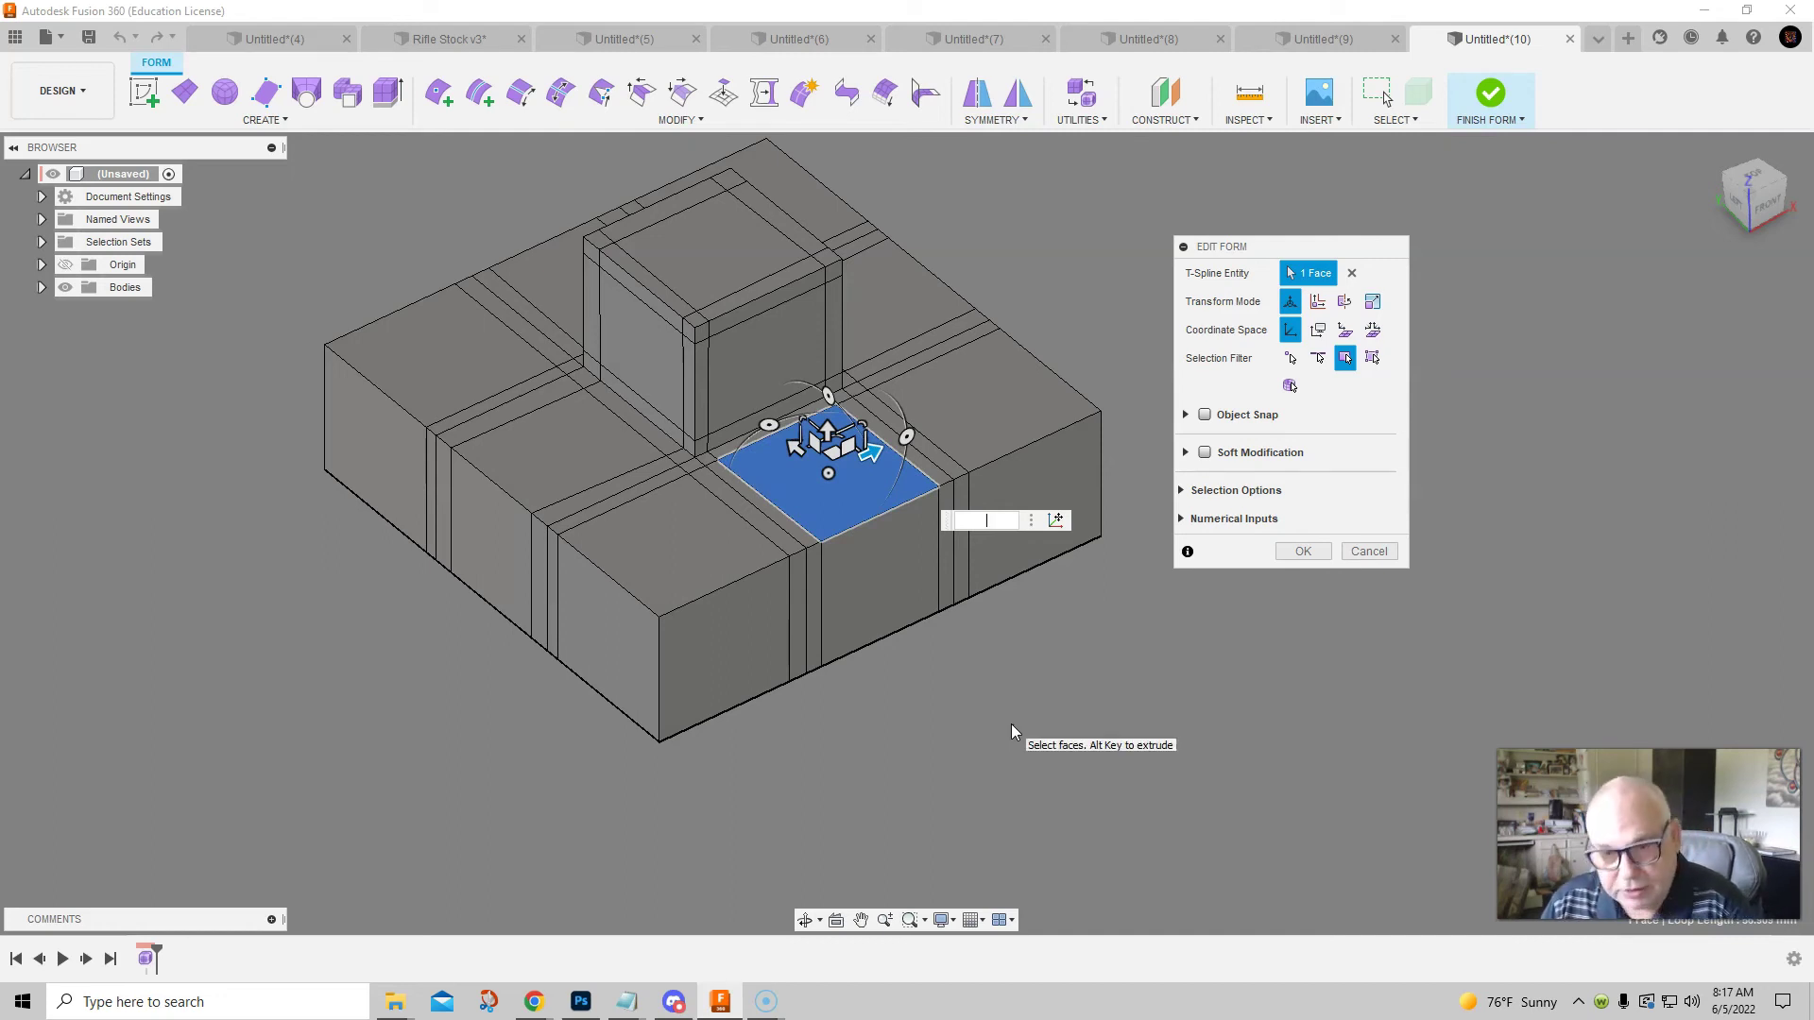
left_click(1367, 551)
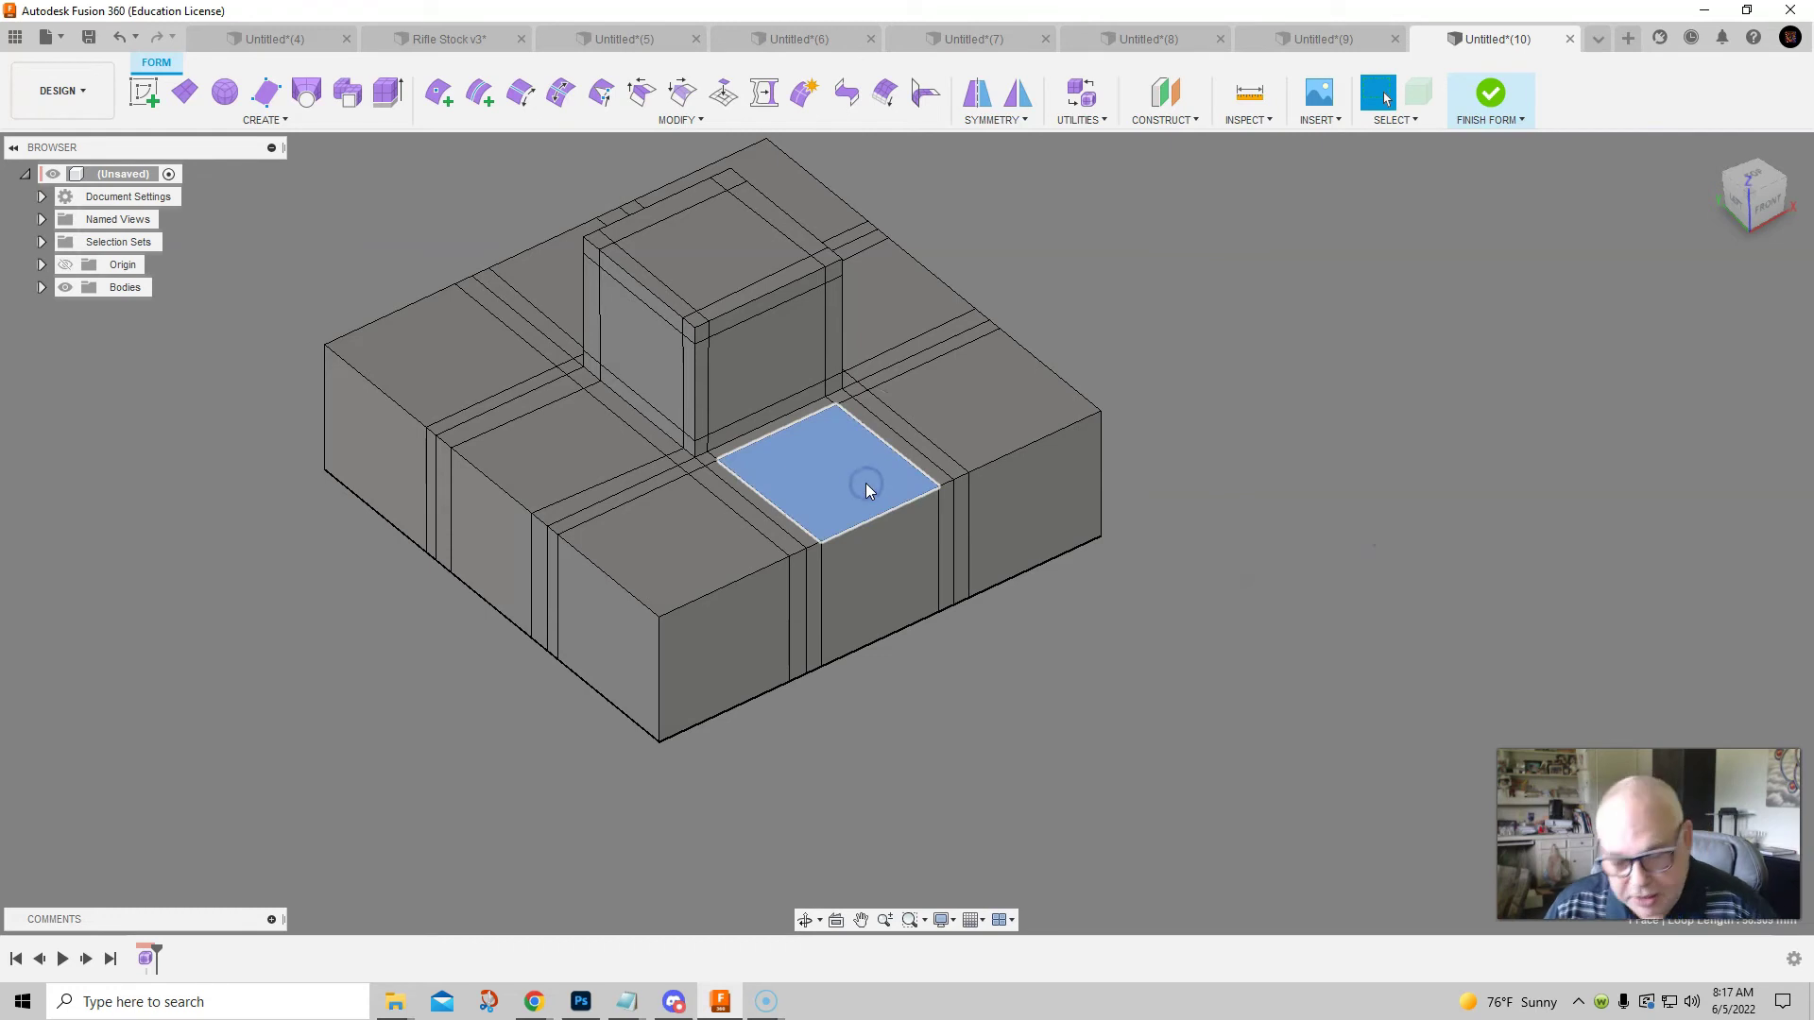
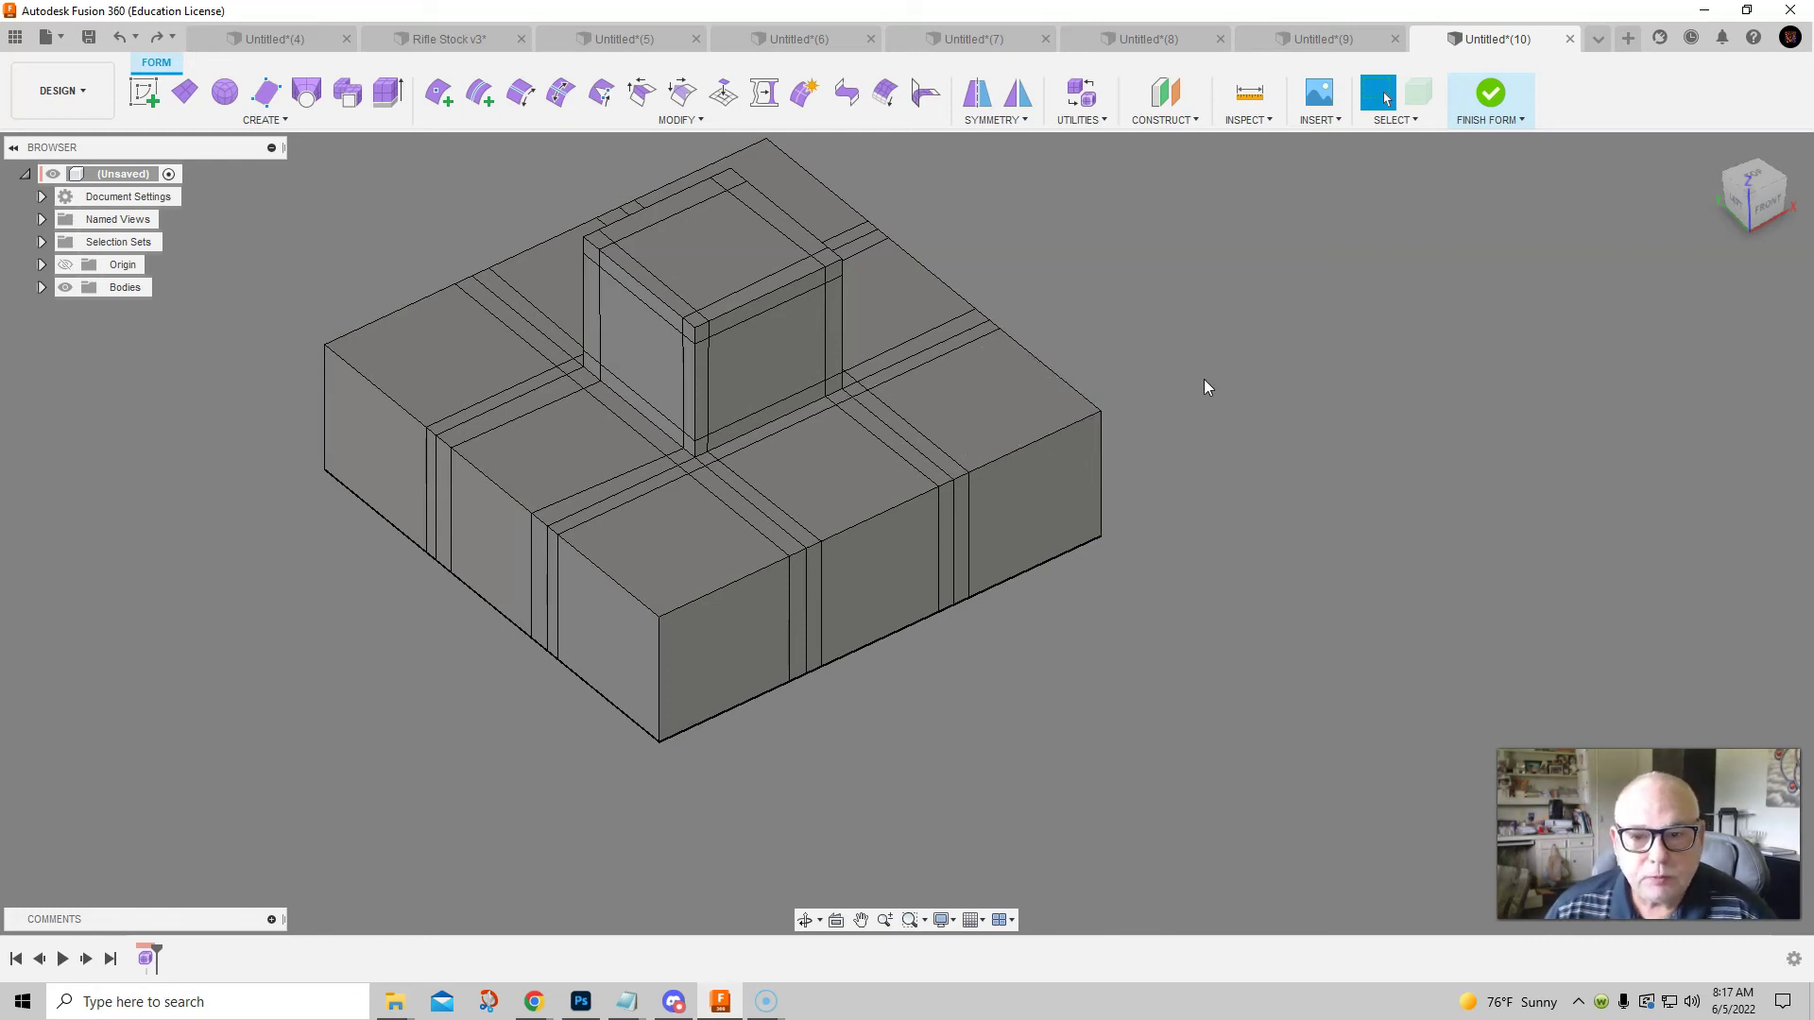
Extrude the base's top face next to the raised block upward by about 11.96 mm with Edit Form
right_click(1159, 379)
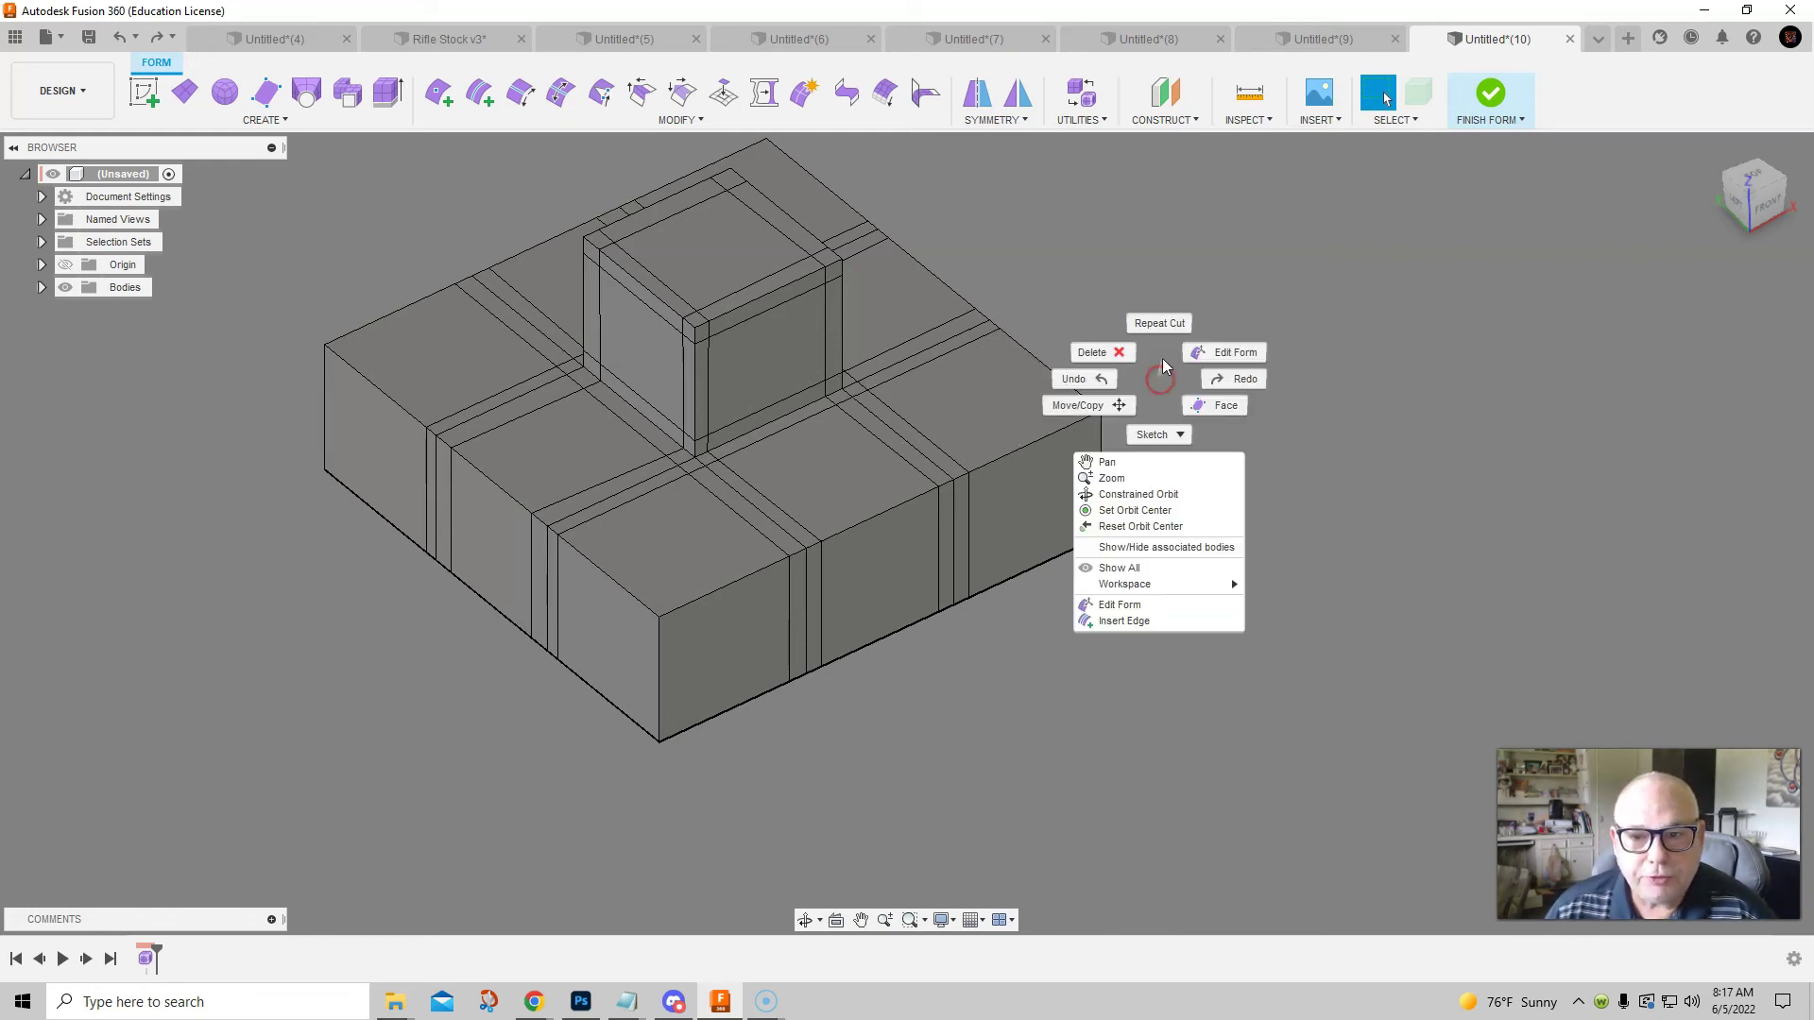
left_click(1232, 353)
left_click(1346, 359)
left_click(871, 488)
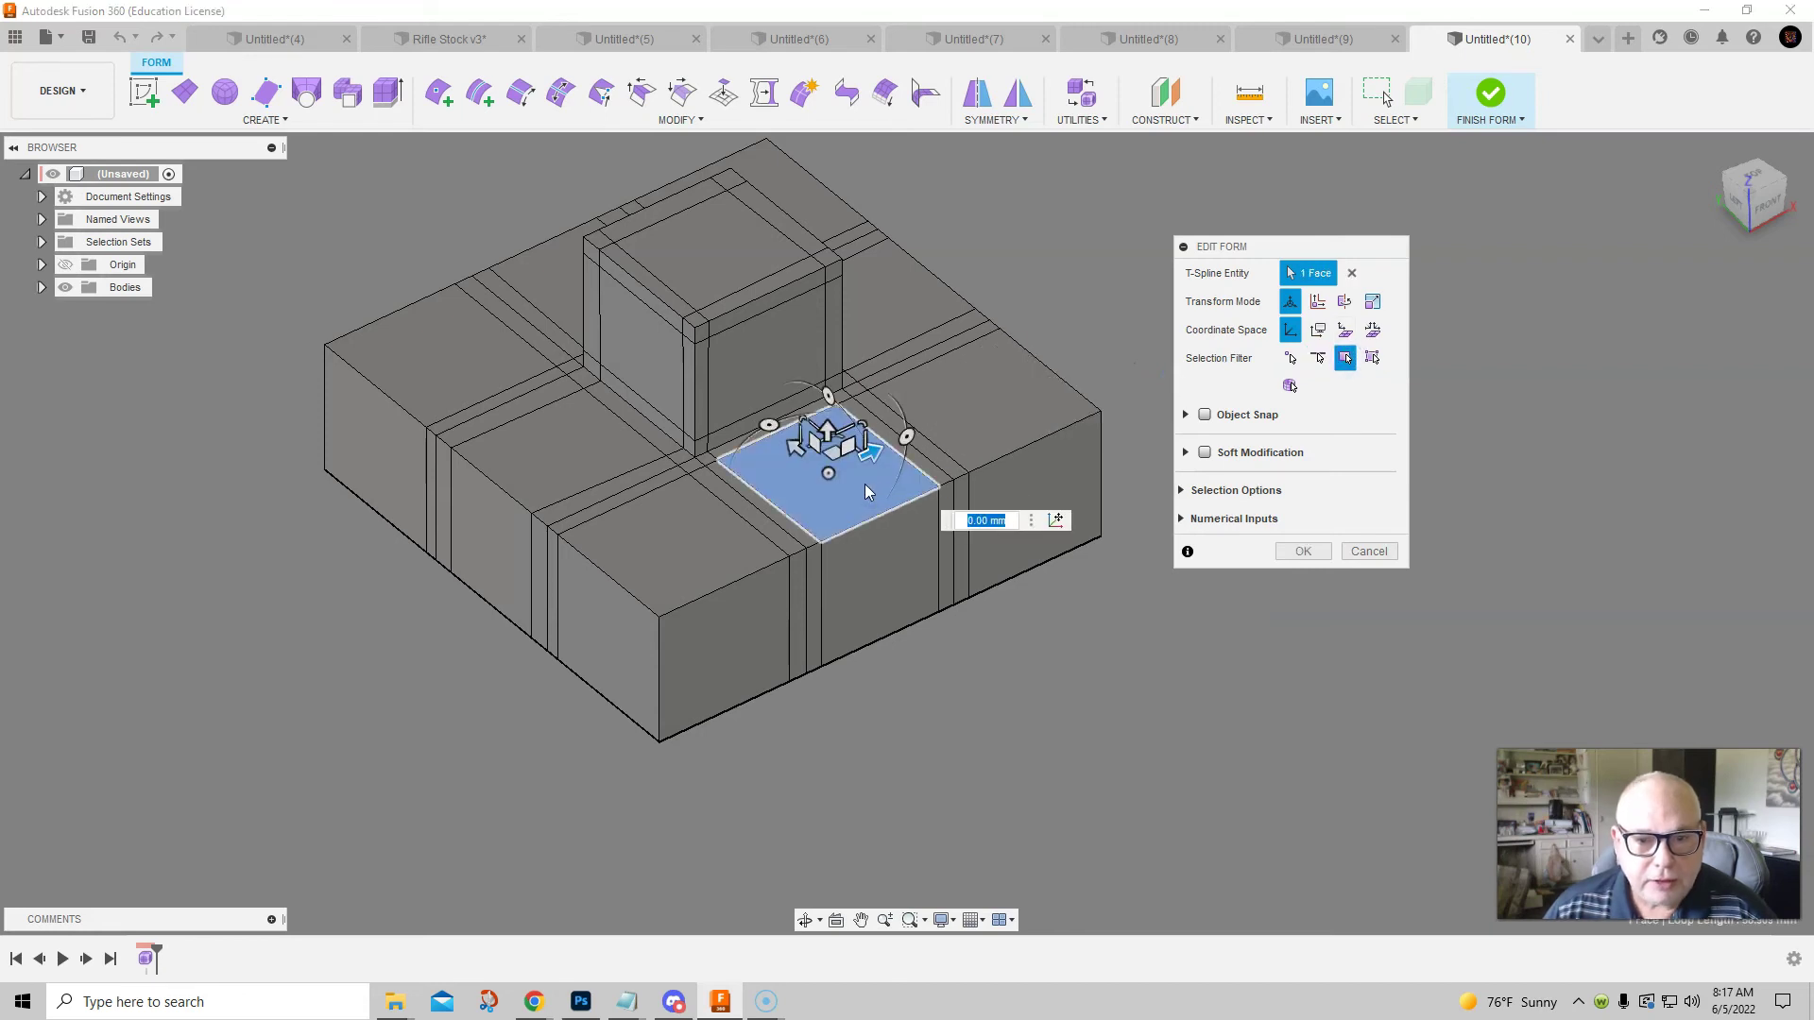
middle_click_drag(870, 471, 774, 527, "shift")
scroll(890, 448, "up", 5)
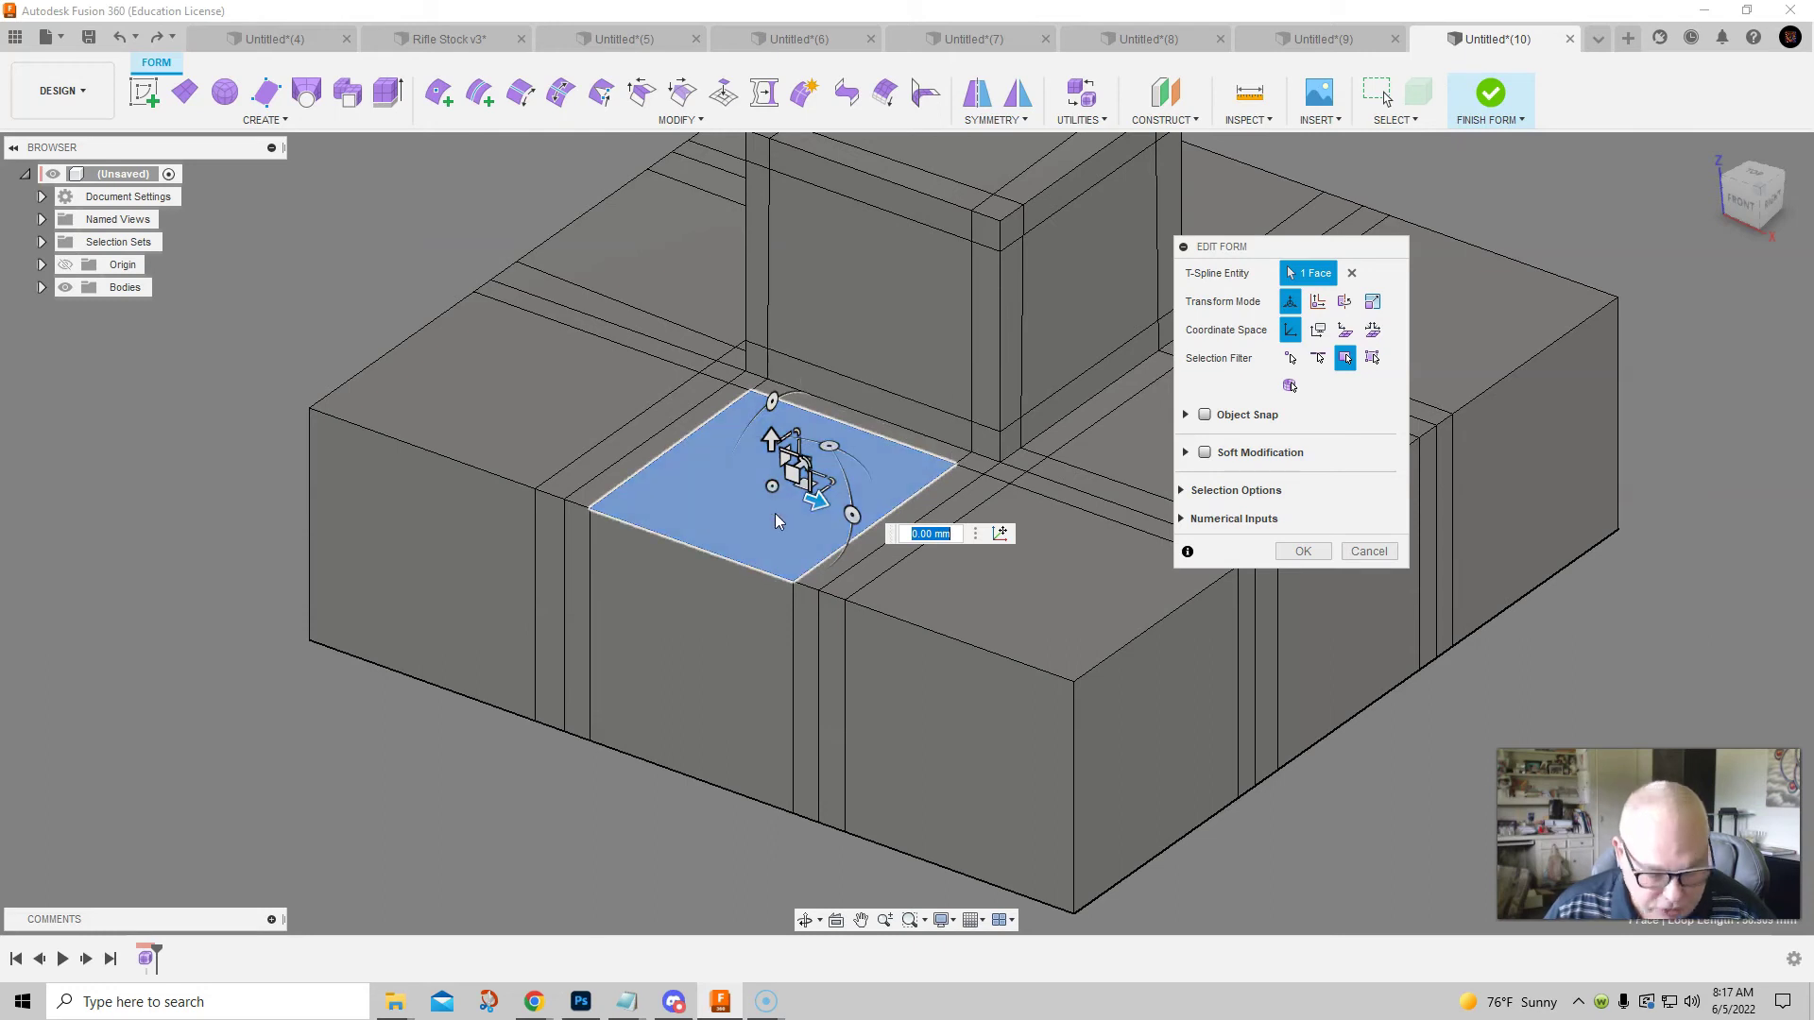
middle_click_drag(776, 516, 710, 548, "shift")
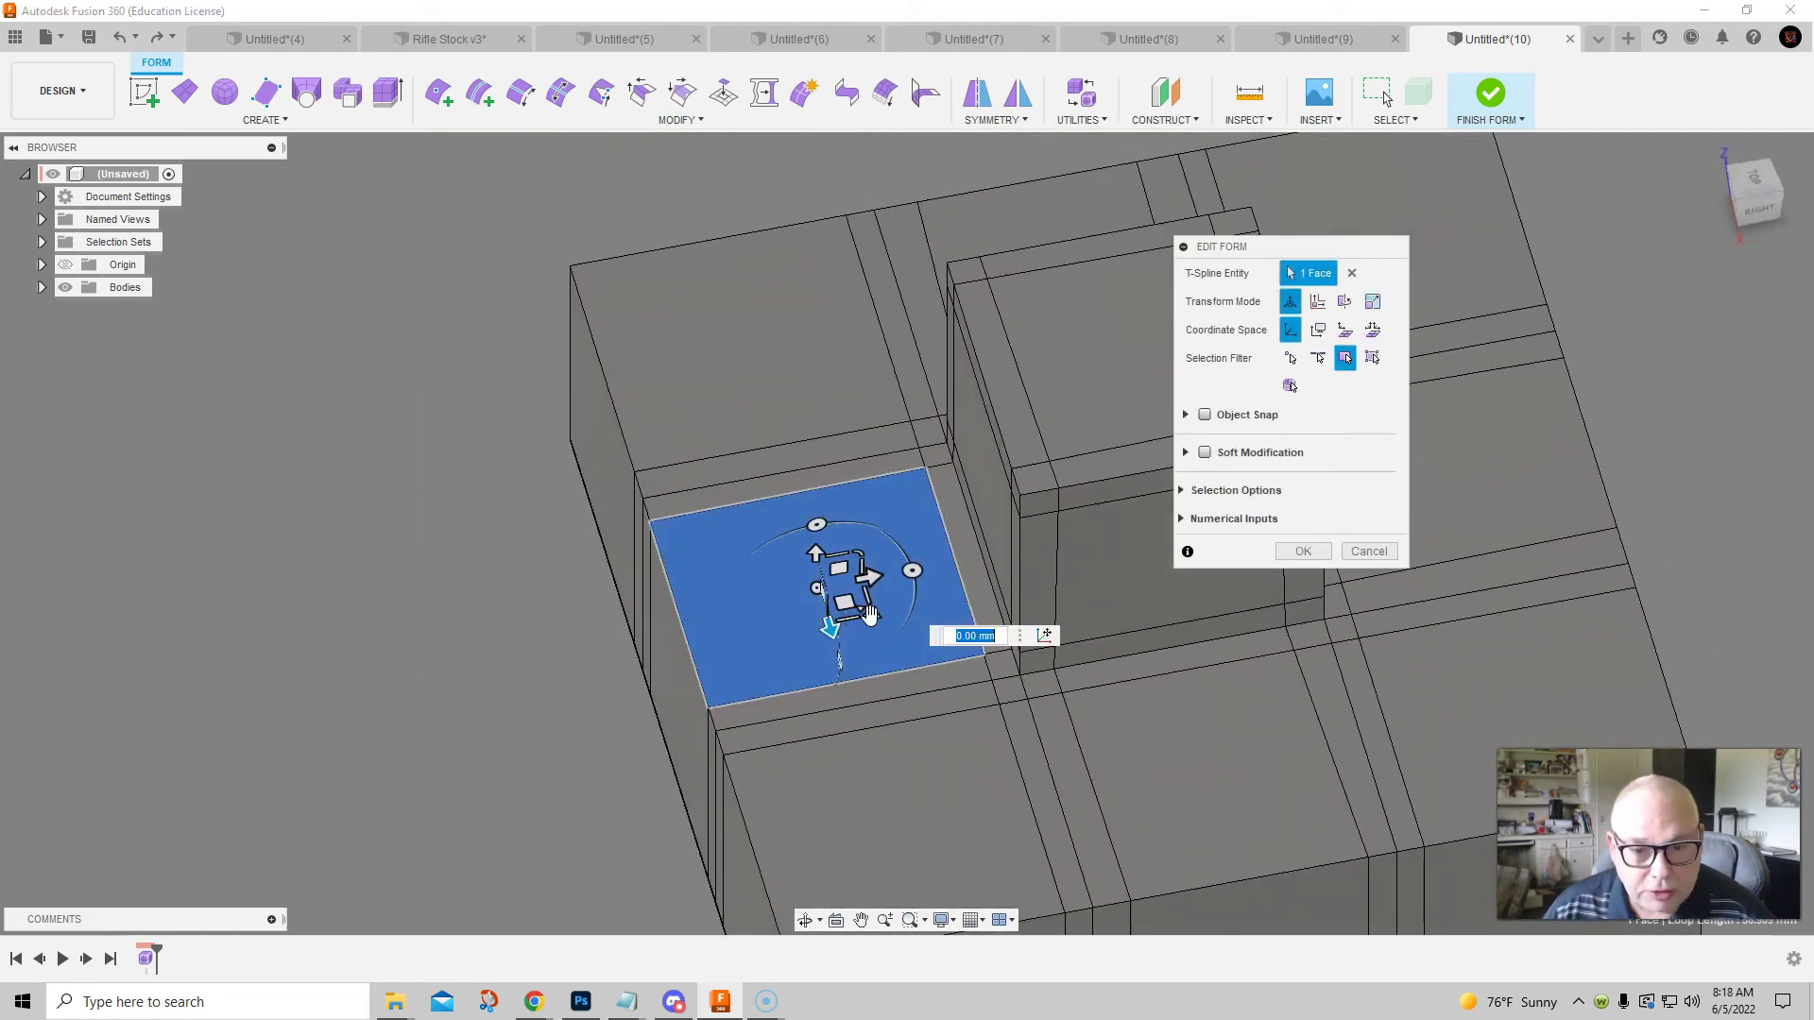
left_click(869, 615)
left_click_drag(869, 615, 864, 613)
middle_click_drag(972, 746, 1032, 695, "shift")
left_click_drag(855, 469, 844, 301)
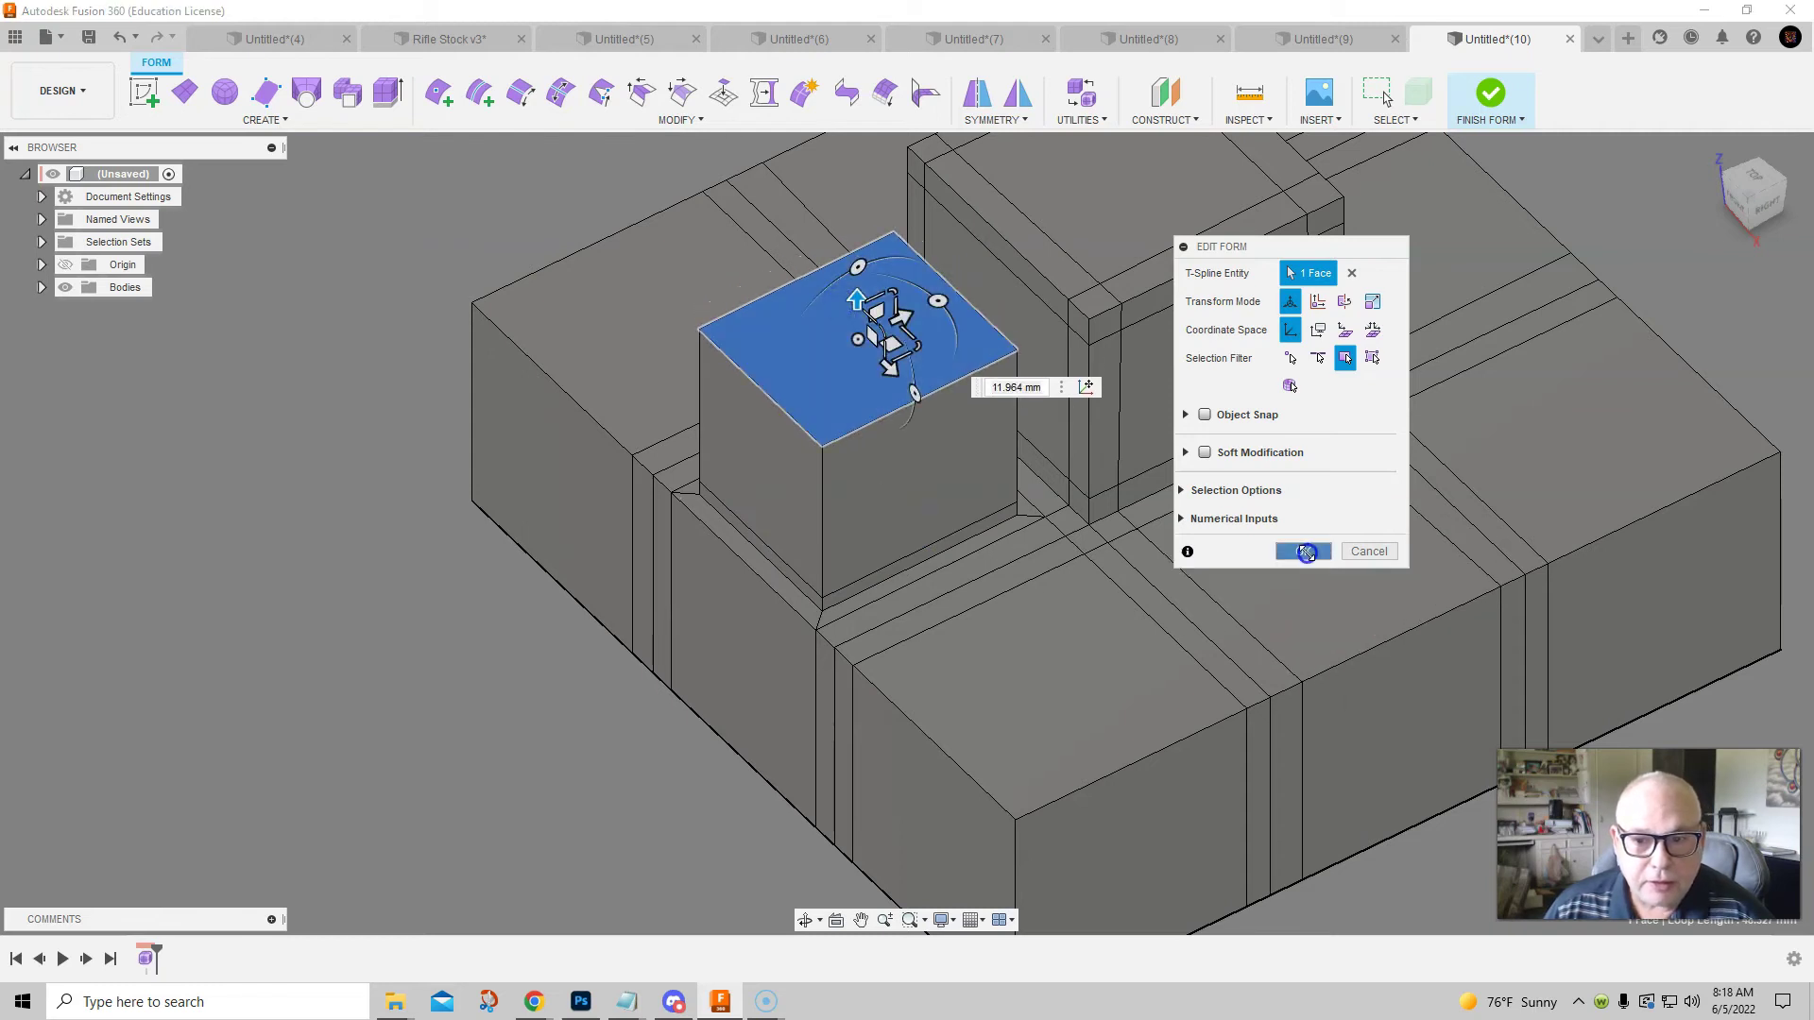
left_click(1307, 551)
left_click(492, 722)
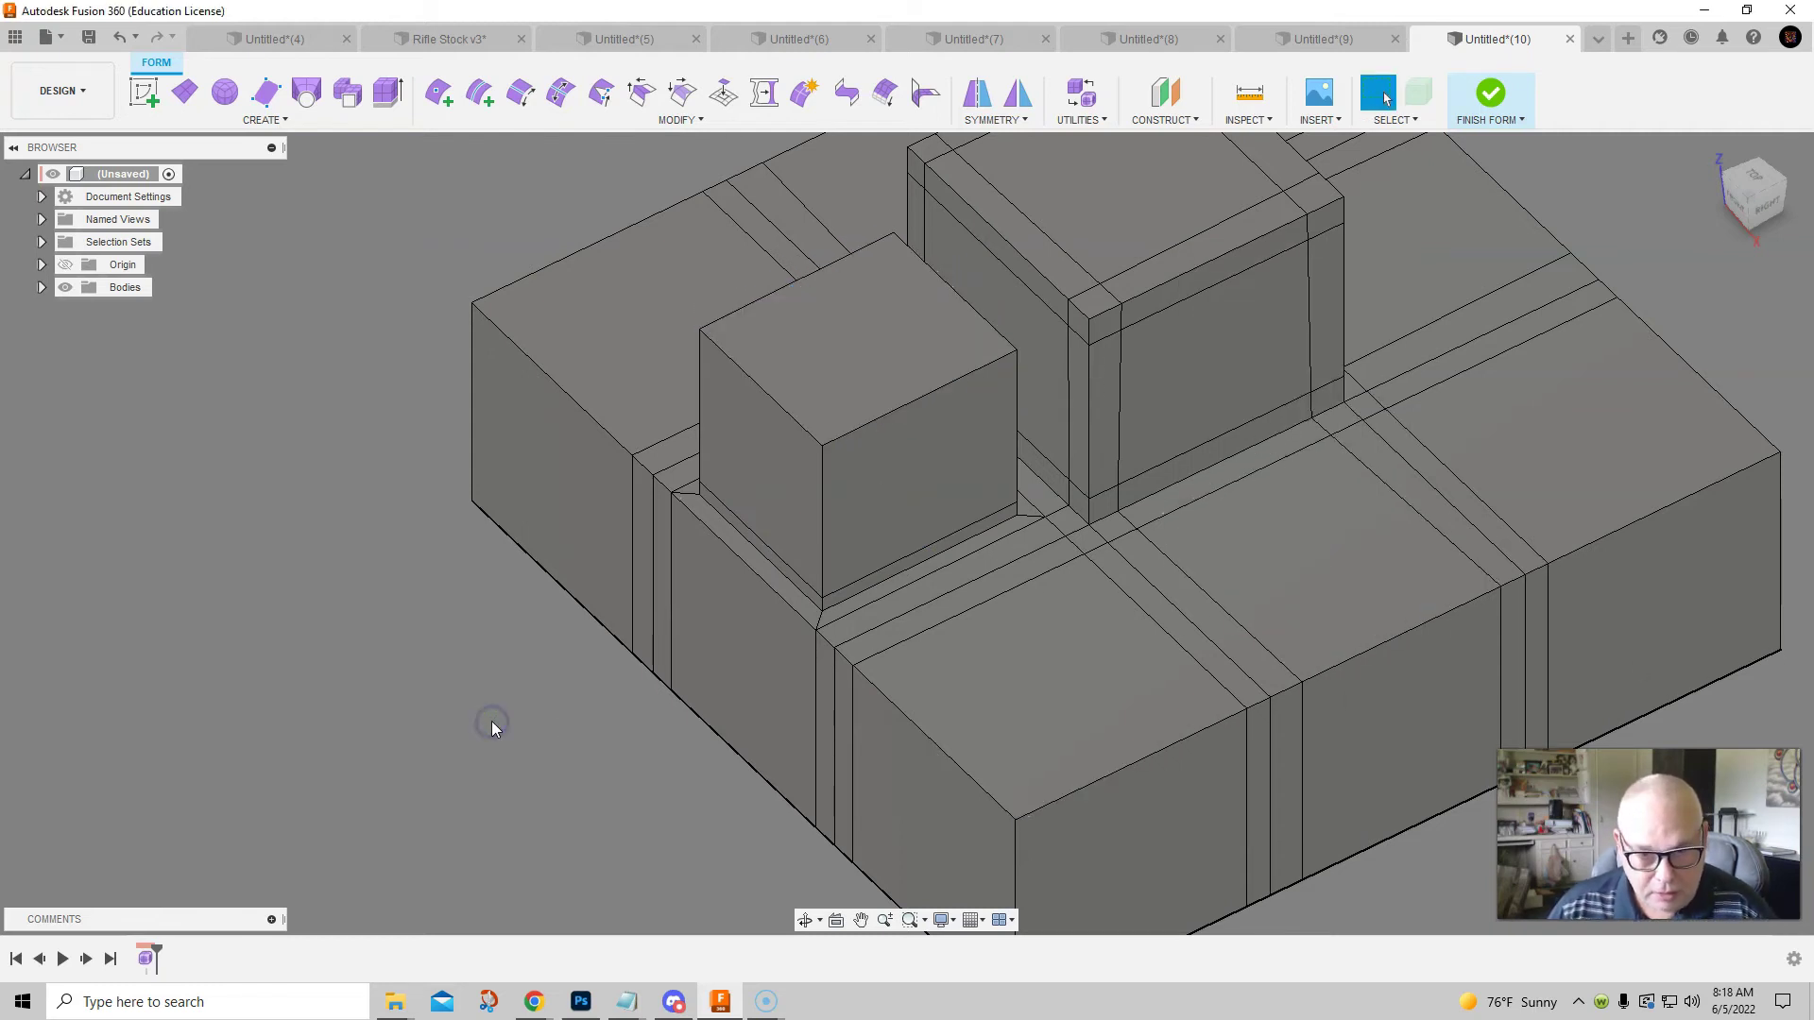
Compare the form in smooth and box display, and hide its T-spline body
key("ctrl+3")
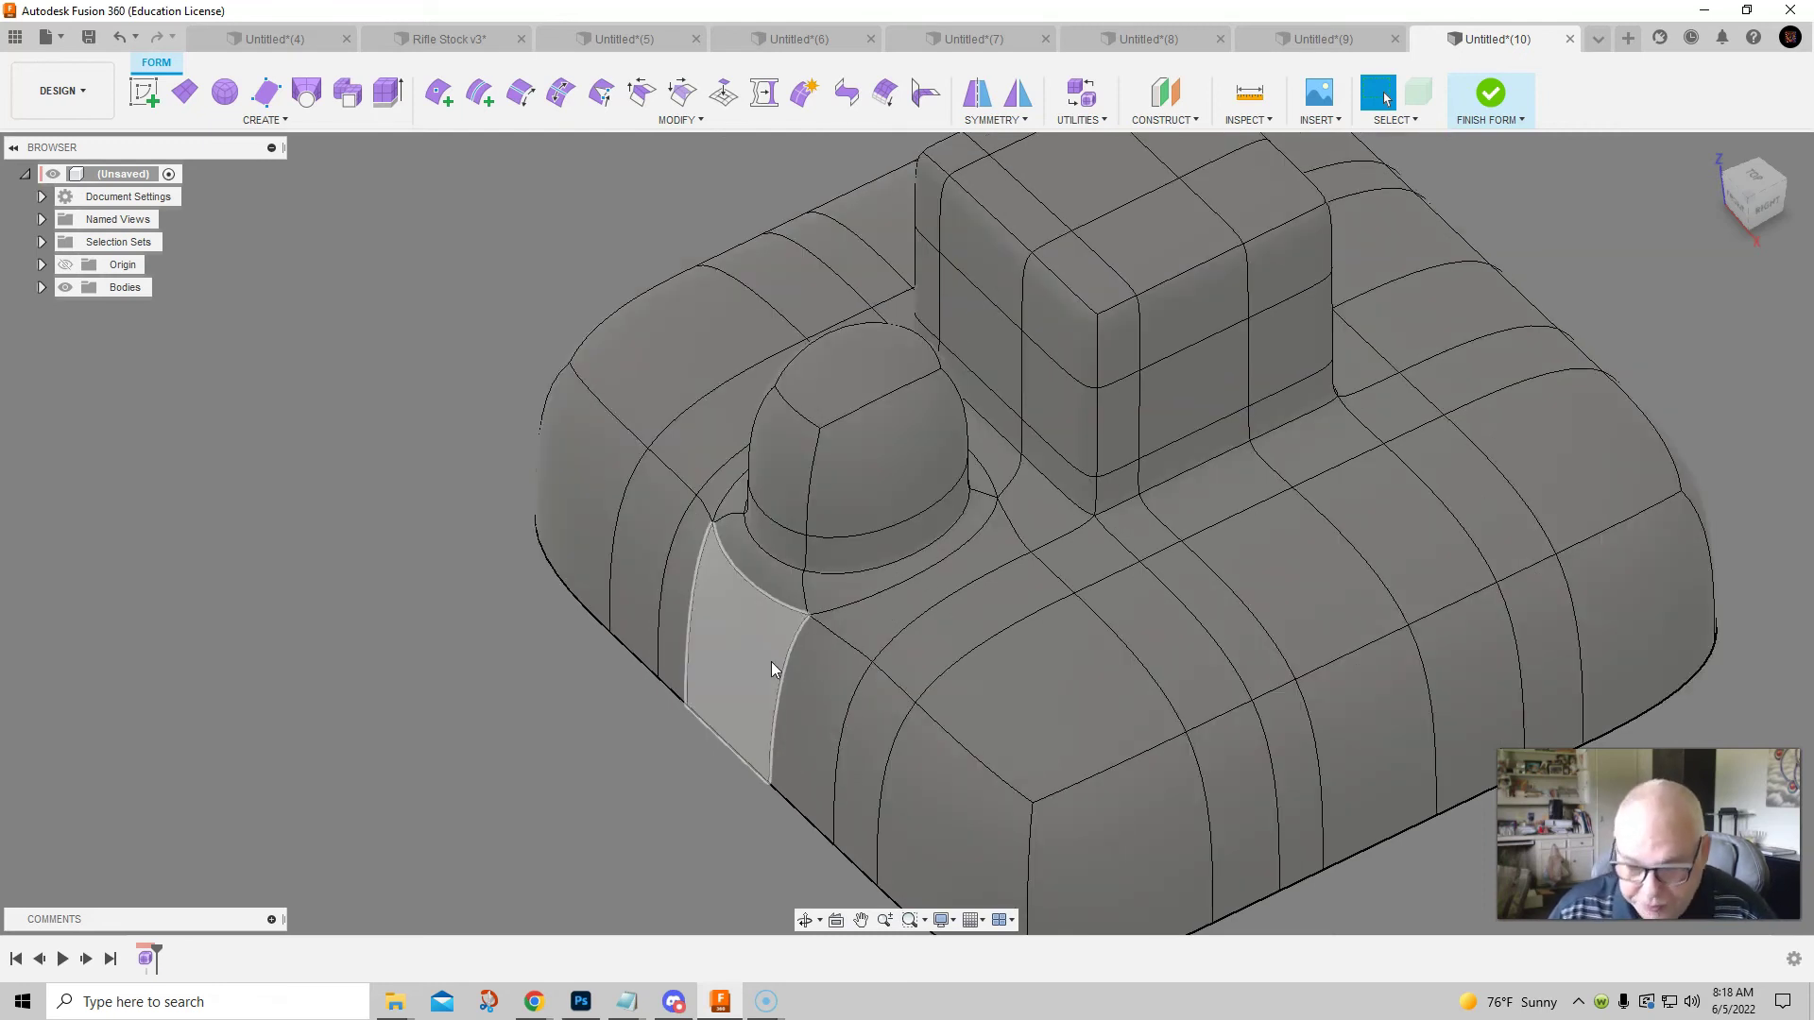
key("ctrl+1")
left_click(41, 289)
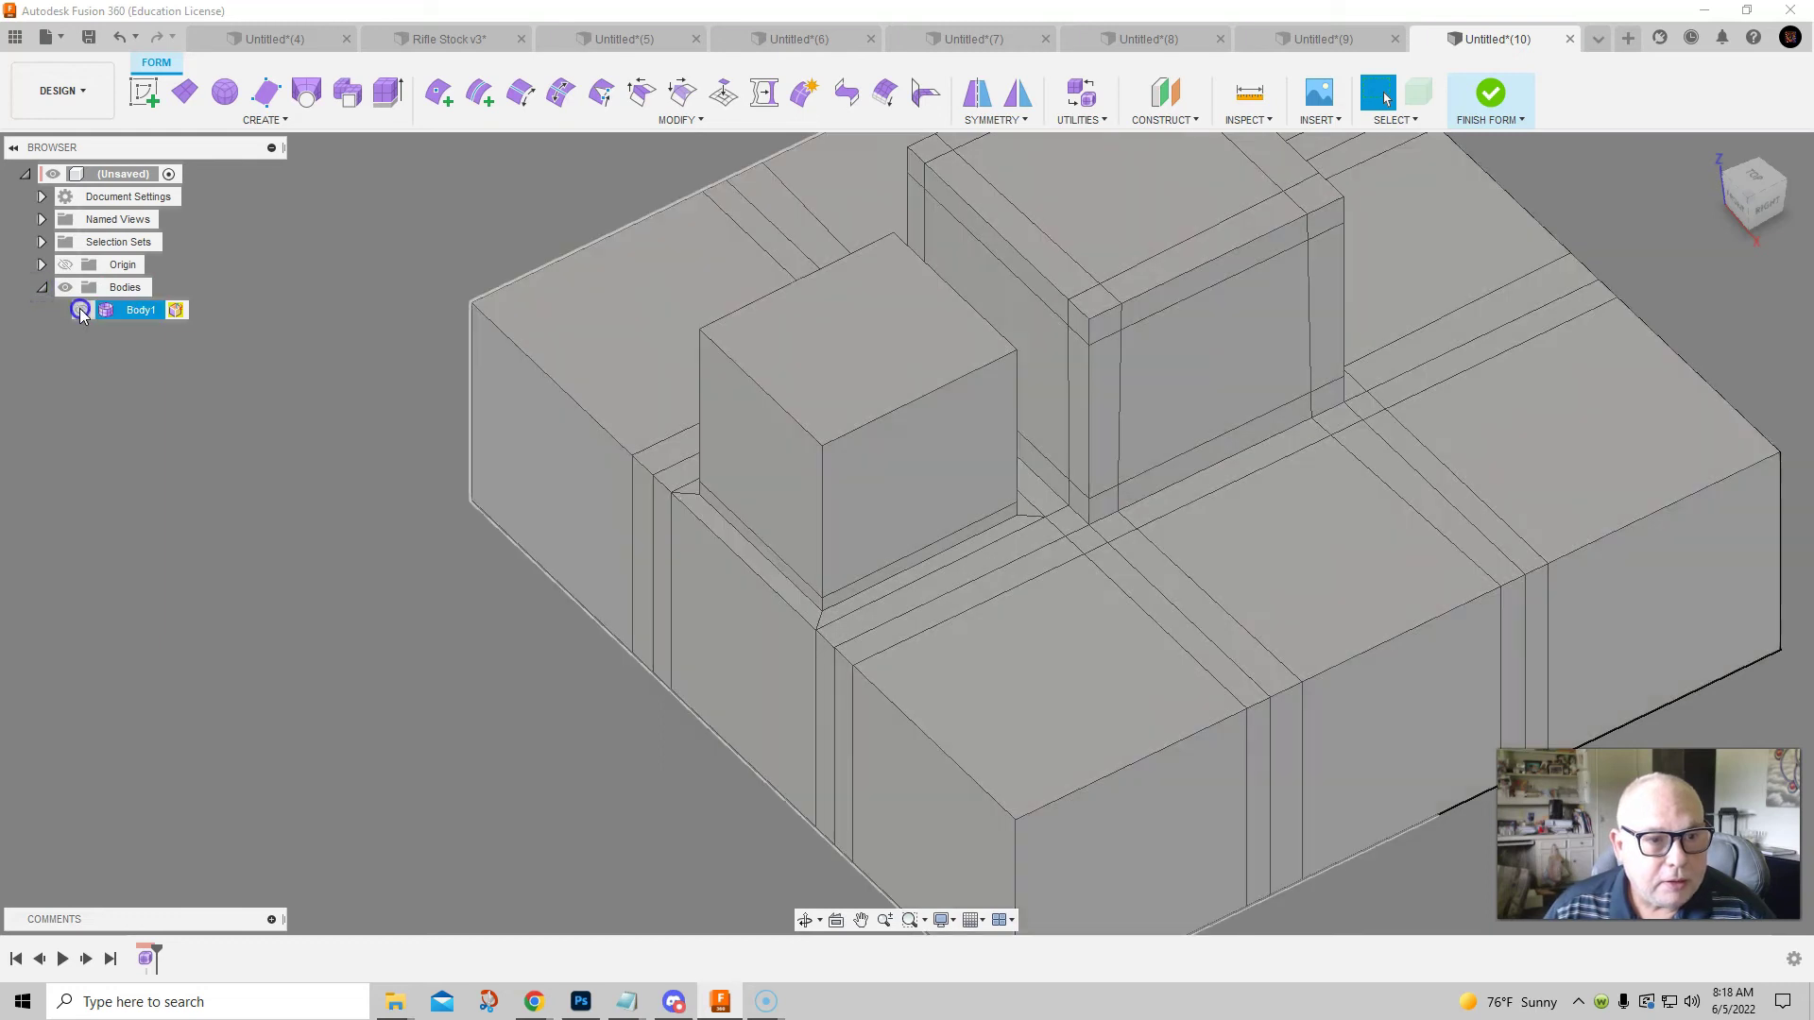
left_click(81, 310)
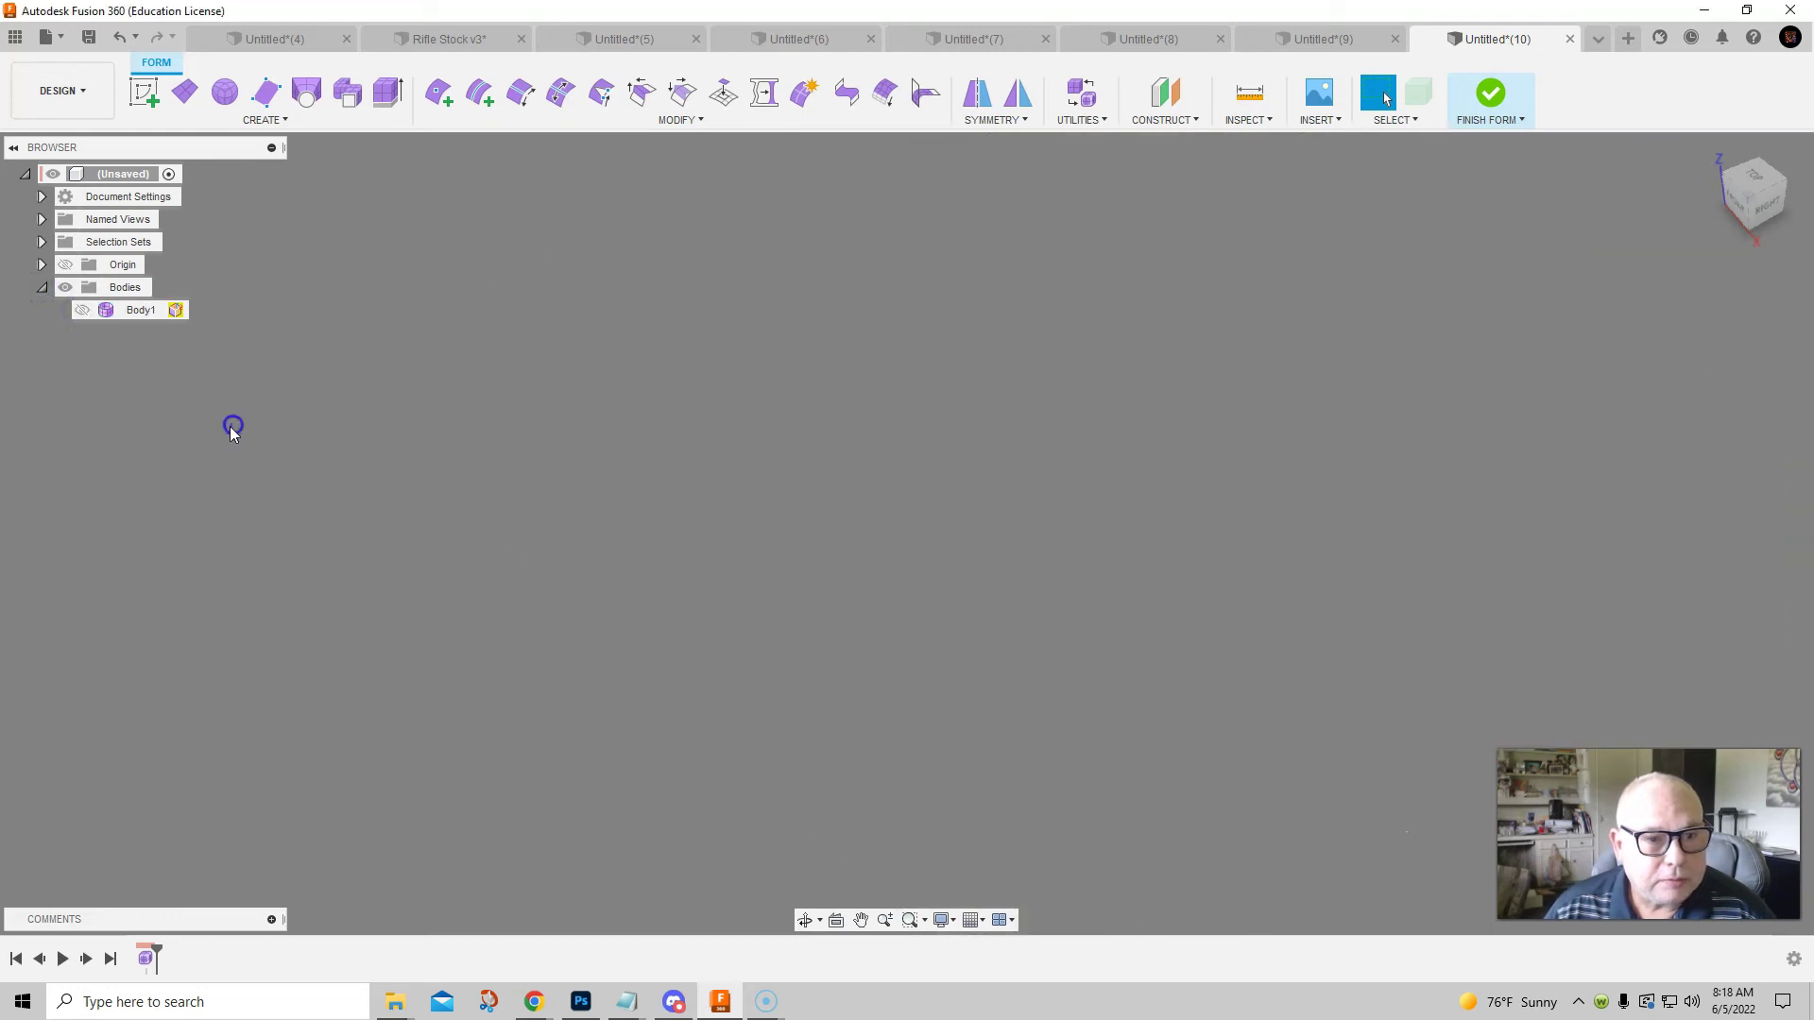
left_click(232, 426)
middle_click_drag(1134, 304, 1064, 353)
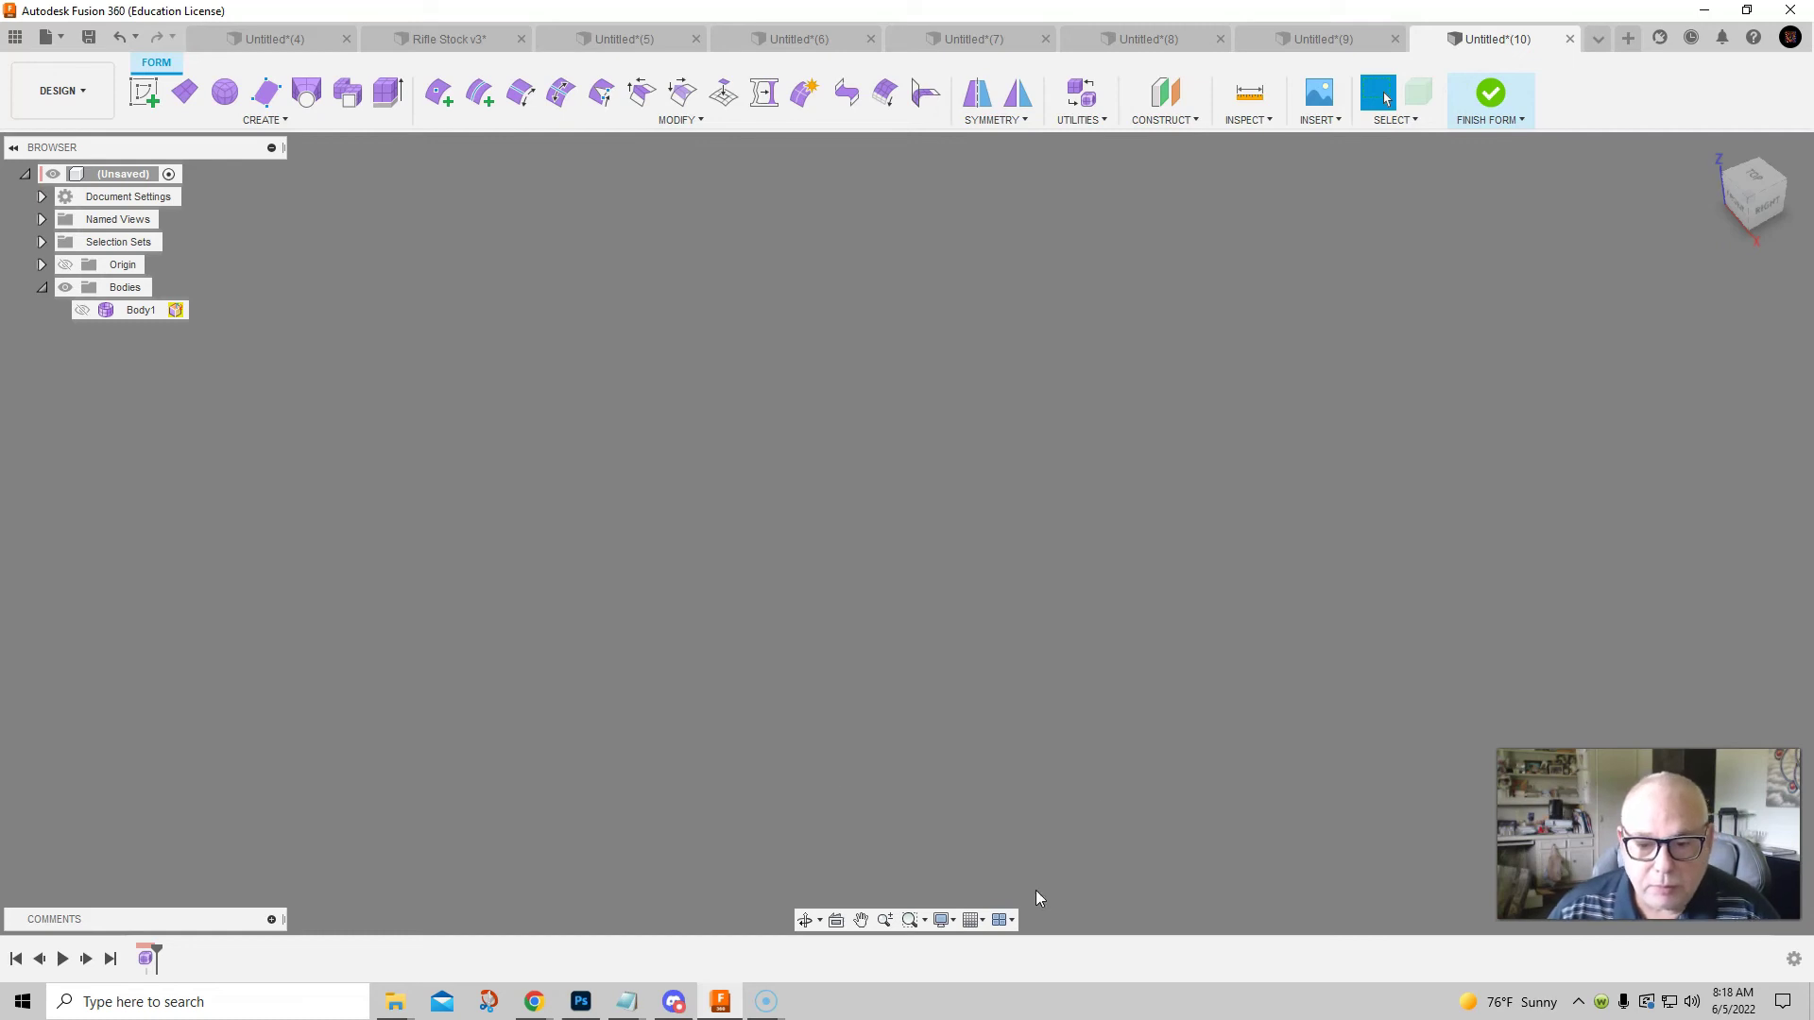
Finish the form, hide the resulting surface body and show the layout grid
left_click(1490, 94)
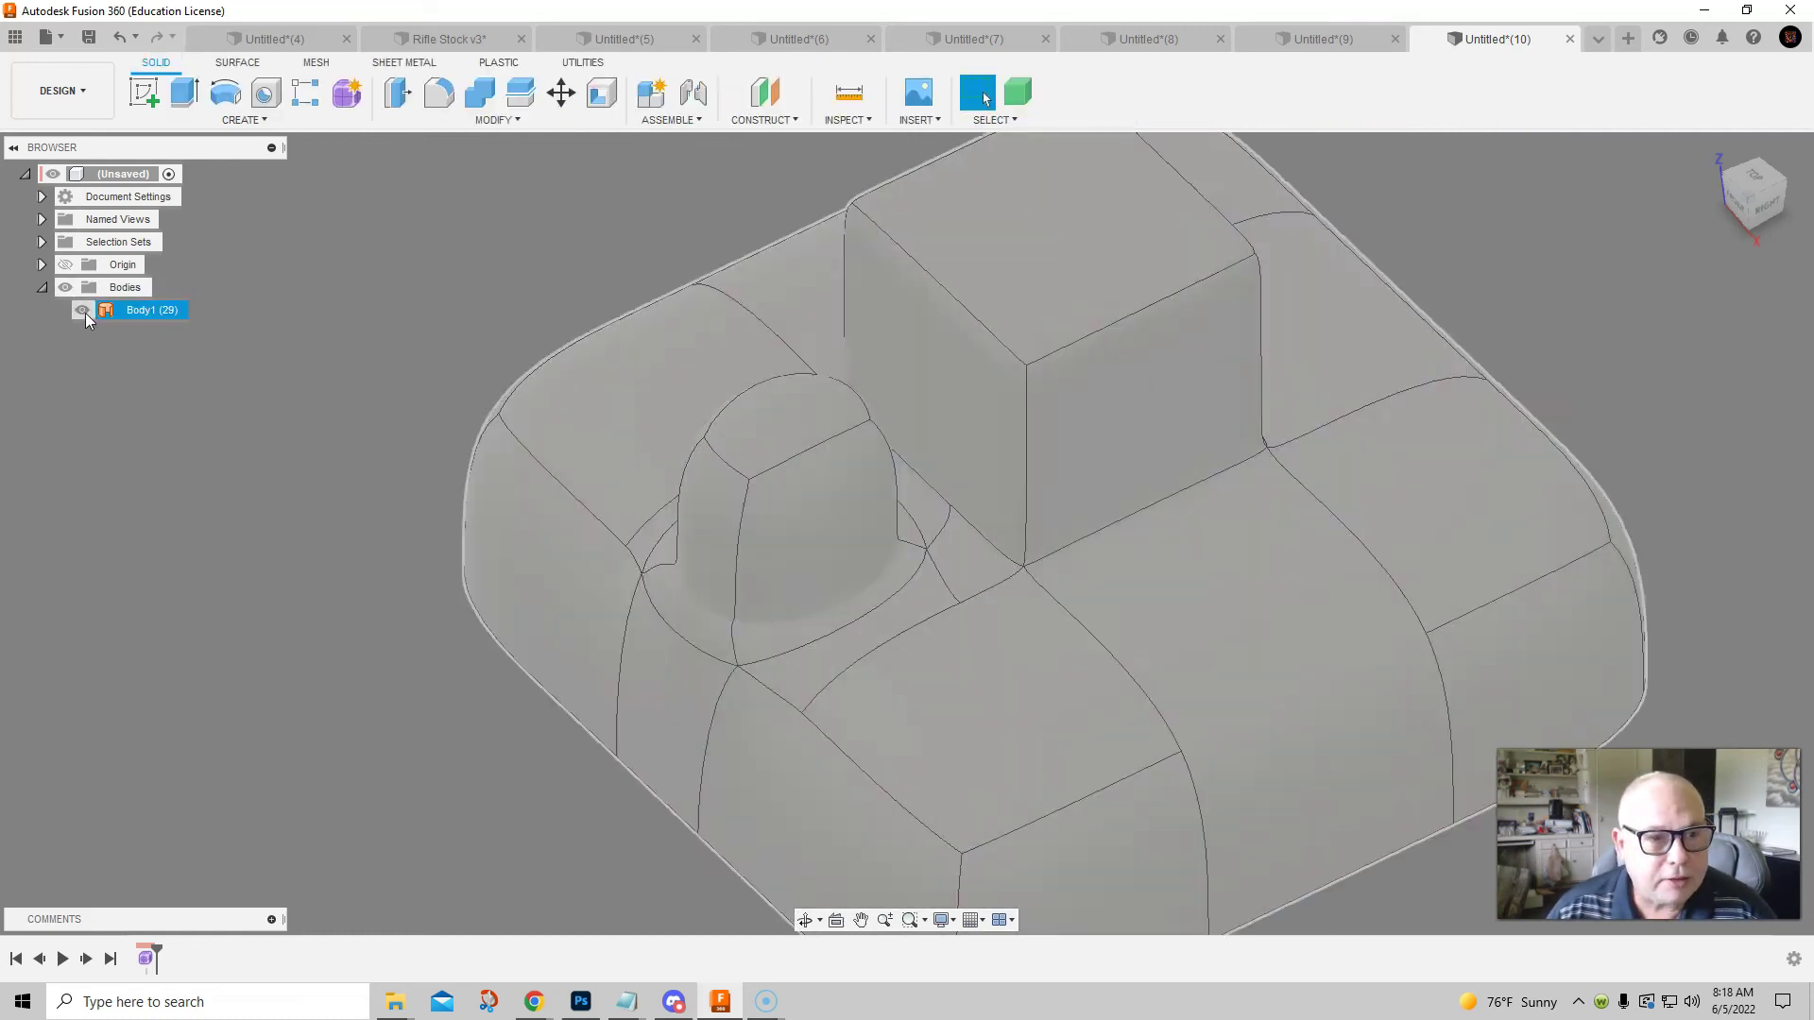
left_click(83, 311)
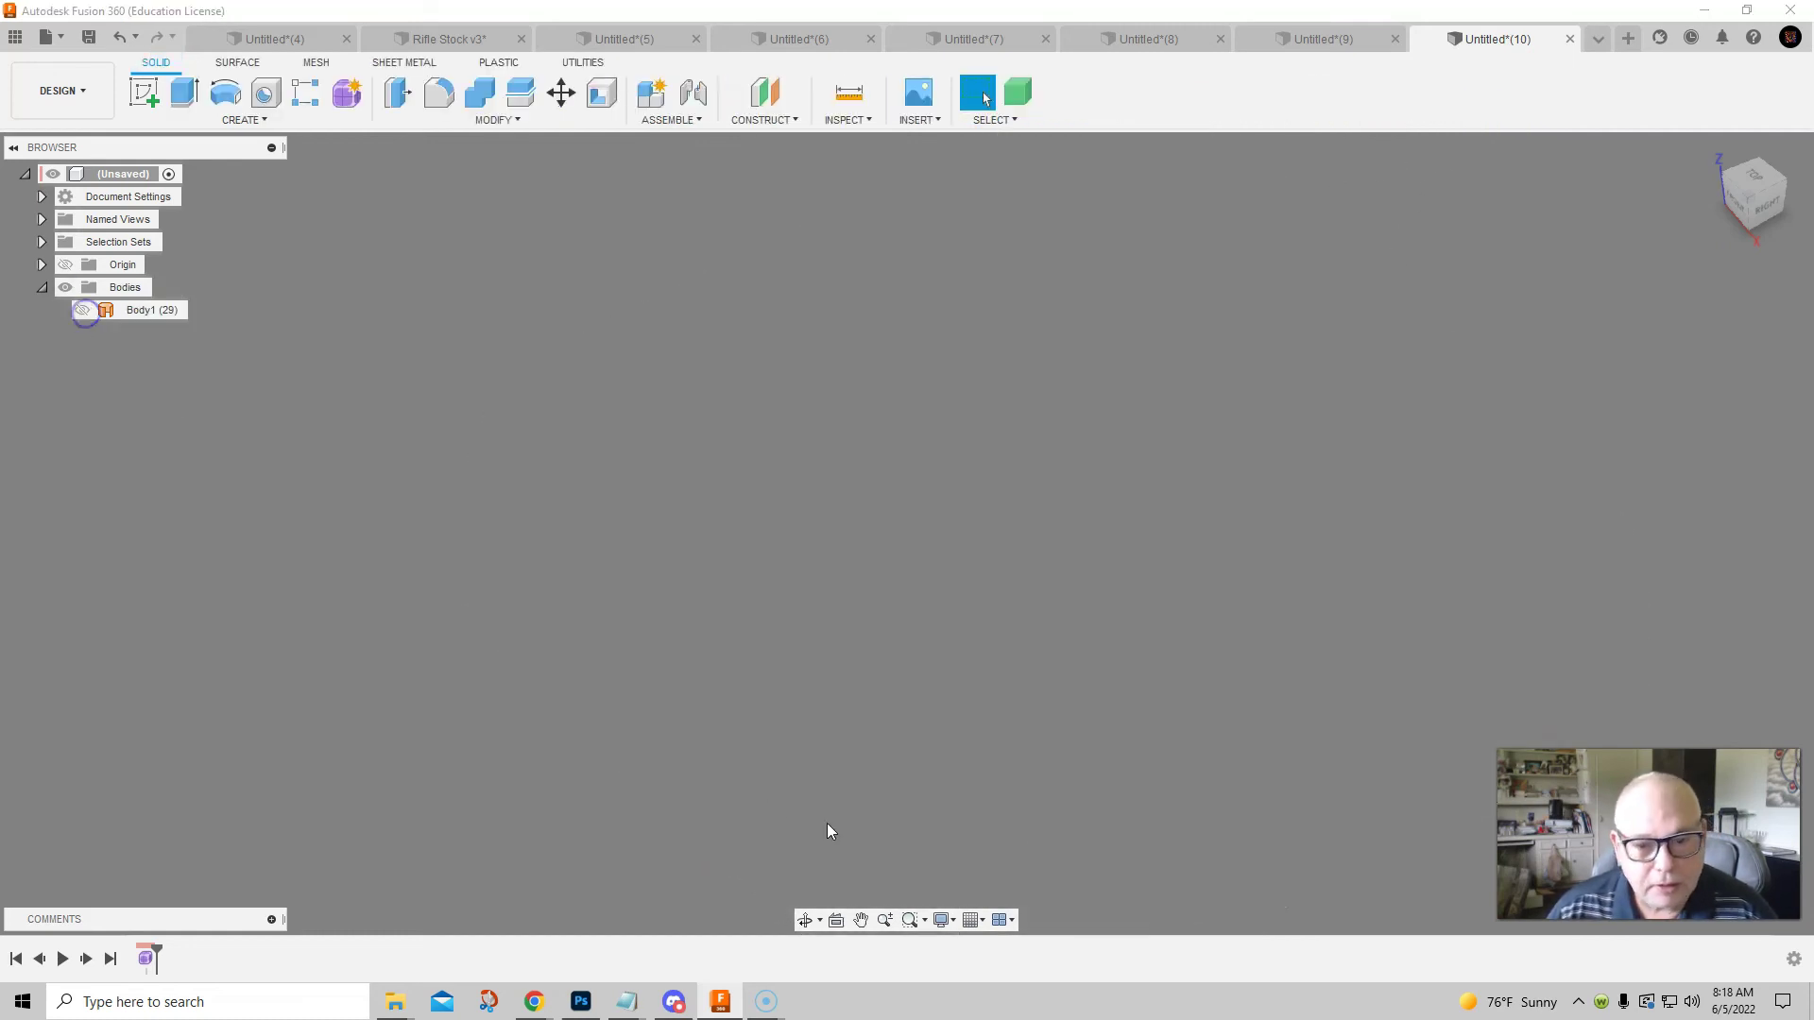
left_click(983, 922)
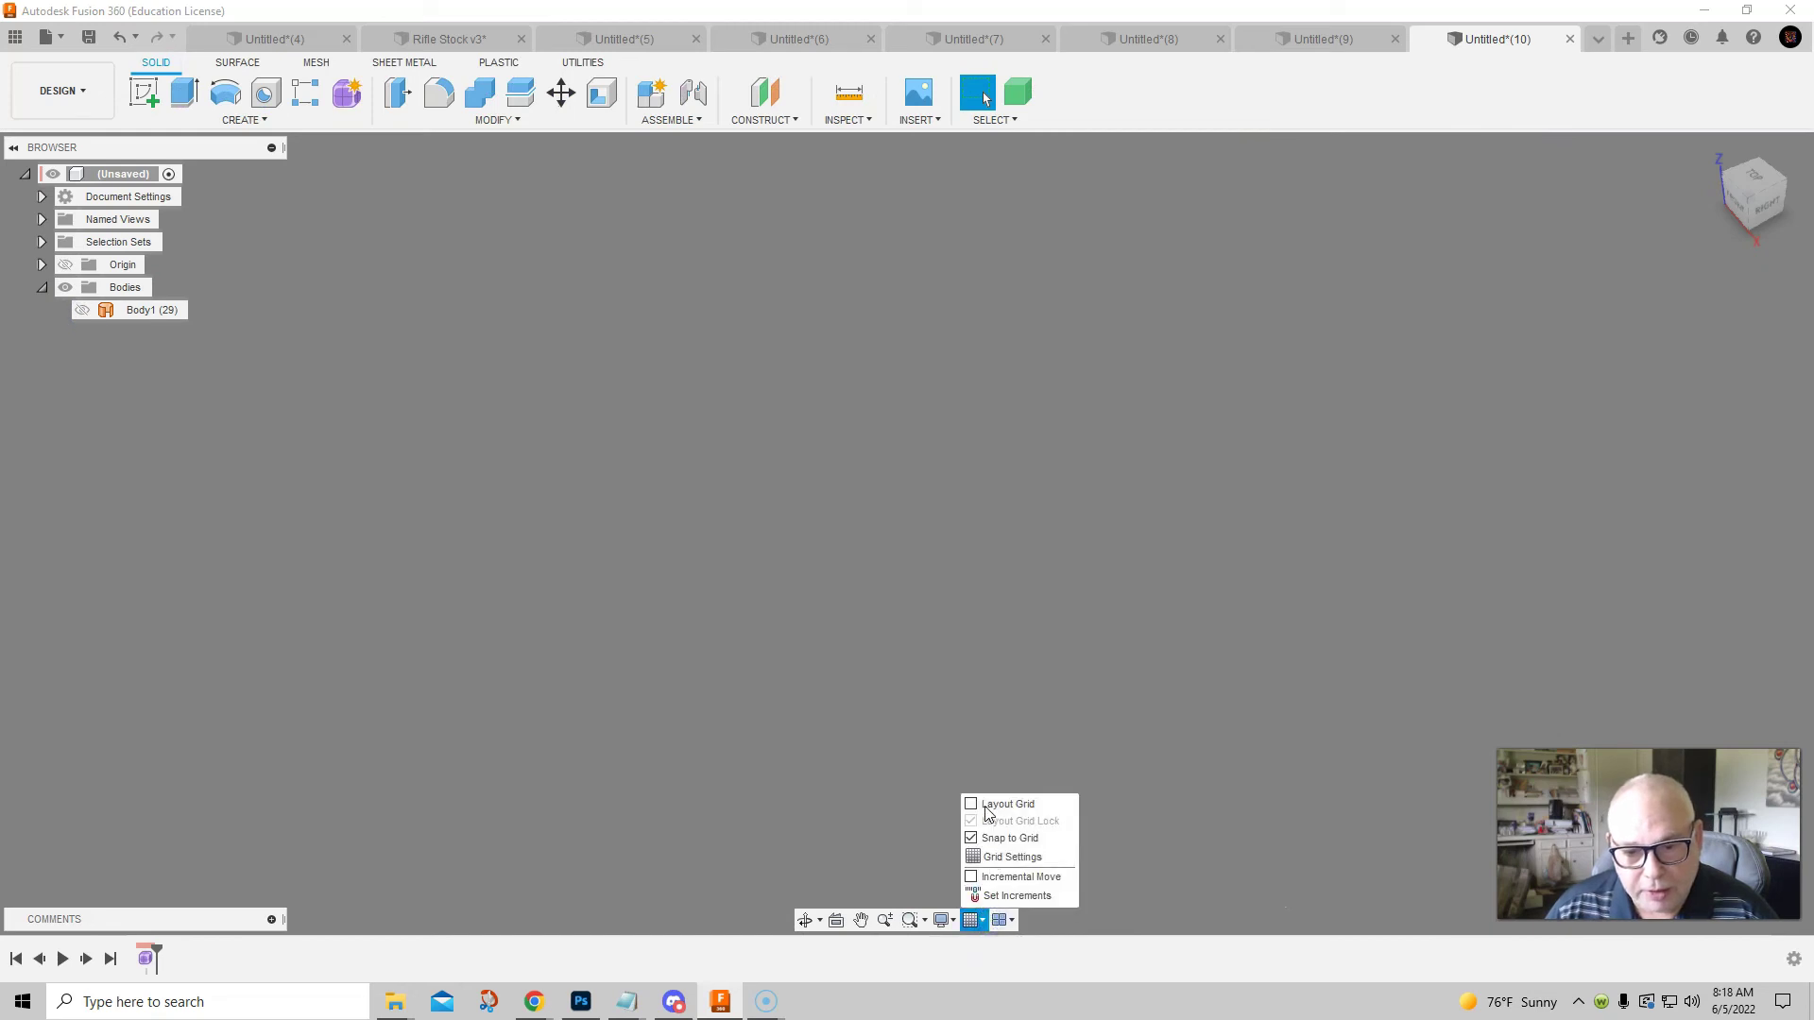
left_click(971, 804)
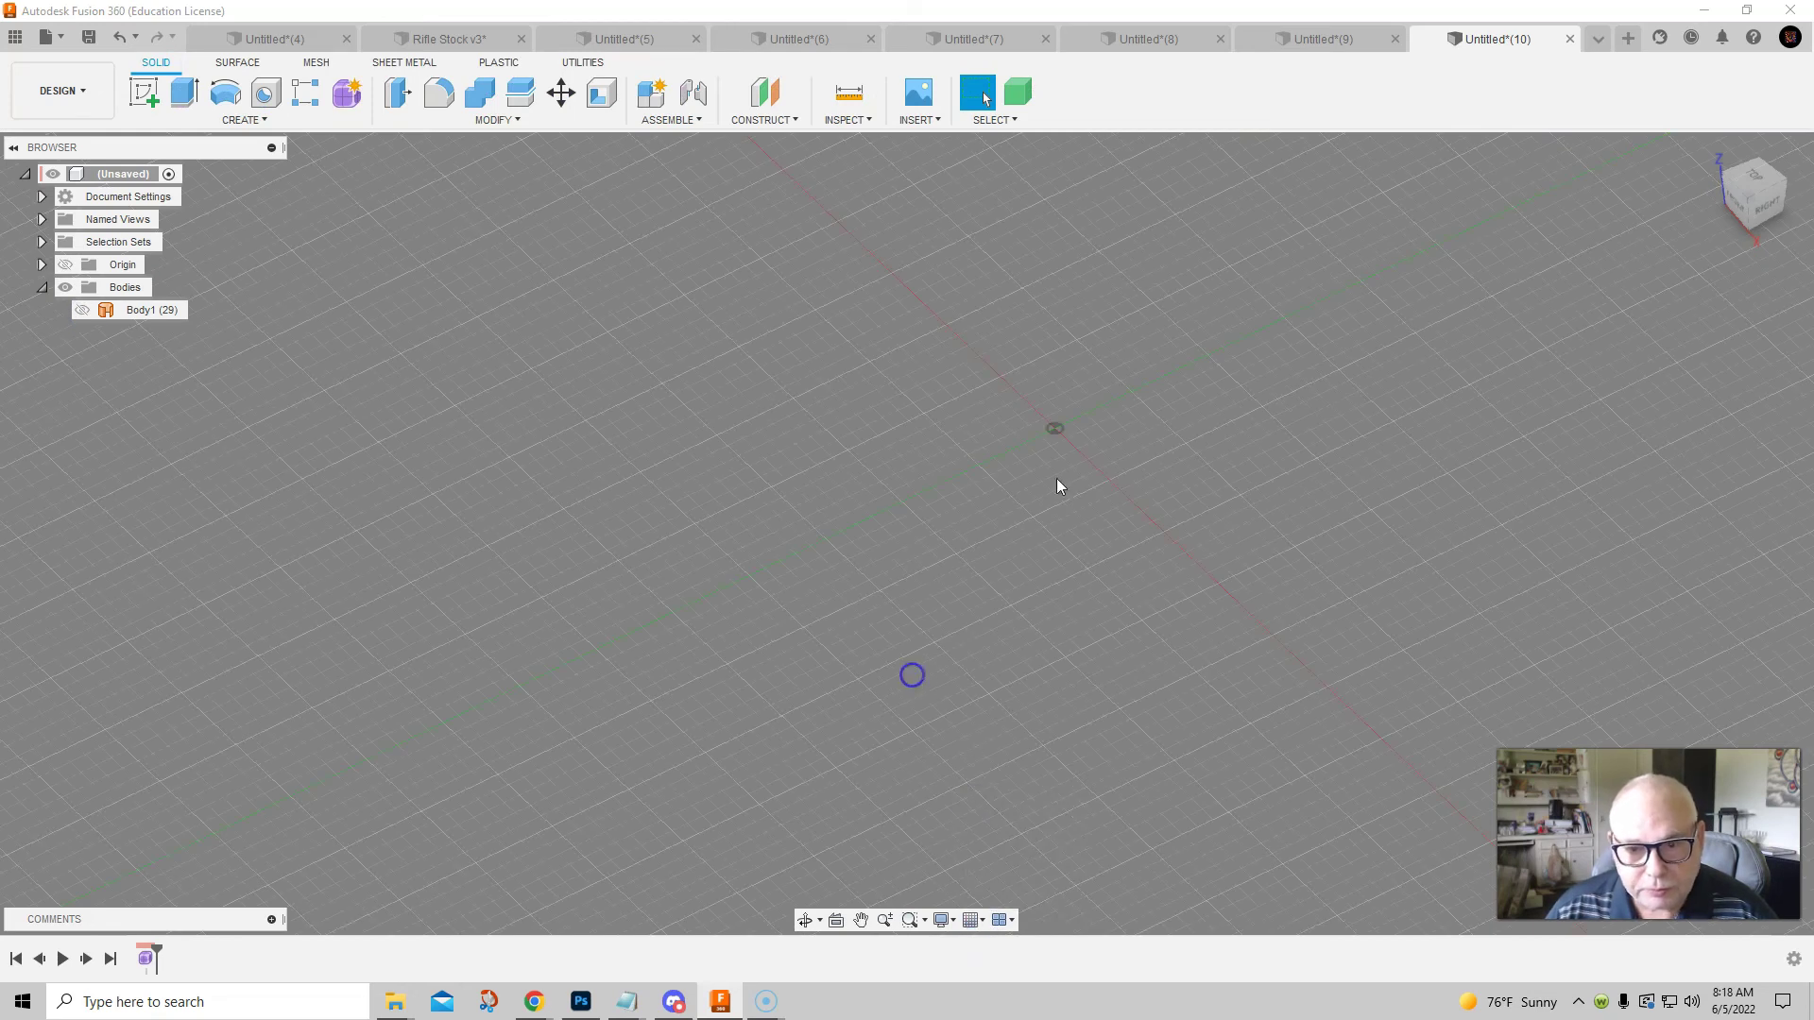
middle_click_drag(863, 621, 900, 603, "shift")
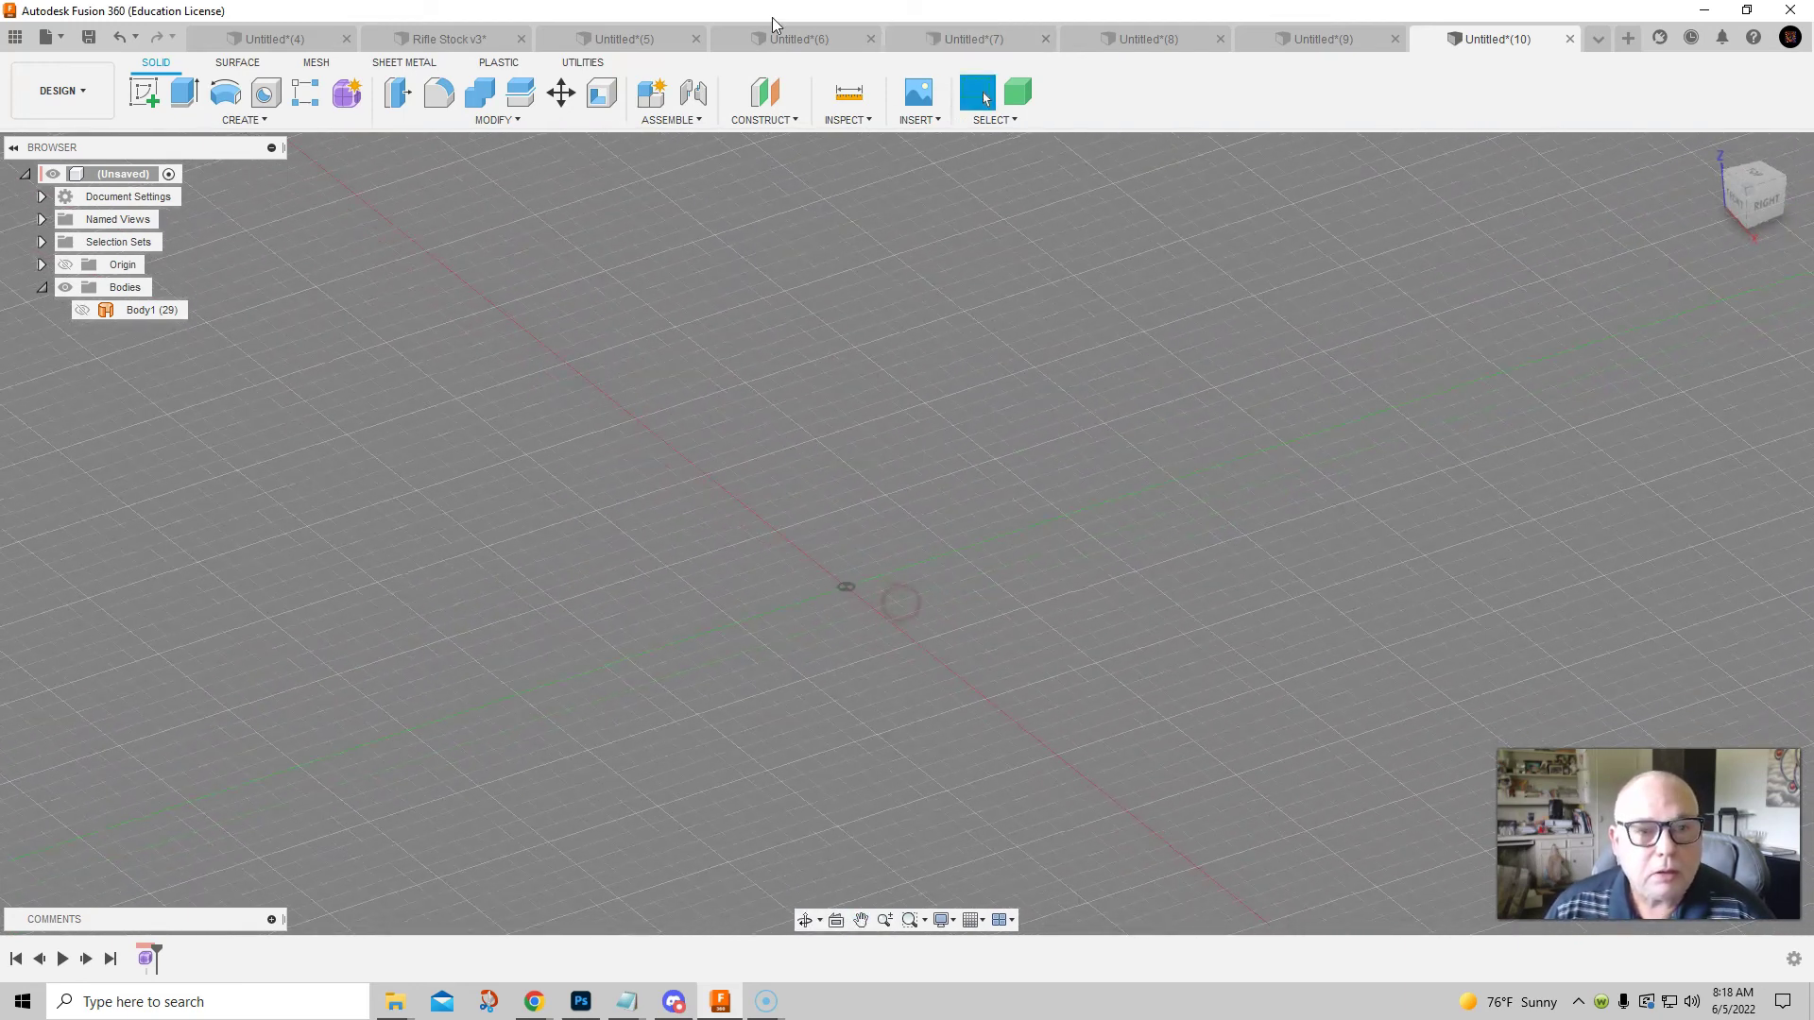
Create a new form and place a 20 by 20 mm center-rectangle T-spline box on the ground plane near the origin
left_click(346, 92)
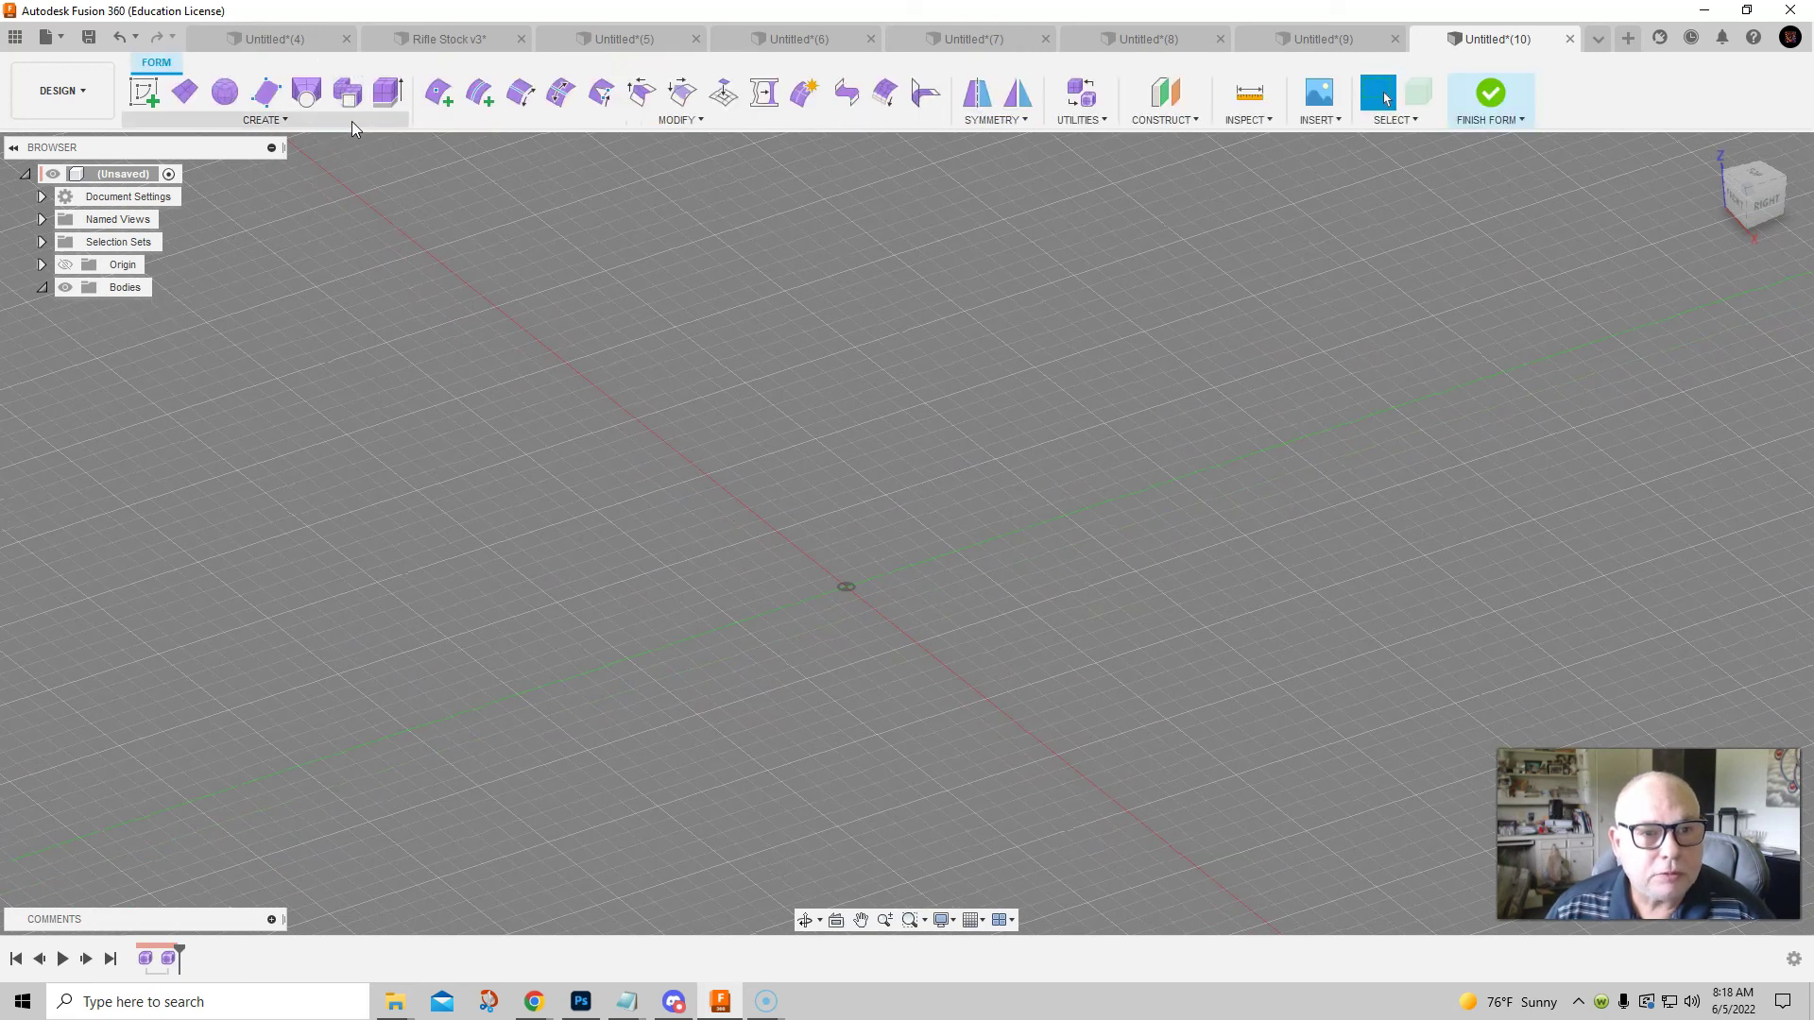
left_click(251, 121)
left_click(154, 163)
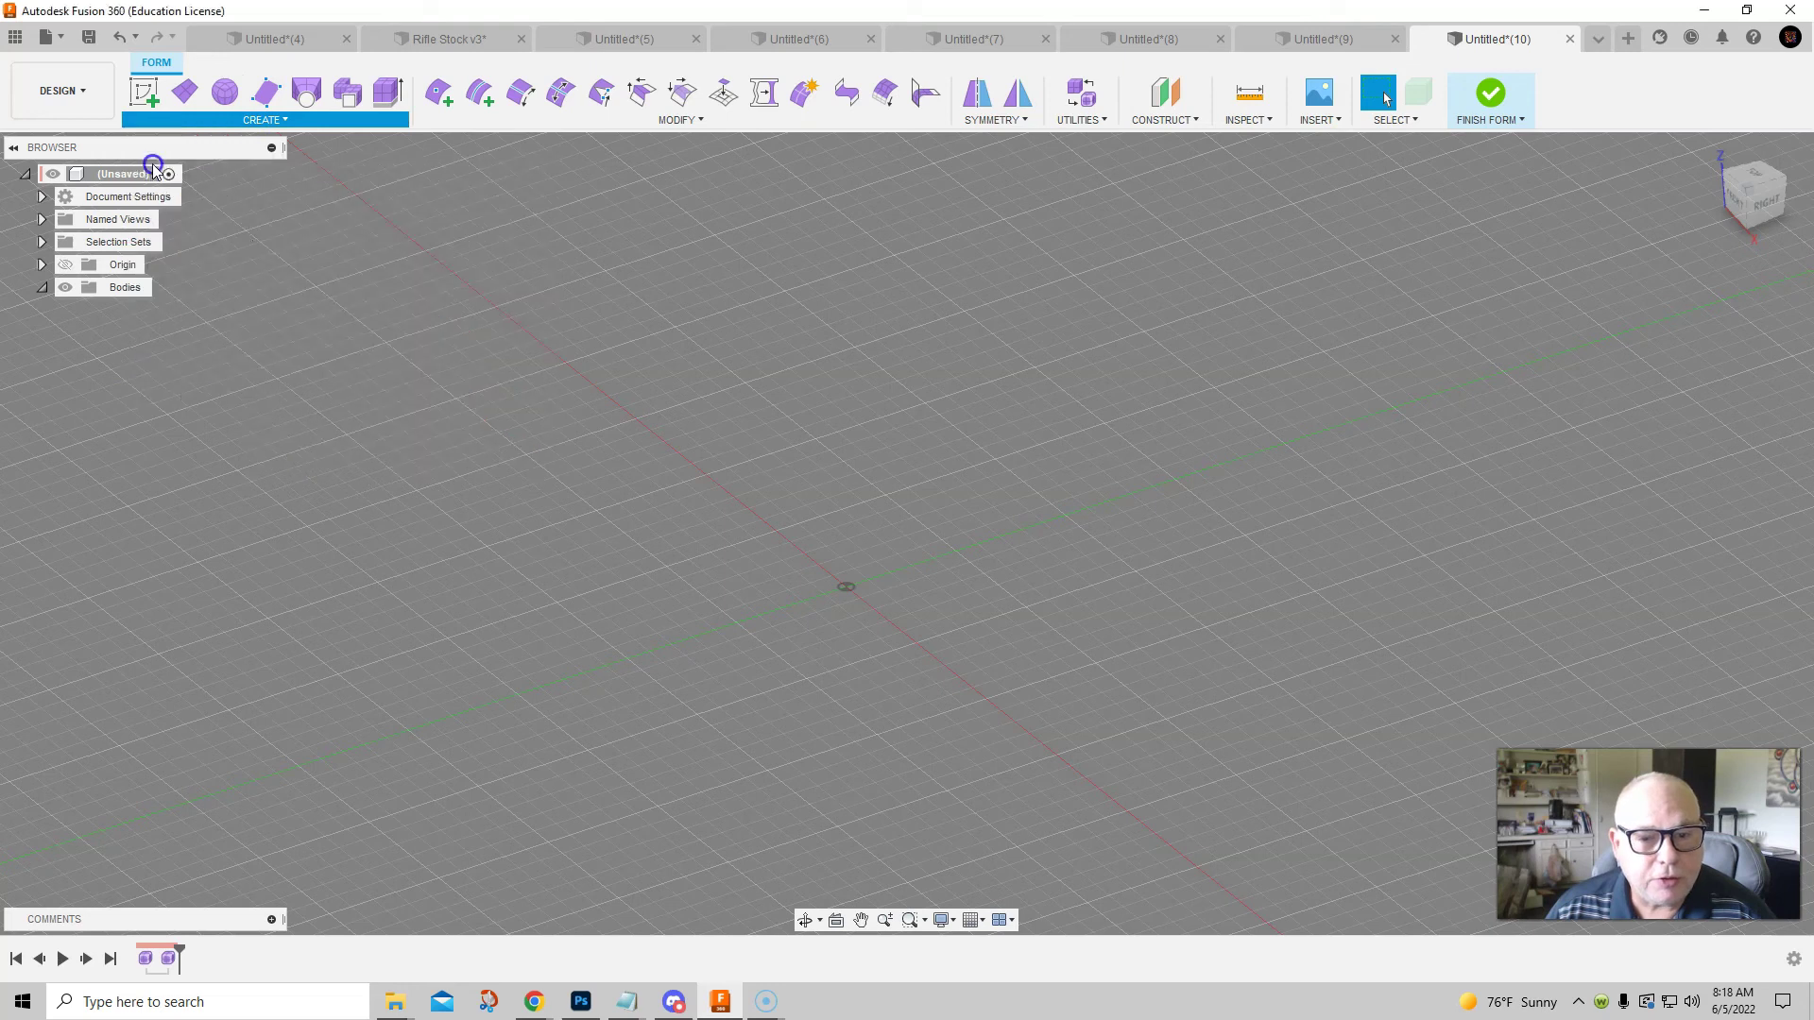
left_click(943, 597)
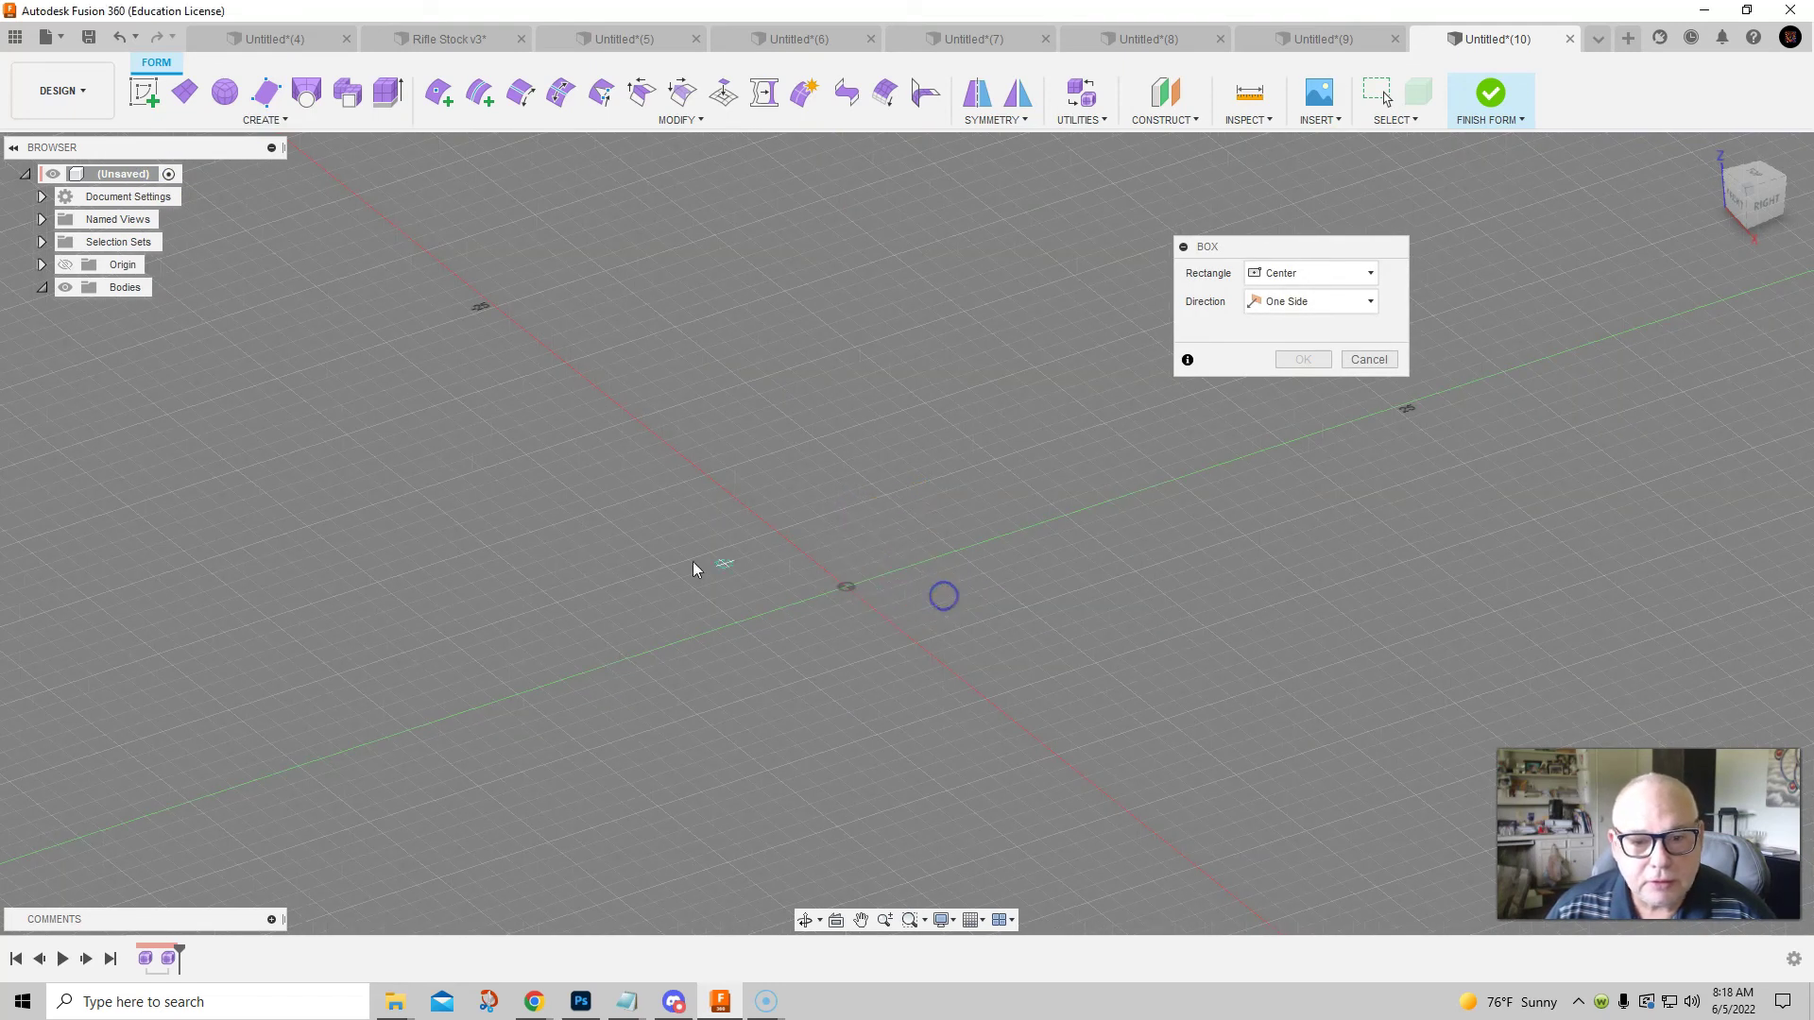
left_click(671, 565)
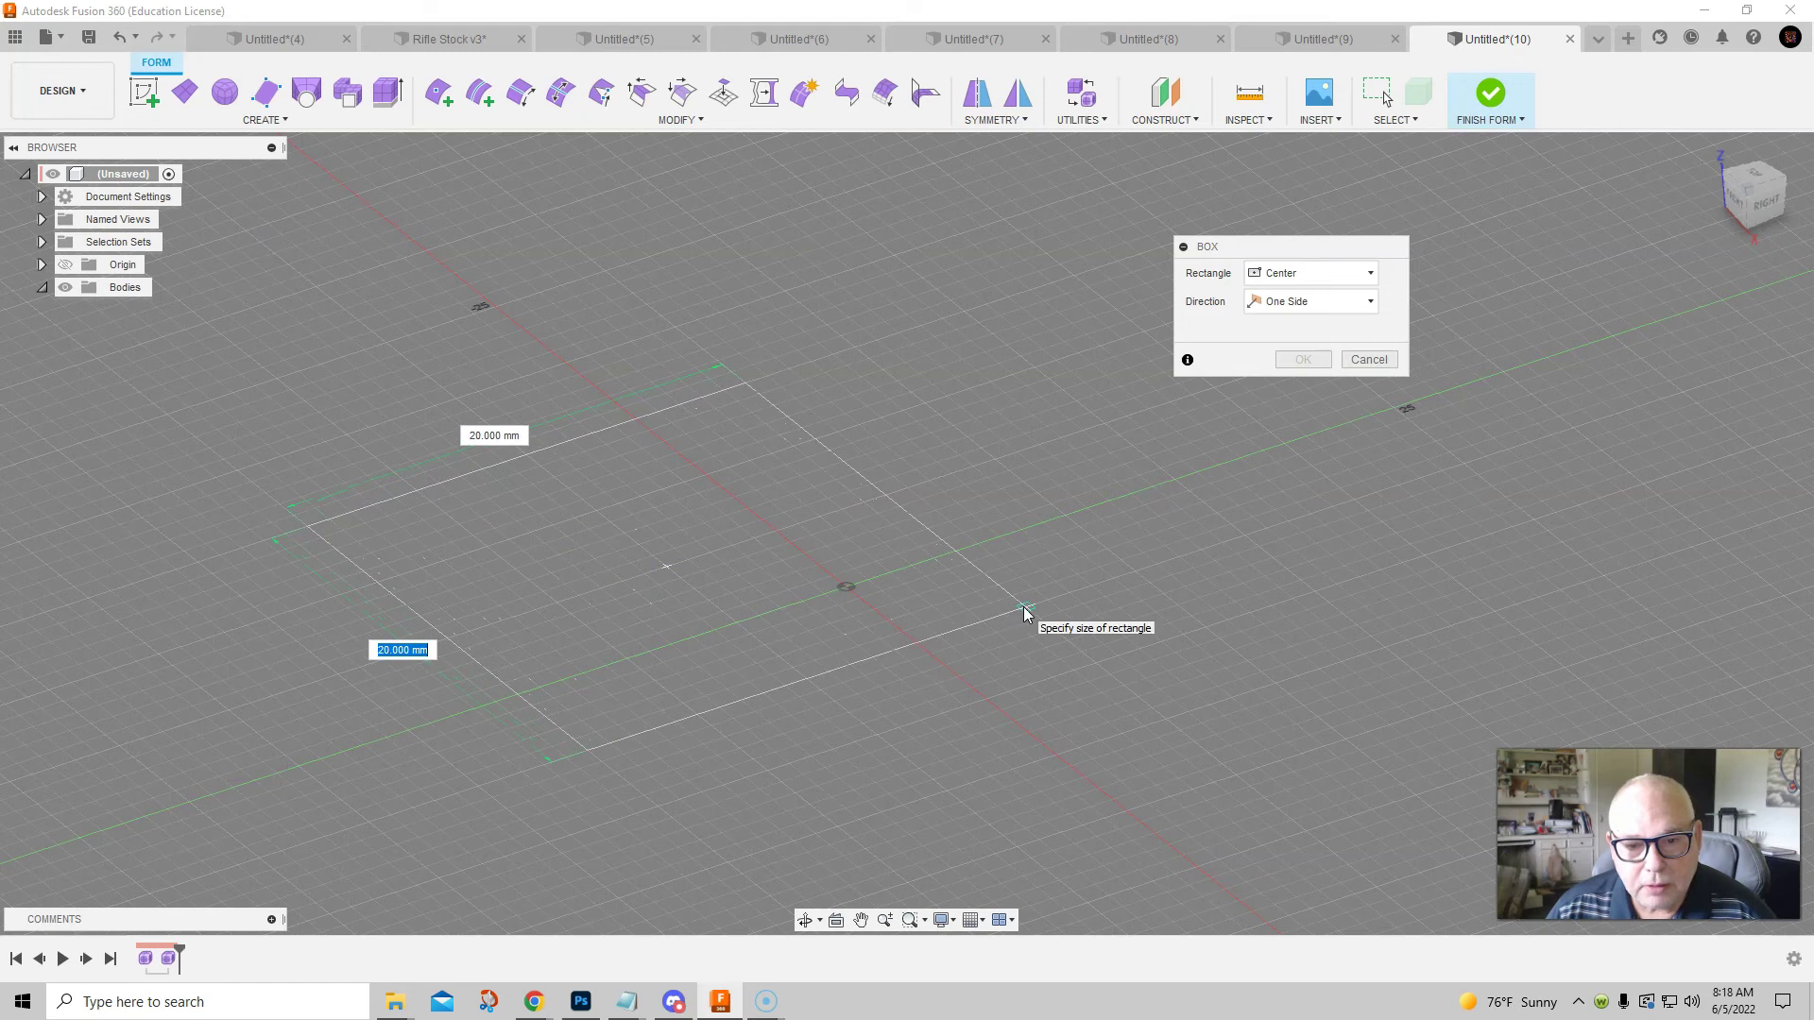
left_click(1023, 606)
mouse_move(890, 315)
middle_mouse_down()
mouse_move(973, 377)
mouse_move(1006, 432)
middle_mouse_up()
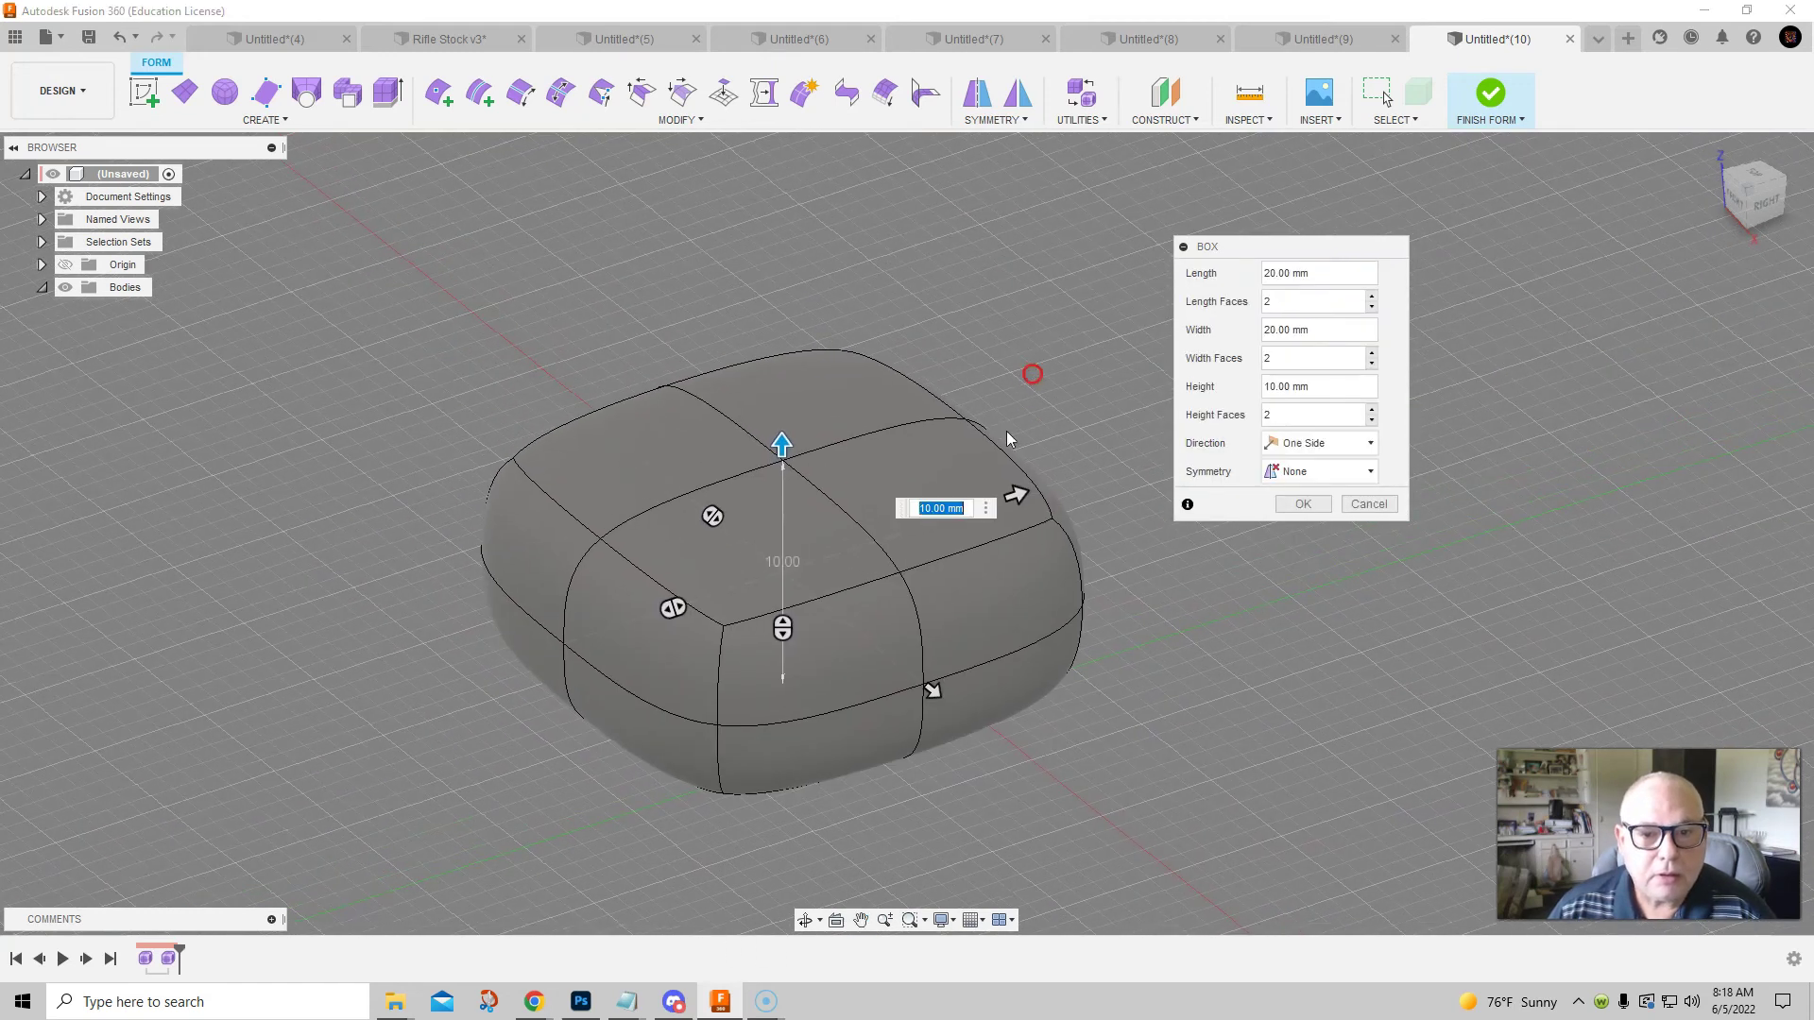
Adjust the box to about 15.4 mm height and 17.5 mm length, with three width faces and three height faces
left_click_drag(783, 443, 783, 314)
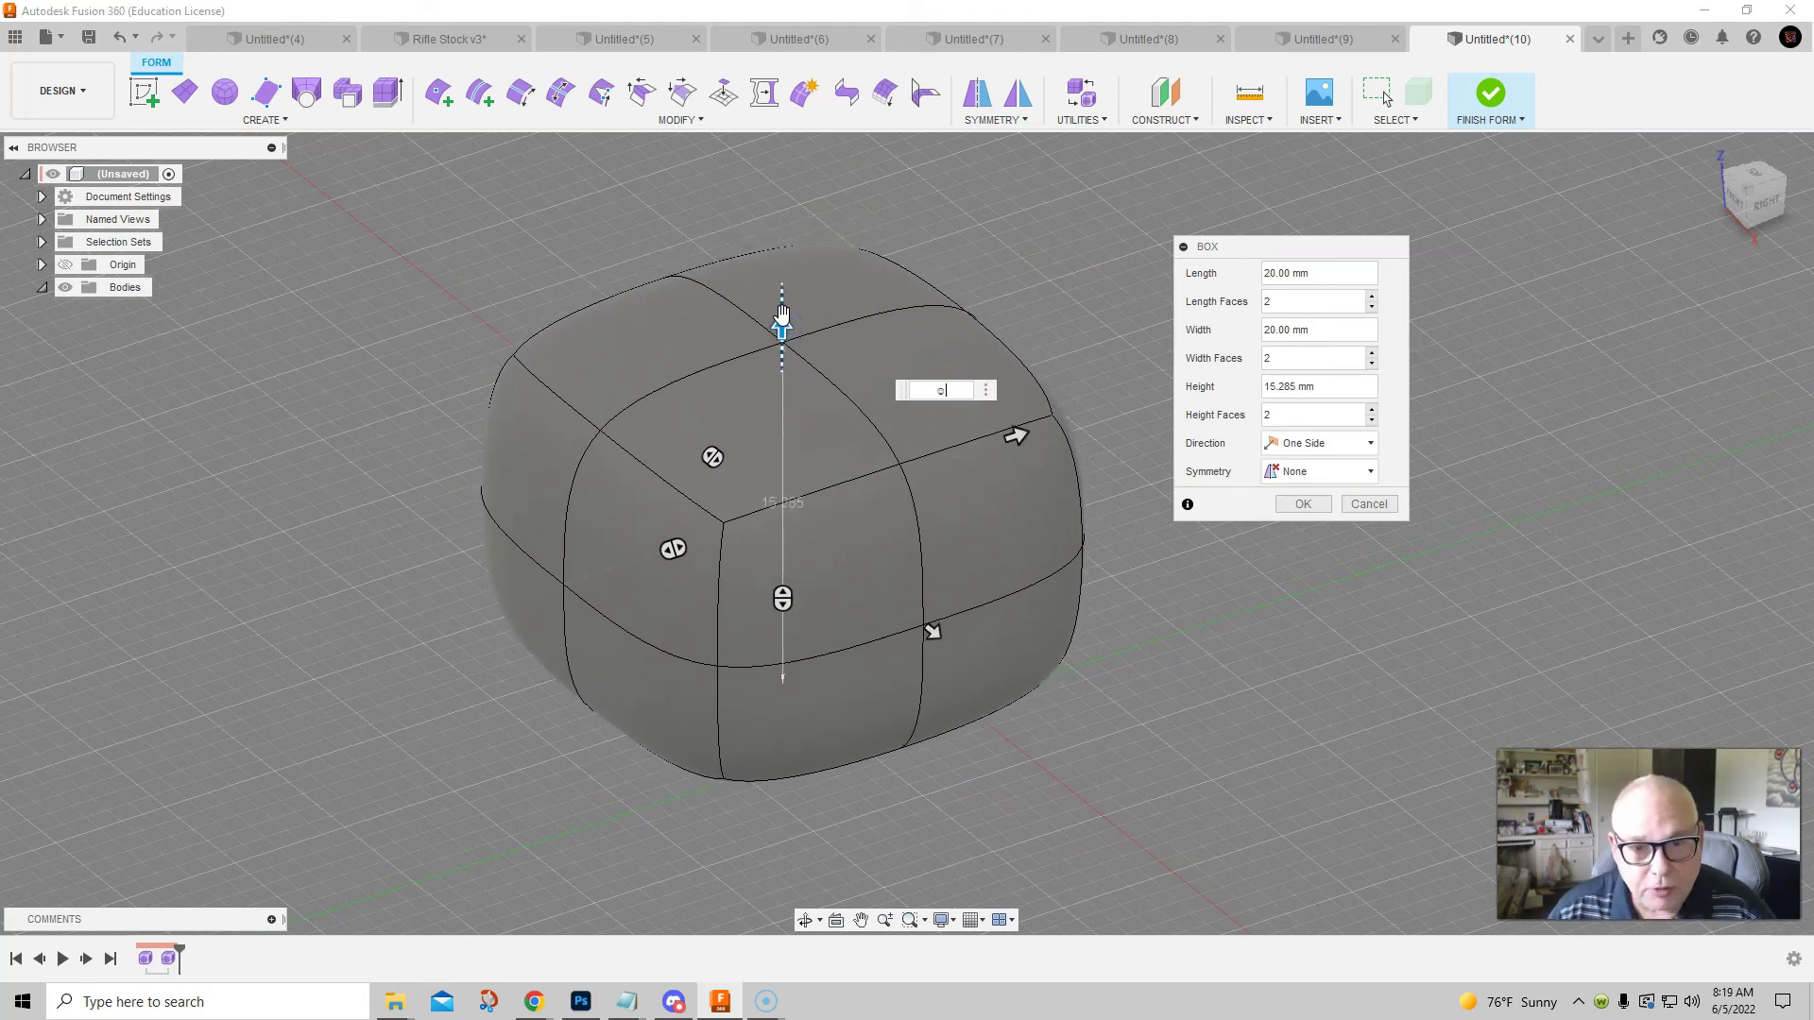
left_click_drag(780, 324, 782, 328)
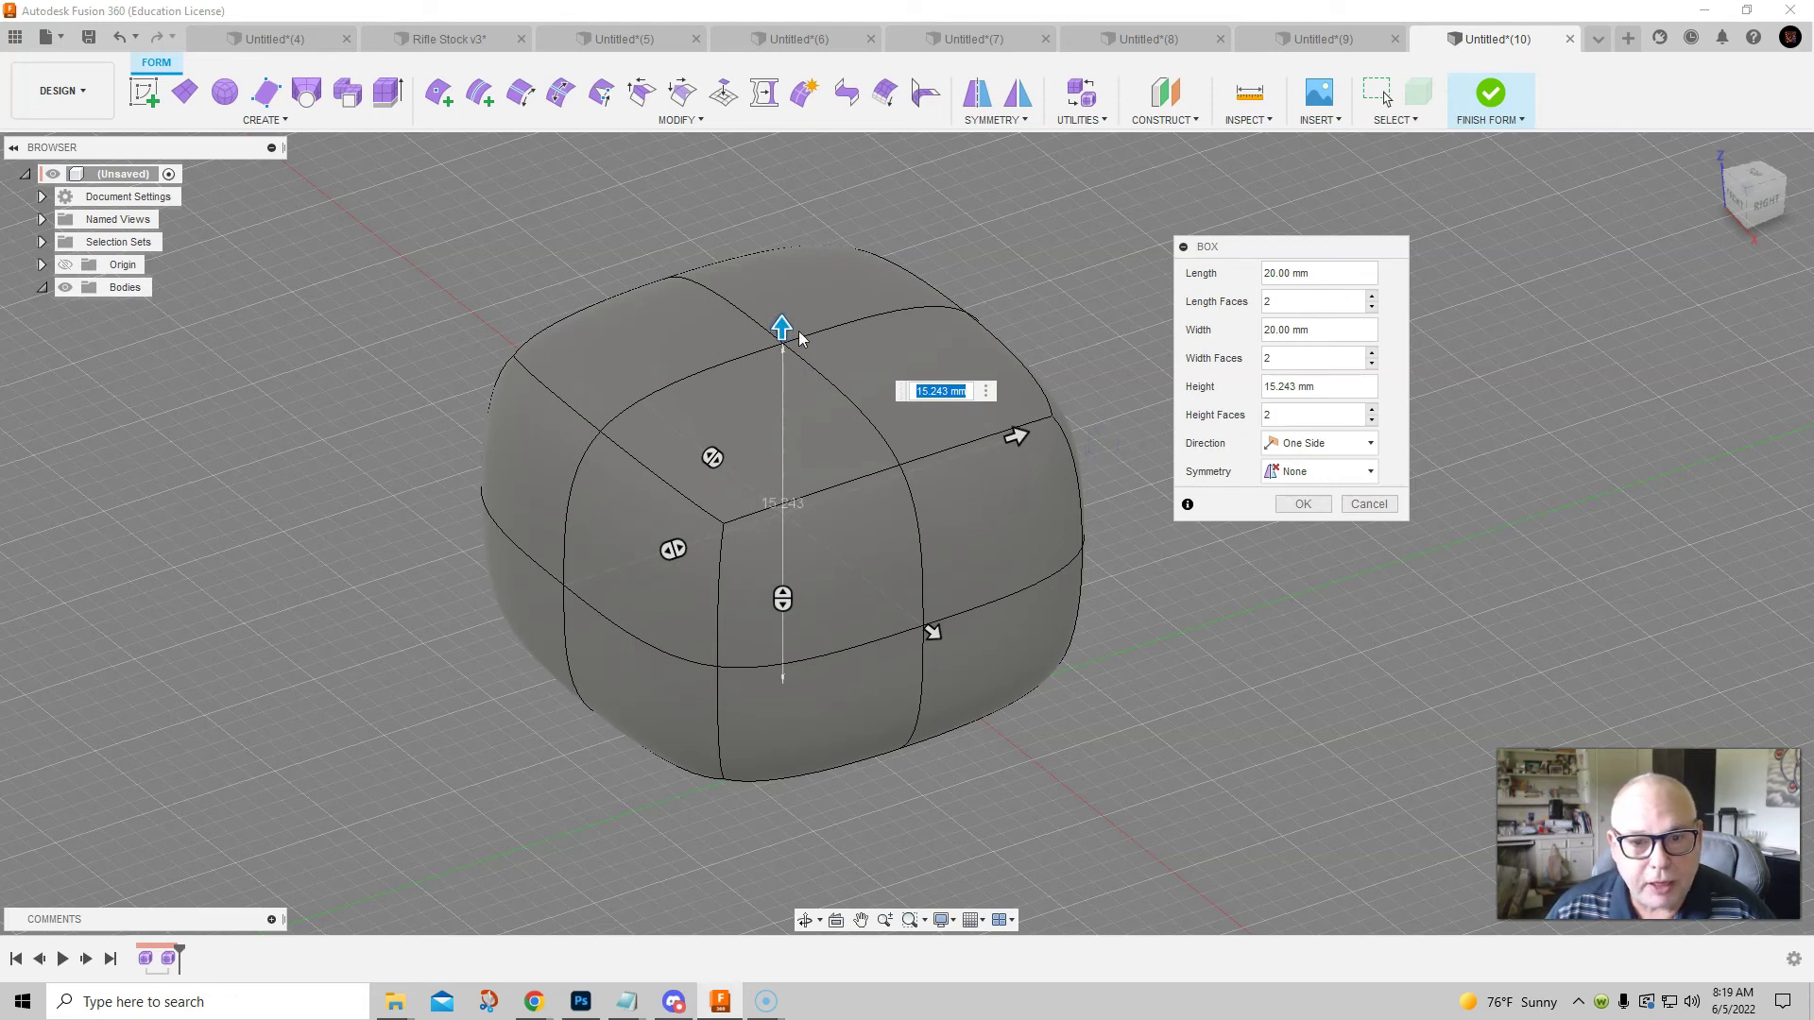
left_click(783, 331)
left_click_drag(783, 321, 773, 362)
mouse_move(933, 631)
left_mouse_down()
mouse_move(1109, 738)
mouse_move(921, 605)
left_mouse_up()
mouse_move(783, 597)
left_mouse_down()
mouse_move(790, 619)
mouse_move(790, 584)
mouse_move(784, 610)
left_mouse_up()
mouse_move(673, 548)
left_mouse_down()
mouse_move(700, 533)
mouse_move(682, 545)
left_mouse_up()
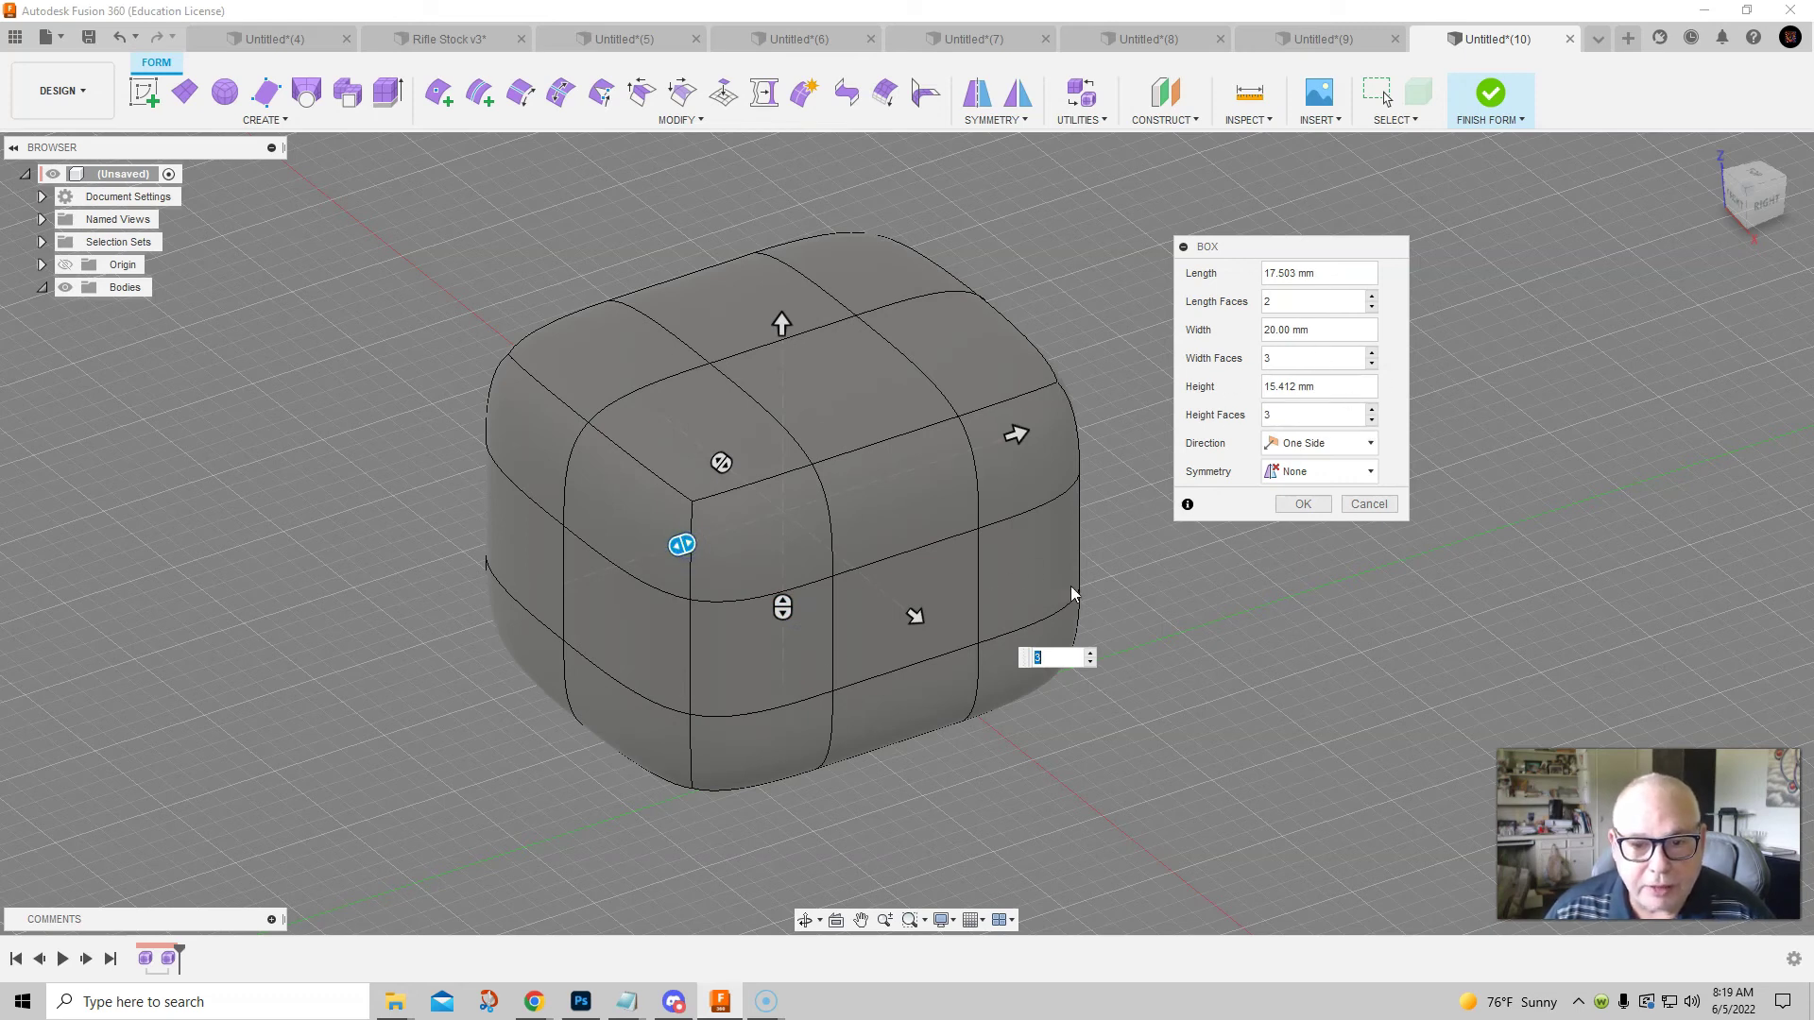
left_click(1302, 504)
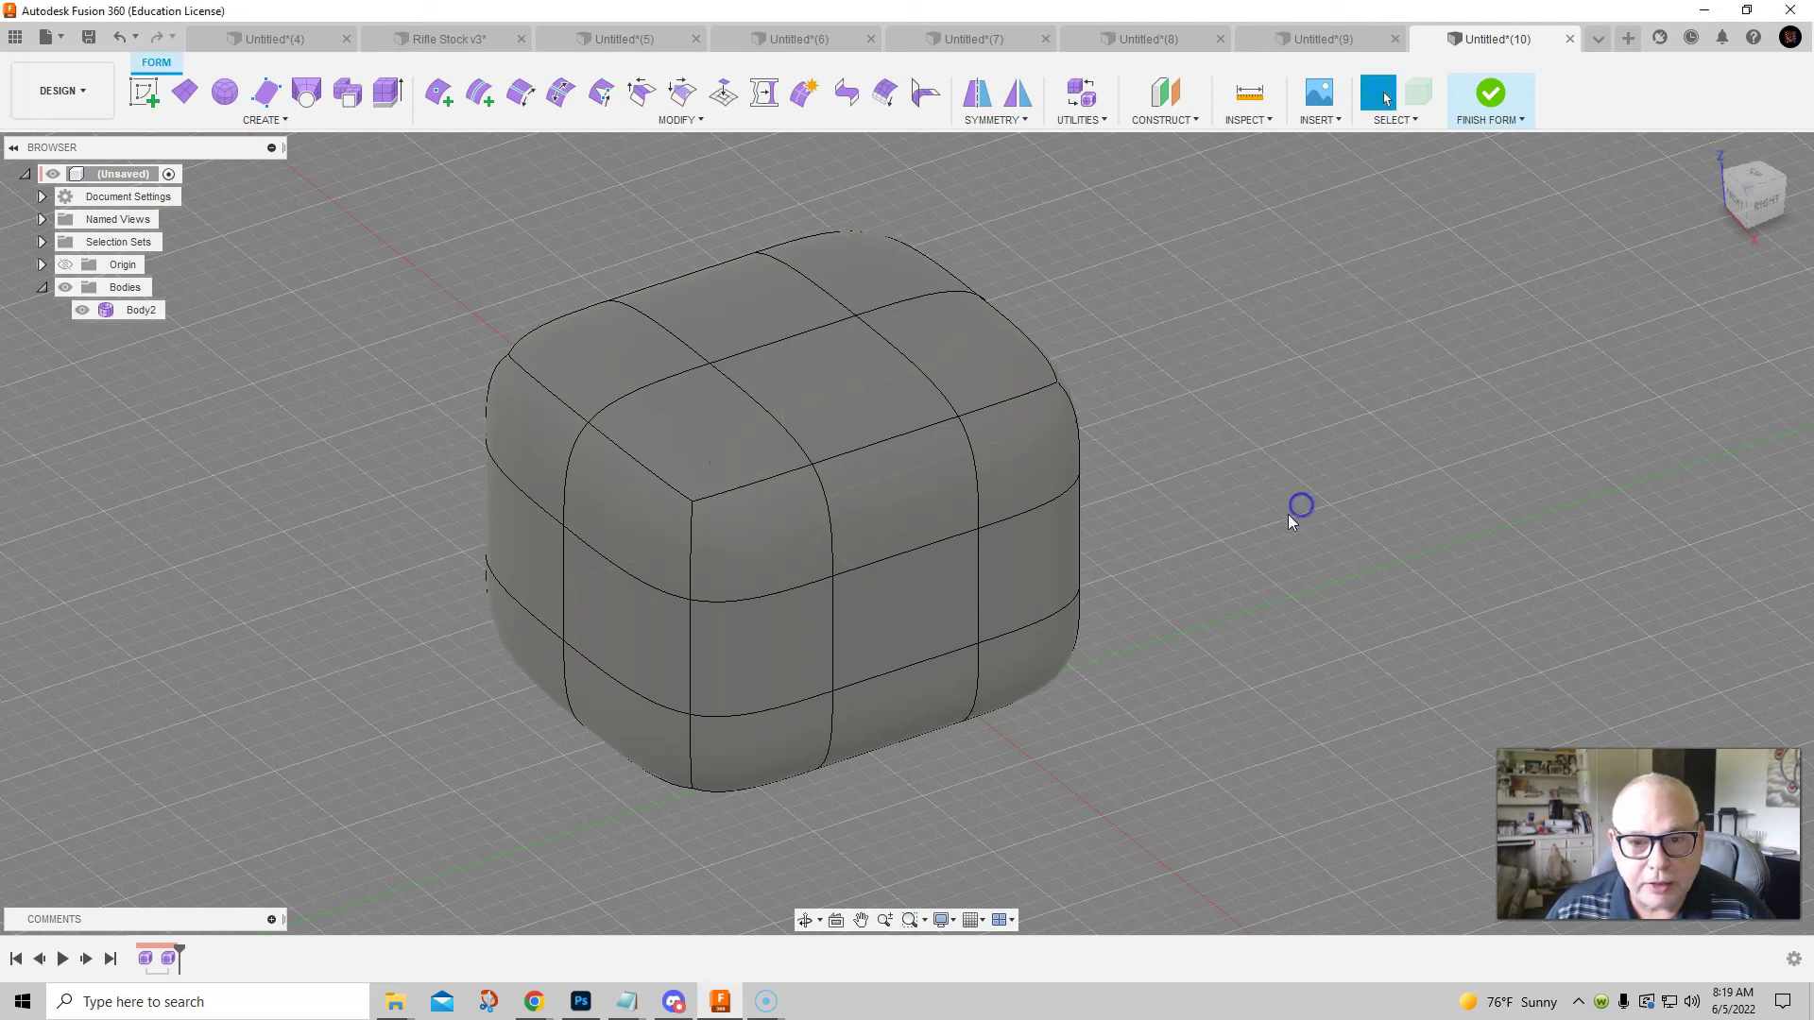
View the new box body in box display, return to smooth display and look at its other side
key("alt+1")
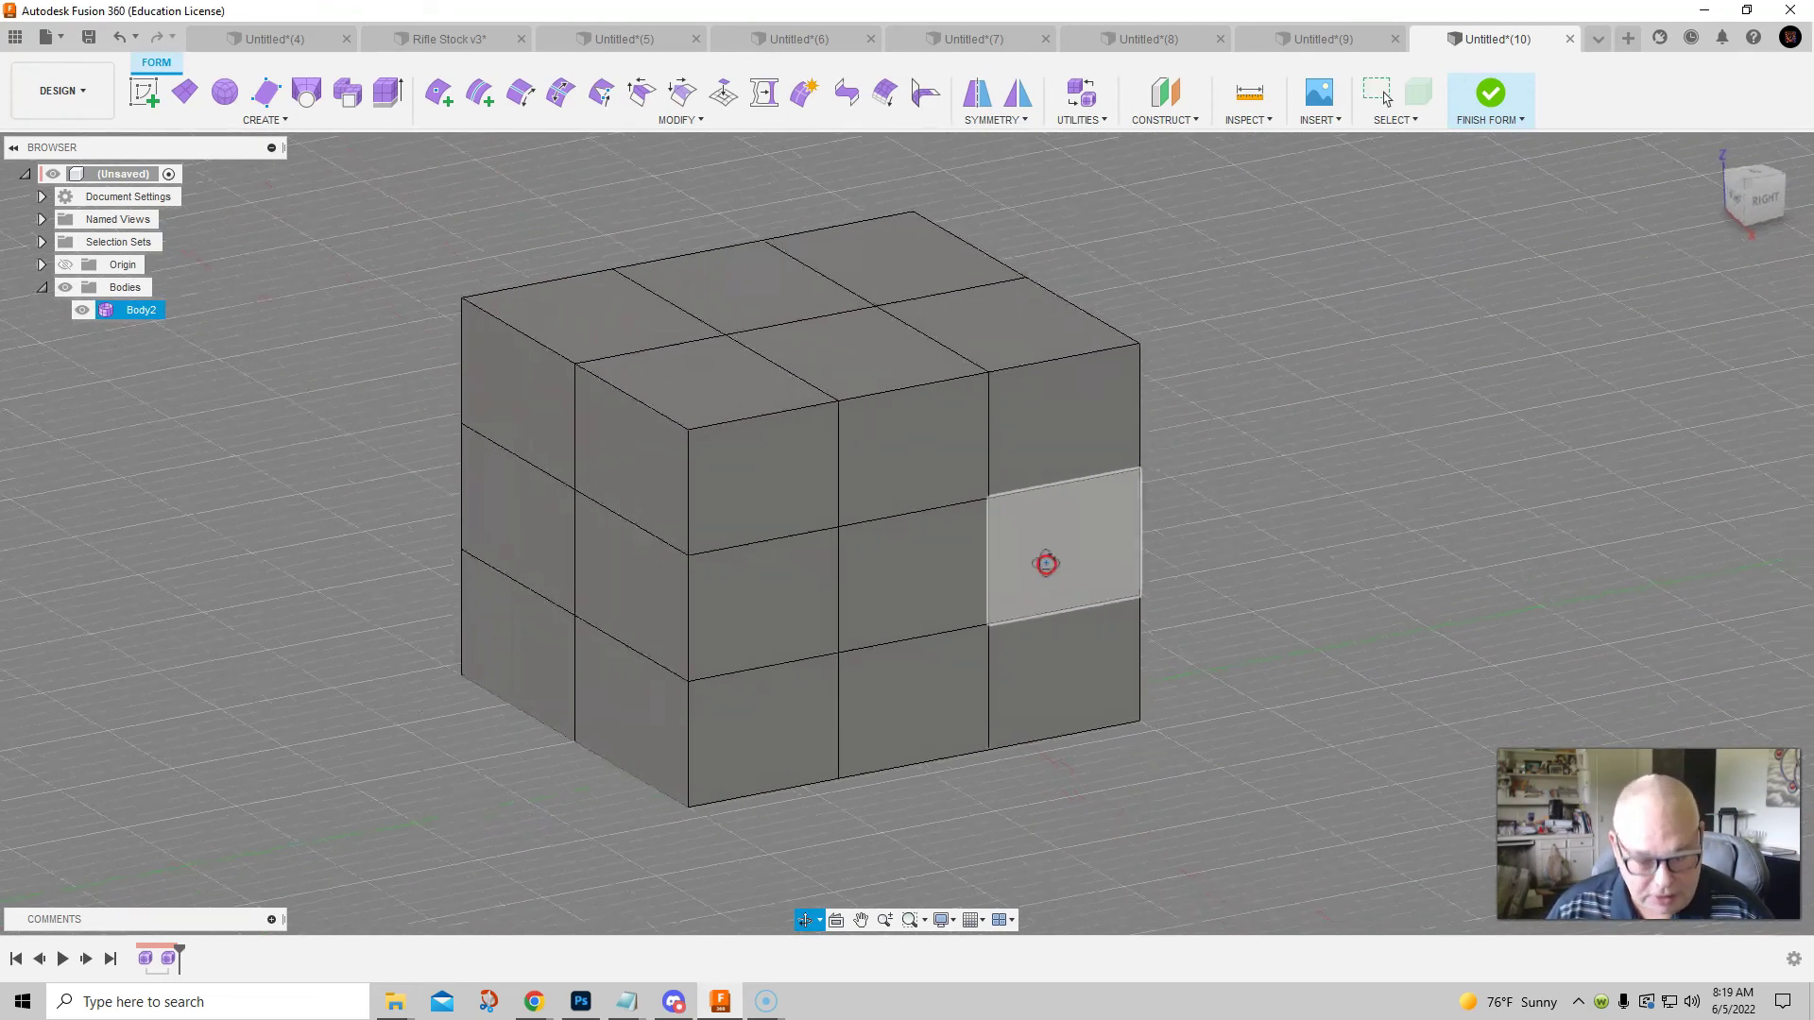
key("alt+3")
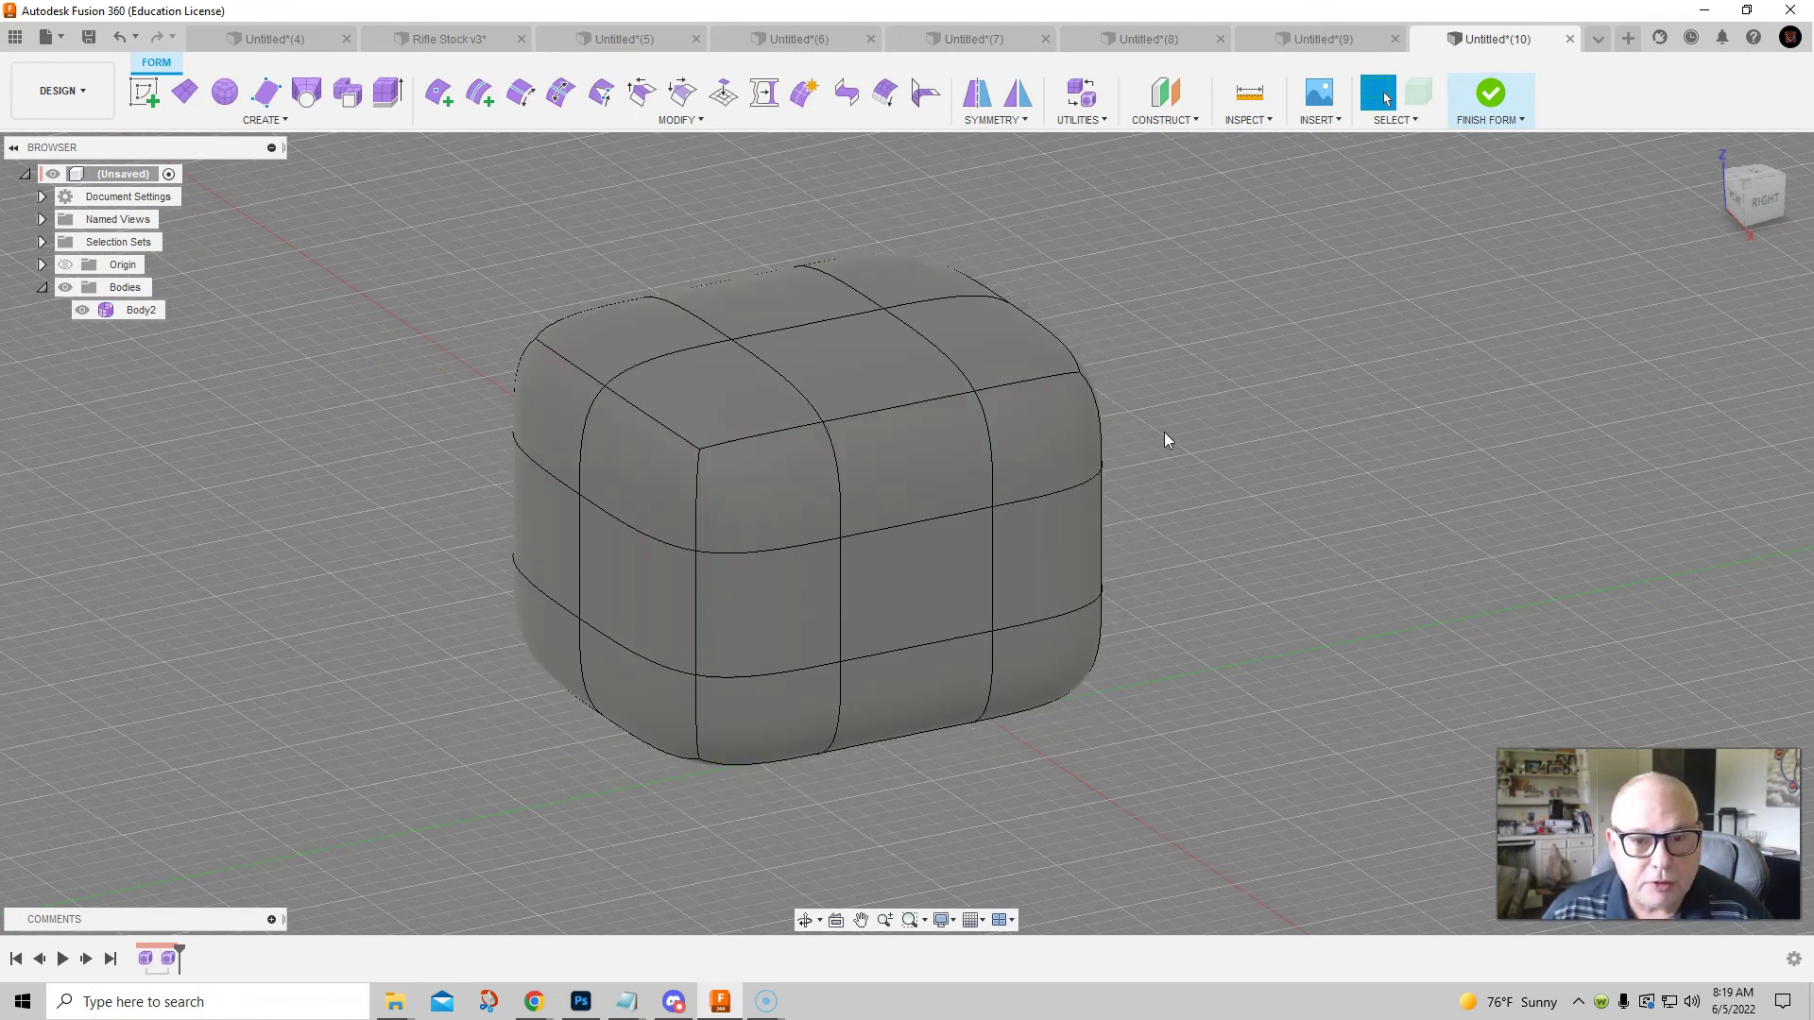
mouse_move(1147, 510)
middle_mouse_down("shift")
mouse_move(1063, 513)
mouse_move(948, 337)
mouse_move(891, 372)
middle_mouse_up("shift")
mouse_move(1026, 359)
middle_mouse_down("shift")
mouse_move(1075, 461)
mouse_move(975, 457)
middle_mouse_up("shift")
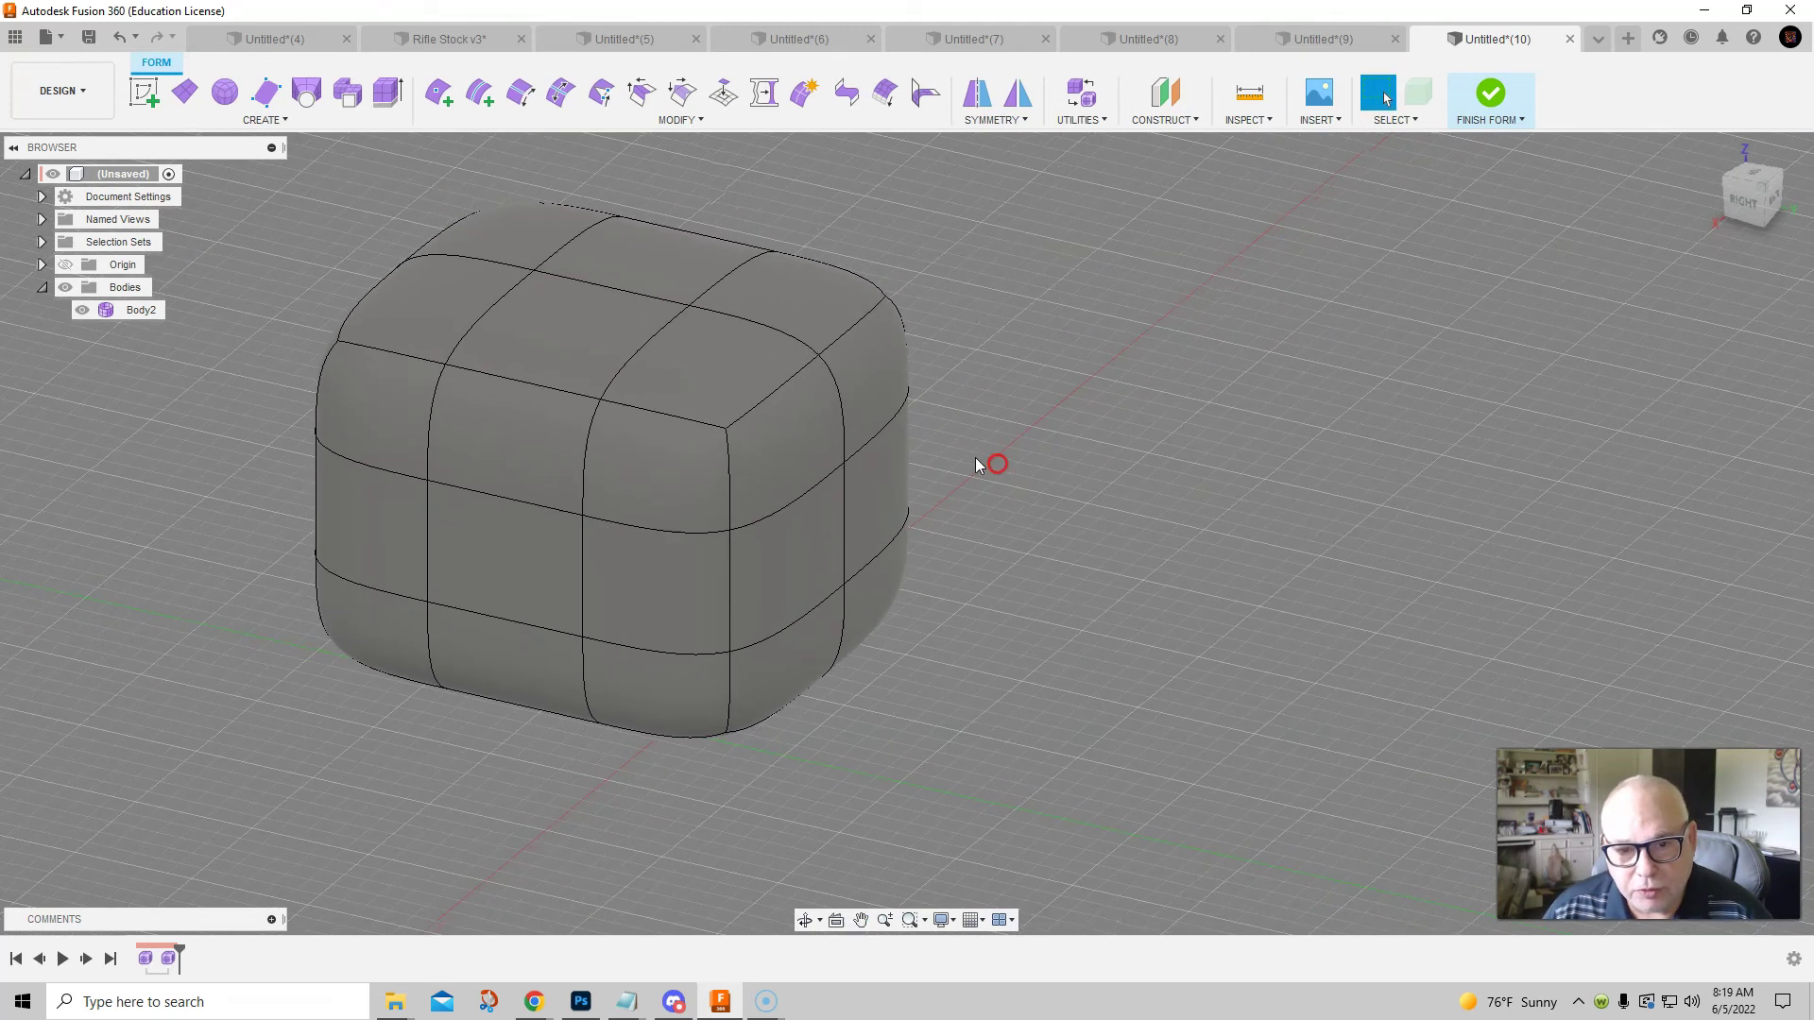
Extrude the two adjacent middle-row side faces outward in segments with Edit Form, ending with a pull of about 11.1 mm
left_click(815, 557)
left_click(852, 505, "shift")
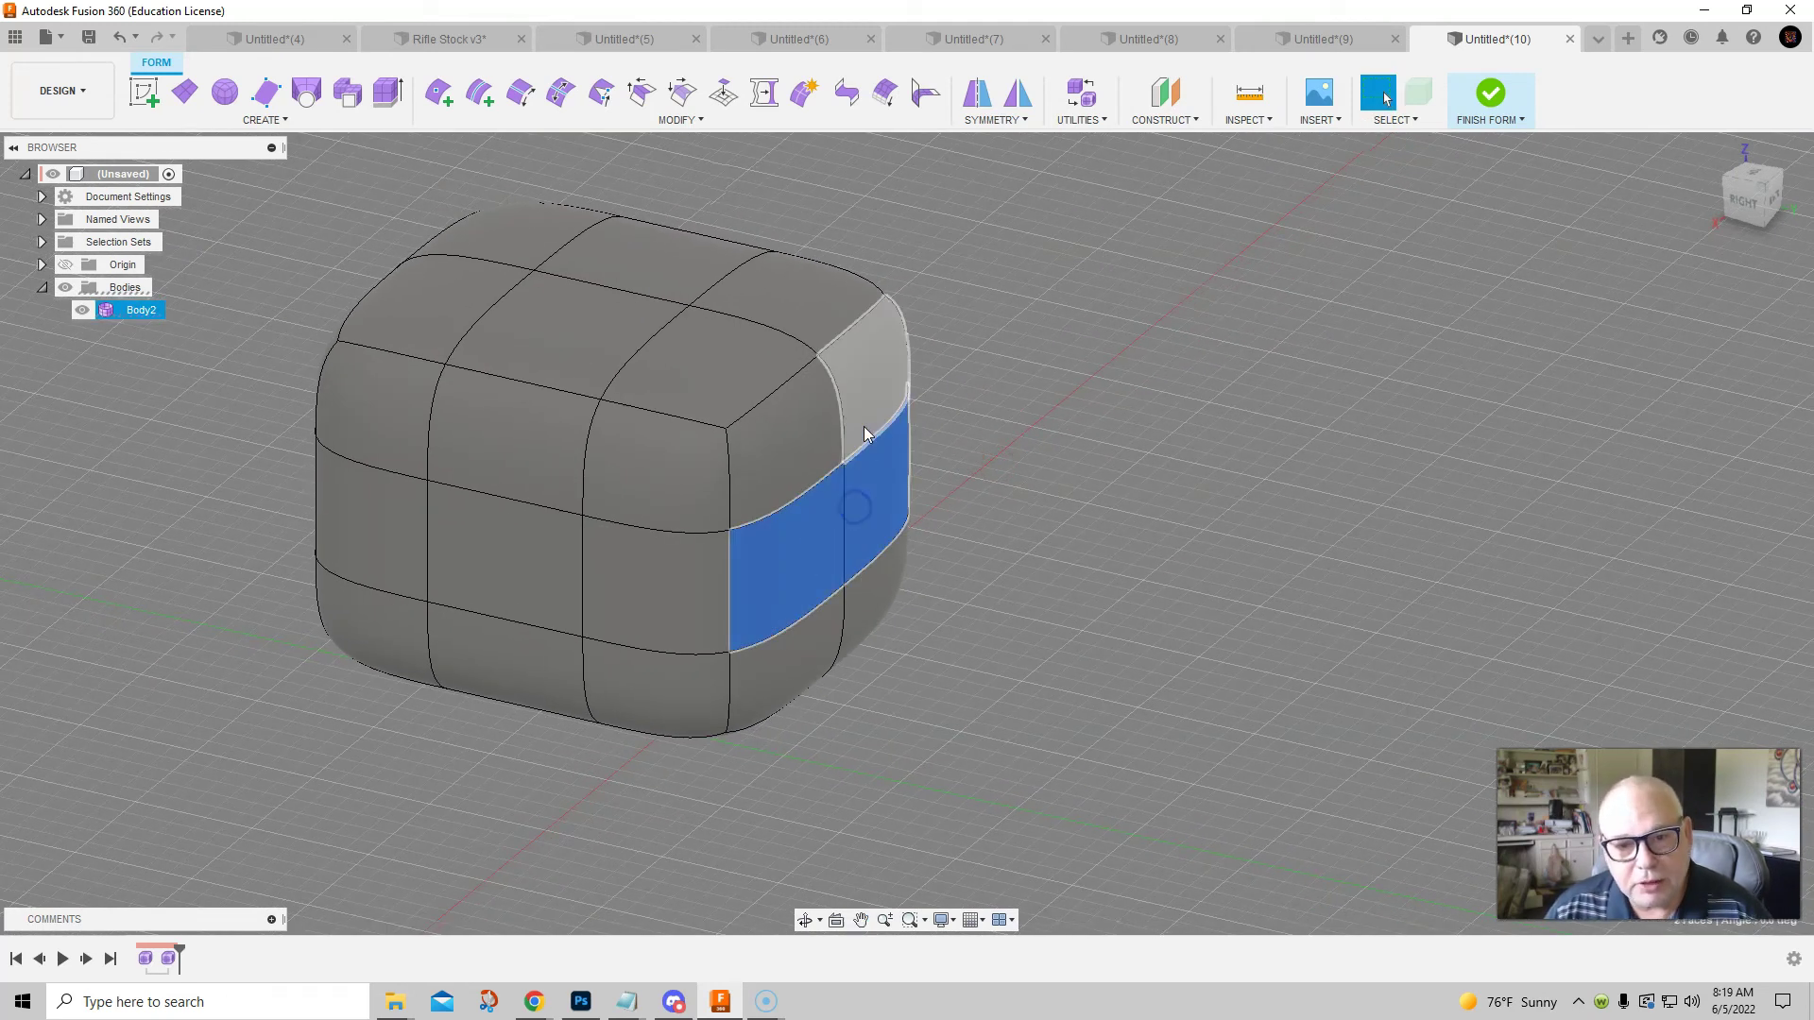
right_click(881, 520)
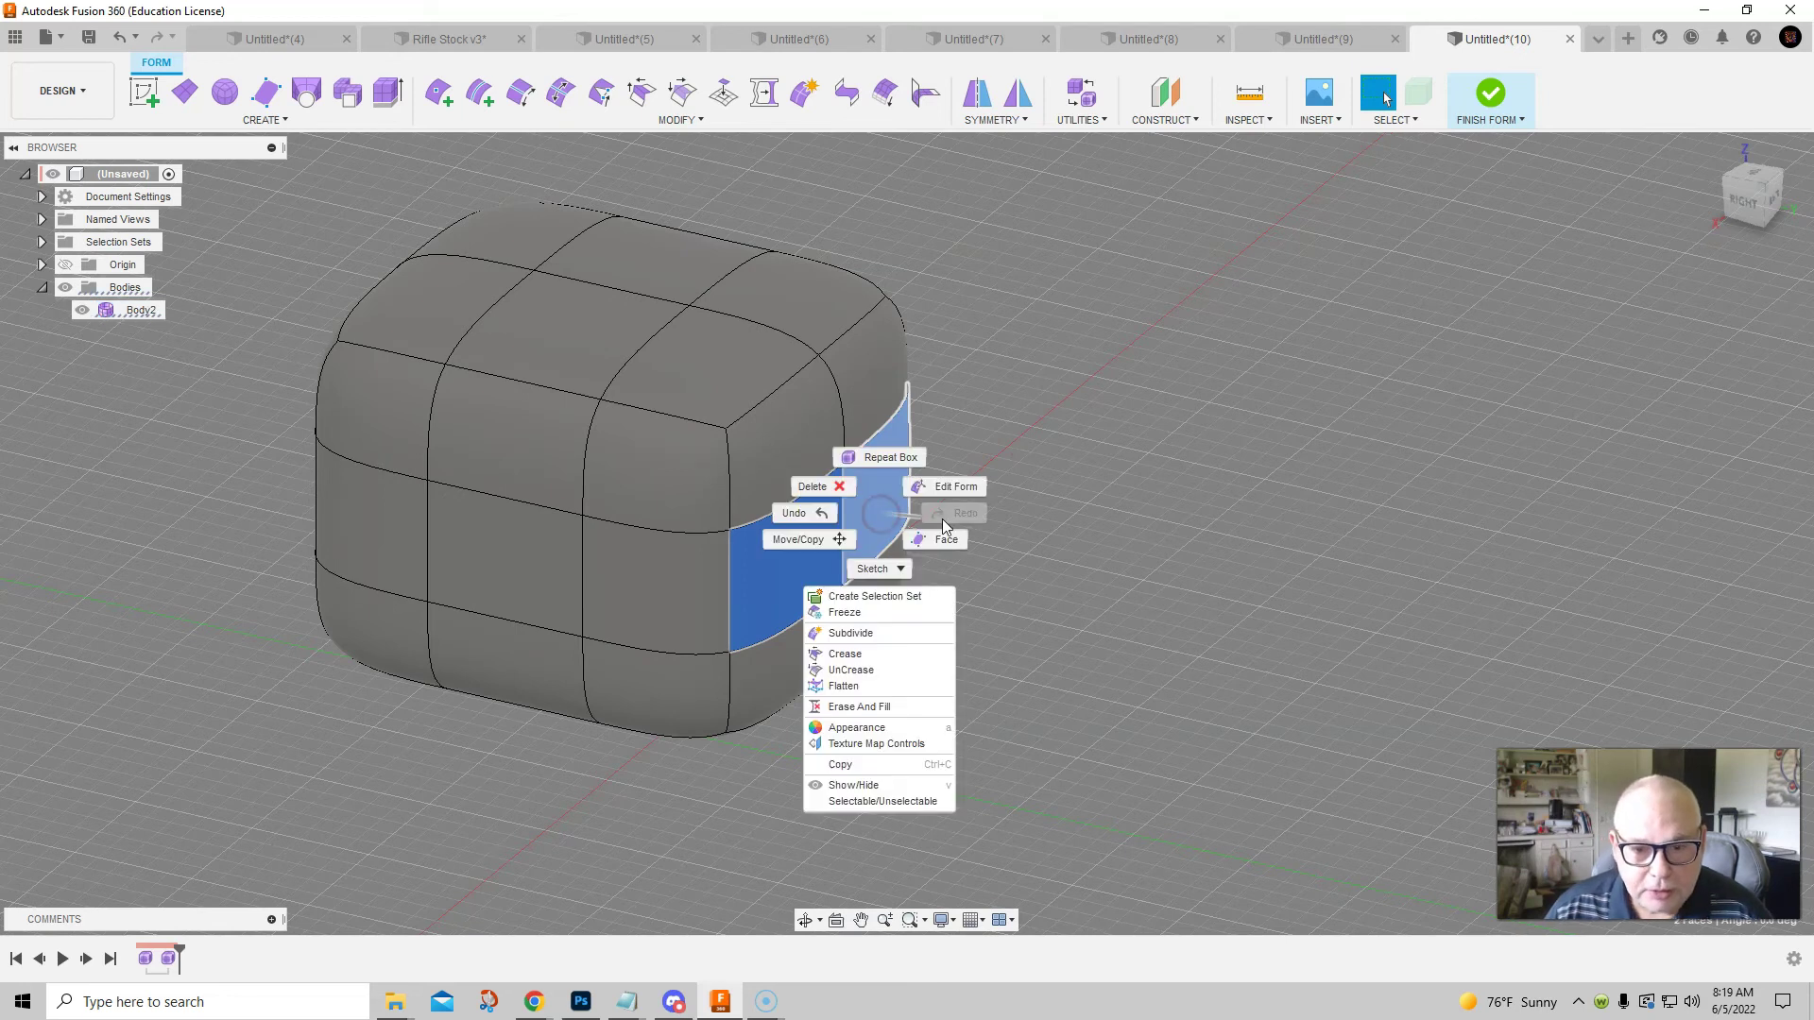
left_click(945, 487)
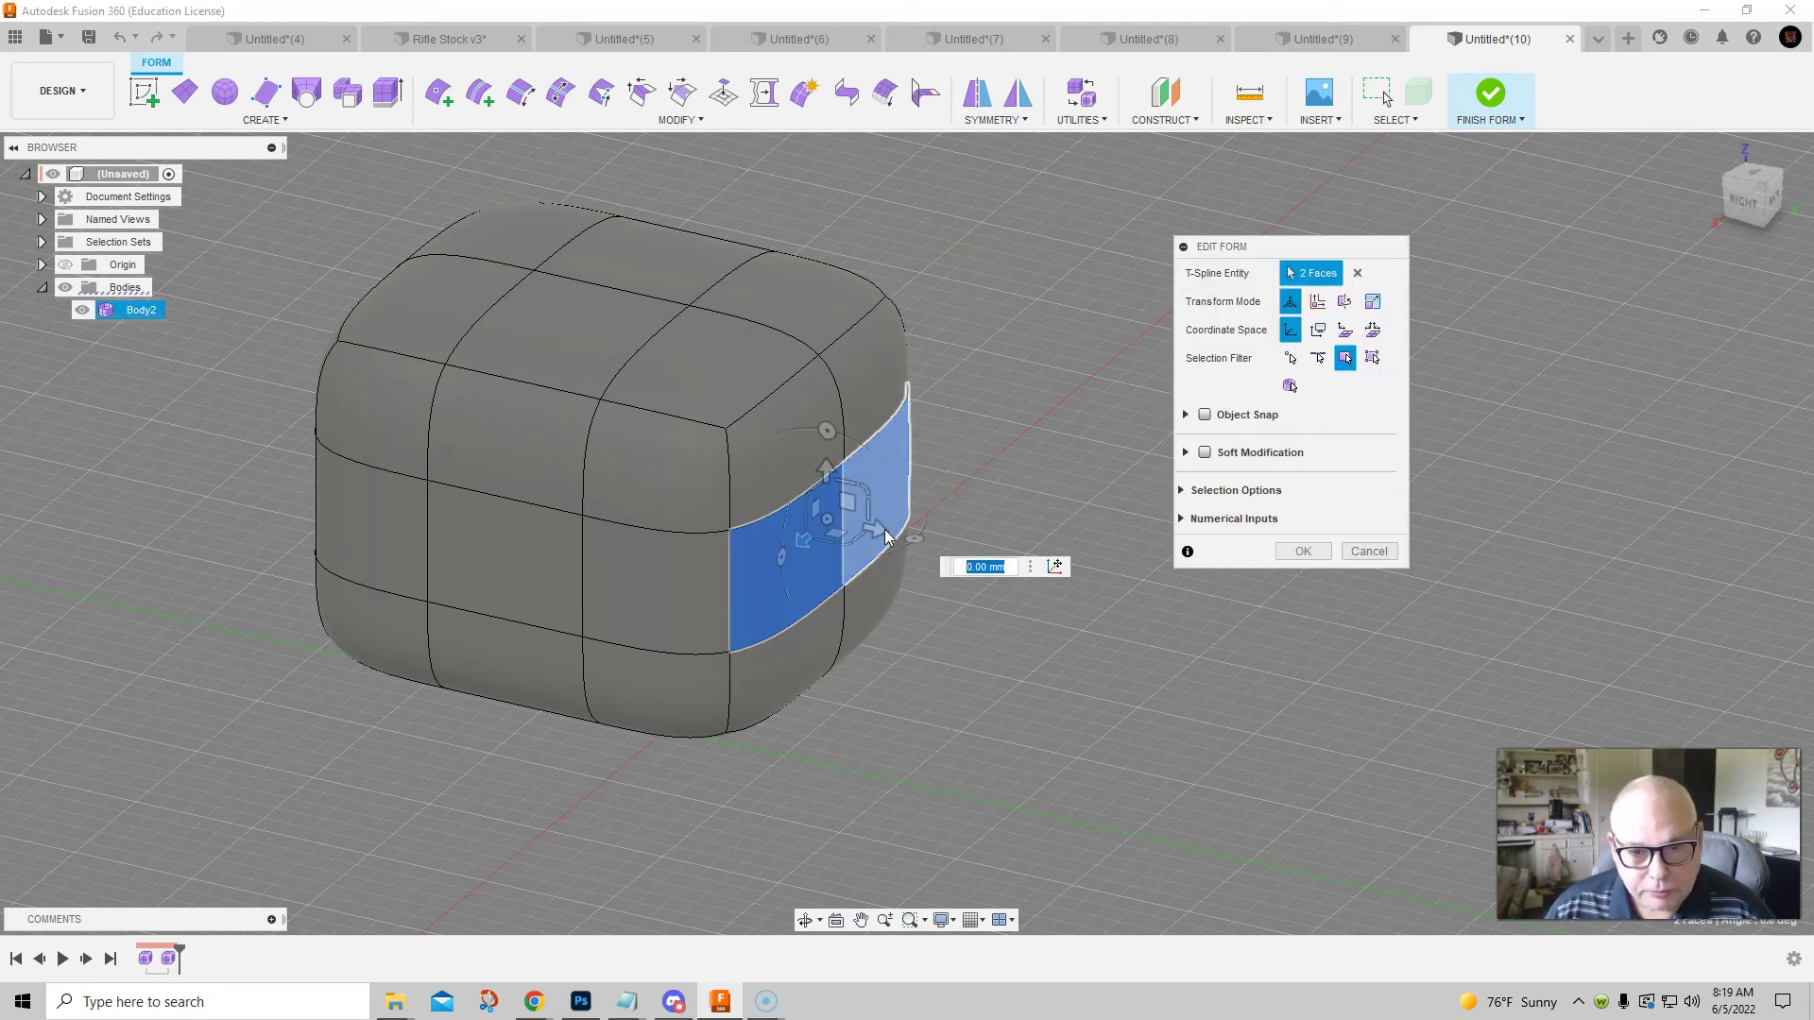
left_click_drag(877, 529, 1112, 638)
scroll(1148, 588, "down", 2)
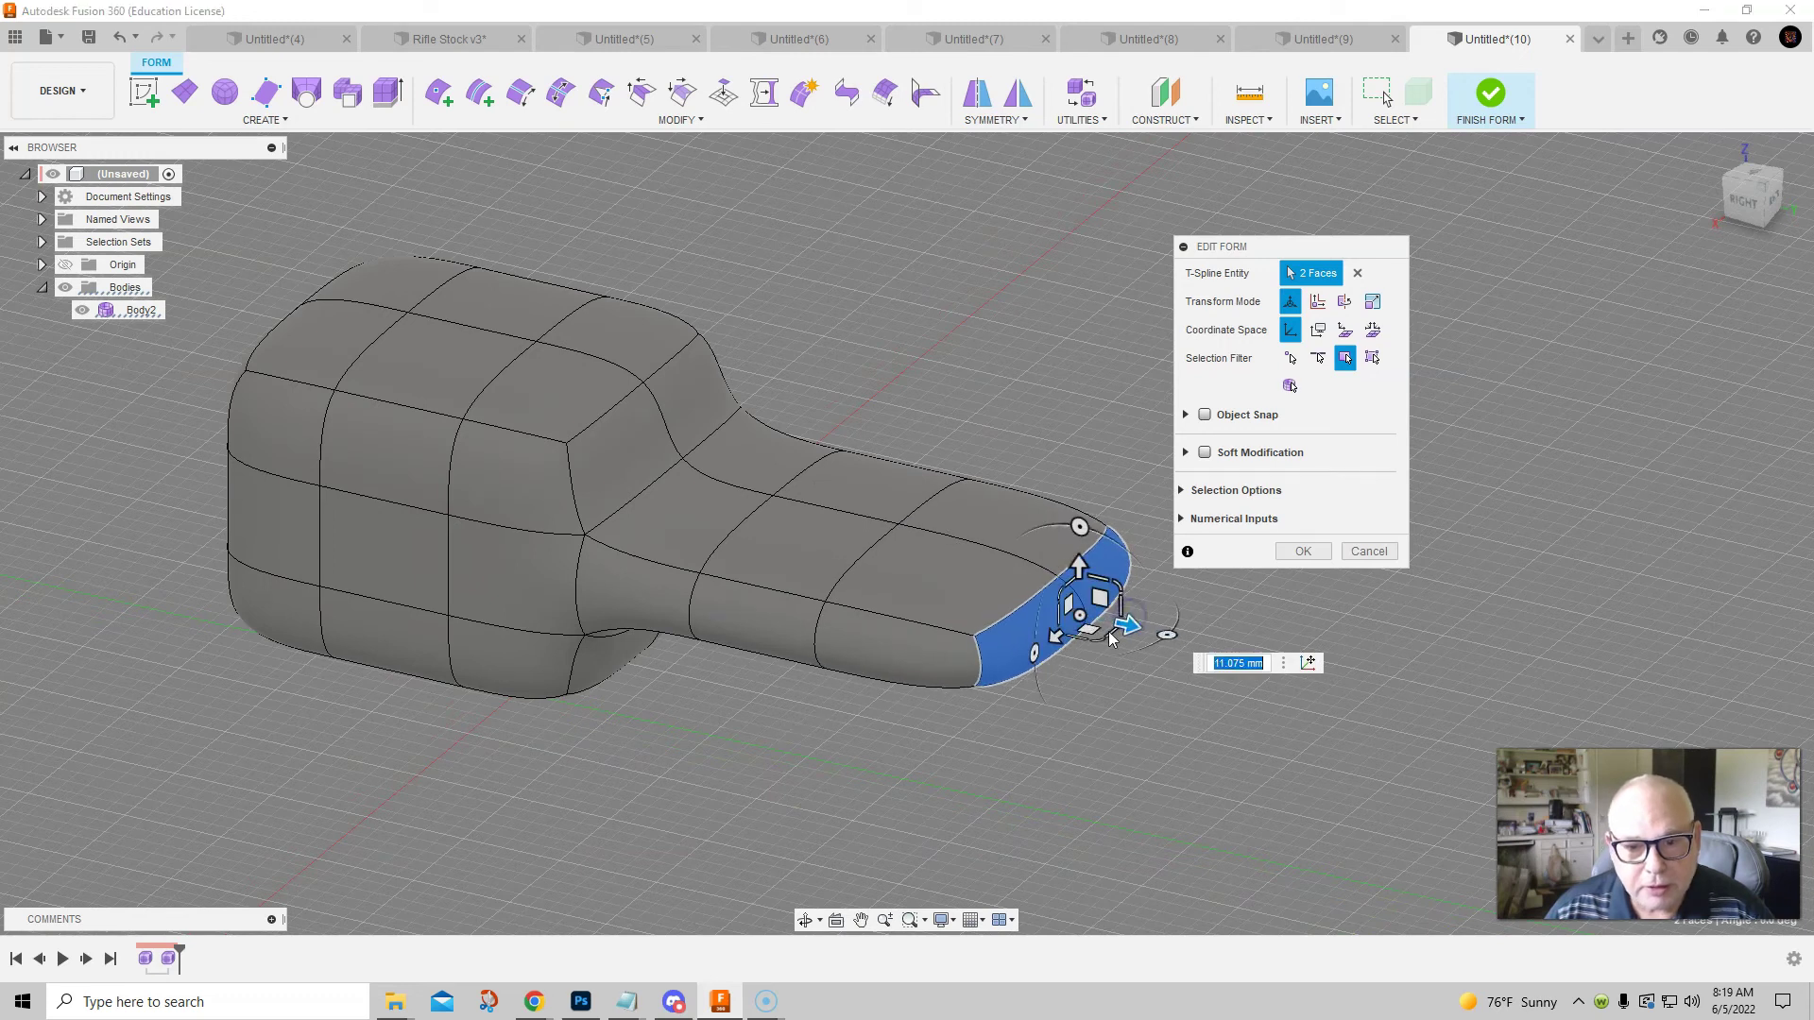
left_click(1303, 550)
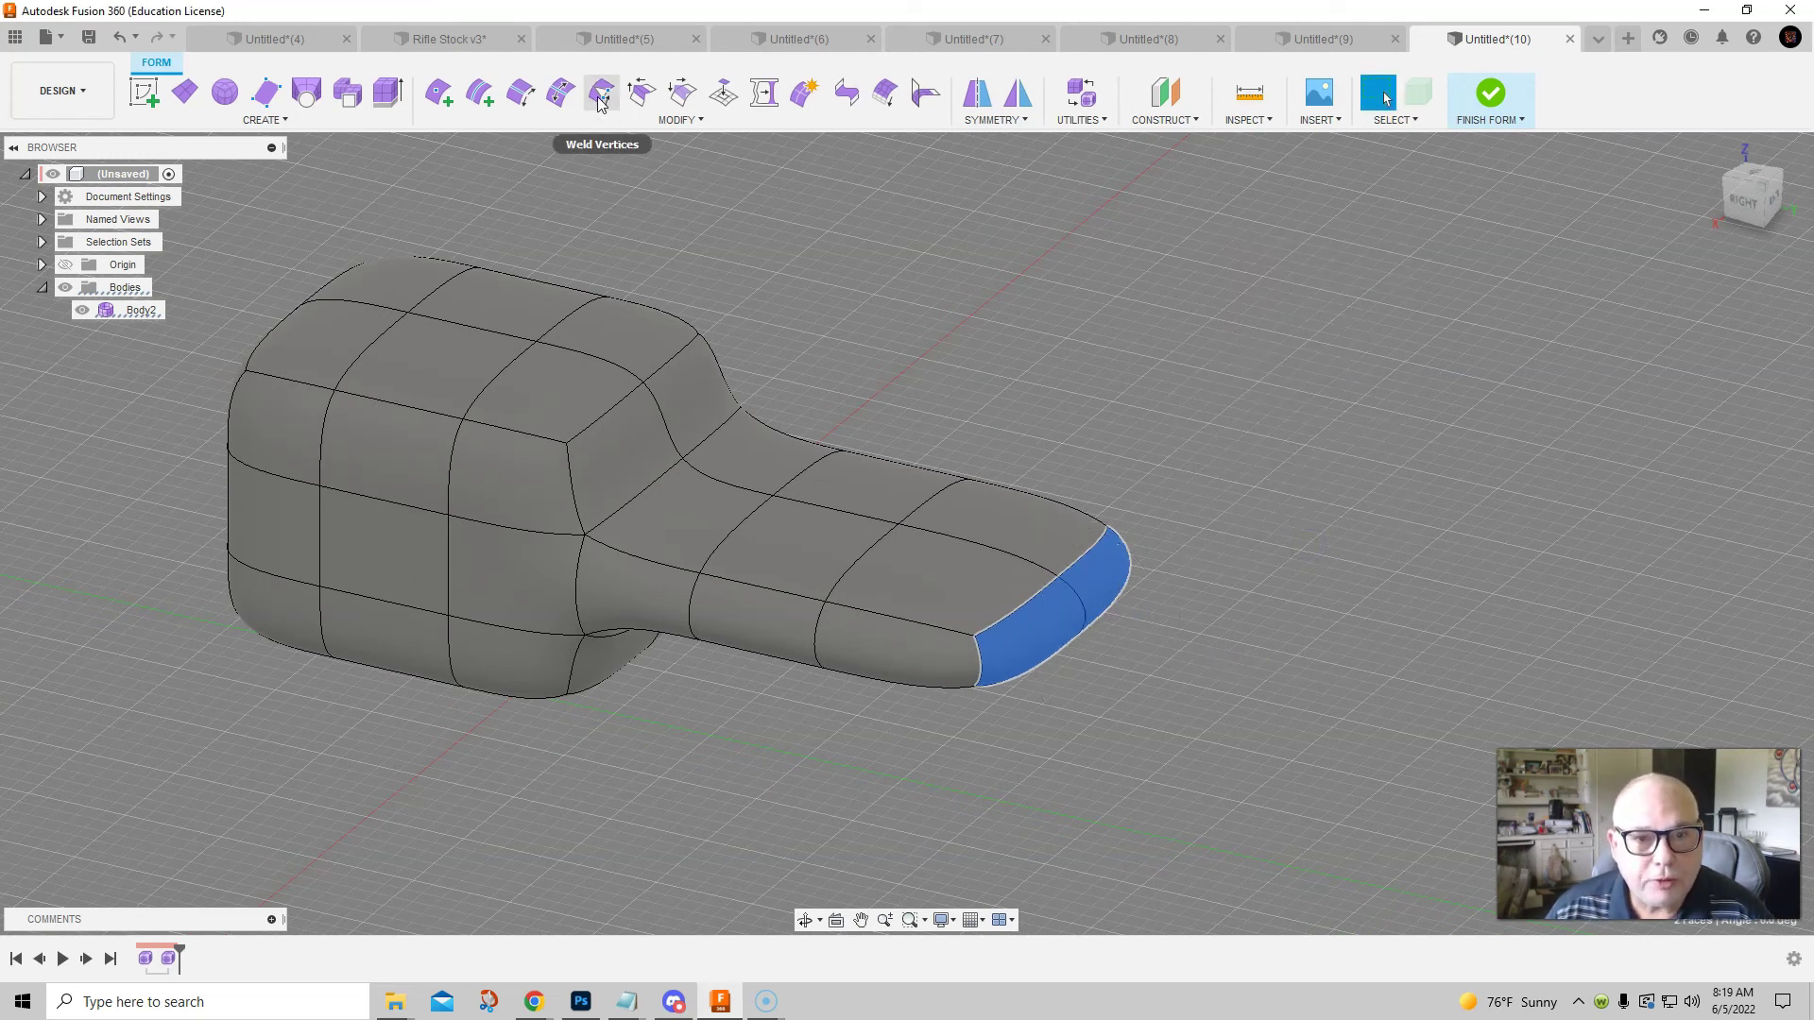
Insert edge loops on both sides of the middle loop running along the body and arm, at insert location 0.286
left_click(481, 99)
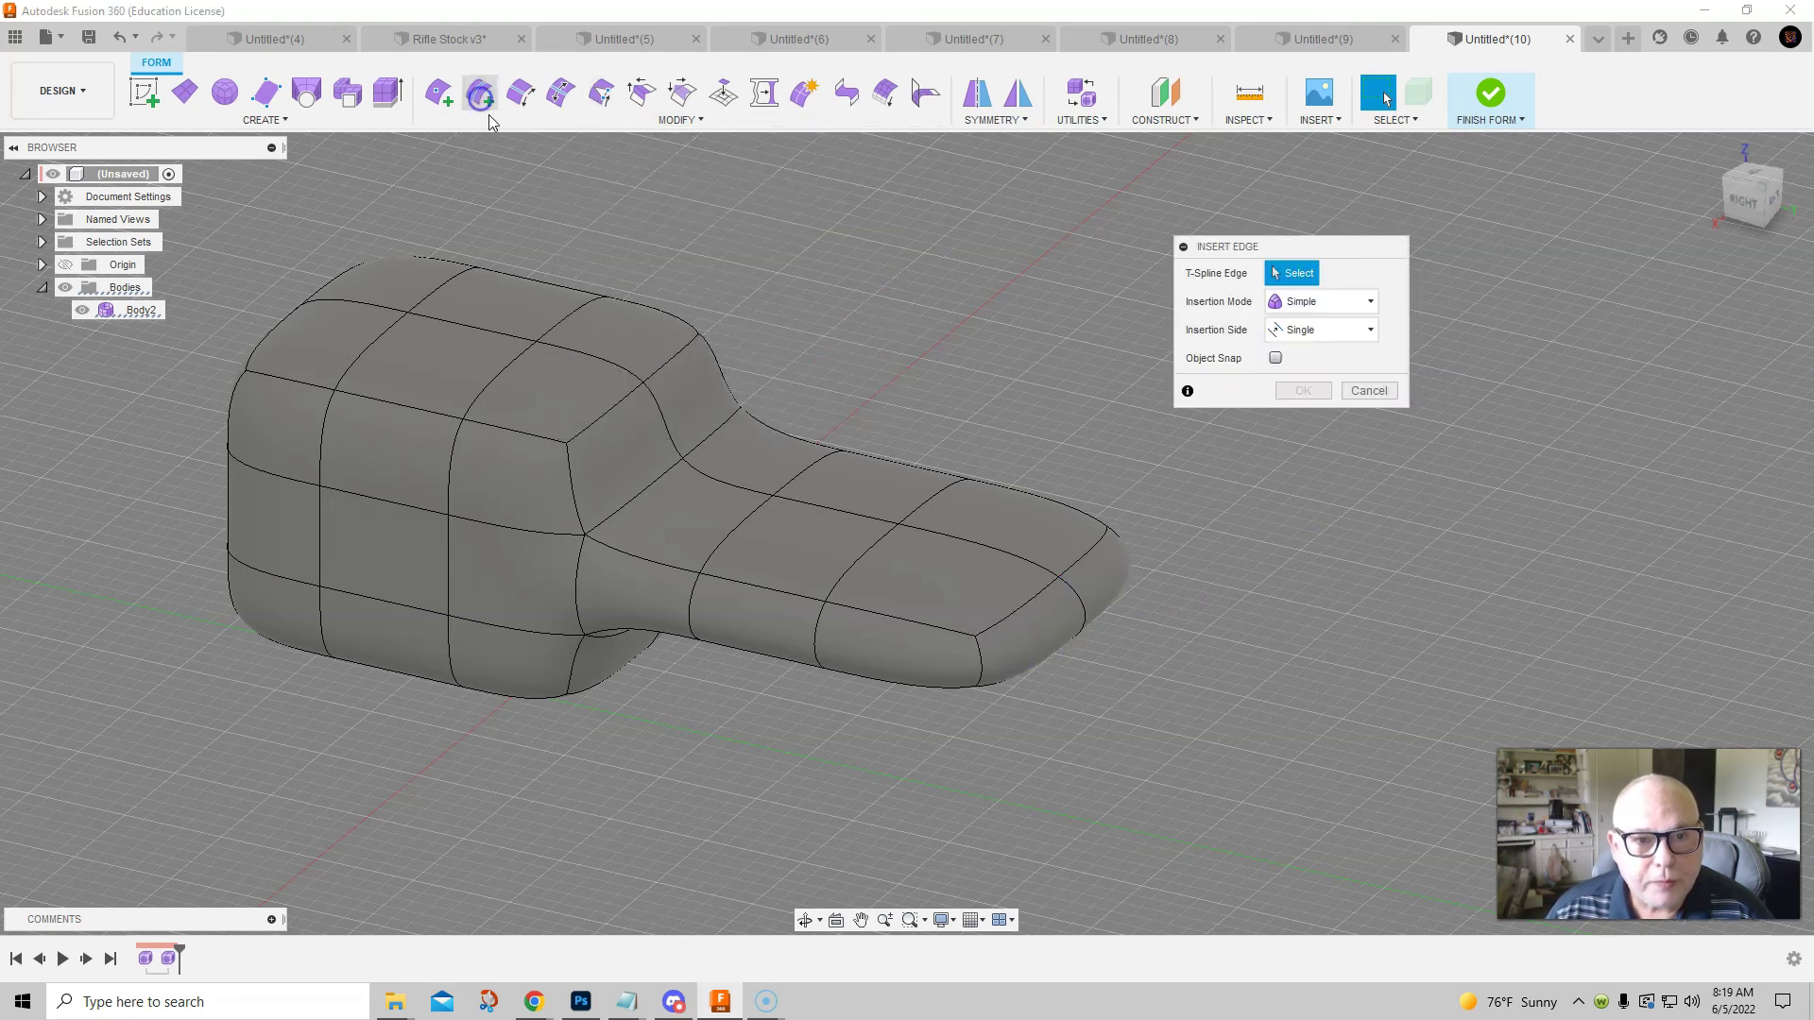
double_click(669, 427)
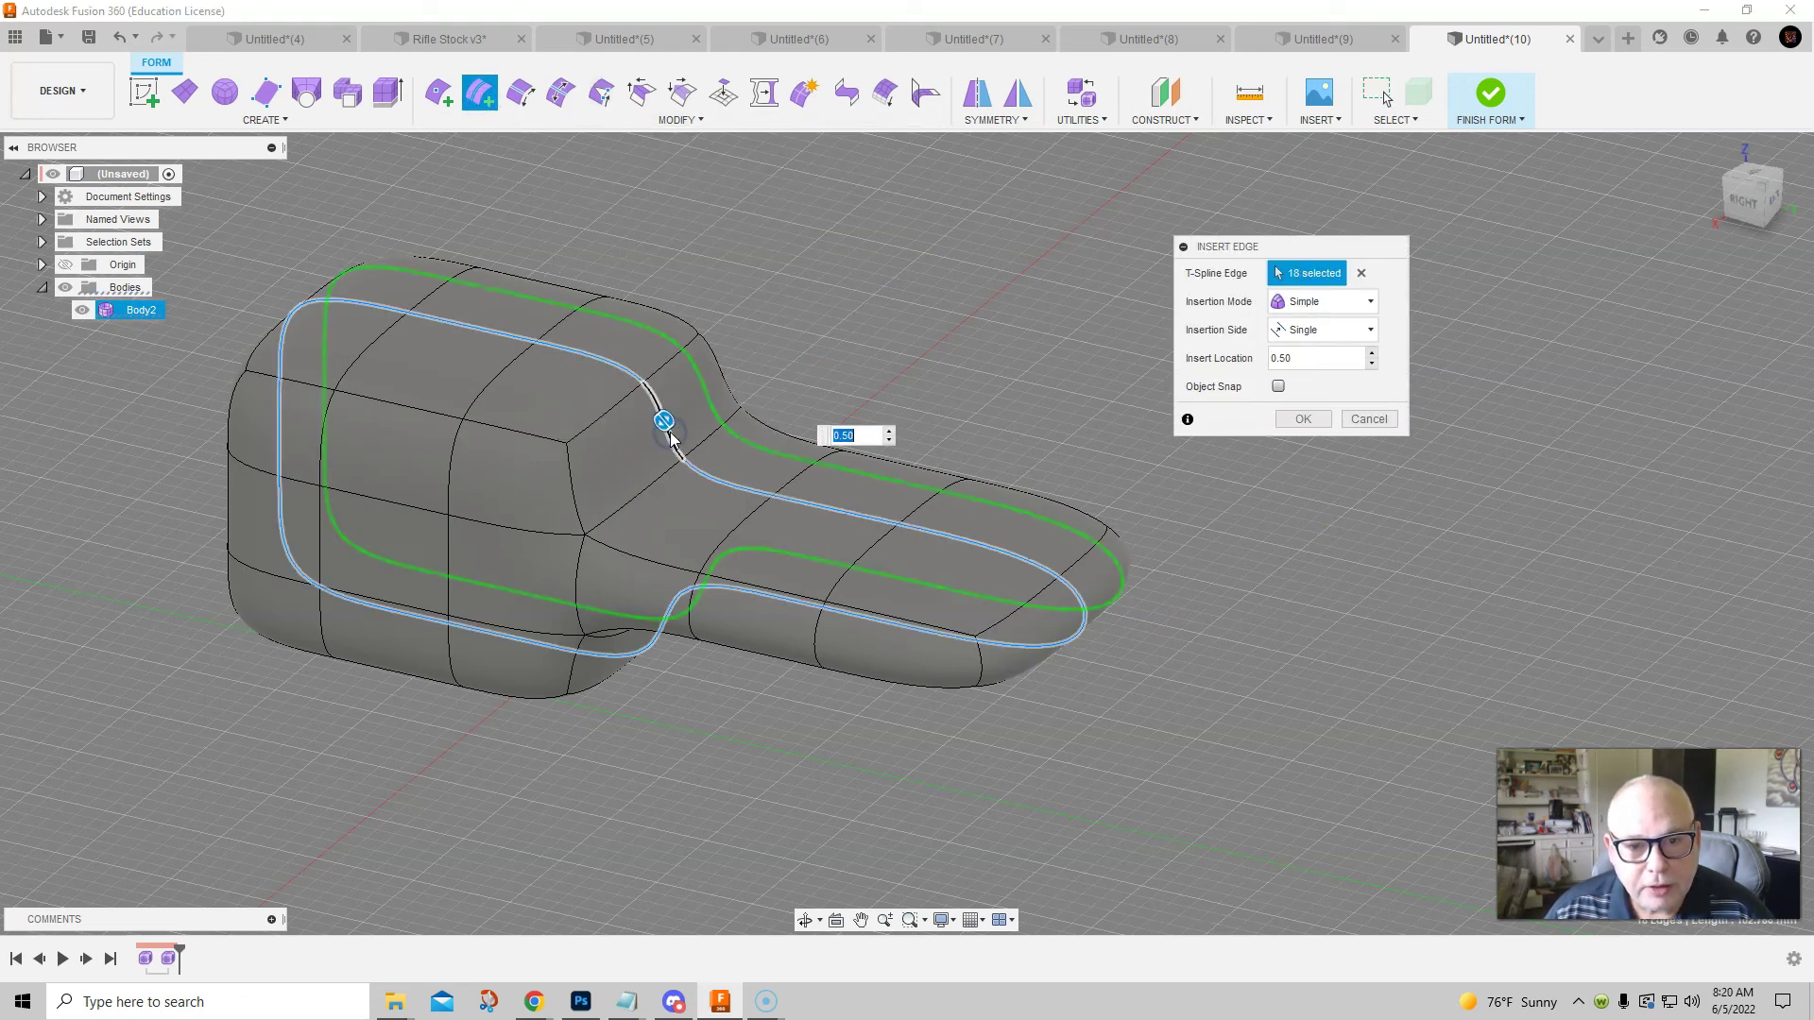
left_click(1361, 329)
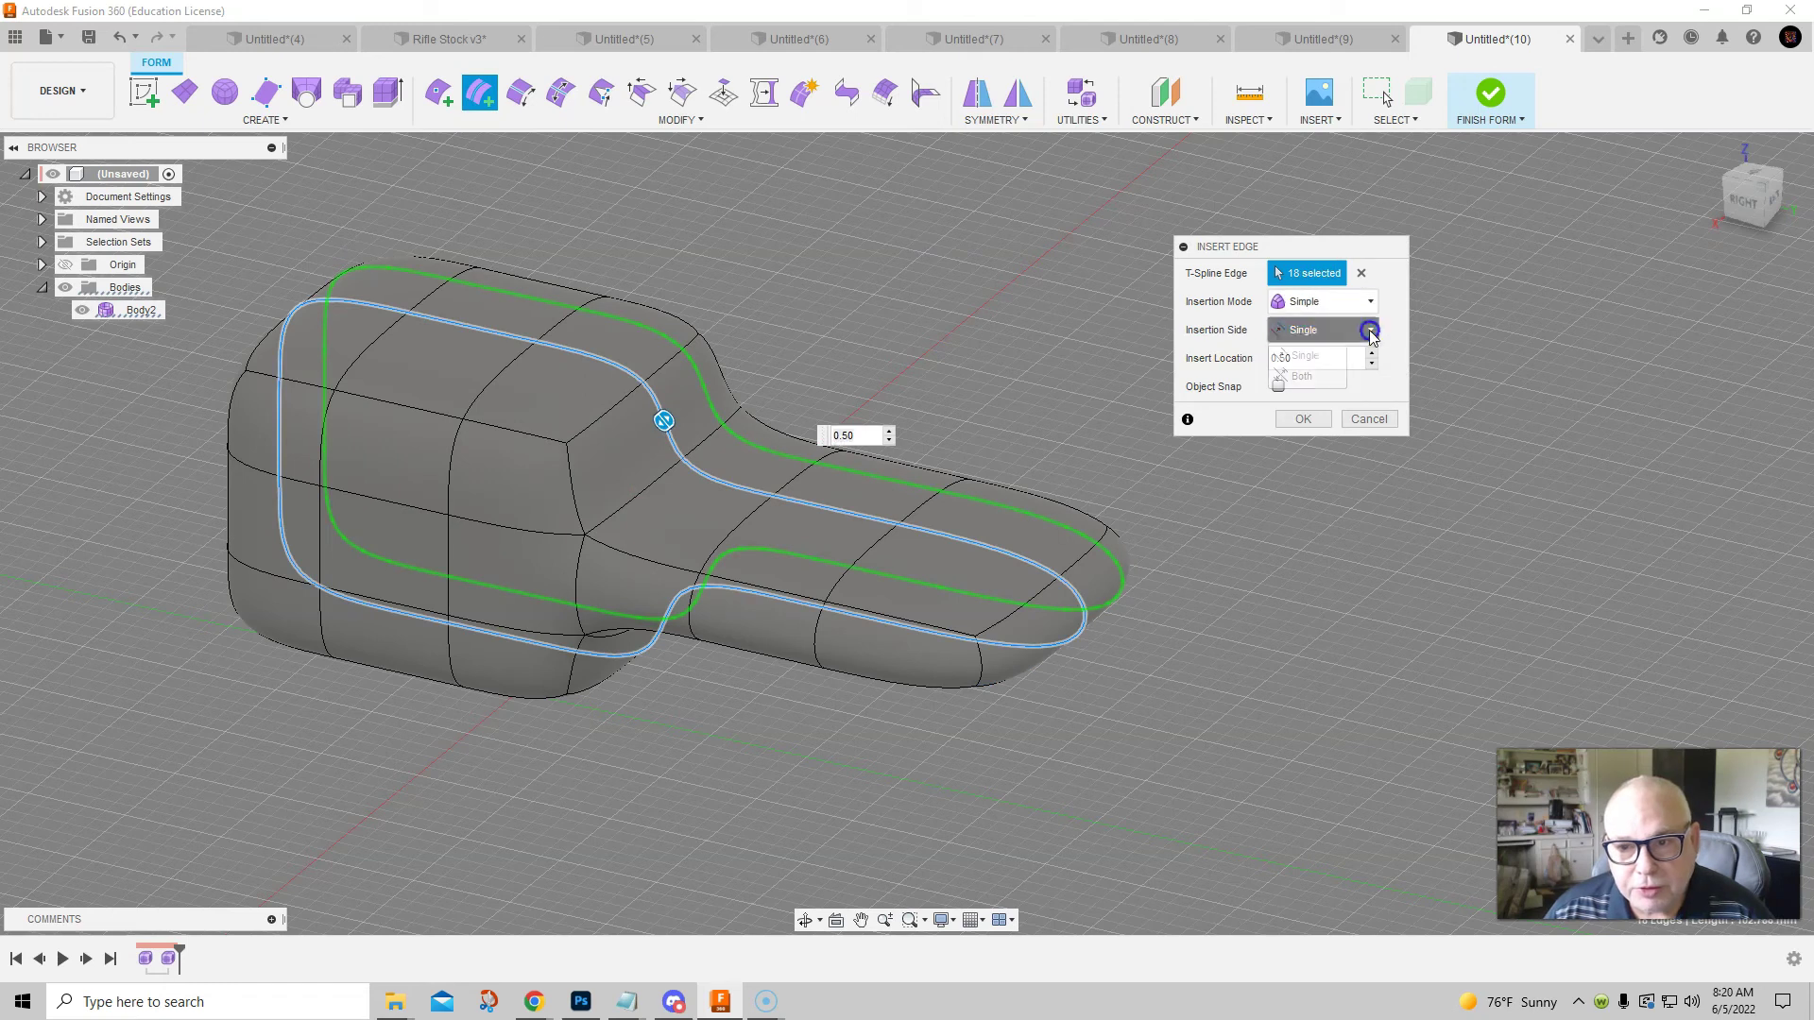
left_click(1336, 378)
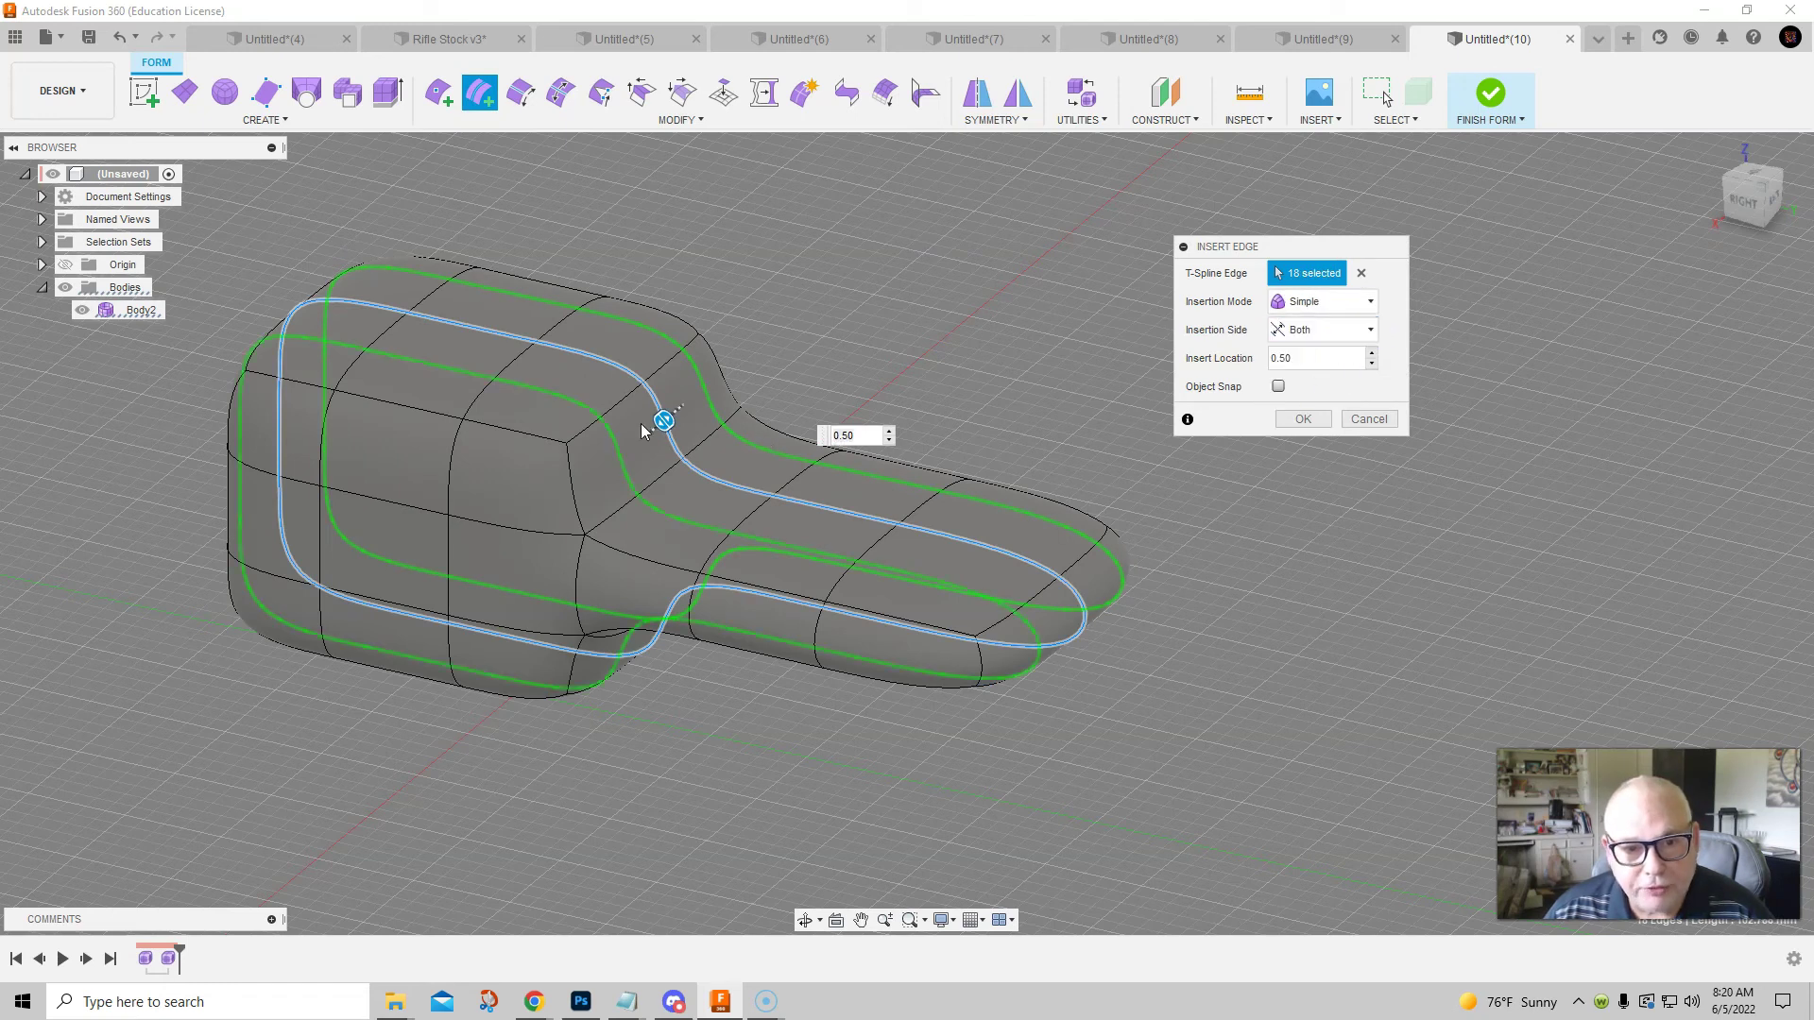
left_click_drag(664, 417, 645, 434)
middle_click_drag(936, 423, 944, 319, "shift")
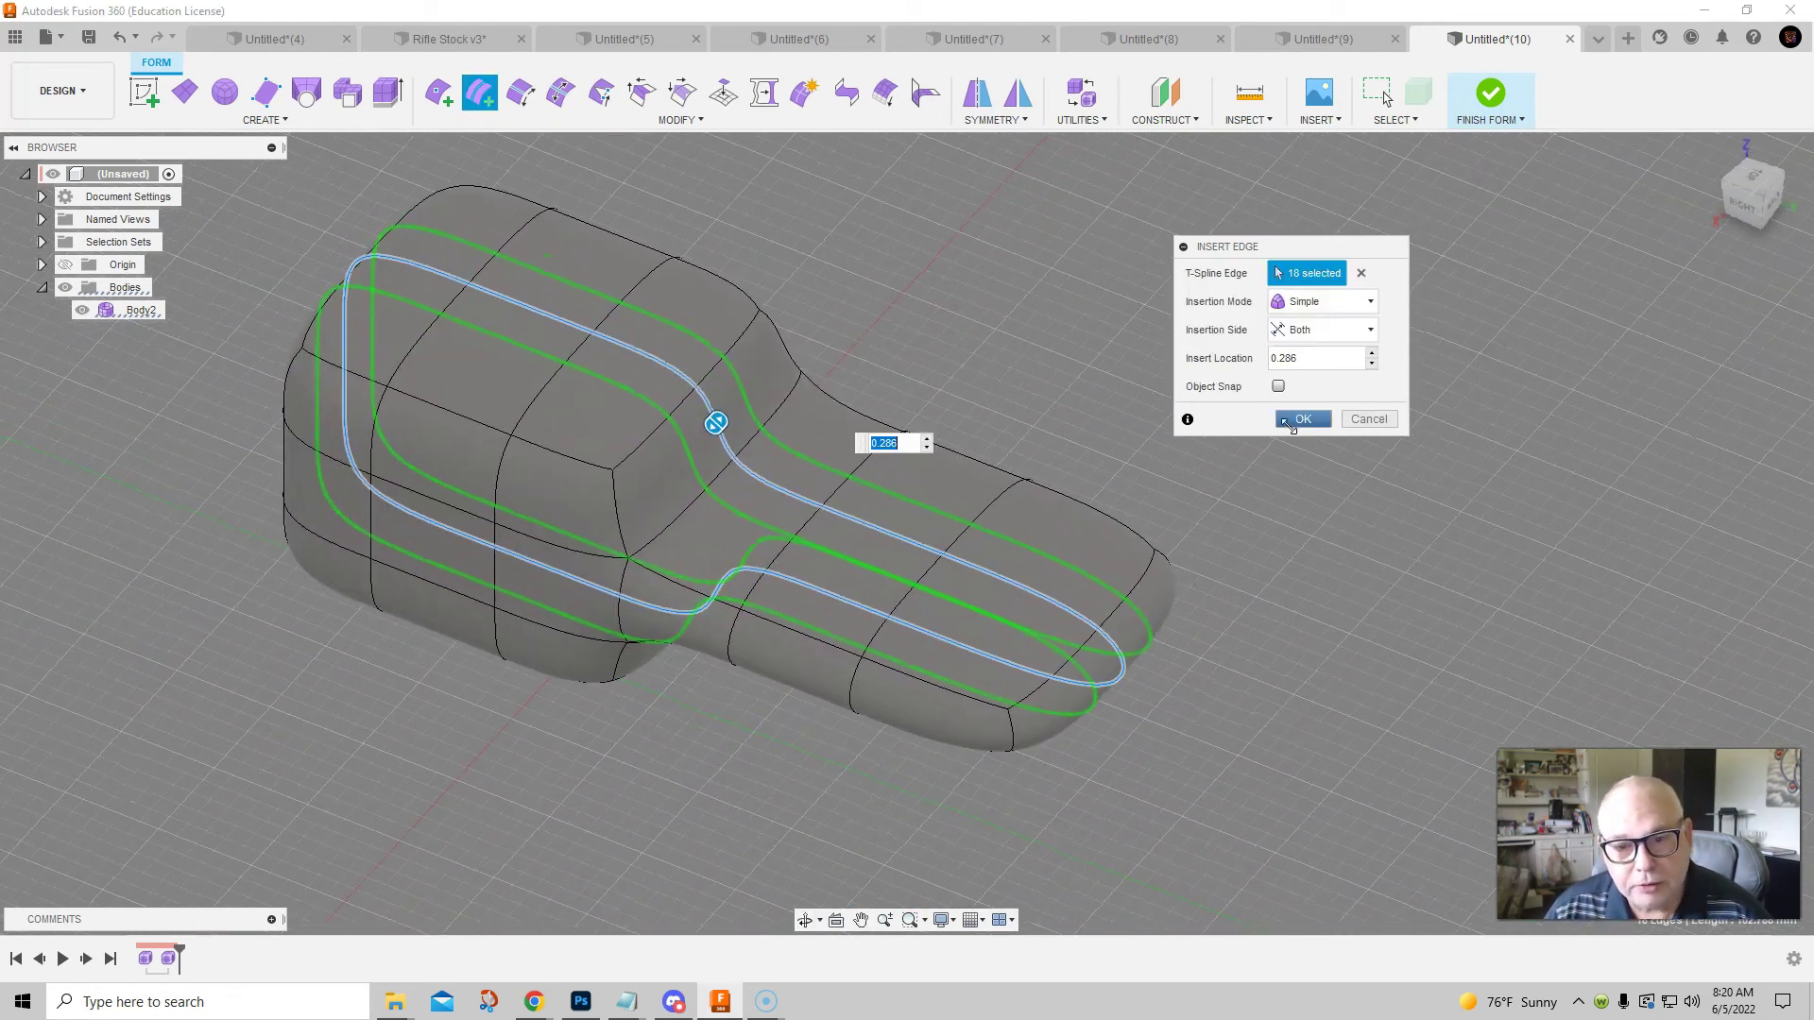
left_click(1298, 420)
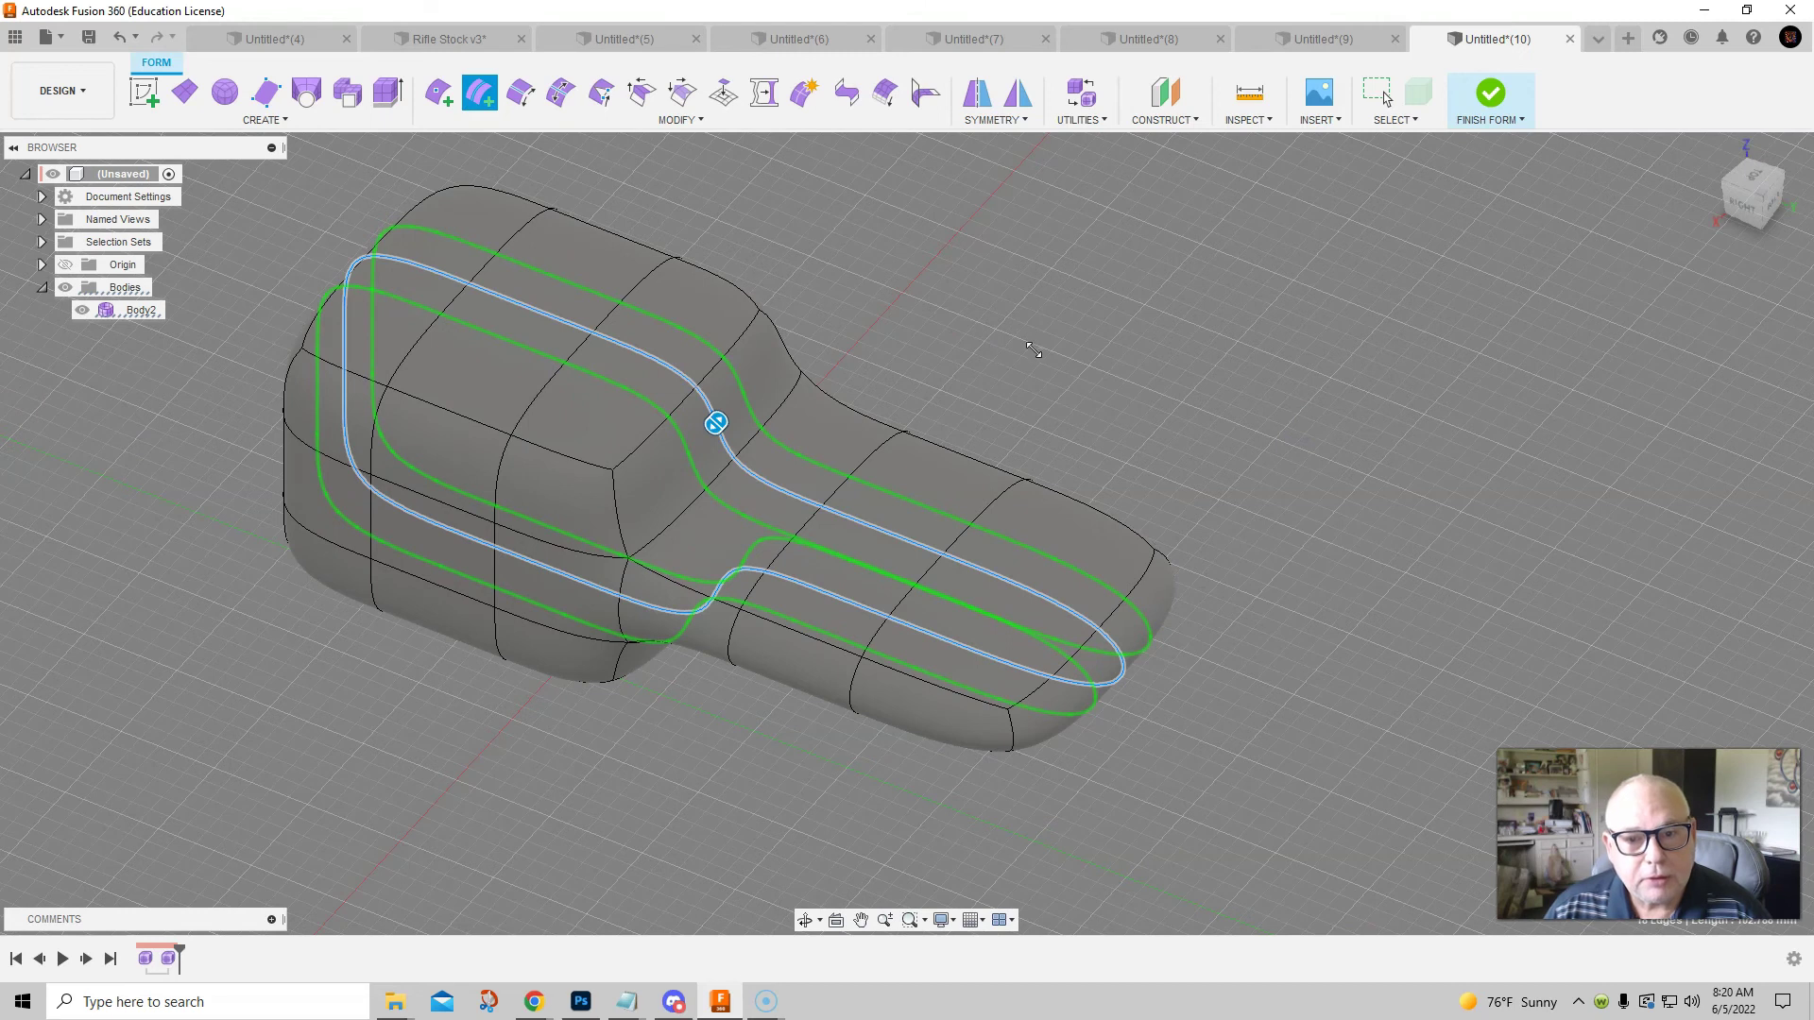
Delete the middle edge loop running around the body and arm, and undo the deletion
double_click(881, 531)
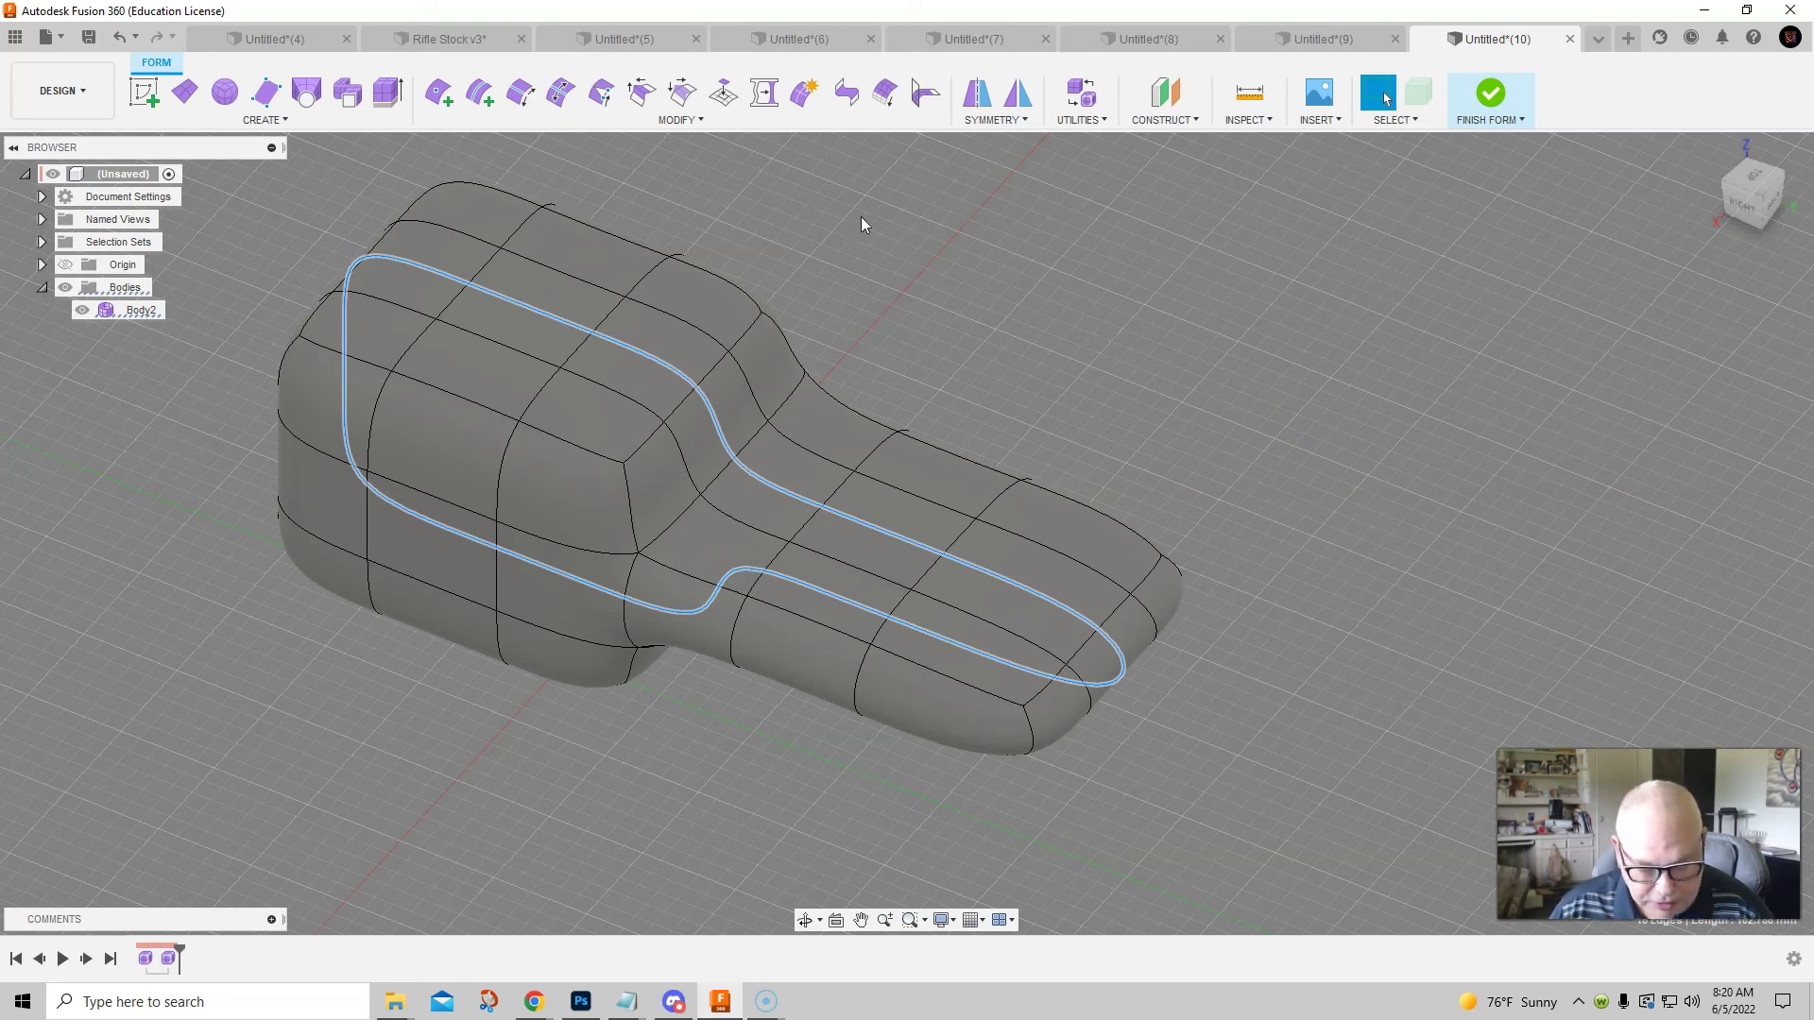
key("Delete")
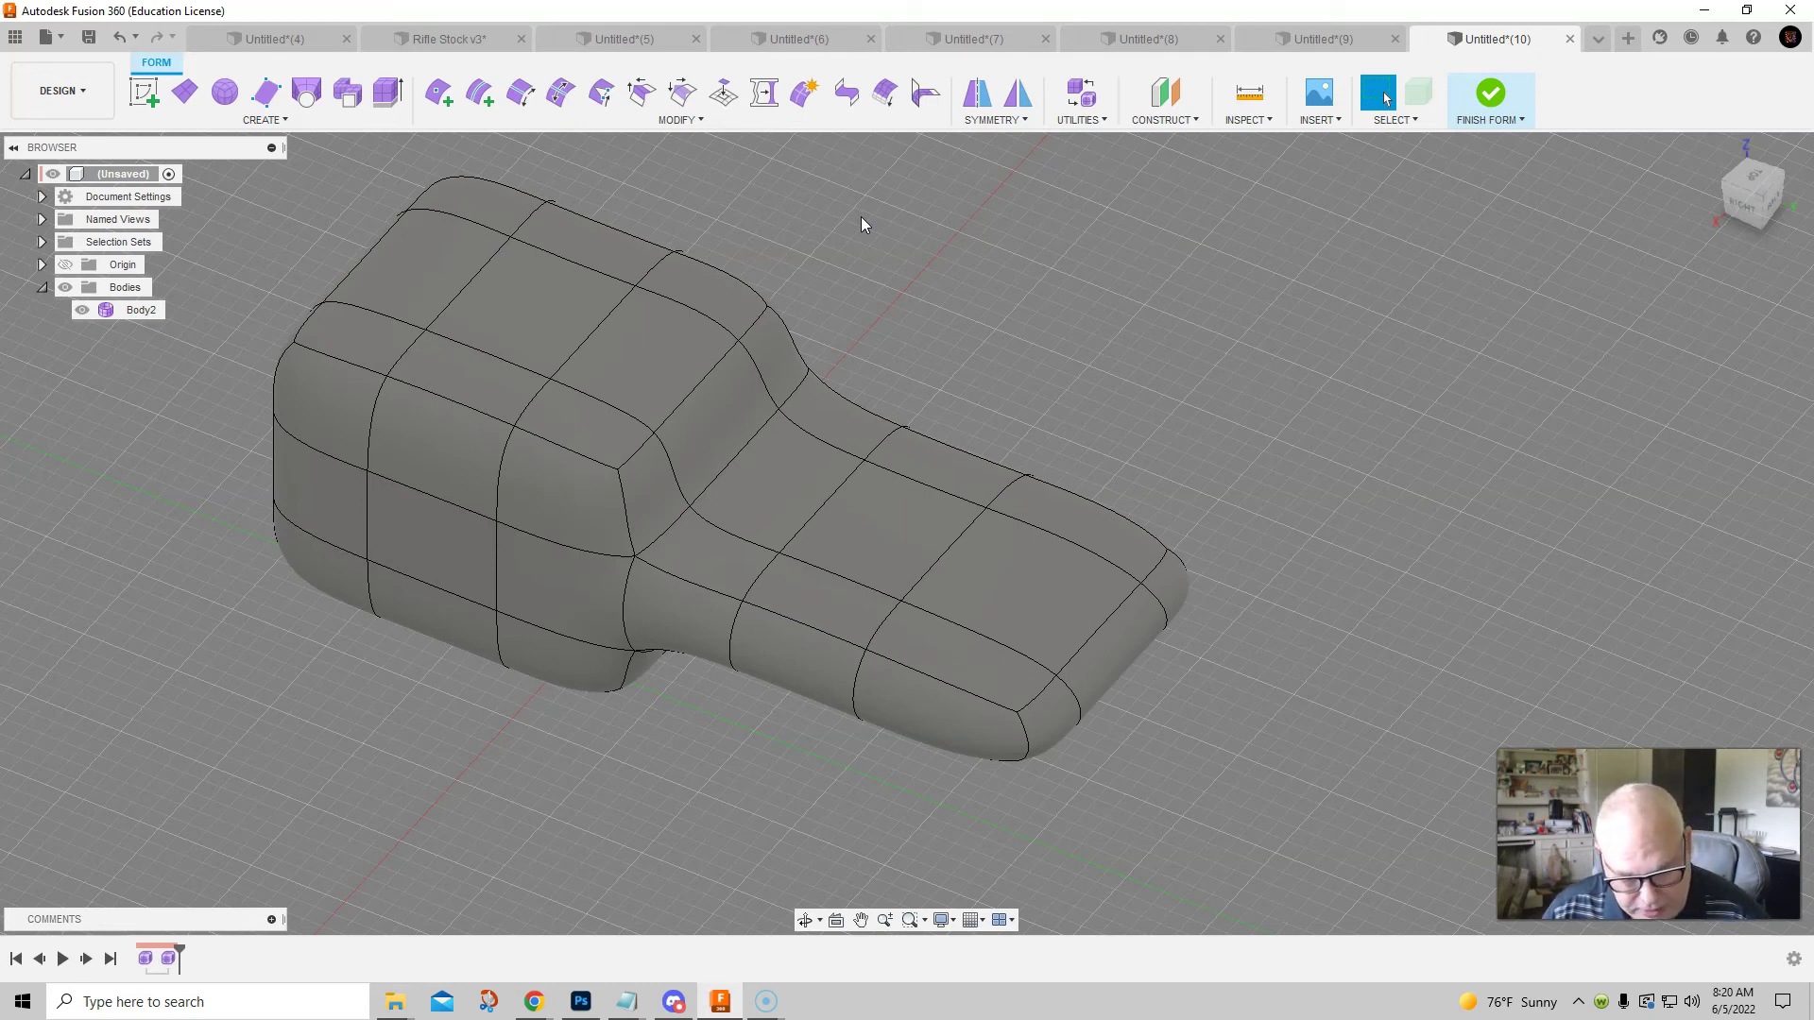
key("ctrl+z")
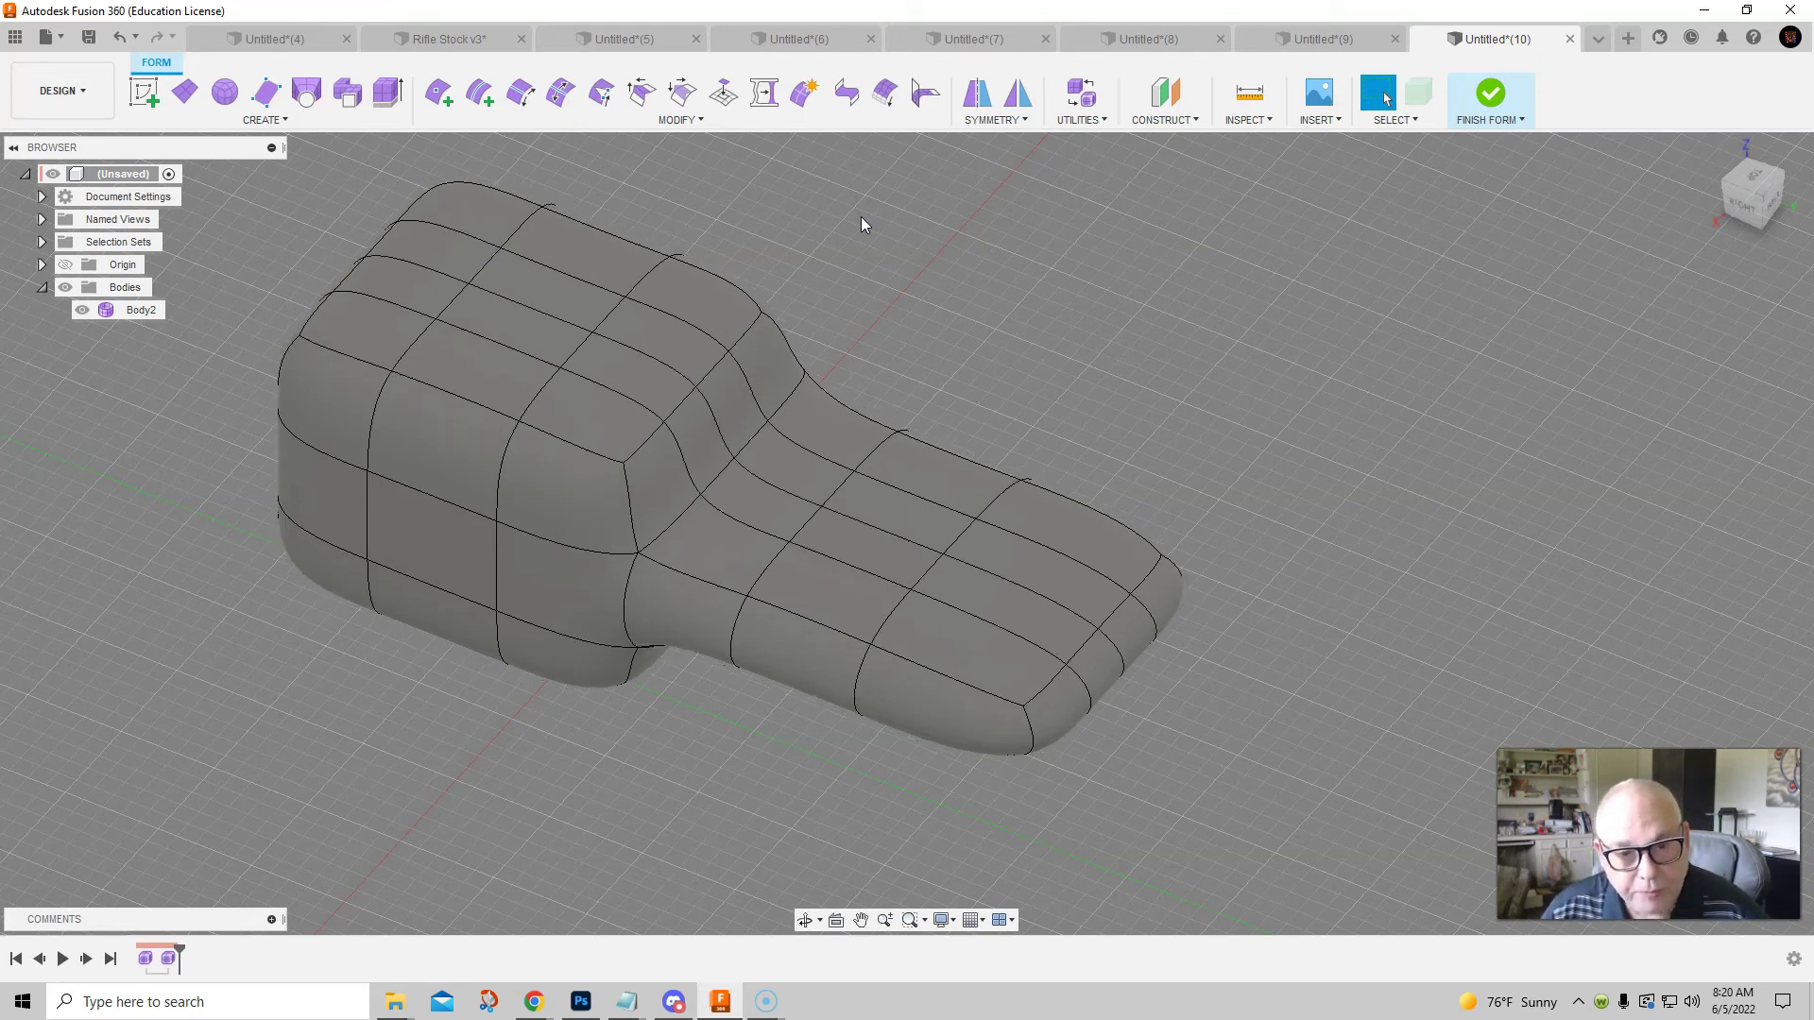
Try sliding the middle edge loop with Slide Edge and cancel the command
double_click(865, 522)
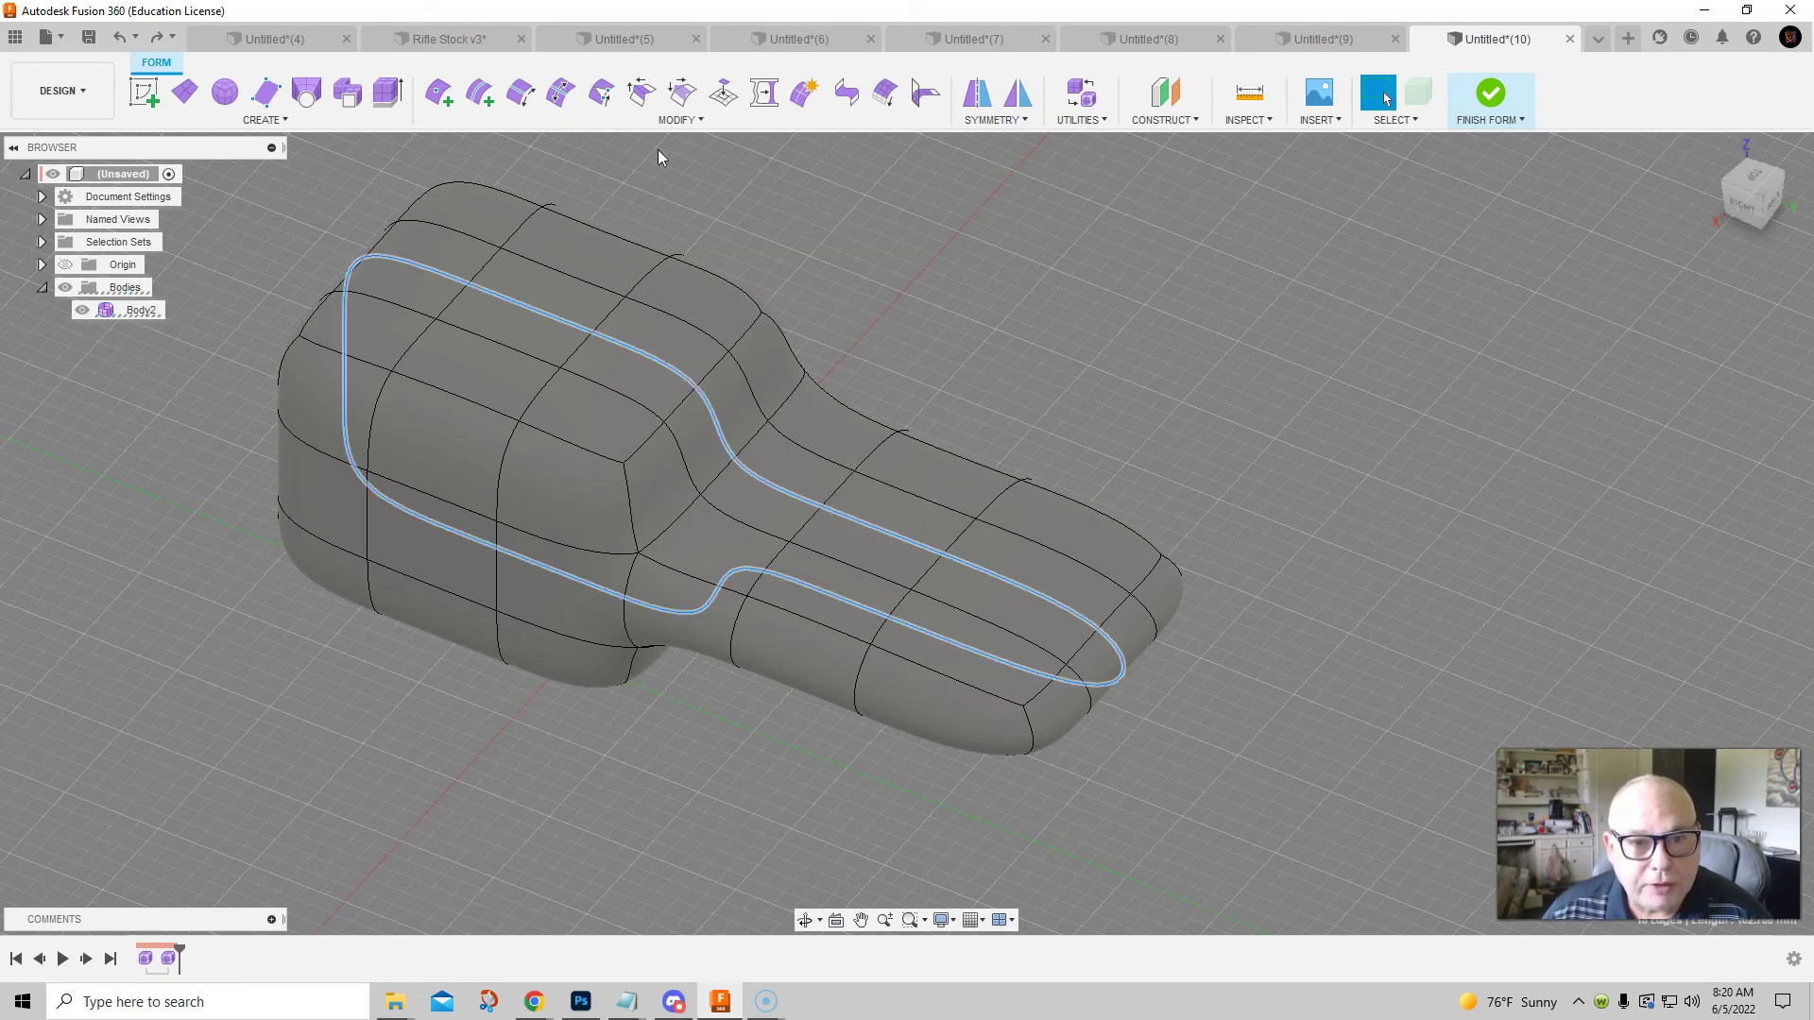
left_click(561, 98)
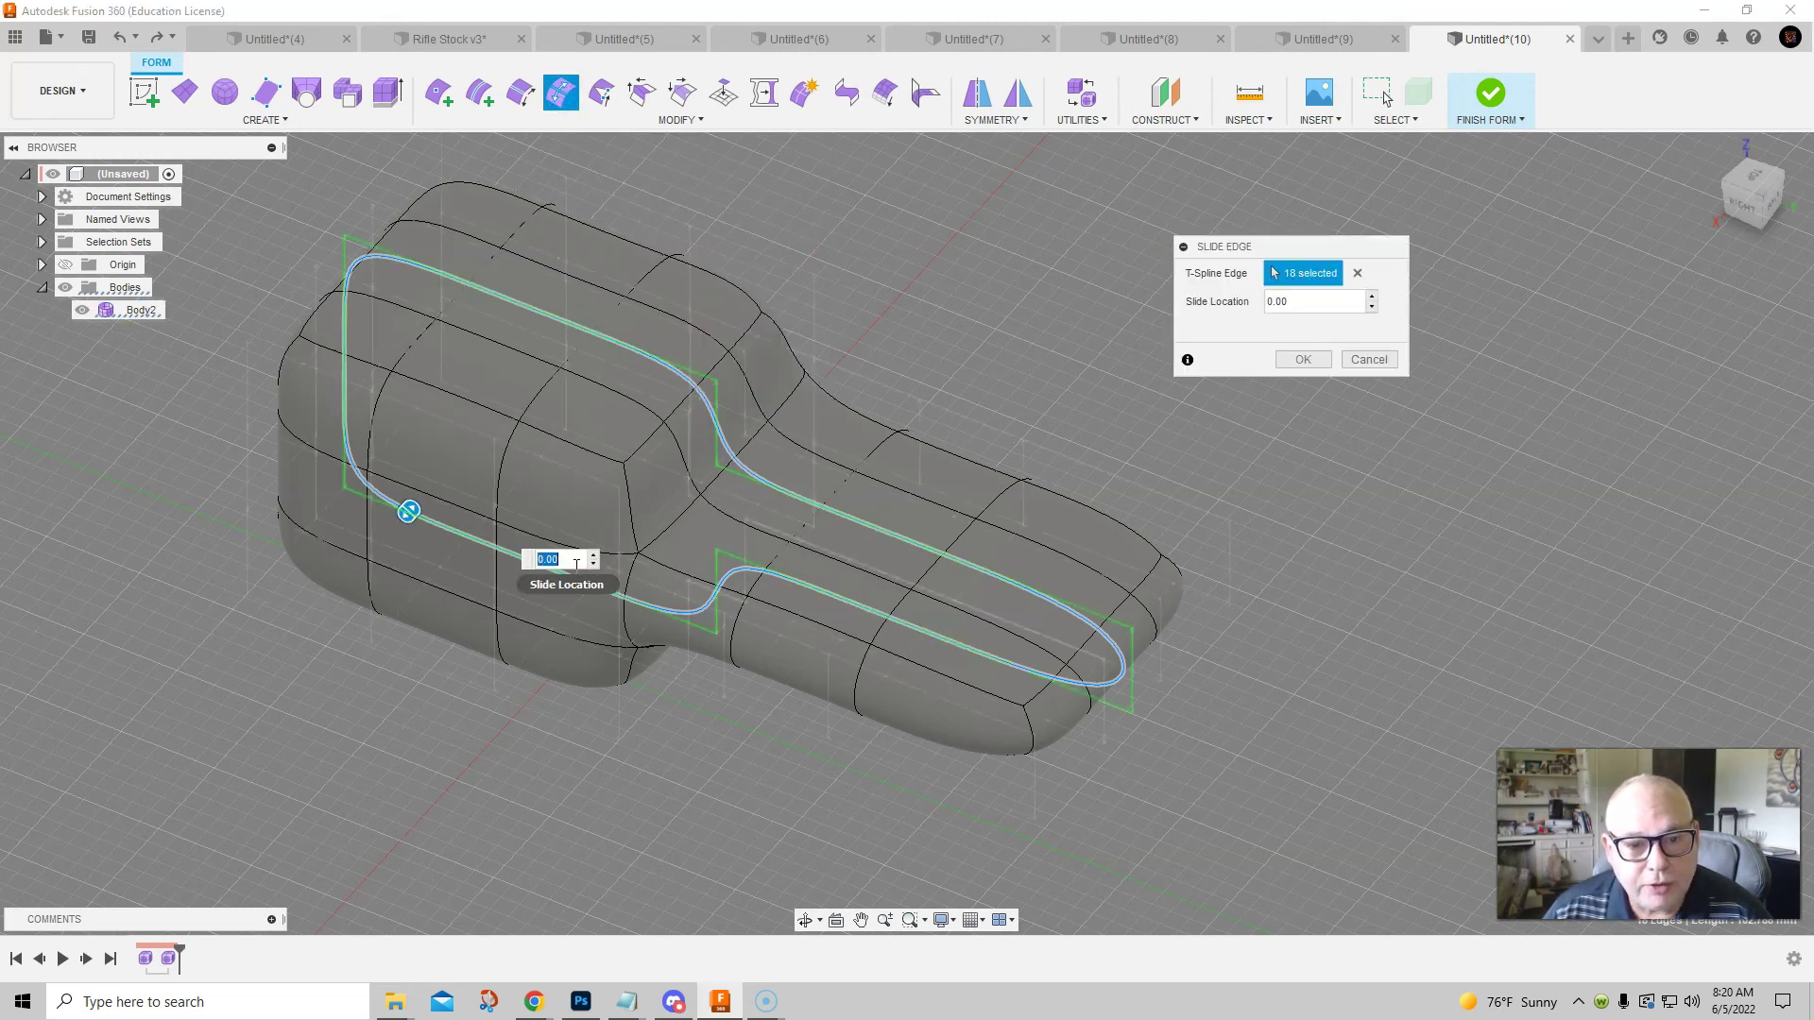
left_click_drag(411, 513, 409, 533)
left_click(1368, 359)
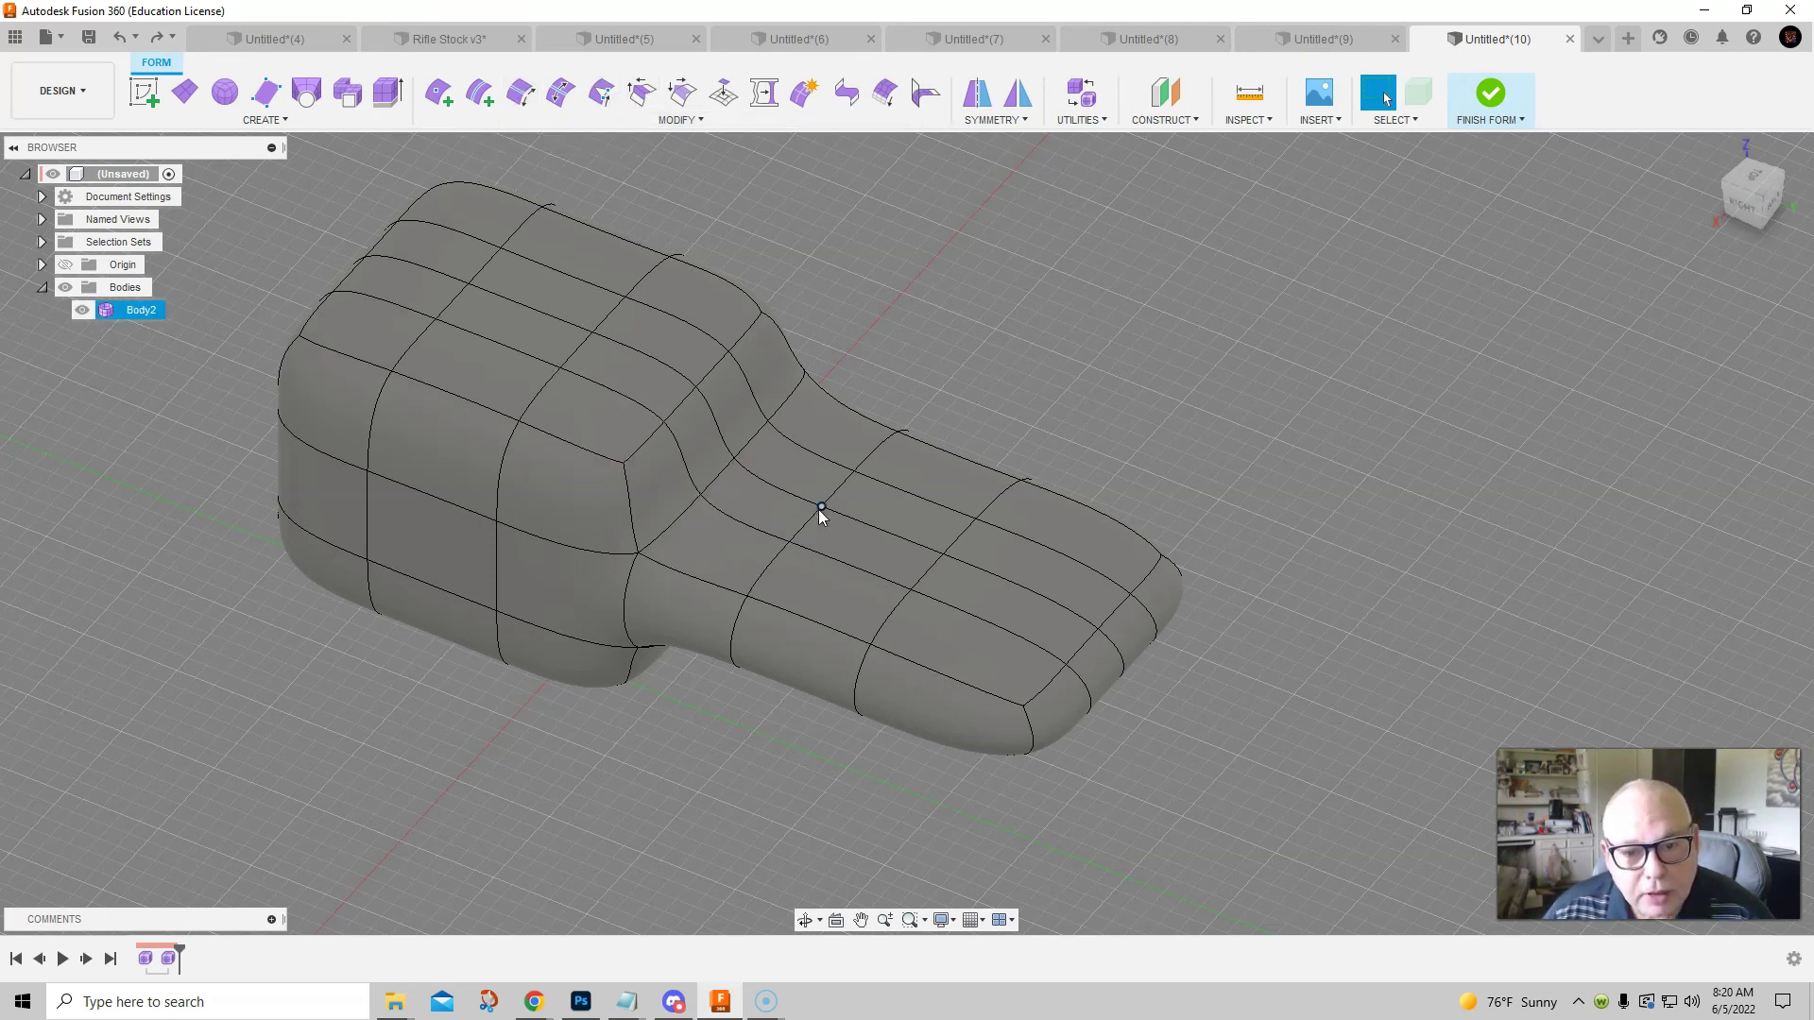
Split the form in two by unwelding the middle edge loop with UnWeld Edges
double_click(849, 522)
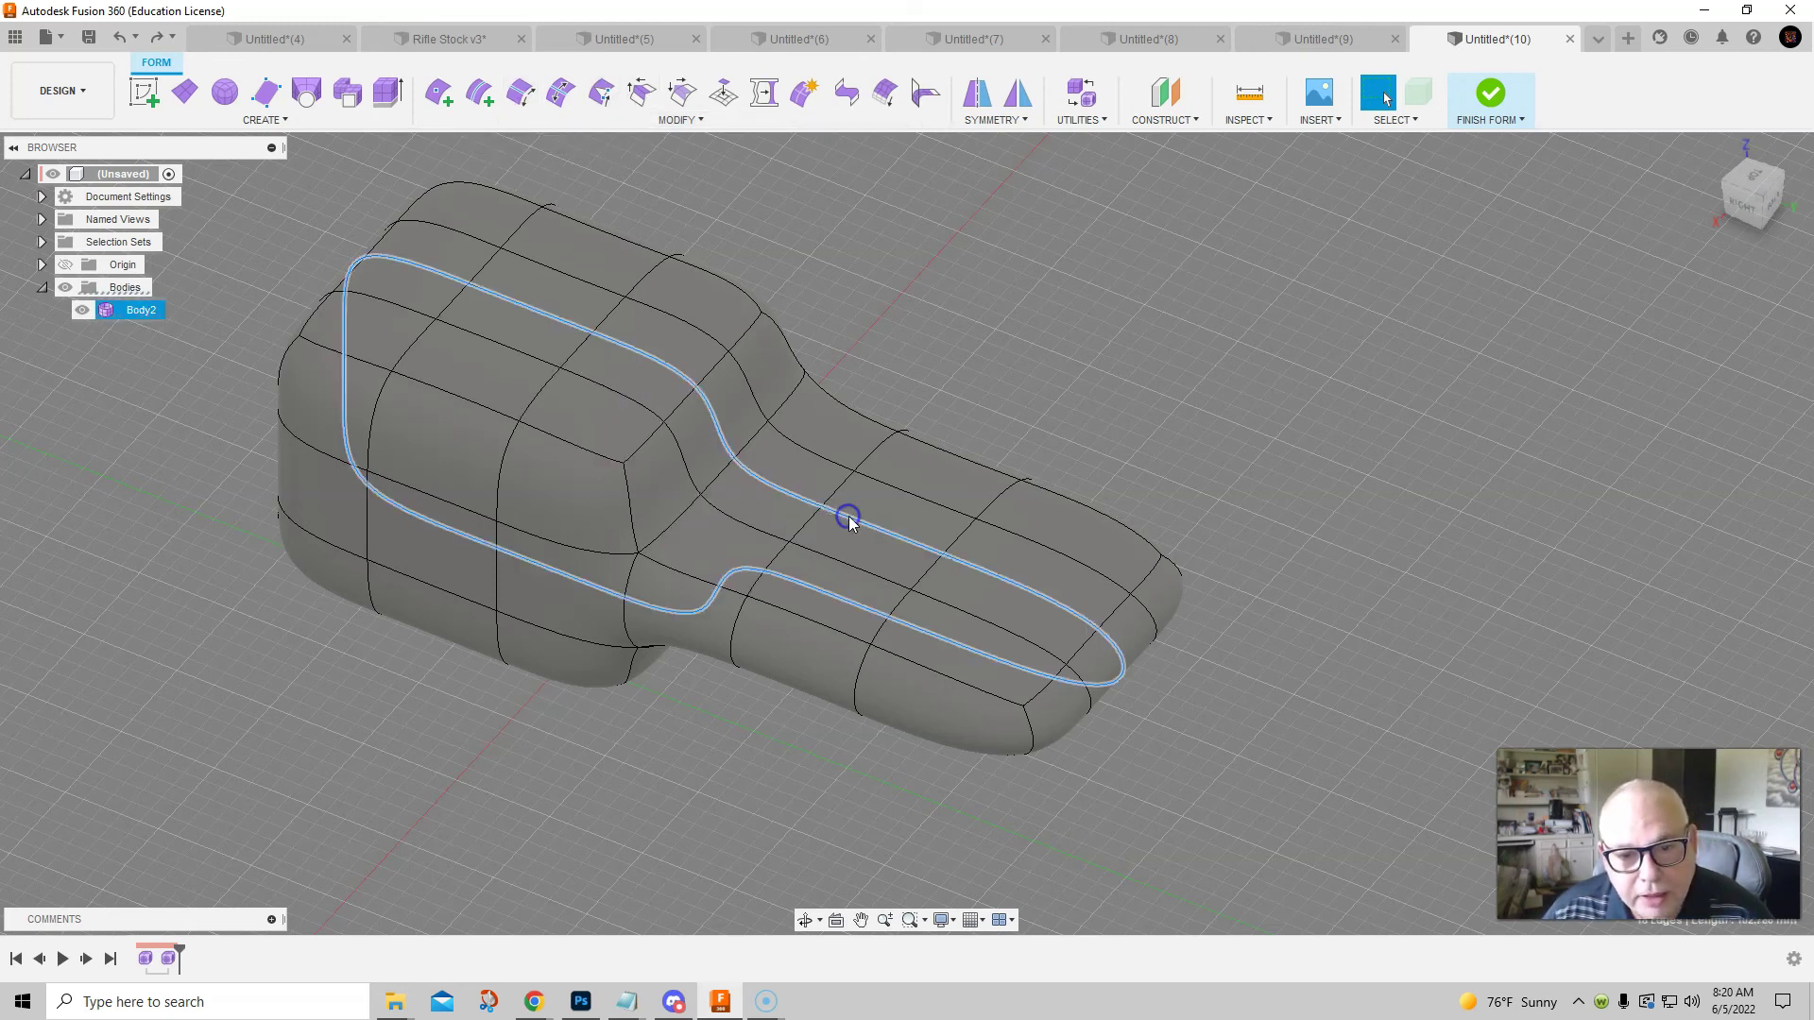
left_click(521, 95)
left_click(1289, 362)
Move the separated half about 9.64 mm along X, away from the other half, using Move/Copy on bodies
scroll(1039, 359, "down", 2)
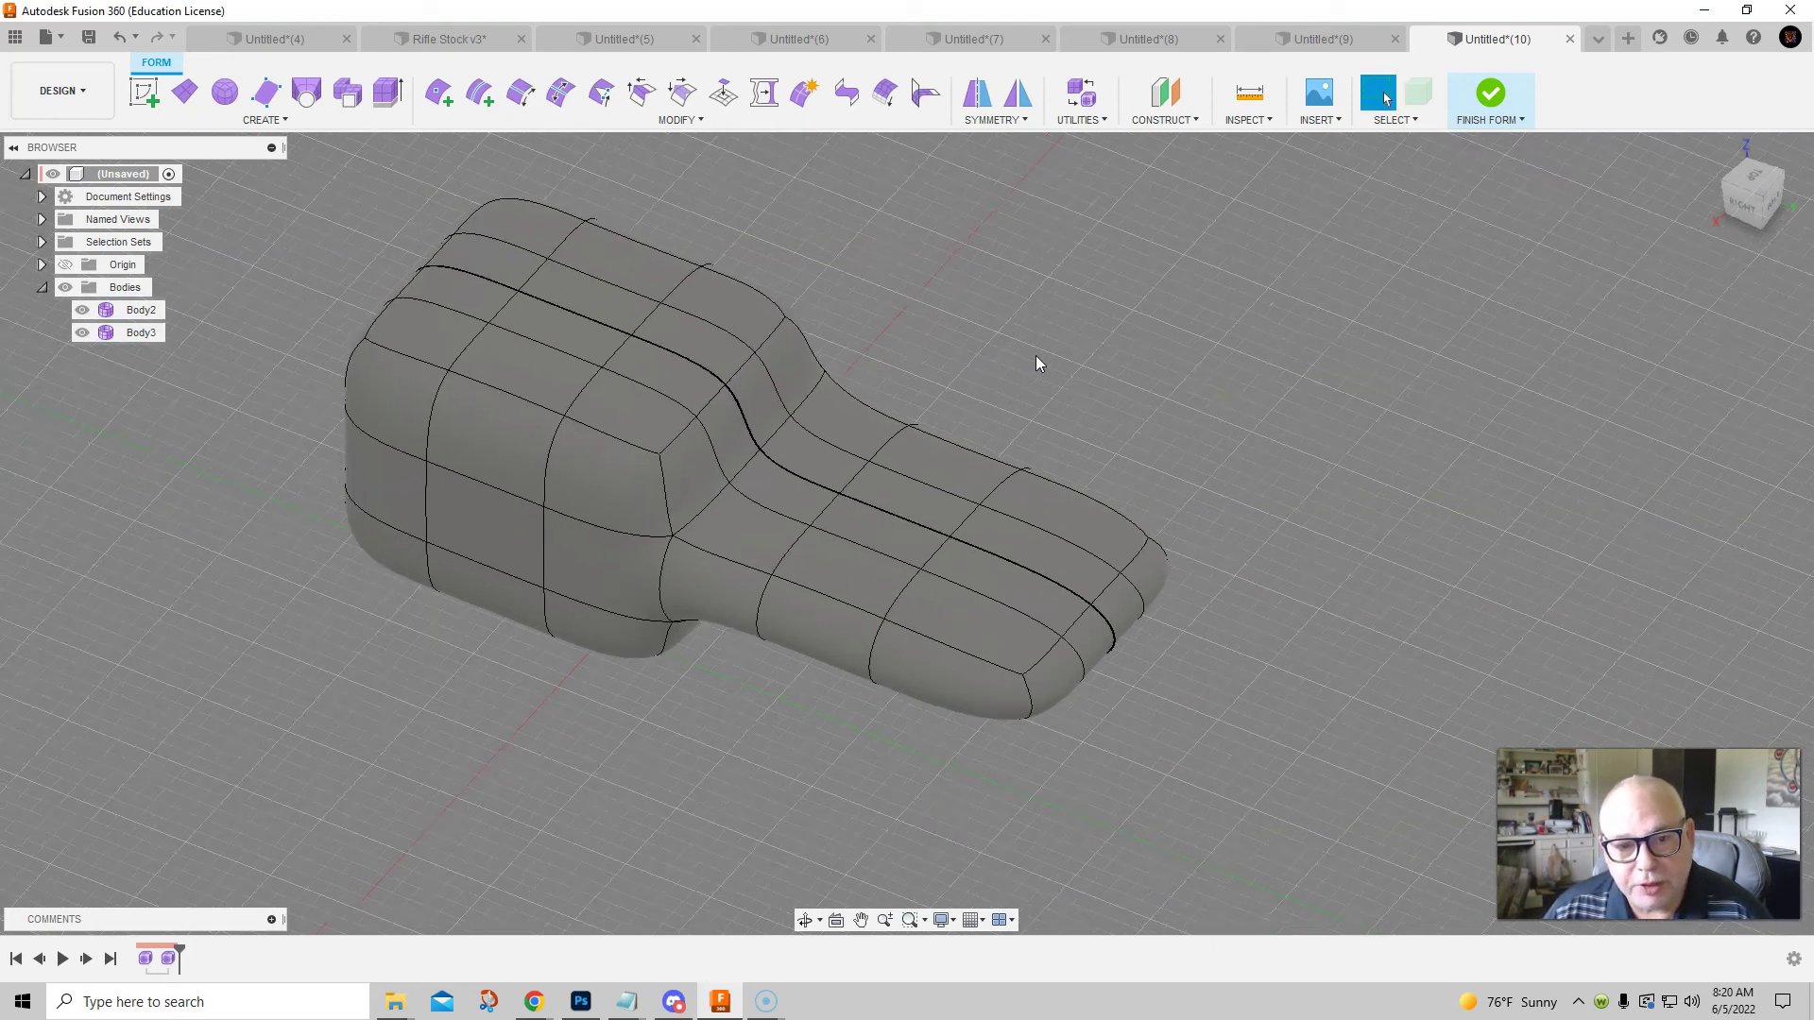
scroll(603, 559, "down", 1)
right_click(337, 511)
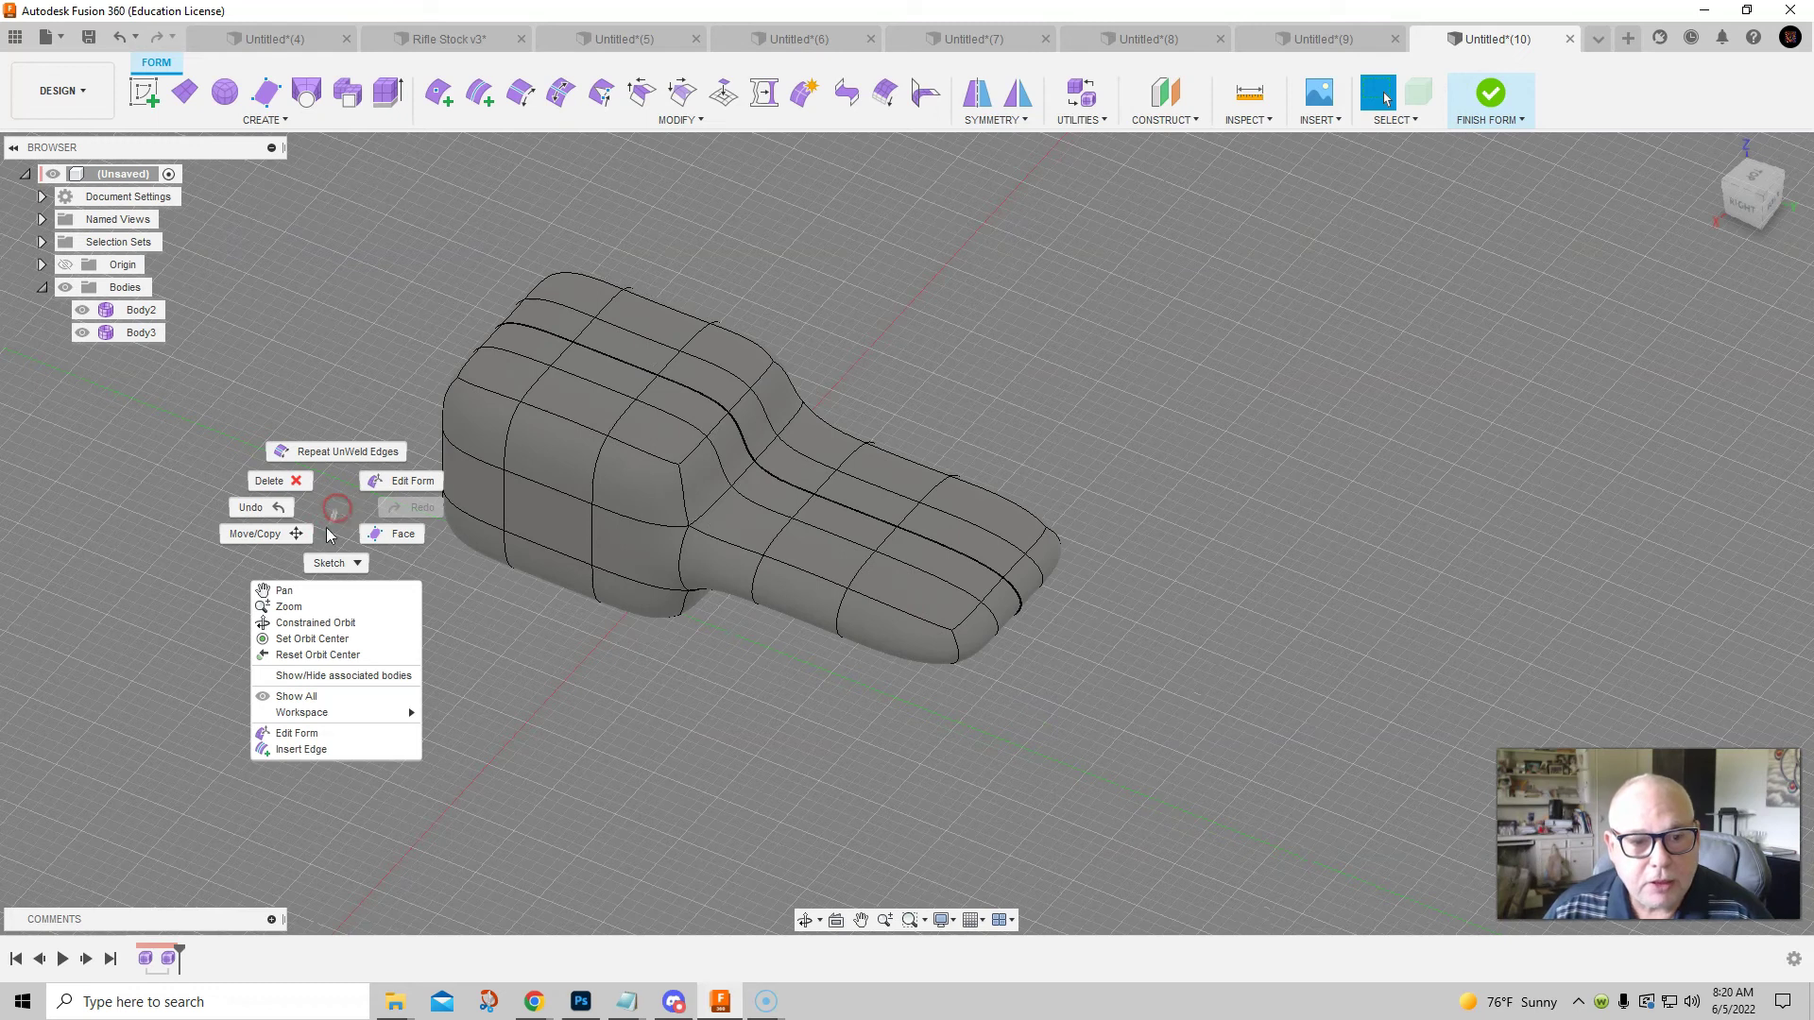
left_click(393, 529)
left_click(540, 509)
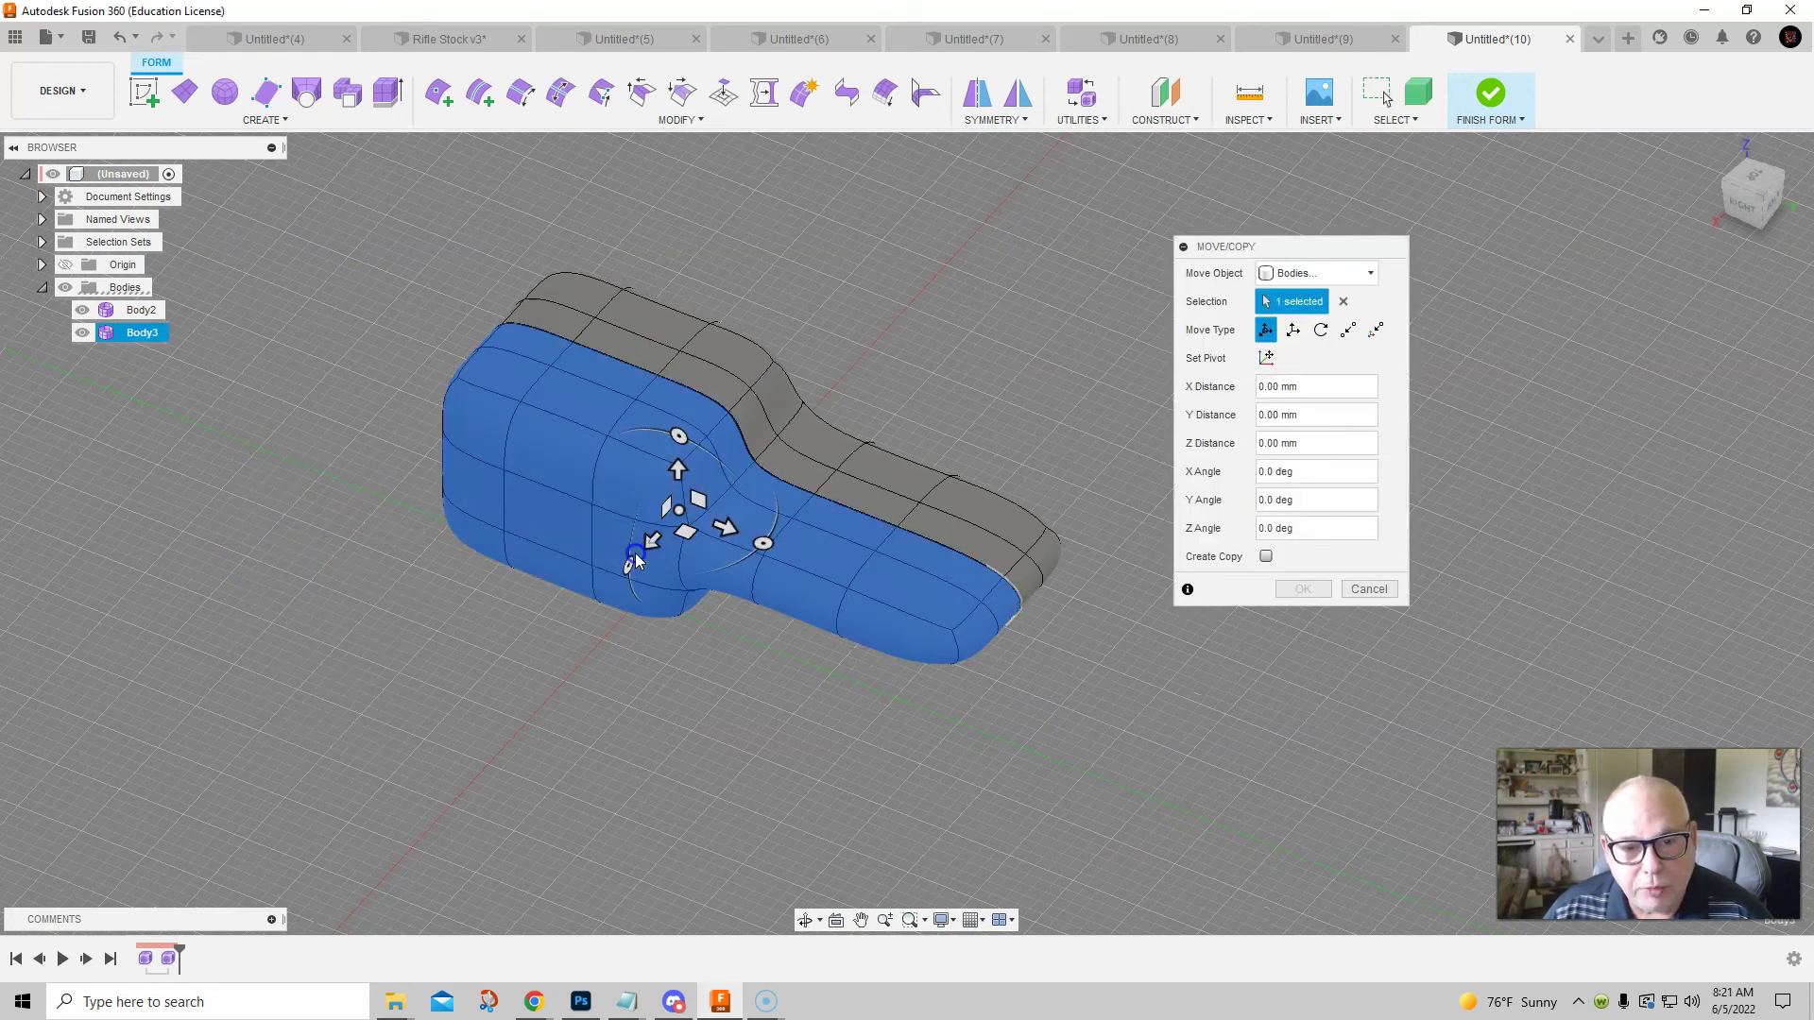
left_click(637, 553)
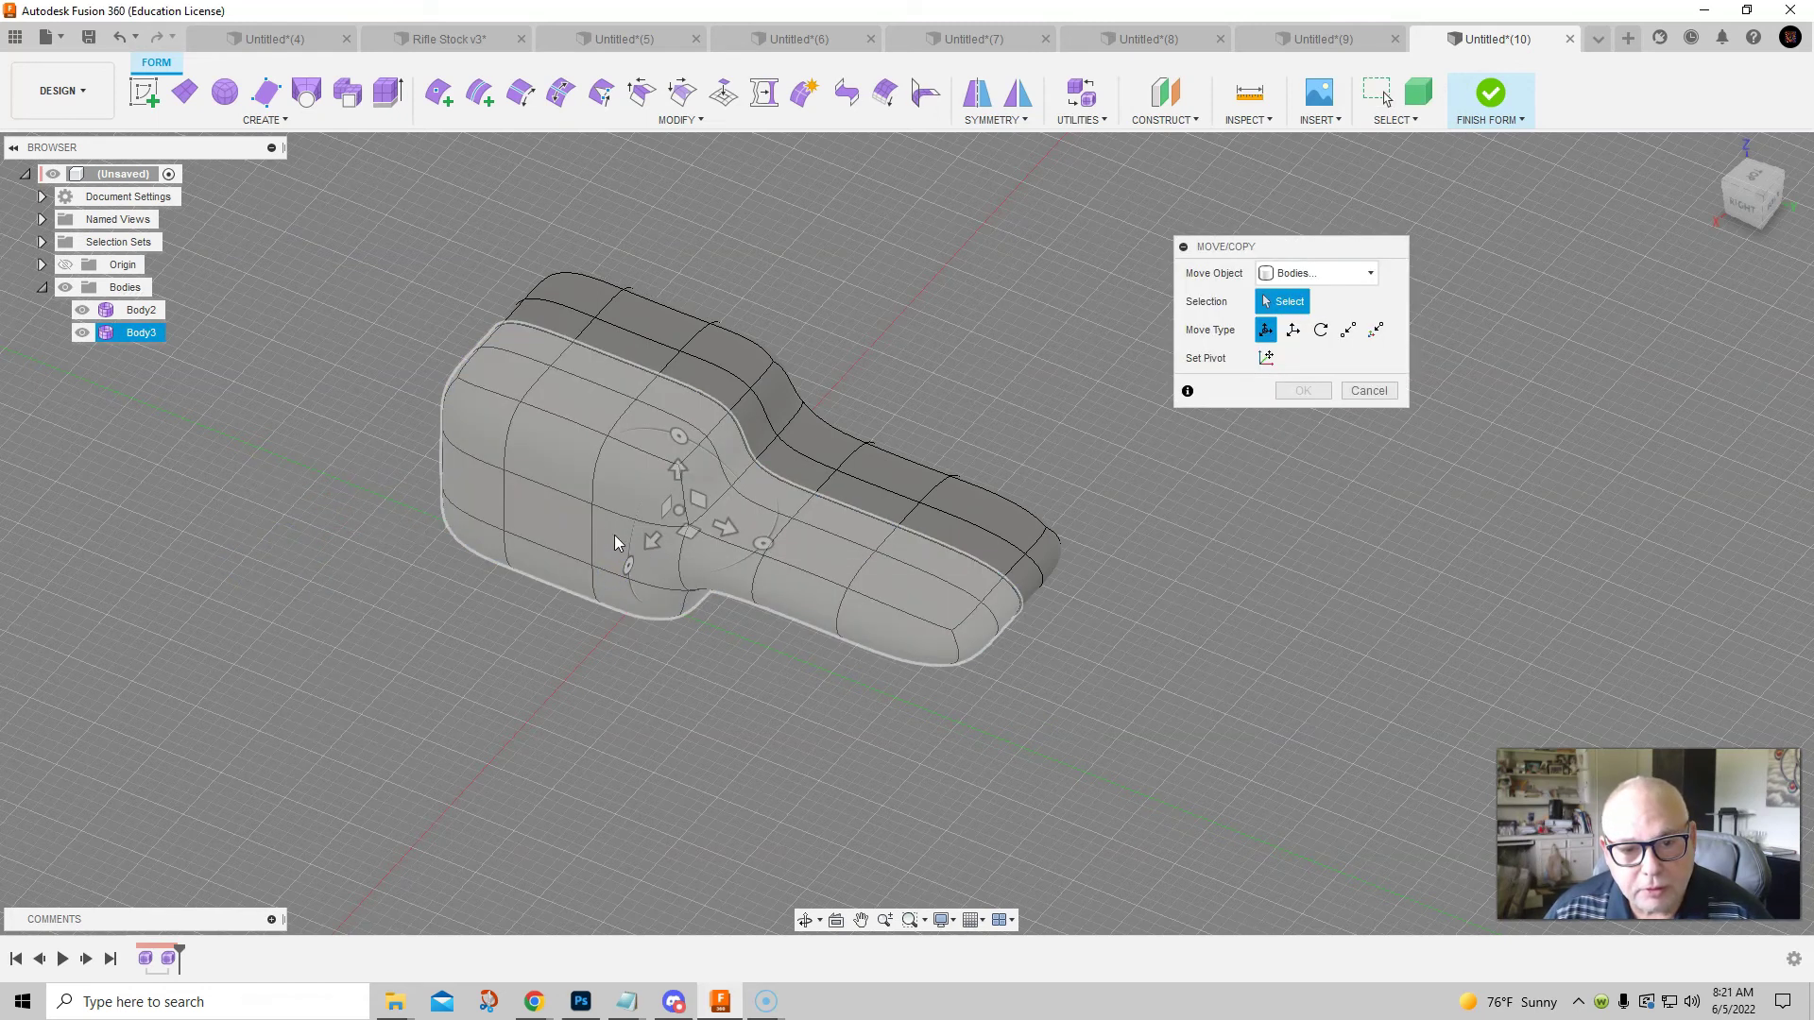
left_click(614, 537)
left_click_drag(648, 538, 563, 608)
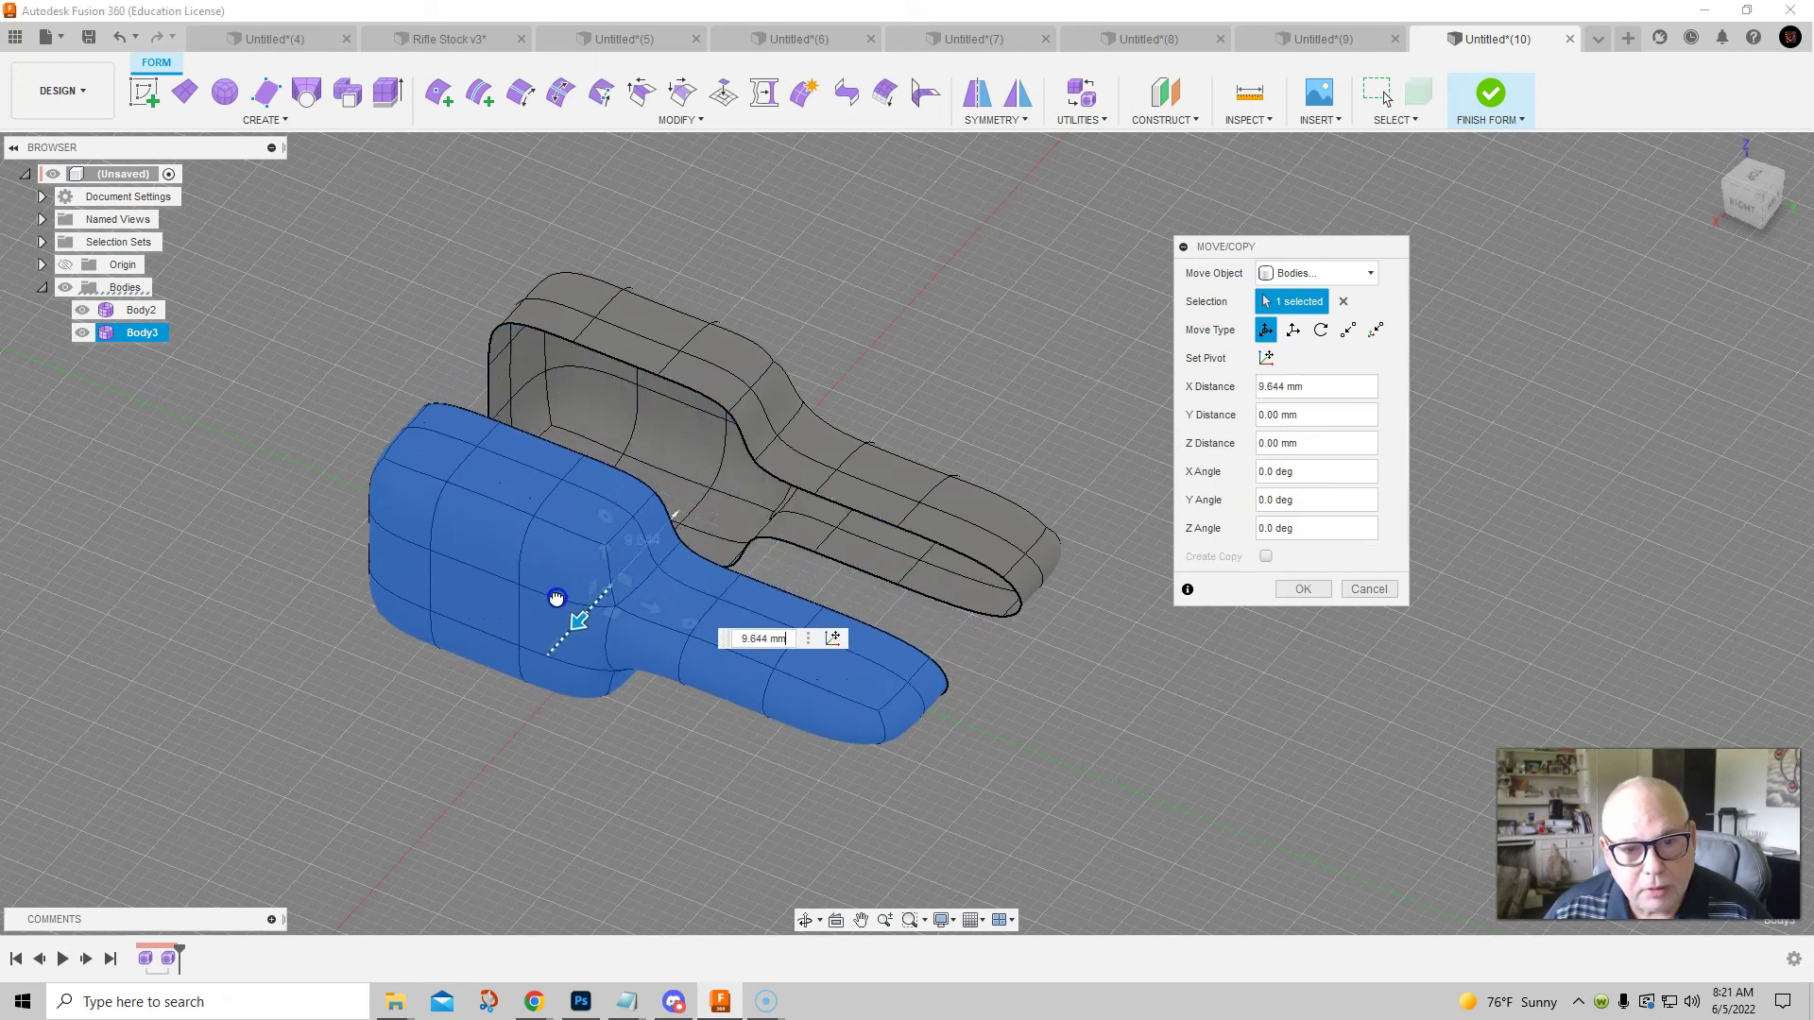
left_click(1302, 588)
Undo the move of the separated half and redo it
middle_click_drag(937, 616, 1235, 718)
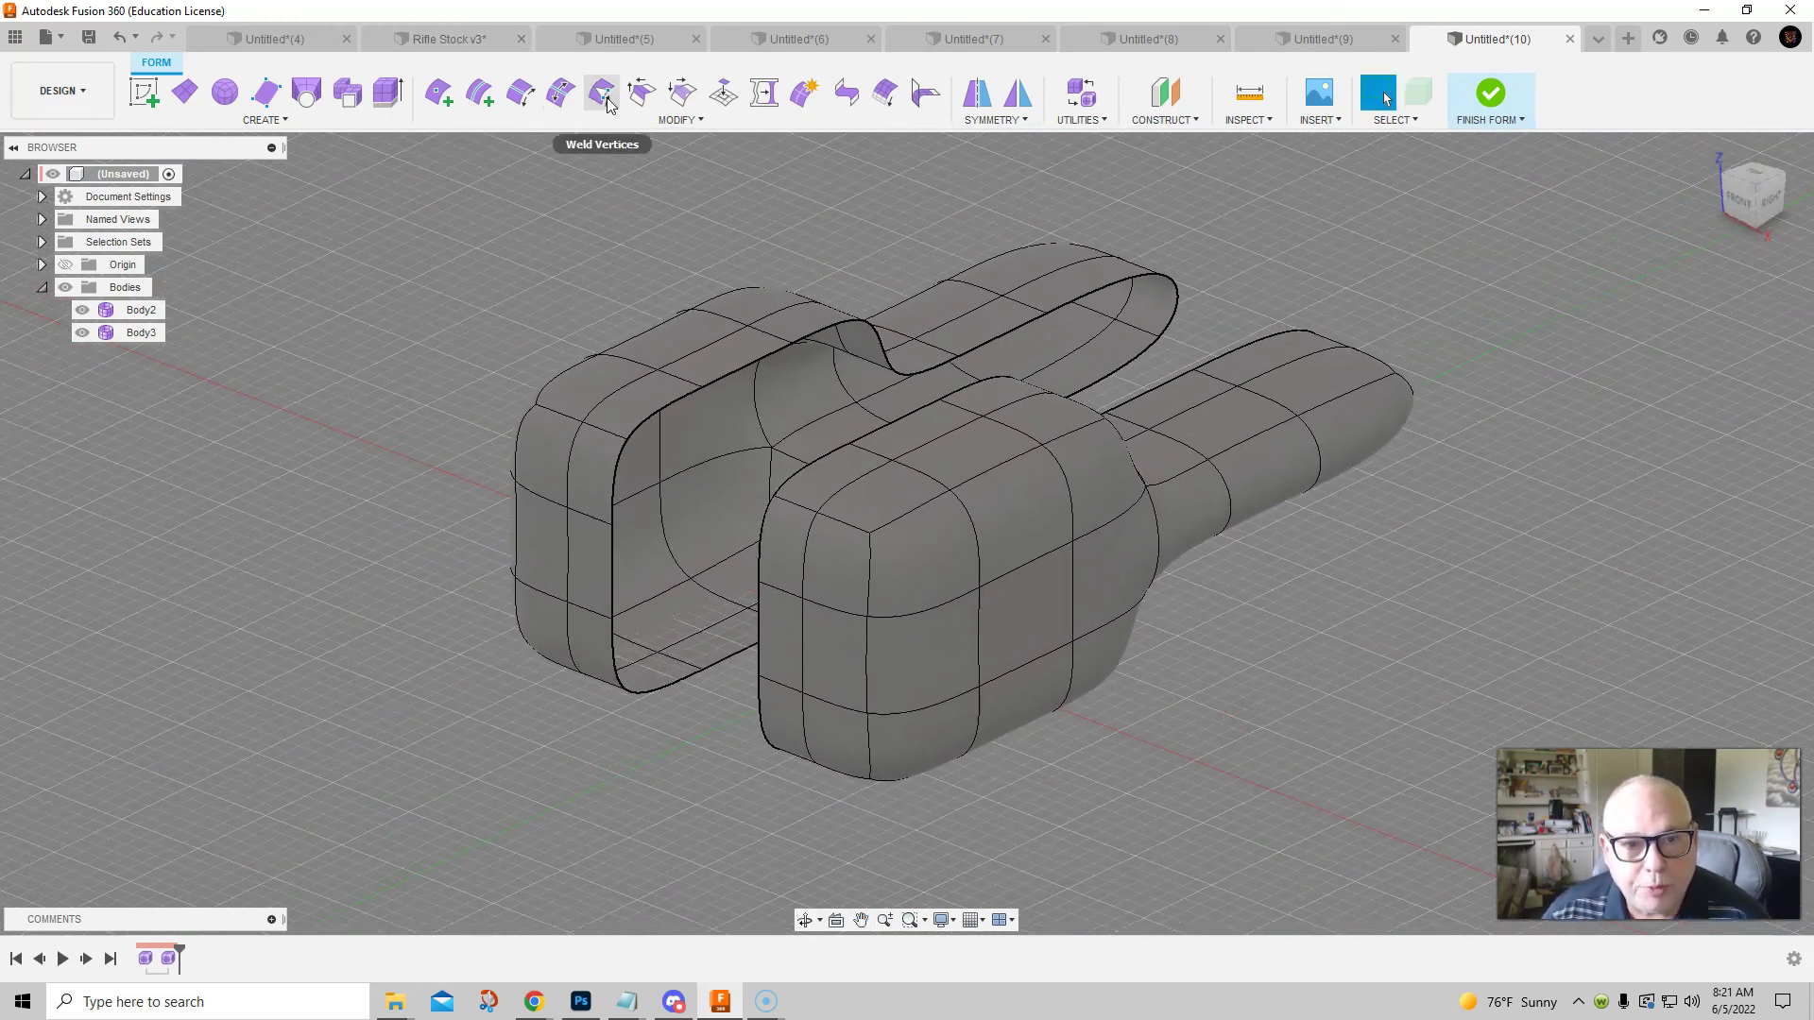
left_click_drag(798, 101, 748, 174)
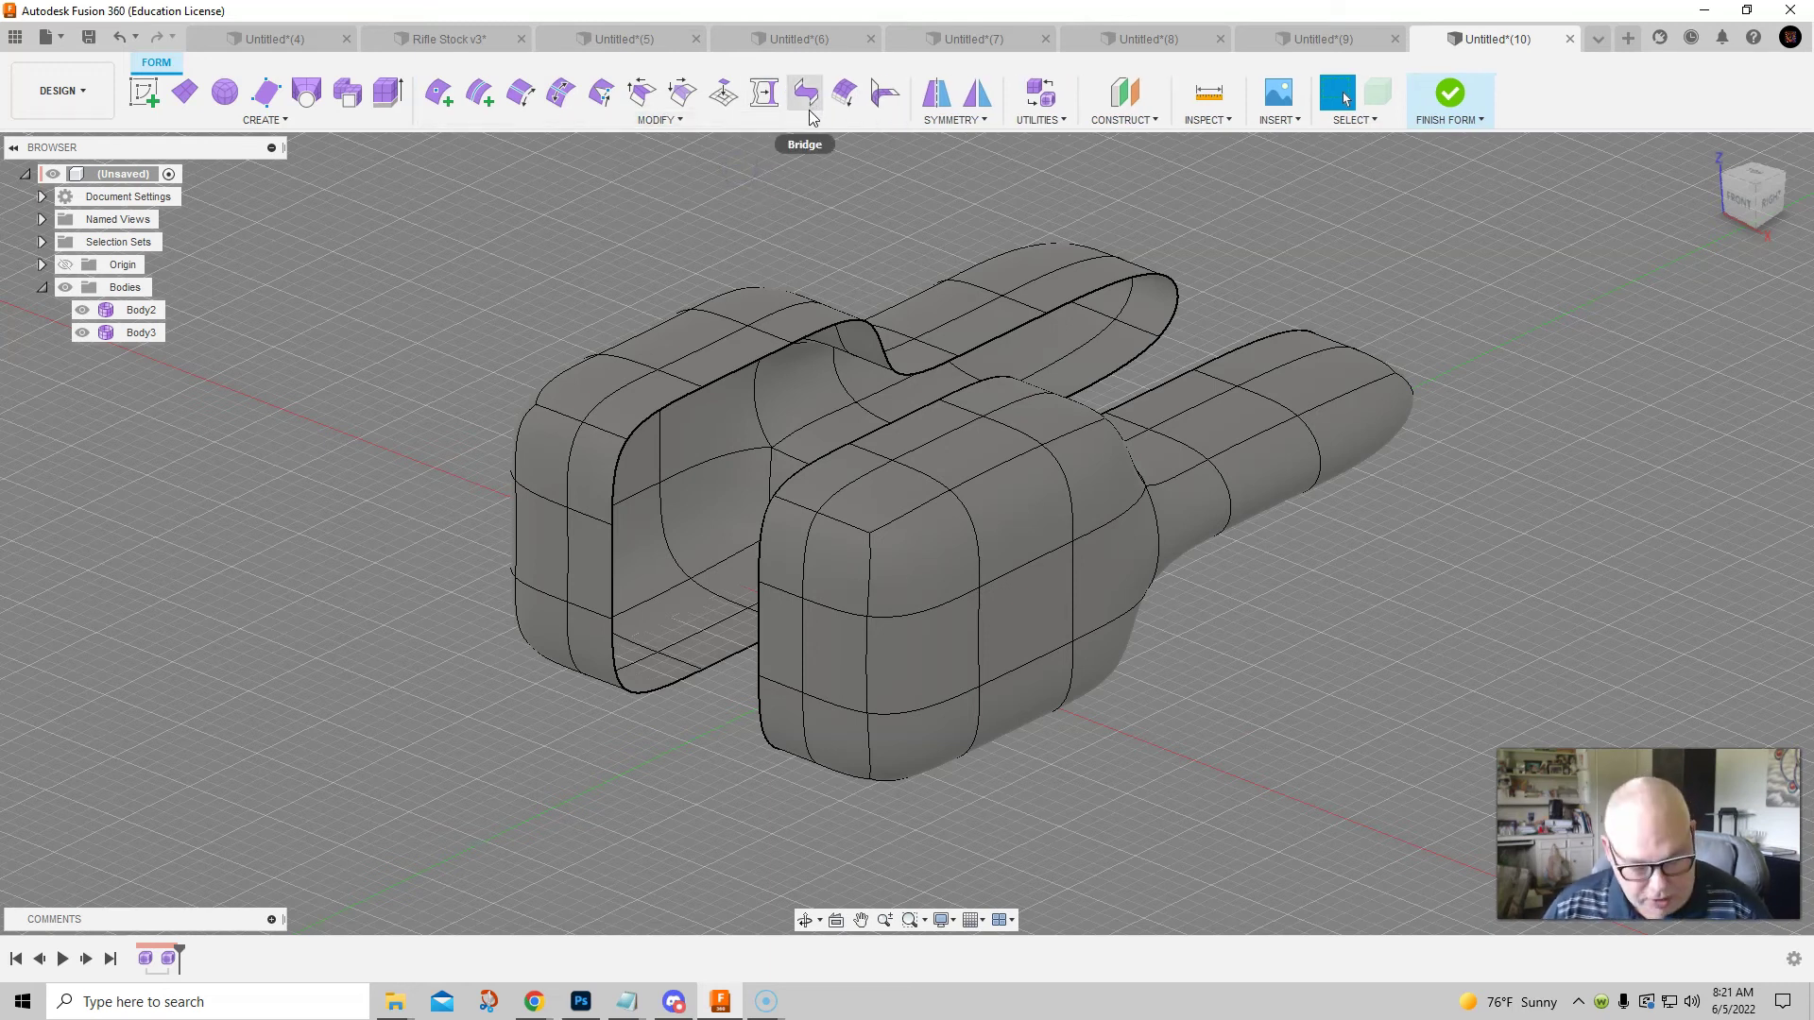
key("ctrl+z")
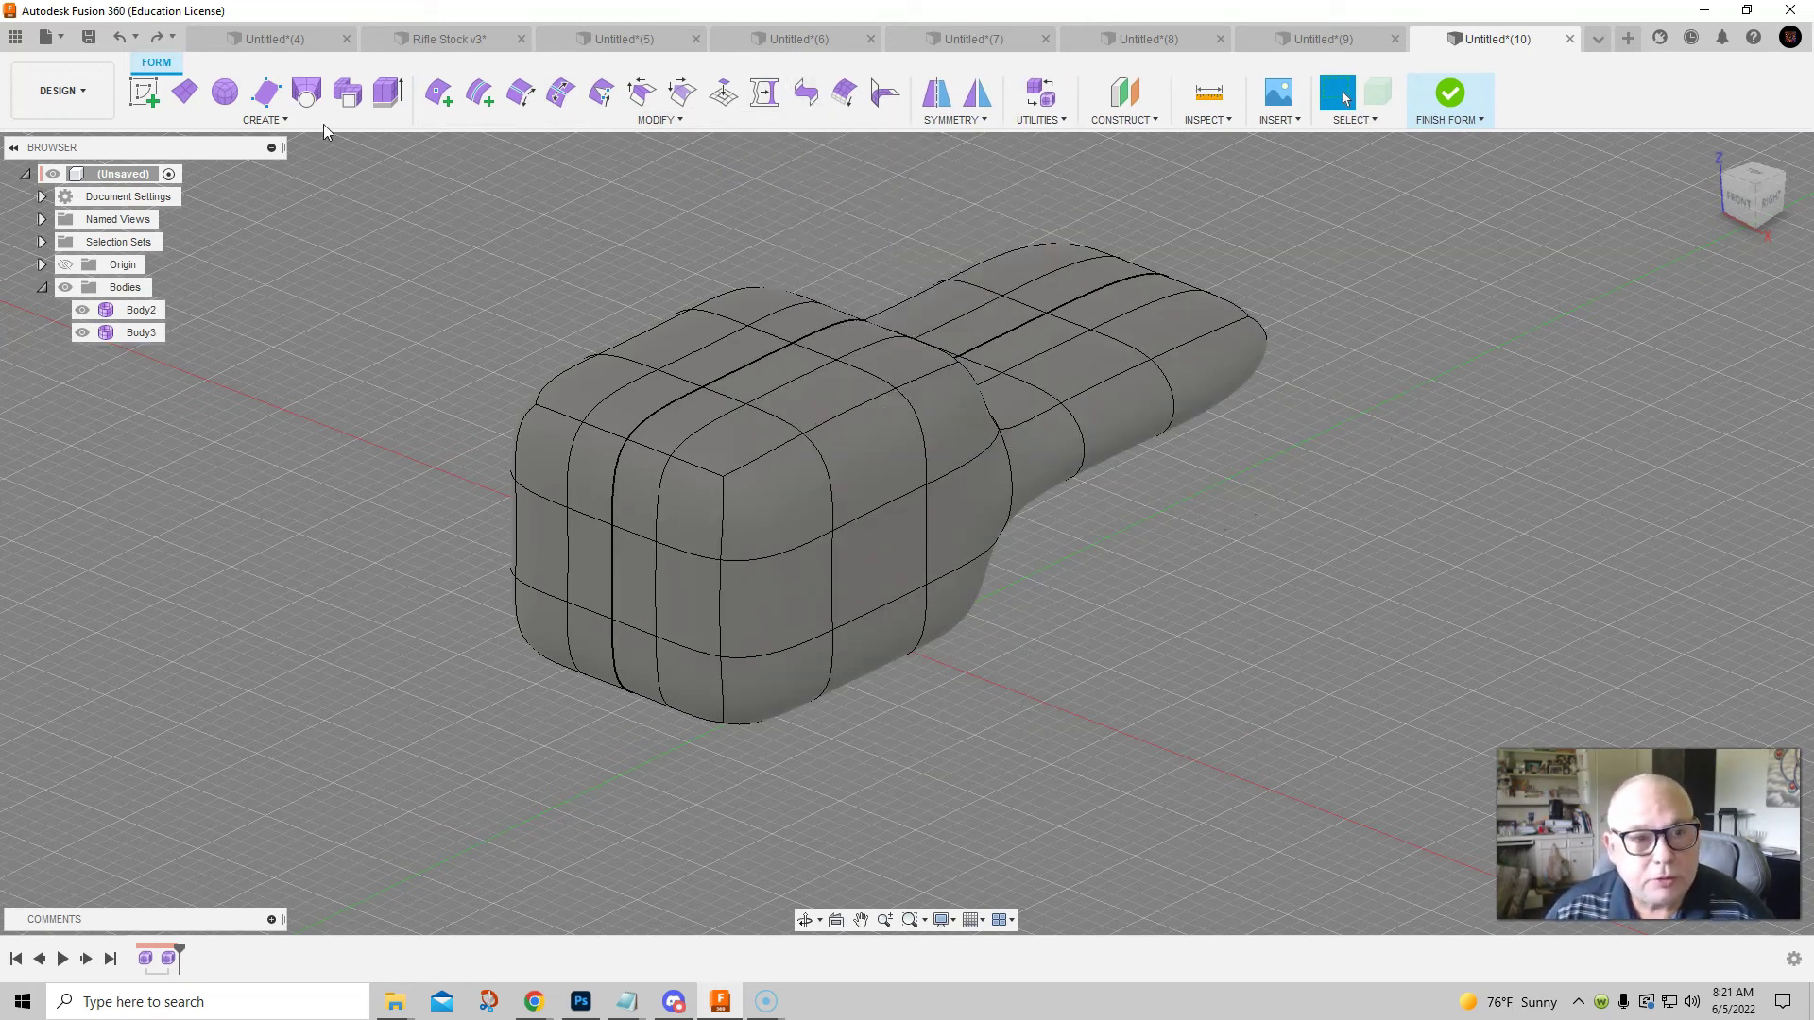
left_click(157, 38)
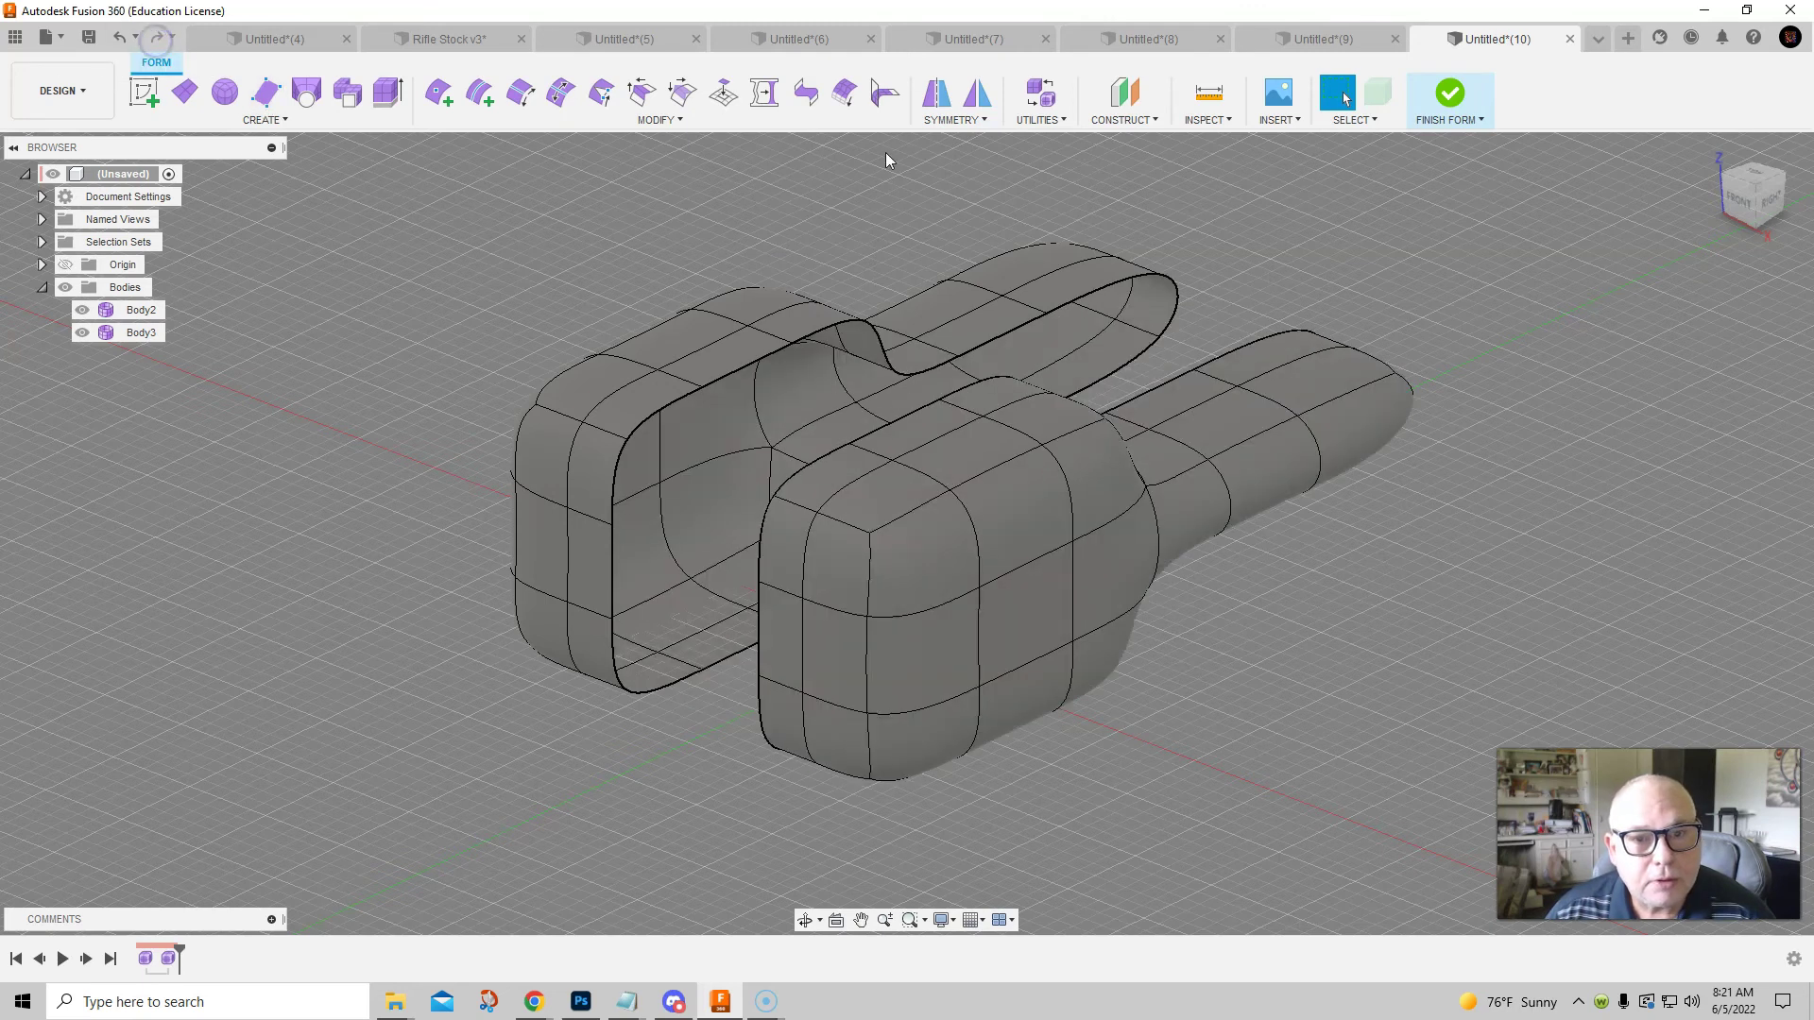
Start a Bridge with the two halves' open edge loops as side 1 and side 2
left_click(805, 93)
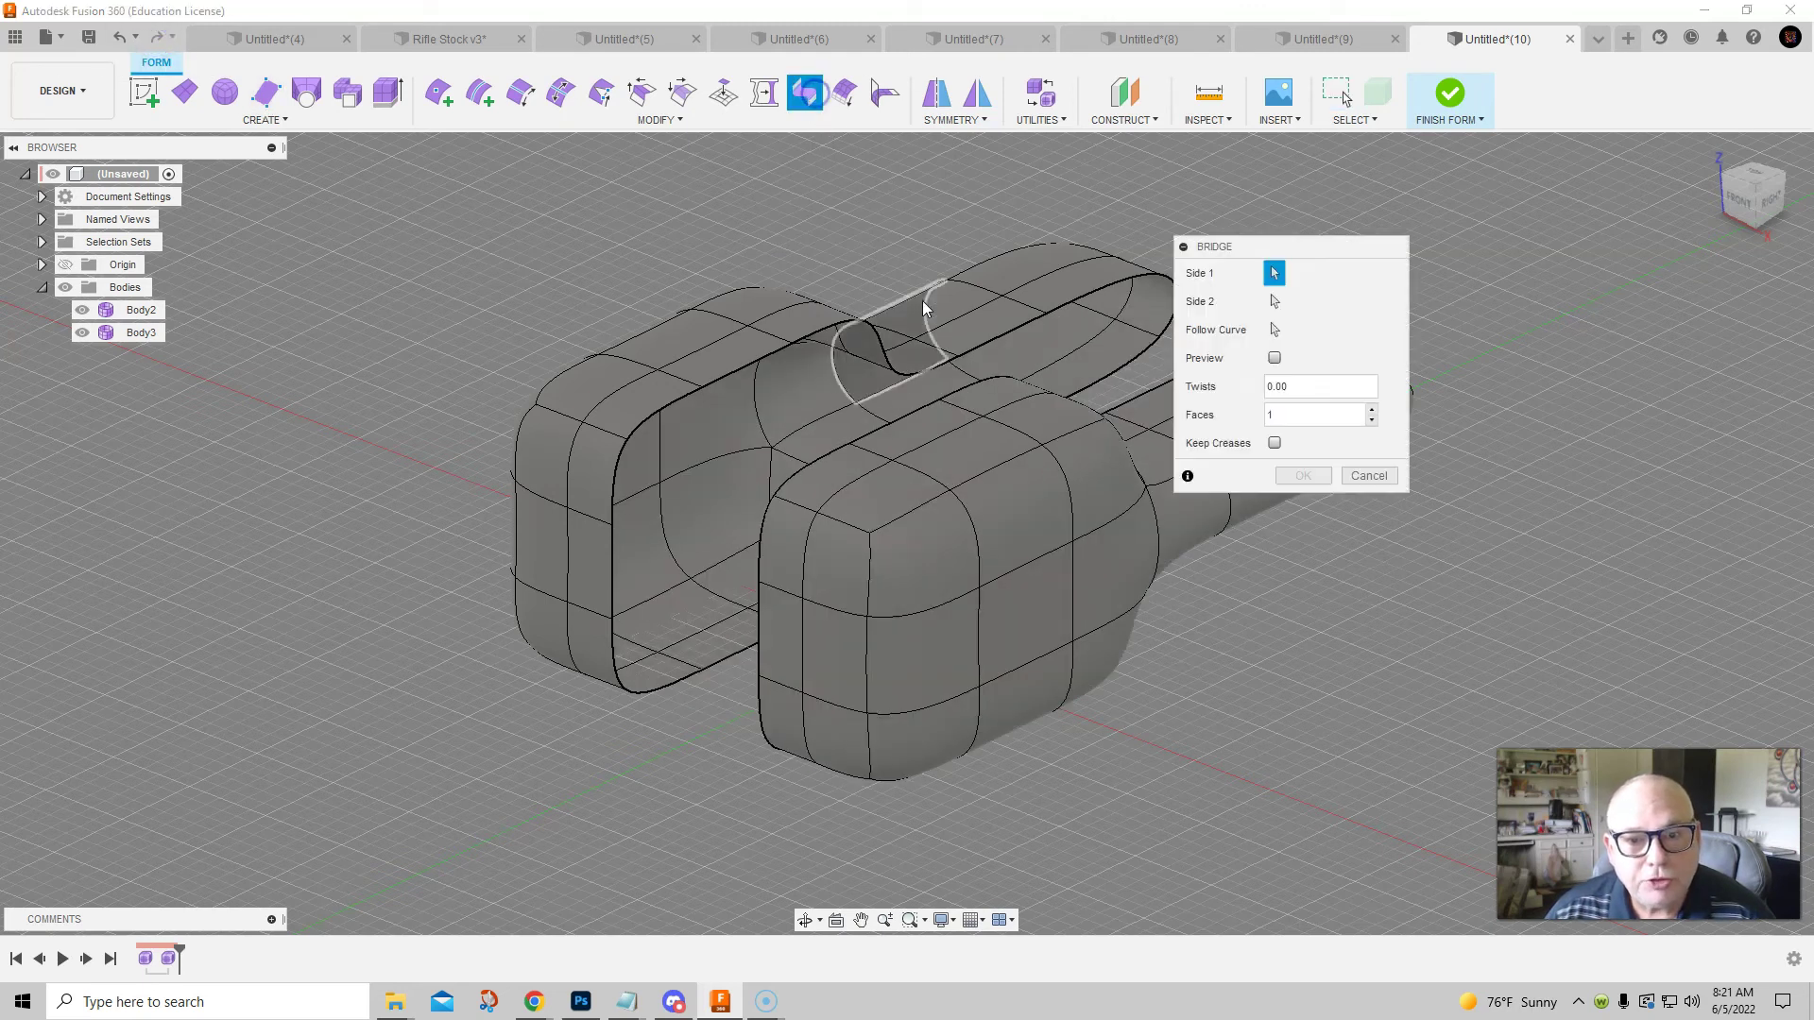
double_click(978, 346)
left_click_drag(1244, 249, 1569, 200)
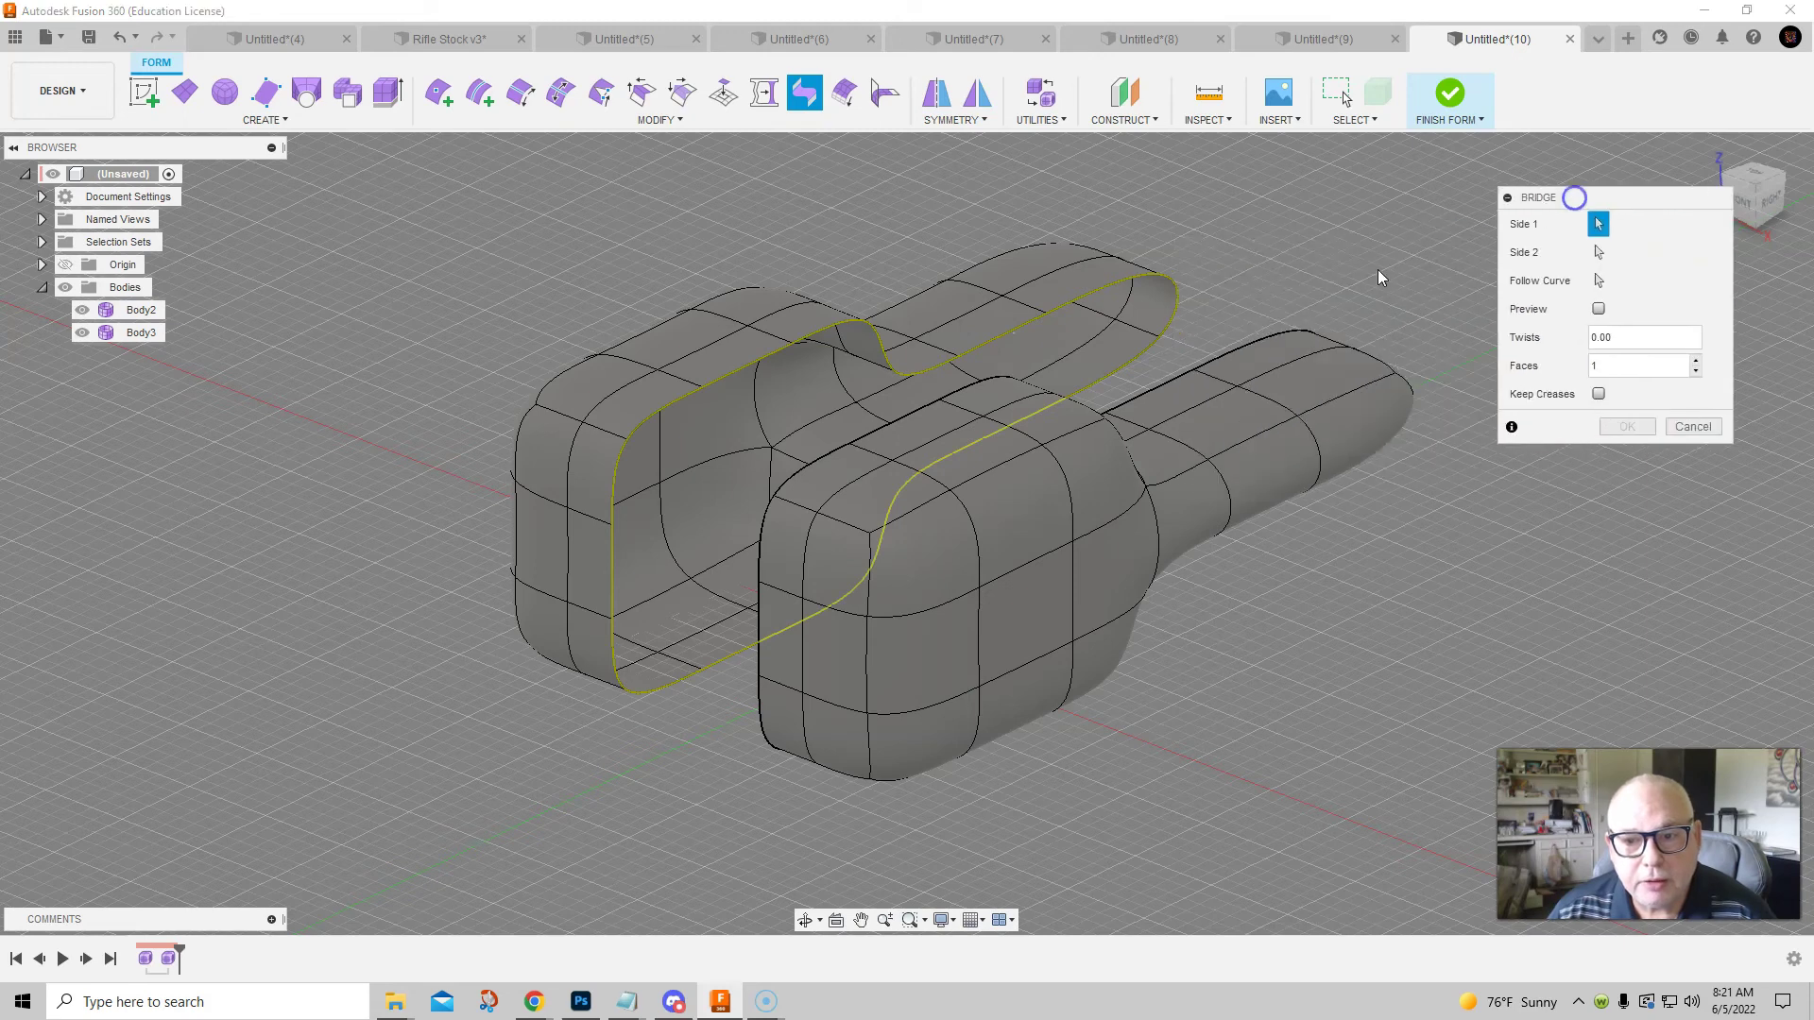
double_click(1166, 385)
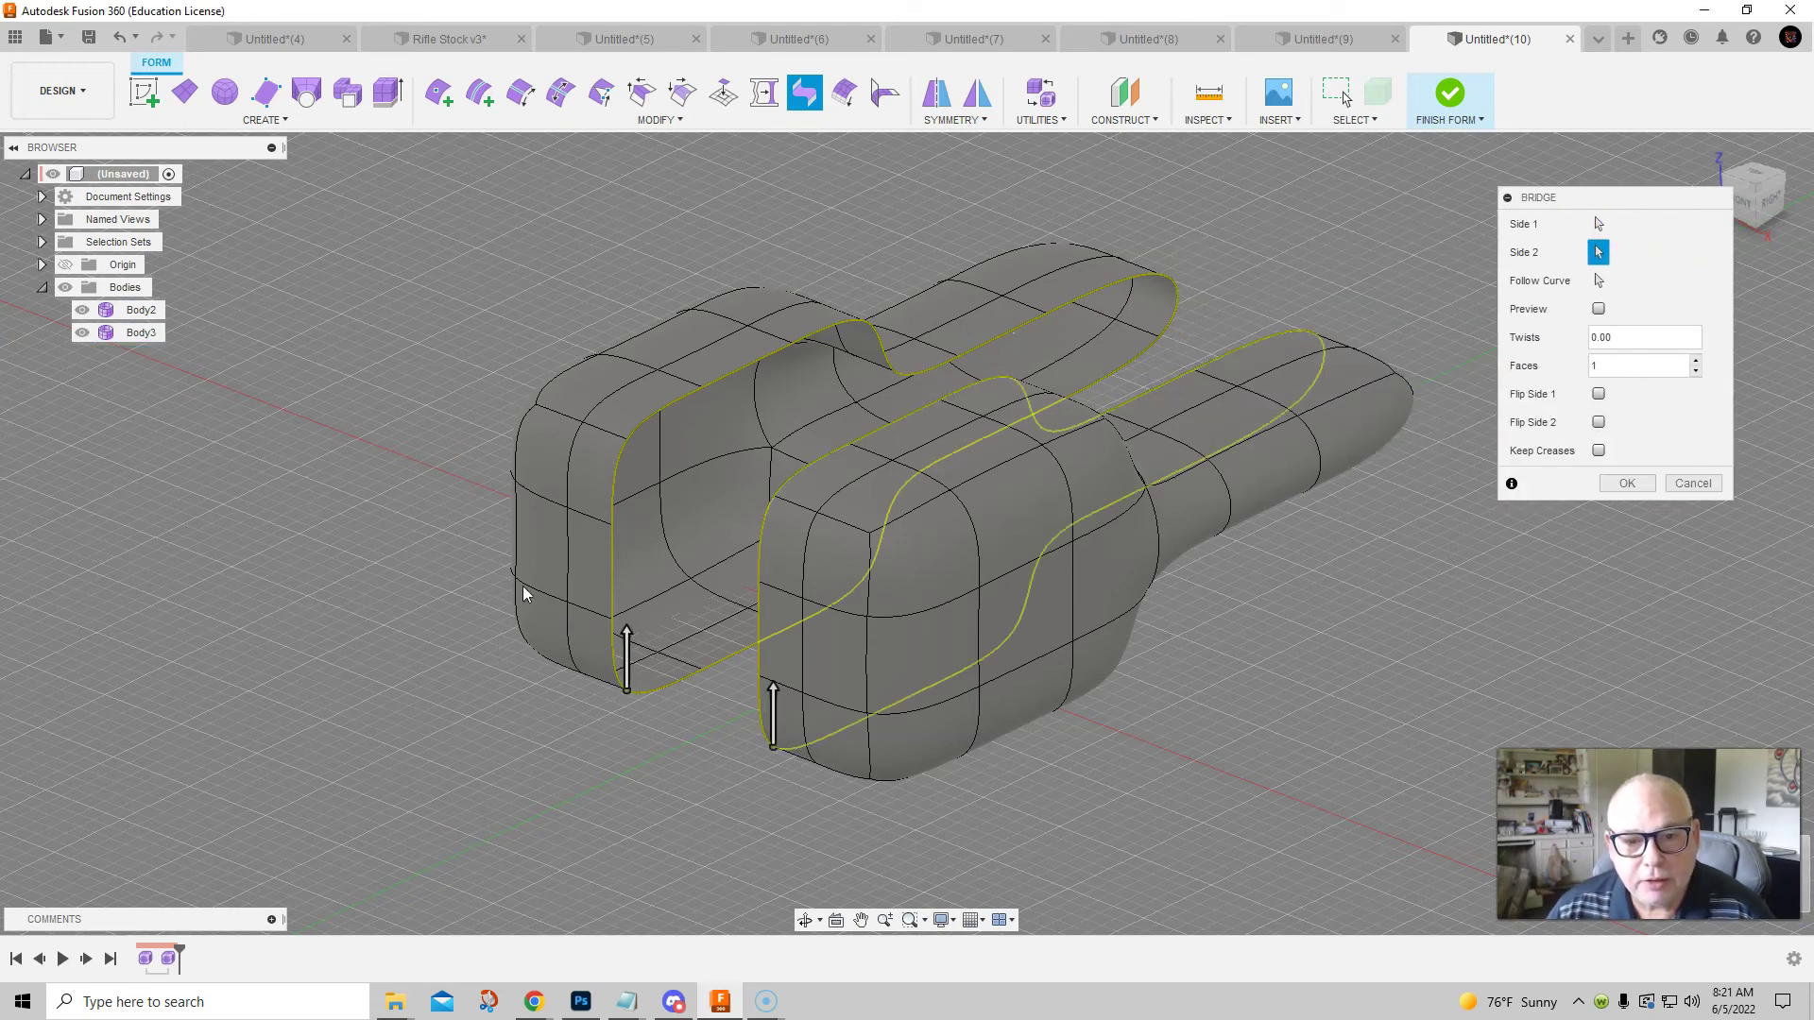
middle_click_drag(573, 446, 742, 413, "shift")
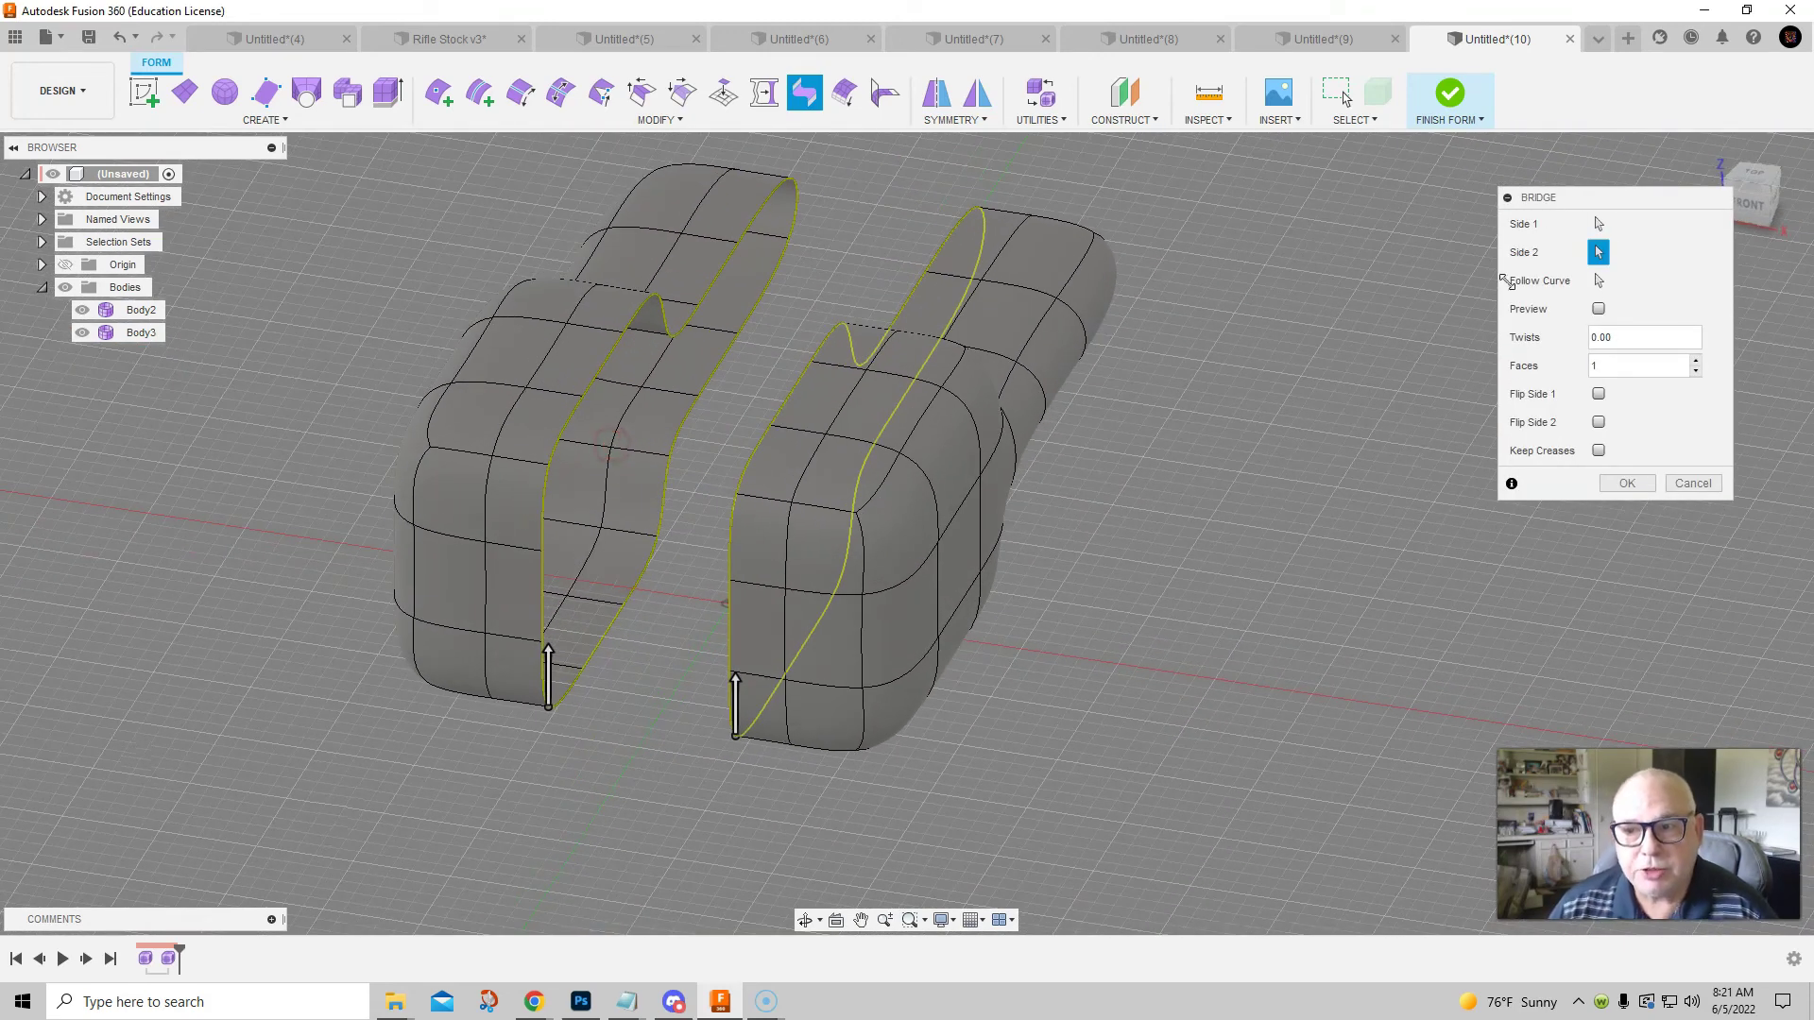
Preview the bridge between the halves, turn the preview off and set the bridge to 2 faces
left_click_drag(1540, 206, 1202, 235)
left_click(1259, 338)
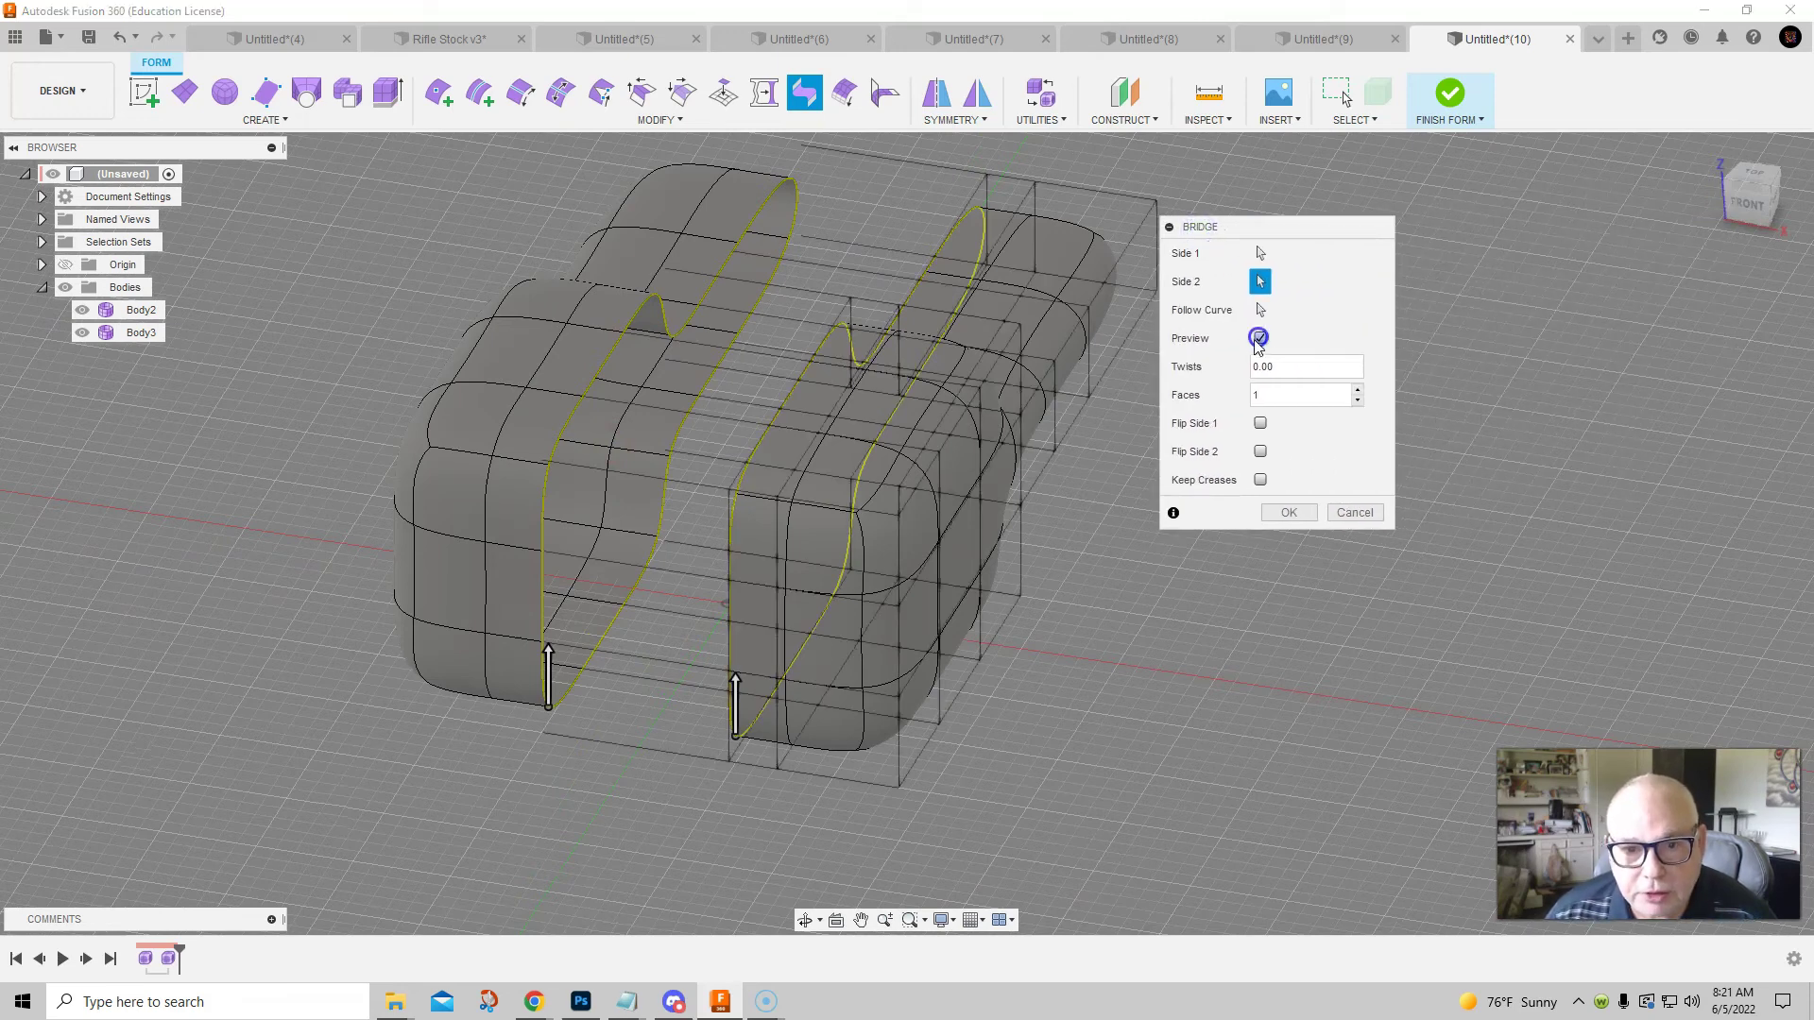
middle_click_drag(602, 624, 718, 558, "shift")
left_click(1260, 338)
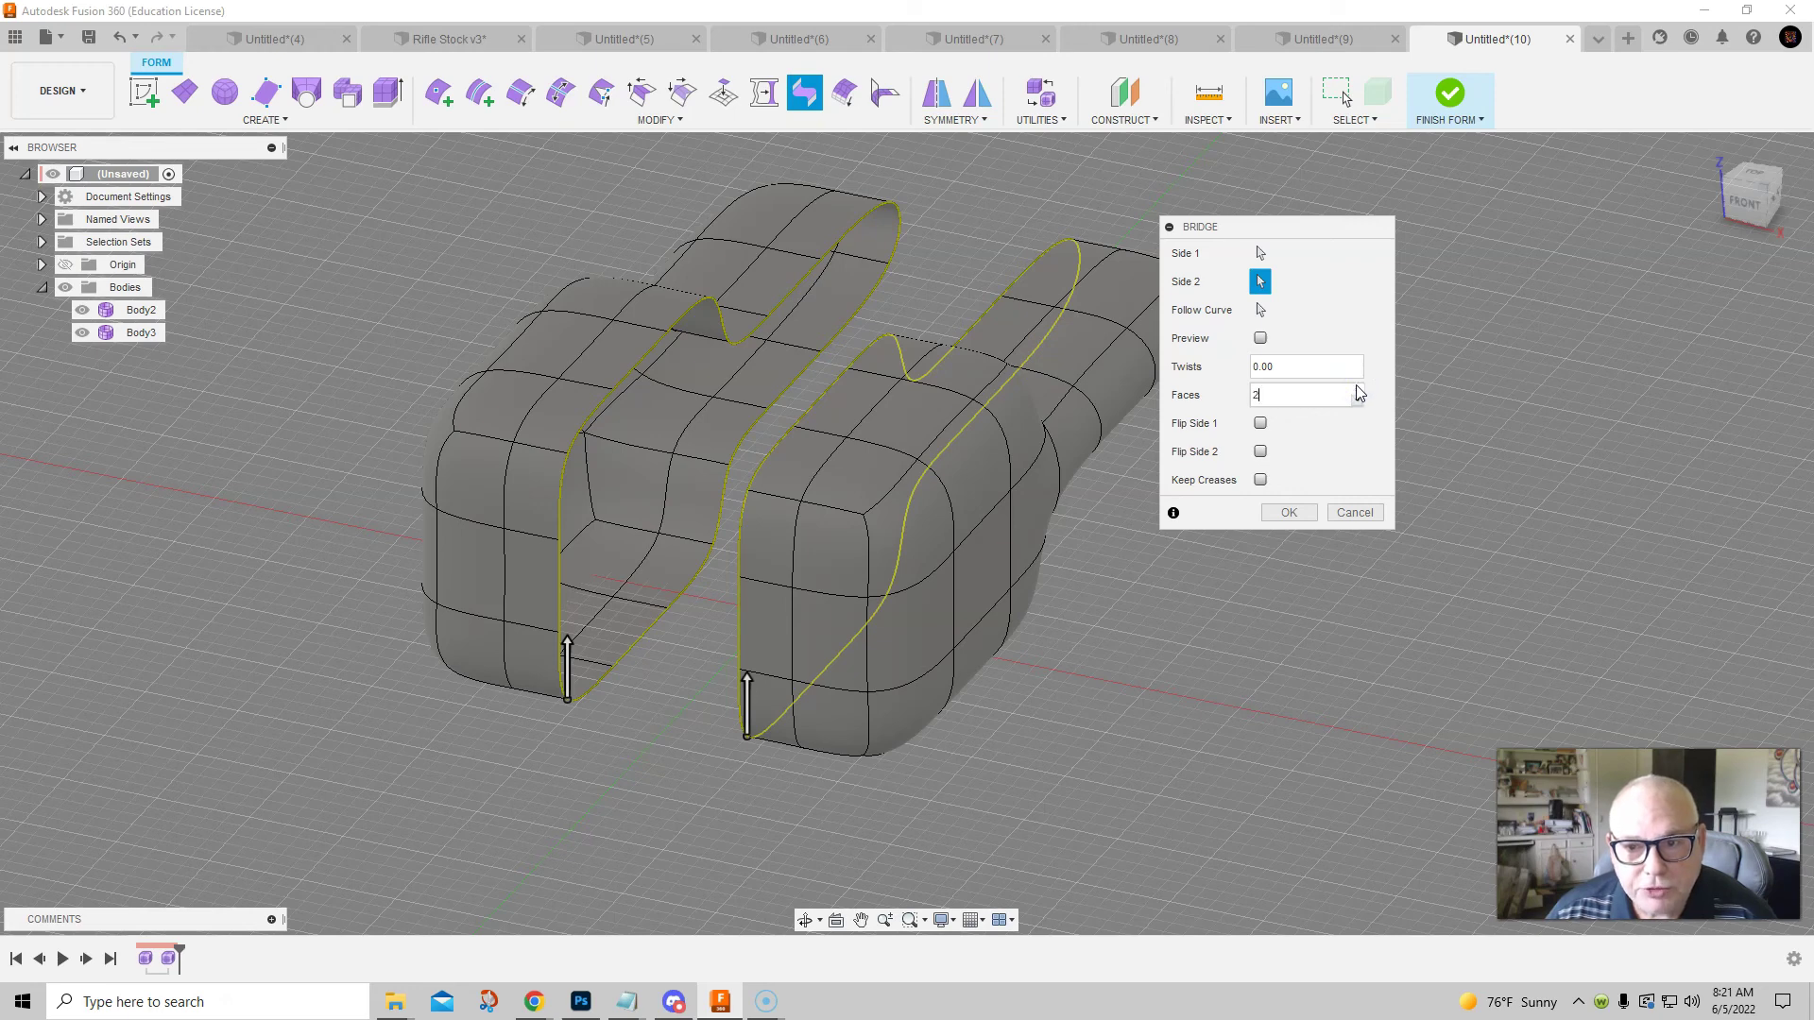
Hide the layout grid around the two halves
middle_click_drag(819, 661, 875, 616, "shift")
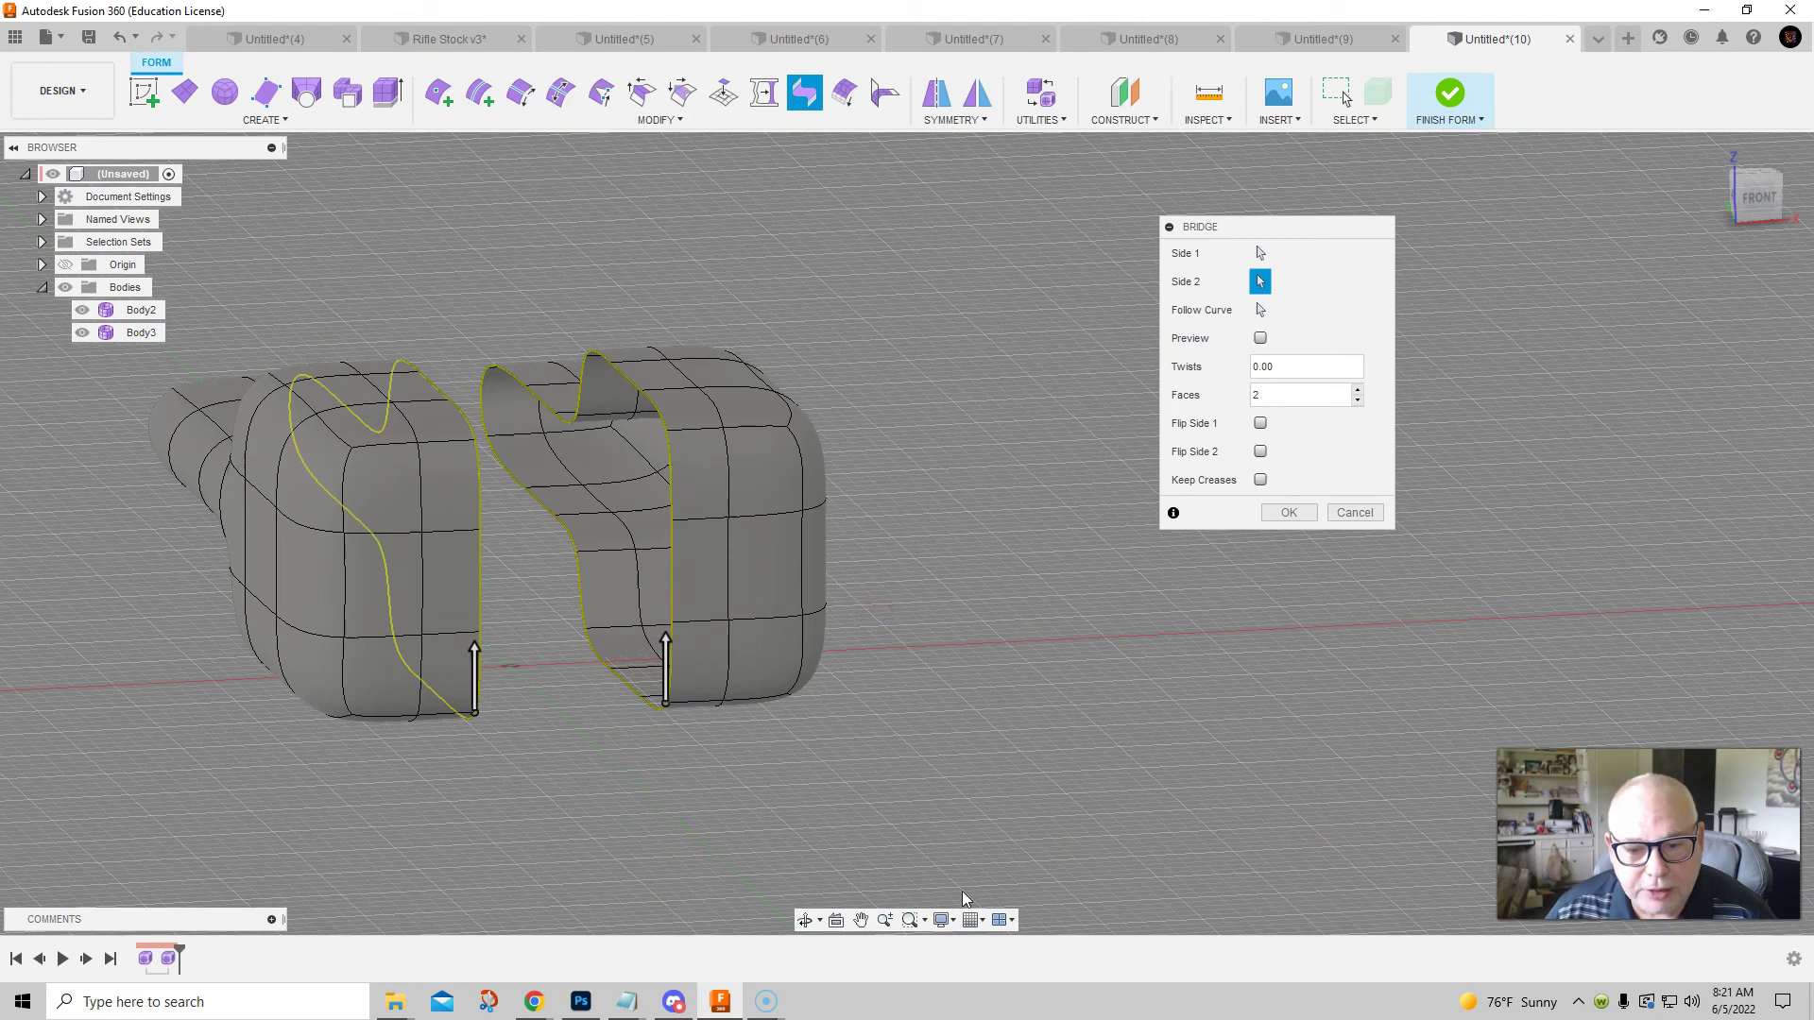
left_click(979, 920)
left_click(971, 807)
middle_click_drag(718, 718, 803, 653, "shift")
Move the bridge start arrows to matching front vertices on both loops, leave side 1 unflipped, and create the bridge
left_click(1261, 424)
left_click(1259, 423)
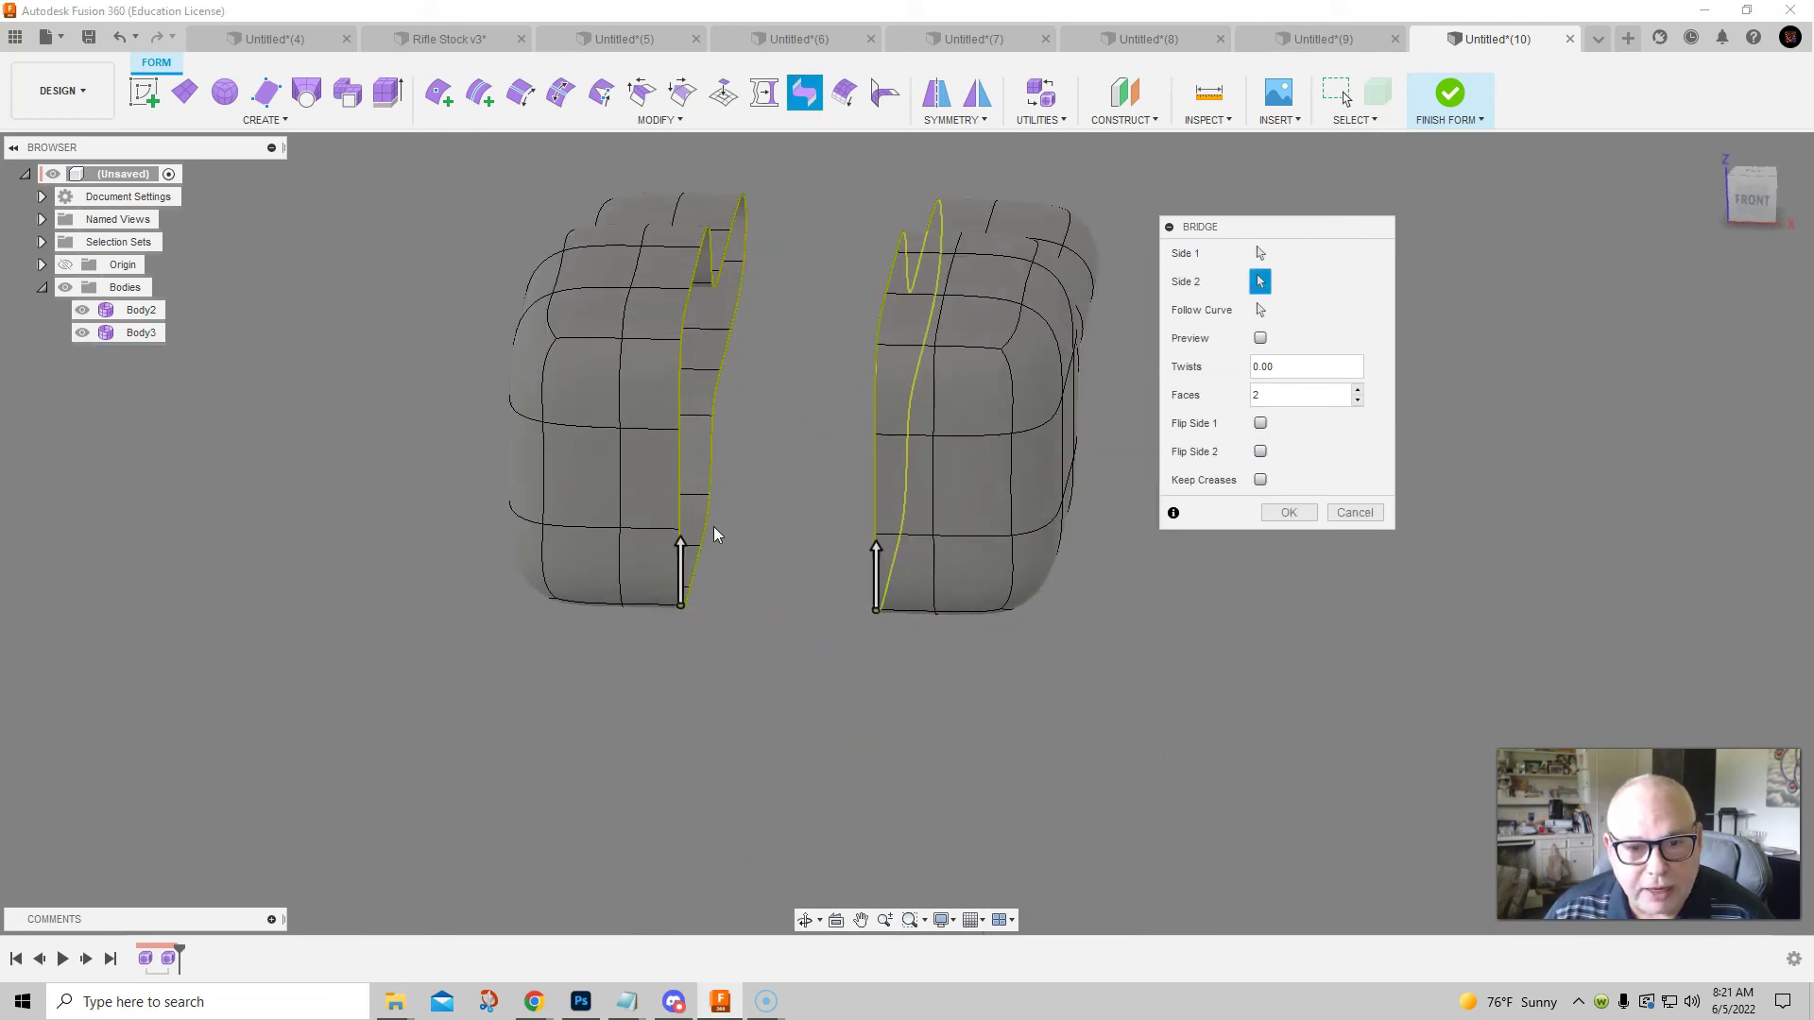
left_click(681, 433)
middle_click_drag(754, 615, 781, 592, "shift")
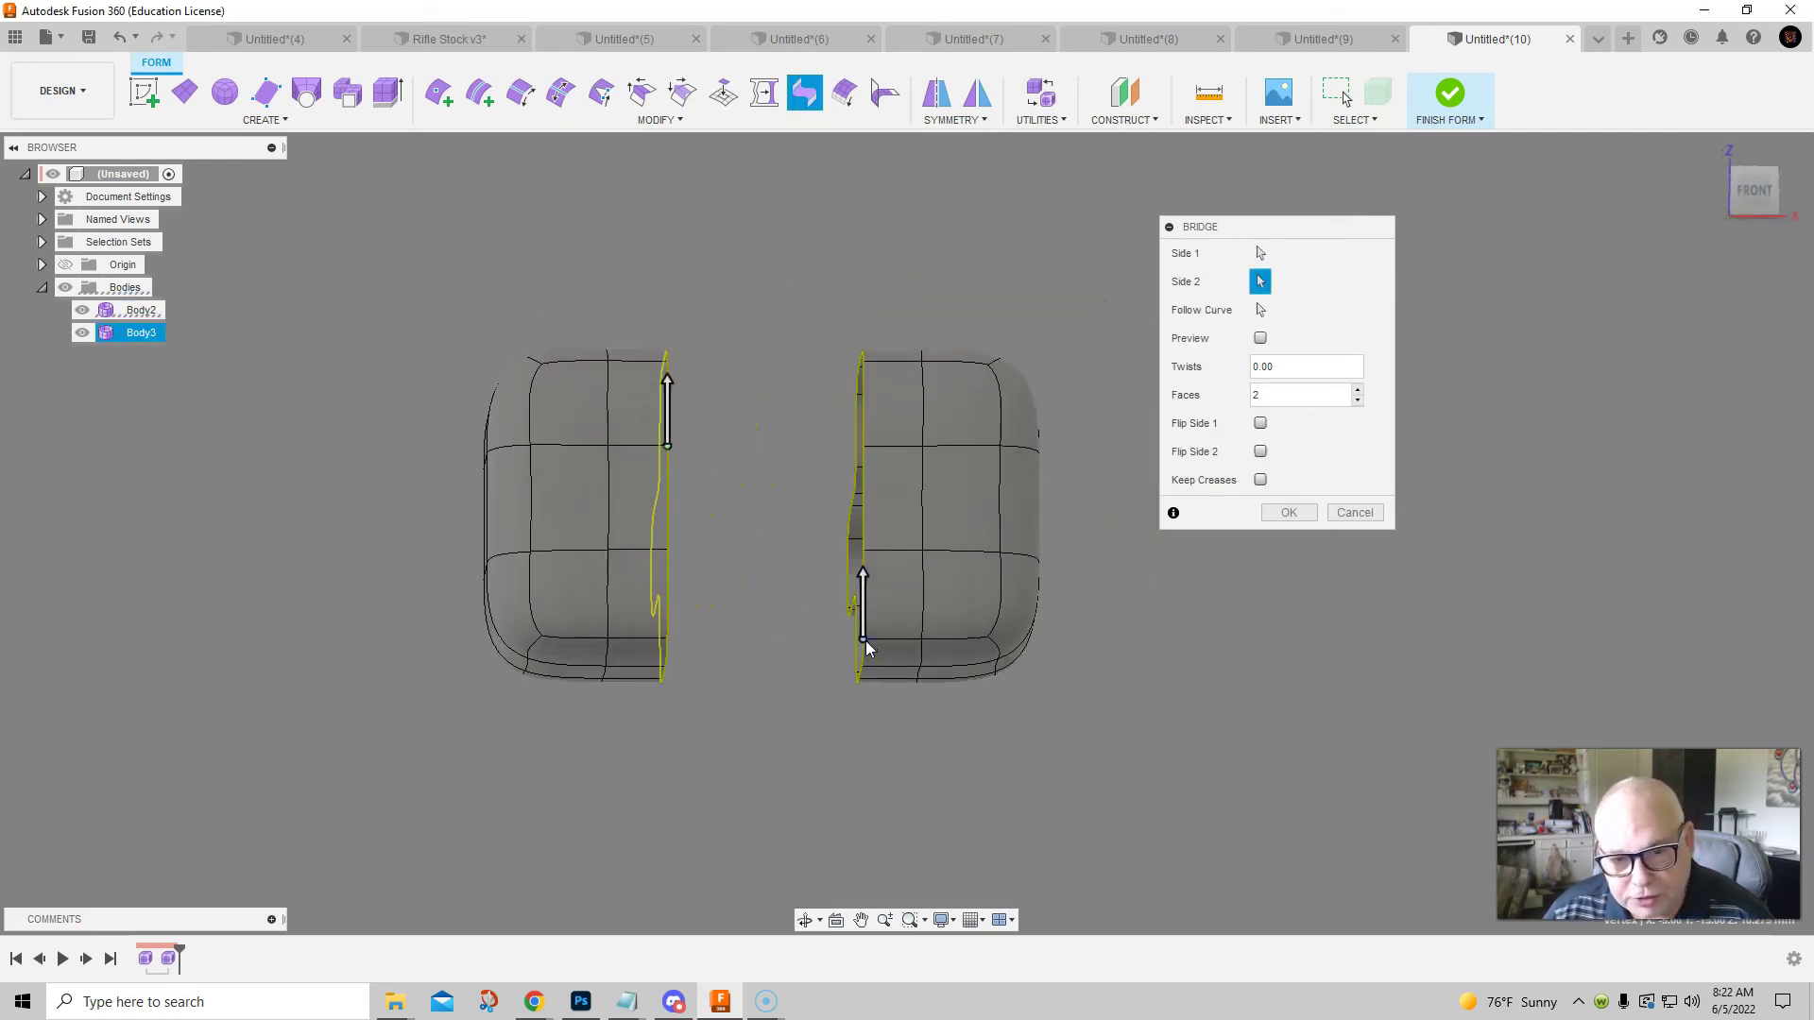
middle_click_drag(712, 458, 780, 519, "shift")
left_click(876, 429)
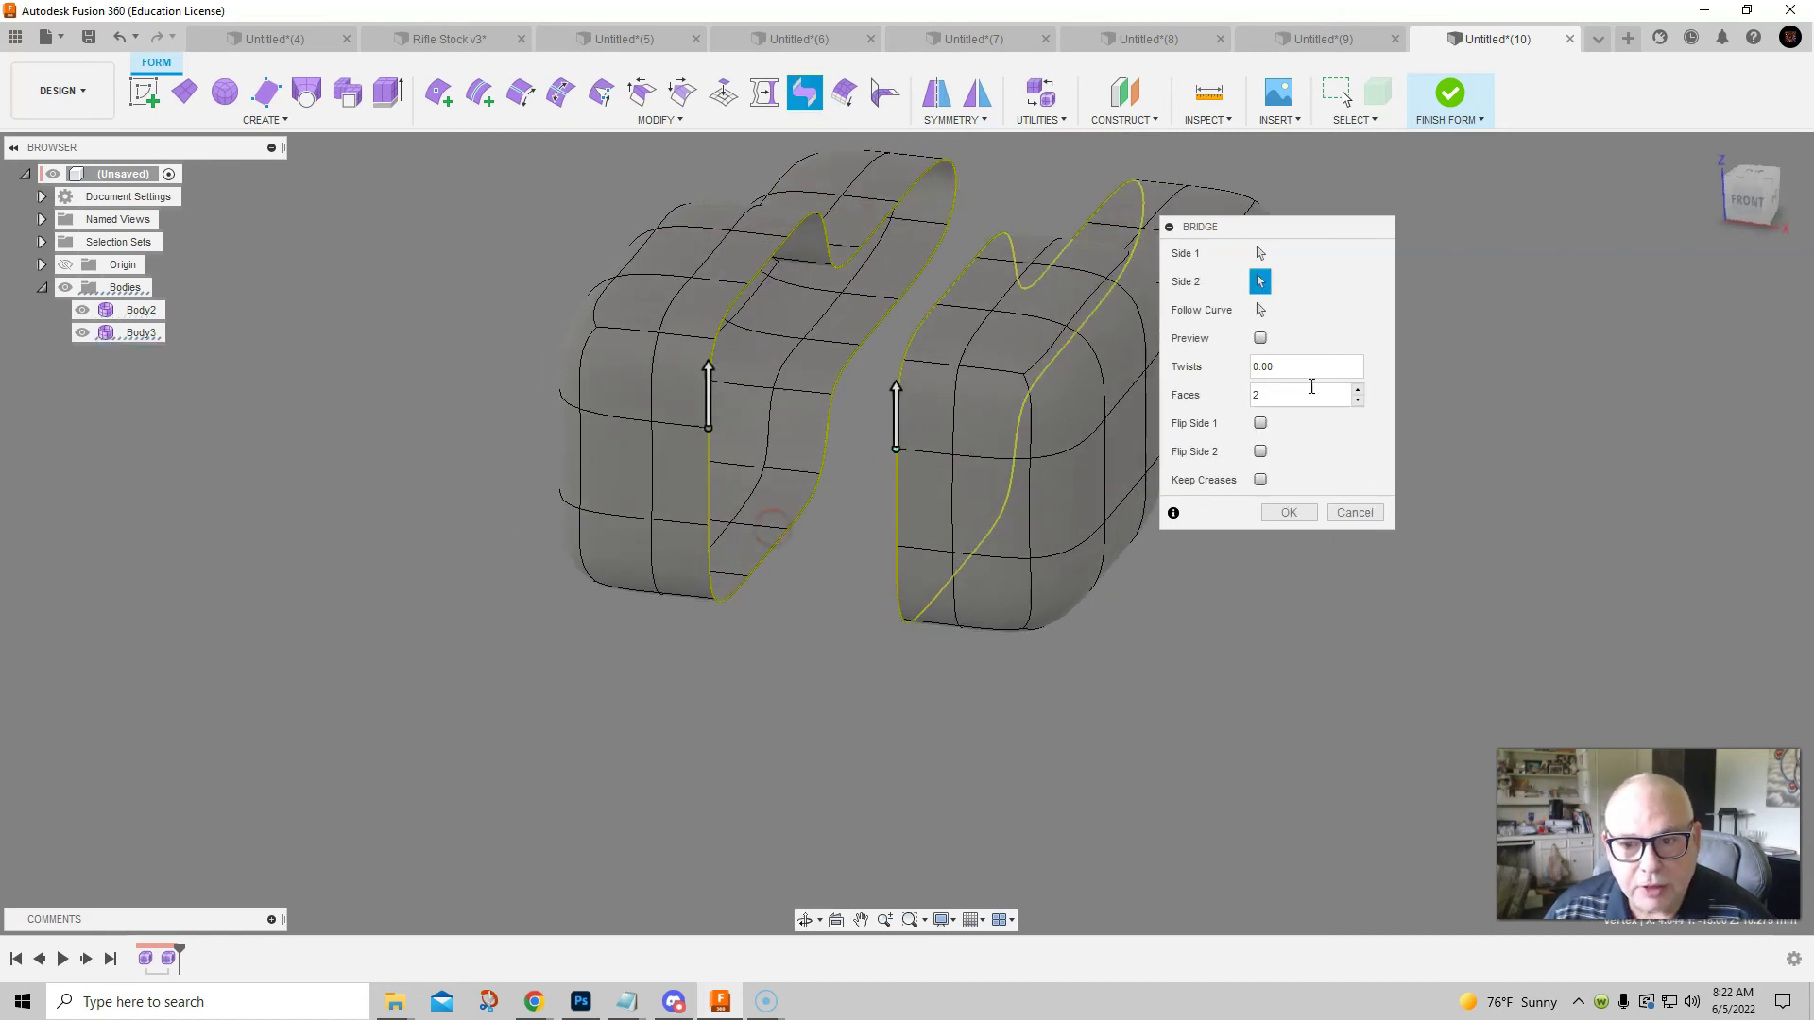
left_click(1287, 513)
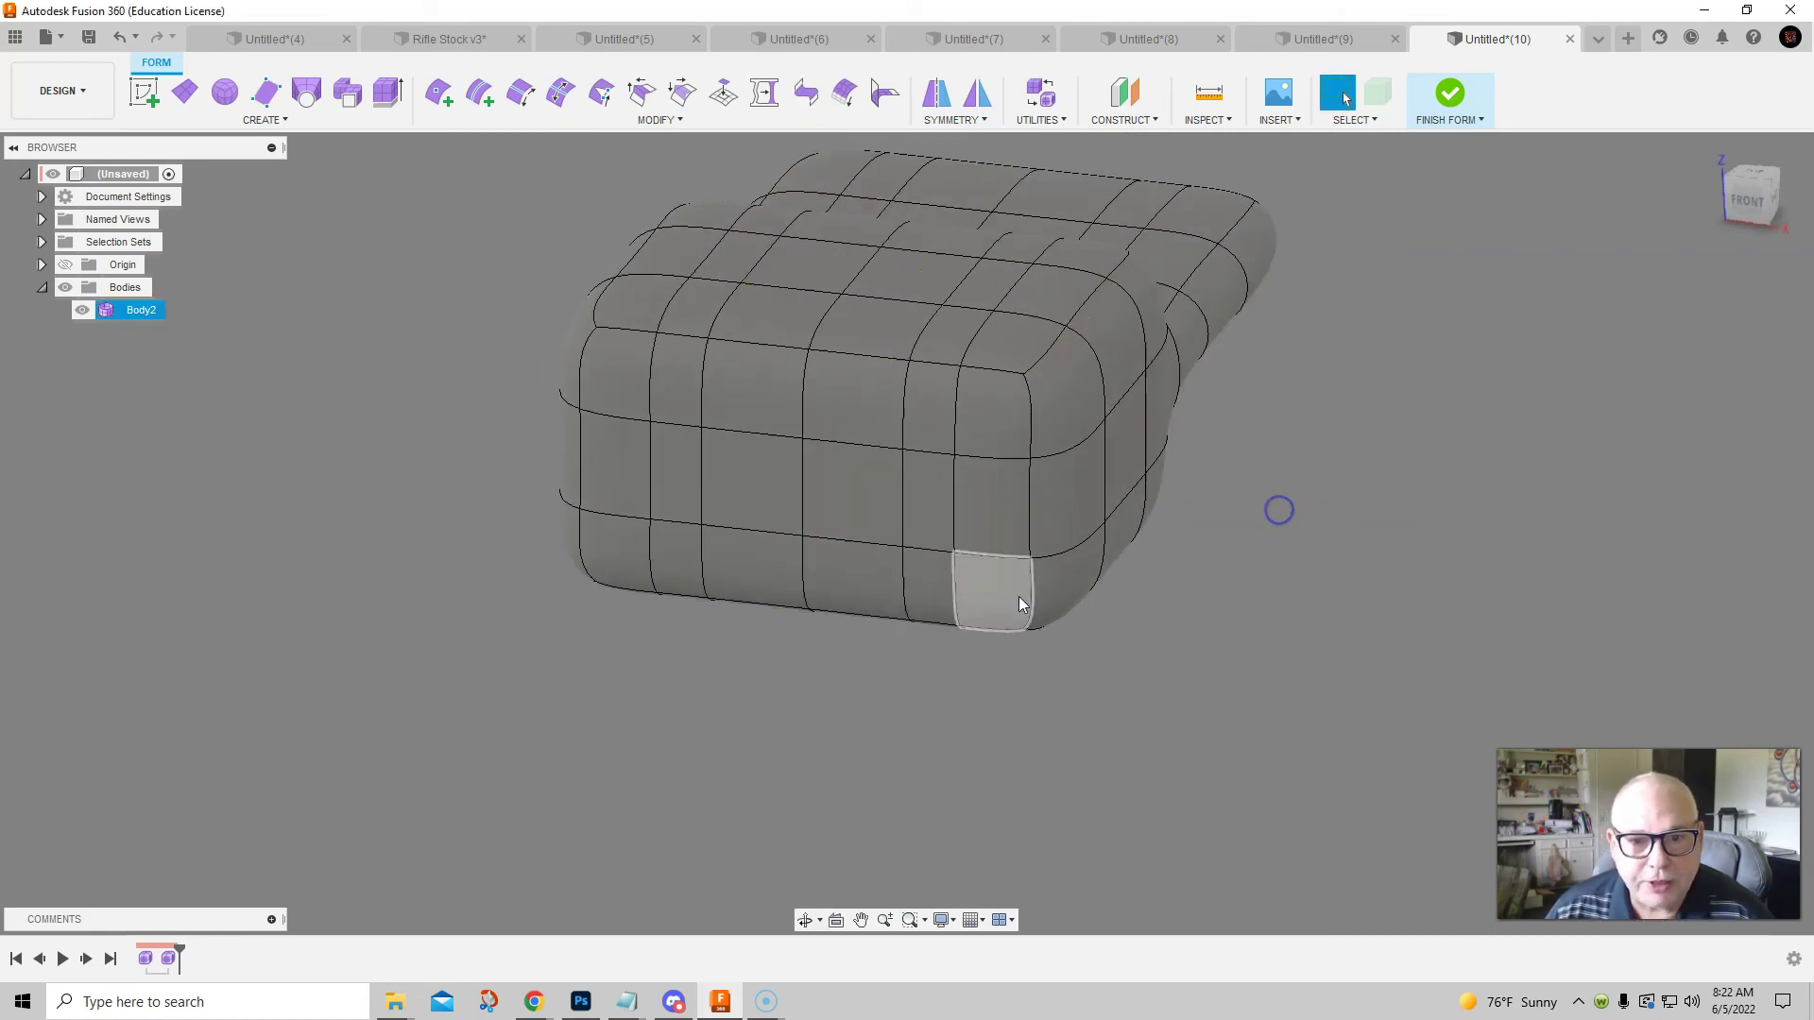
middle_click_drag(1009, 485, 903, 489, "shift")
left_click(1104, 391)
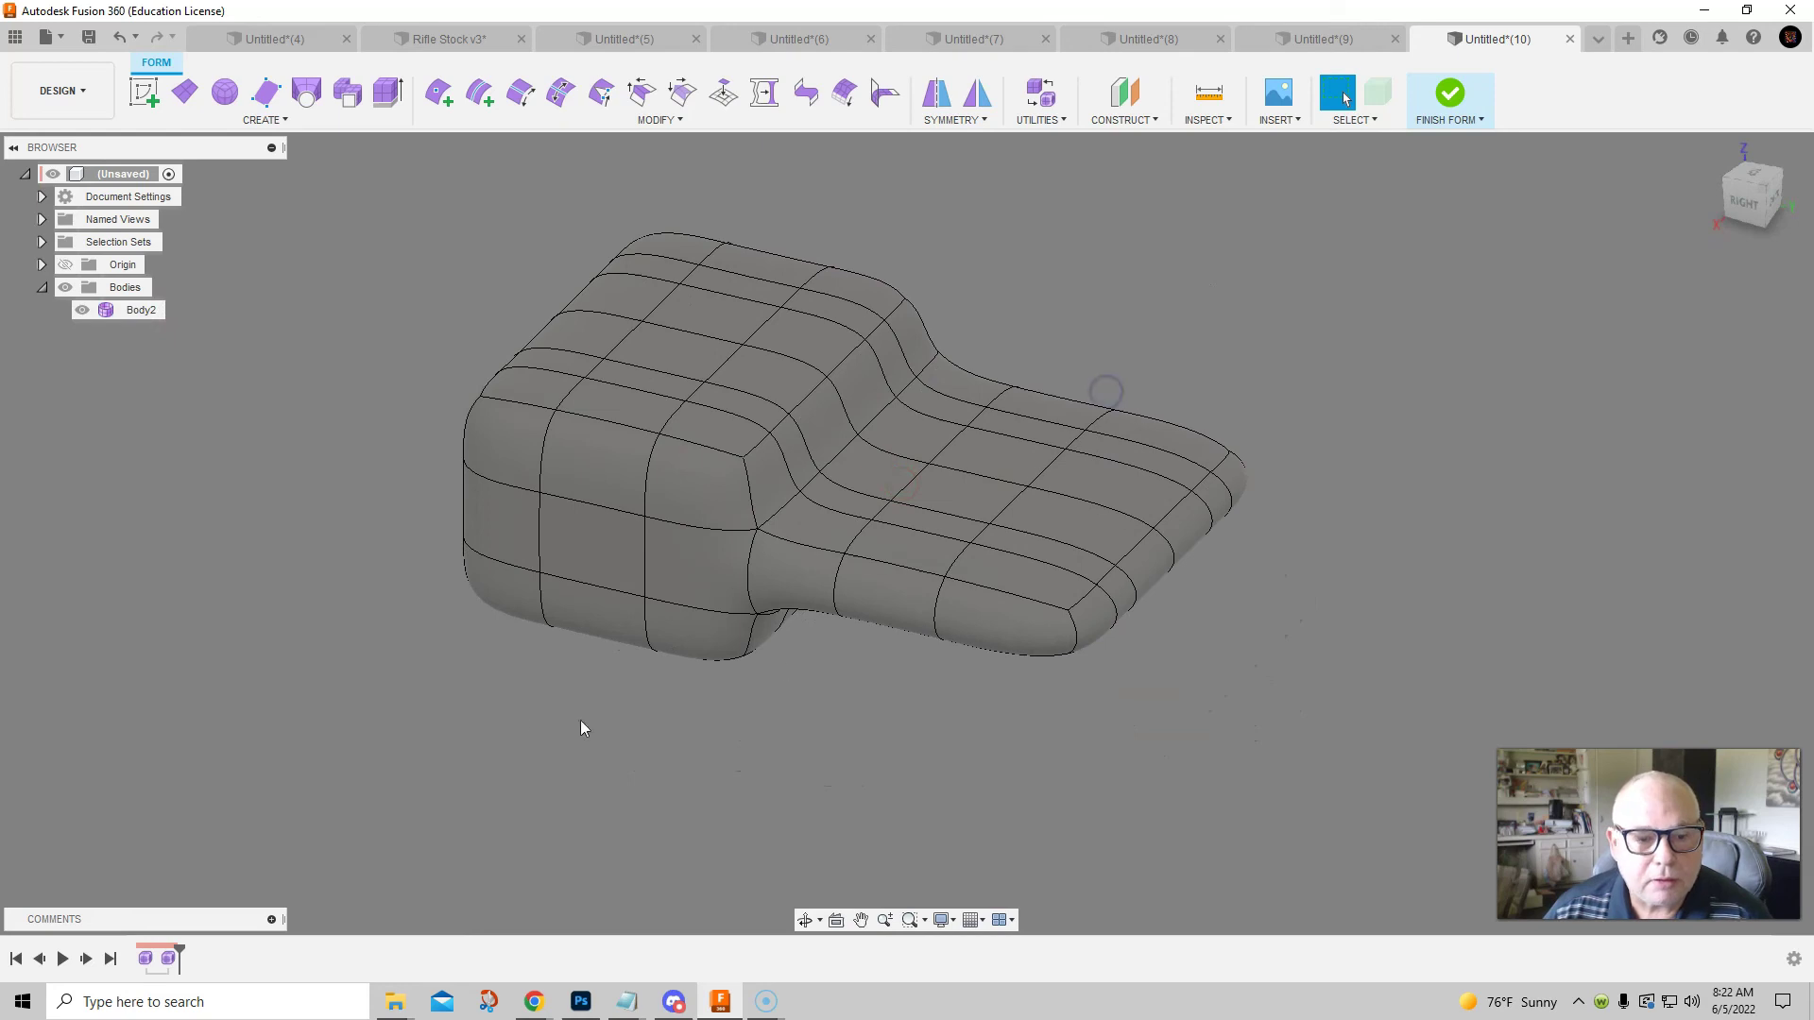
middle_click_drag(810, 686, 779, 704, "shift")
scroll(789, 317, "up", 5)
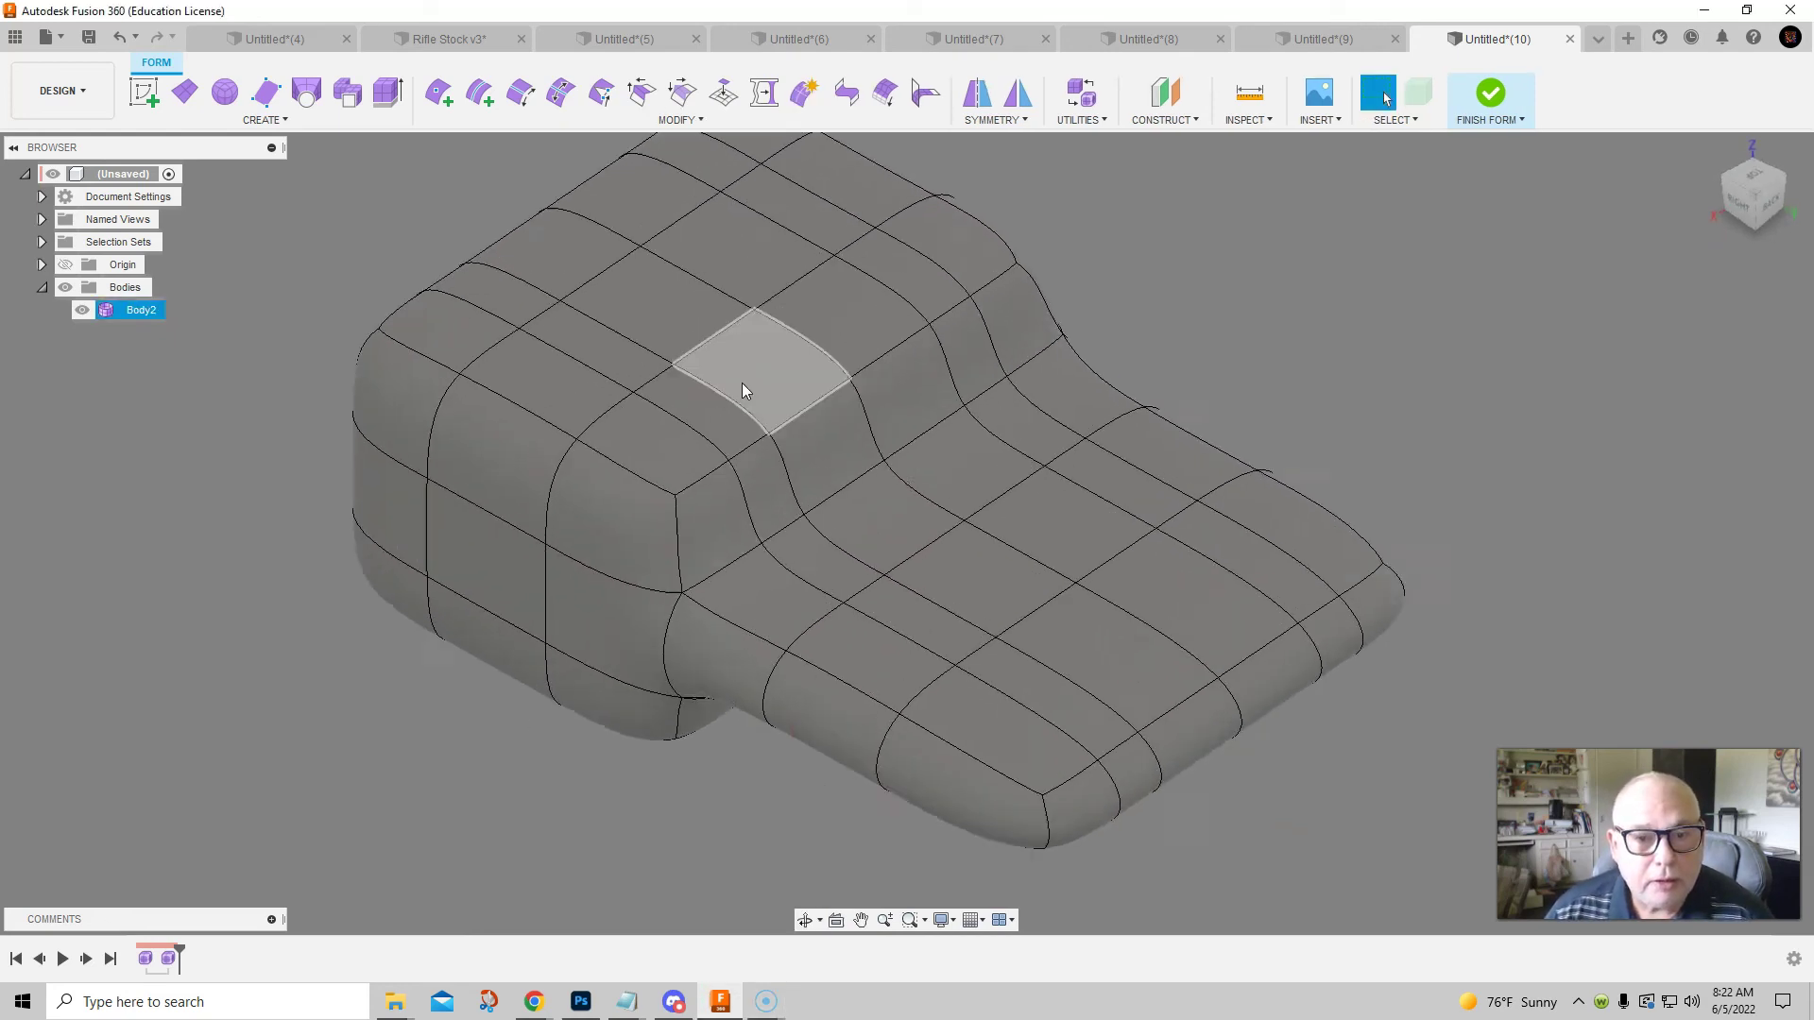
Delete the lengthwise edge loop running through the middle of the box and arm
double_click(954, 525)
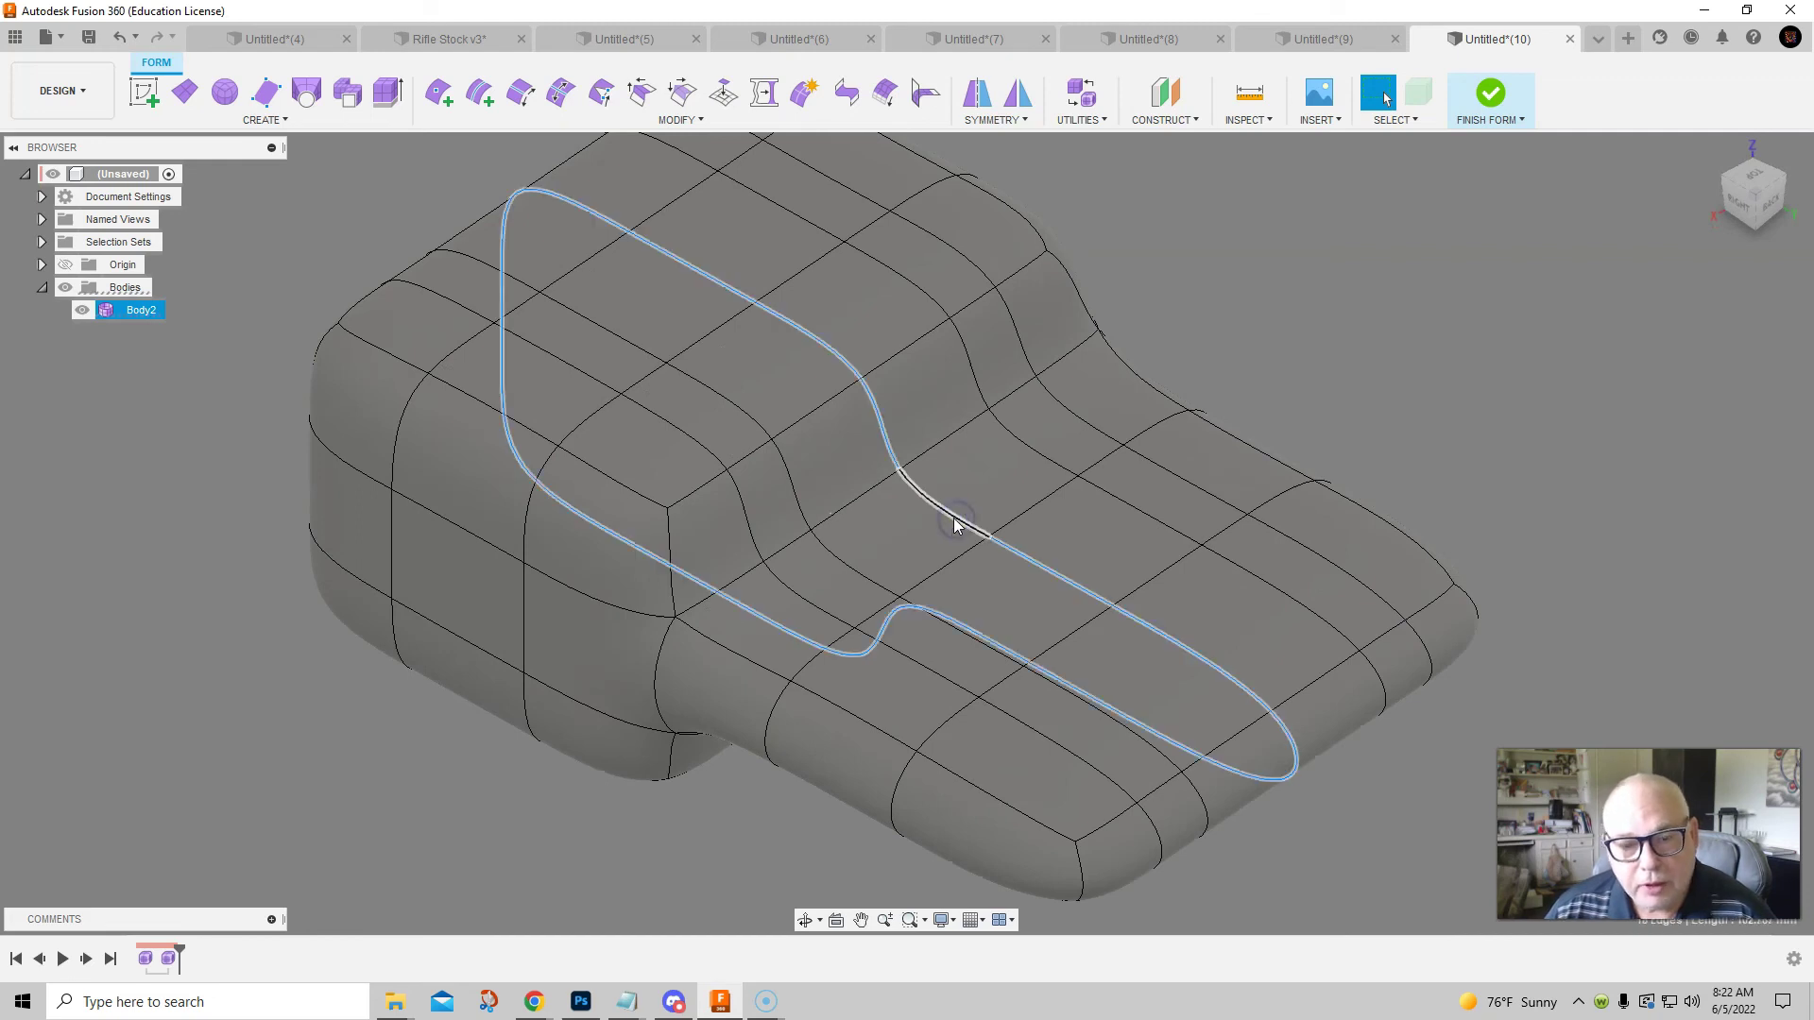
key("Escape")
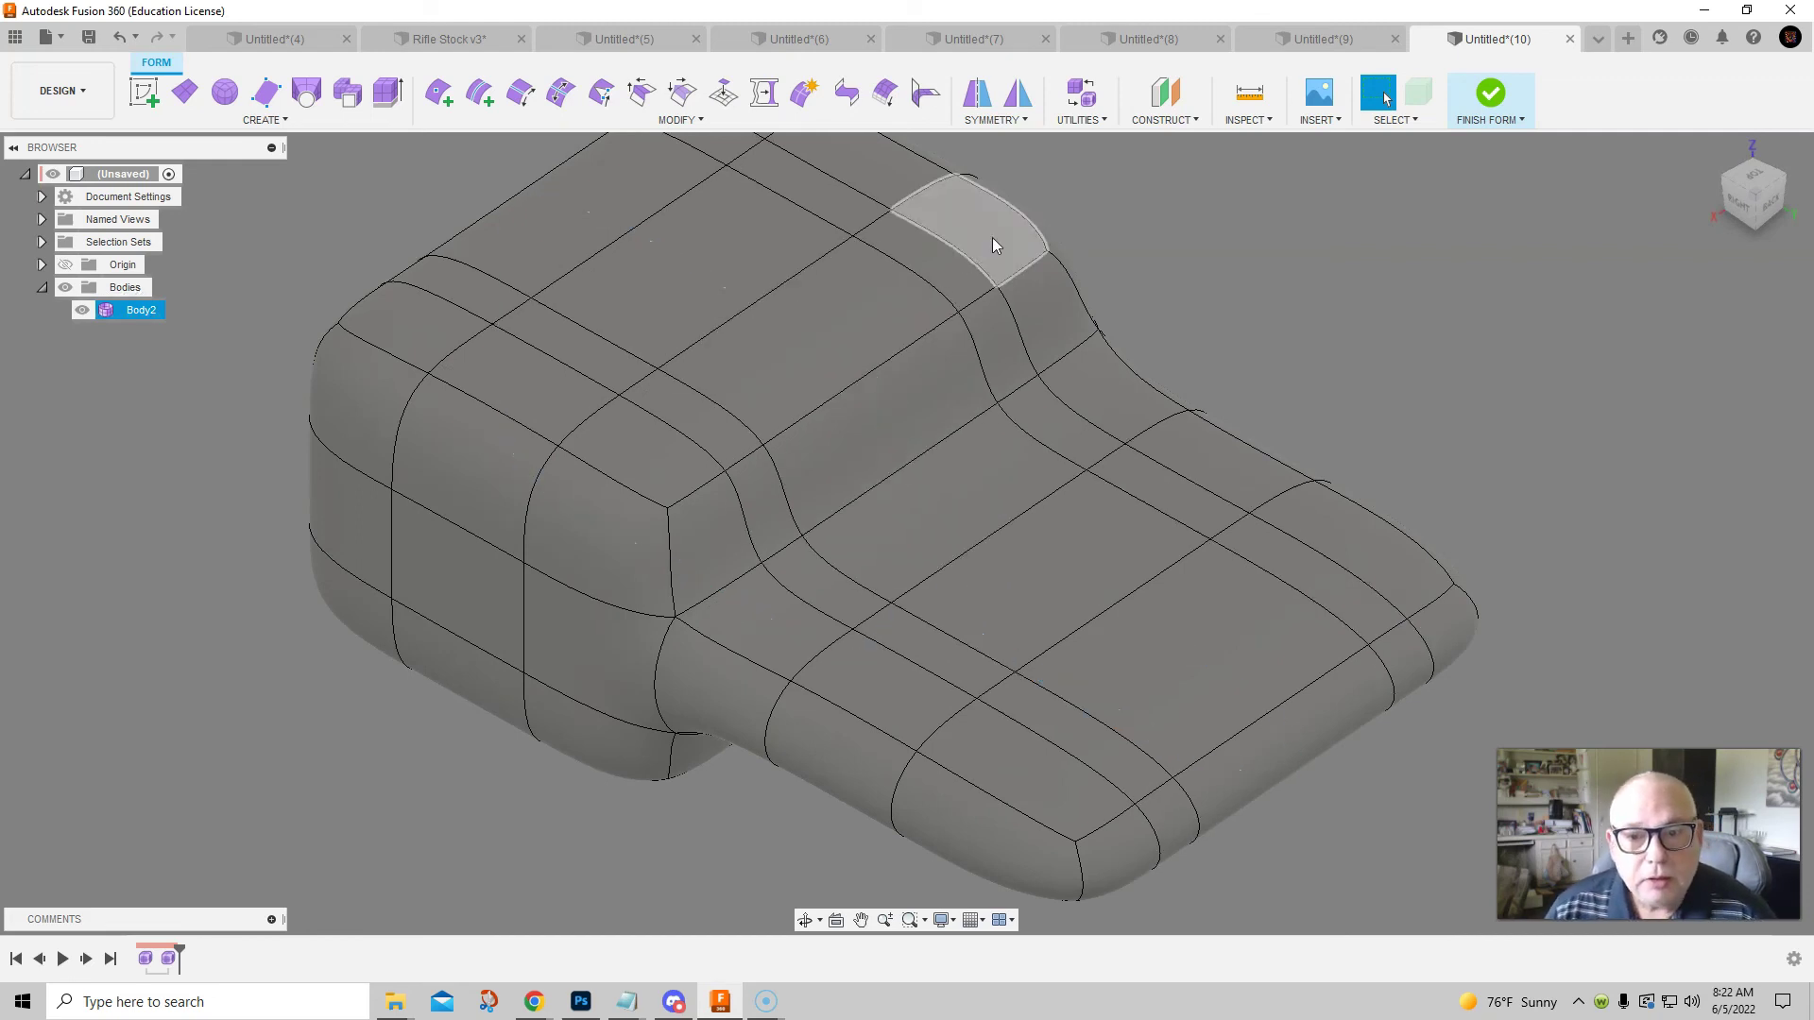
scroll(1136, 305, "down", 2)
middle_click_drag(721, 325, 620, 369)
scroll(455, 195, "down", 1)
middle_click_drag(455, 196, 478, 212)
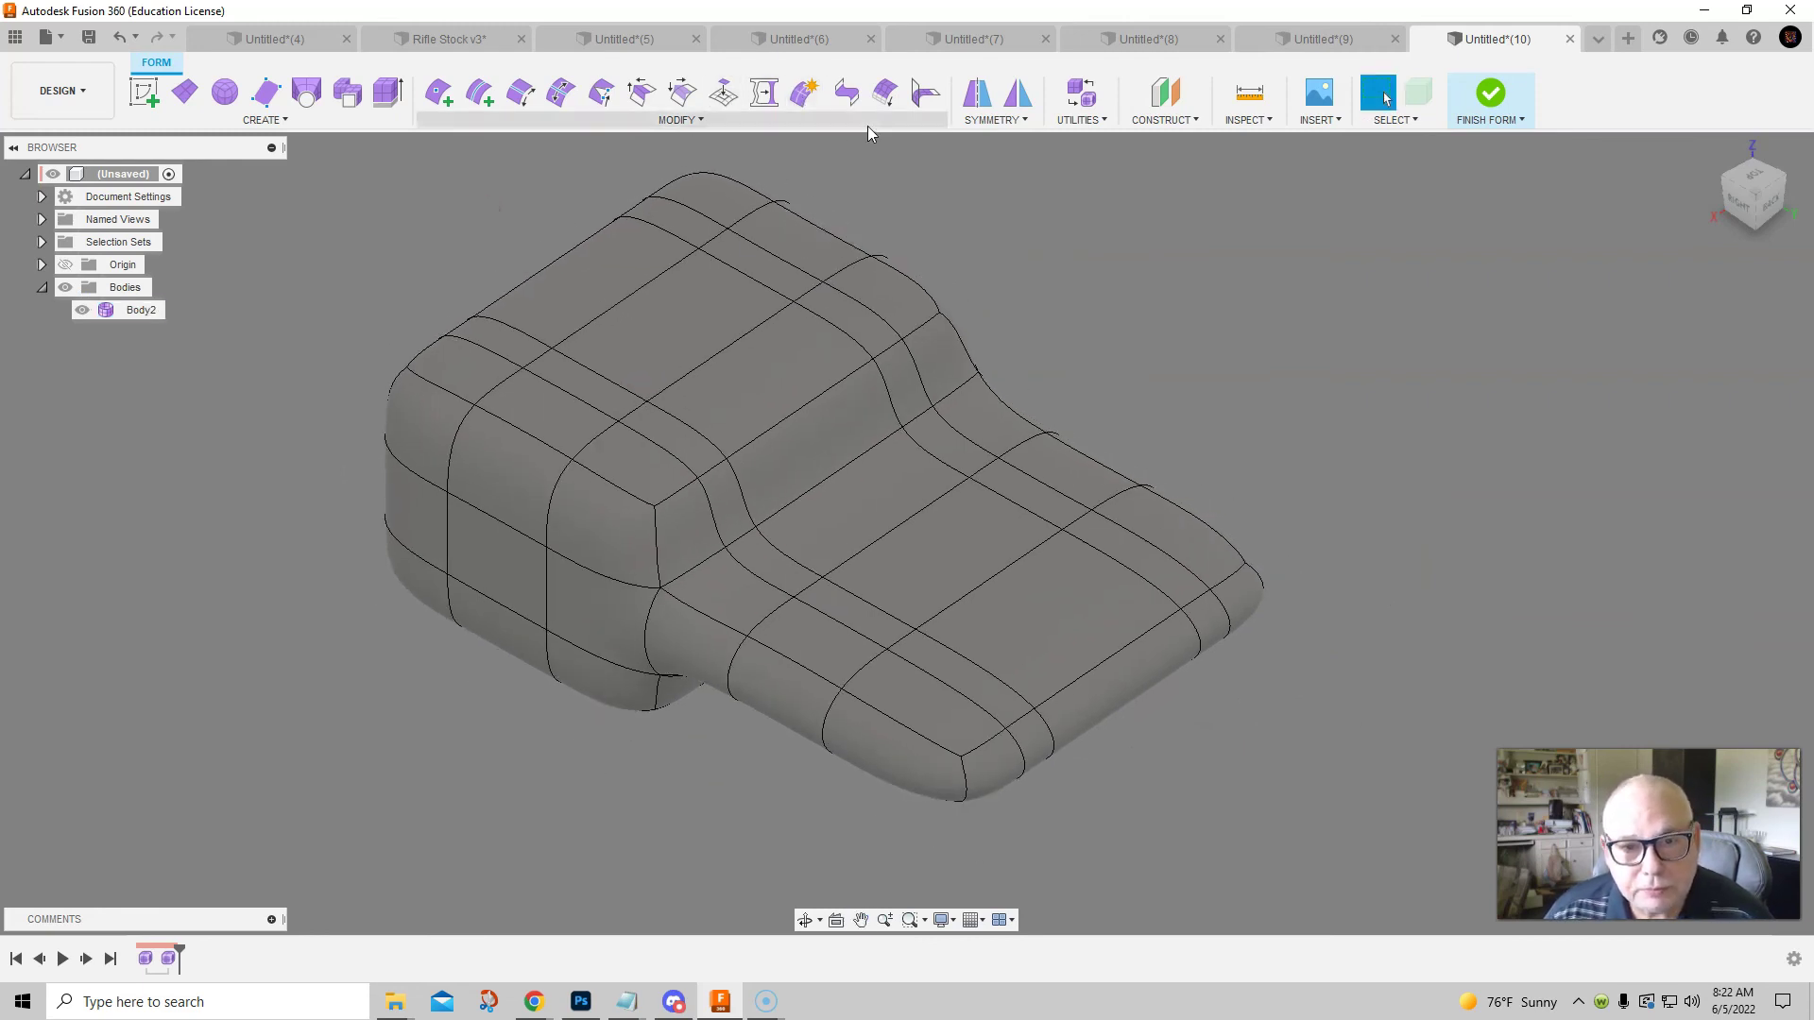
Subdivide the centre face on top of the box using the Simple insert mode
left_click(808, 99)
left_click(1354, 369)
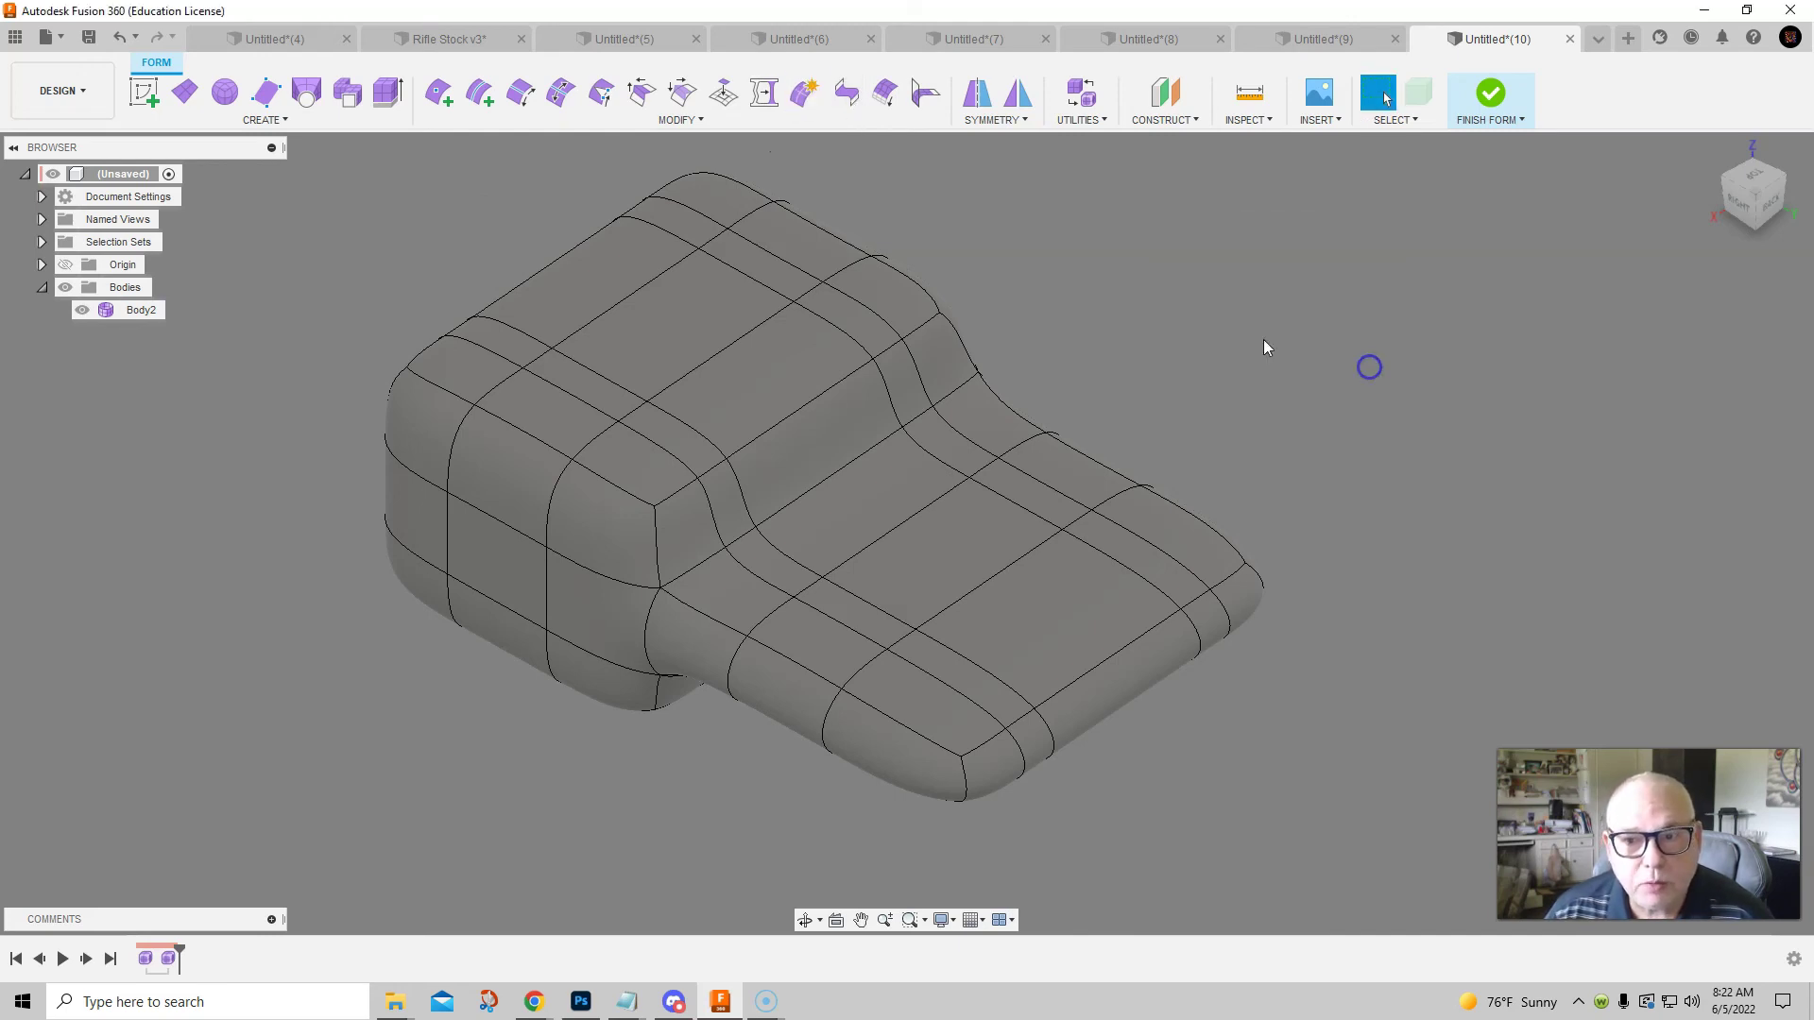
left_click(667, 320)
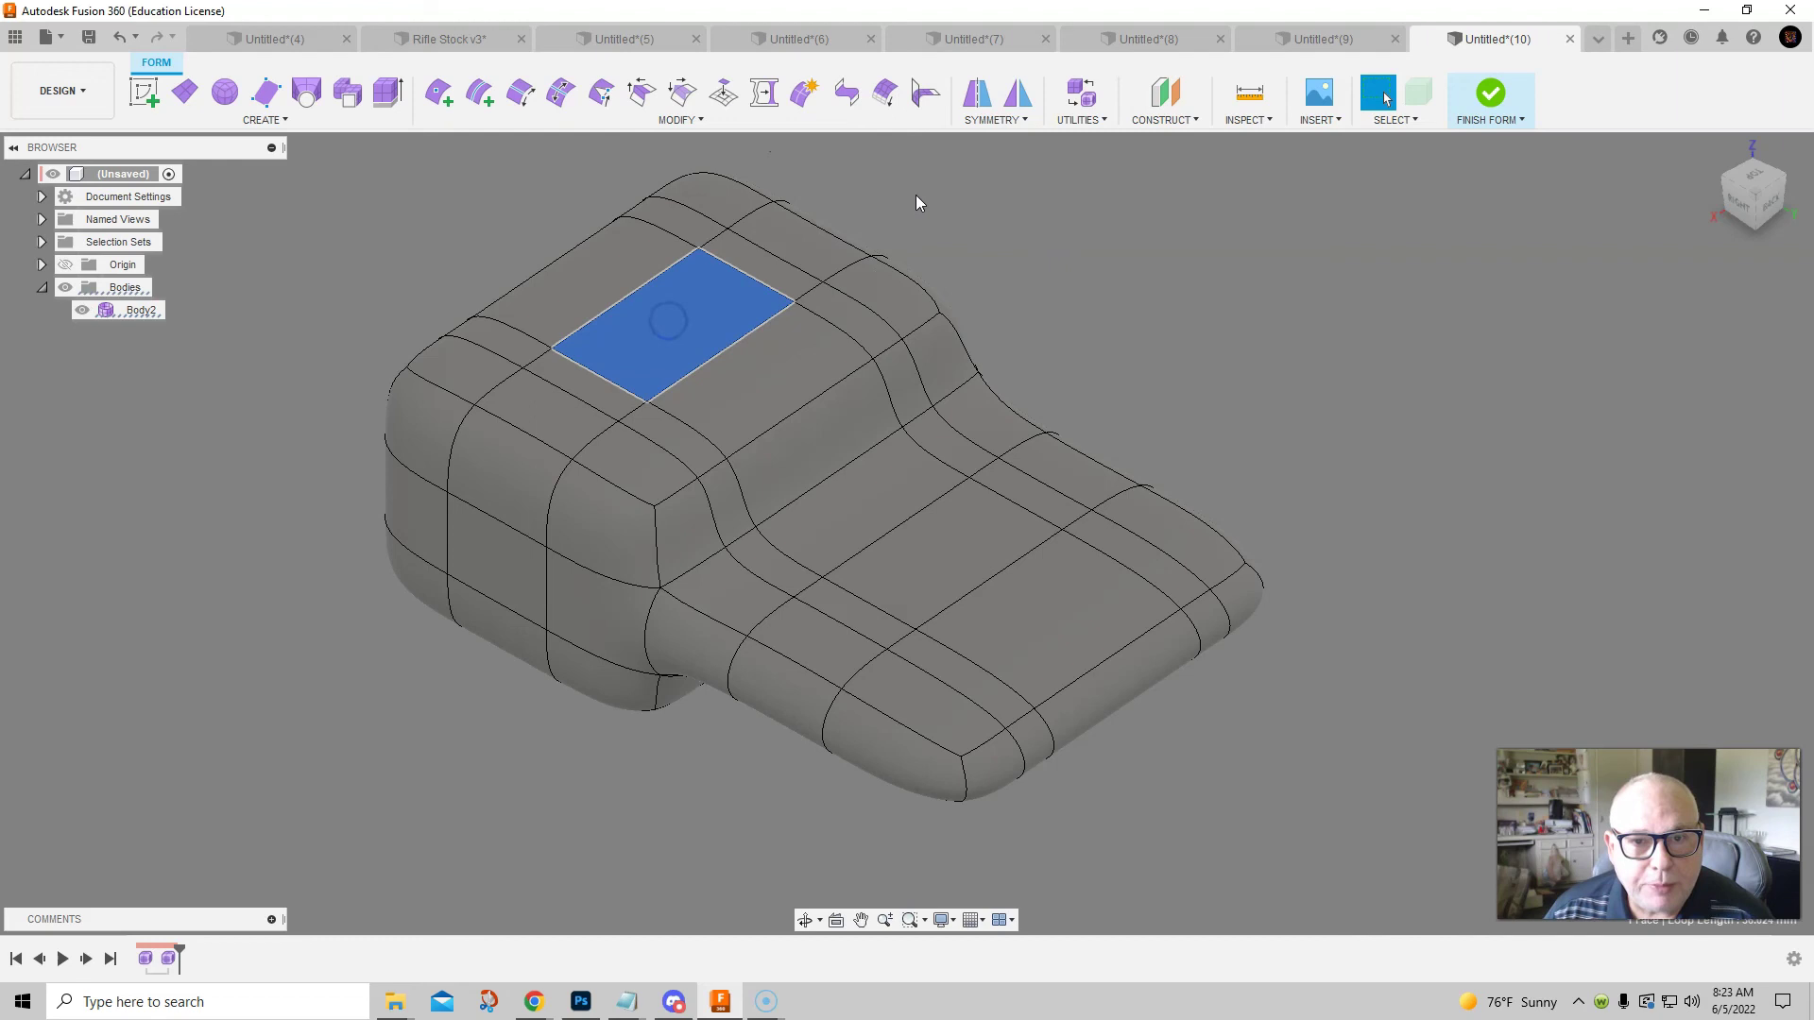
left_click(804, 93)
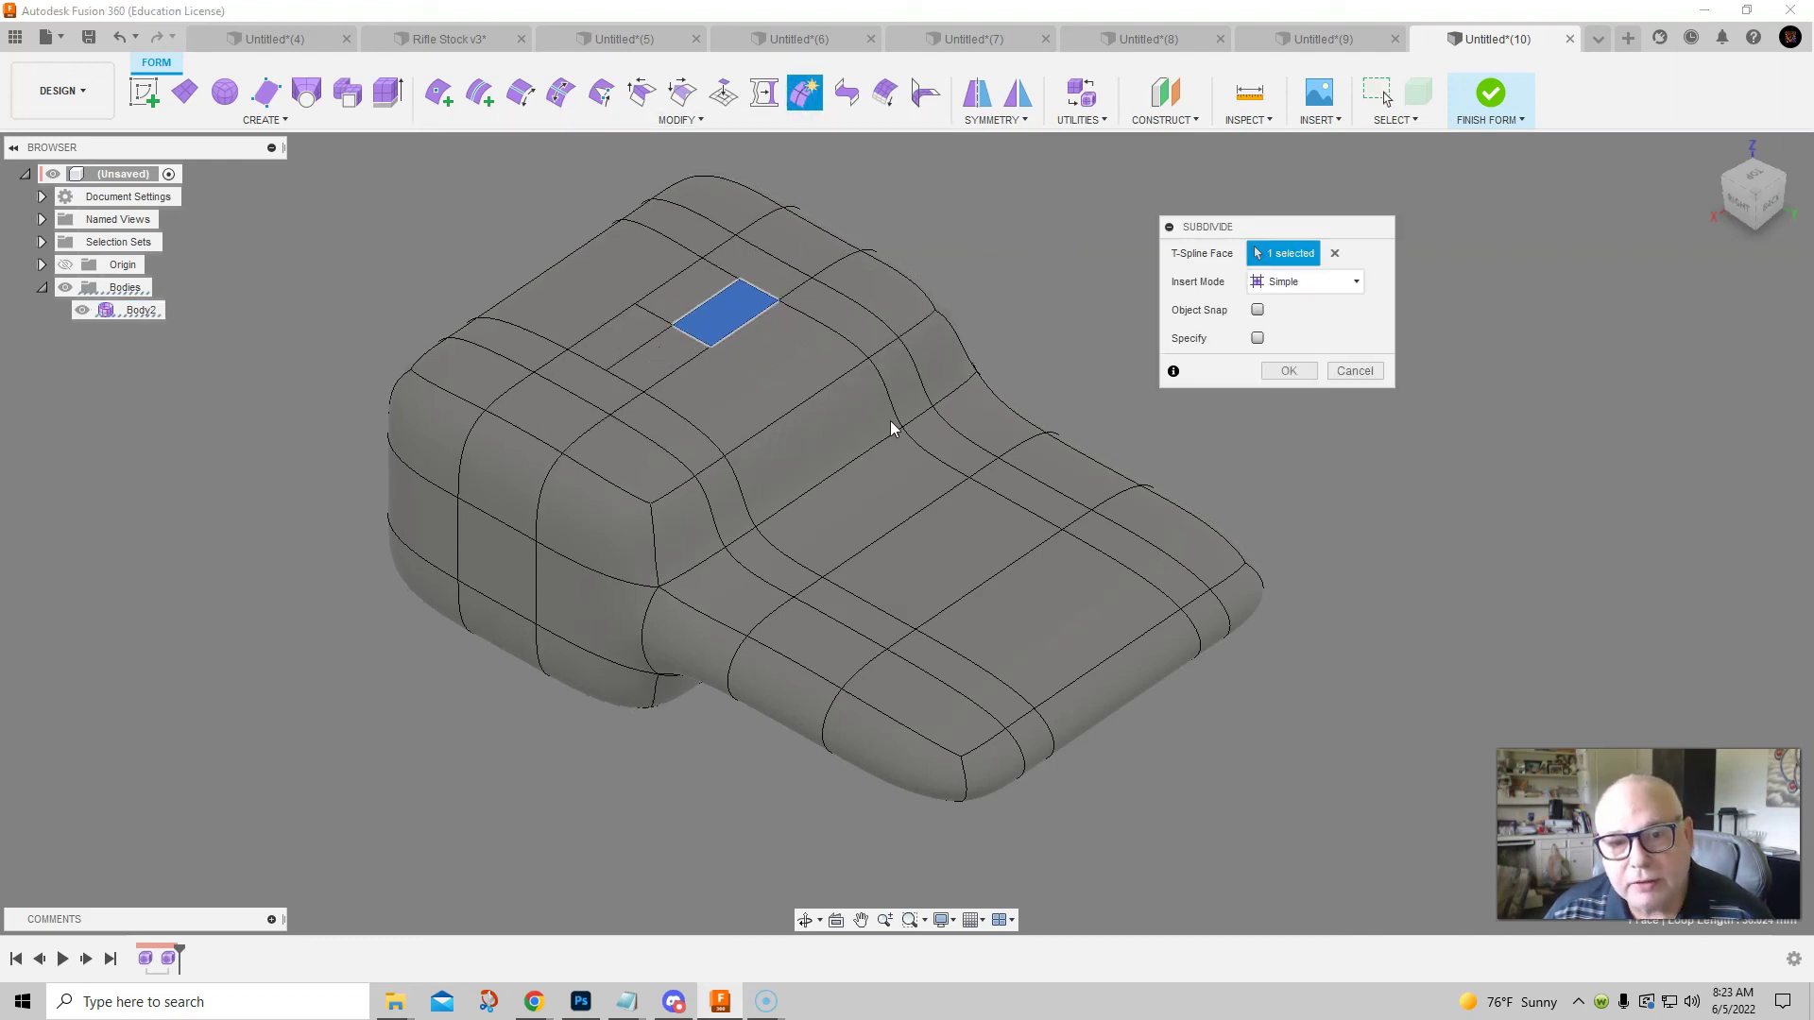
left_click(1287, 371)
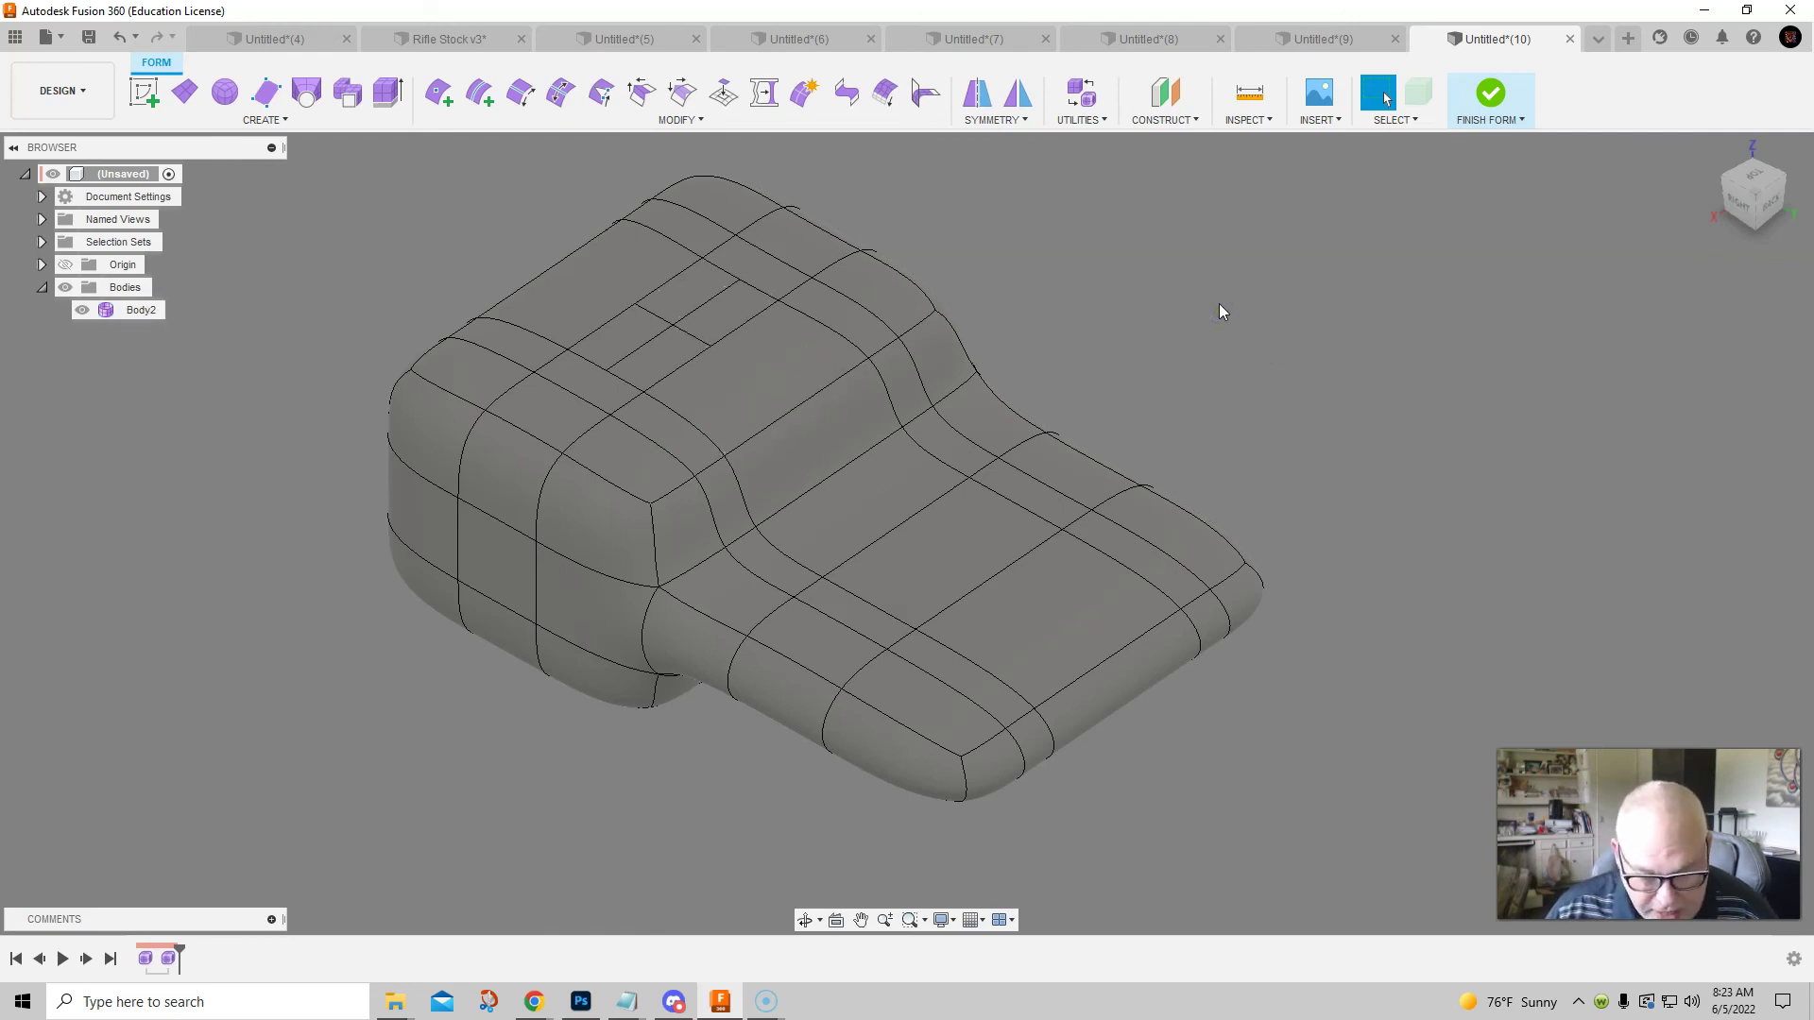
View the body in smooth display without edge lines, restore the edge display and undo the face subdivision
key("alt+3")
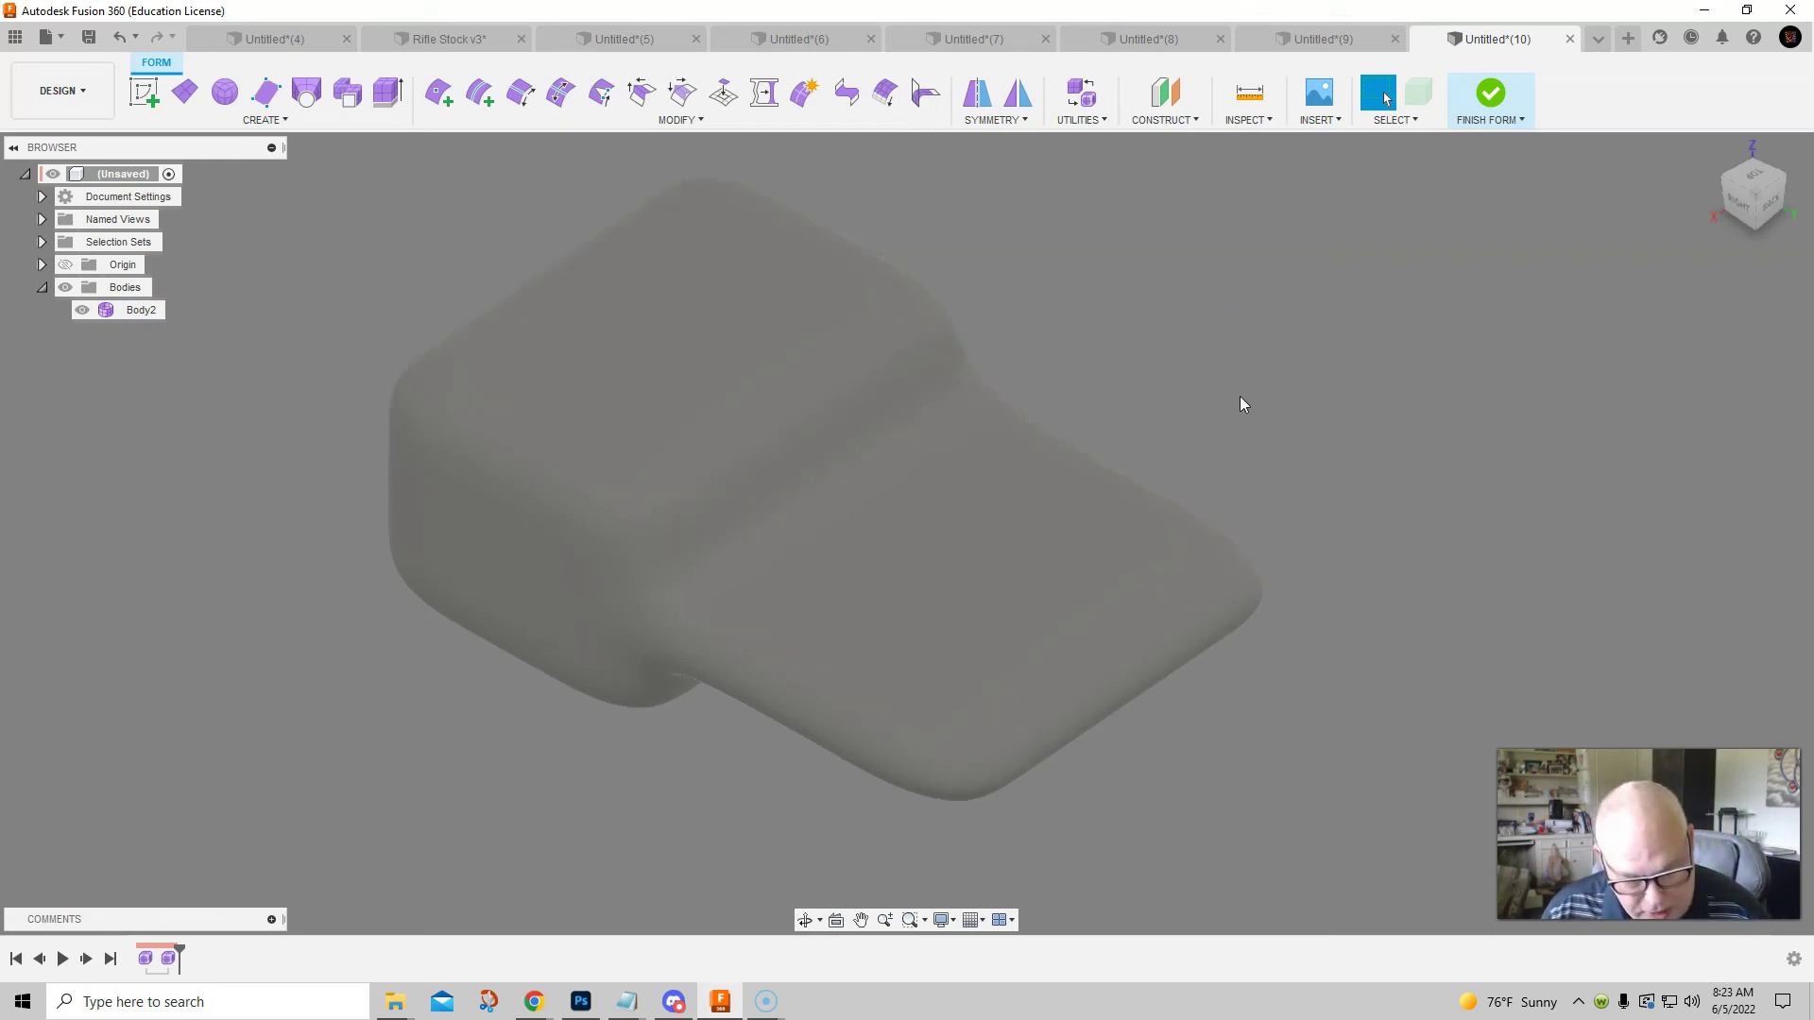
middle_click_drag(1164, 787, 1140, 755, "shift")
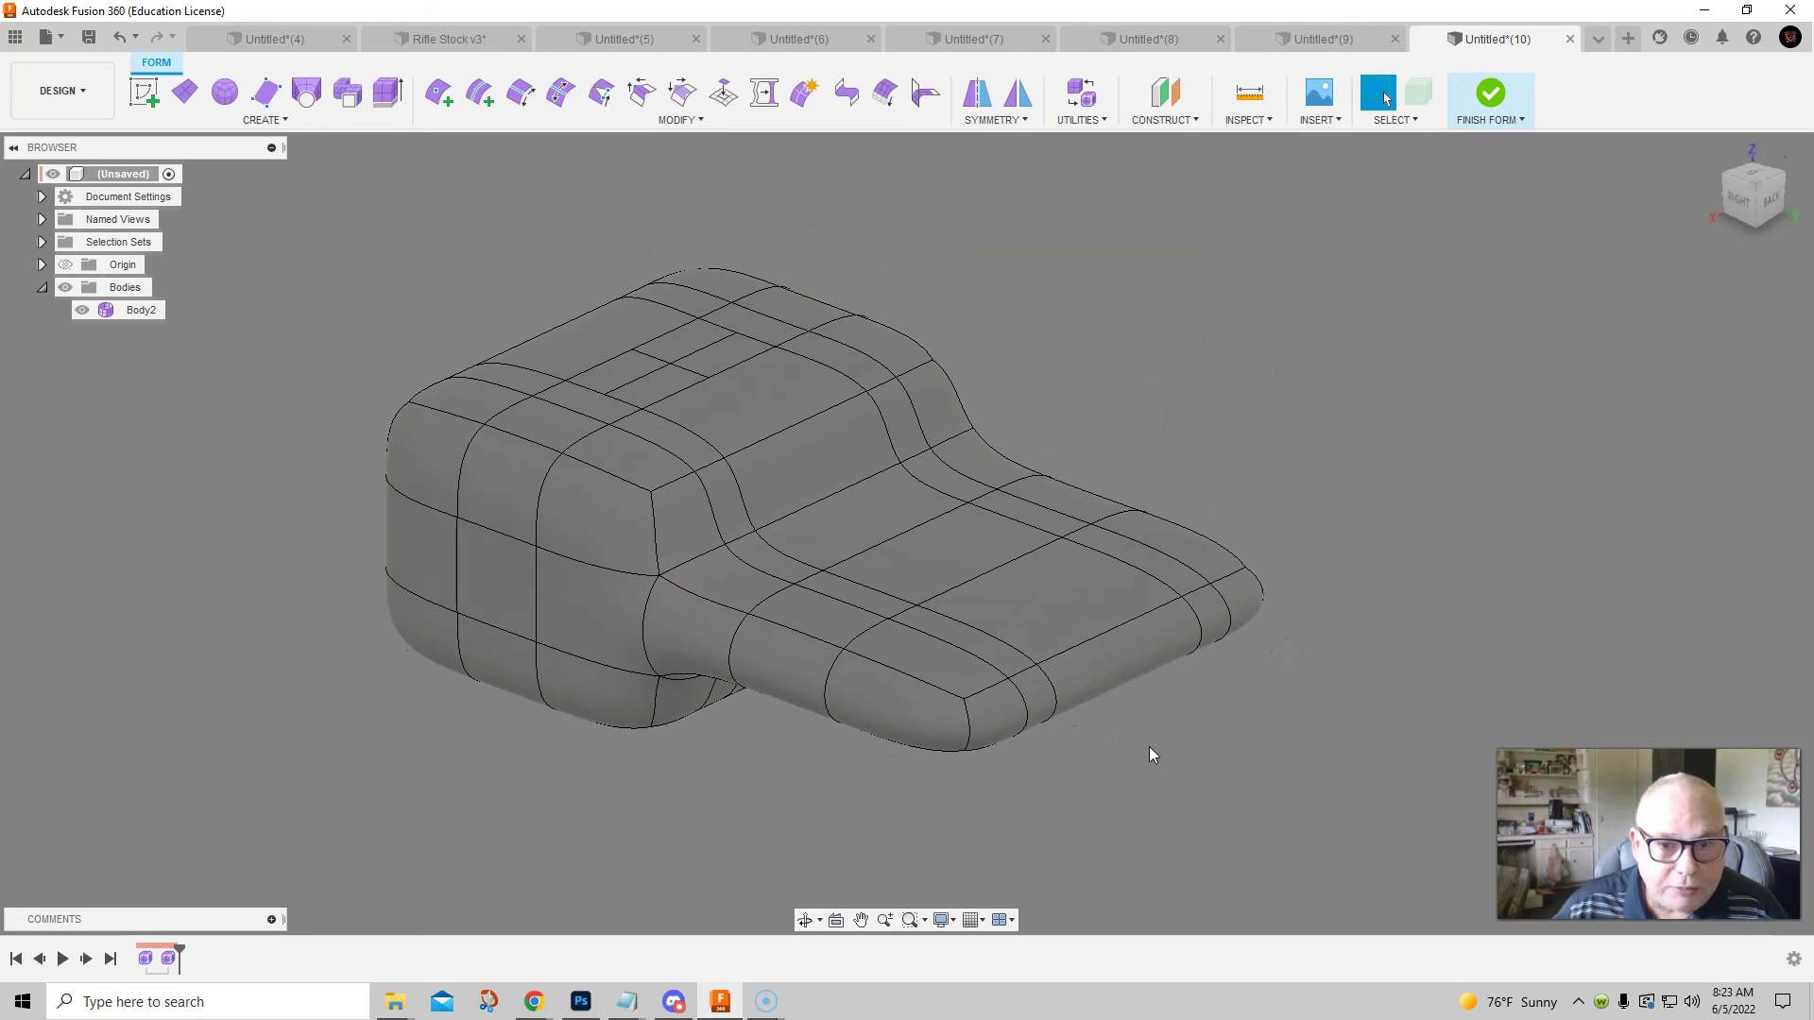
middle_click_drag(1100, 331, 1208, 340, "shift")
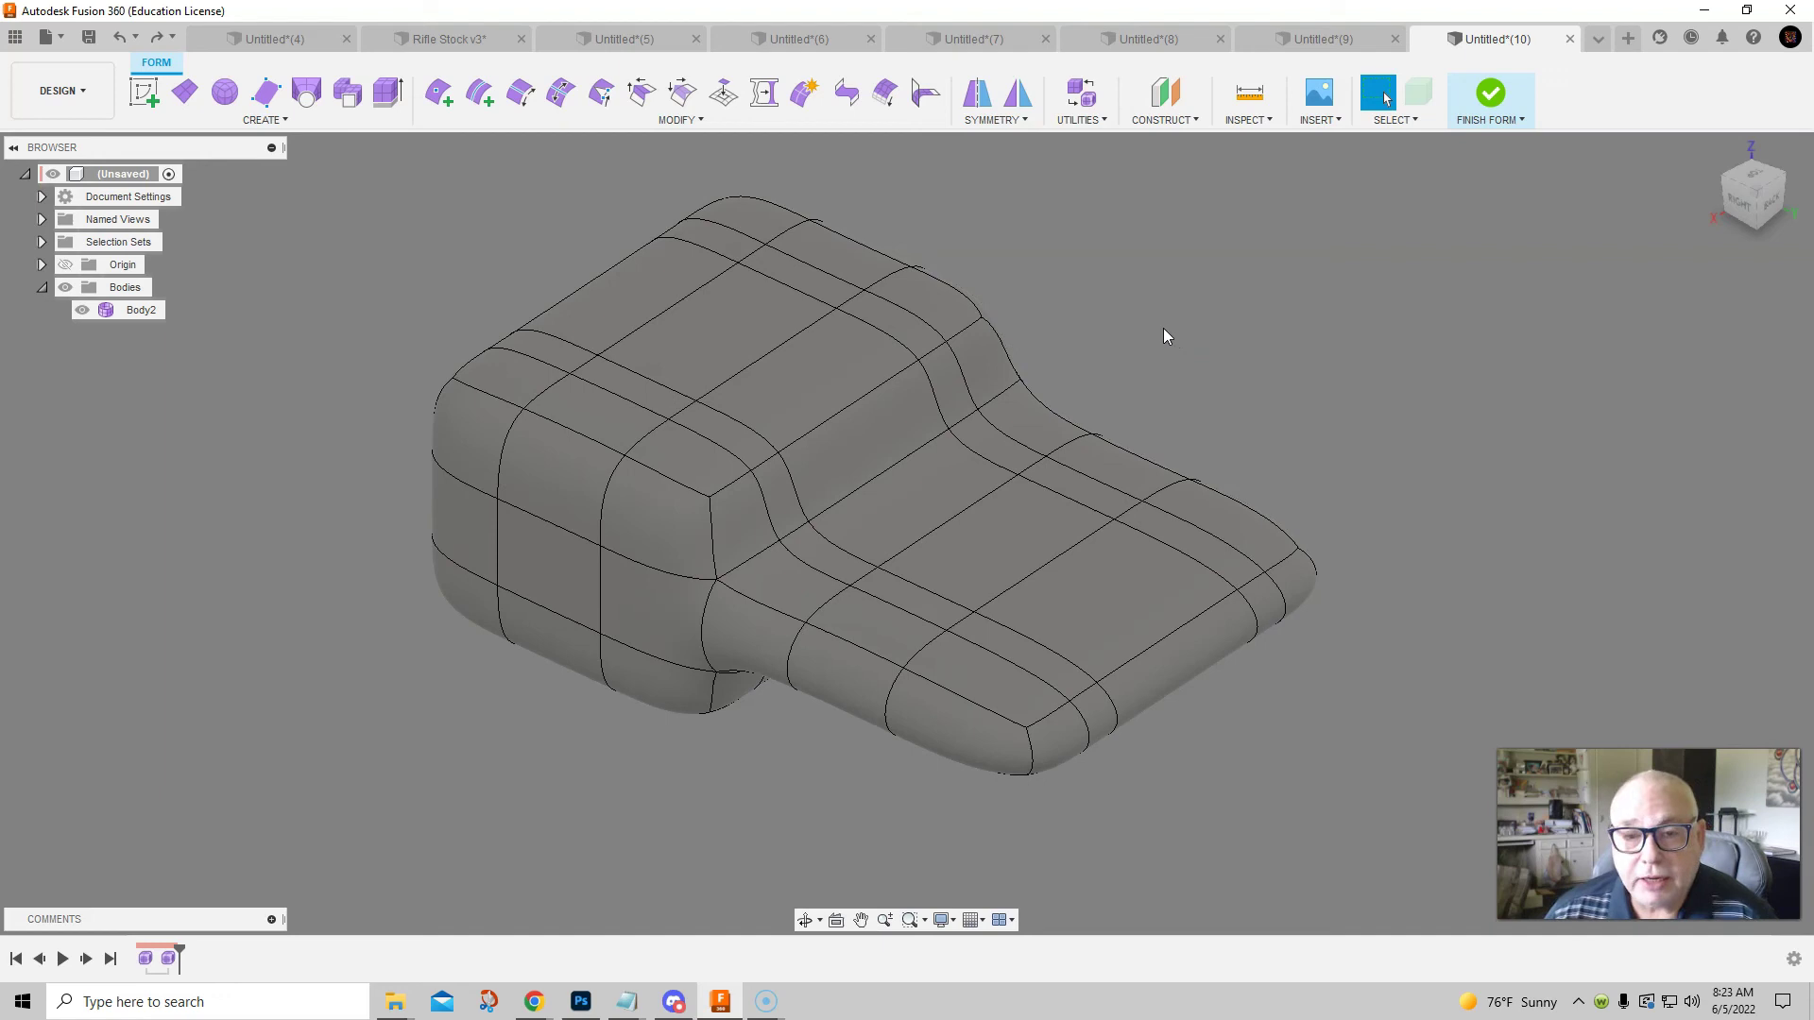
middle_click_drag(1154, 320, 1064, 359)
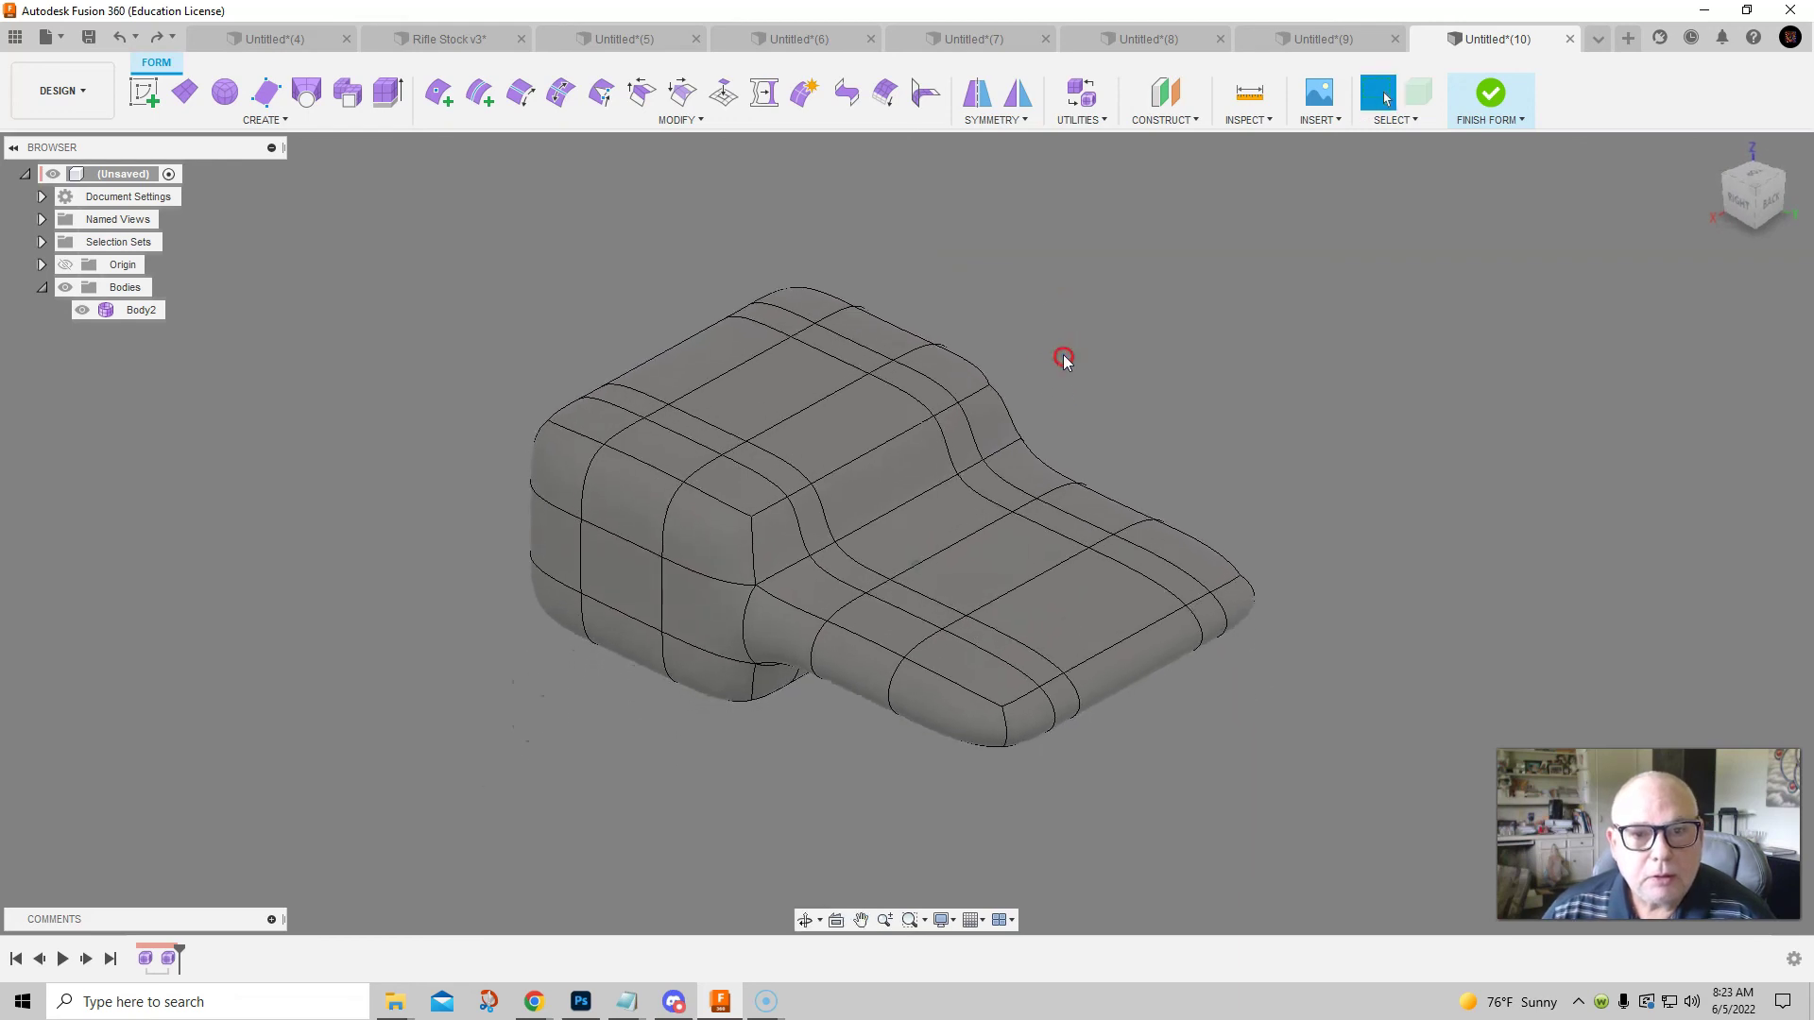
Preview Cylindrify on the box section from its top centre face with Auto Feature Selection on, and cancel it
left_click(765, 388)
left_click(764, 93)
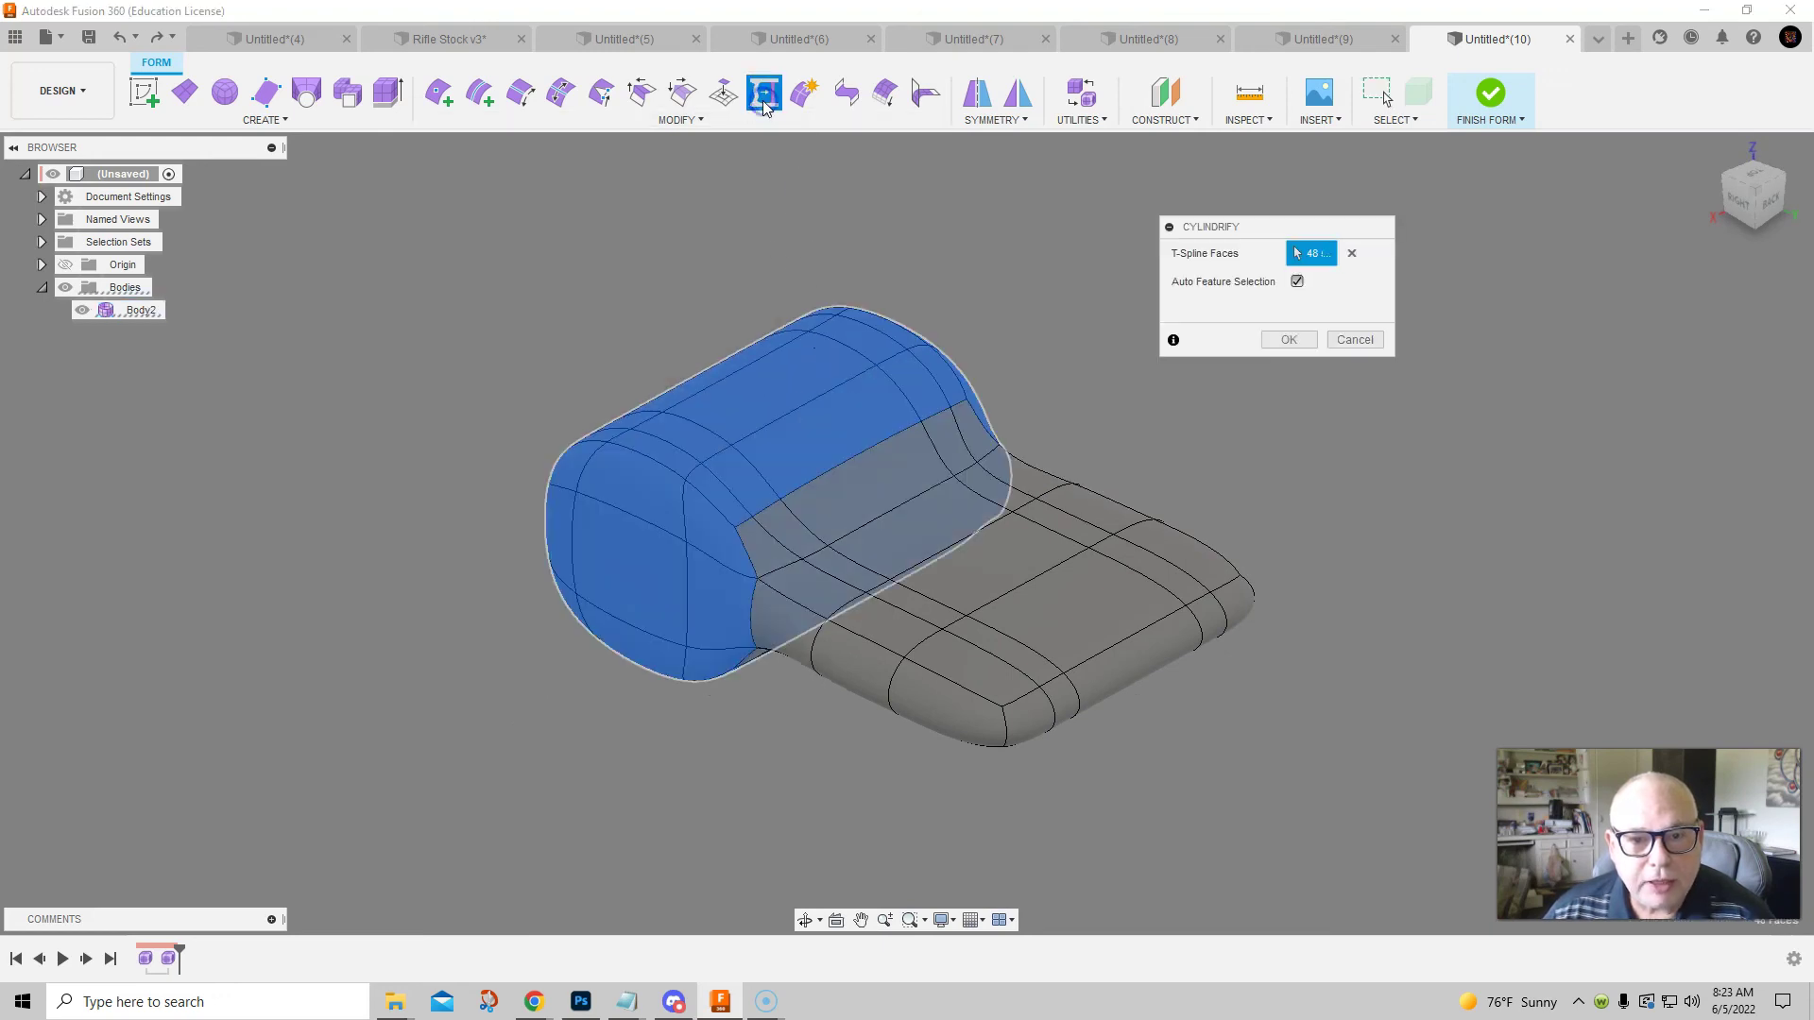
middle_click_drag(1003, 406, 1044, 384, "shift")
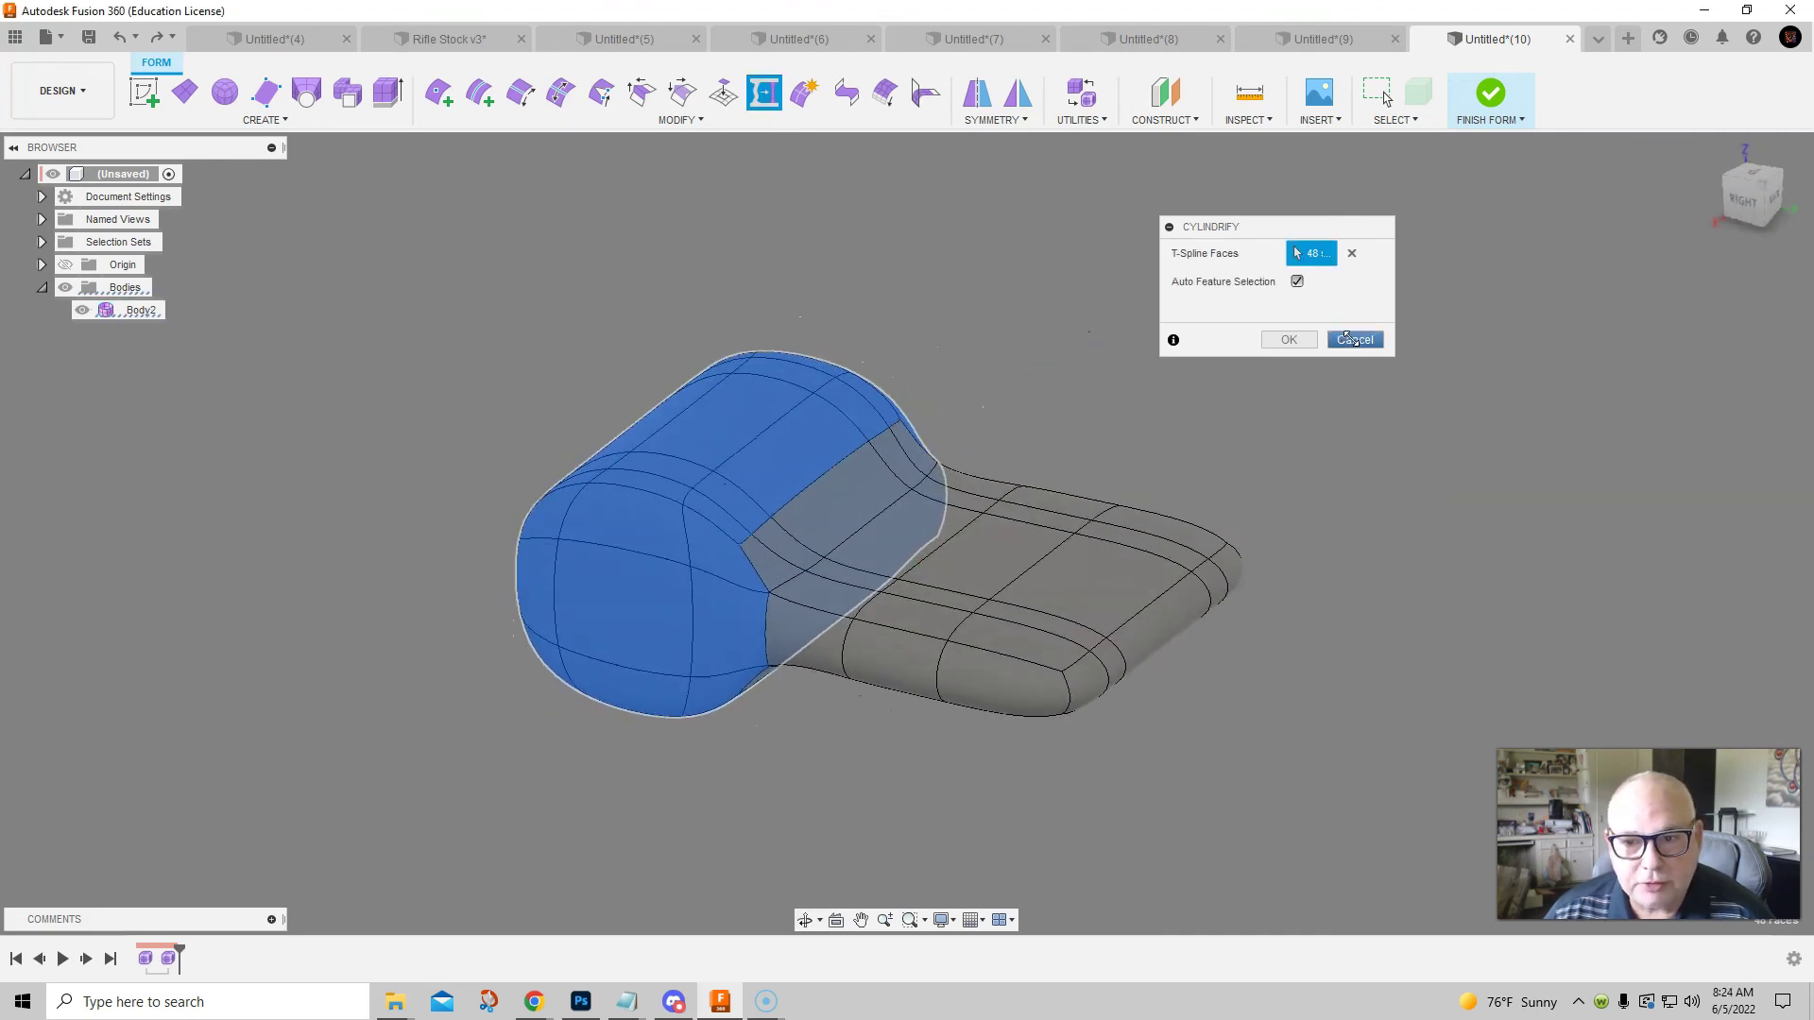
left_click(1351, 339)
middle_click_drag(1177, 371, 1080, 354, "shift")
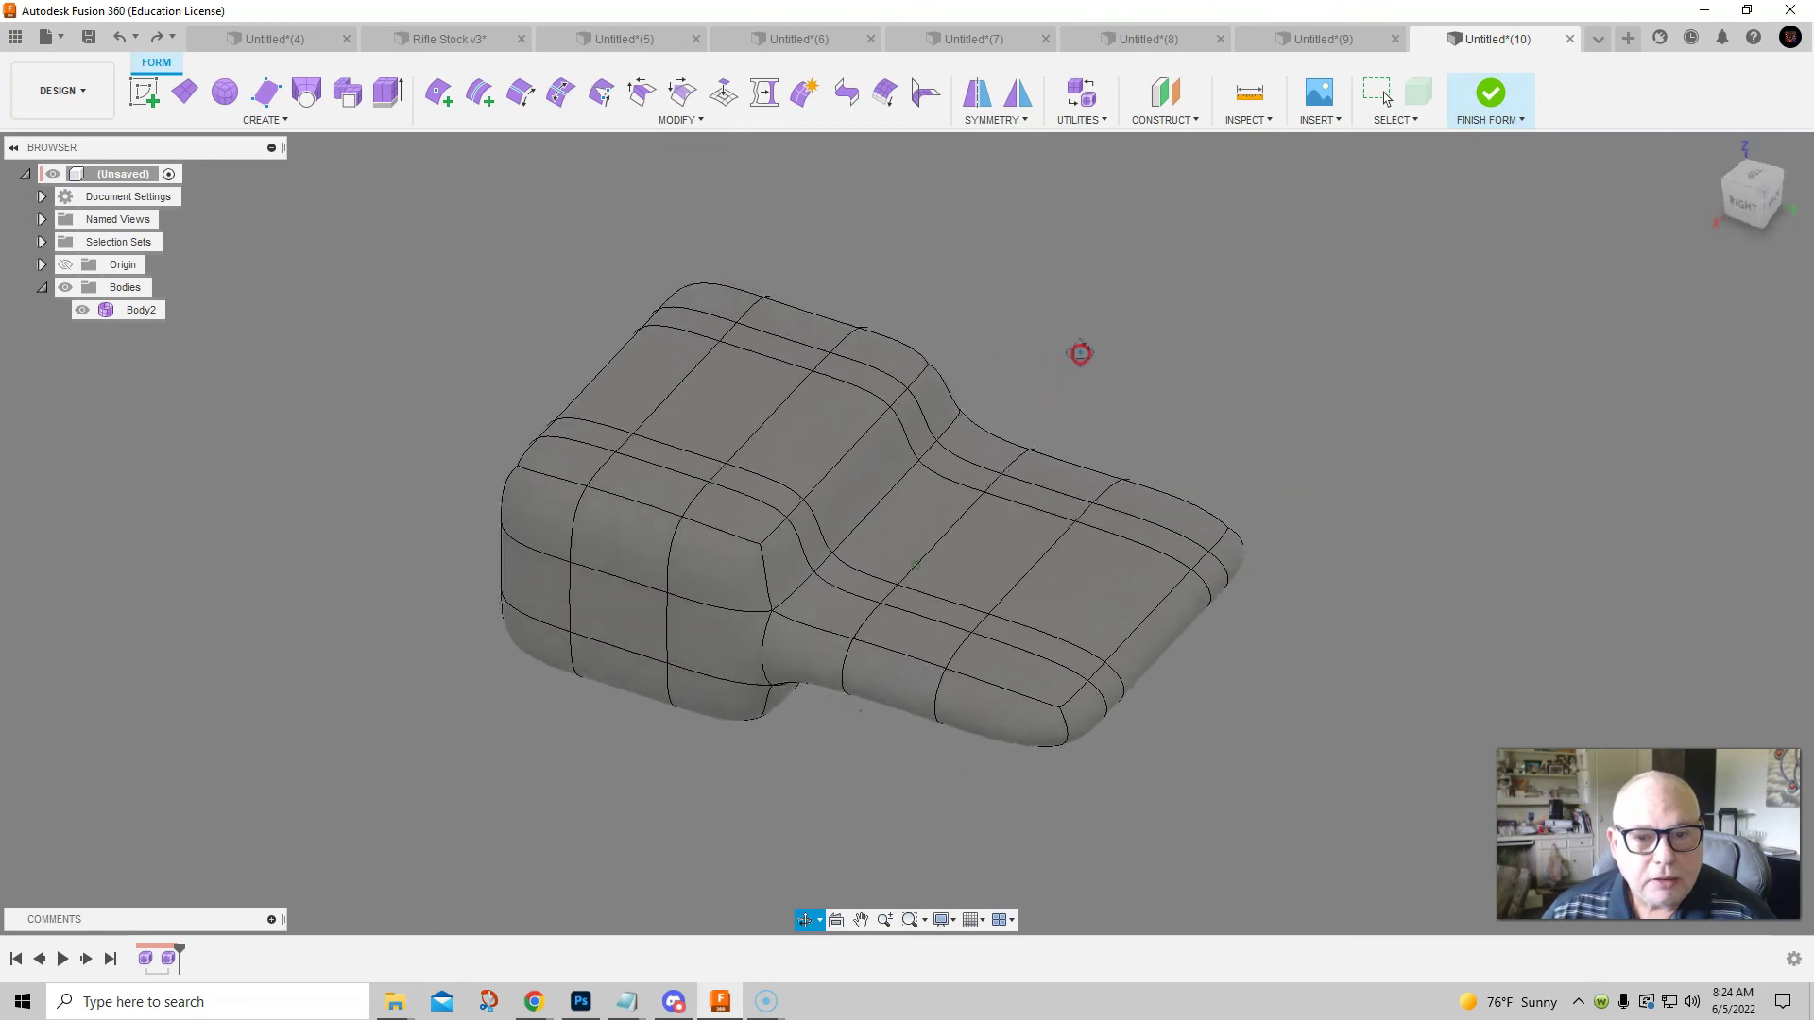
Preview Cylindrify on all faces of the body and cancel the command
left_click_drag(421, 215, 1351, 824)
left_click(765, 95)
middle_click_drag(1140, 420, 1178, 452, "shift")
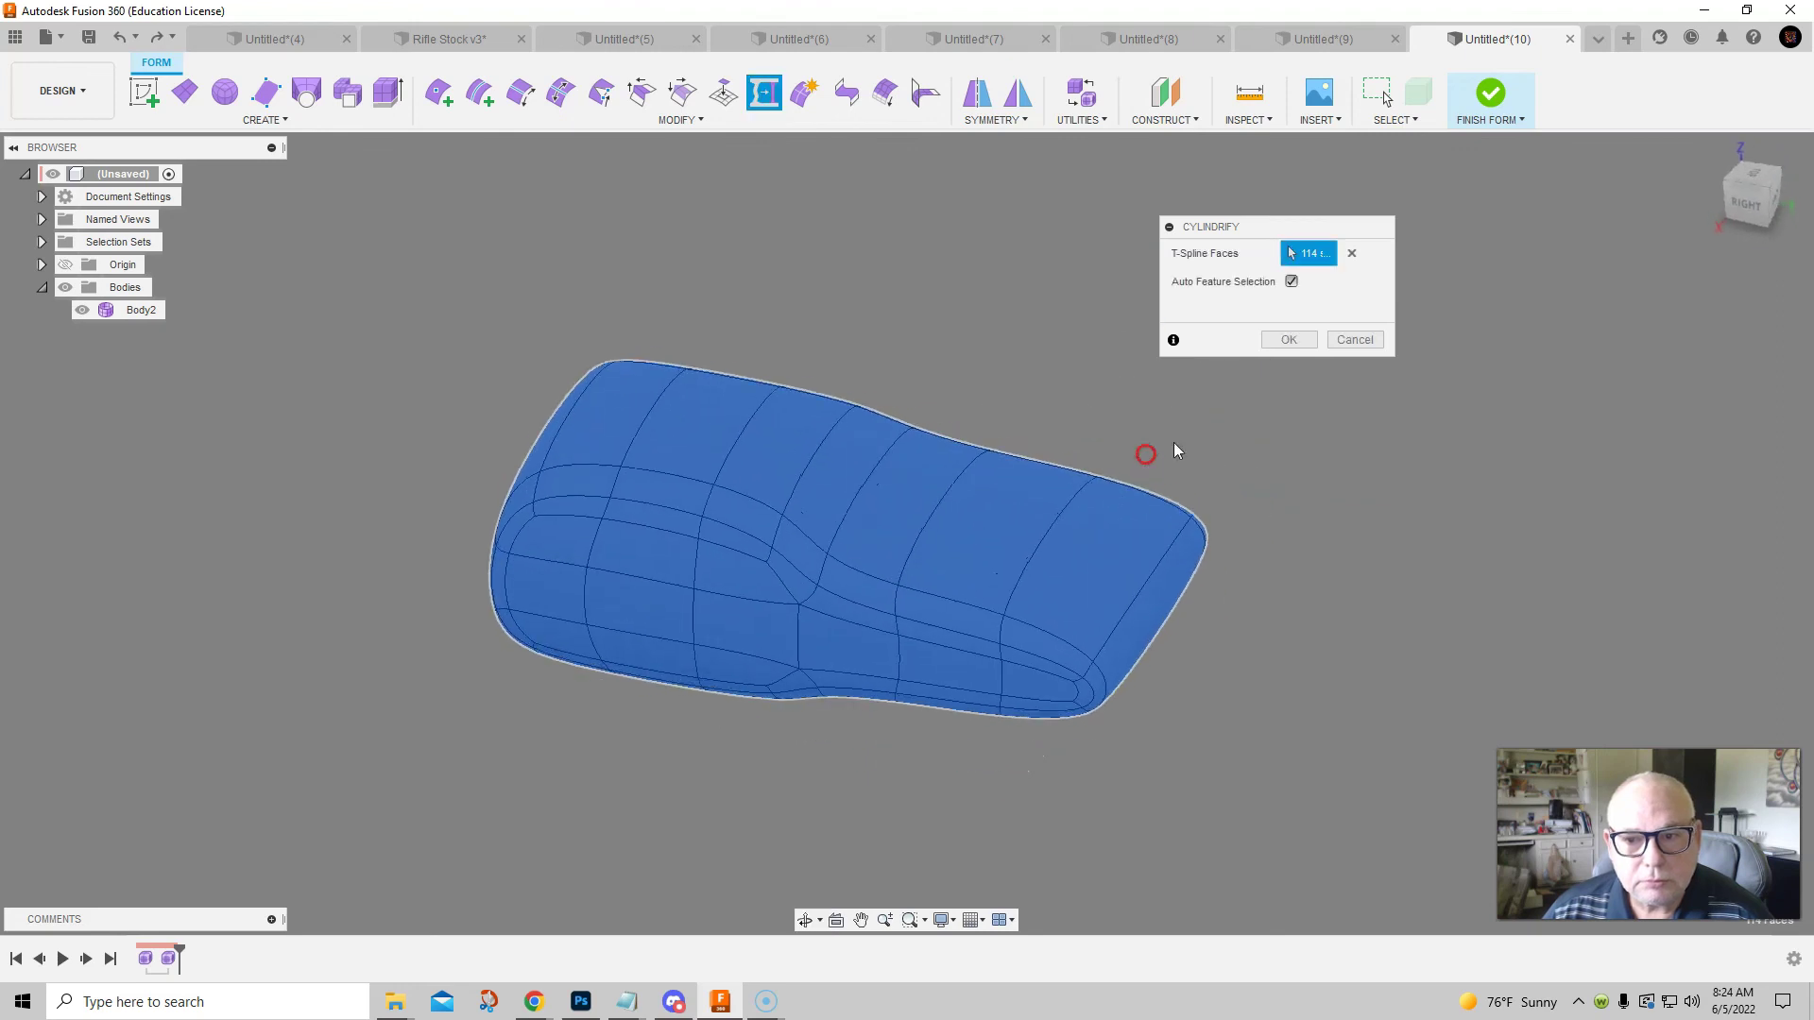
left_click(1353, 340)
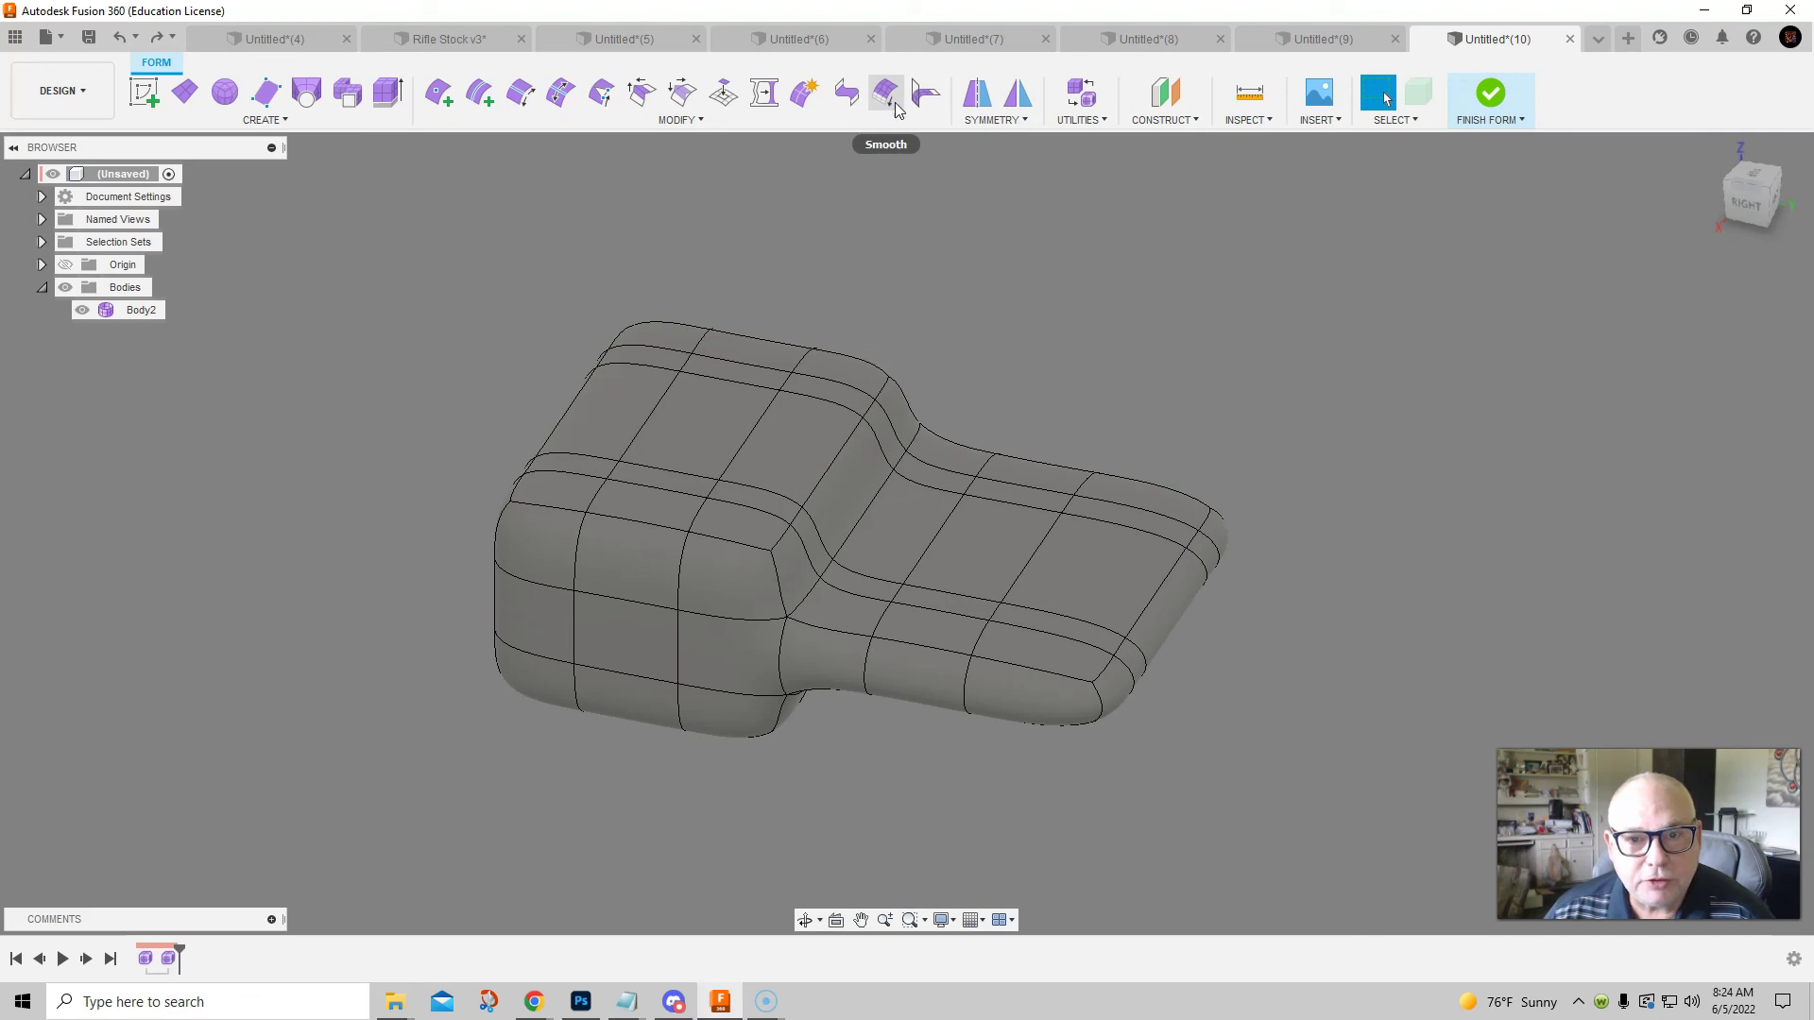
Try different smoothing amounts with the Smooth command on the whole body, cancel it and clear the selection
left_click_drag(445, 215, 1332, 831)
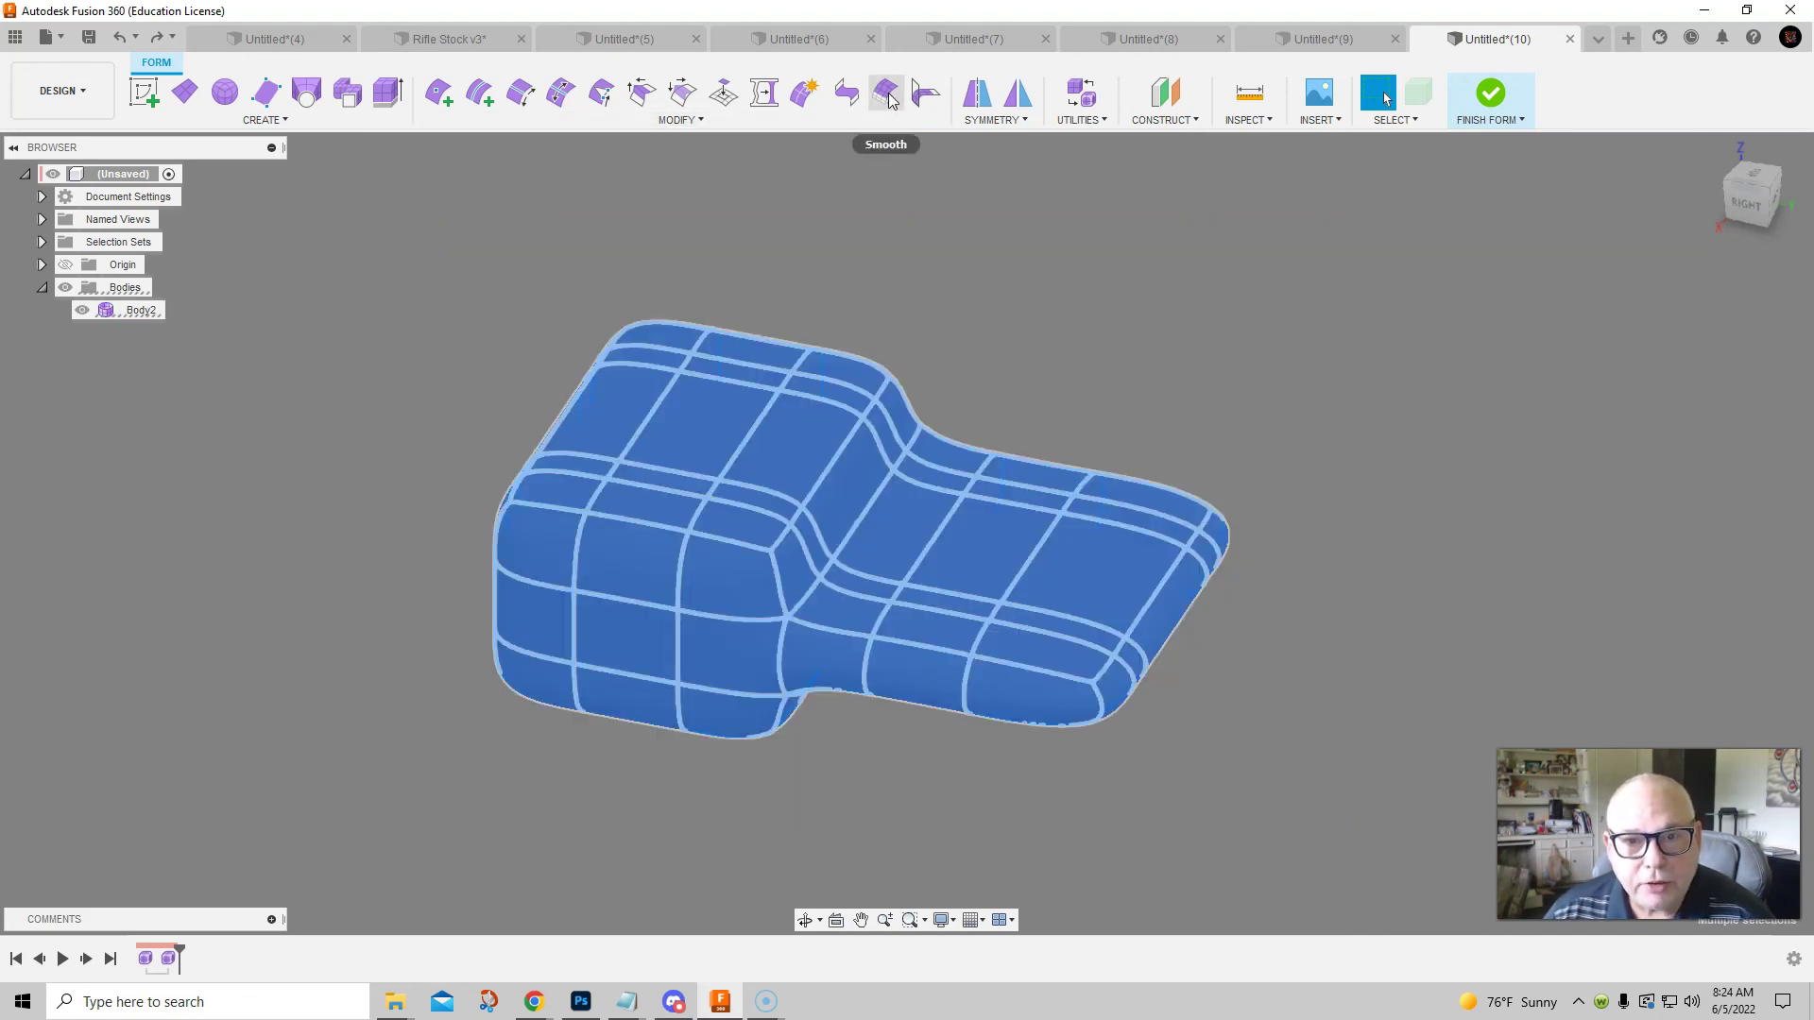
left_click(886, 93)
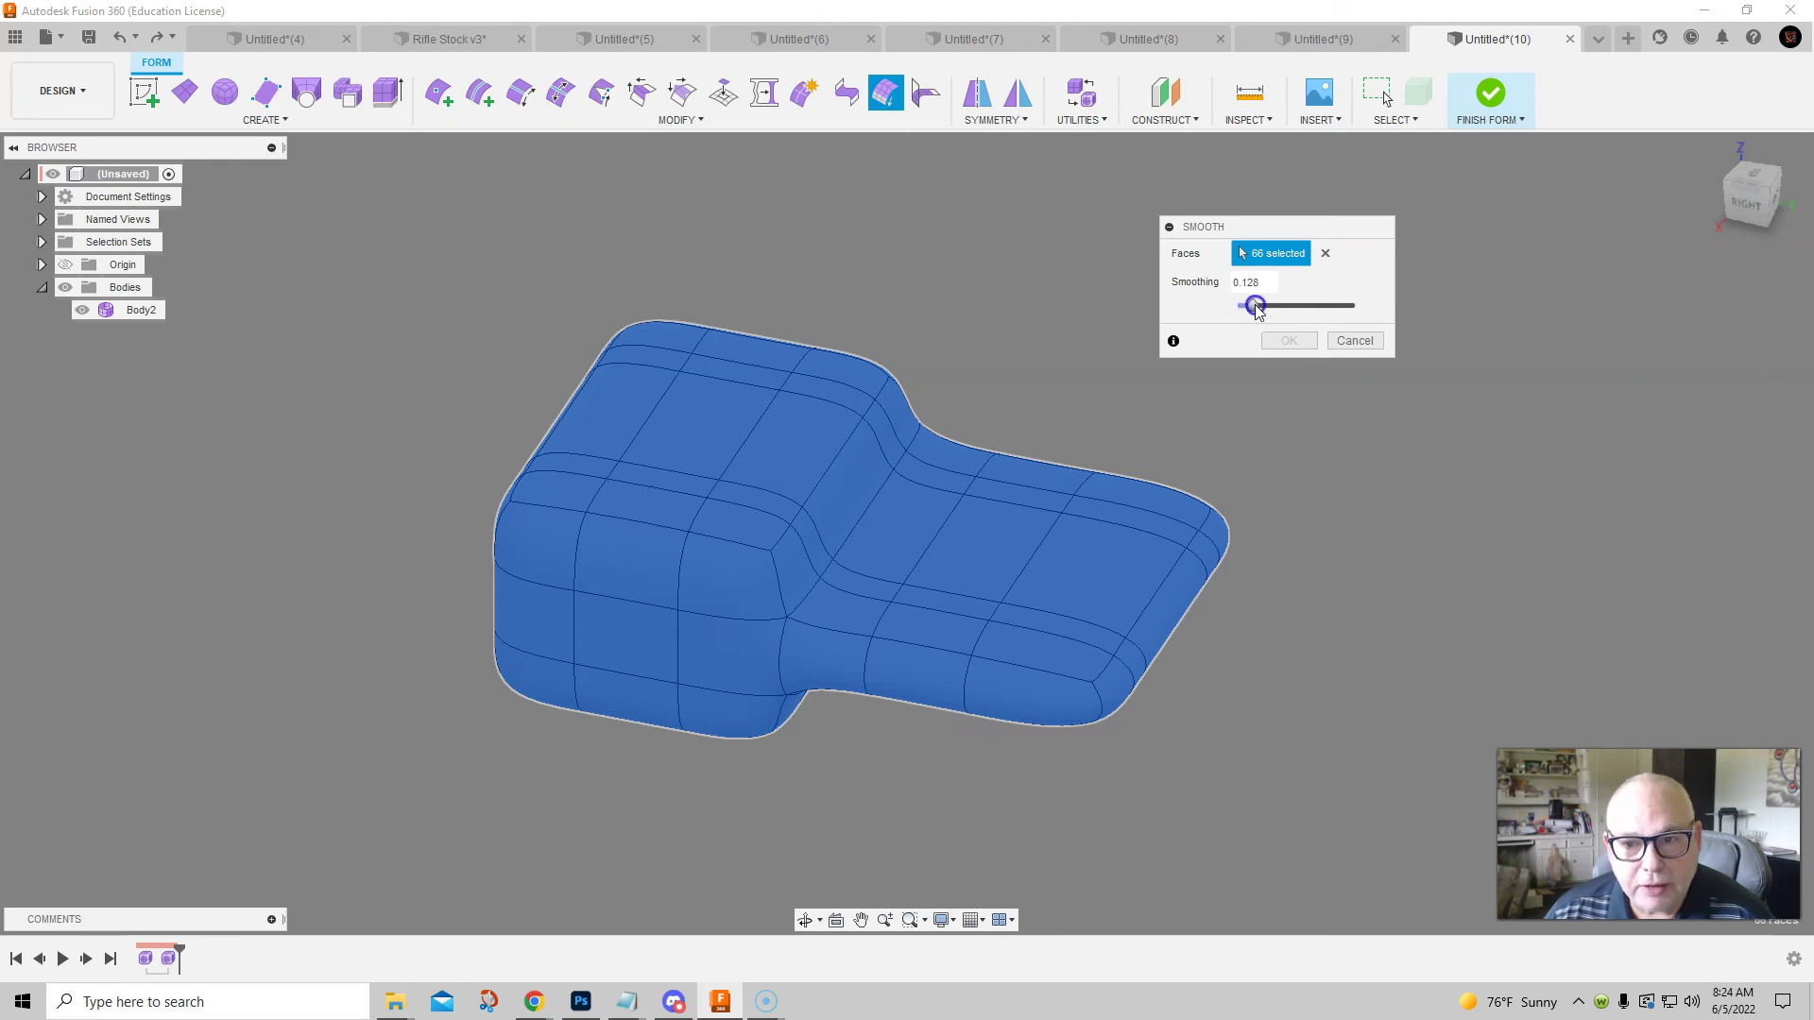
mouse_move(1265, 308)
left_mouse_down()
mouse_move(1314, 309)
mouse_move(1232, 306)
left_mouse_up()
left_click(1350, 338)
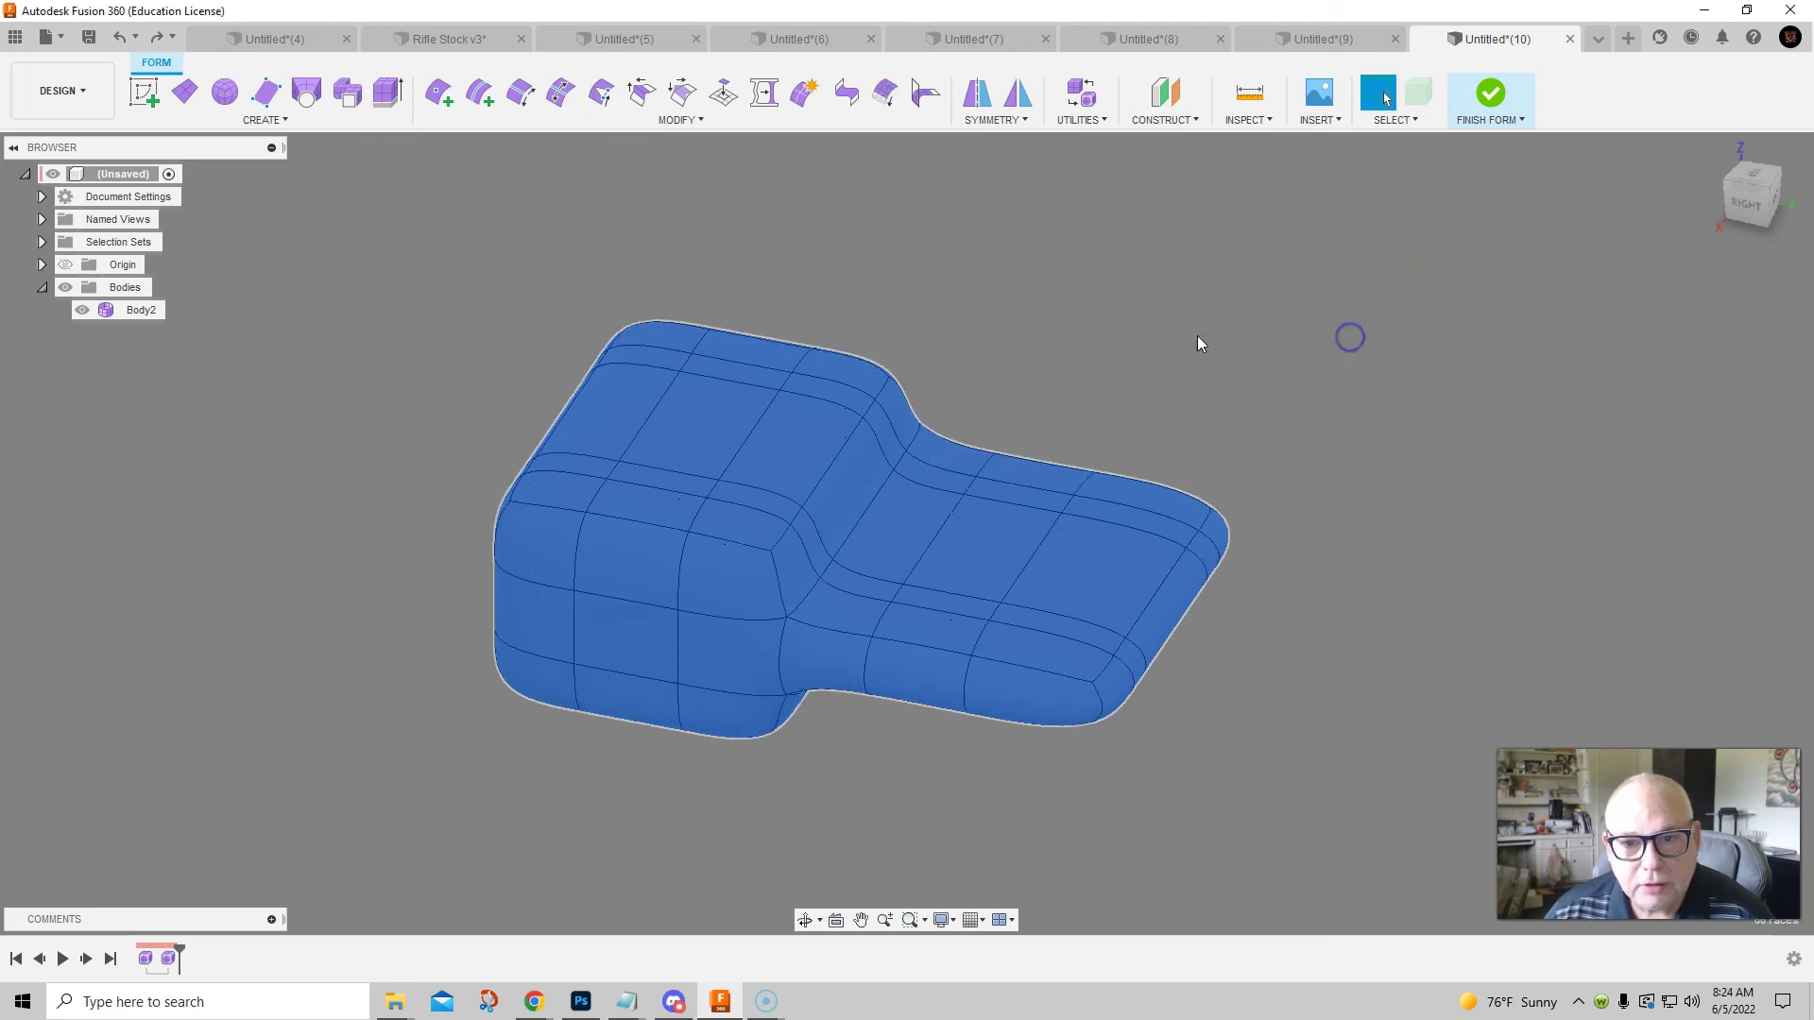
left_click(910, 350)
Start Edit Form with the selection filter set to vertices and place its dialog clear of the body
middle_click_drag(1012, 336, 1141, 385, "shift")
right_click(1141, 383)
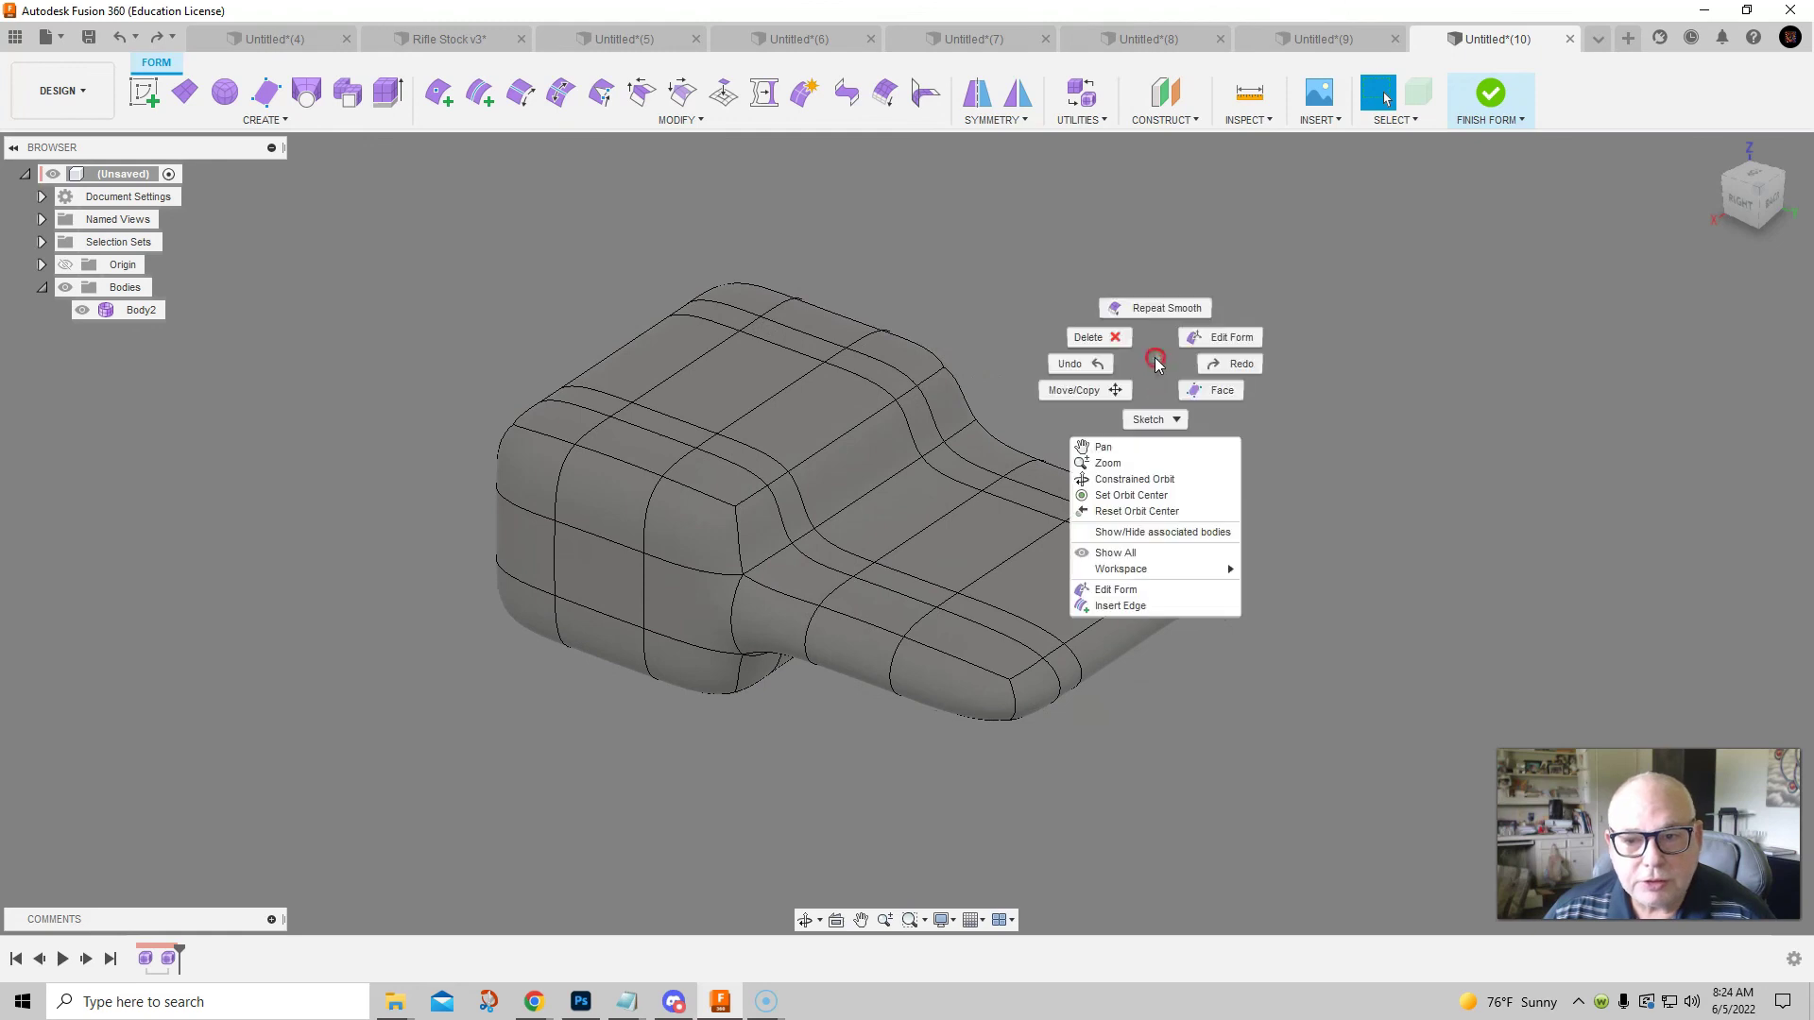
left_click(1207, 337)
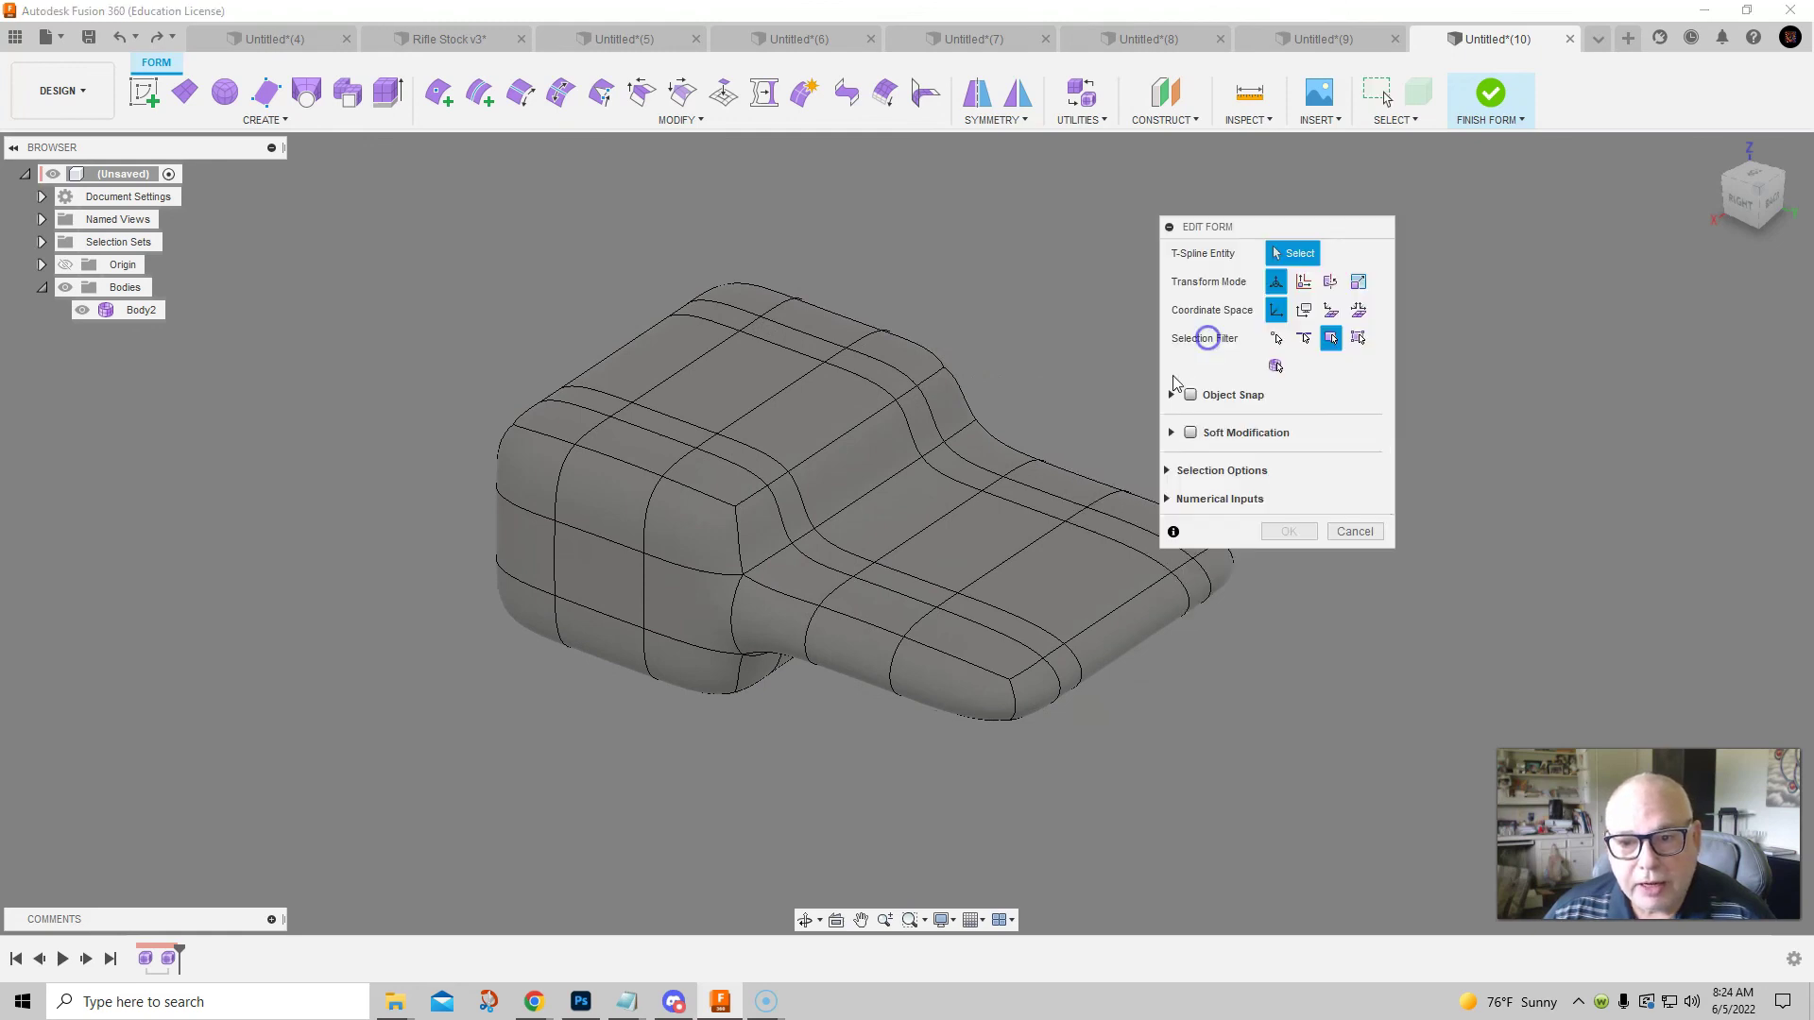
left_click(1277, 338)
left_click_drag(1279, 229, 1410, 206)
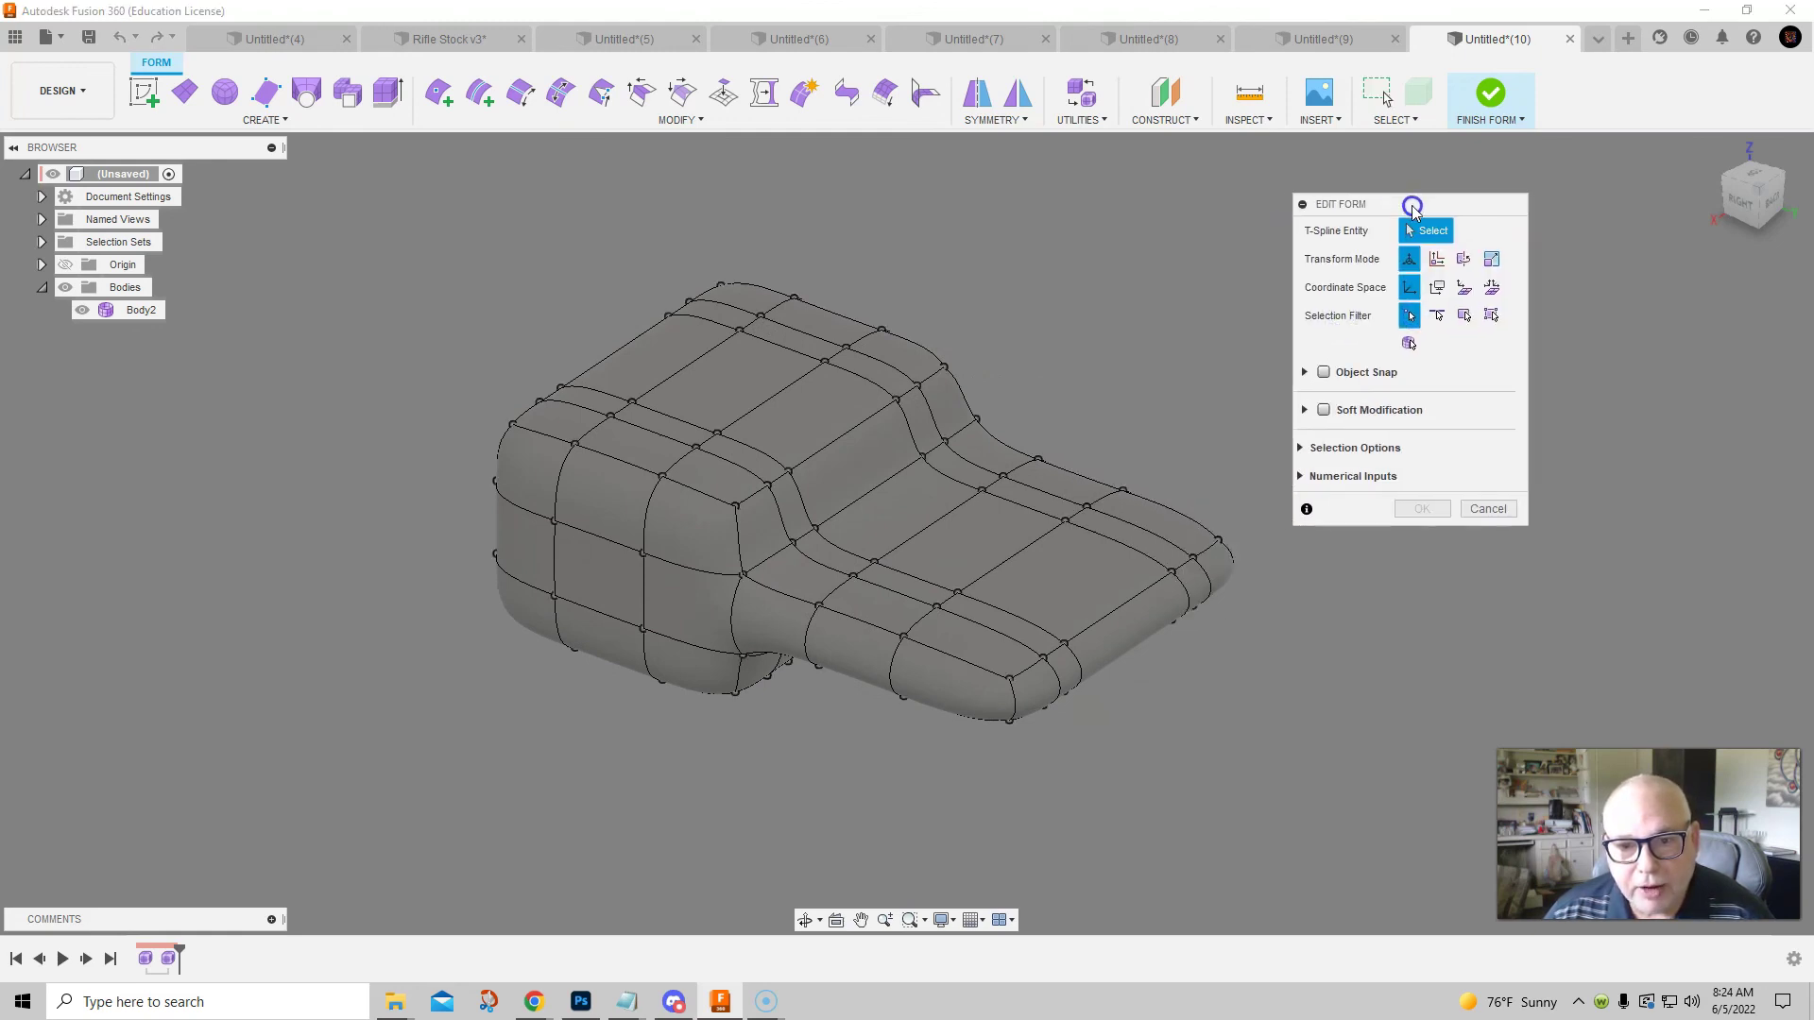
Try raising one vertex on top of the box by about 5.26 mm and undo the move
left_click(718, 435)
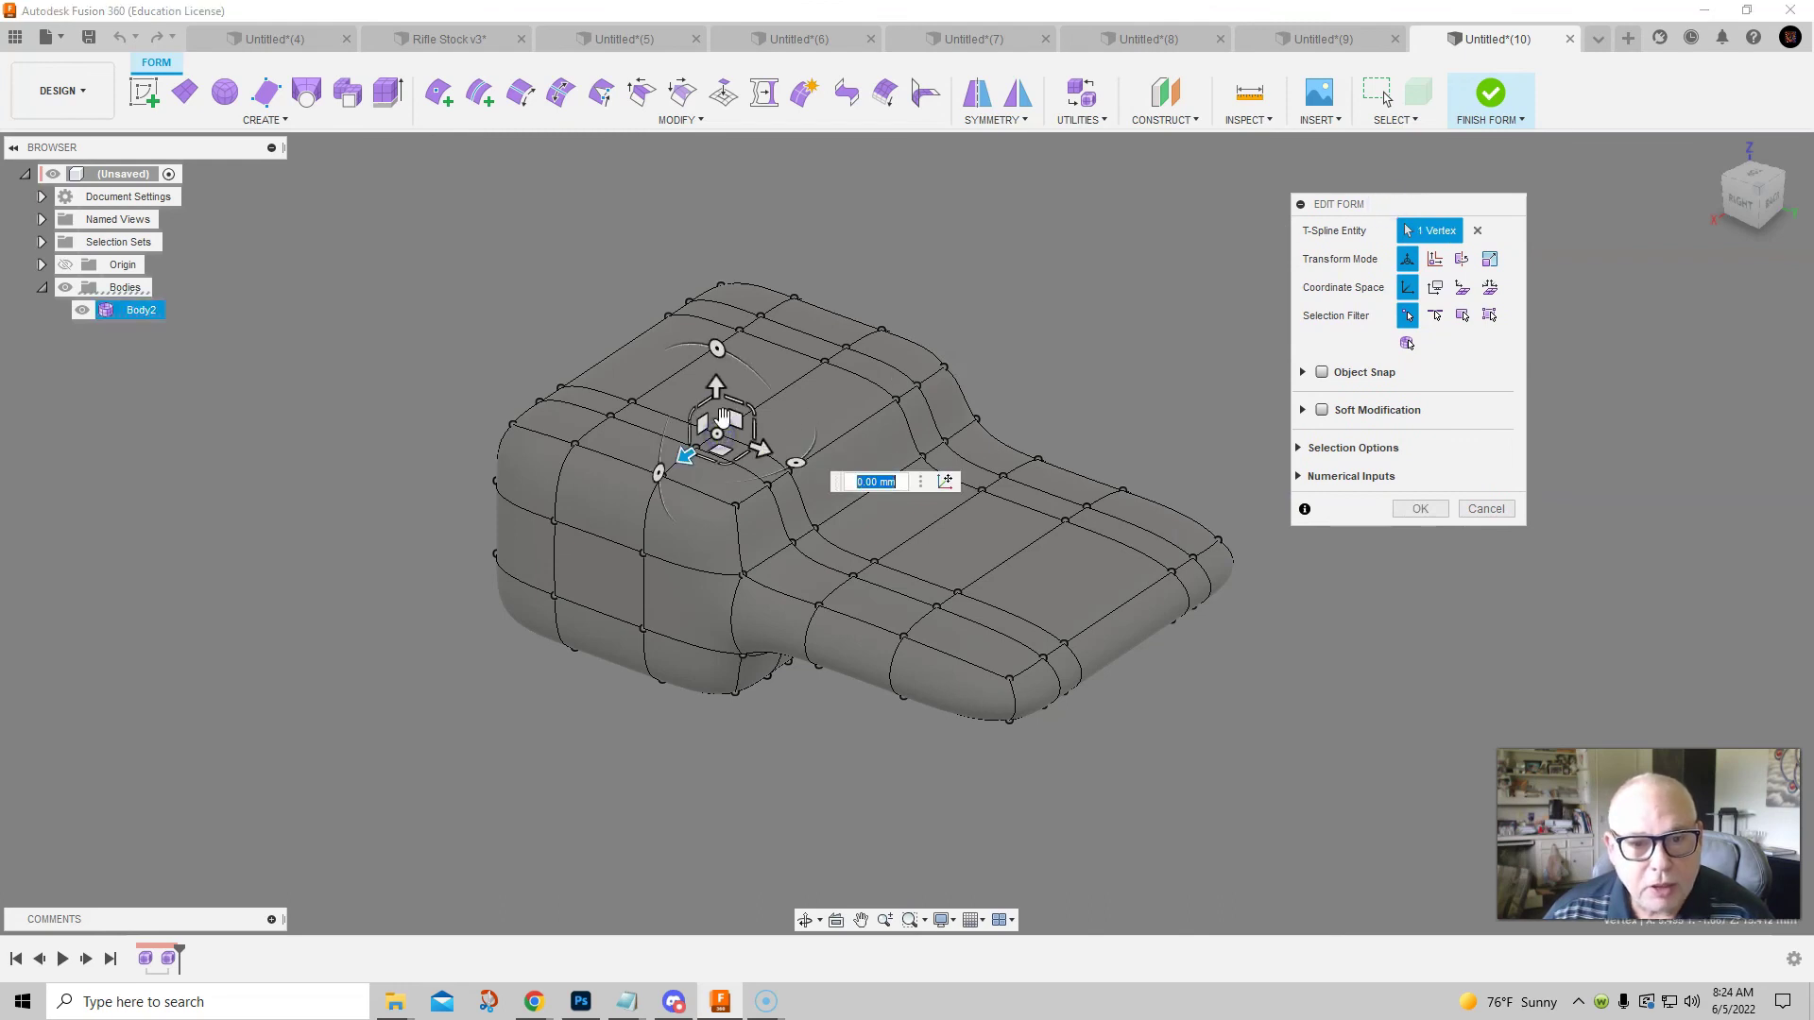
left_click_drag(717, 380, 717, 314)
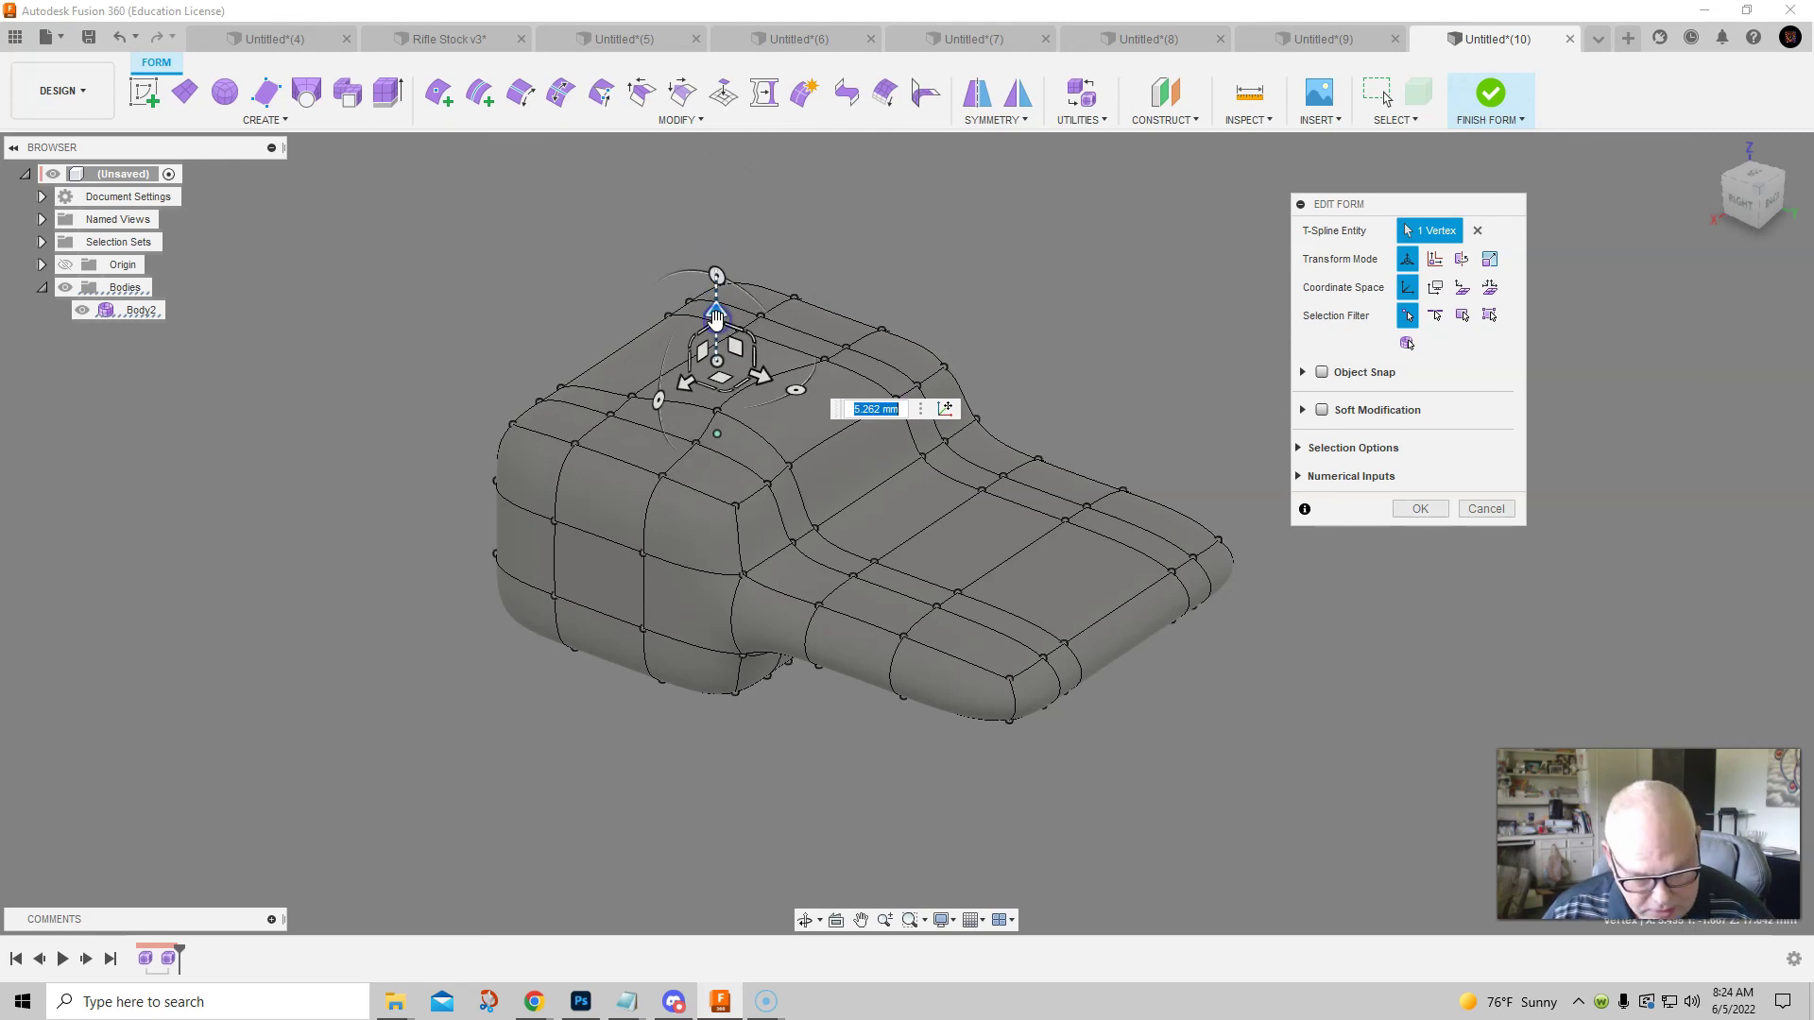
key("ctrl+z")
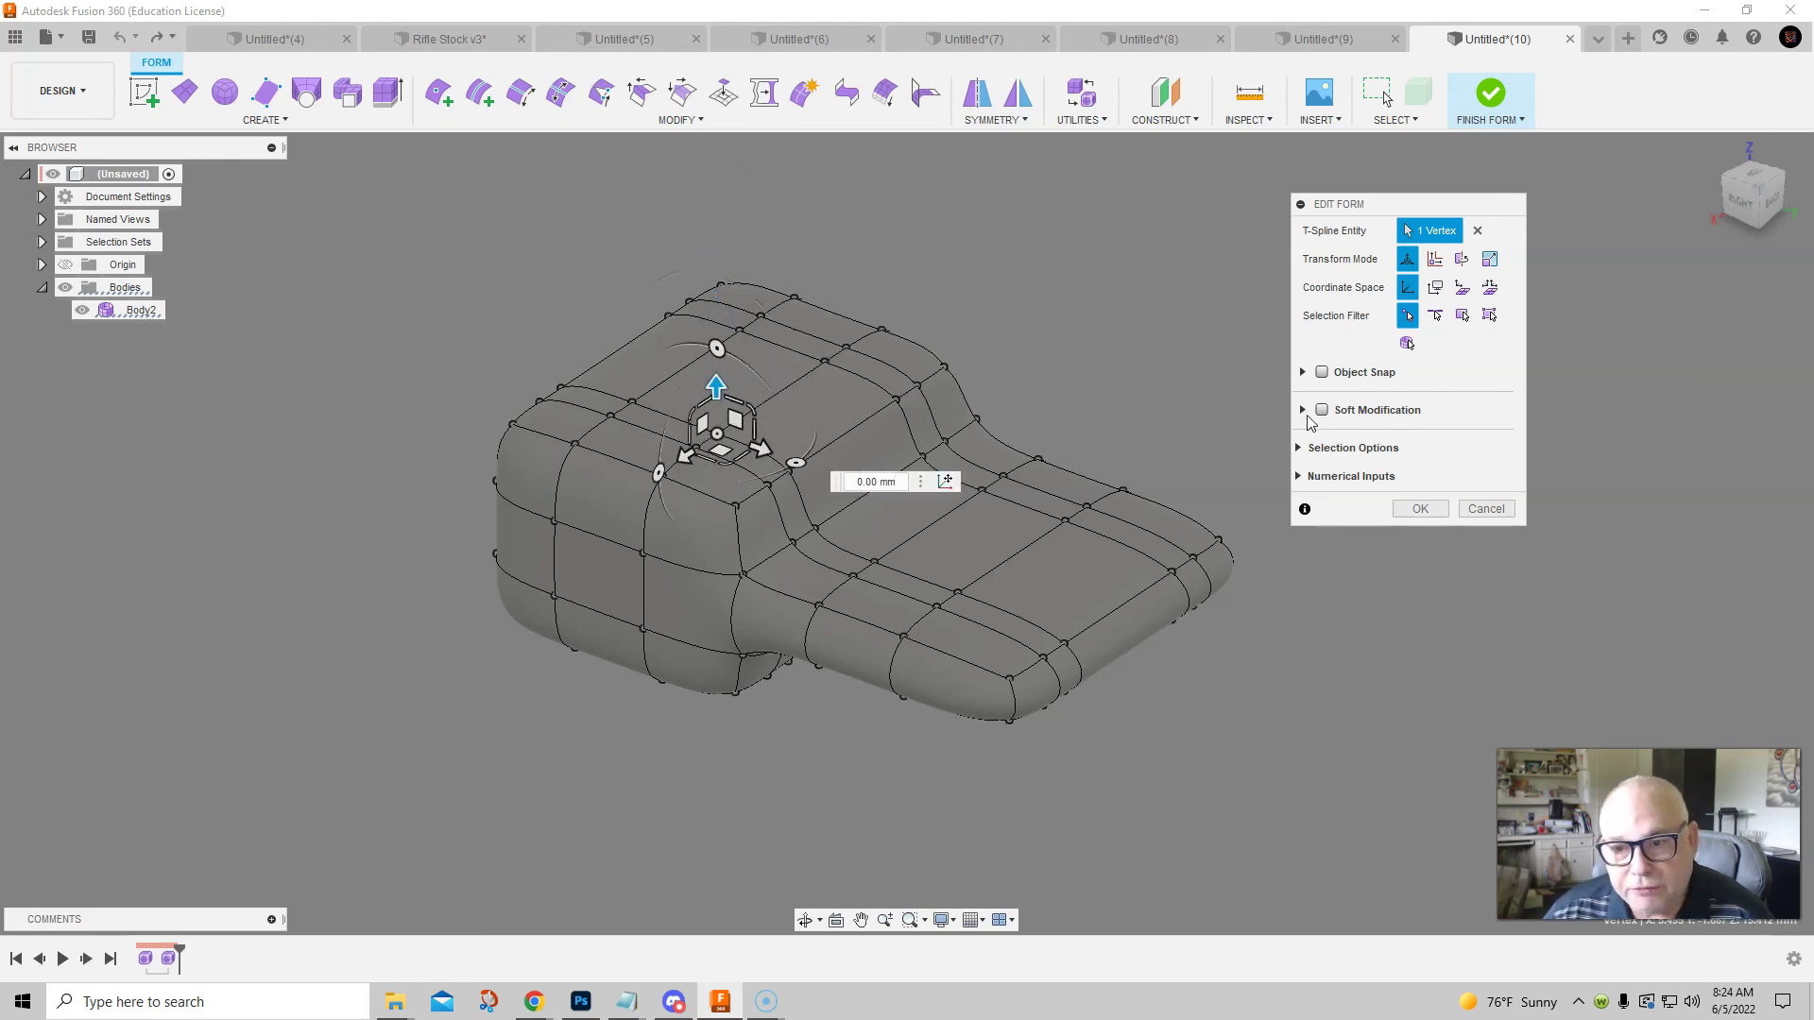
Switch the filter to faces, enable Soft Modification and raise the box's top centre face about 1.5 mm
left_click(1303, 412)
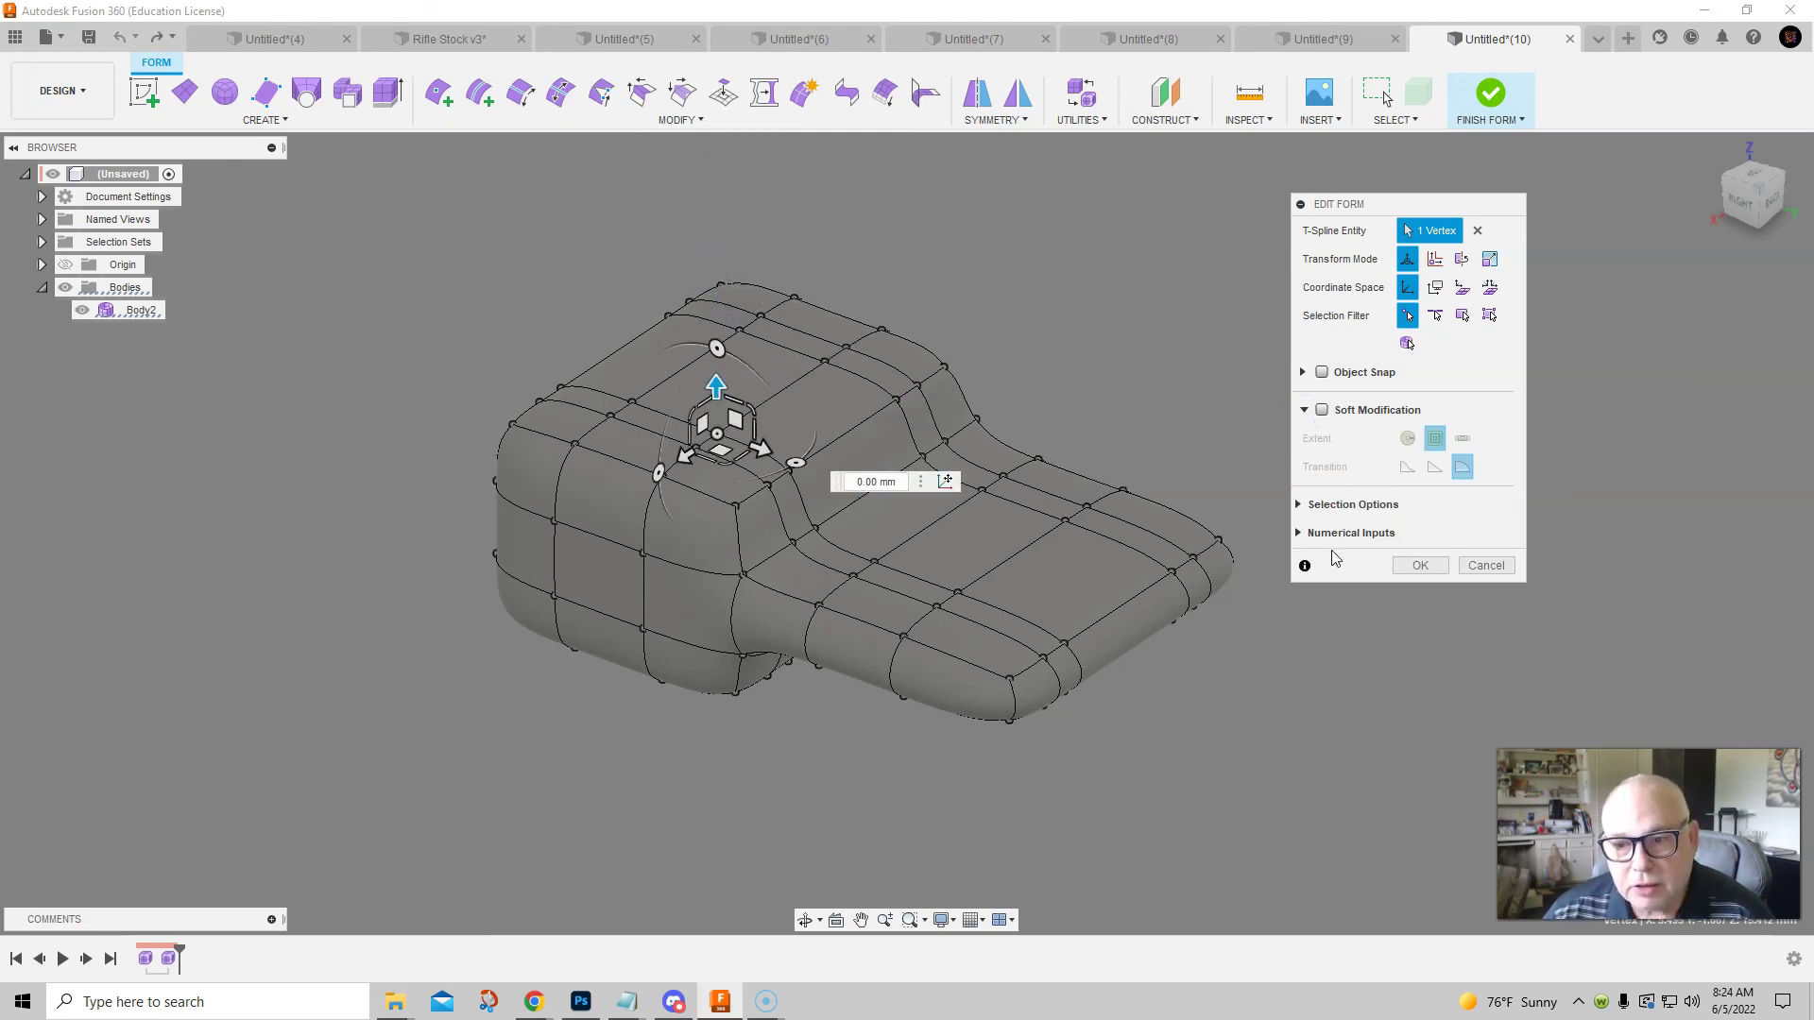
left_click(1461, 315)
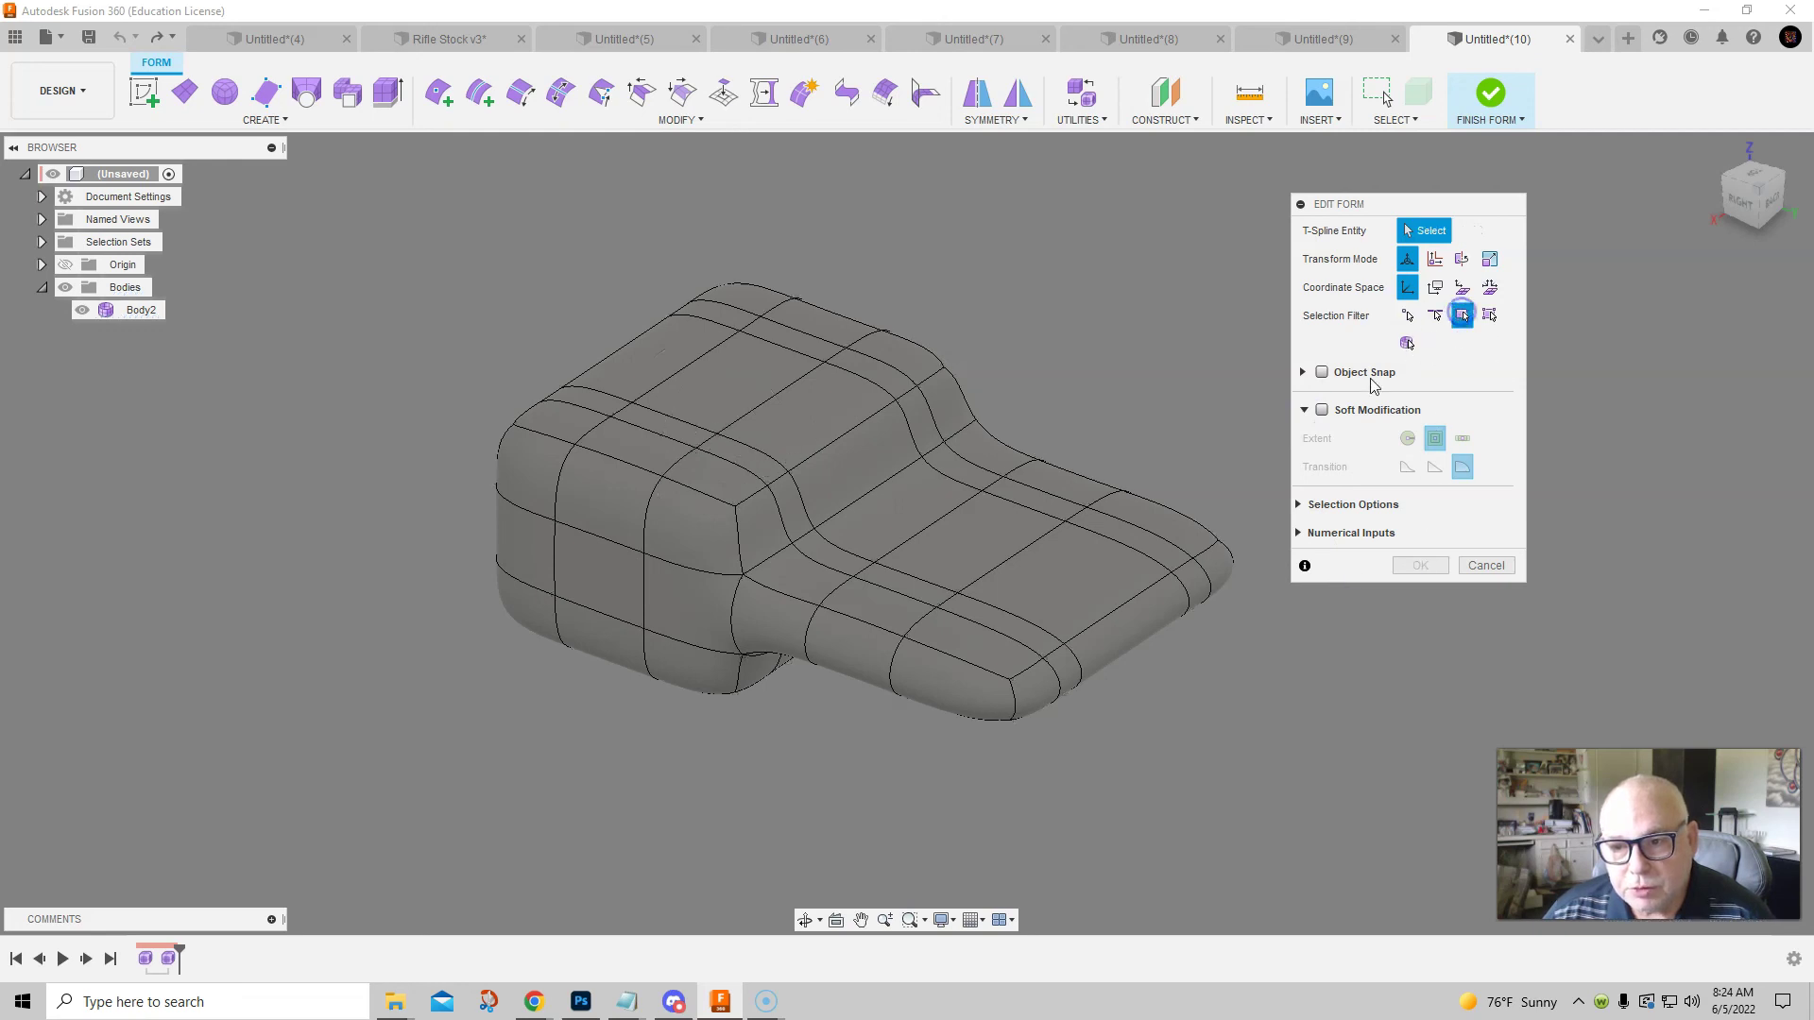
left_click(740, 385)
left_click(1324, 410)
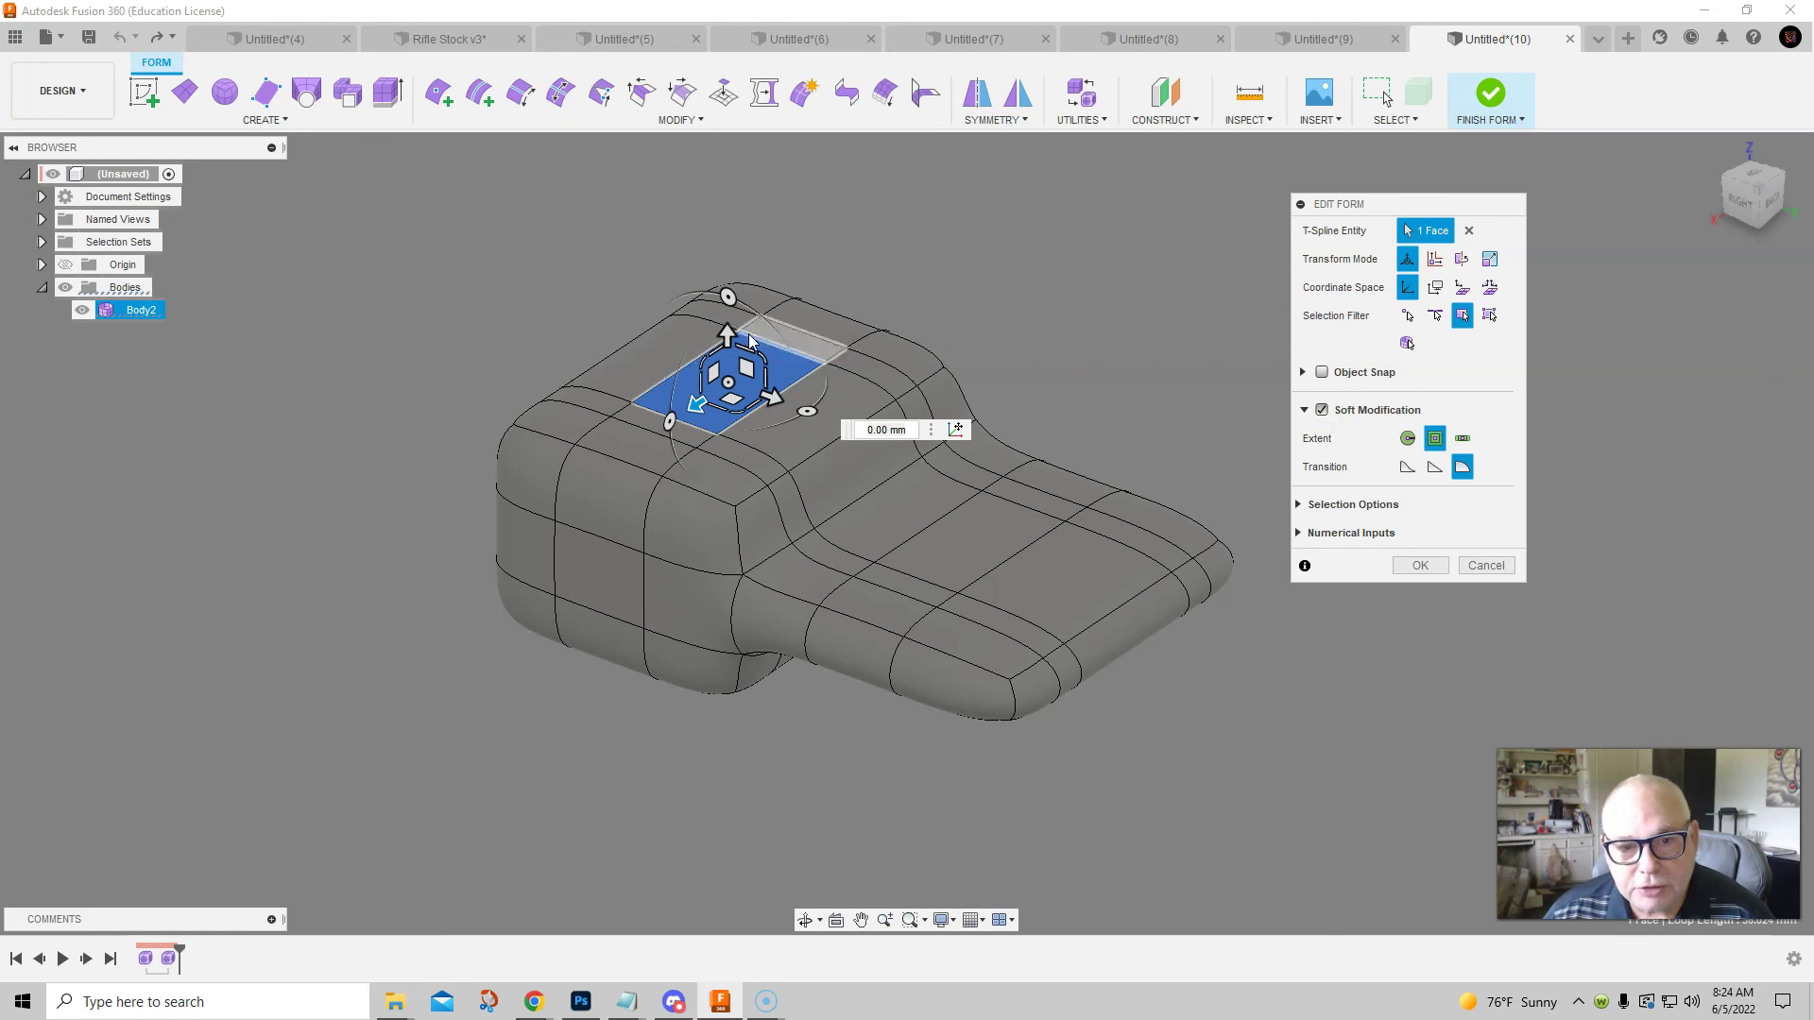
mouse_move(727, 332)
left_mouse_down()
mouse_move(729, 293)
mouse_move(728, 311)
left_mouse_up()
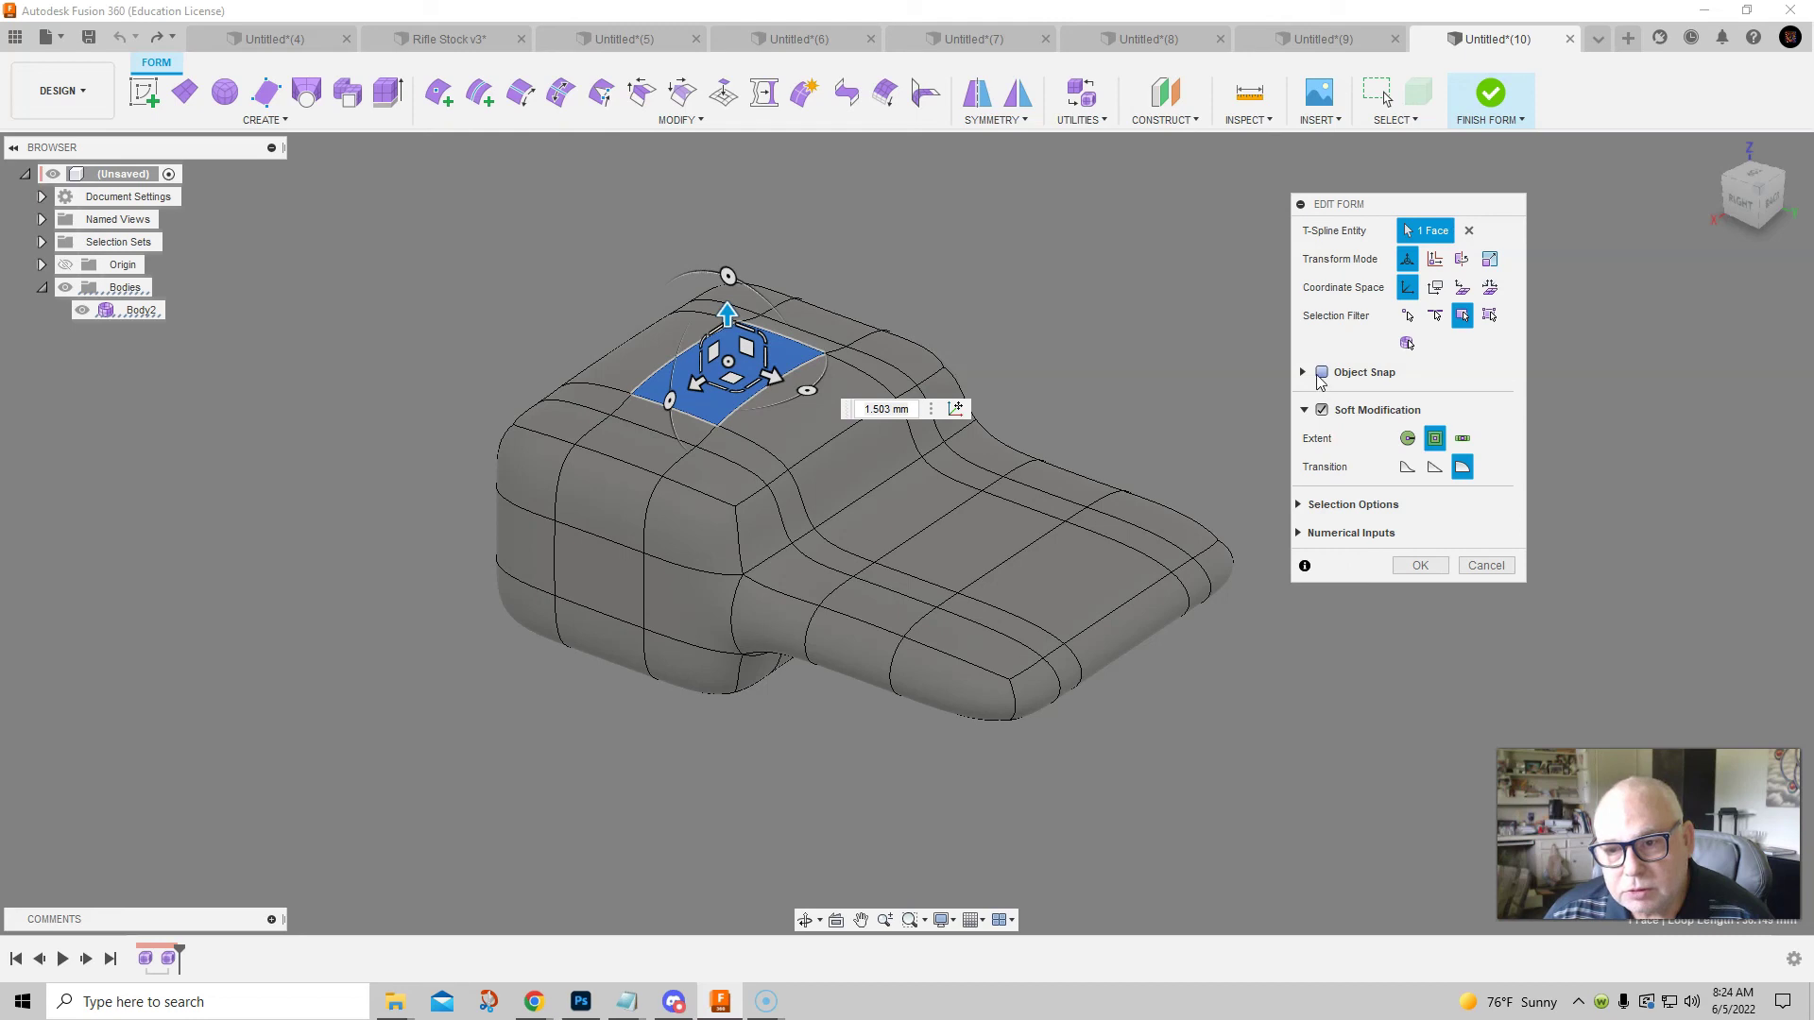
Expand the object snap and selection options, grow the face selection once and shrink it back to the single face
left_click(1302, 374)
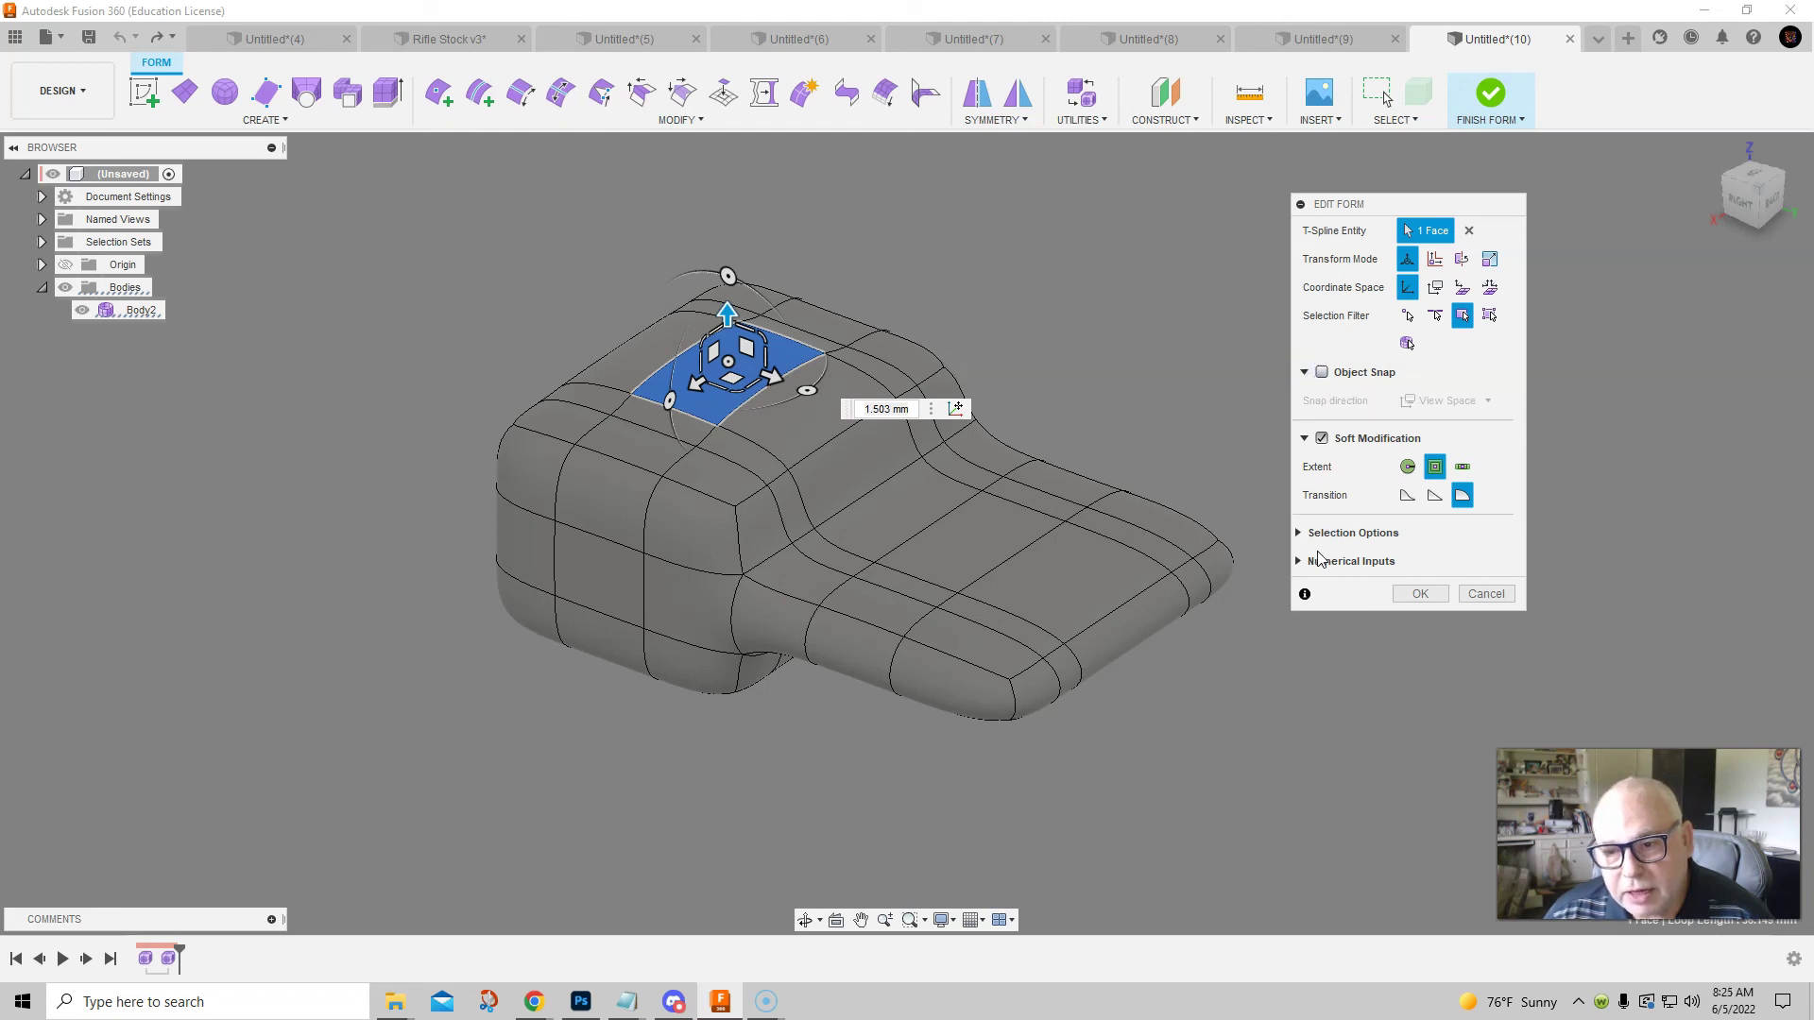
left_click(1302, 533)
left_click_drag(1396, 202, 1363, 150)
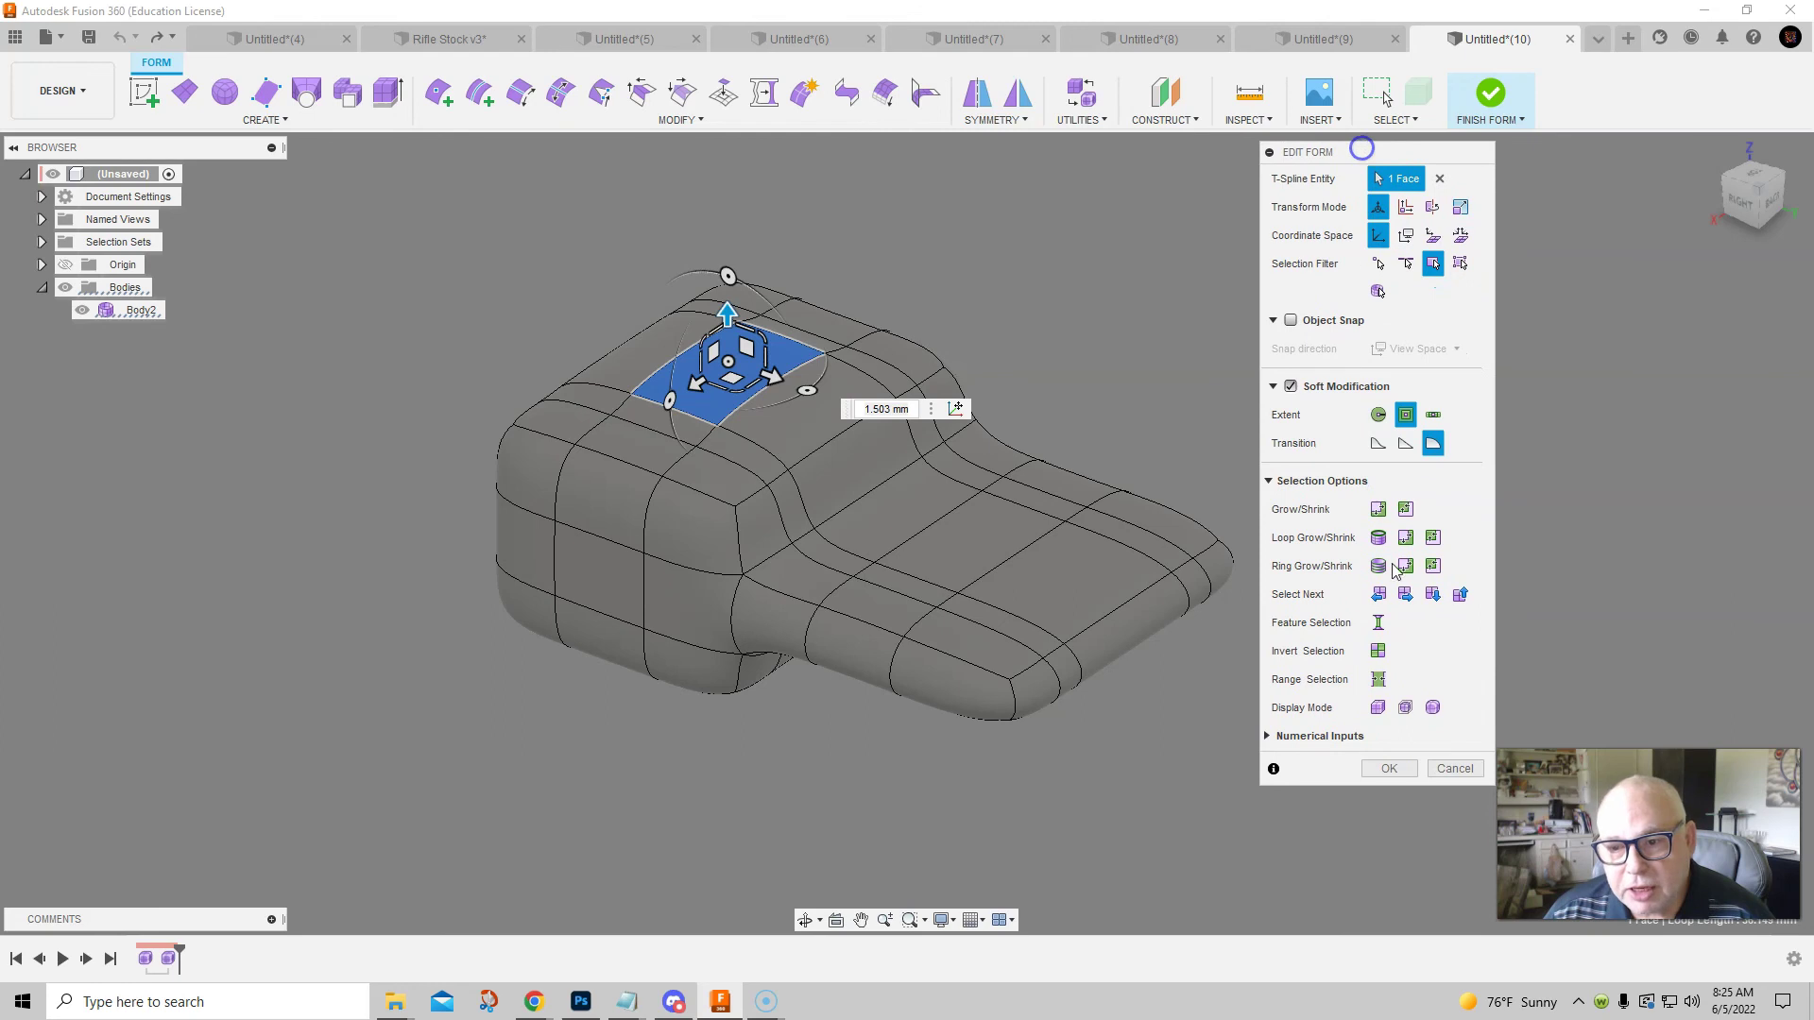
left_click(1378, 510)
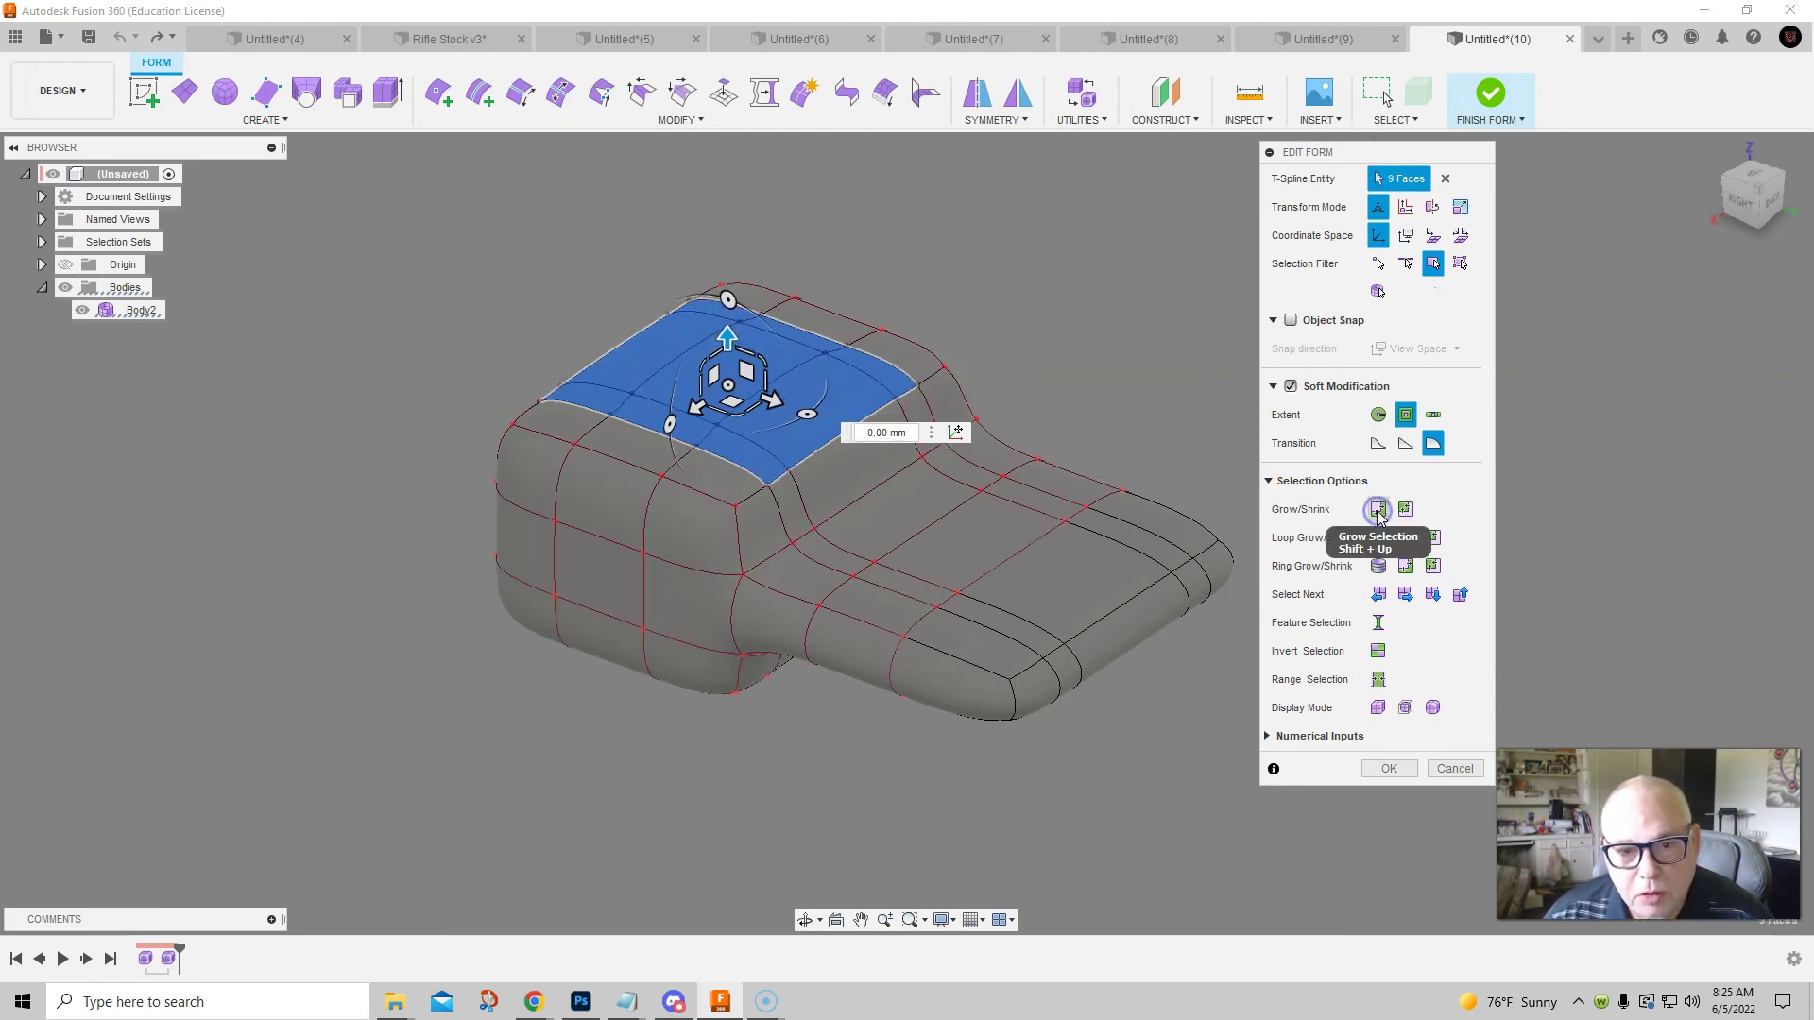
left_click(1405, 510)
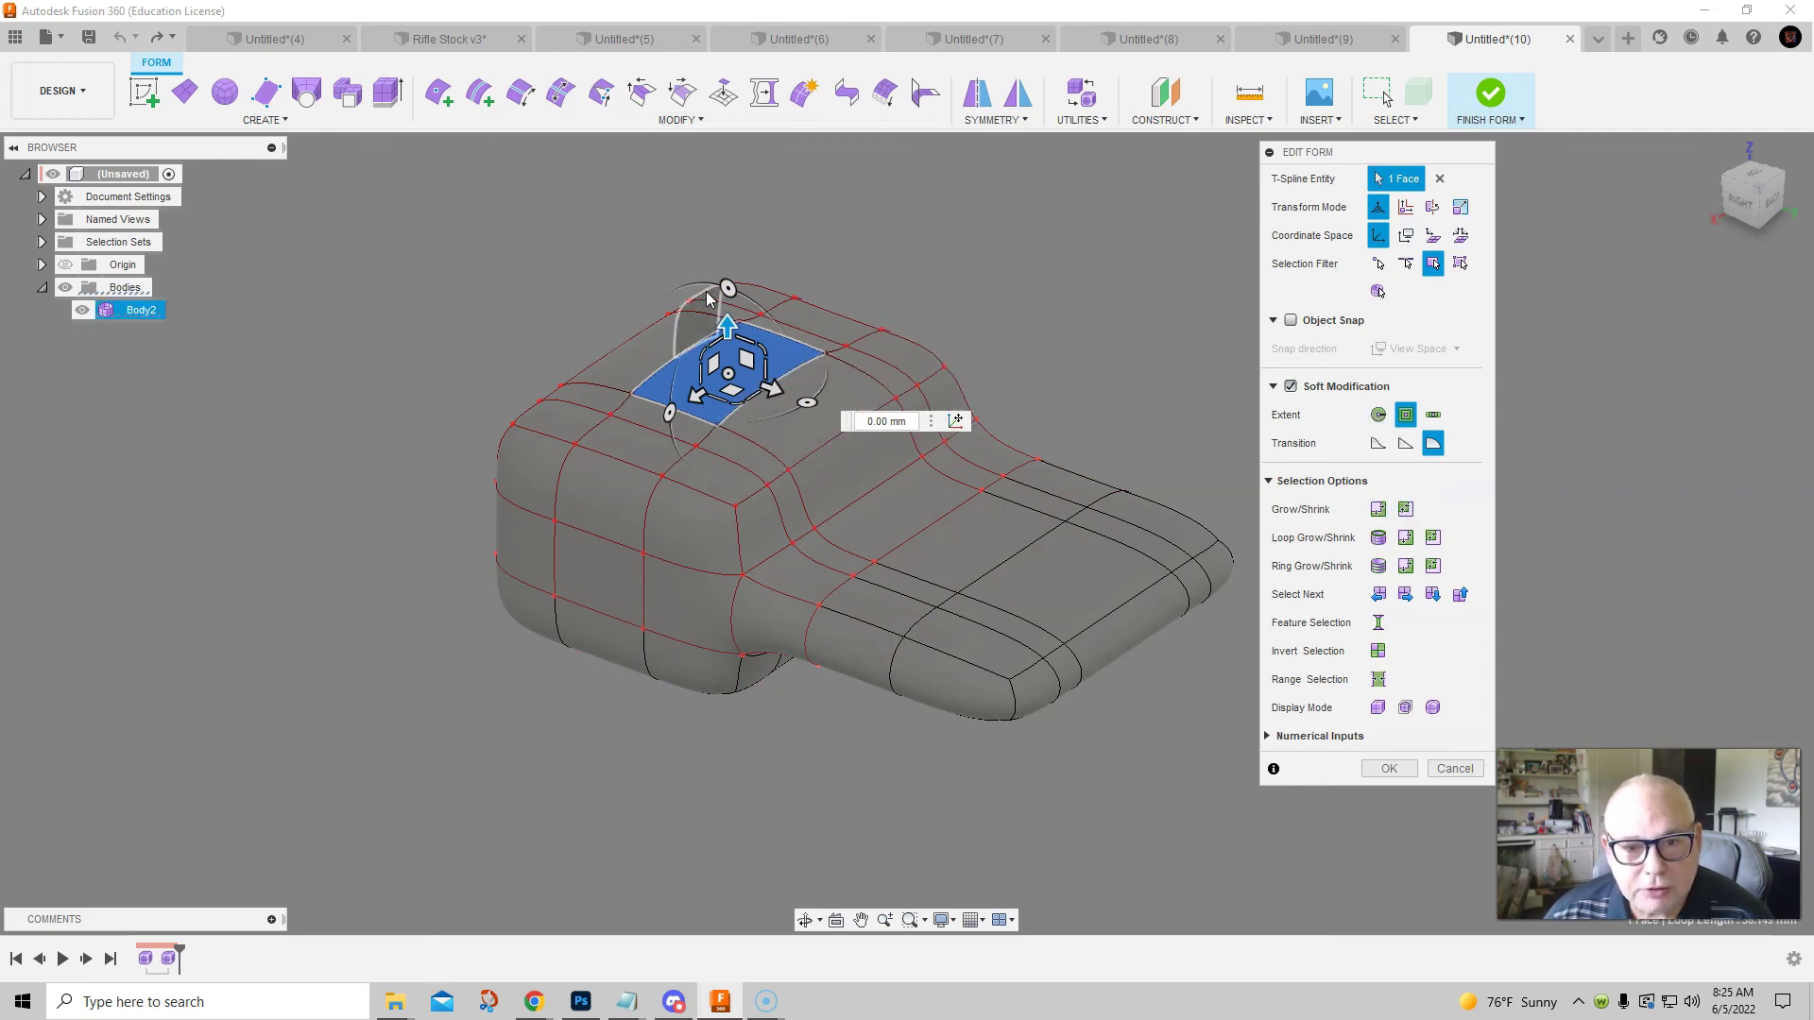
Raise the top centre face to an offset of about 8.27 mm and limit the soft modification extent to a 1 mm distance
left_click_drag(739, 326, 733, 212)
left_click(1401, 416)
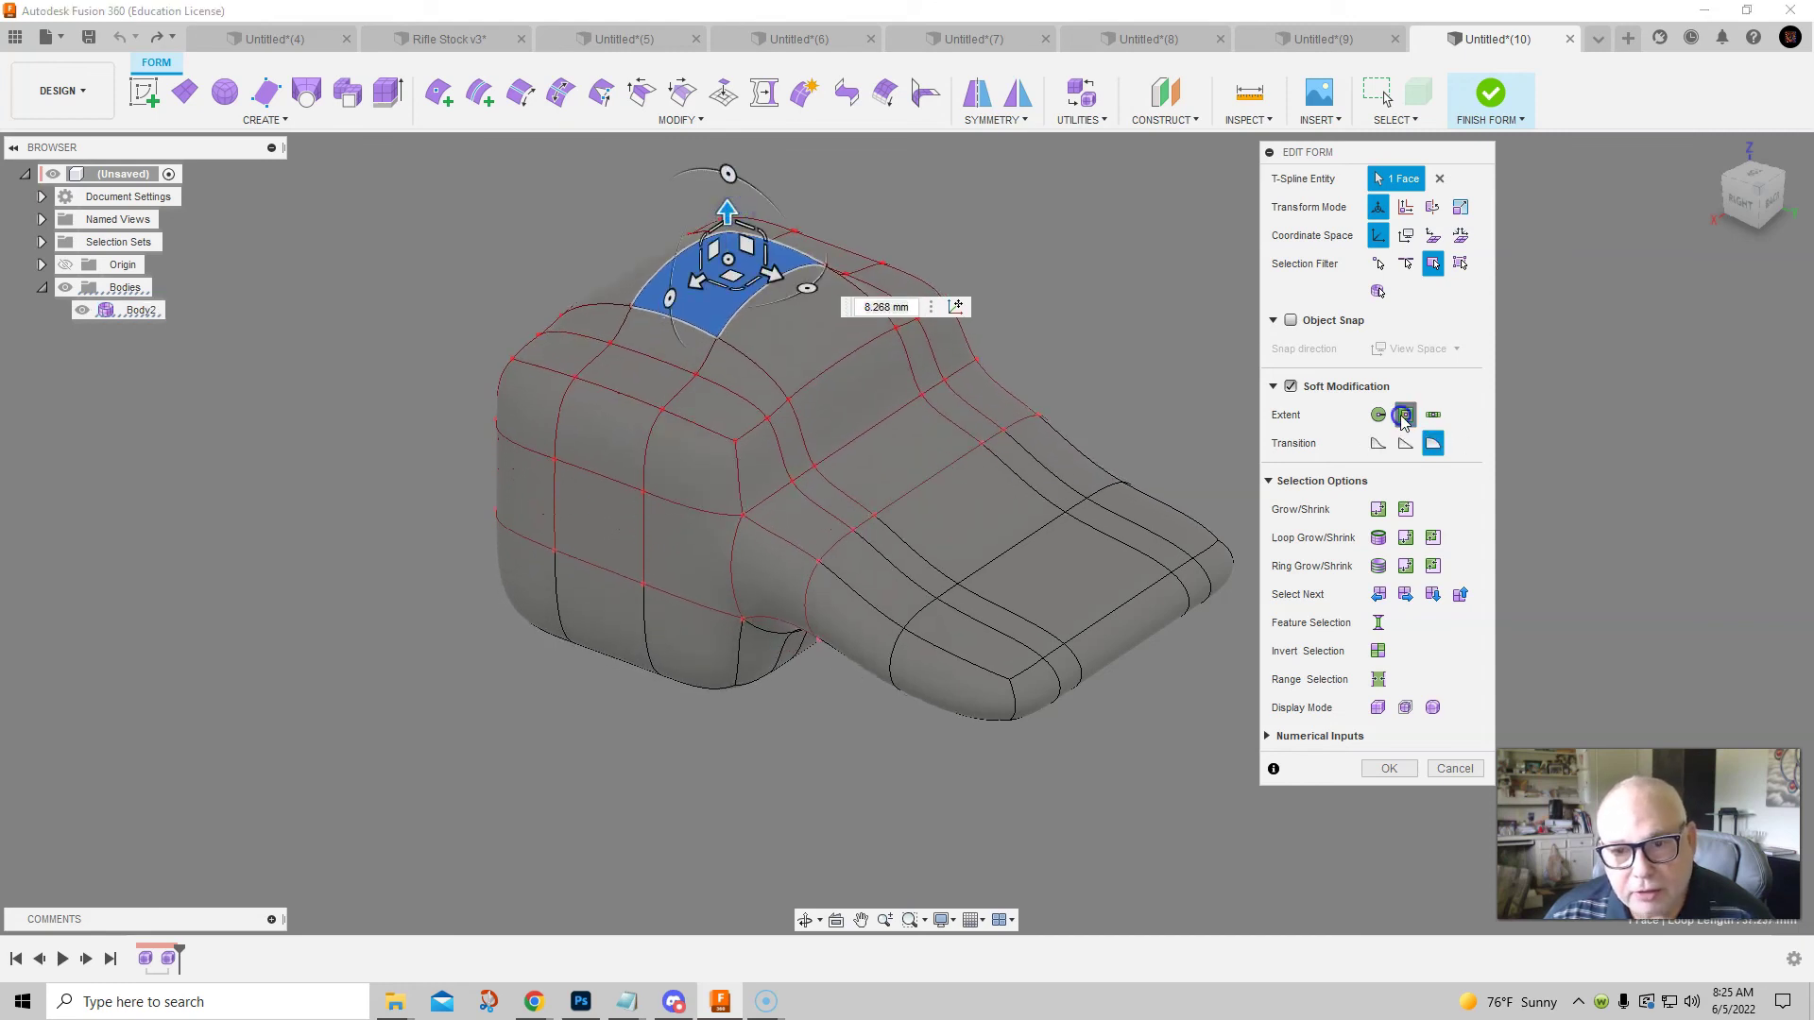
left_click(1379, 415)
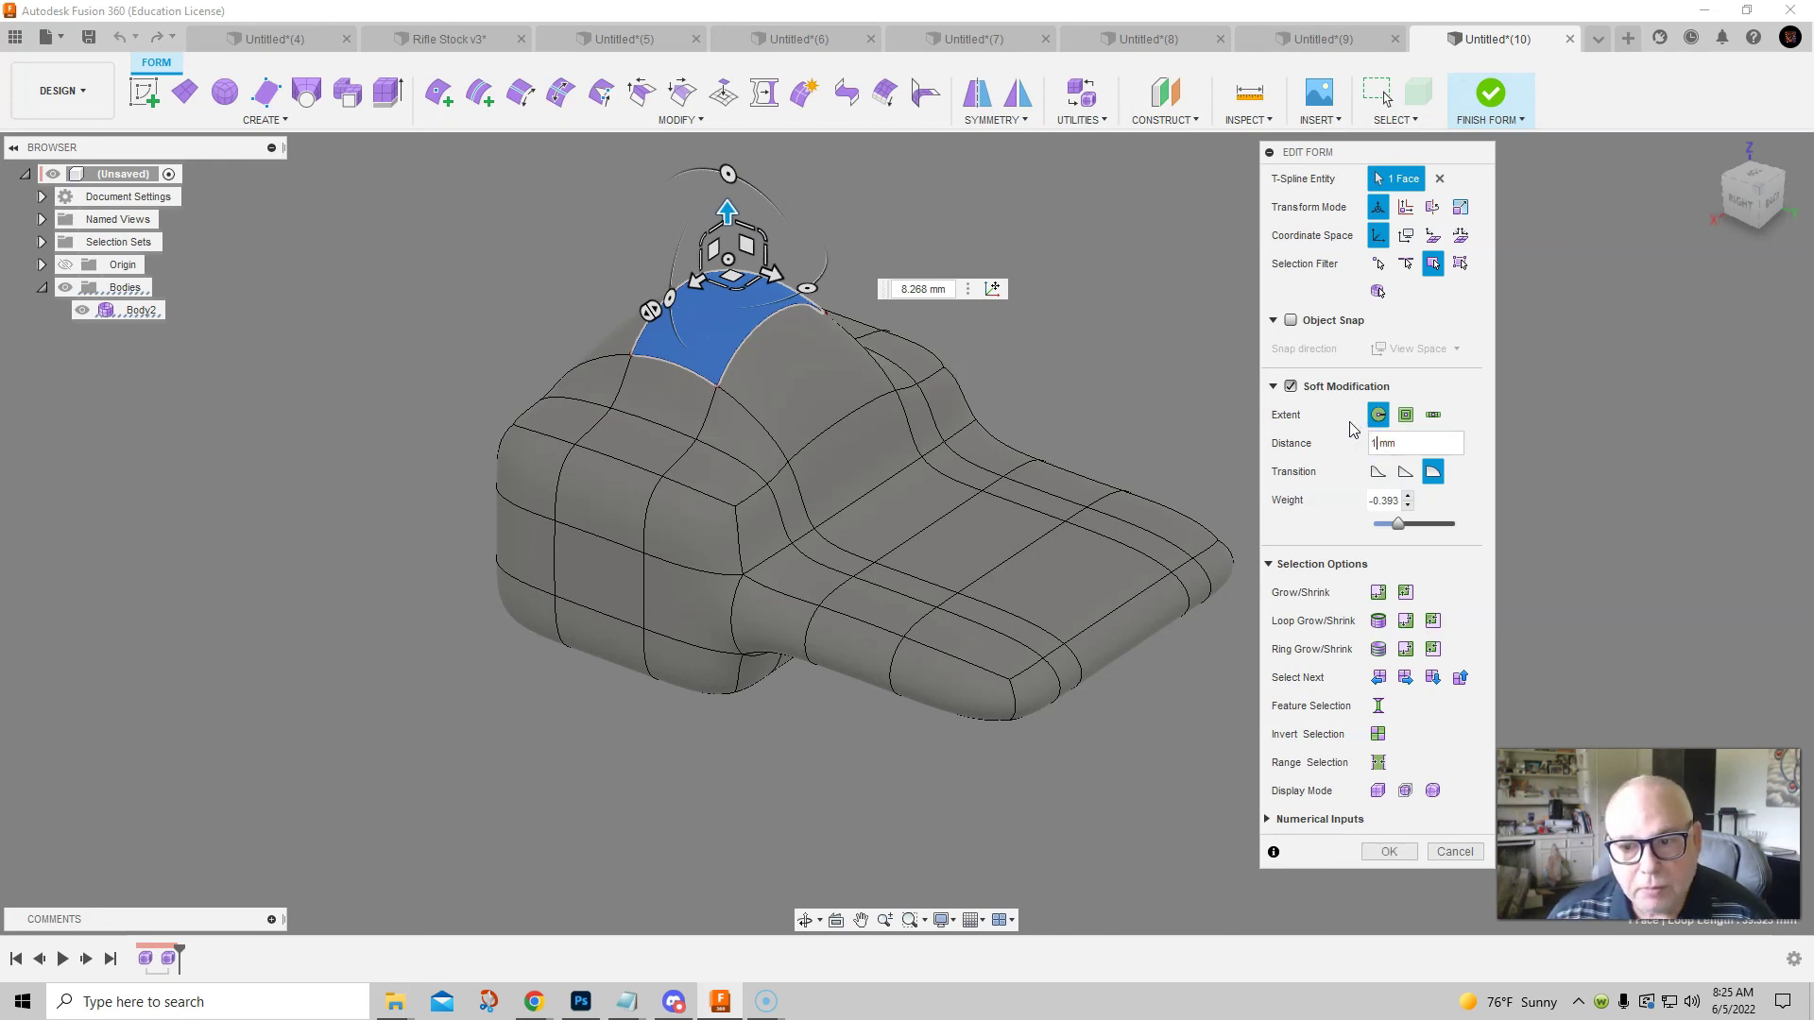
left_click(1102, 416)
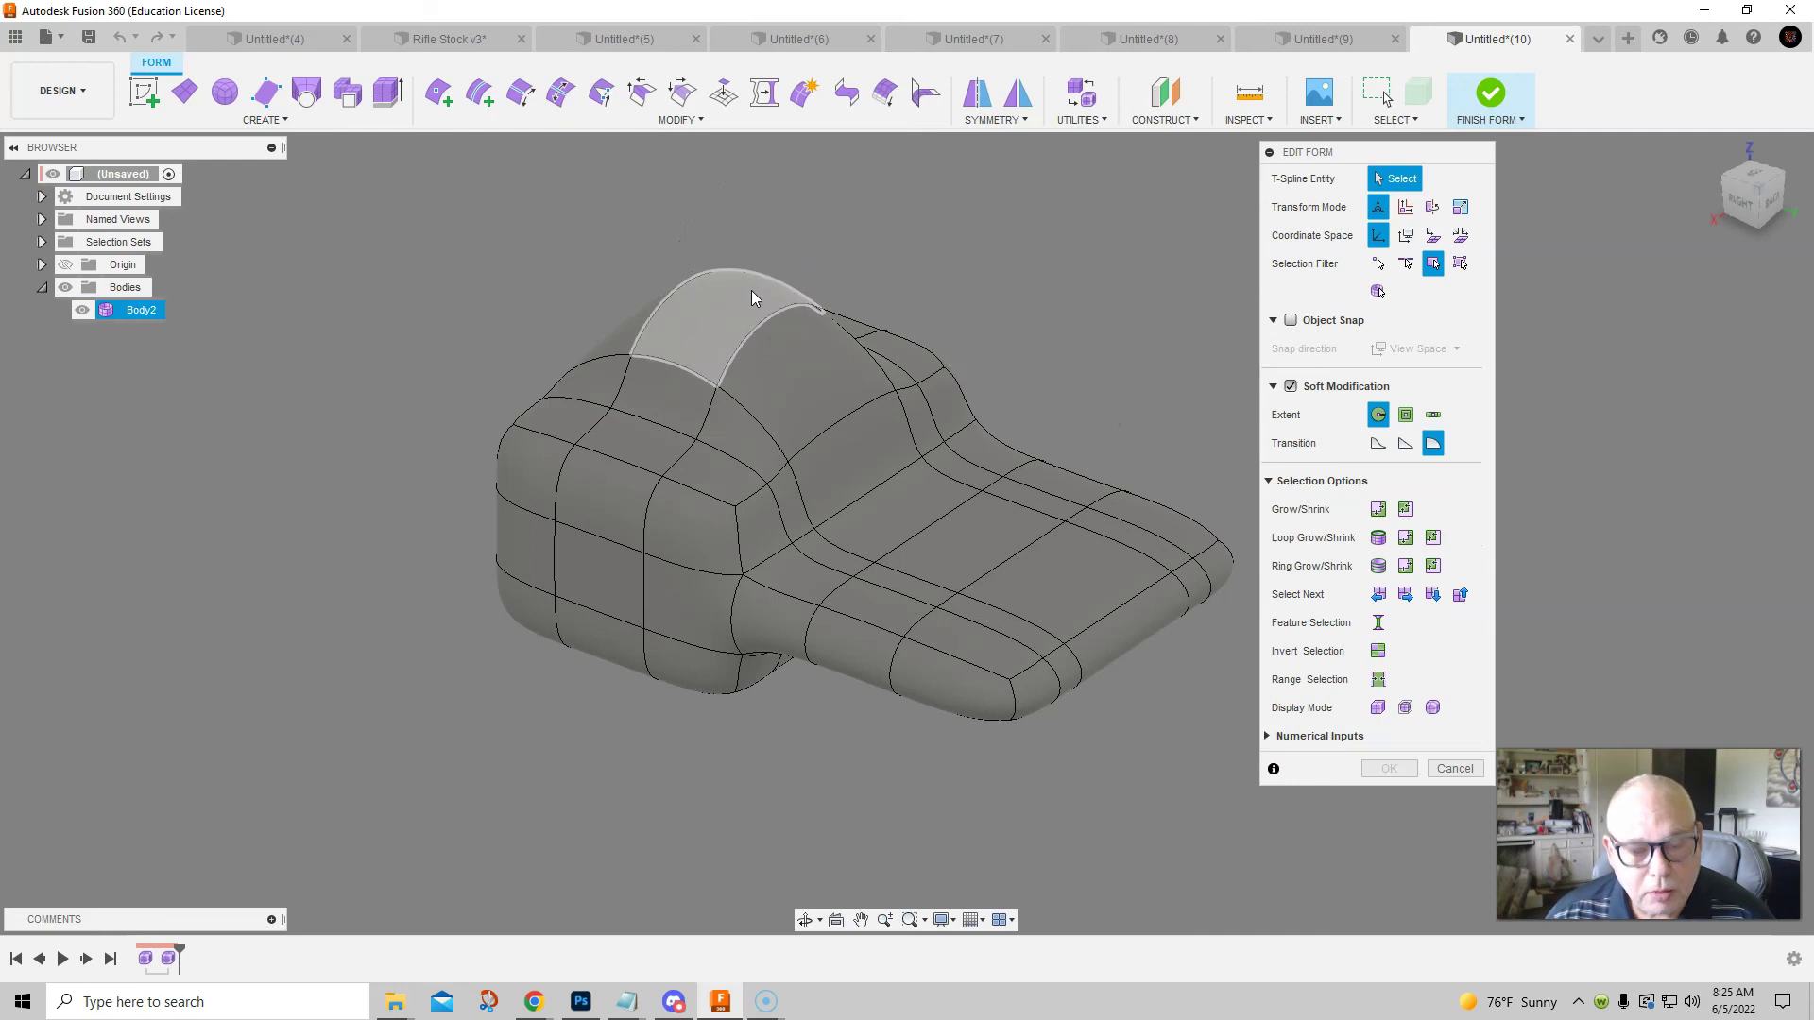
Reselect the top centre face, lower it about 2.53 mm and set the soft modification weight to 0.563
left_click(748, 296)
left_click_drag(727, 310, 726, 333)
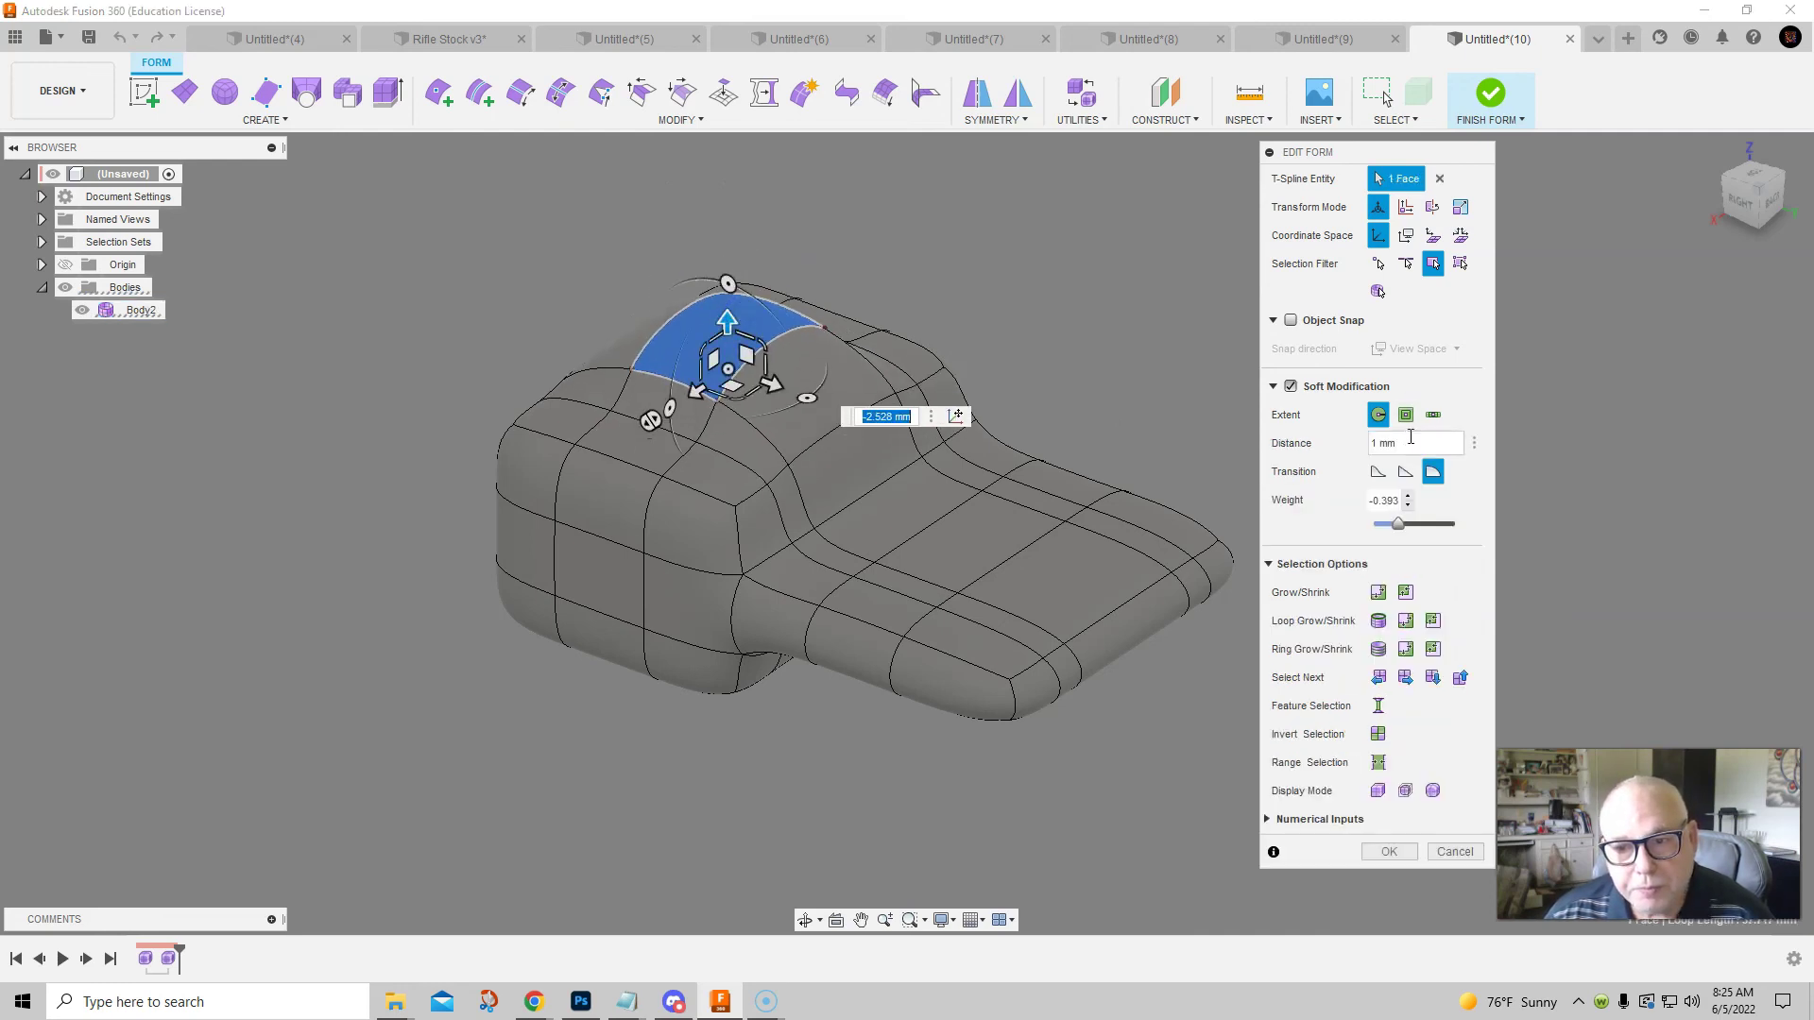
left_click_drag(1406, 533, 1434, 527)
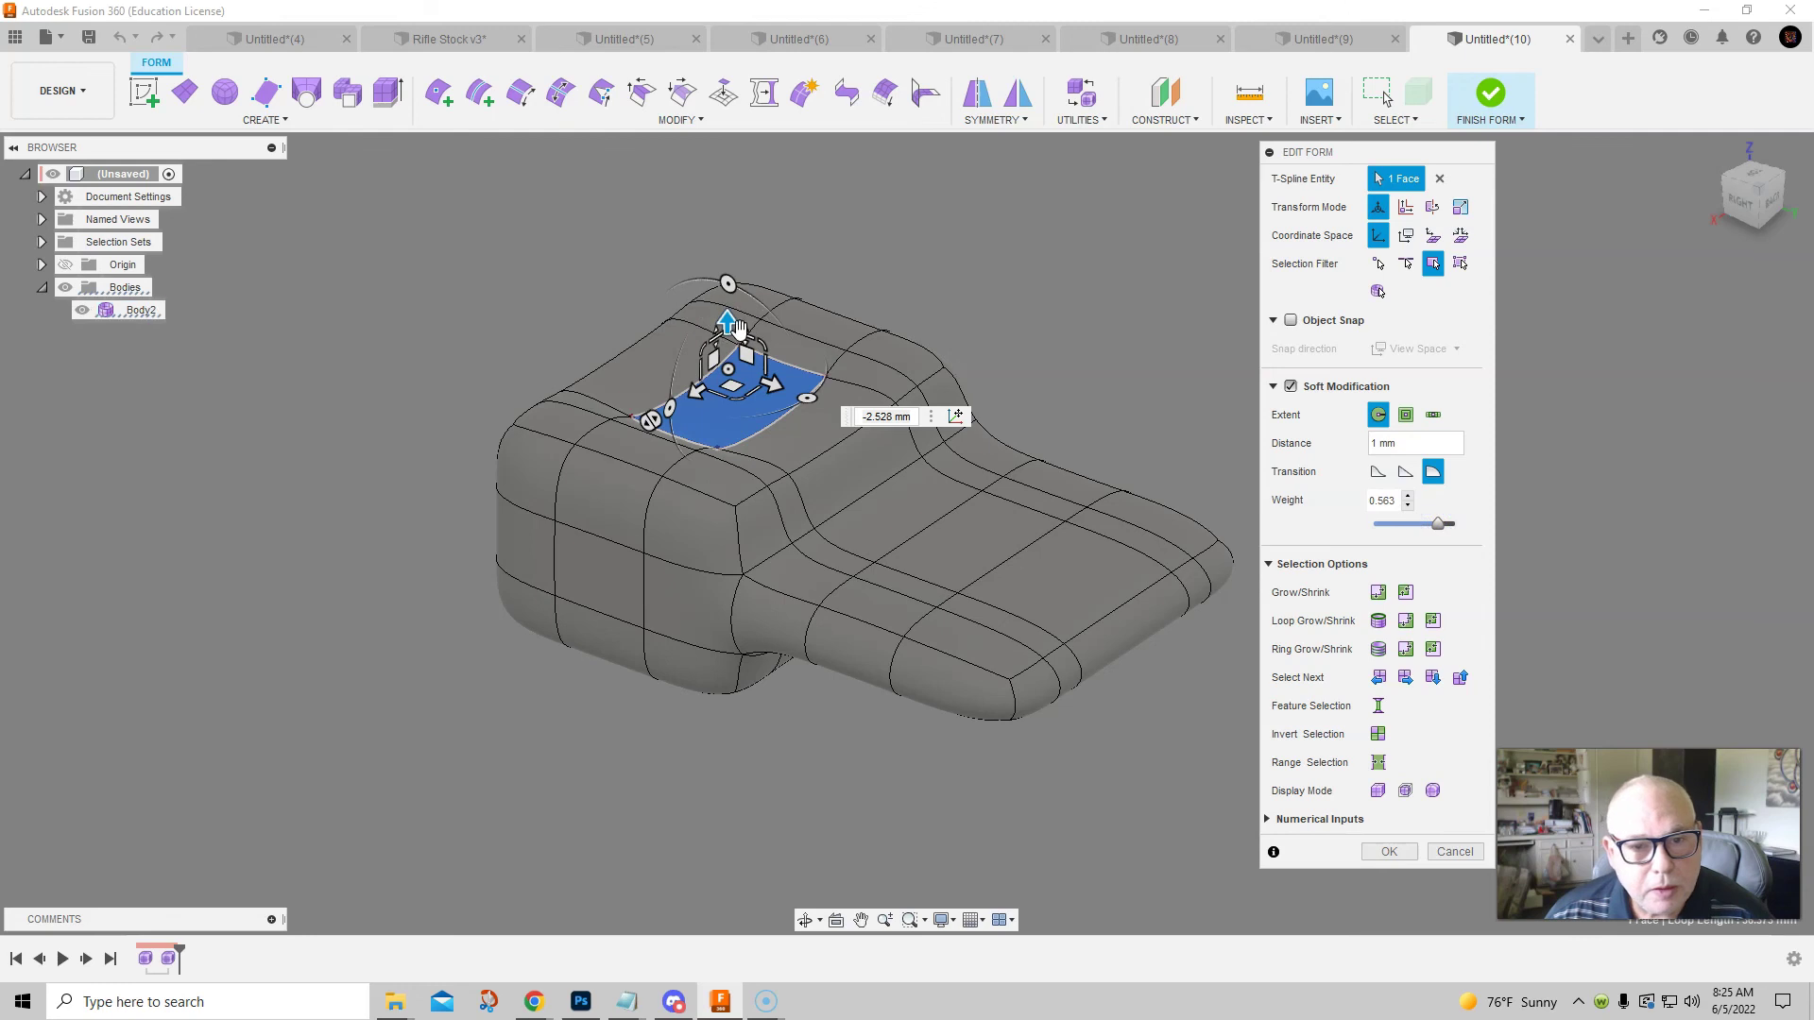
Raise the top centre face in two pulls to an offset of about 6.5 mm and accept the Edit Form changes
left_click_drag(726, 326, 726, 274)
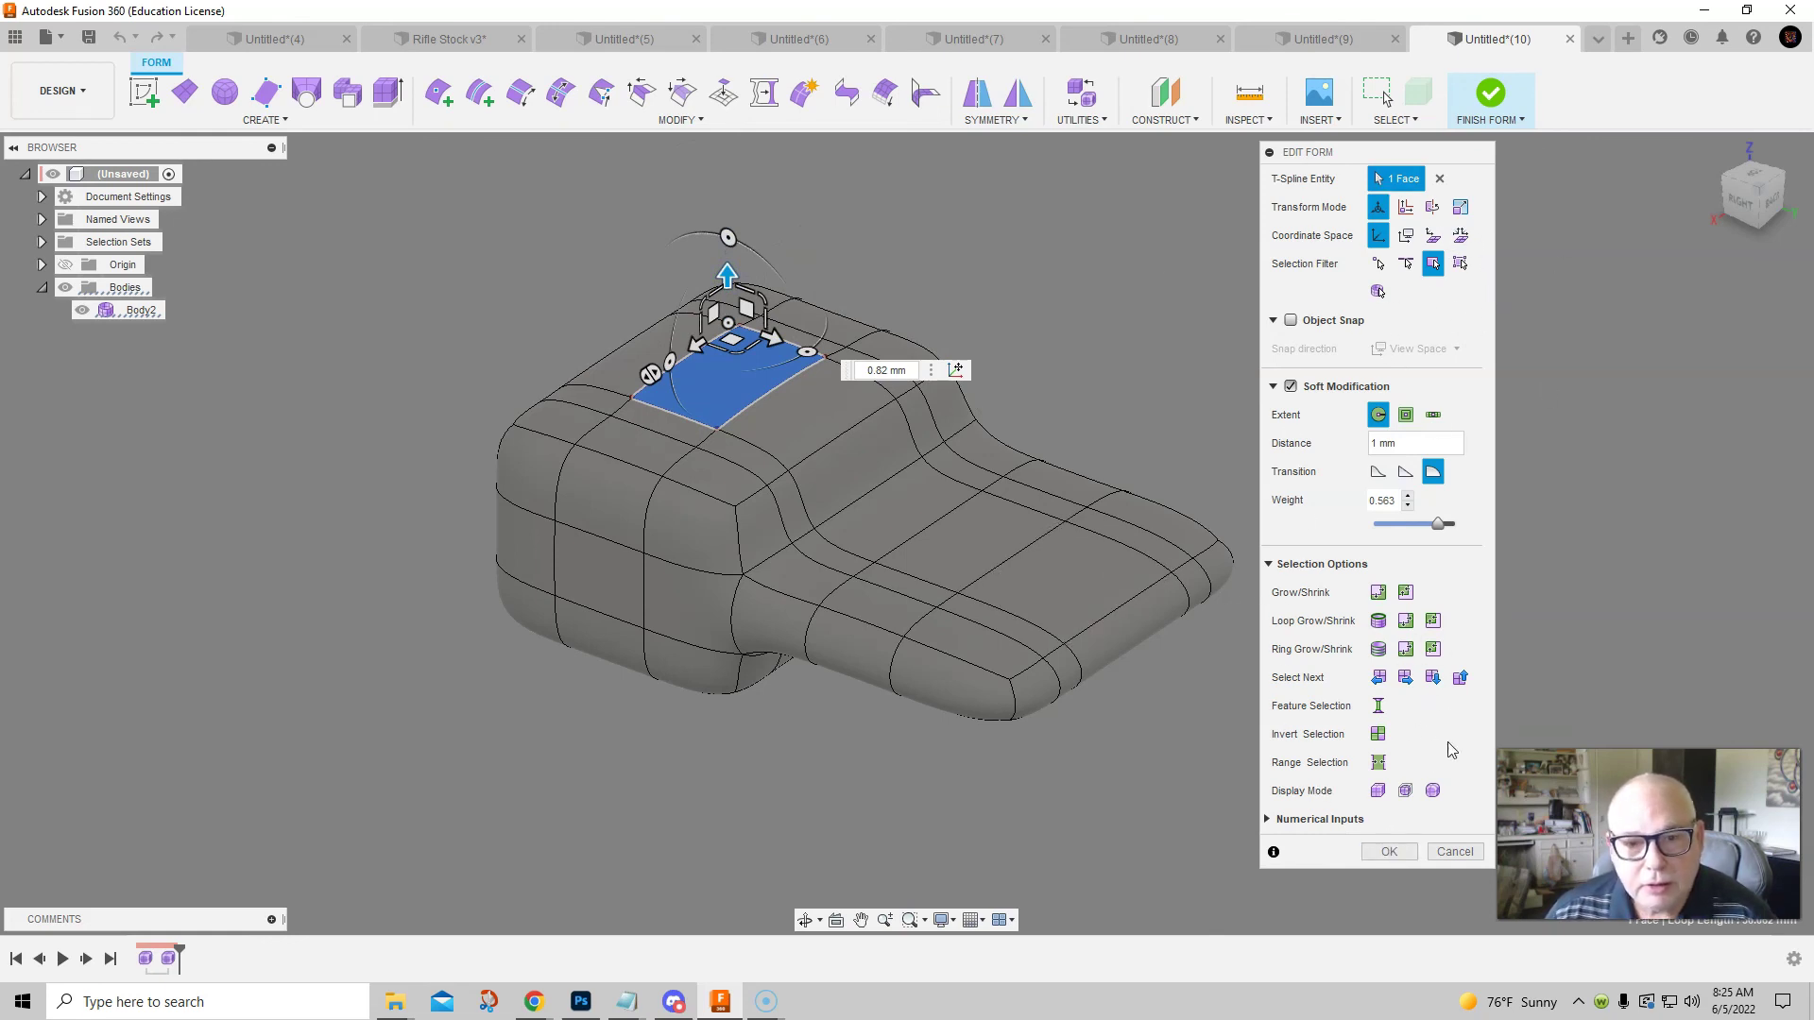
left_click_drag(727, 275, 728, 217)
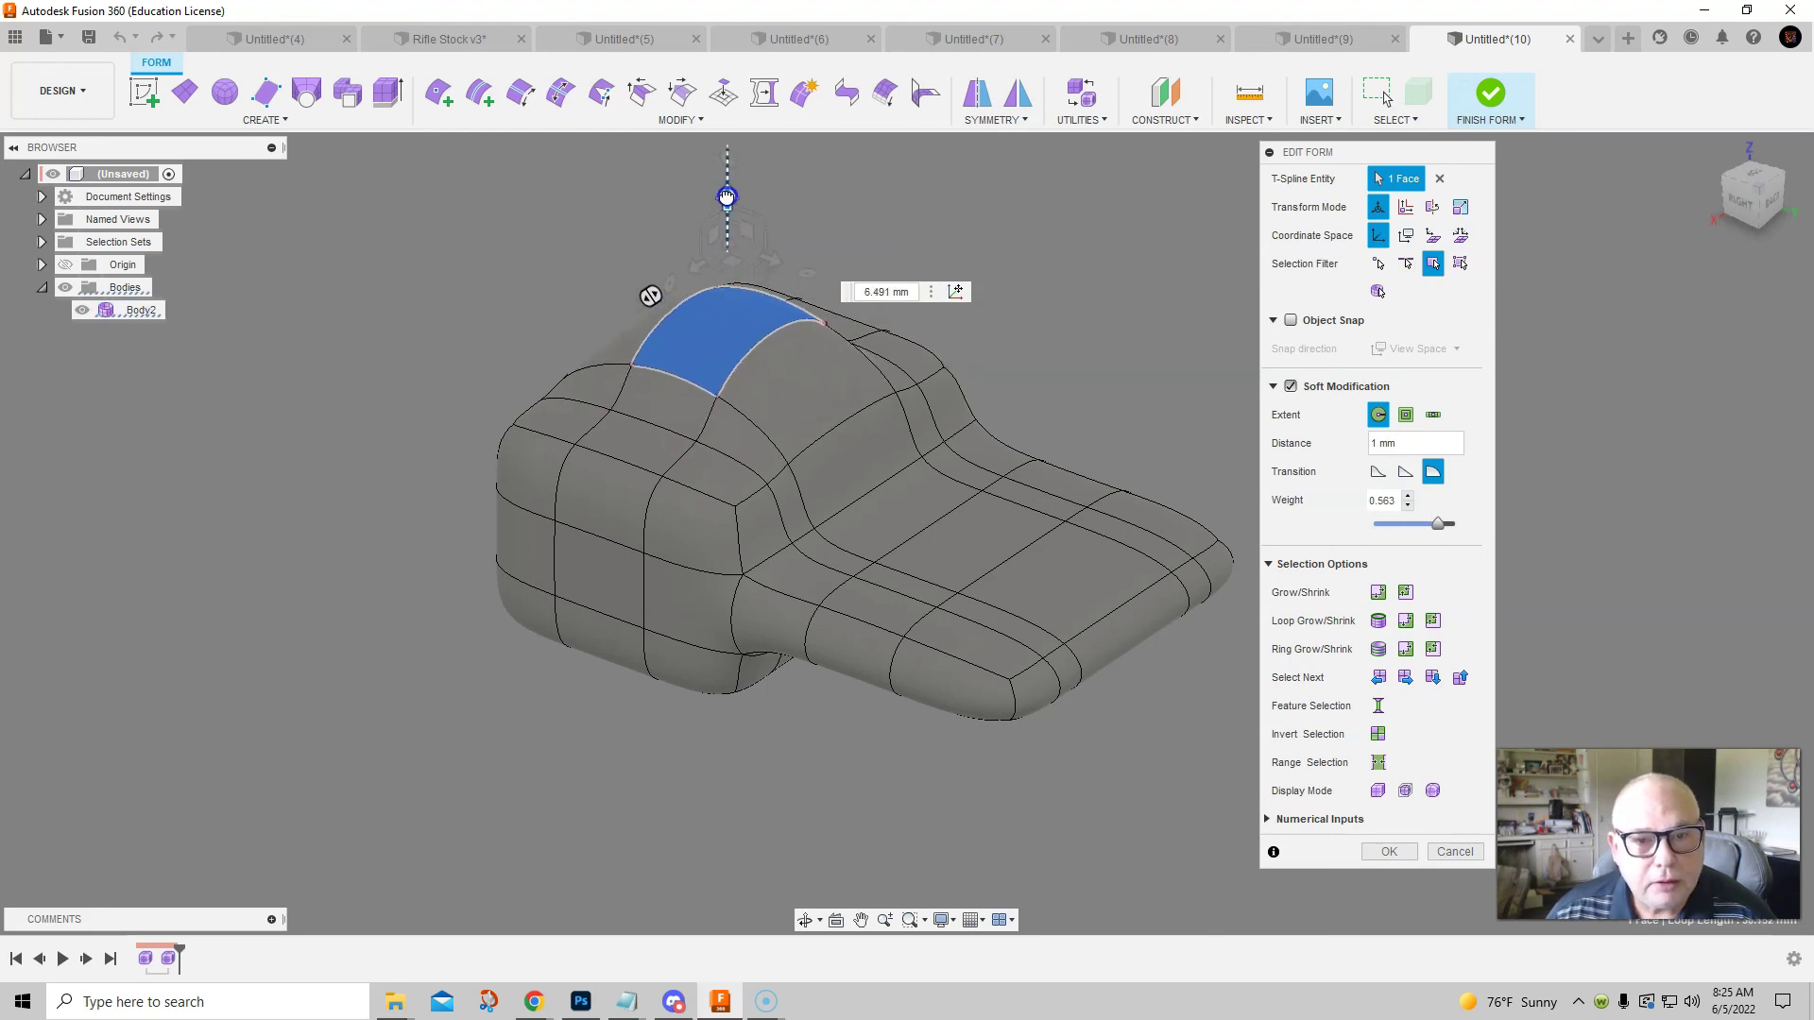
middle_click_drag(1016, 413, 866, 454, "shift")
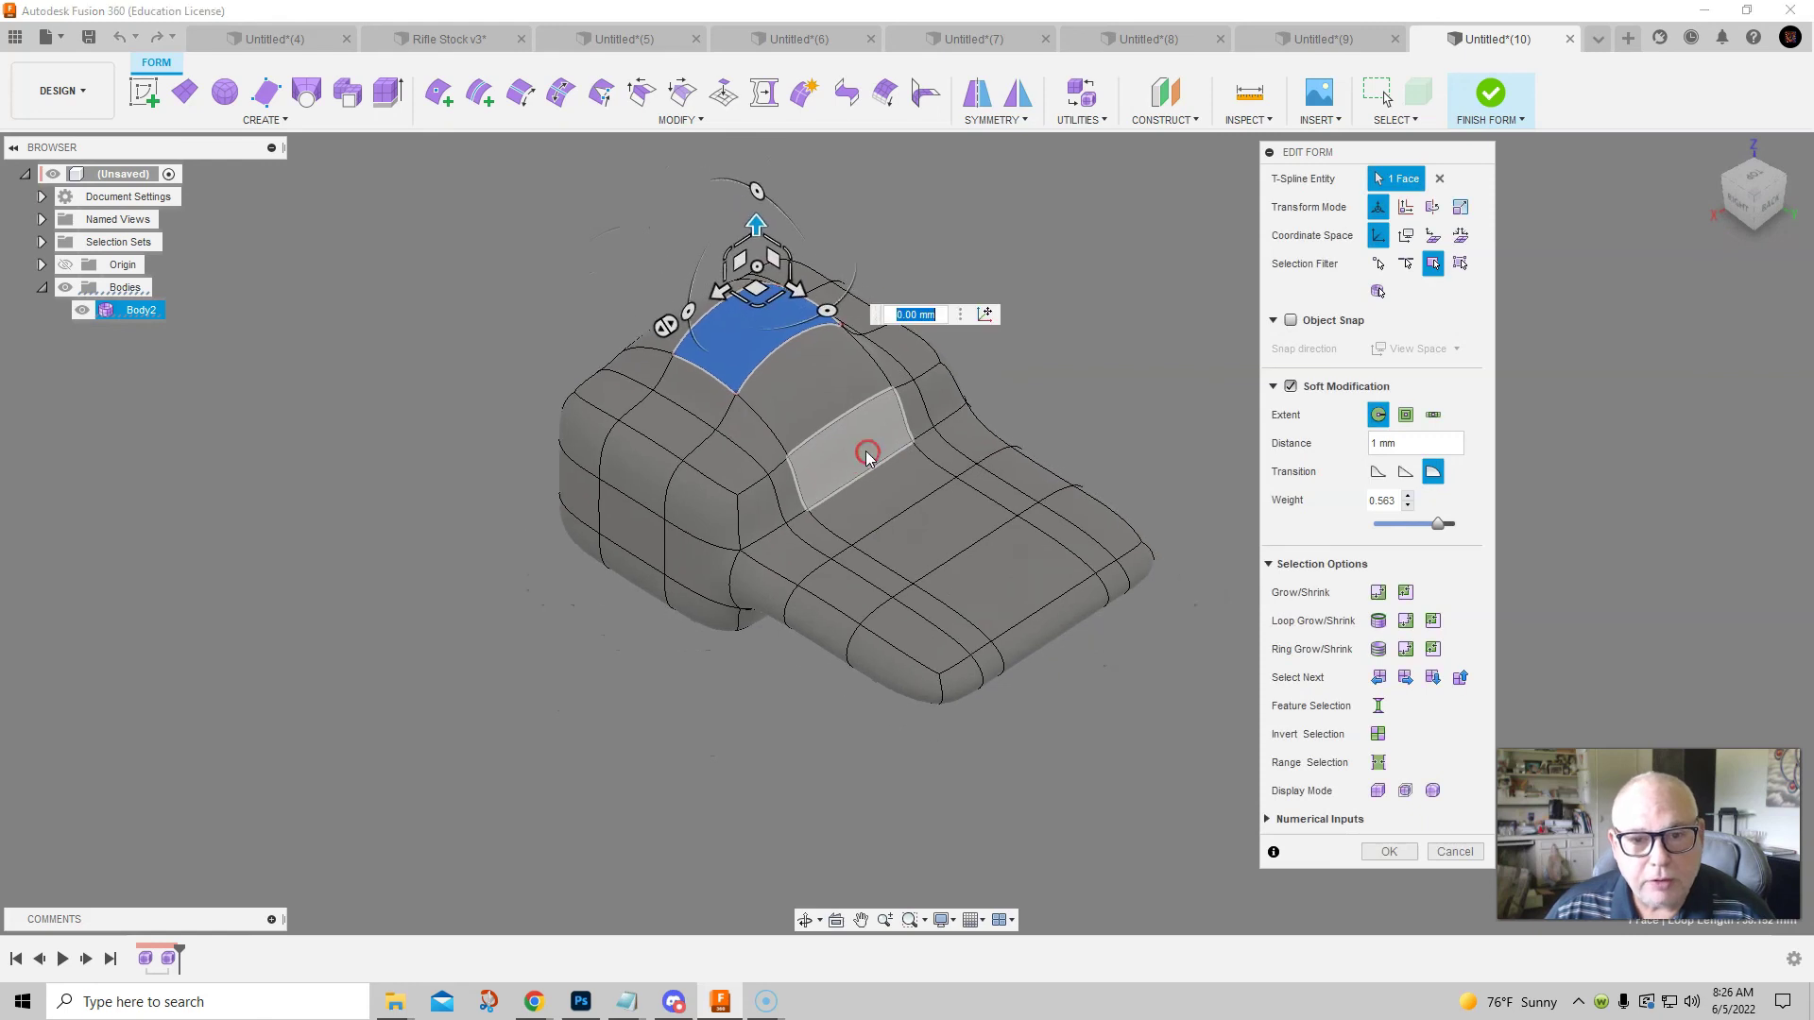
left_click(1384, 853)
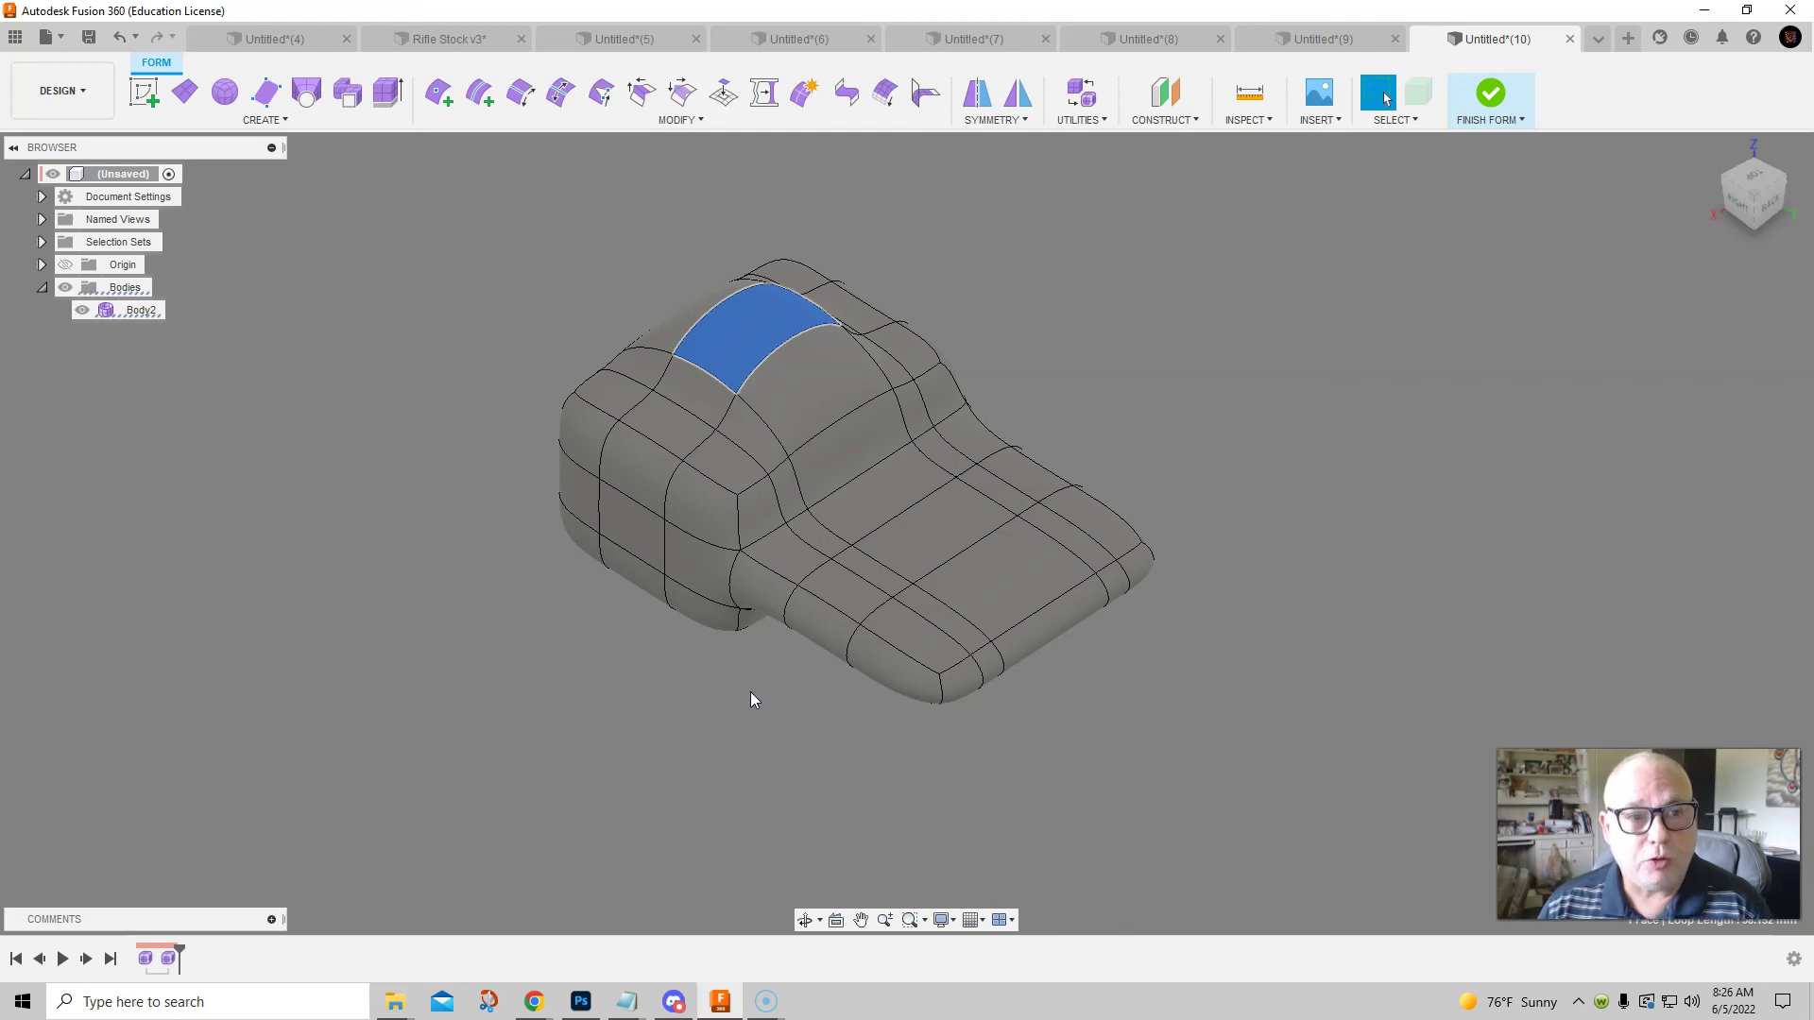
Finish the form to convert the T-spline into a solid body, look at the surface tools and return to the solid tools
left_click(1487, 102)
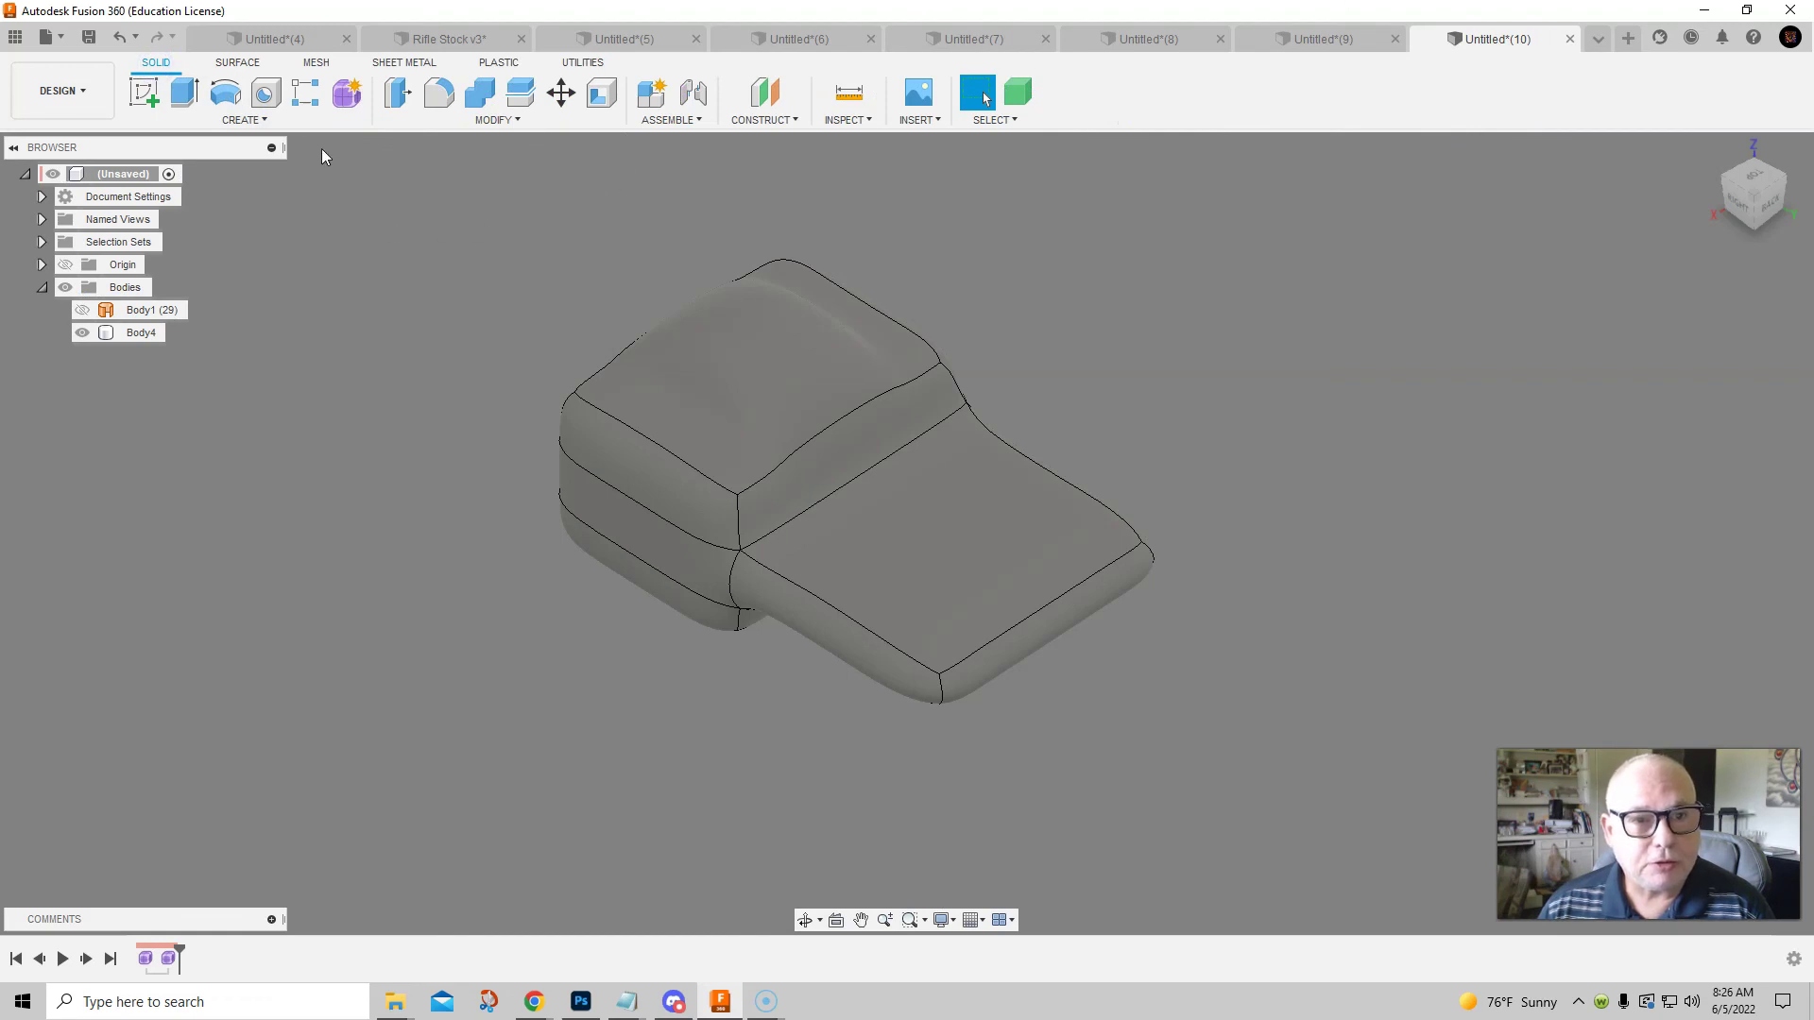
left_click(242, 66)
left_click(159, 65)
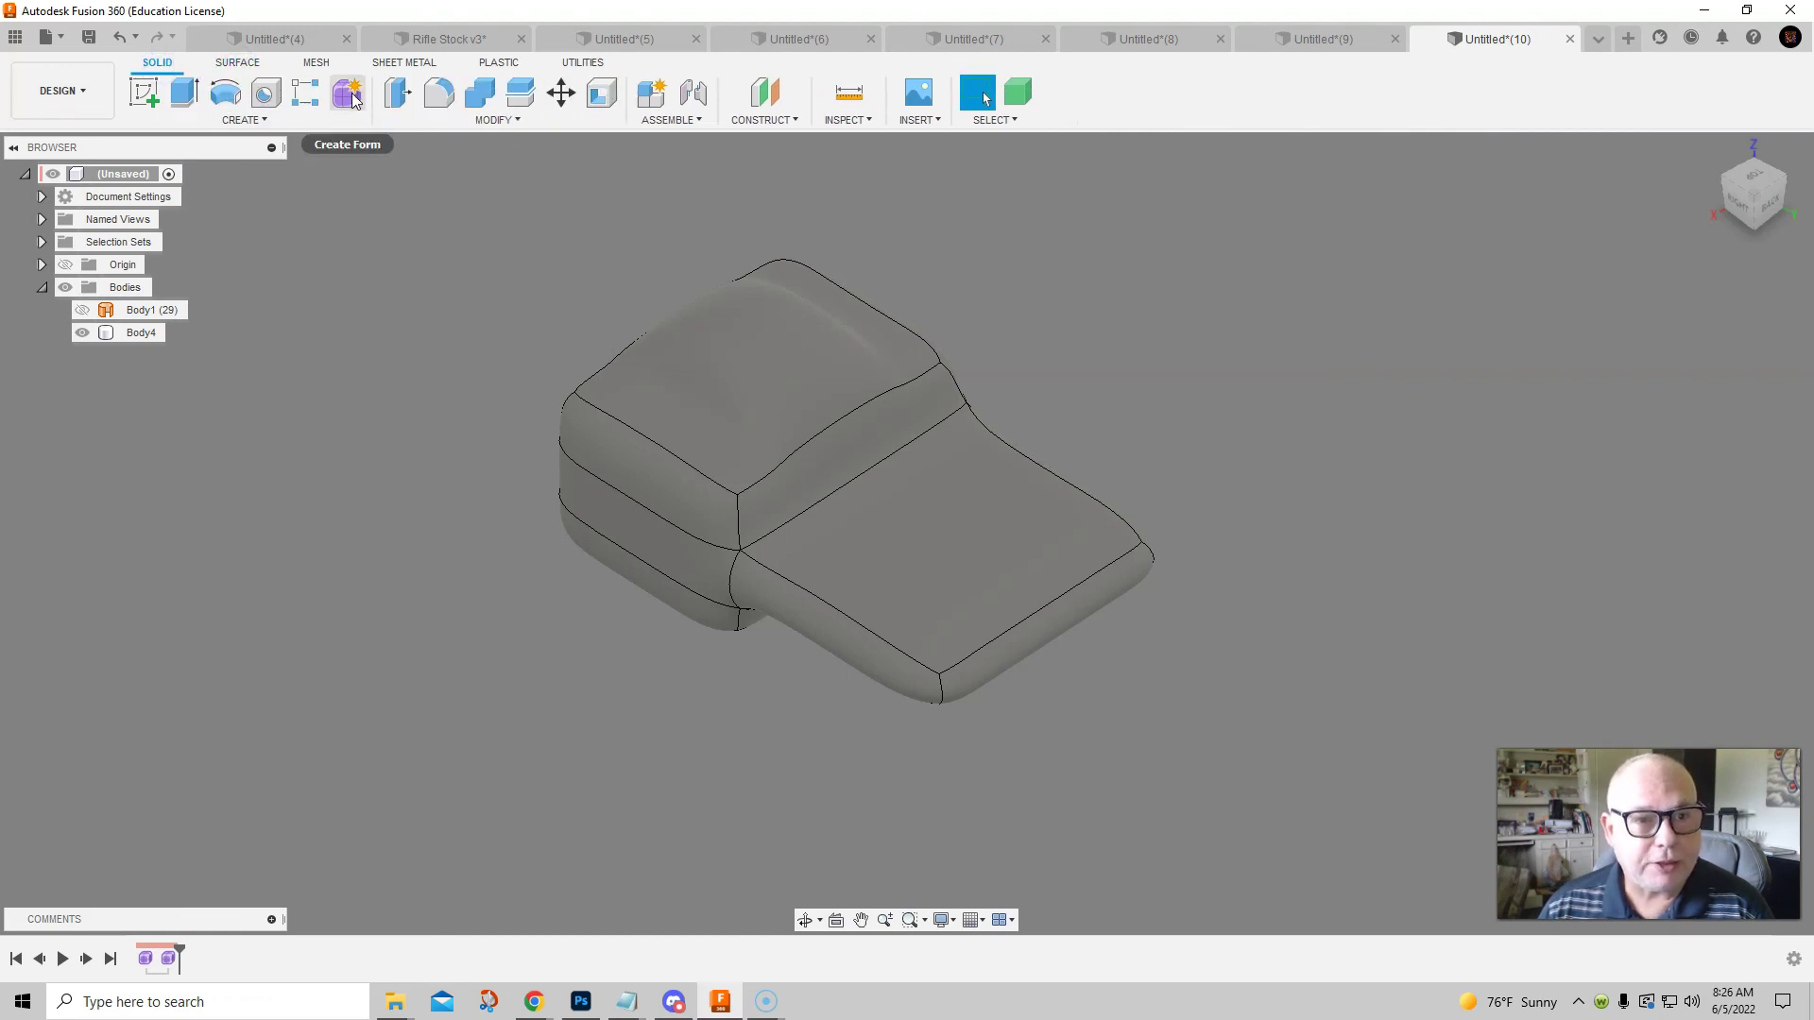